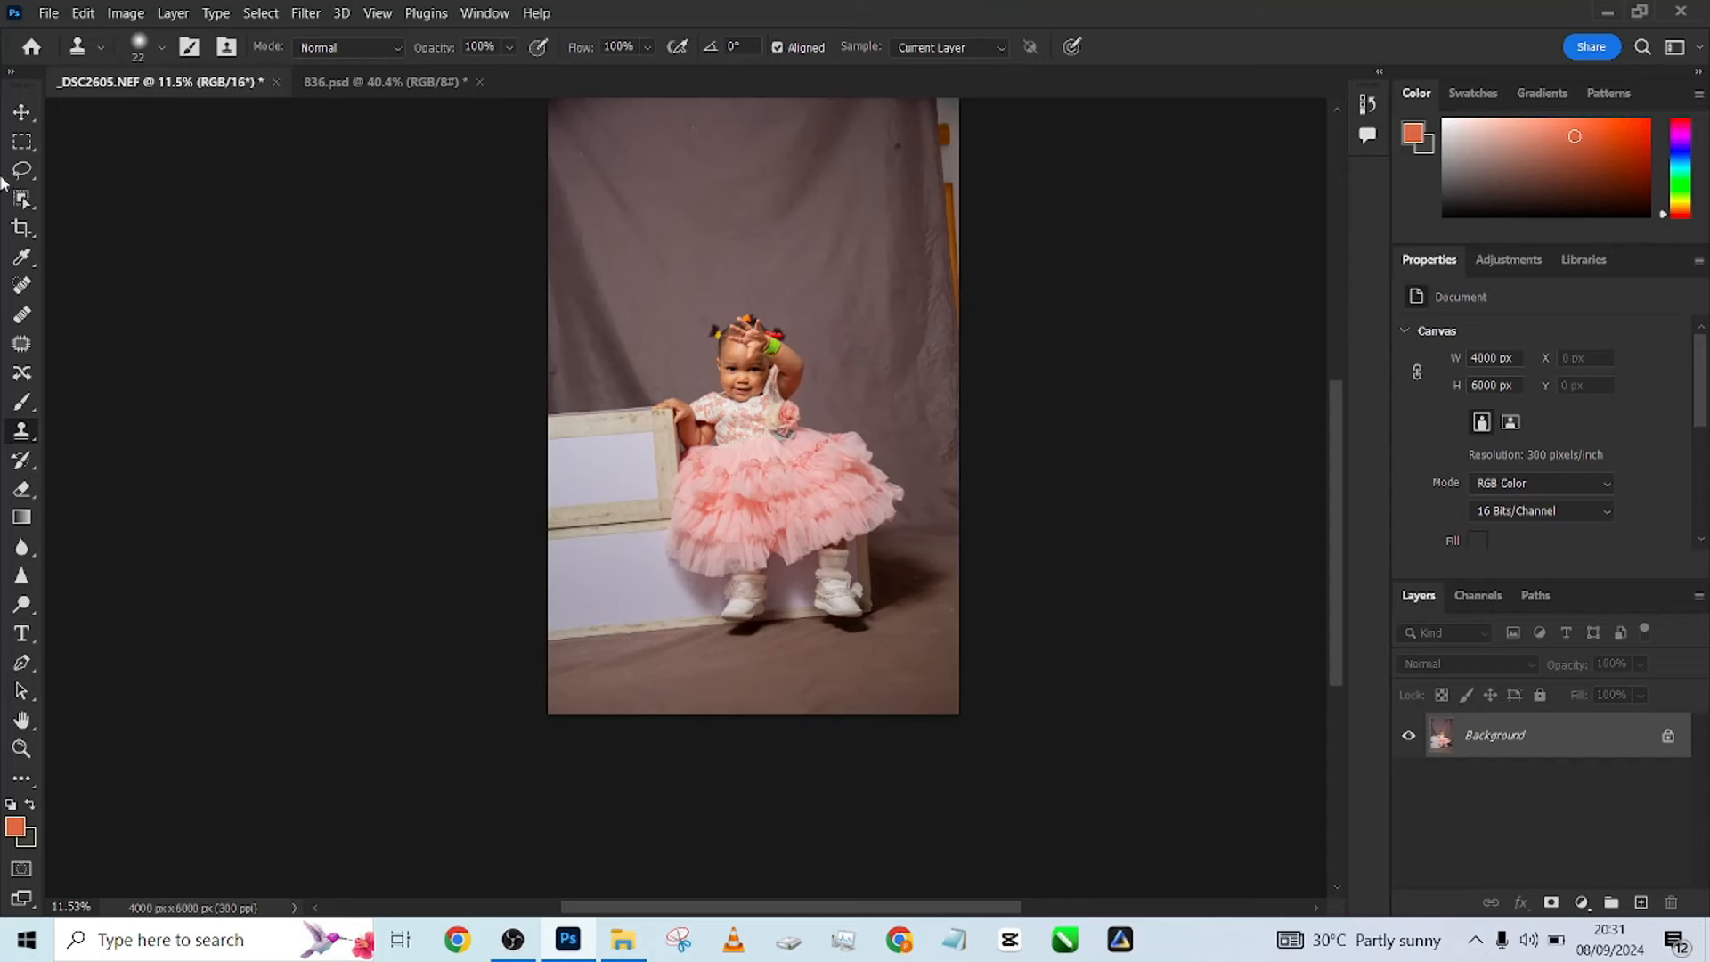
Start a 4:5 crop, rotate the photo to level the scene, and extend the frame past the backdrop's right edge.
{"action": "left_click", "coordinate": [22, 229]}
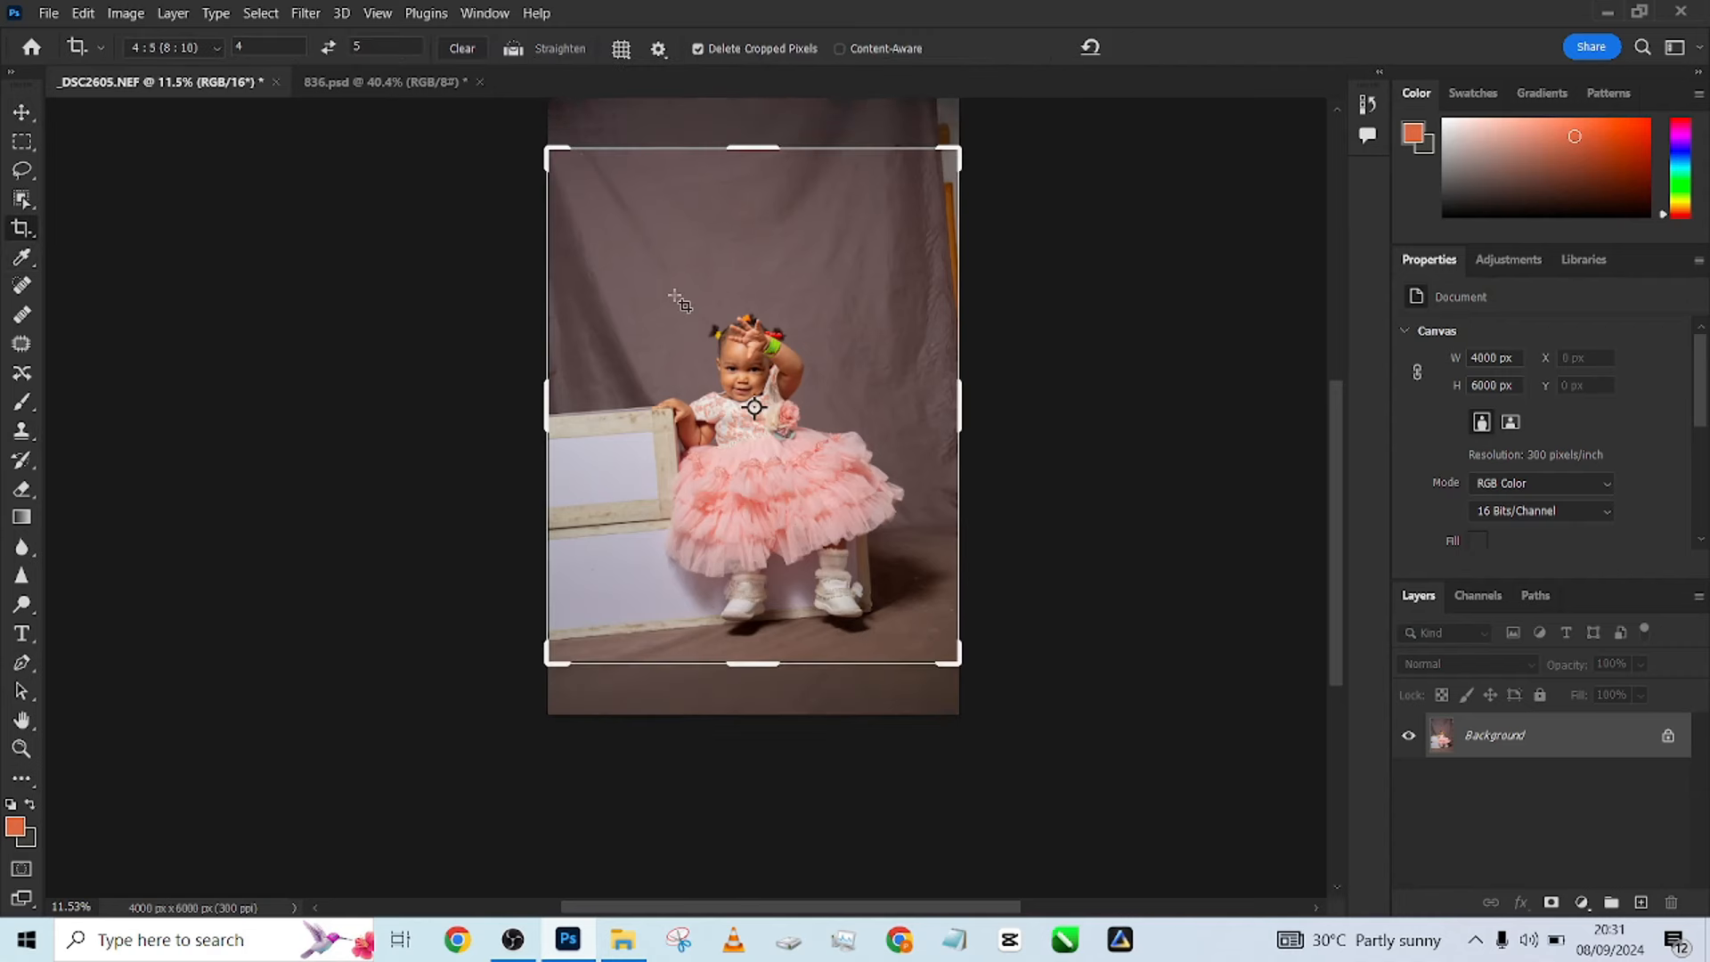
{"action": "left_click_drag", "start_coordinate": [1116, 340], "coordinate": [1108, 307]}
{"action": "left_click_drag", "start_coordinate": [940, 188], "coordinate": [986, 117]}
{"action": "left_click_drag", "start_coordinate": [986, 696], "coordinate": [1008, 717]}
{"action": "left_click_drag", "start_coordinate": [785, 626], "coordinate": [786, 643]}
{"action": "left_click_drag", "start_coordinate": [1062, 562], "coordinate": [1063, 568]}
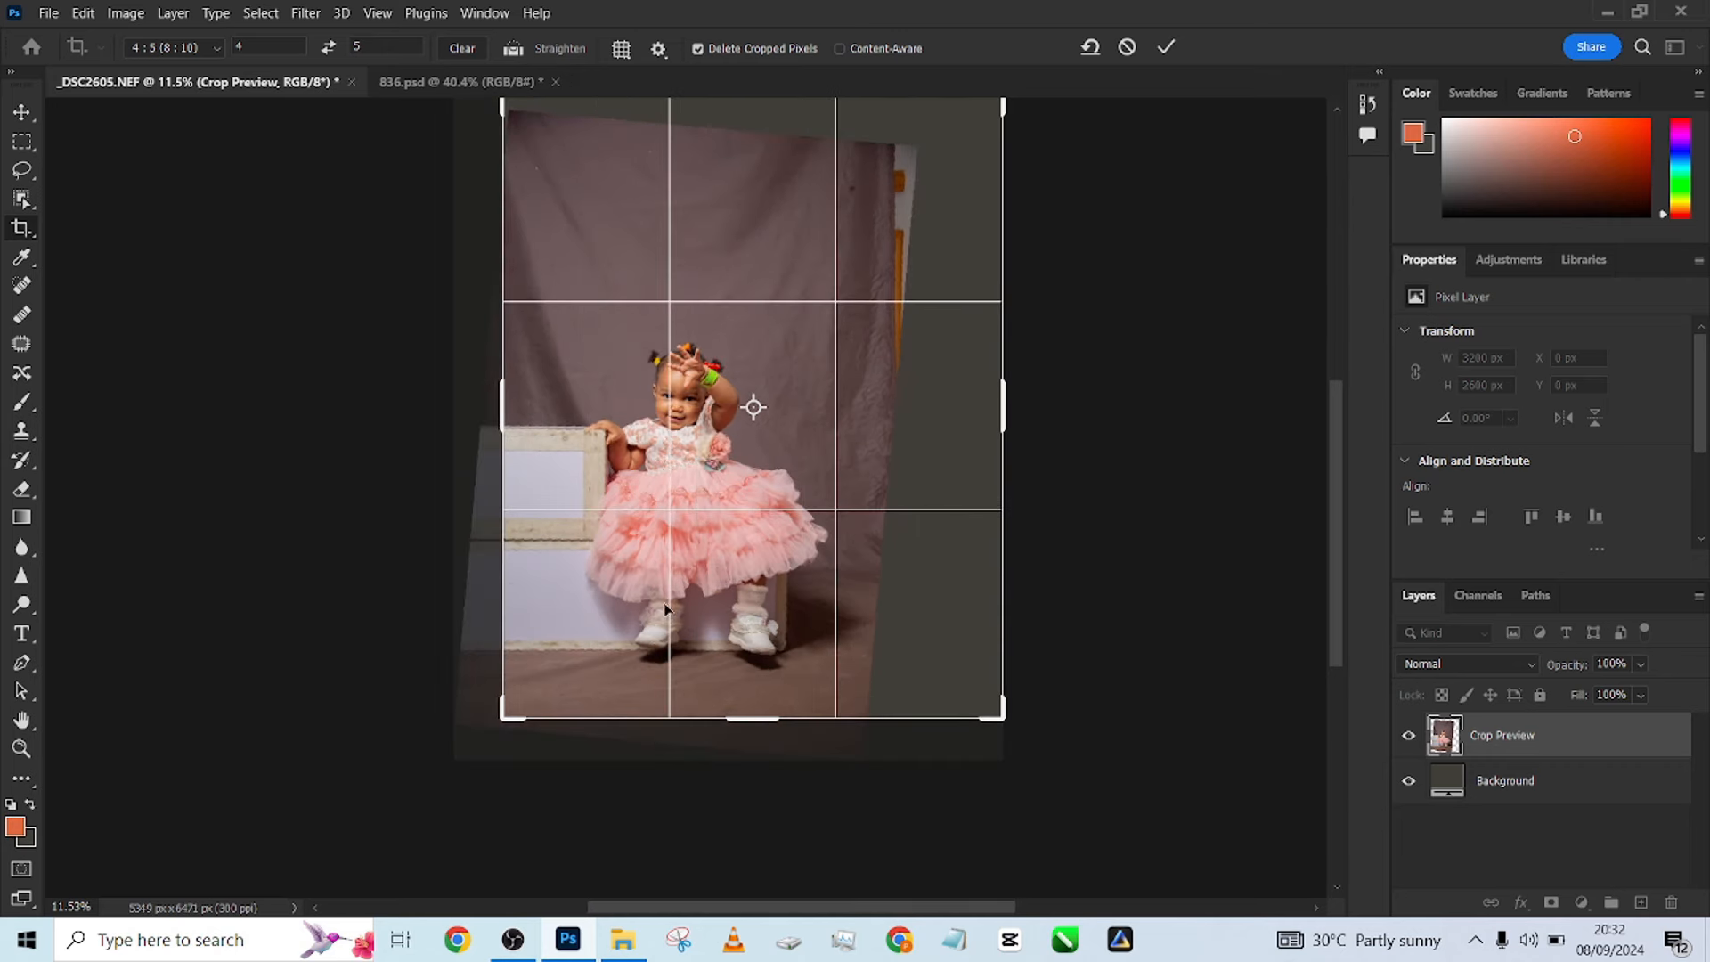
Reposition the photo inside the crop frame and fine-tune the frame's size and rotation.
{"action": "left_click_drag", "start_coordinate": [665, 608], "coordinate": [668, 570]}
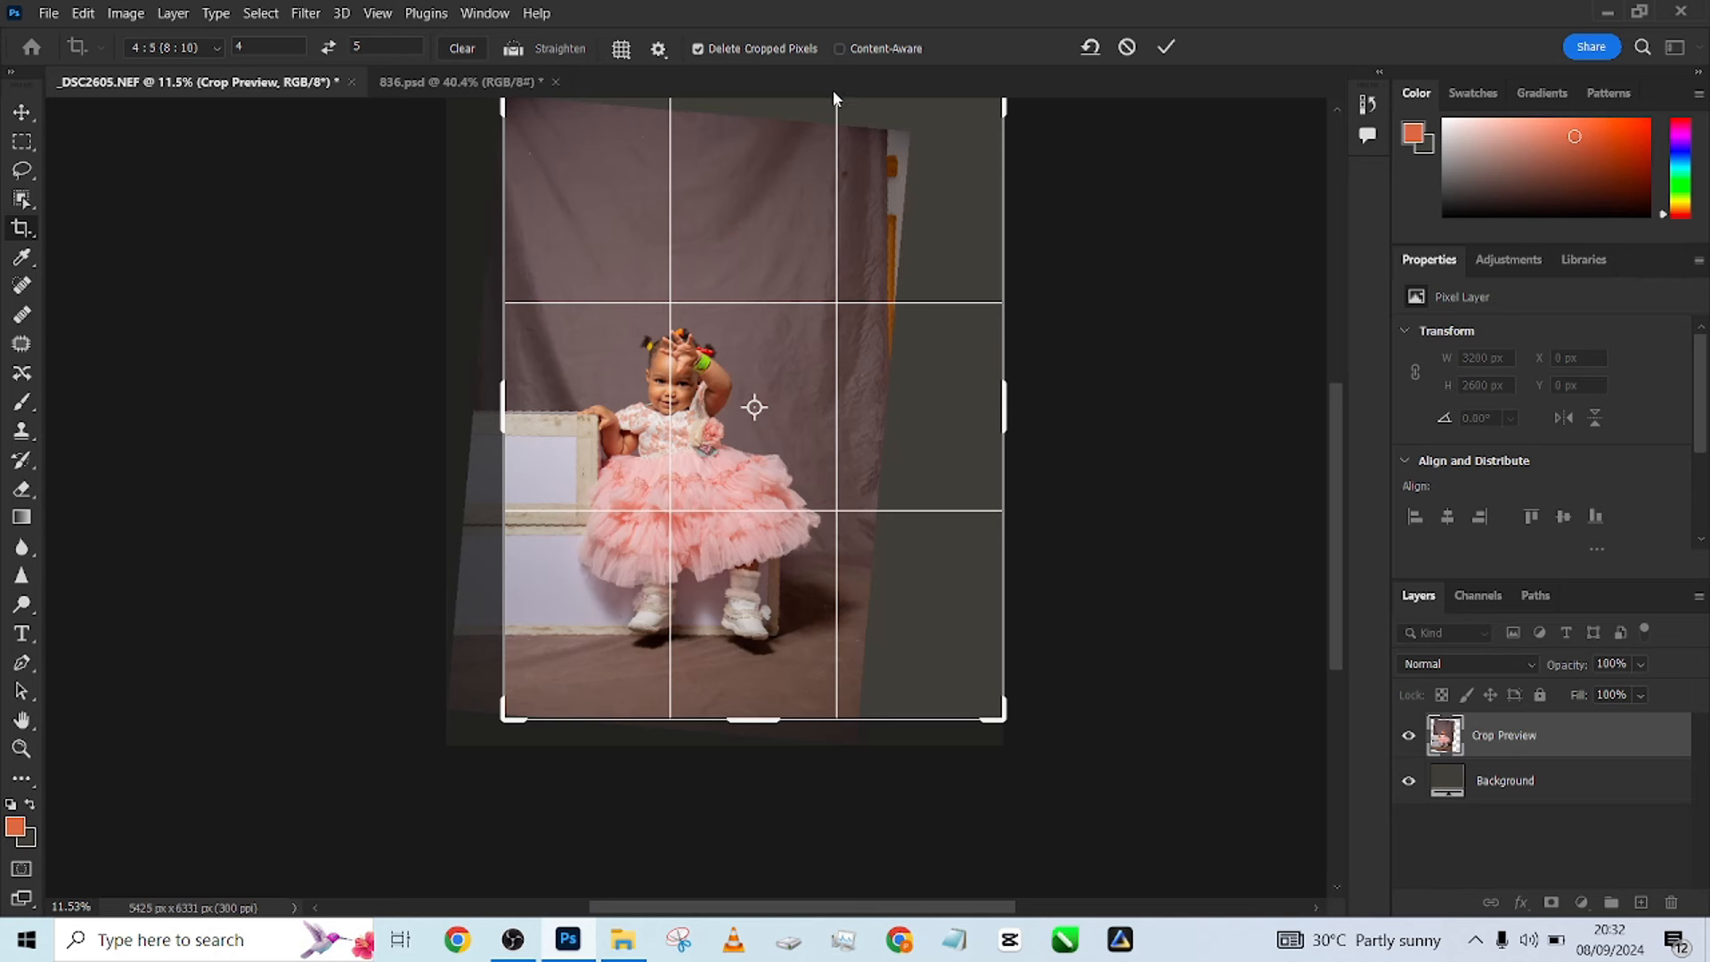
{"action": "scroll", "coordinate": [695, 365], "scroll_direction": "down", "scroll_amount": 2}
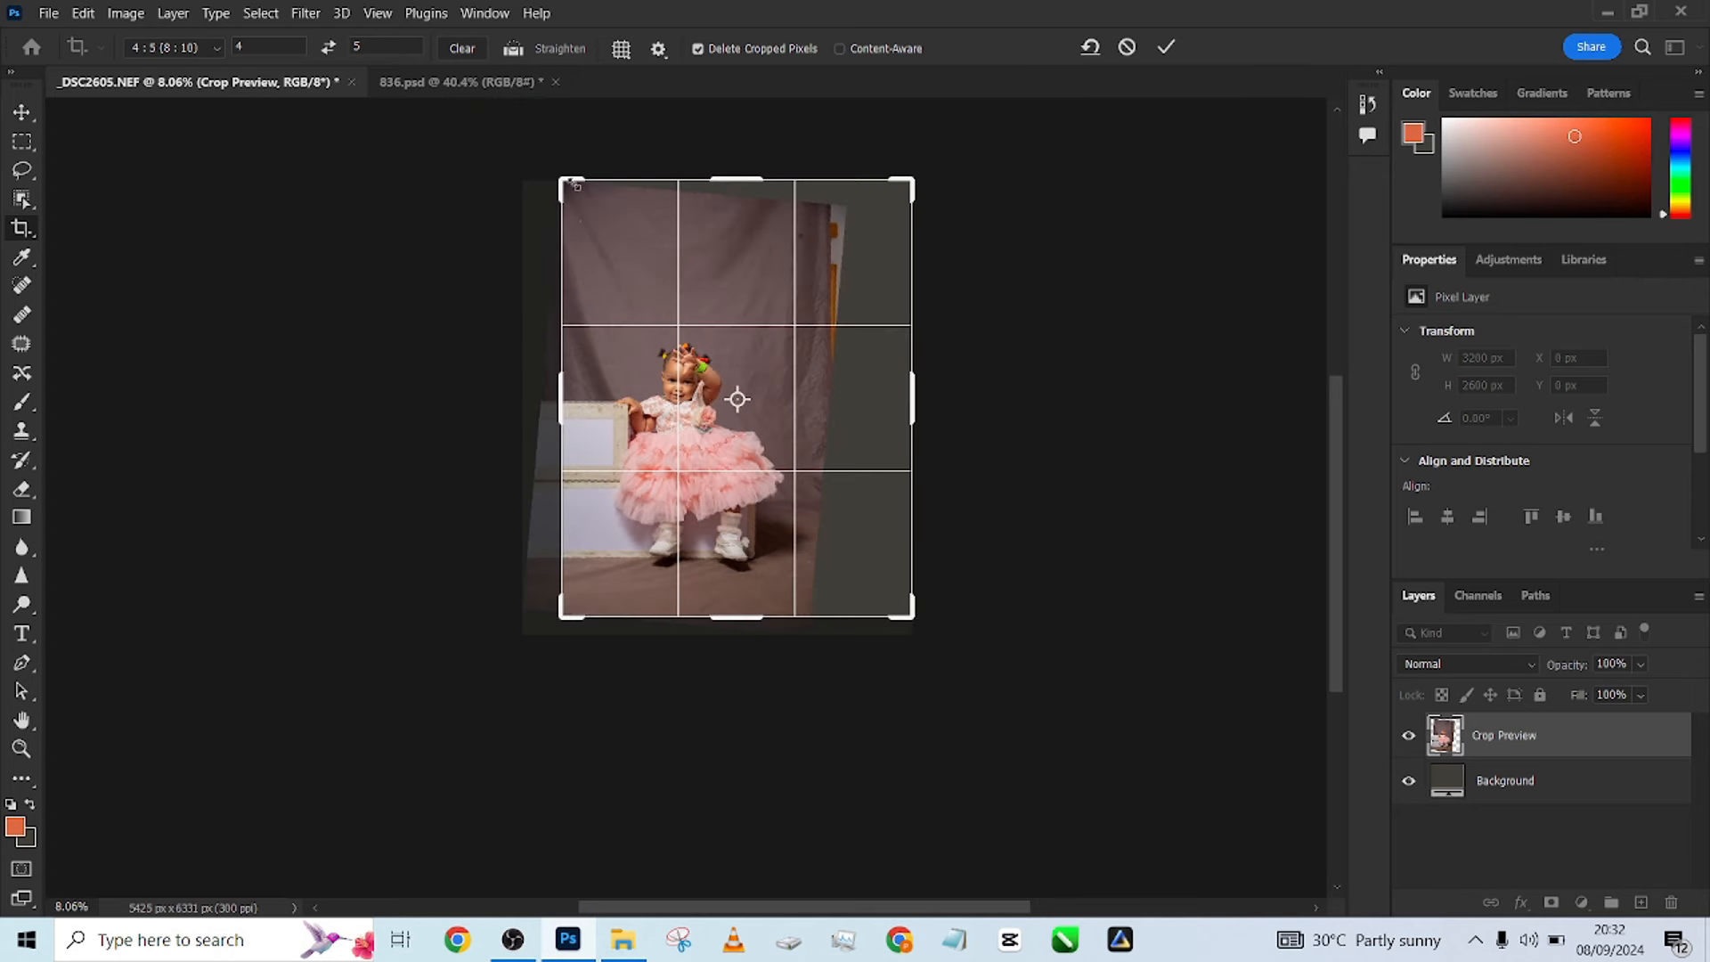
{"action": "left_click_drag", "start_coordinate": [574, 183], "coordinate": [583, 194]}
{"action": "left_click_drag", "start_coordinate": [1014, 485], "coordinate": [1019, 479]}
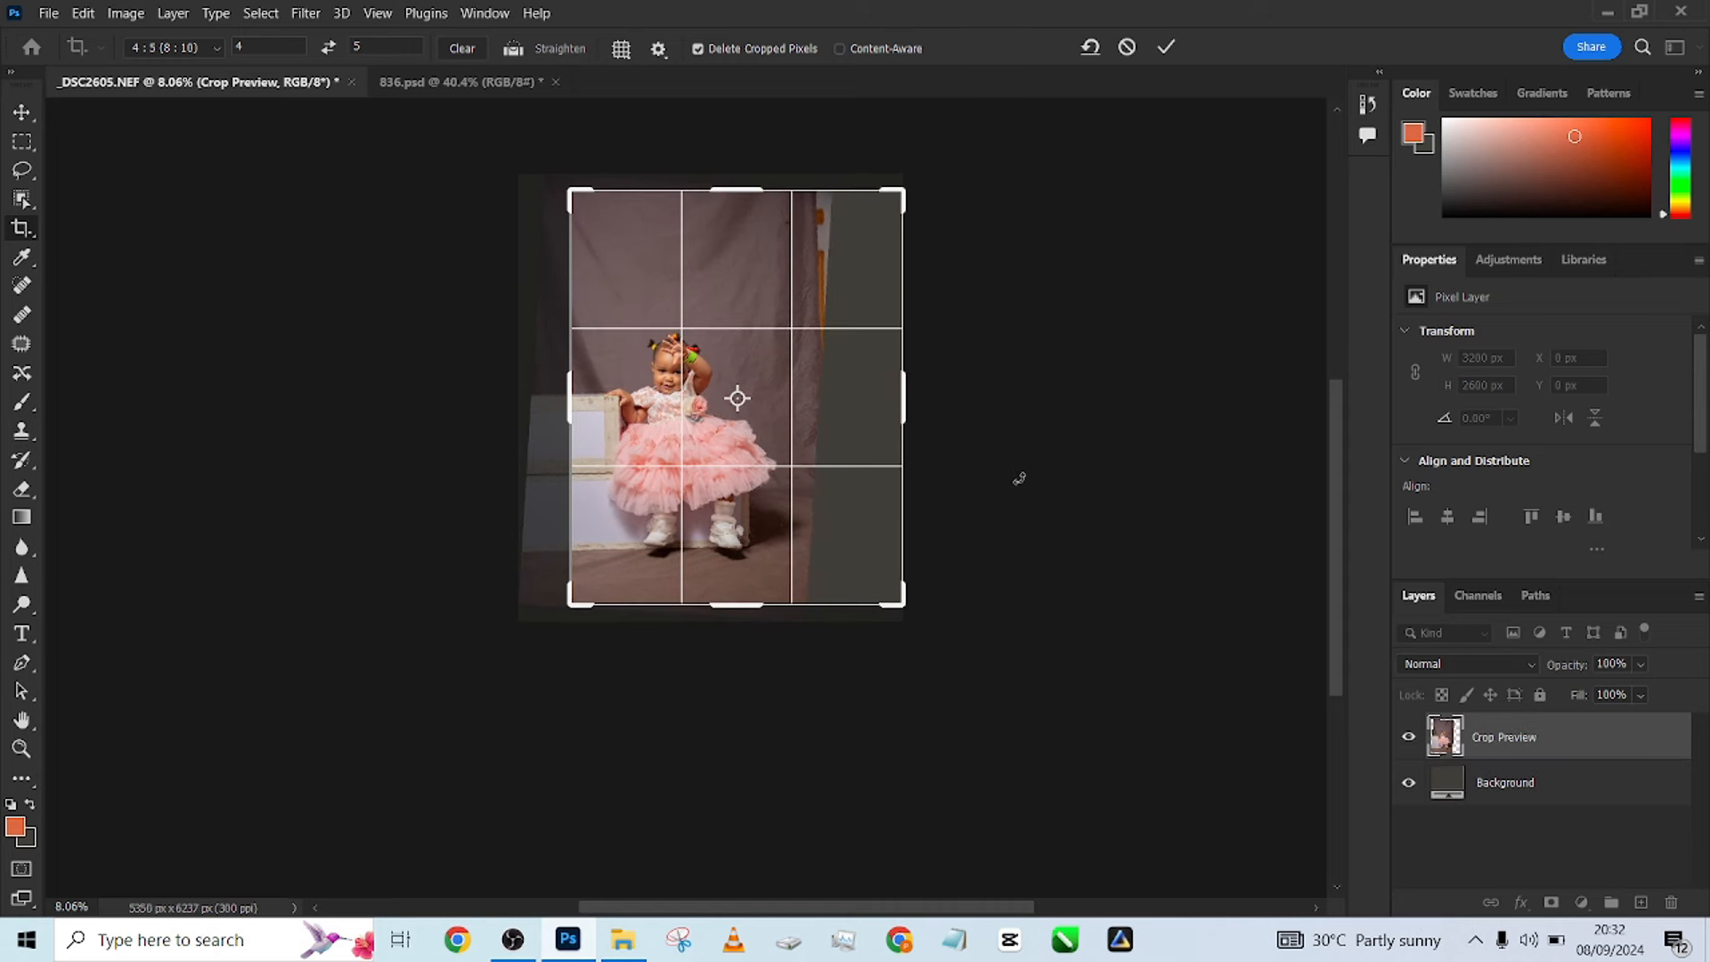
{"action": "left_click_drag", "start_coordinate": [840, 492], "coordinate": [846, 497]}
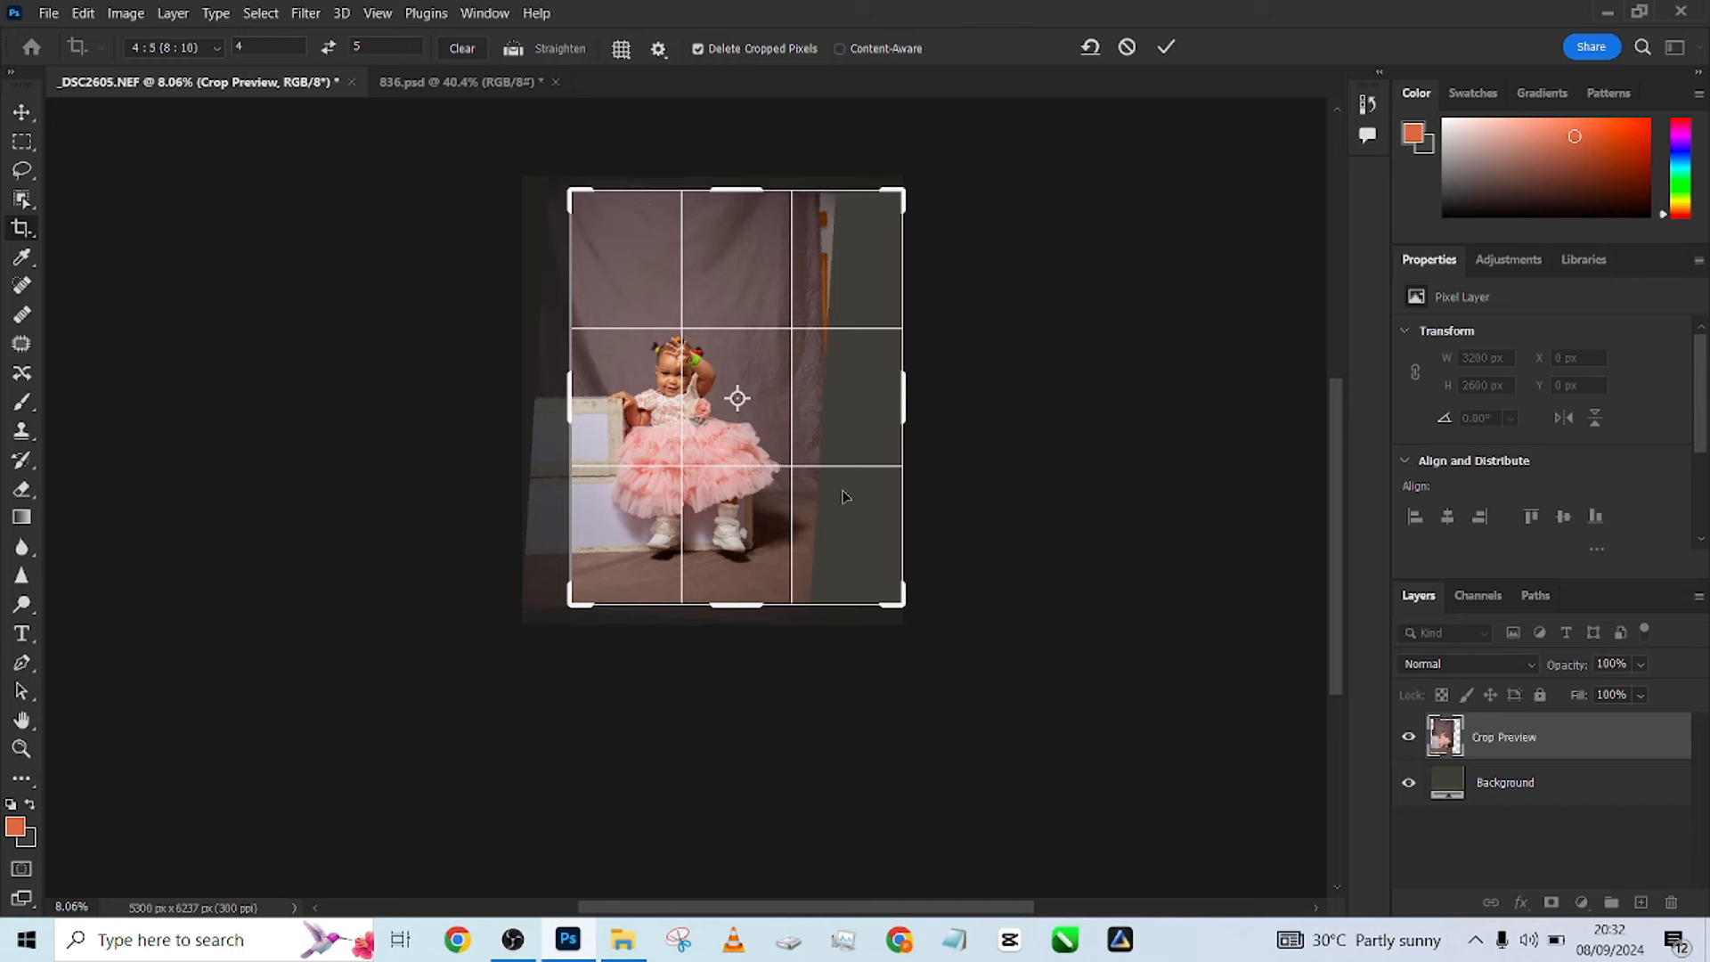
Nudge the photo upward in the crop frame and apply the crop with Content-Aware filling.
{"action": "key", "text": "Up"}
{"action": "key", "text": "Up"}
{"action": "key", "text": "Up"}
{"action": "key", "text": "Up"}
{"action": "key", "text": "Up"}
{"action": "key", "text": "Up"}
{"action": "key", "text": "Up"}
{"action": "key", "text": "Up"}
{"action": "key", "text": "Up"}
{"action": "key", "text": "Up"}
{"action": "key", "text": "Up"}
{"action": "key", "text": "Up"}
{"action": "key", "text": "Up"}
{"action": "key", "text": "Up"}
{"action": "key", "text": "Up"}
{"action": "key", "text": "Up"}
{"action": "key", "text": "Up"}
{"action": "key", "text": "Up"}
{"action": "key", "text": "Up"}
{"action": "key", "text": "Up"}
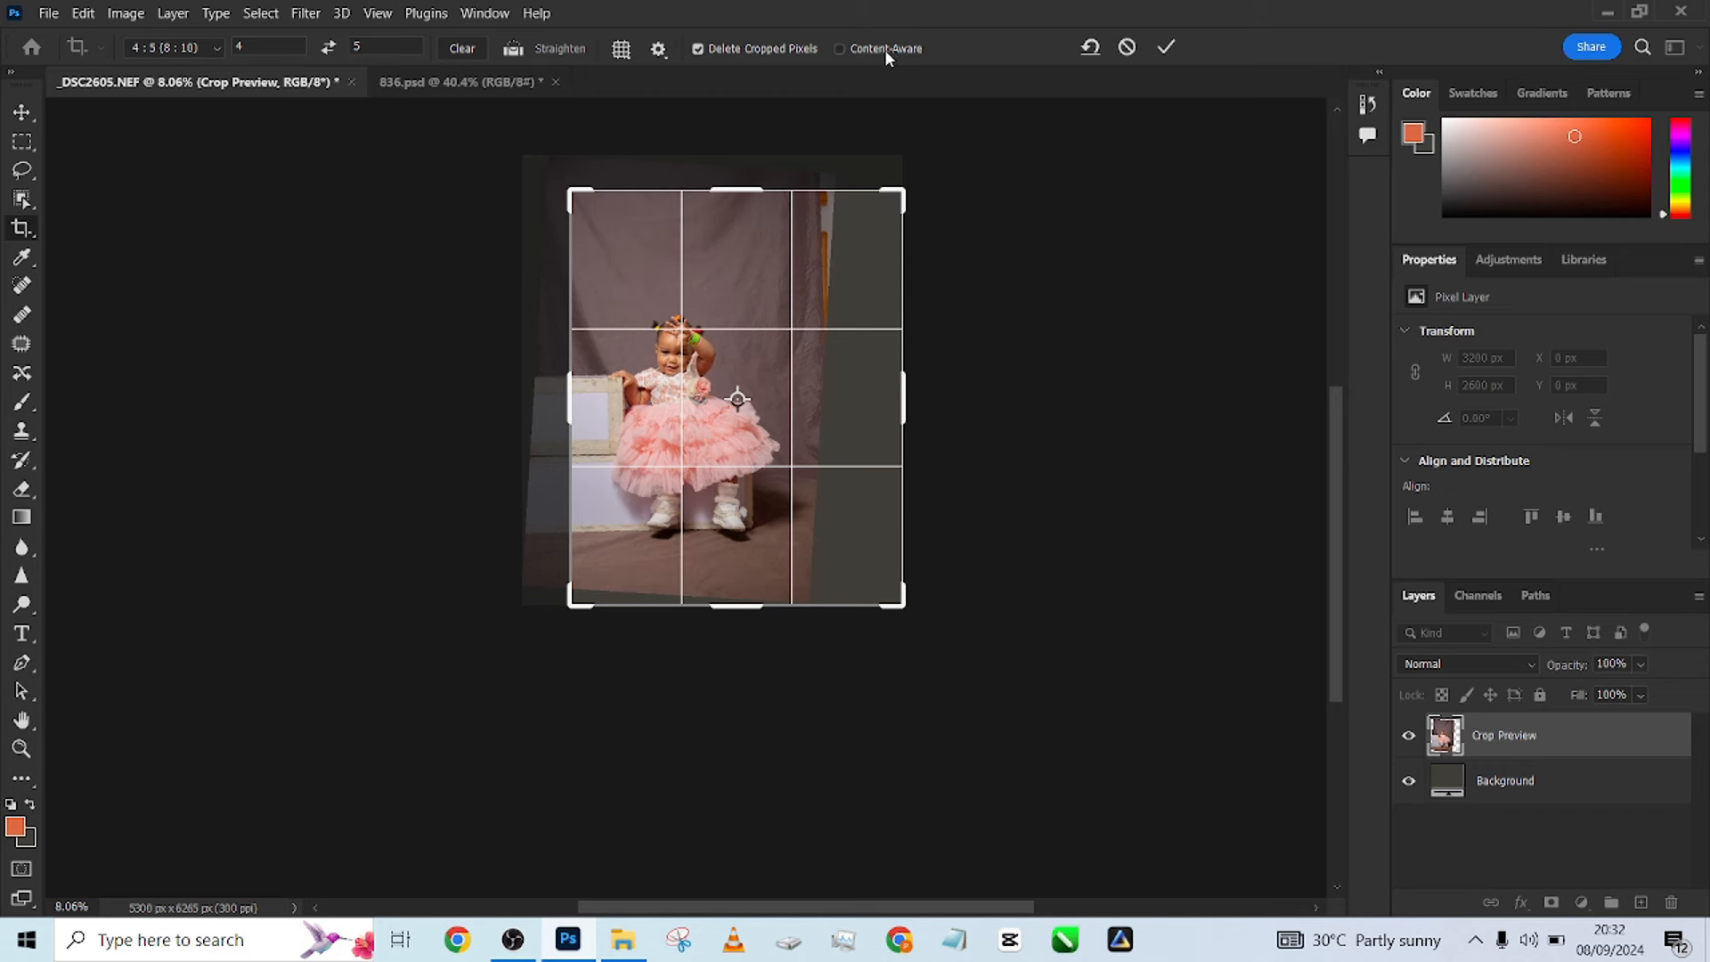
{"action": "left_click", "coordinate": [1164, 48]}
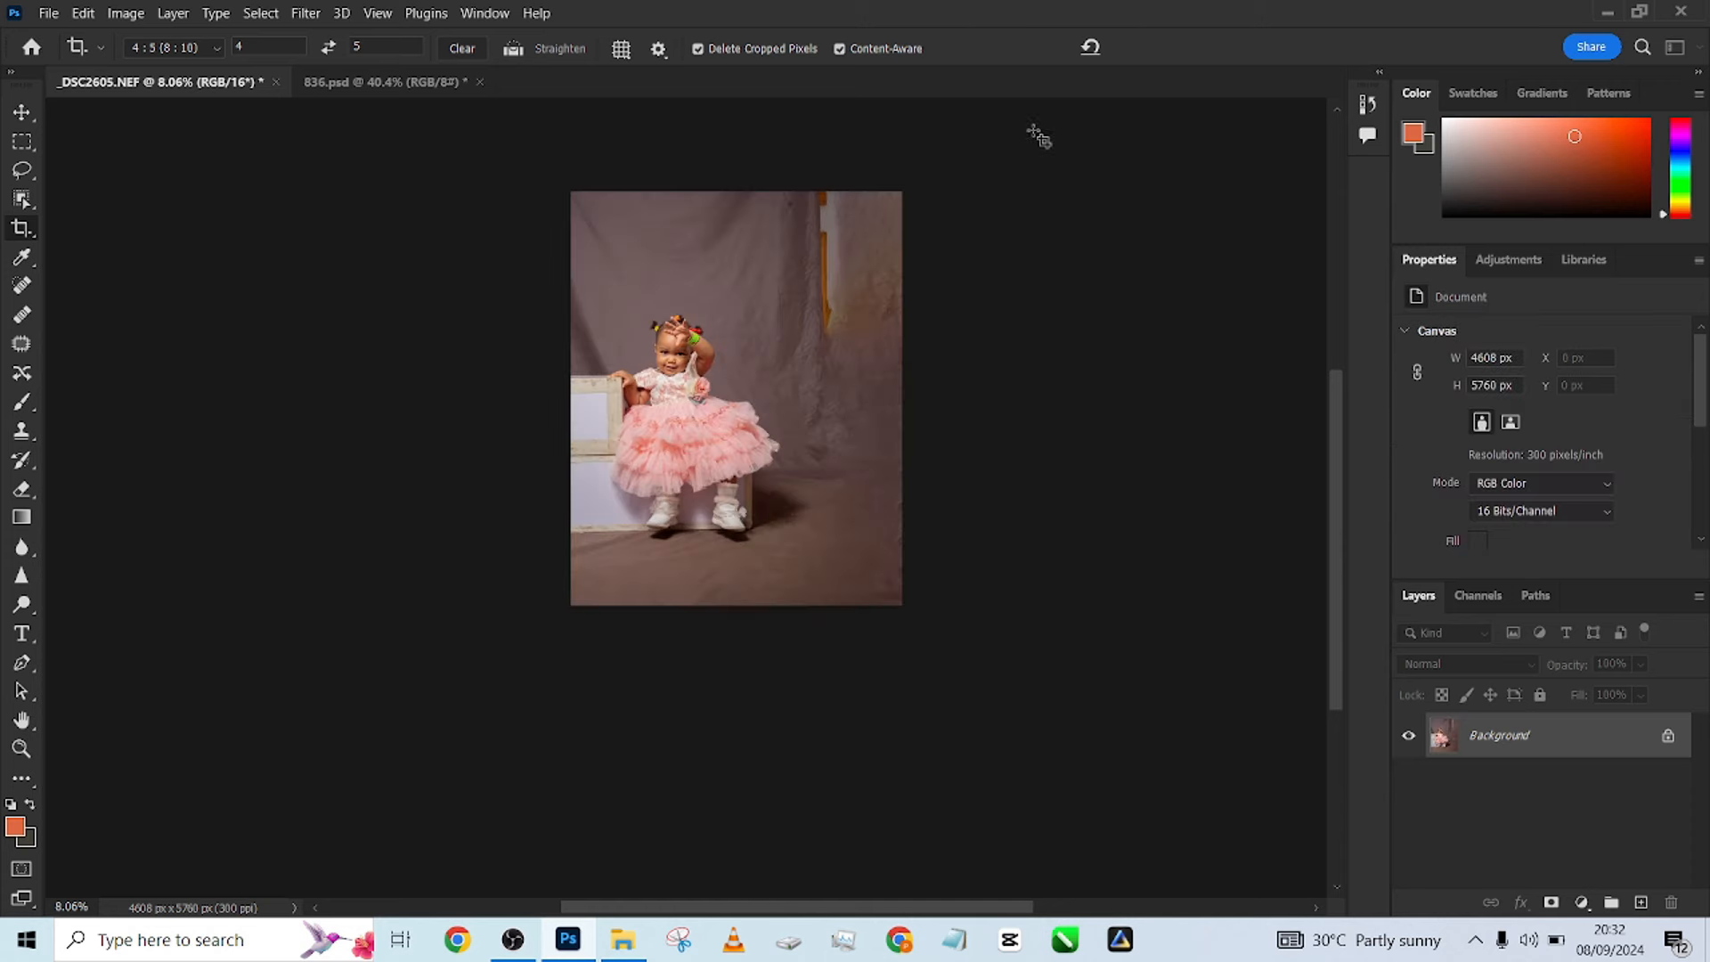
Clone clean backdrop over the wall and orange post in the photo's upper right, using an 842 px Clone Stamp brush.
{"action": "scroll", "coordinate": [675, 423], "scroll_direction": "up", "scroll_amount": 4}
{"action": "left_click_drag", "start_coordinate": [691, 459], "coordinate": [654, 536]}
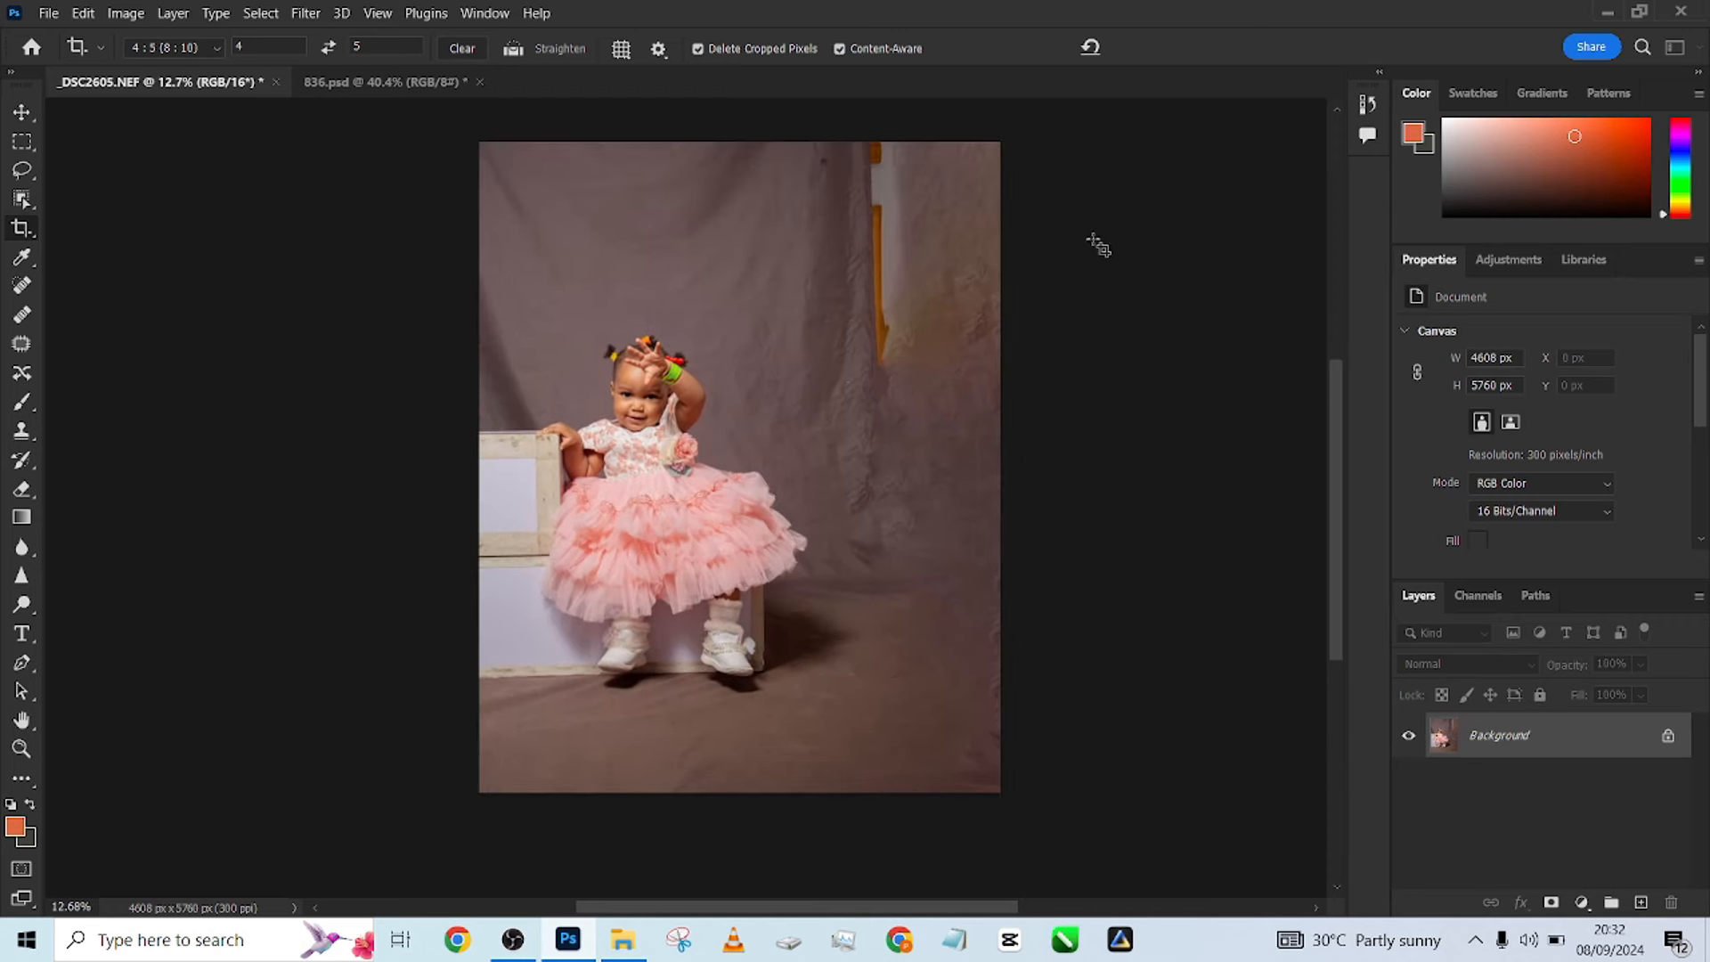
{"action": "left_click", "coordinate": [22, 431]}
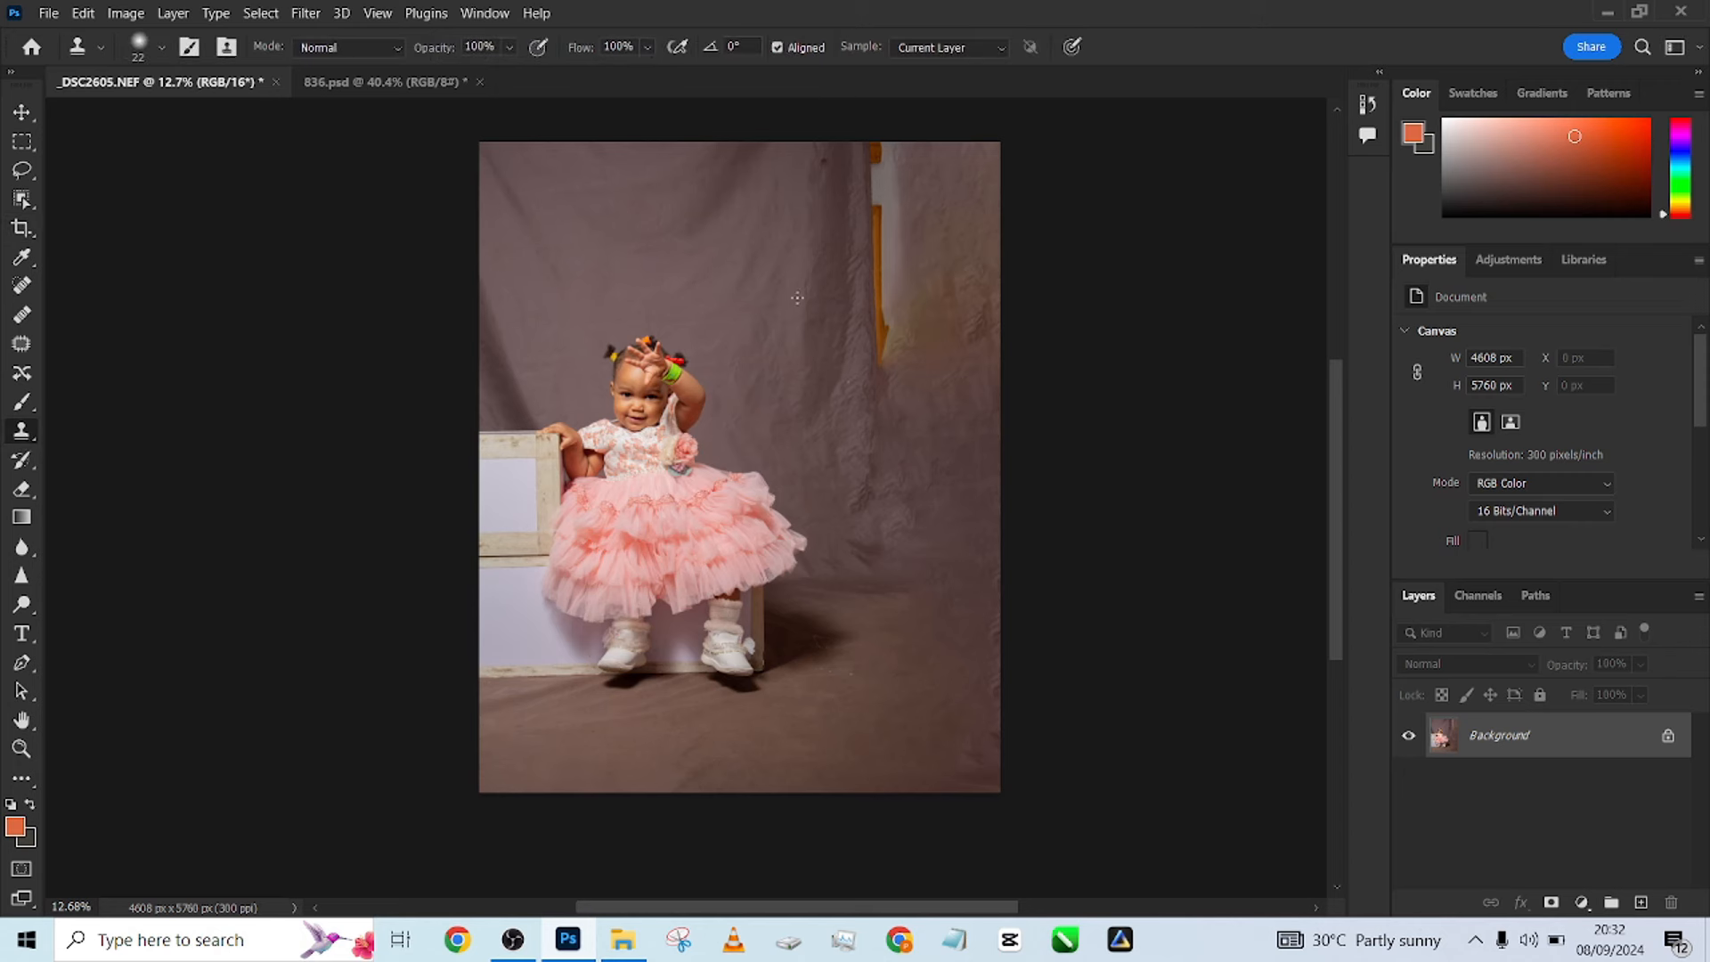
{"action": "left_click_drag", "start_coordinate": [820, 292], "coordinate": [901, 285]}
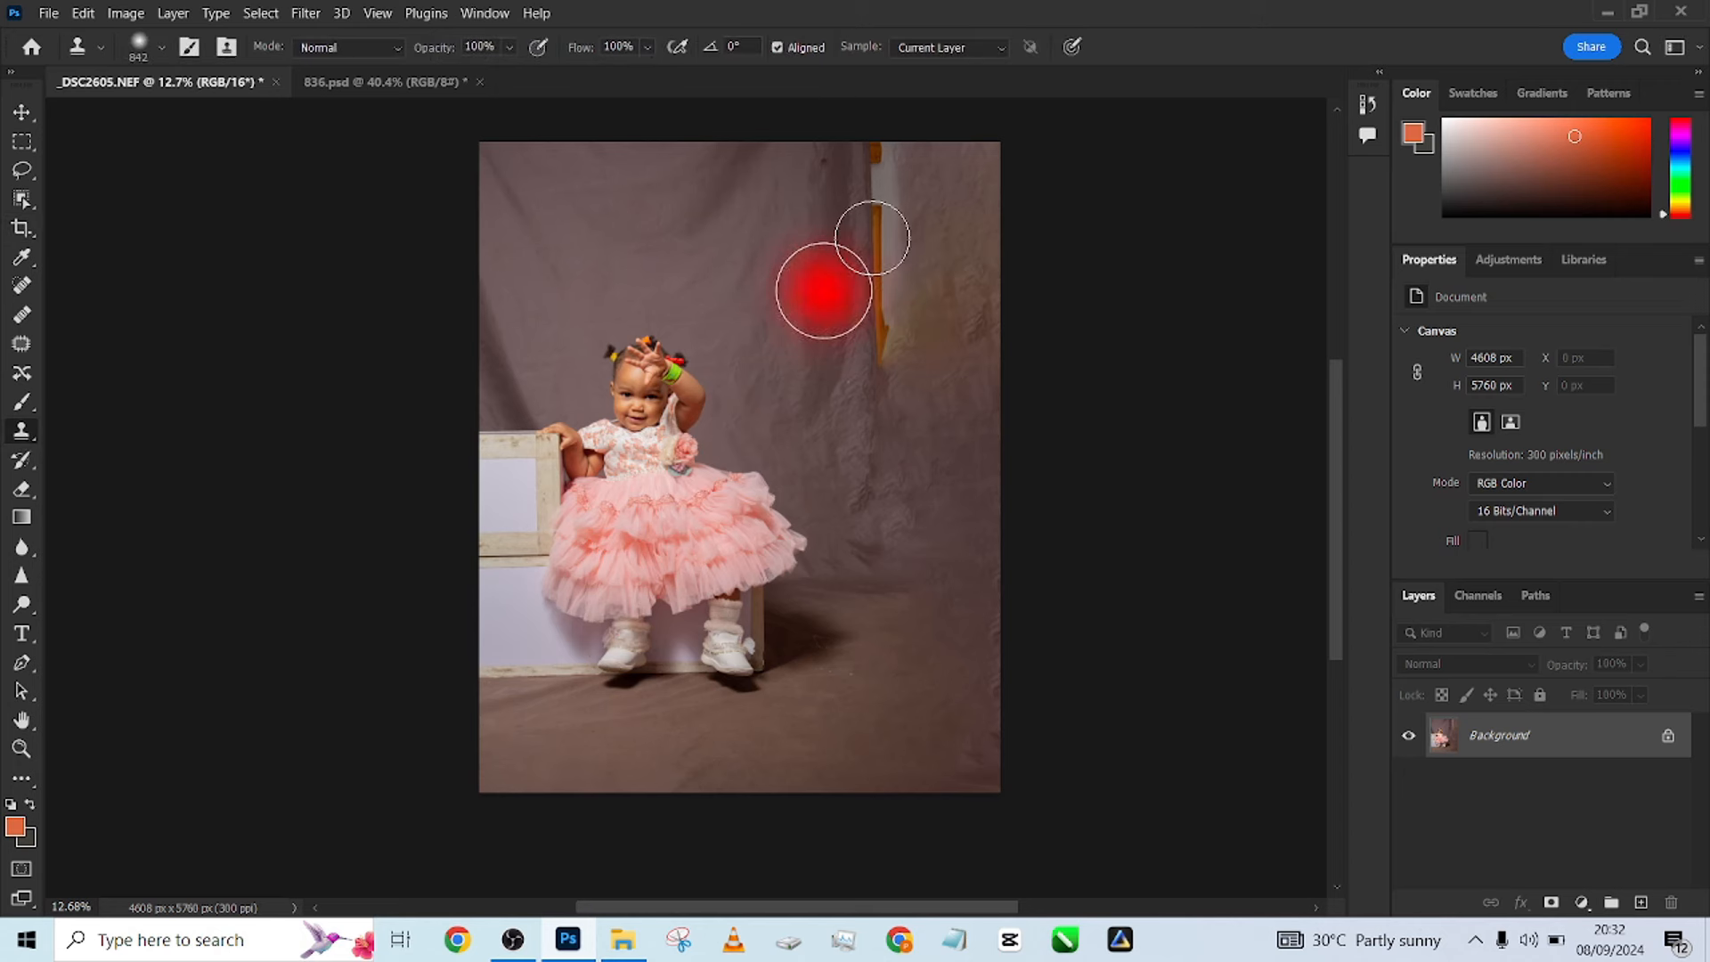
{"action": "left_click", "coordinate": [821, 178], "text": "alt"}
{"action": "mouse_move", "coordinate": [878, 152]}
{"action": "left_mouse_down"}
{"action": "mouse_move", "coordinate": [888, 268]}
{"action": "mouse_move", "coordinate": [932, 218]}
{"action": "mouse_move", "coordinate": [922, 171]}
{"action": "mouse_move", "coordinate": [882, 190]}
{"action": "mouse_move", "coordinate": [905, 161]}
{"action": "mouse_move", "coordinate": [946, 151]}
{"action": "mouse_move", "coordinate": [998, 166]}
{"action": "left_mouse_up"}
{"action": "left_click", "coordinate": [873, 204], "text": "alt"}
{"action": "left_click", "coordinate": [883, 214], "text": "alt"}
{"action": "left_click", "coordinate": [882, 199], "text": "alt"}
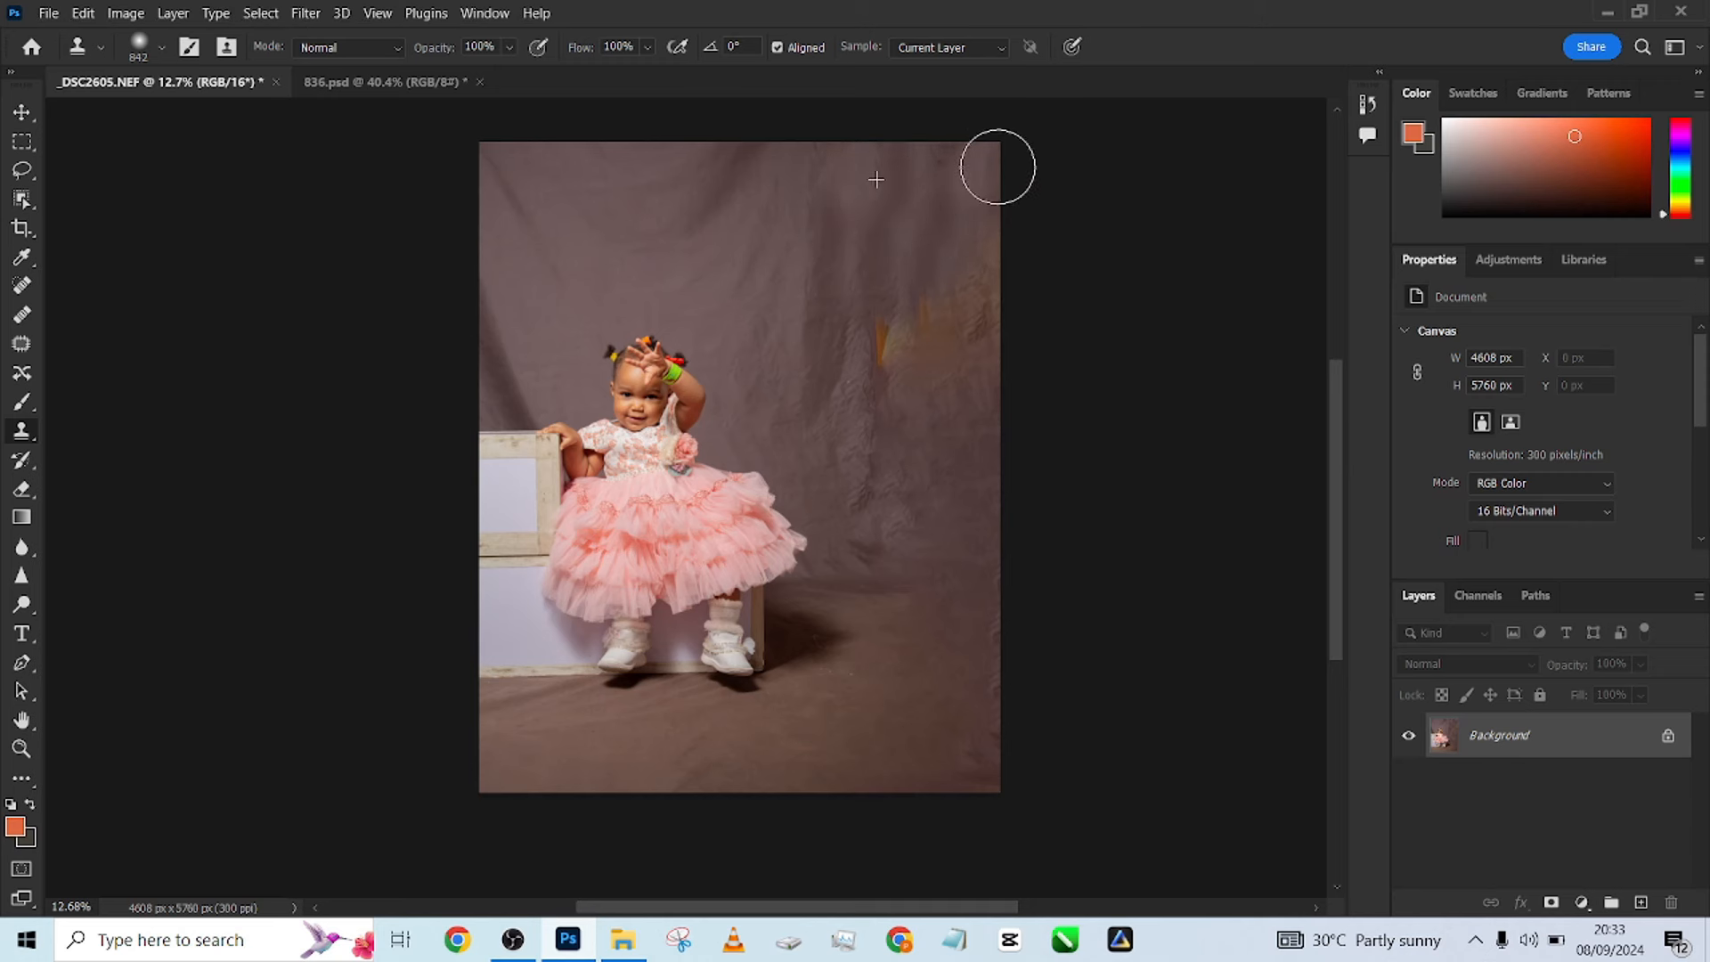
Clone backdrop fabric over the remaining orange patches along the right side of the backdrop.
{"action": "left_click", "coordinate": [863, 276], "text": "alt"}
{"action": "left_click_drag", "start_coordinate": [879, 369], "coordinate": [883, 357]}
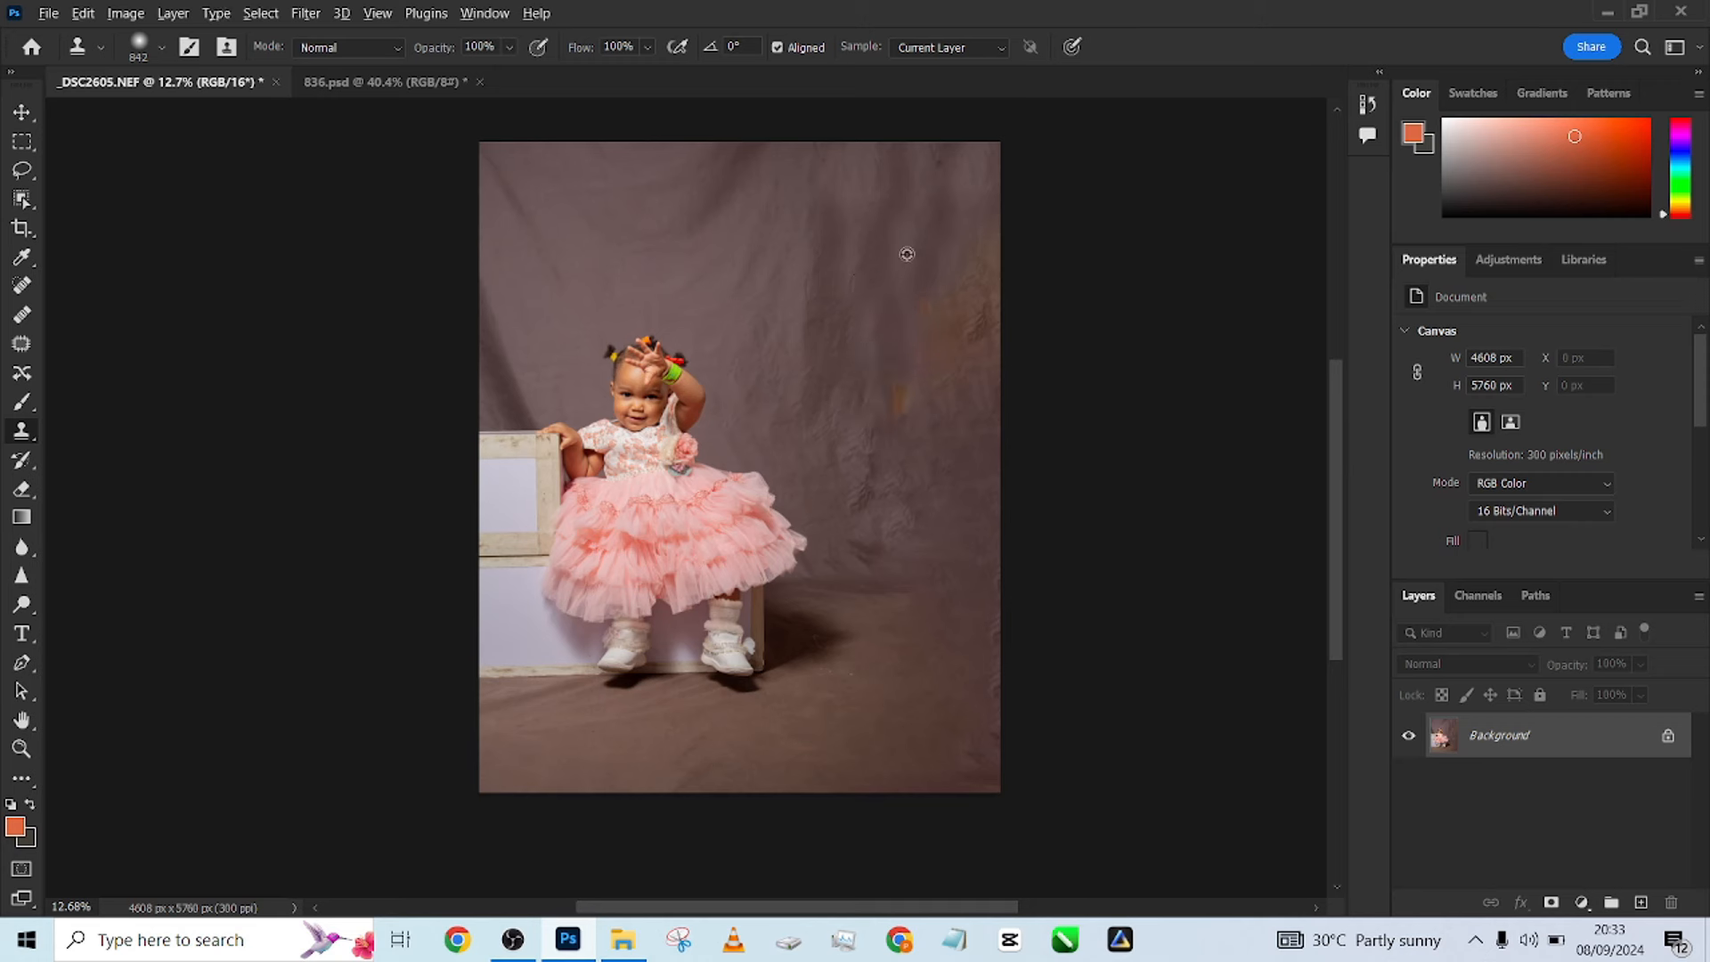
{"action": "left_click", "coordinate": [906, 253], "text": "alt"}
{"action": "mouse_move", "coordinate": [889, 424]}
{"action": "left_mouse_down"}
{"action": "mouse_move", "coordinate": [917, 392]}
{"action": "mouse_move", "coordinate": [927, 468]}
{"action": "mouse_move", "coordinate": [974, 374]}
{"action": "left_mouse_up"}
{"action": "left_click", "coordinate": [932, 407], "text": "alt"}
{"action": "left_click", "coordinate": [893, 269], "text": "alt"}
{"action": "mouse_move", "coordinate": [946, 307]}
{"action": "left_mouse_down"}
{"action": "mouse_move", "coordinate": [985, 266]}
{"action": "mouse_move", "coordinate": [979, 283]}
{"action": "left_mouse_up"}
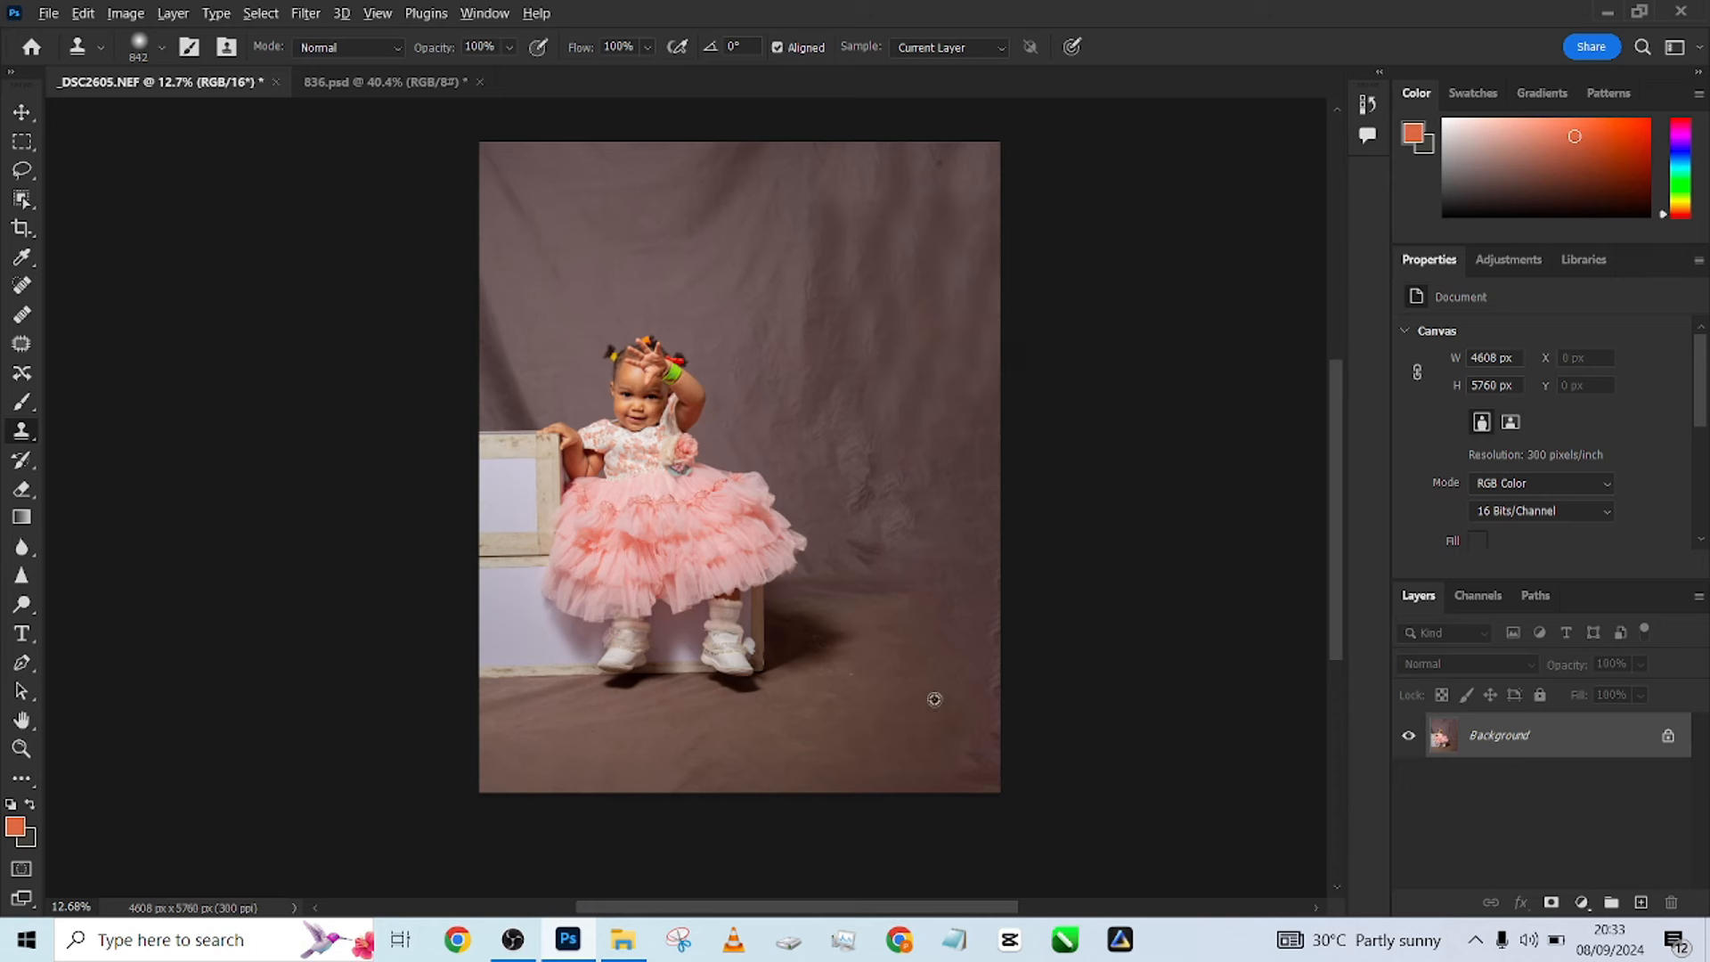
Smooth the creases and clone marks across the backdrop and floor with the Mixer Brush, reducing its size to 710.
{"action": "left_click", "coordinate": [24, 787]}
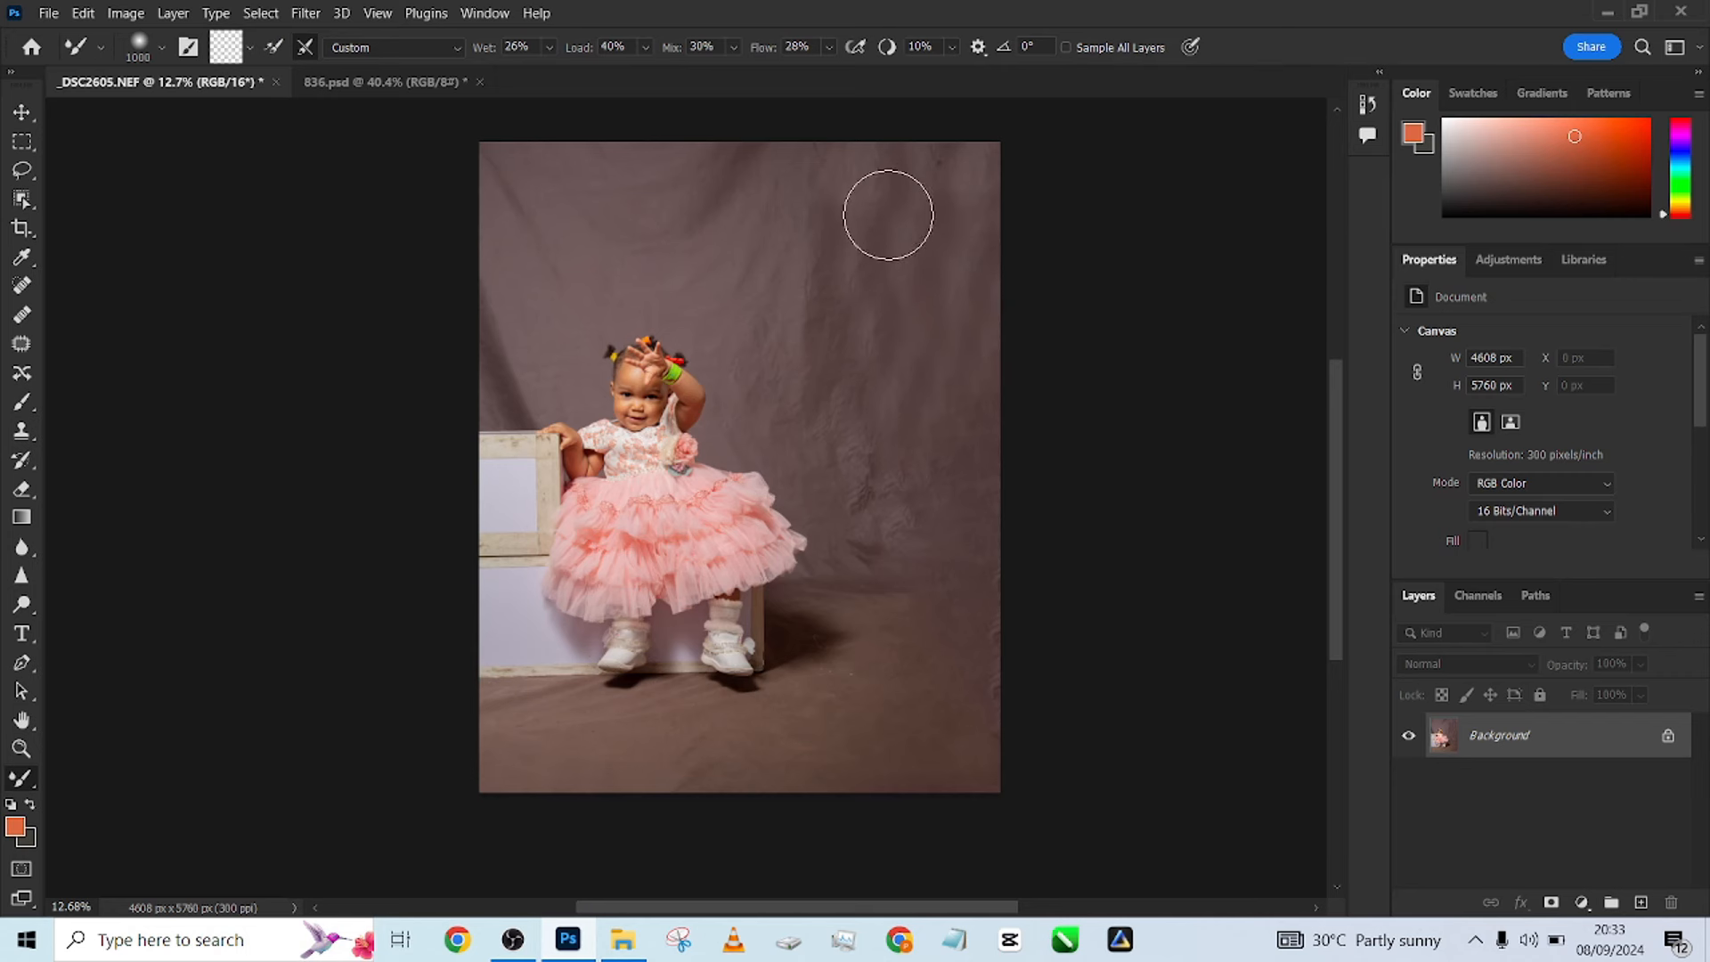
{"action": "mouse_move", "coordinate": [924, 204]}
{"action": "left_mouse_down"}
{"action": "mouse_move", "coordinate": [827, 187]}
{"action": "mouse_move", "coordinate": [886, 314]}
{"action": "mouse_move", "coordinate": [845, 299]}
{"action": "mouse_move", "coordinate": [969, 302]}
{"action": "mouse_move", "coordinate": [952, 289]}
{"action": "mouse_move", "coordinate": [992, 278]}
{"action": "mouse_move", "coordinate": [957, 288]}
{"action": "mouse_move", "coordinate": [825, 259]}
{"action": "mouse_move", "coordinate": [771, 296]}
{"action": "mouse_move", "coordinate": [807, 286]}
{"action": "mouse_move", "coordinate": [736, 175]}
{"action": "left_mouse_up"}
{"action": "mouse_move", "coordinate": [874, 417]}
{"action": "left_mouse_down"}
{"action": "mouse_move", "coordinate": [915, 437]}
{"action": "mouse_move", "coordinate": [896, 500]}
{"action": "mouse_move", "coordinate": [926, 521]}
{"action": "mouse_move", "coordinate": [826, 440]}
{"action": "mouse_move", "coordinate": [798, 441]}
{"action": "mouse_move", "coordinate": [863, 370]}
{"action": "left_mouse_up"}
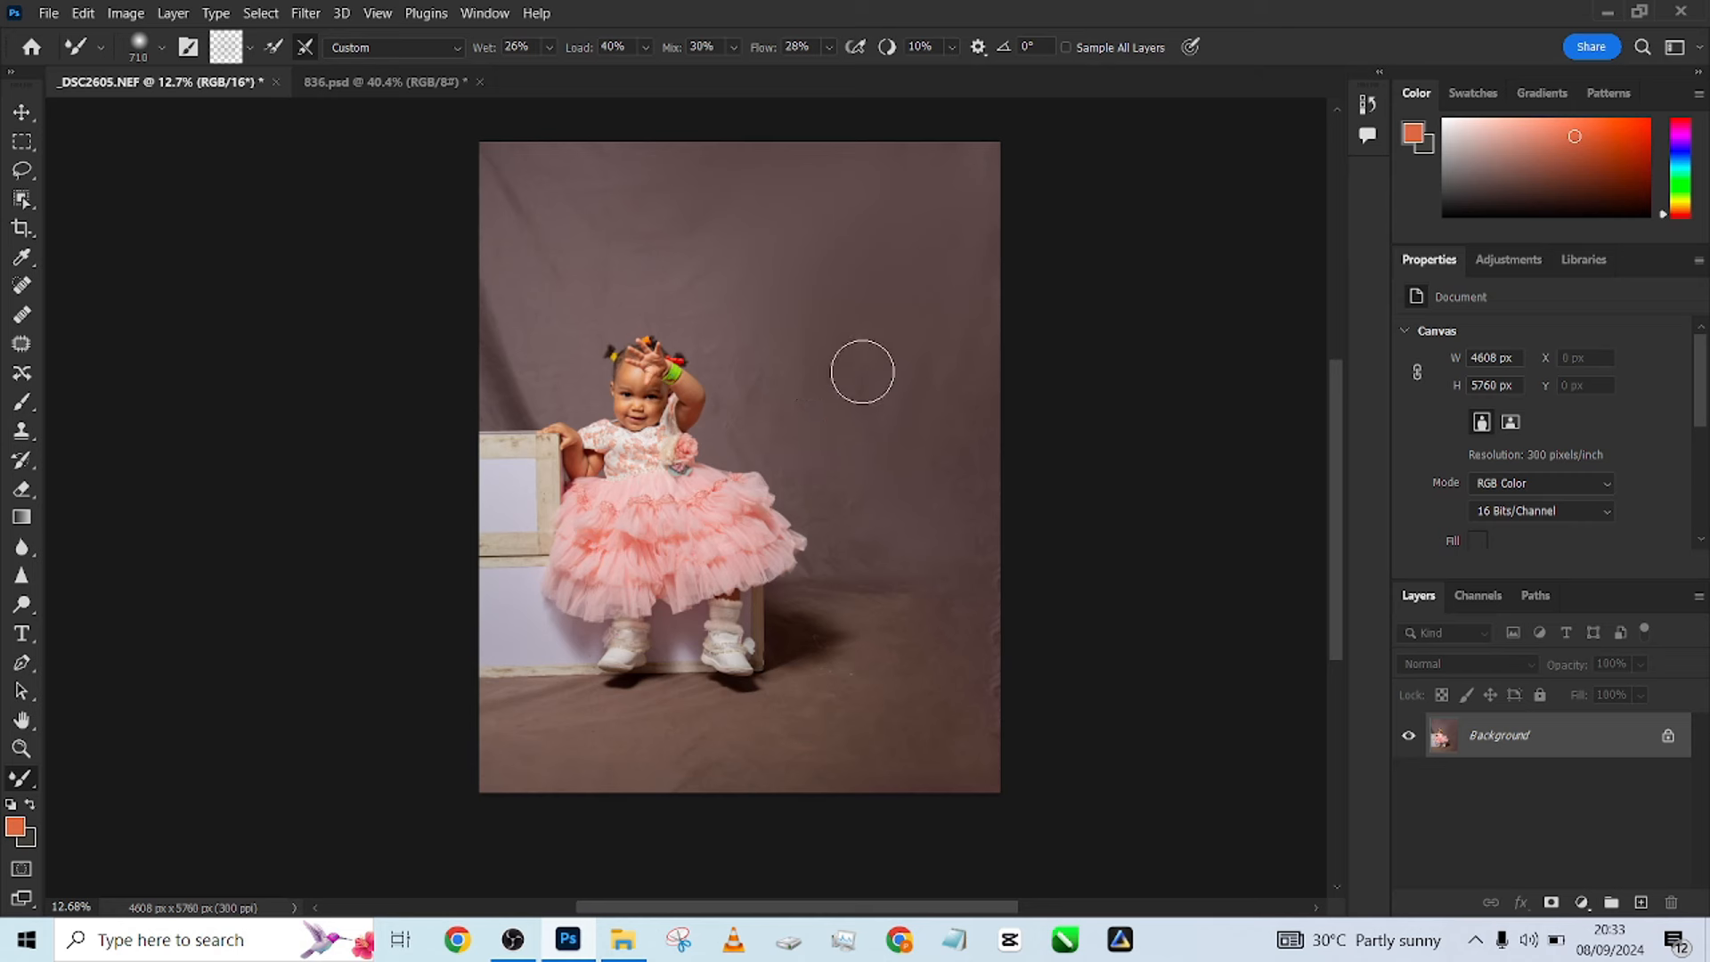
{"action": "mouse_move", "coordinate": [512, 206]}
{"action": "left_mouse_down"}
{"action": "mouse_move", "coordinate": [520, 168]}
{"action": "mouse_move", "coordinate": [479, 191]}
{"action": "left_mouse_up"}
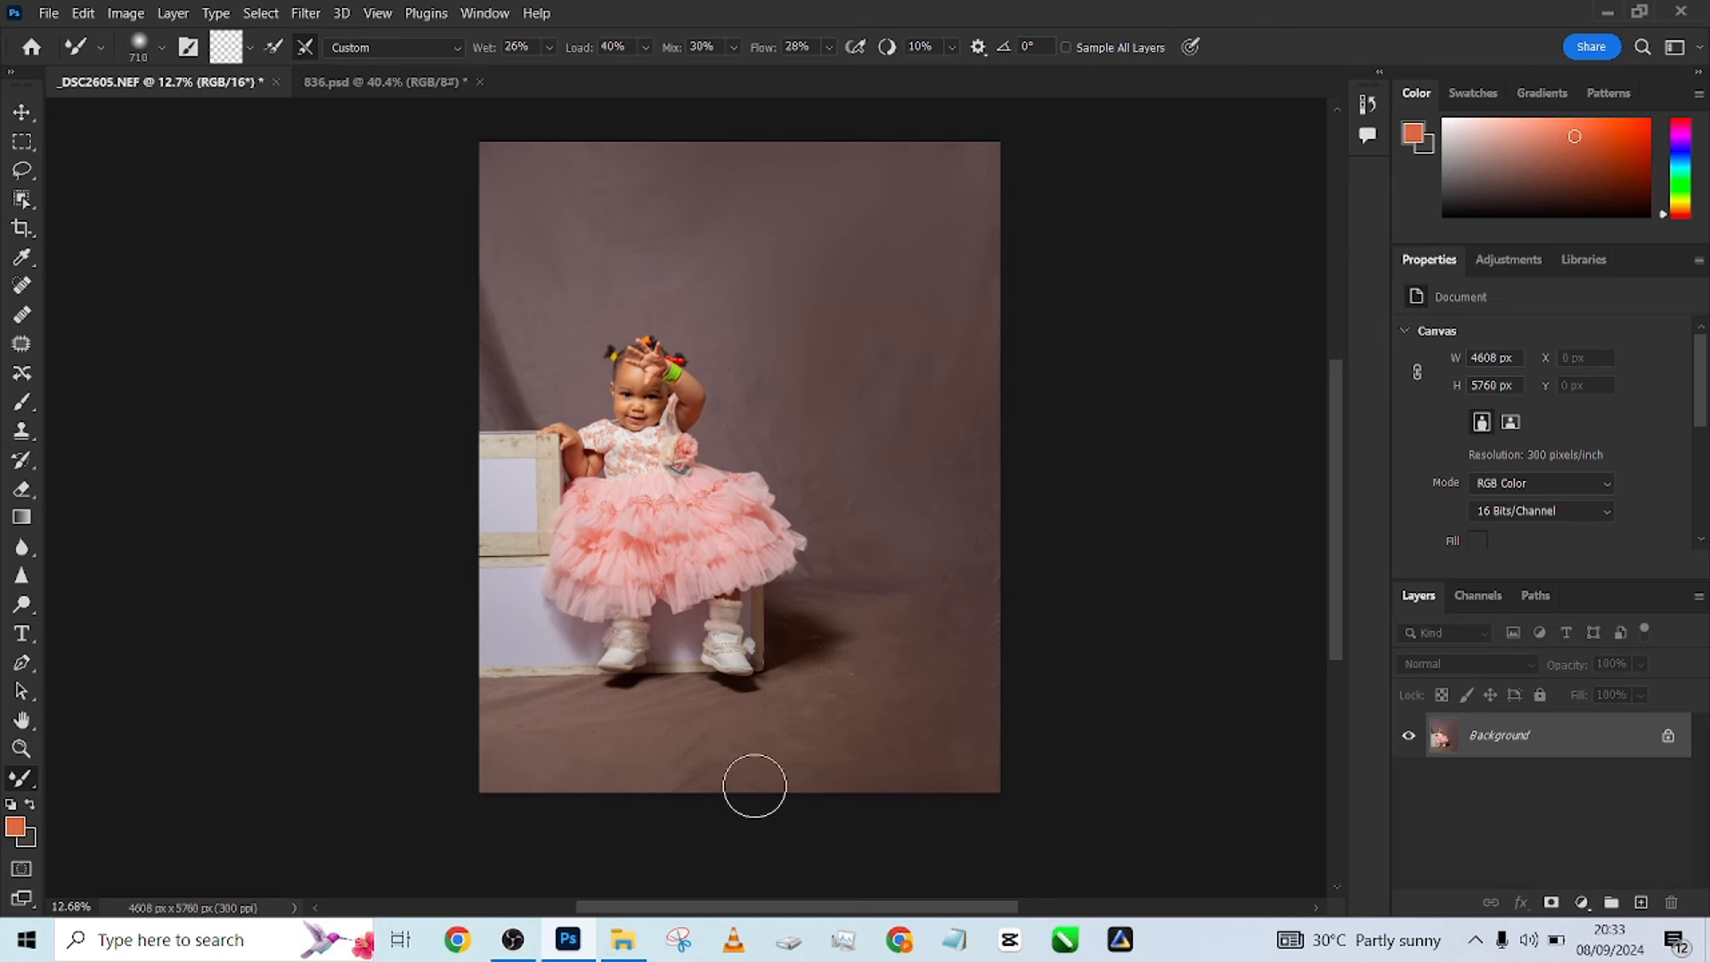
Duplicate the background layer and select the girl with the Quick Selection tool.
{"action": "key", "text": "ctrl+j"}
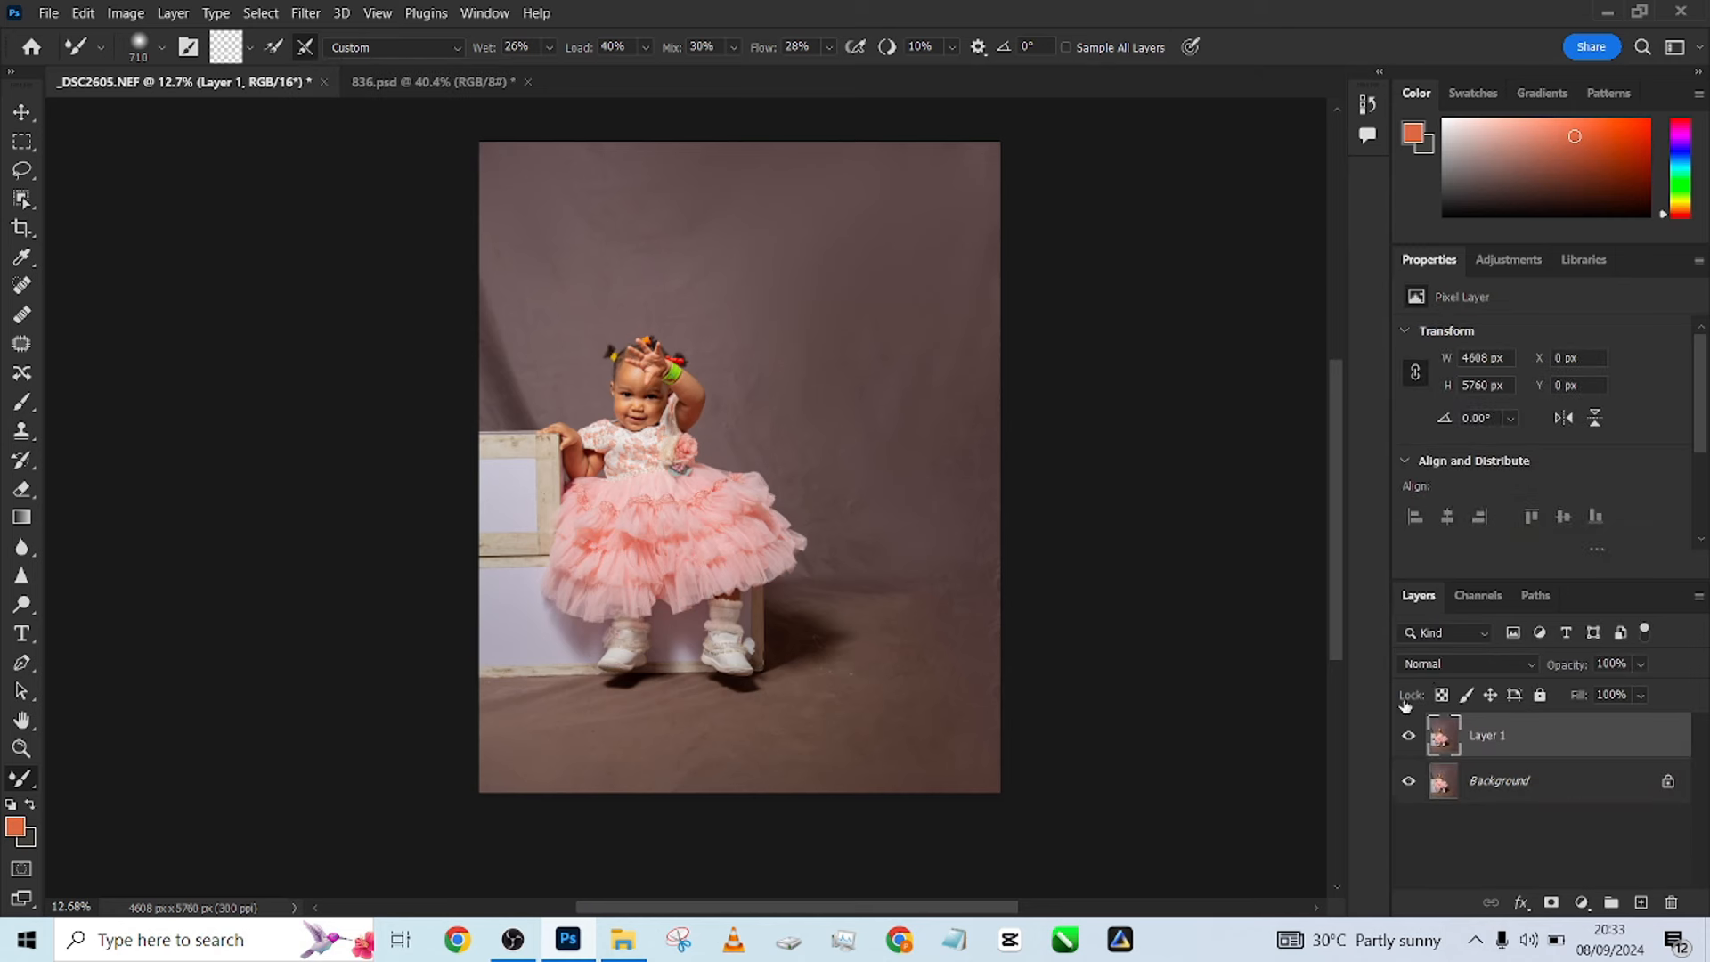
{"action": "left_click", "coordinate": [20, 206]}
{"action": "left_click", "coordinate": [107, 218]}
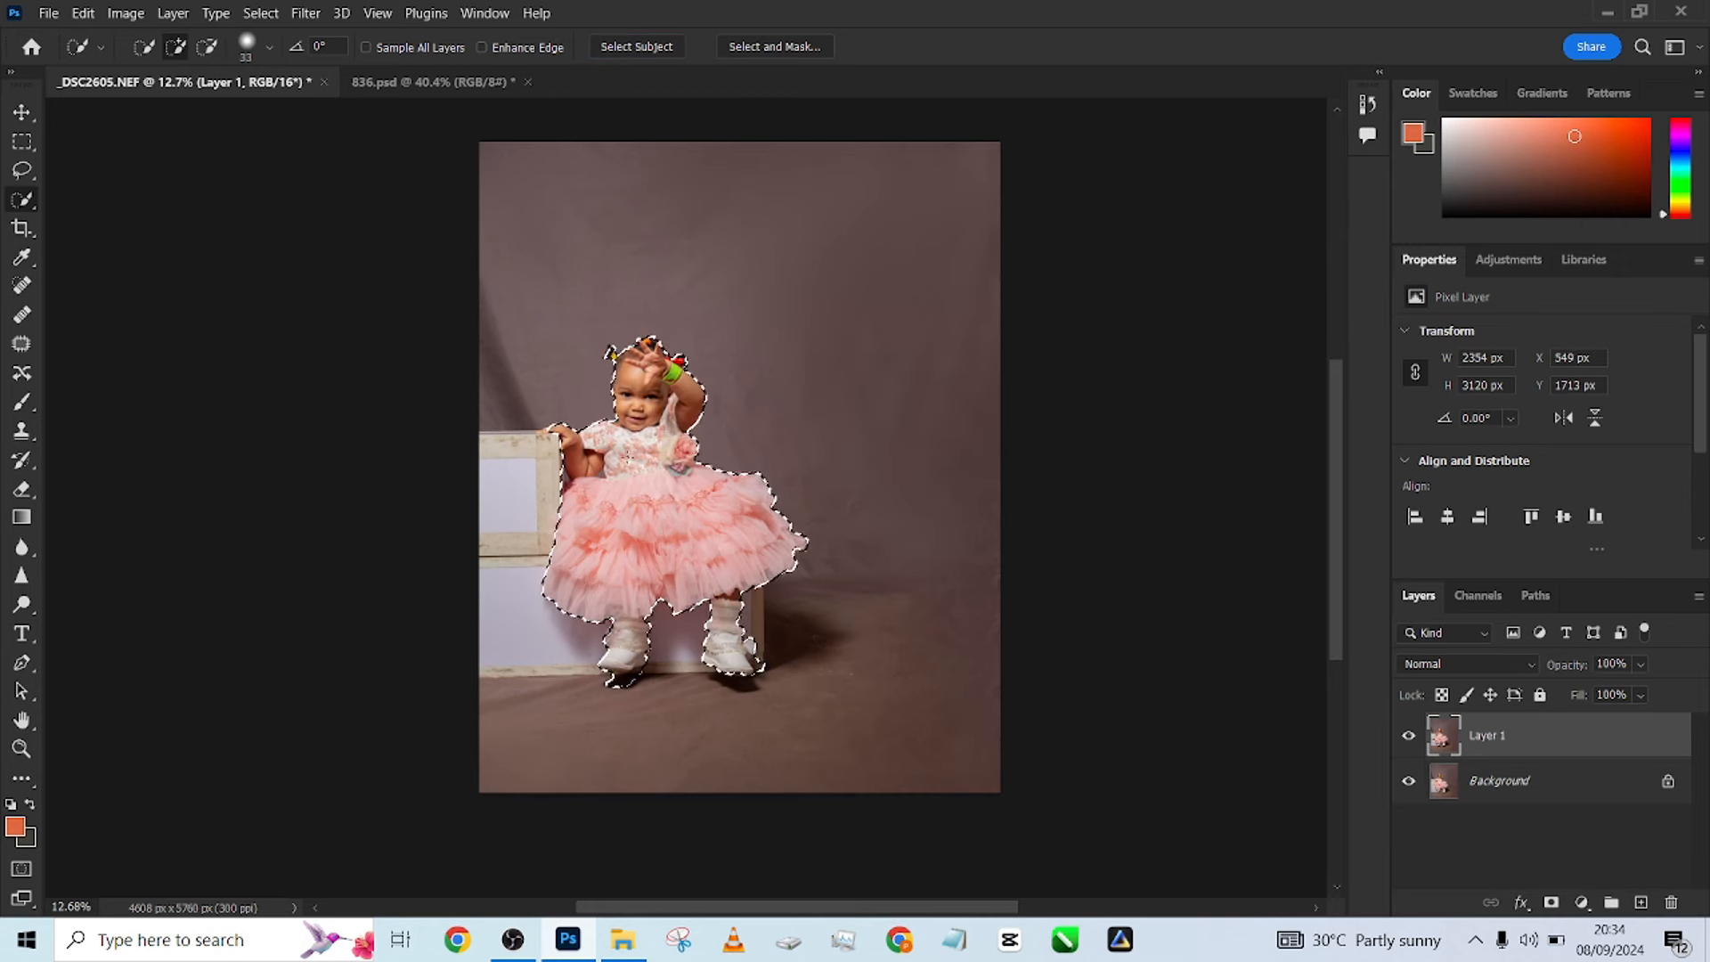
Invert the selection to the surroundings and subtract the white framed boards beside and behind the girl.
{"action": "right_click", "coordinate": [630, 462]}
{"action": "left_click", "coordinate": [690, 487]}
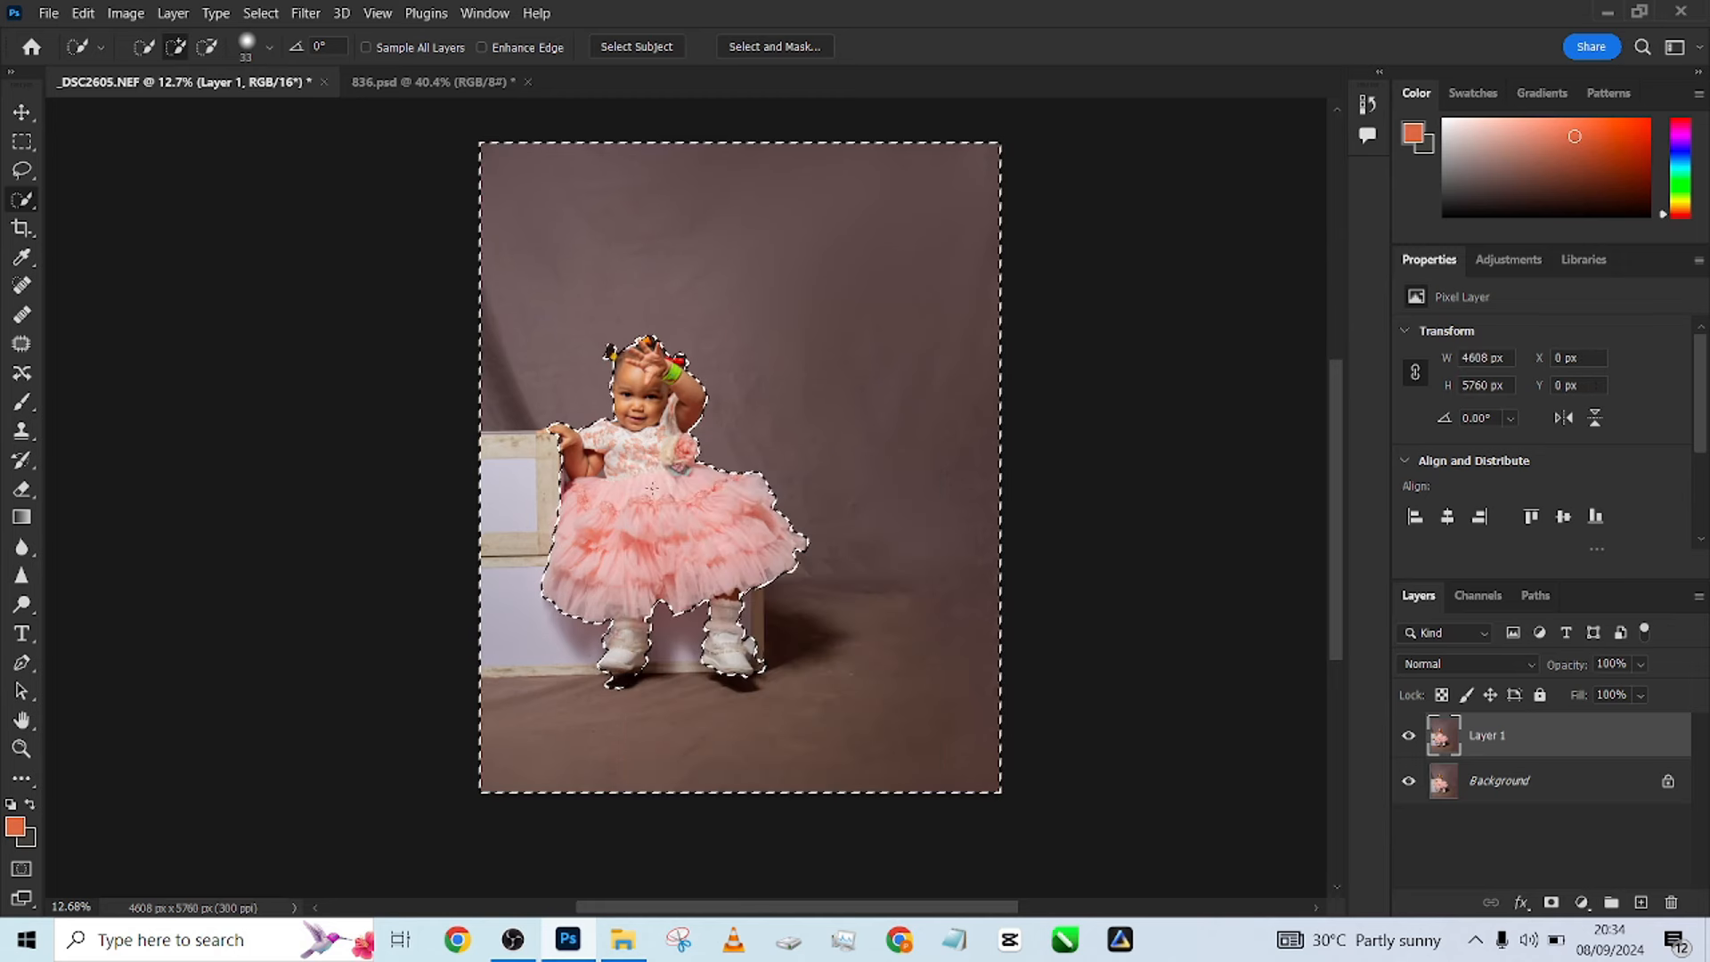
{"action": "left_click_drag", "start_coordinate": [617, 543], "coordinate": [626, 543]}
{"action": "key", "text": "alt"}
{"action": "mouse_move", "coordinate": [532, 446]}
{"action": "left_mouse_down"}
{"action": "mouse_move", "coordinate": [493, 460]}
{"action": "mouse_move", "coordinate": [518, 525]}
{"action": "mouse_move", "coordinate": [580, 534]}
{"action": "mouse_move", "coordinate": [552, 473]}
{"action": "mouse_move", "coordinate": [584, 482]}
{"action": "mouse_move", "coordinate": [511, 585]}
{"action": "mouse_move", "coordinate": [602, 598]}
{"action": "left_mouse_up"}
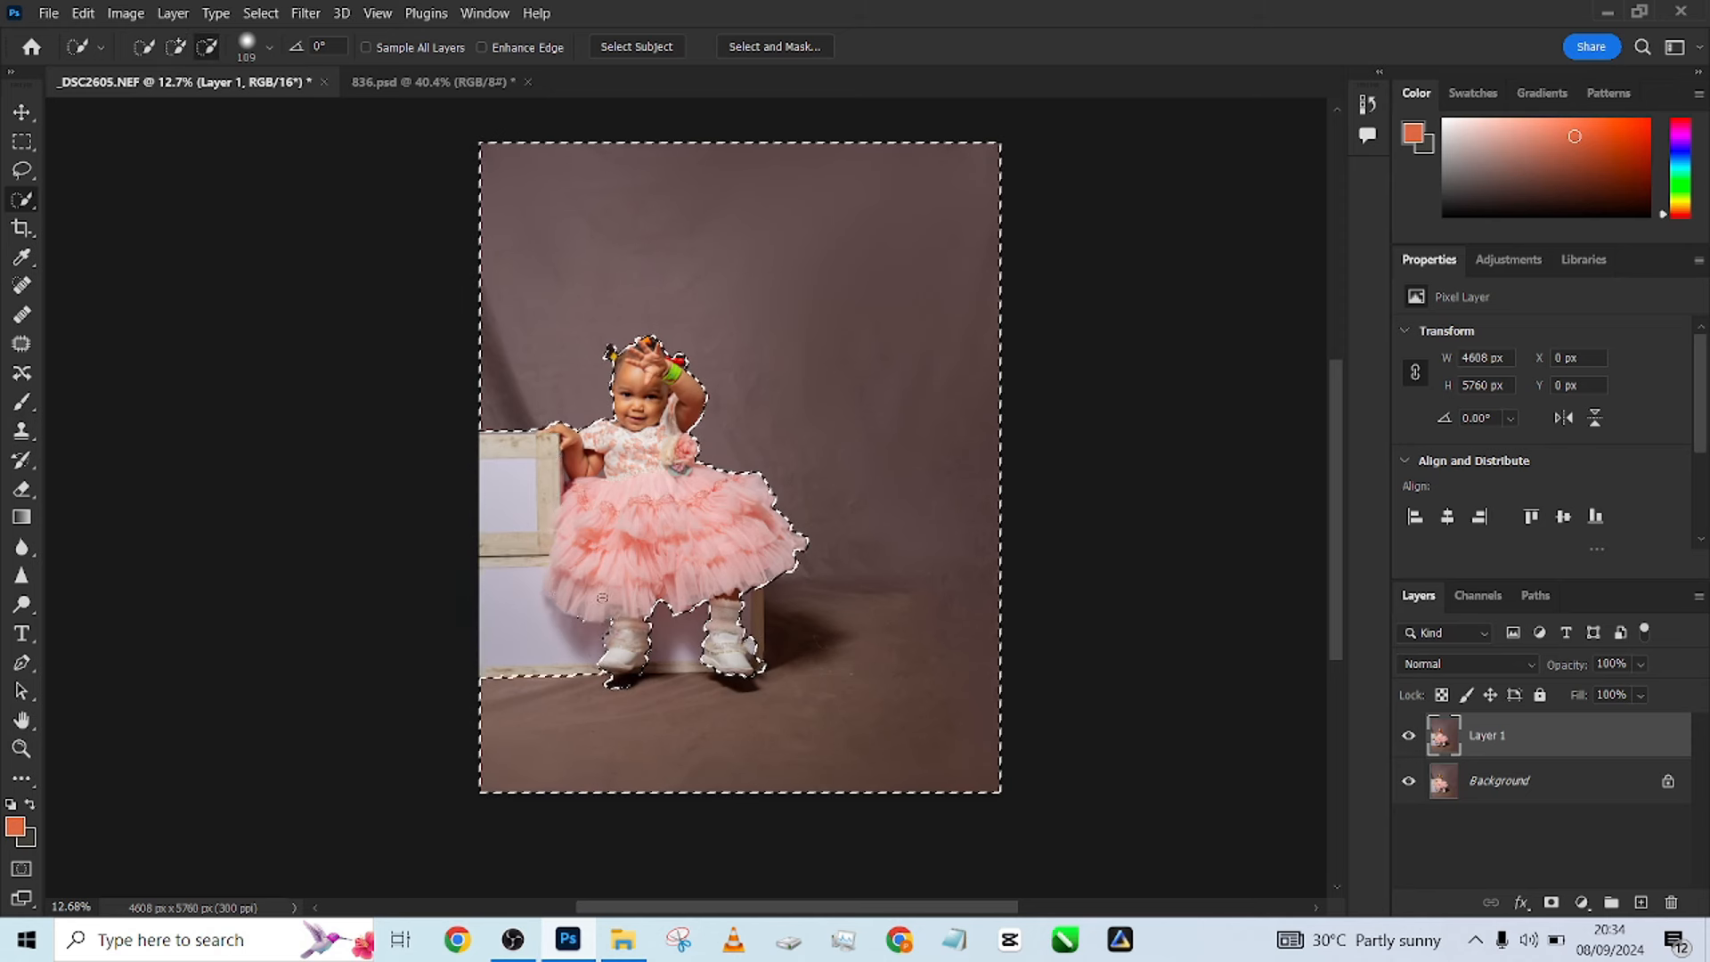
{"action": "left_click_drag", "start_coordinate": [750, 649], "coordinate": [747, 634]}
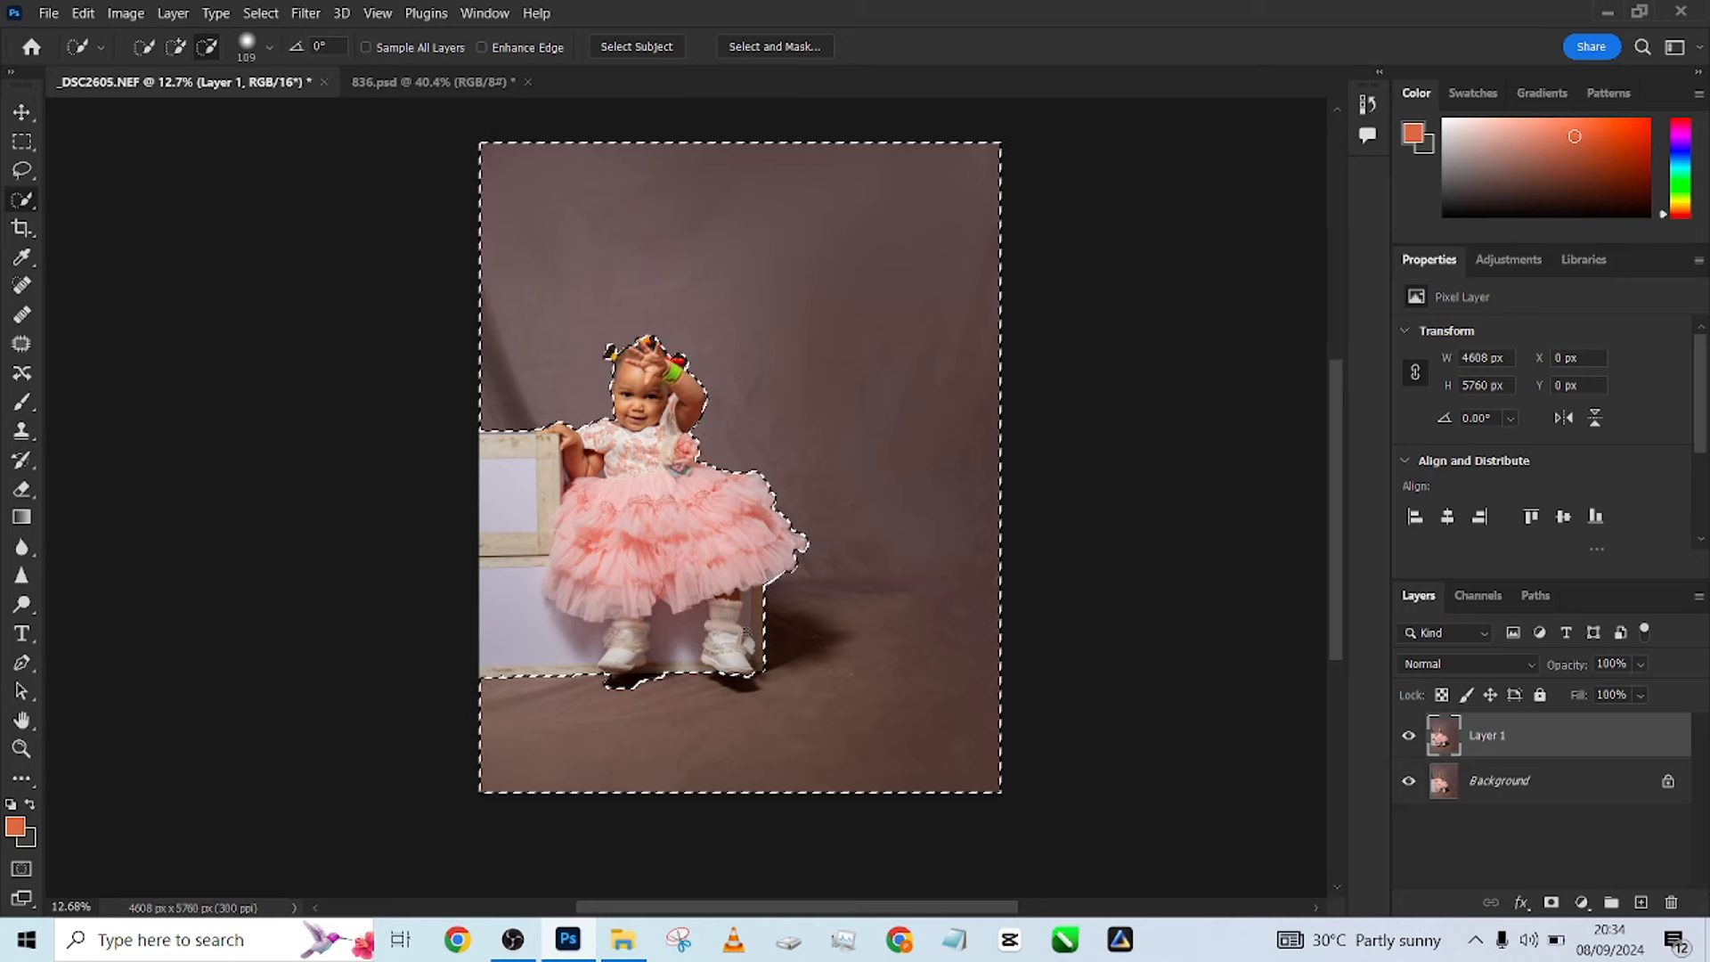
Refine the selection under the left shoe with a 29 px brush, adding the floor shadow and excluding the sole and board edge.
{"action": "scroll", "coordinate": [641, 695], "scroll_direction": "up", "scroll_amount": 6}
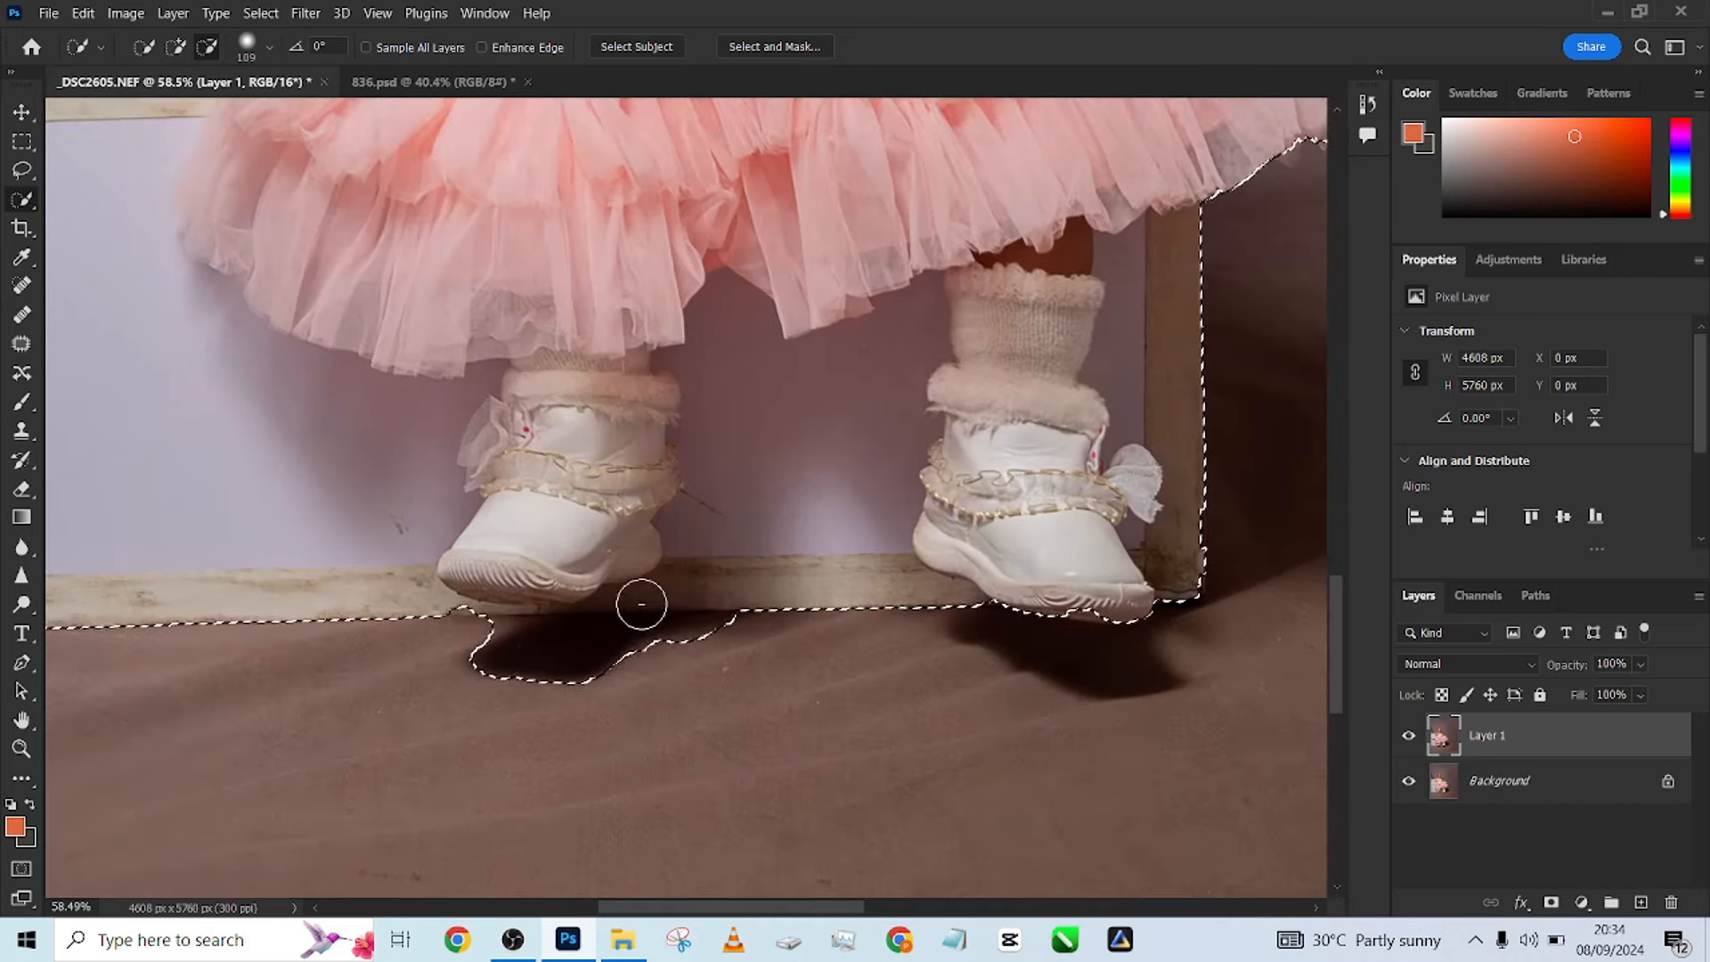
{"action": "left_click_drag", "start_coordinate": [622, 611], "coordinate": [614, 612]}
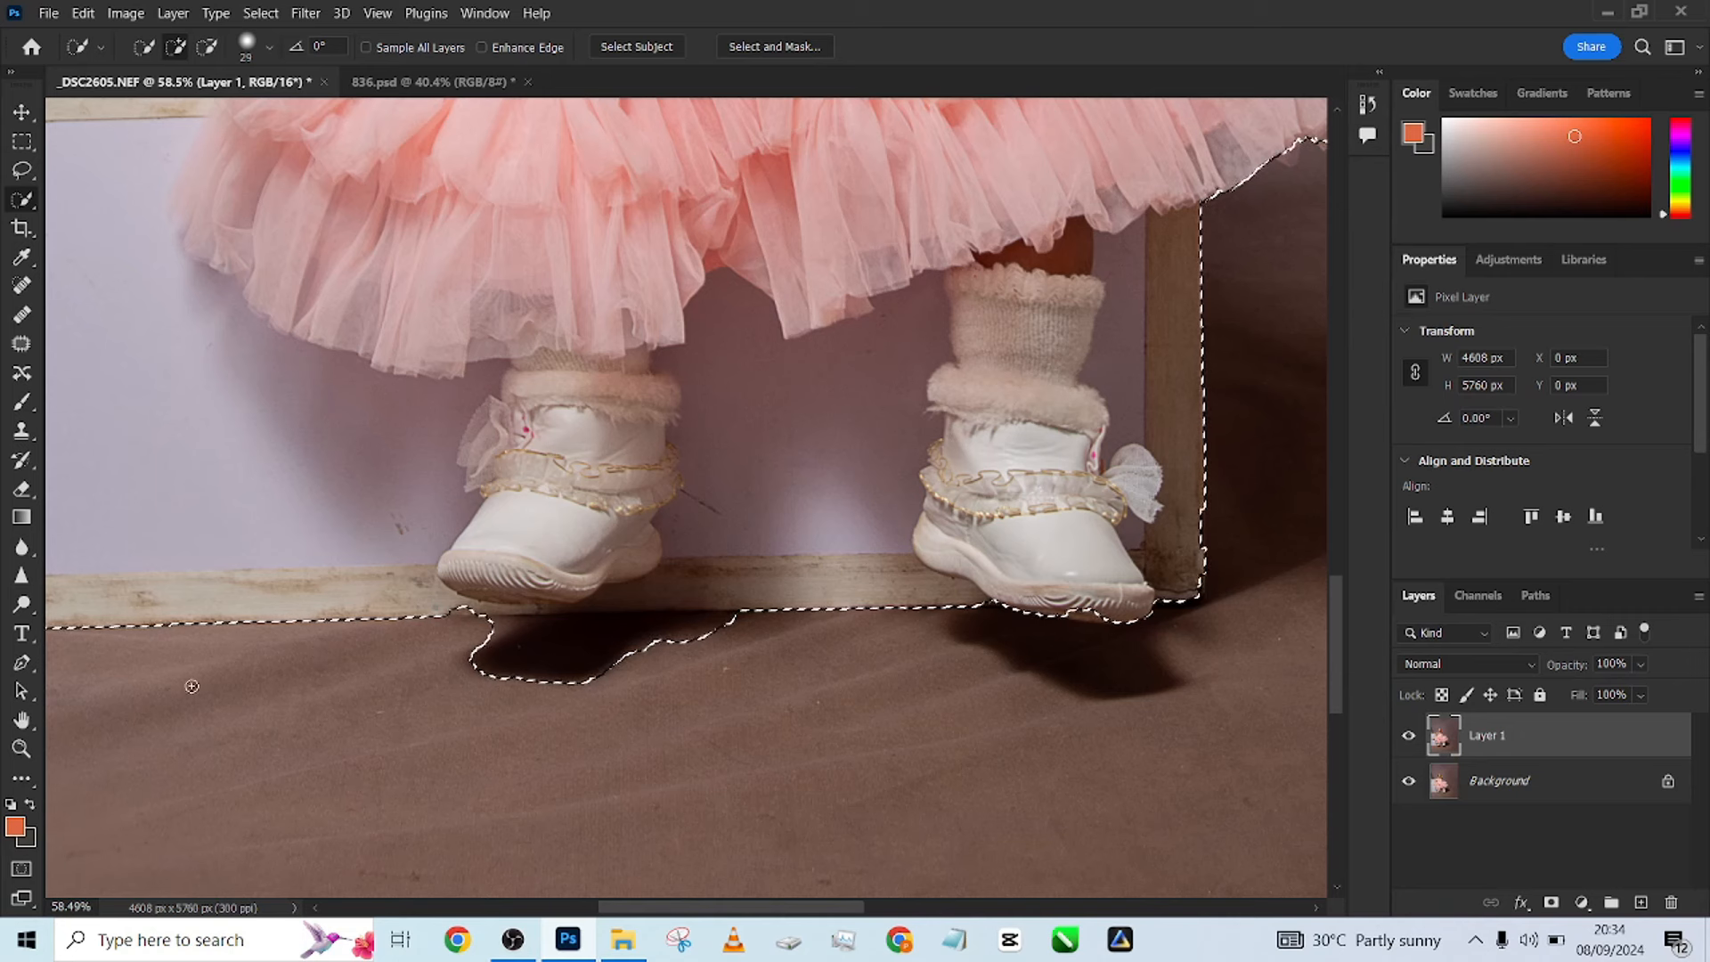
{"action": "left_click_drag", "start_coordinate": [369, 645], "coordinate": [646, 660]}
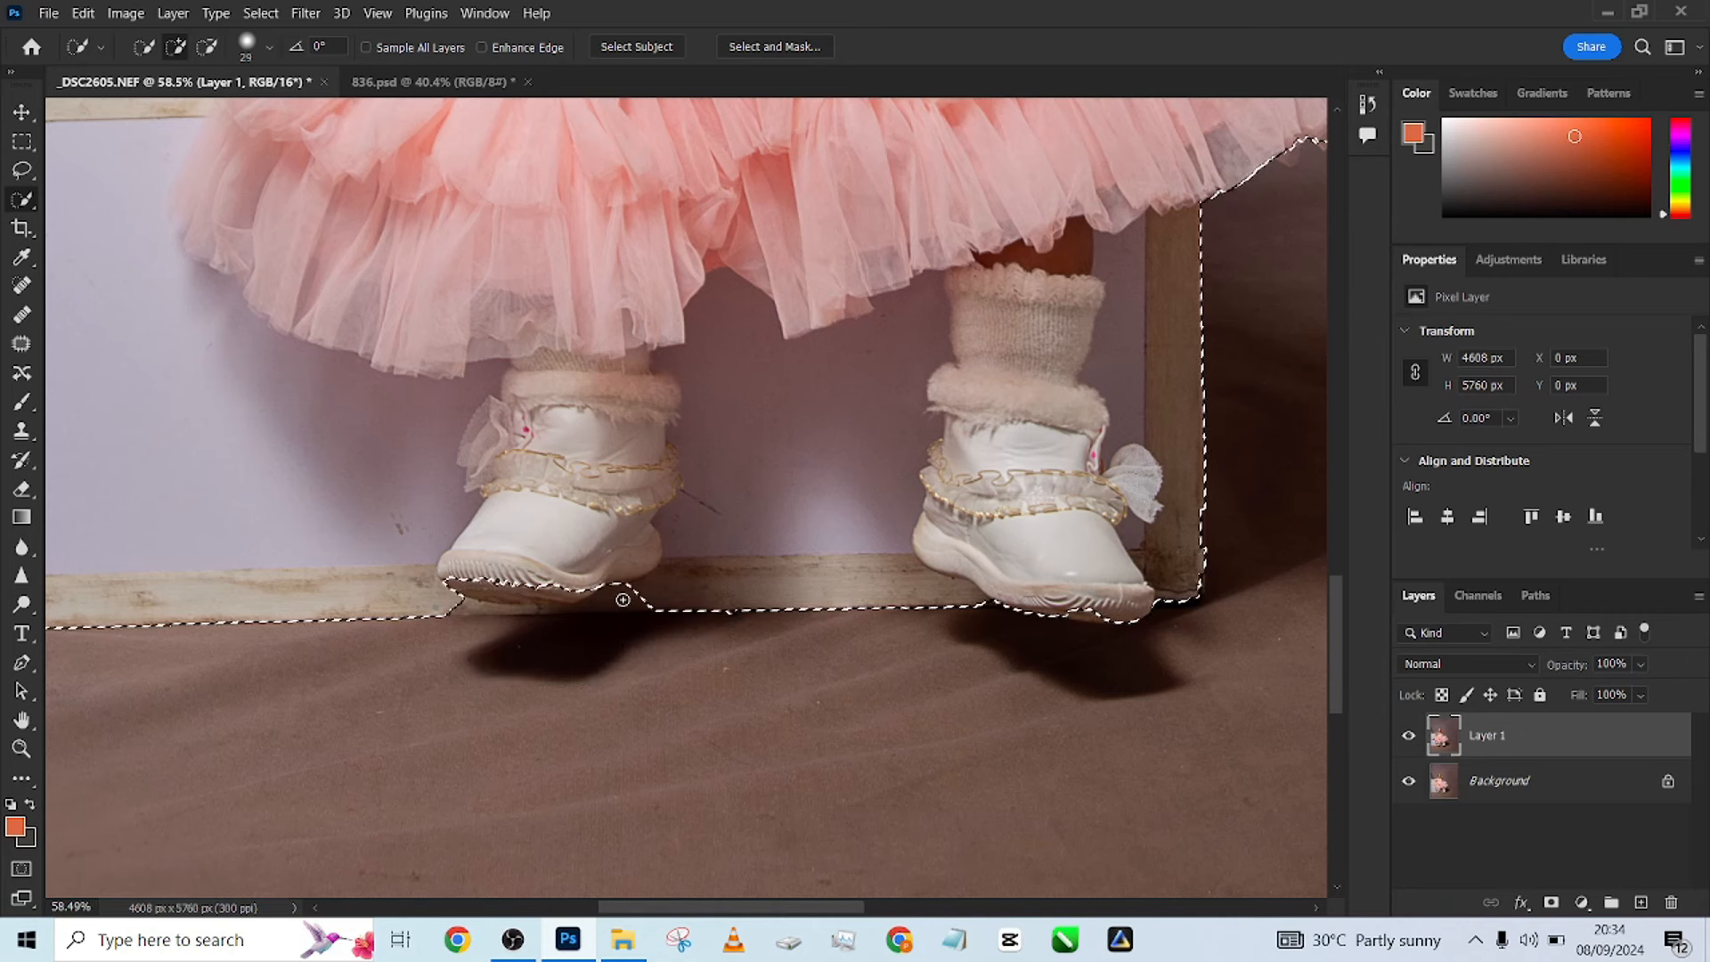
{"action": "mouse_move", "coordinate": [621, 591]}
{"action": "left_mouse_down", "text": "alt"}
{"action": "mouse_move", "coordinate": [501, 583]}
{"action": "mouse_move", "coordinate": [474, 603]}
{"action": "left_mouse_up", "text": "alt"}
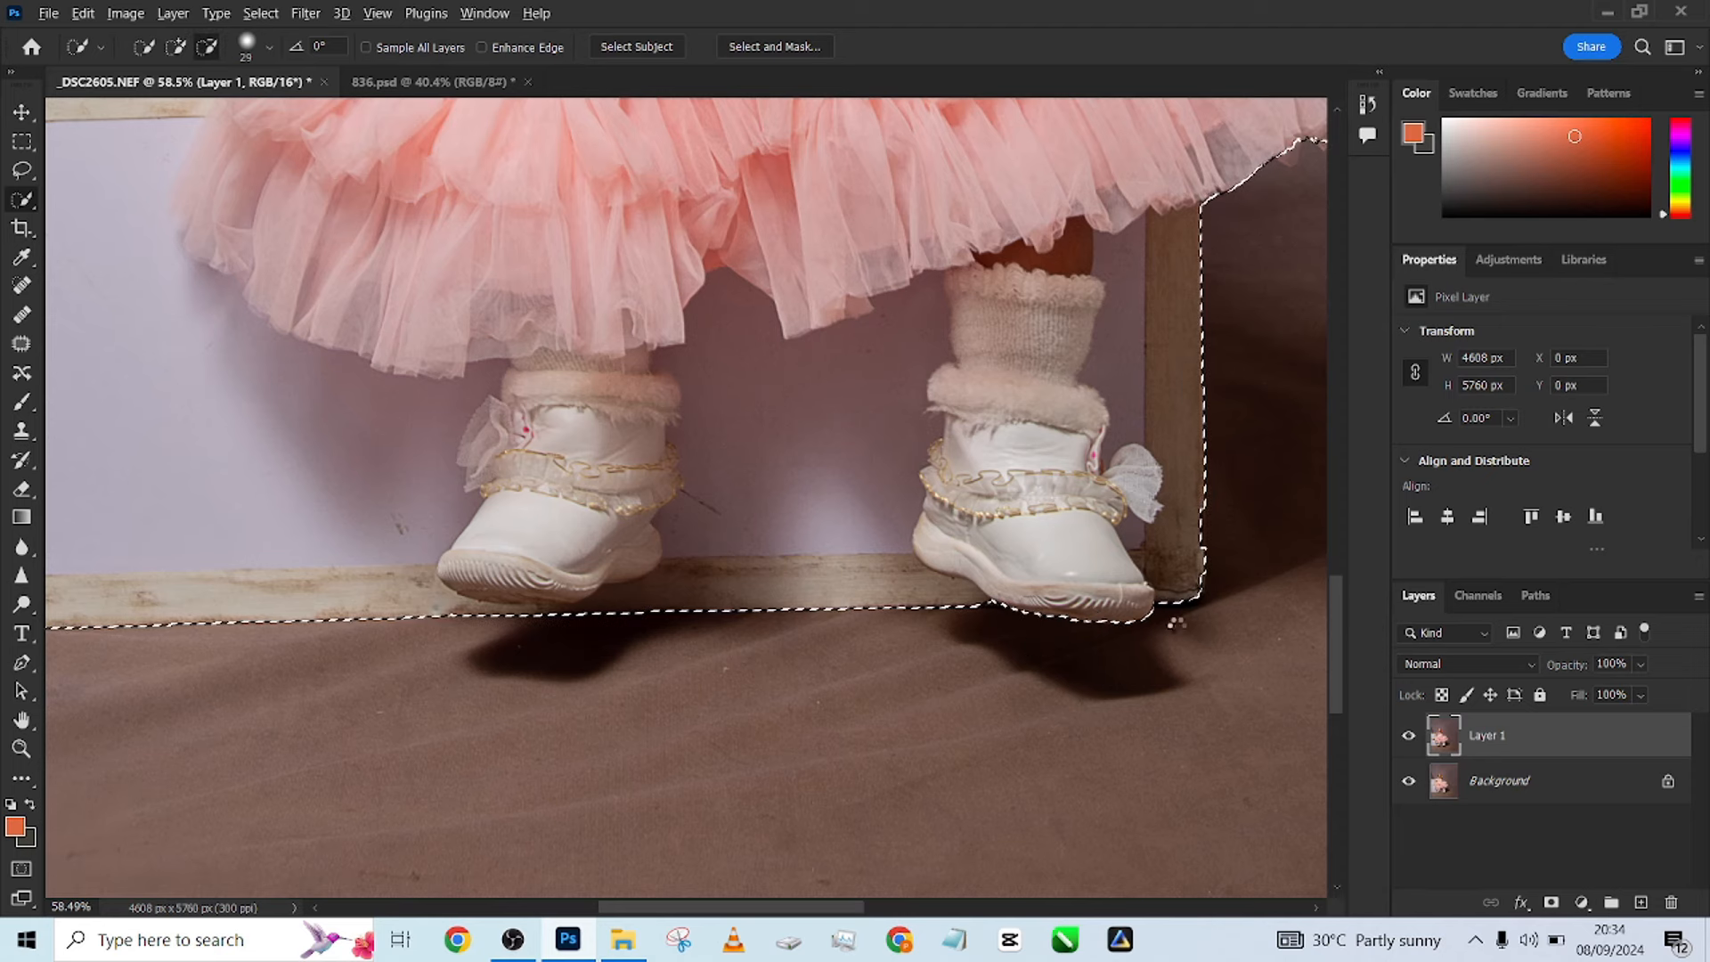
Straighten the selection along the board's lower right edge beside the right shoe with the Polygonal Lasso.
{"action": "scroll", "coordinate": [1176, 623], "scroll_direction": "up", "scroll_amount": 3}
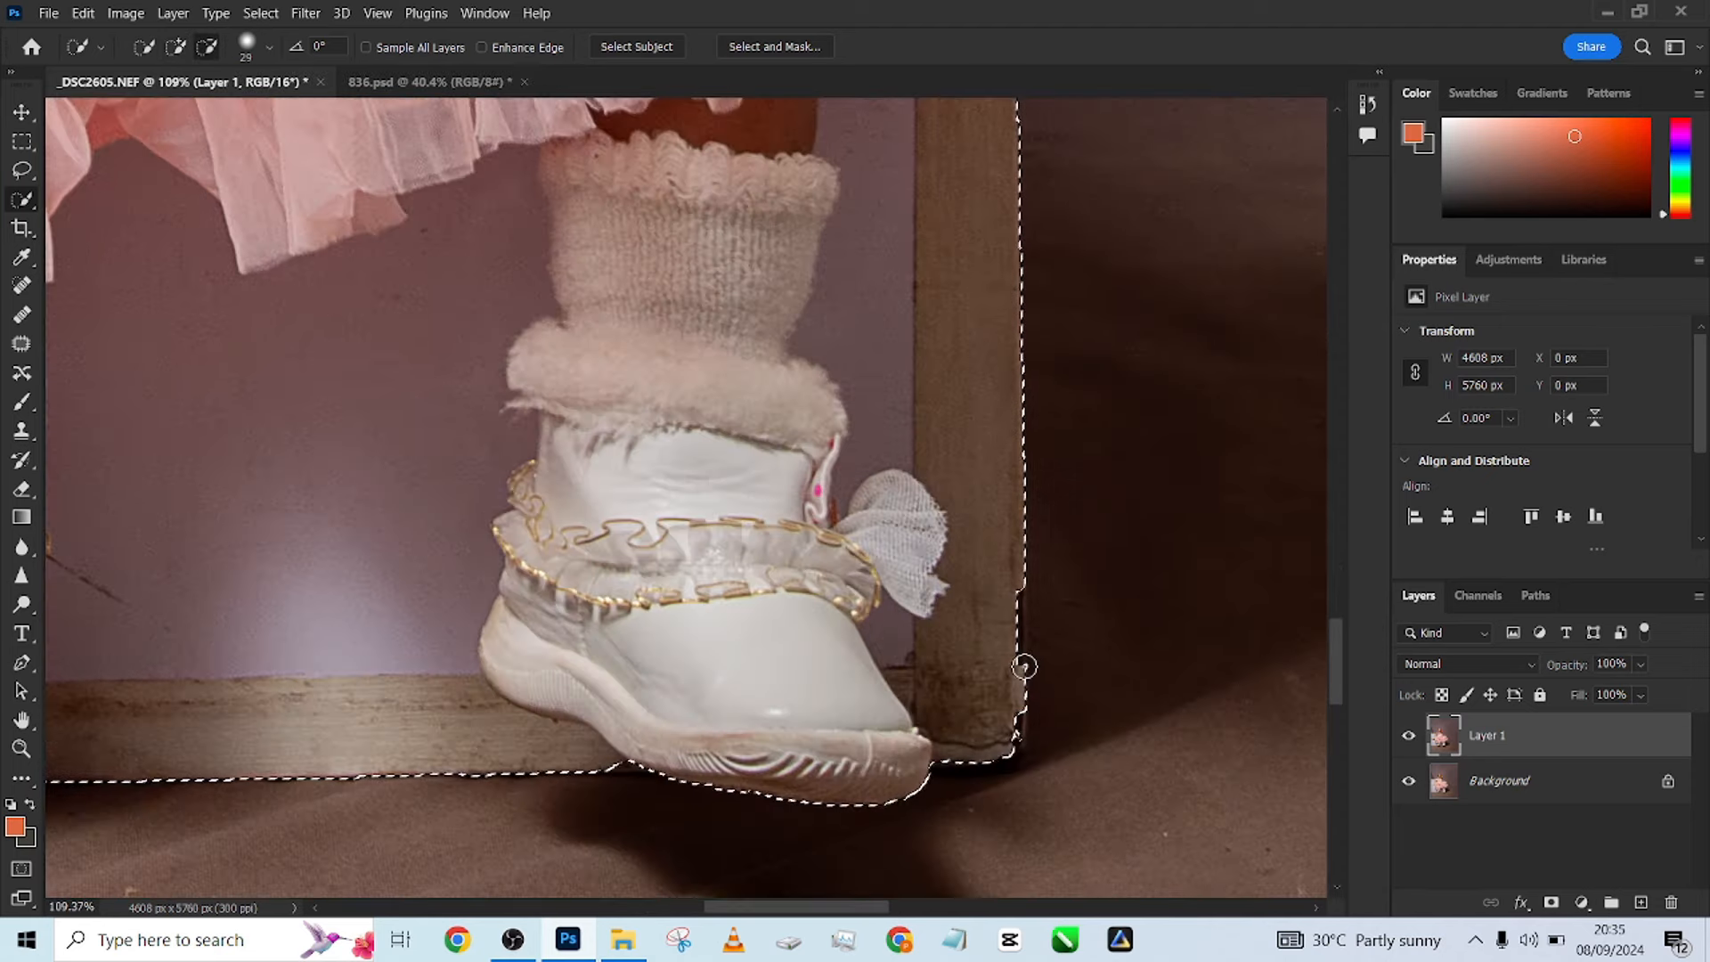
{"action": "left_click", "coordinate": [21, 170]}
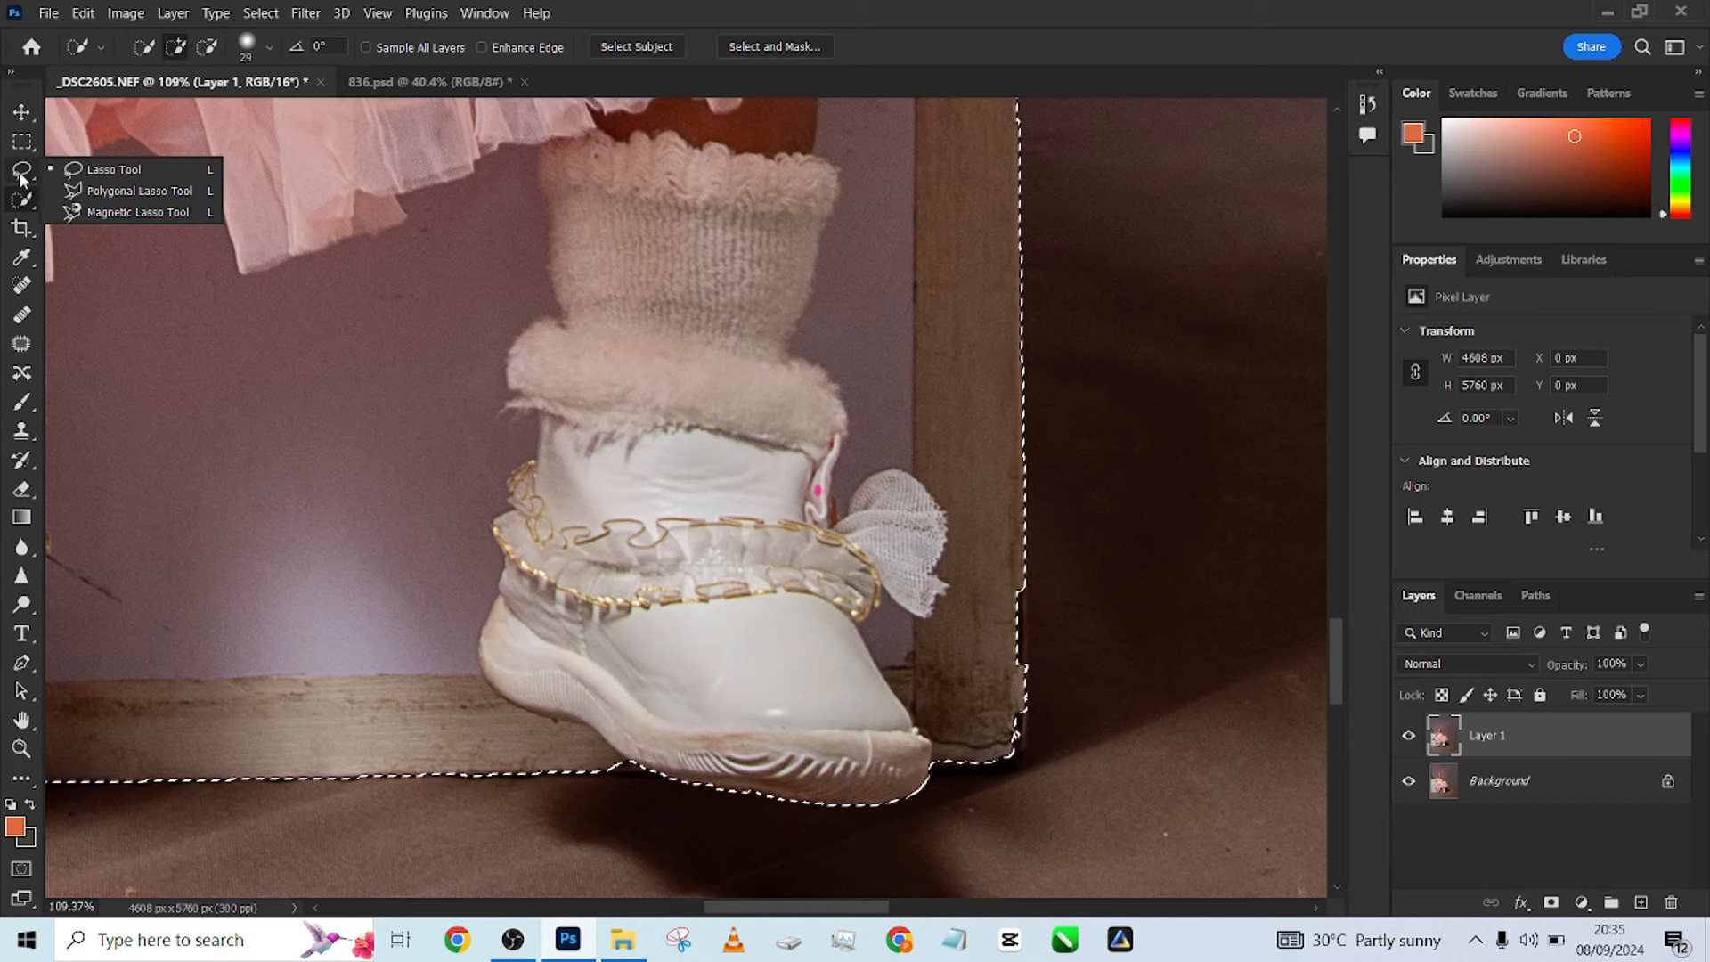
{"action": "left_click", "coordinate": [114, 193]}
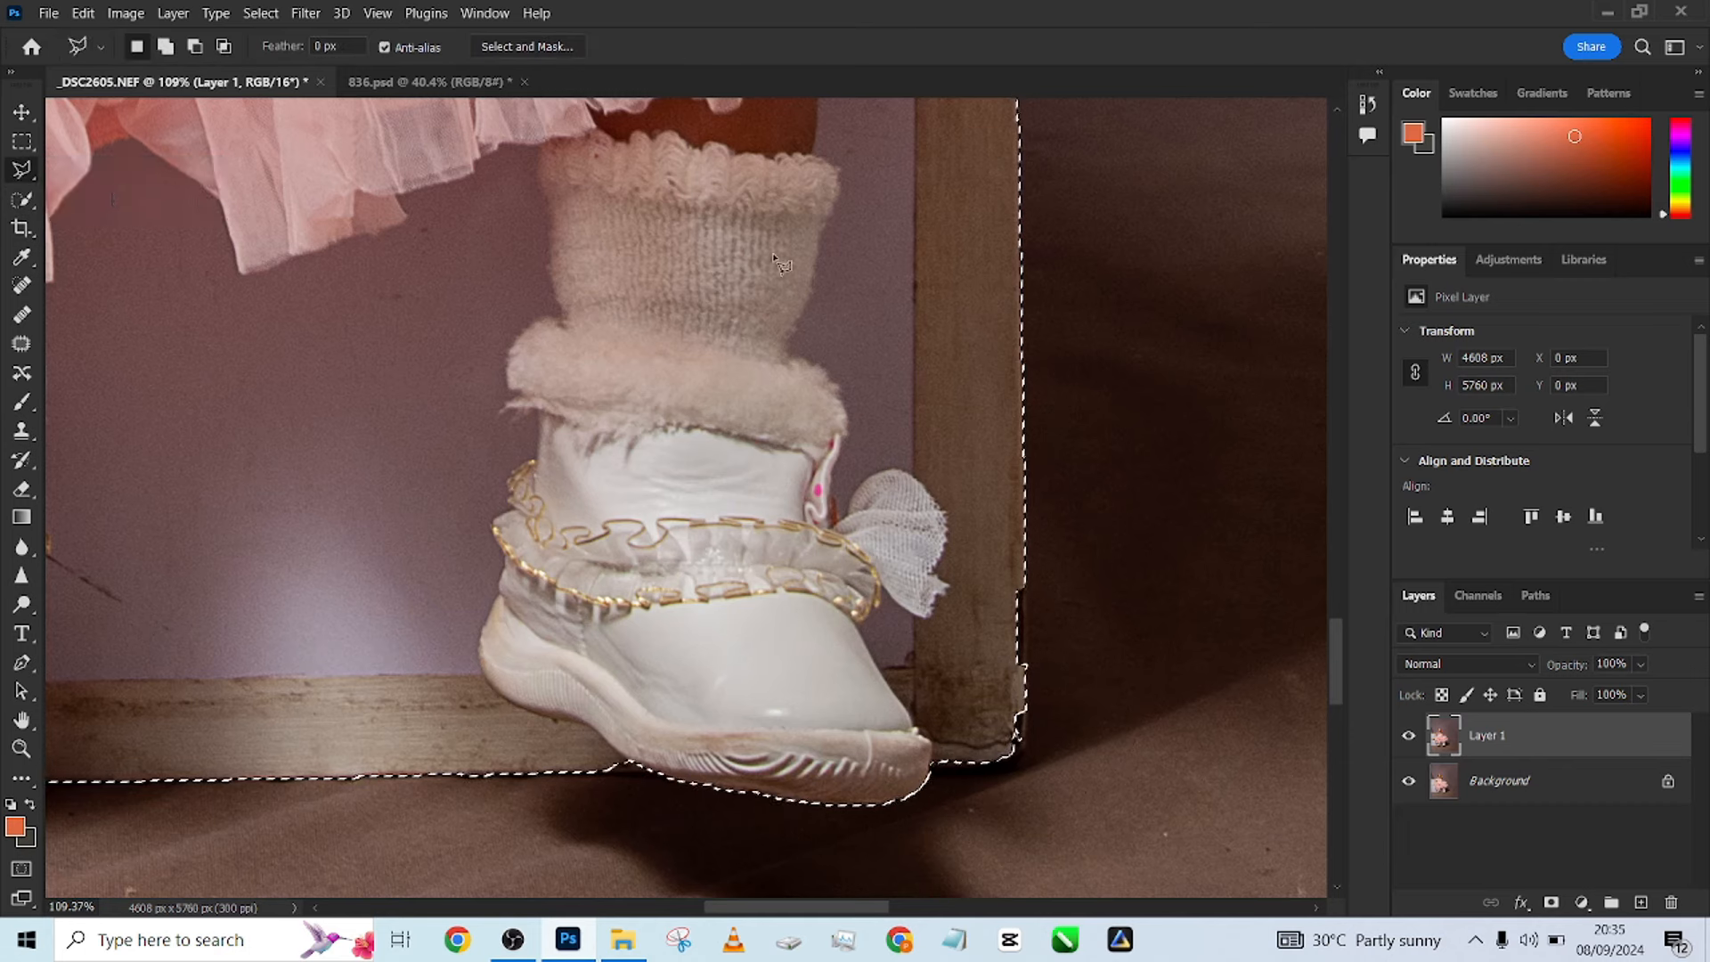
{"action": "left_click", "coordinate": [1025, 415]}
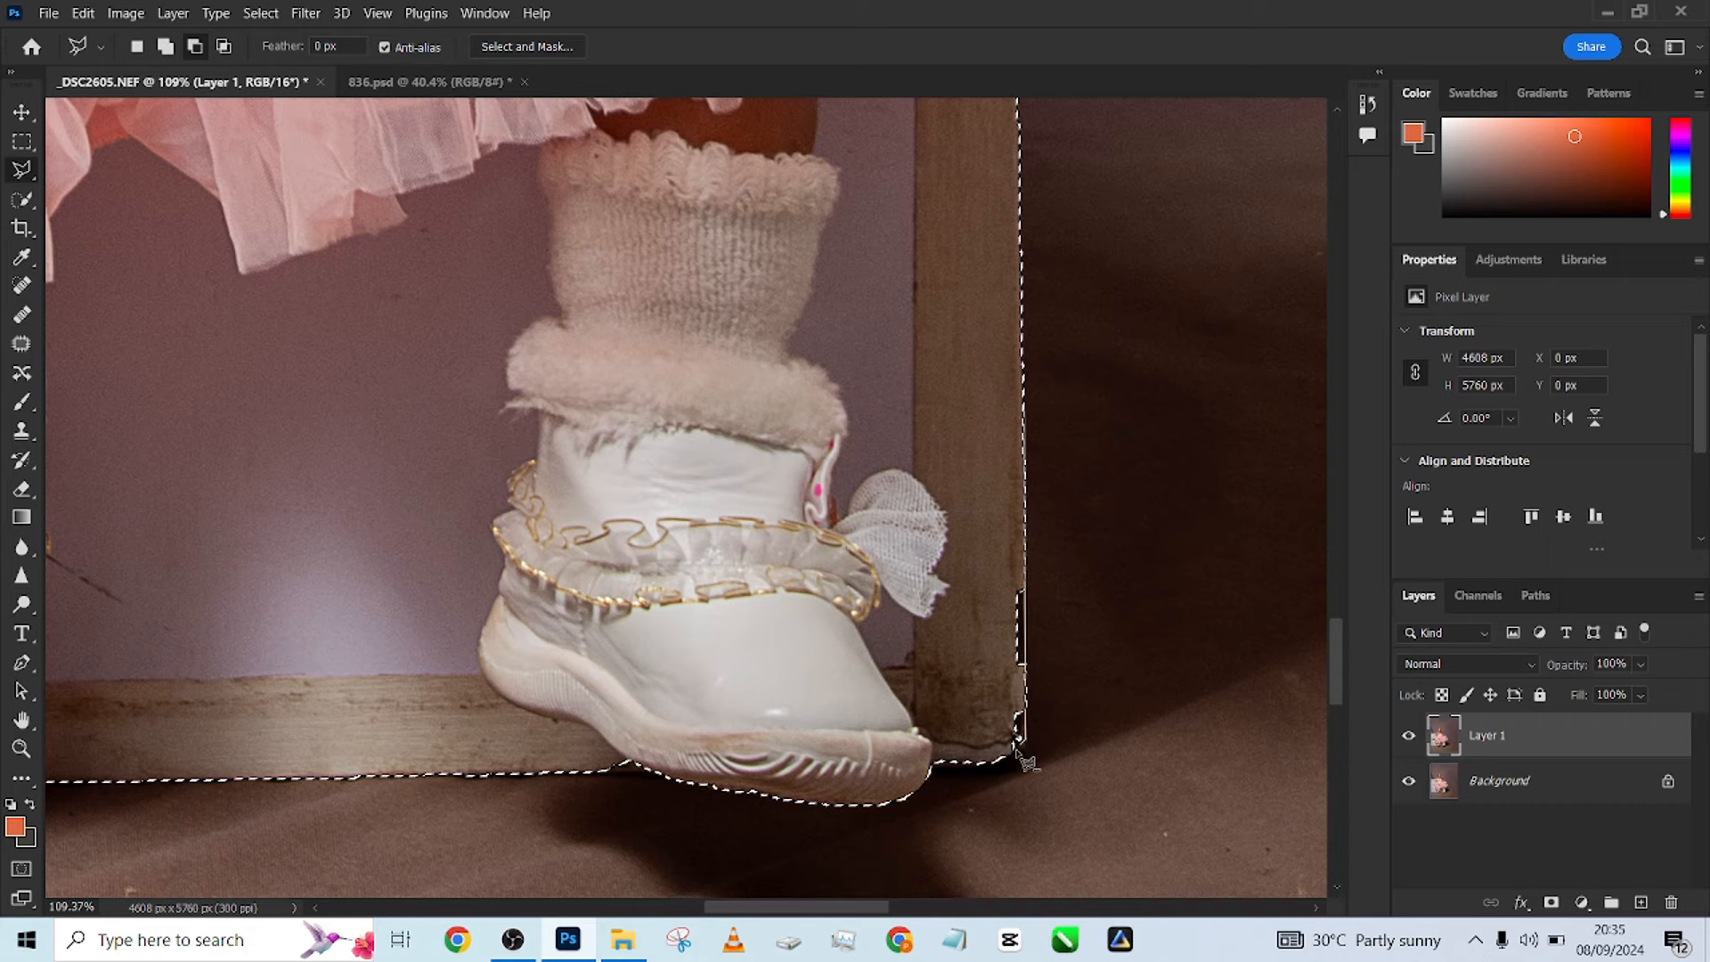
{"action": "left_click", "coordinate": [979, 313]}
{"action": "left_click", "coordinate": [1025, 415]}
Subtract the sheer lower hem on the dress's right side from the background selection with Quick Selection.
{"action": "scroll", "coordinate": [1005, 470], "scroll_direction": "up", "scroll_amount": 10}
{"action": "mouse_move", "coordinate": [1001, 473]}
{"action": "left_mouse_down"}
{"action": "mouse_move", "coordinate": [927, 397]}
{"action": "mouse_move", "coordinate": [626, 312]}
{"action": "mouse_move", "coordinate": [712, 243]}
{"action": "left_mouse_up"}
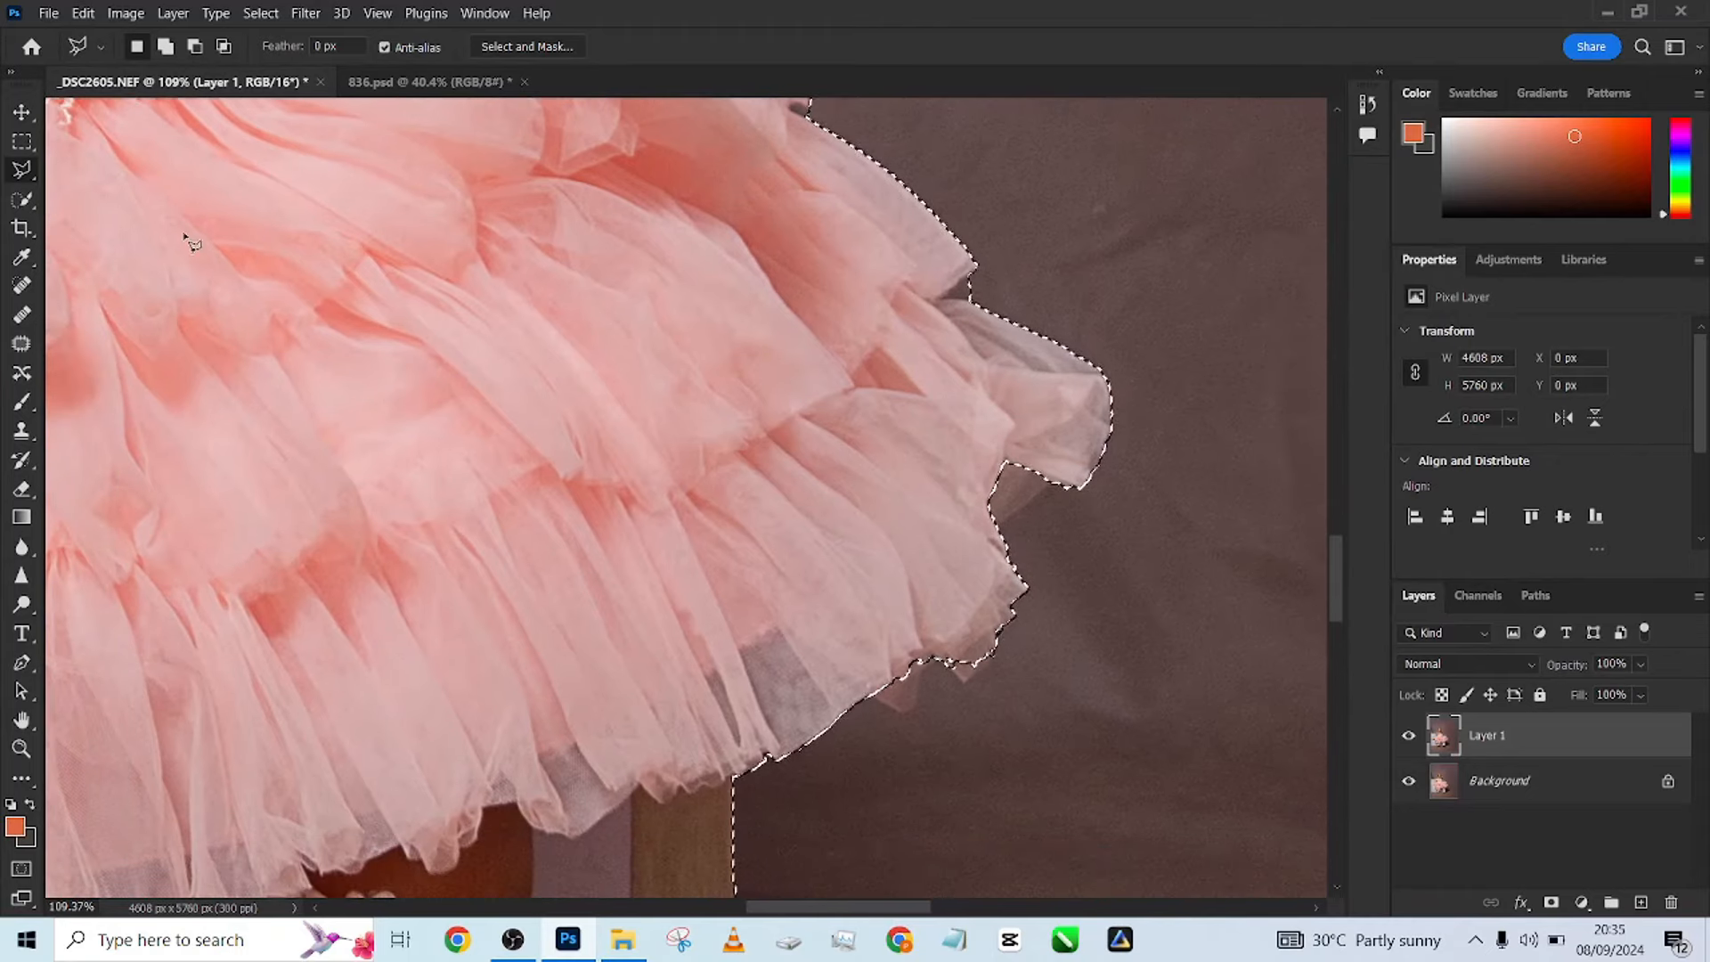
{"action": "left_click", "coordinate": [20, 201]}
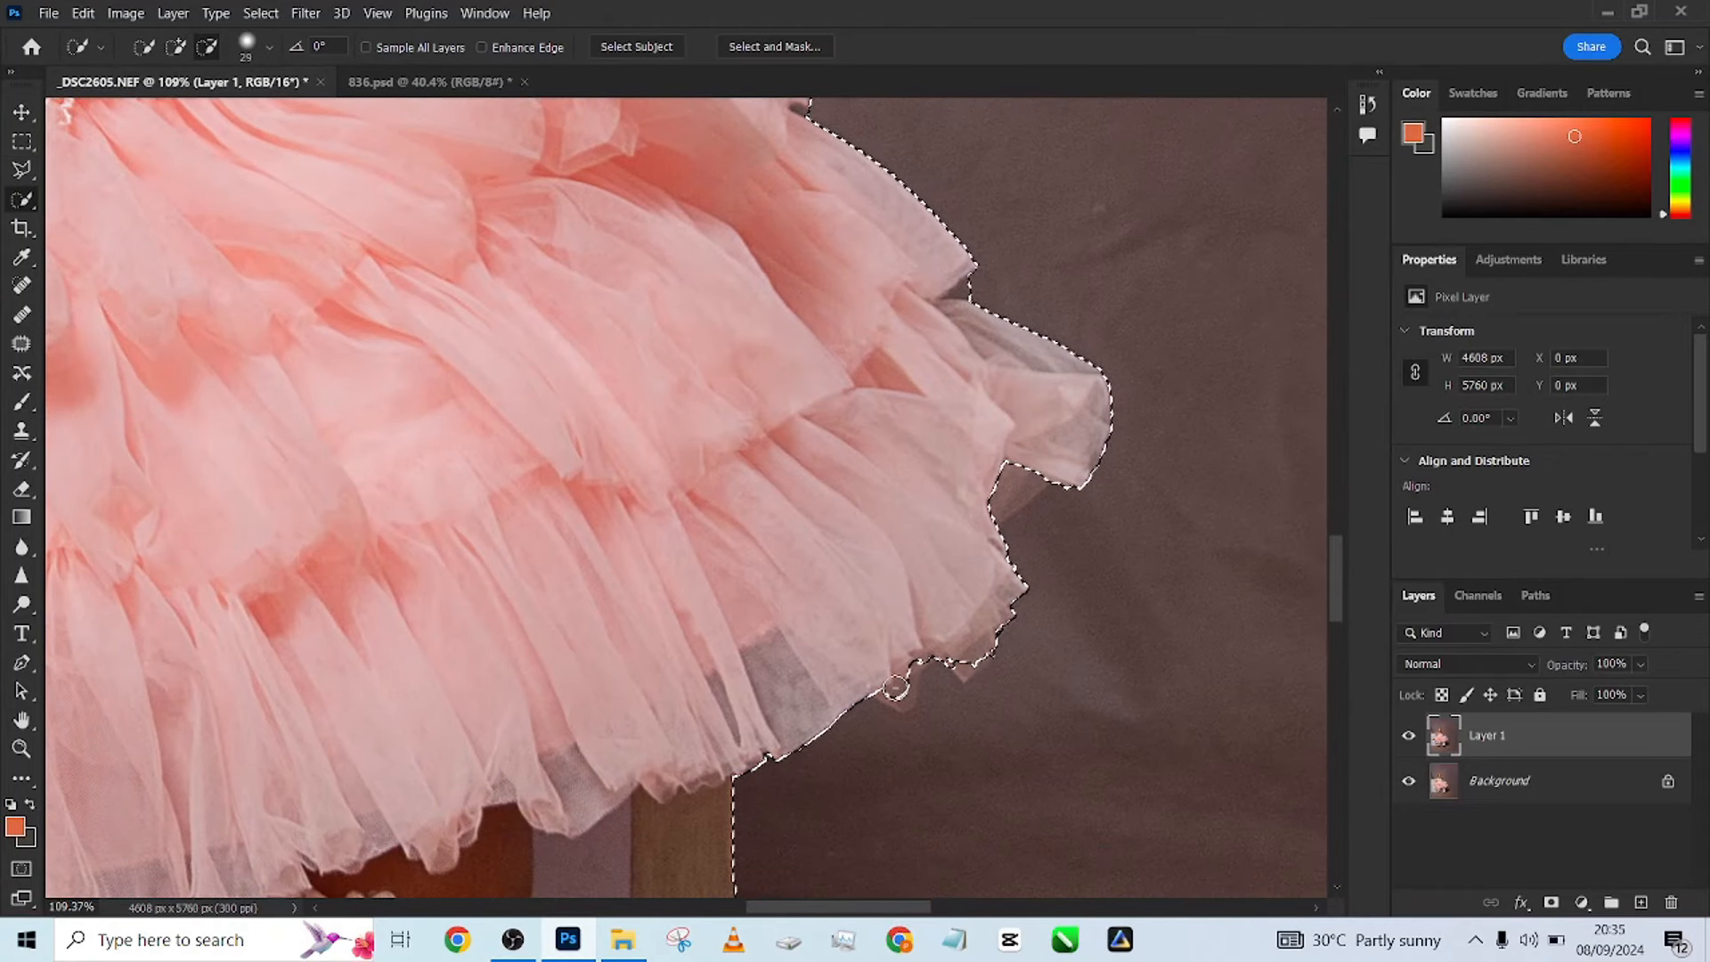
{"action": "left_click", "coordinate": [896, 692]}
{"action": "left_click", "coordinate": [958, 663]}
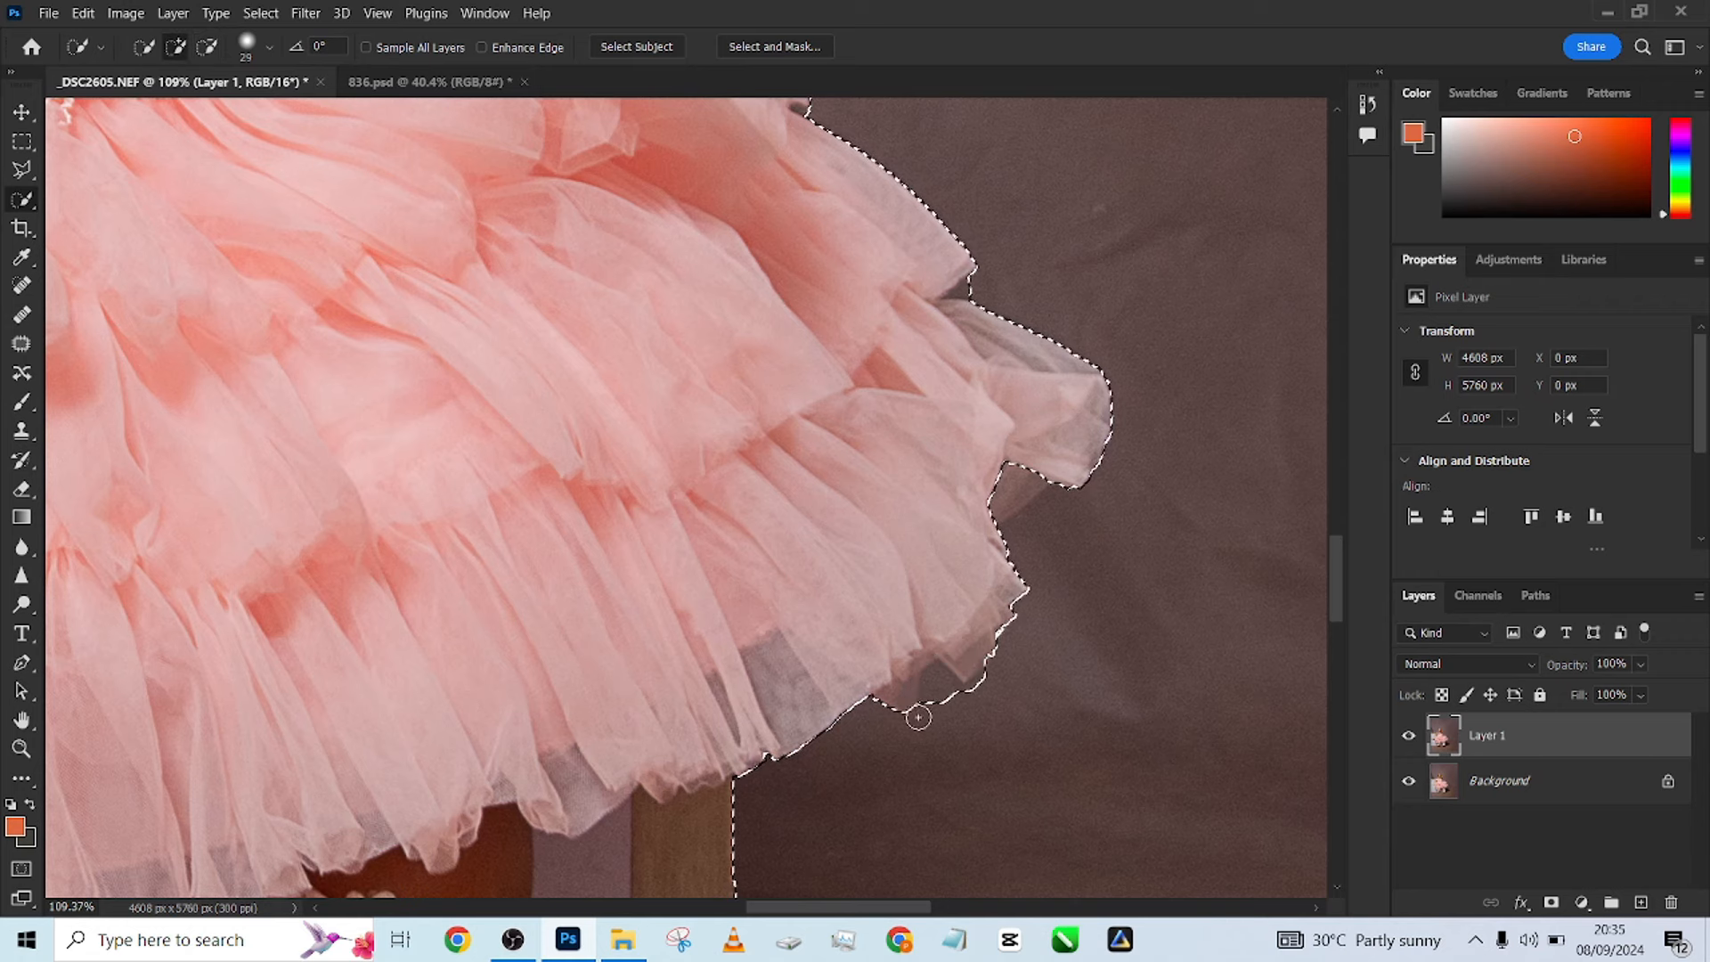
{"action": "left_click_drag", "start_coordinate": [927, 703], "coordinate": [940, 695]}
Subtract the sheer notch between the ruffles on the dress's right side from the background selection with a 10 px brush.
{"action": "scroll", "coordinate": [941, 695], "scroll_direction": "up", "scroll_amount": 3}
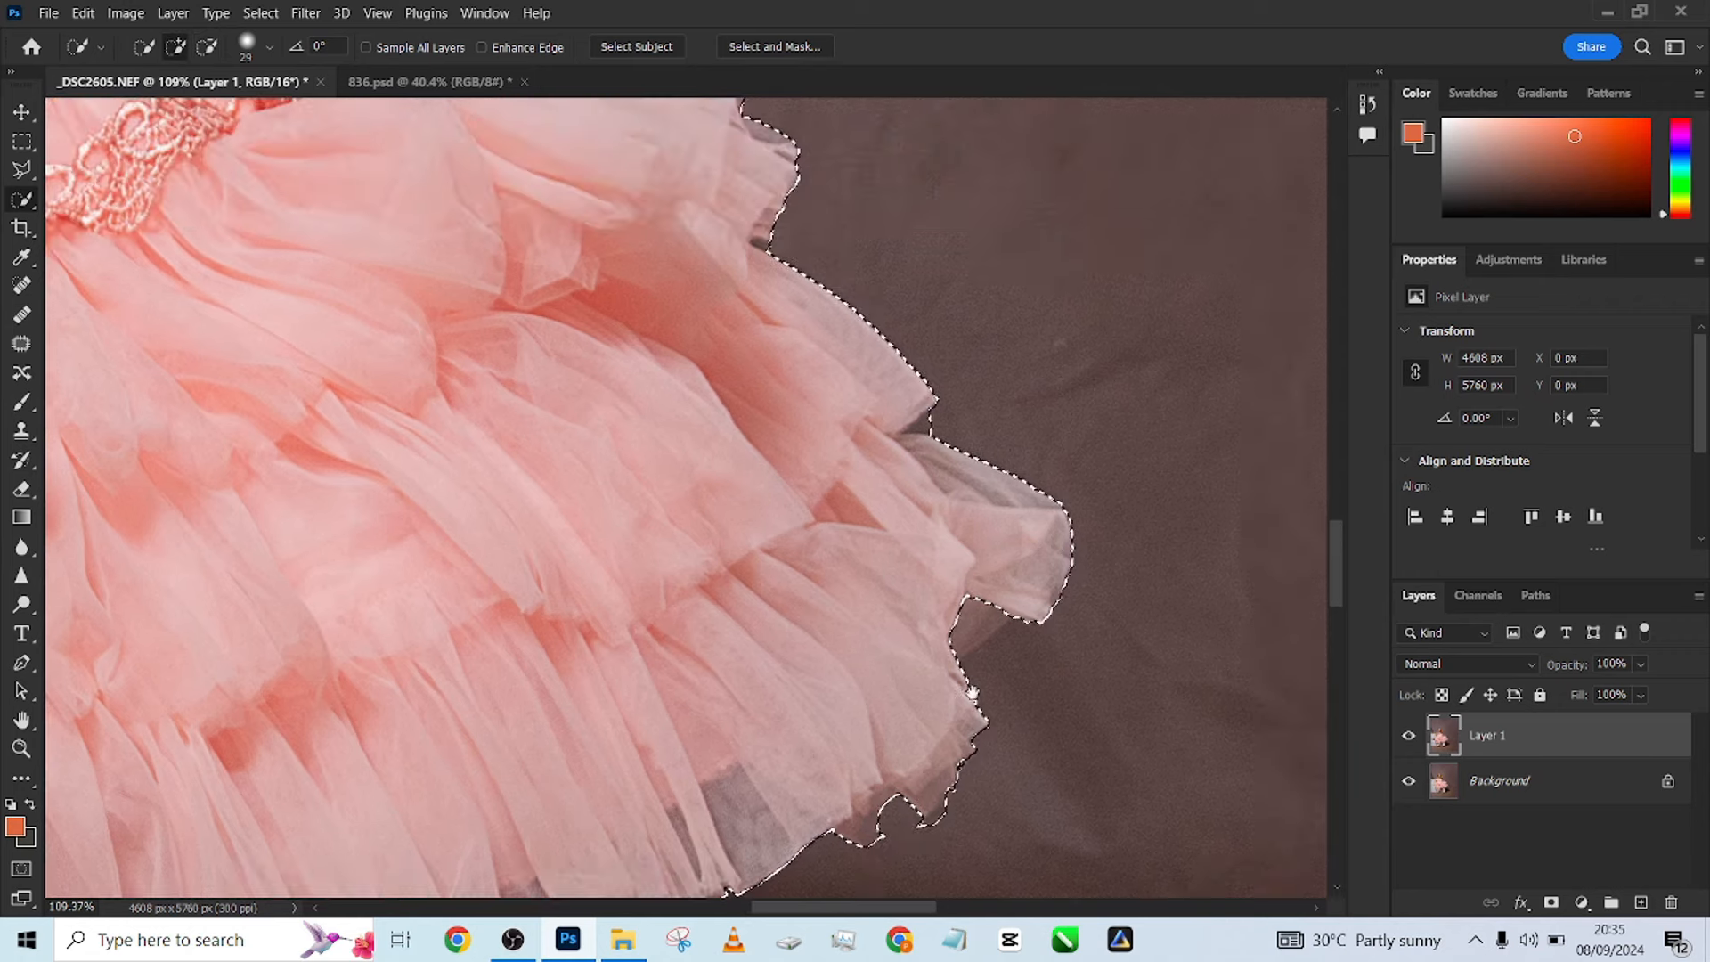
{"action": "mouse_move", "coordinate": [970, 612]}
{"action": "left_mouse_down"}
{"action": "mouse_move", "coordinate": [959, 632]}
{"action": "mouse_move", "coordinate": [1018, 837]}
{"action": "left_mouse_up"}
{"action": "left_click_drag", "start_coordinate": [1004, 683], "coordinate": [987, 683]}
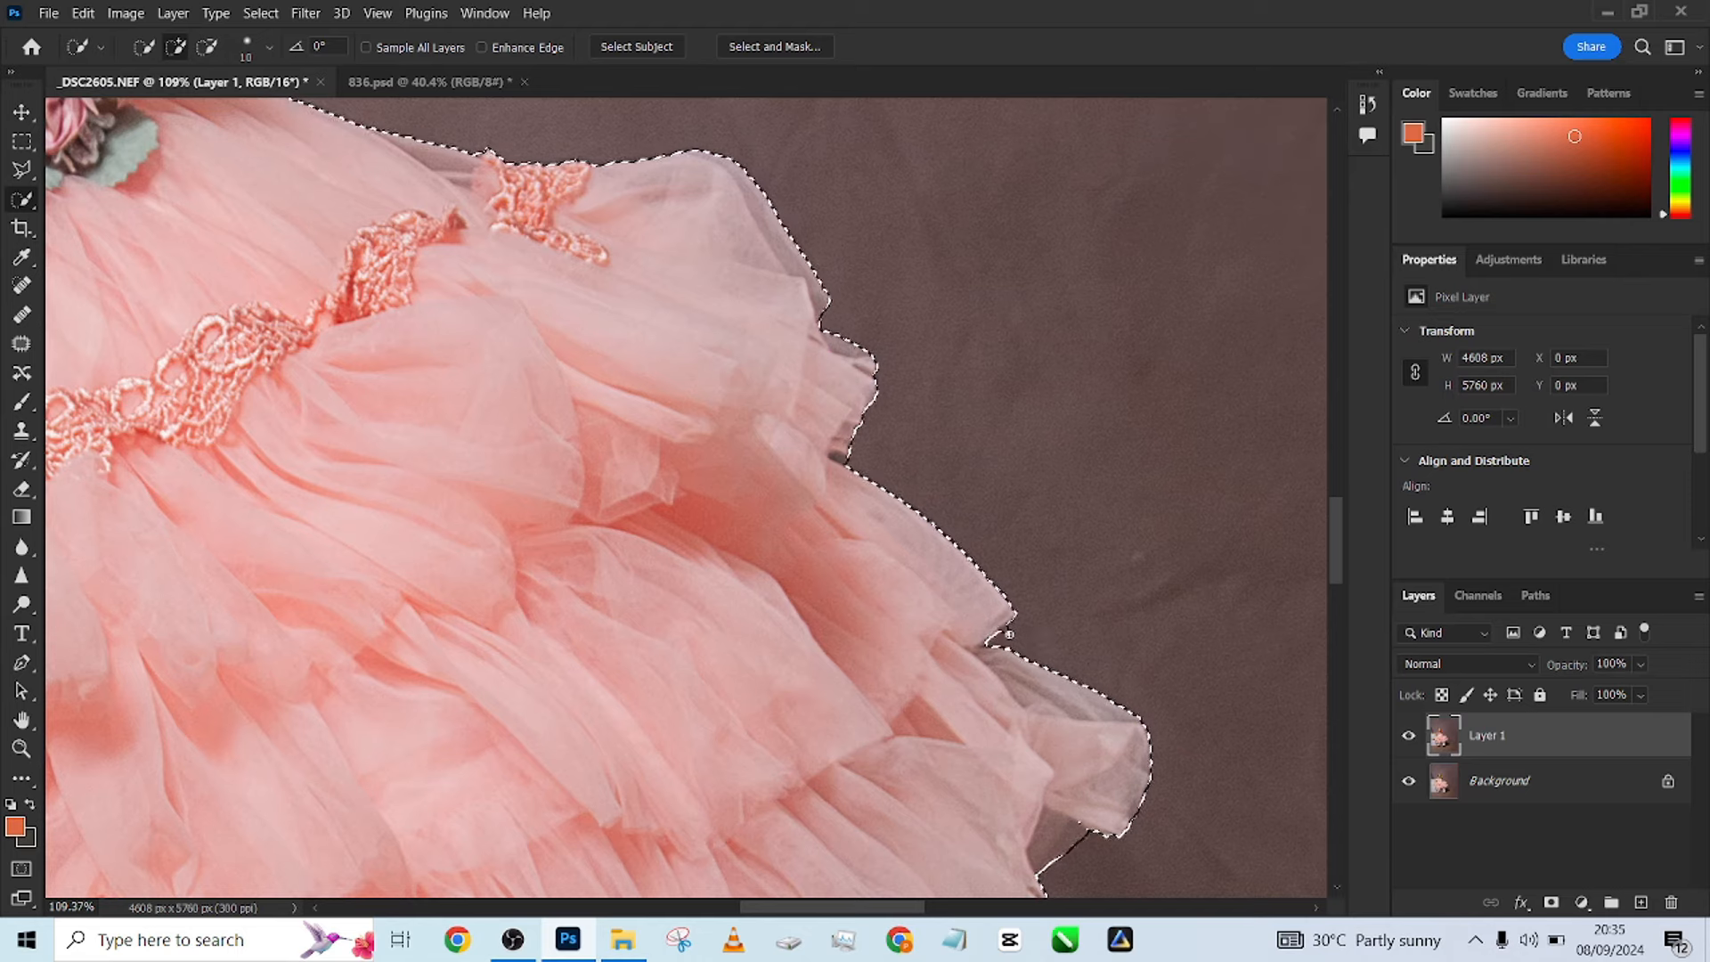
{"action": "left_click_drag", "start_coordinate": [572, 299], "coordinate": [725, 487]}
{"action": "left_click_drag", "start_coordinate": [570, 268], "coordinate": [900, 570]}
{"action": "left_click_drag", "start_coordinate": [503, 179], "coordinate": [728, 592]}
{"action": "left_click_drag", "start_coordinate": [847, 667], "coordinate": [967, 949]}
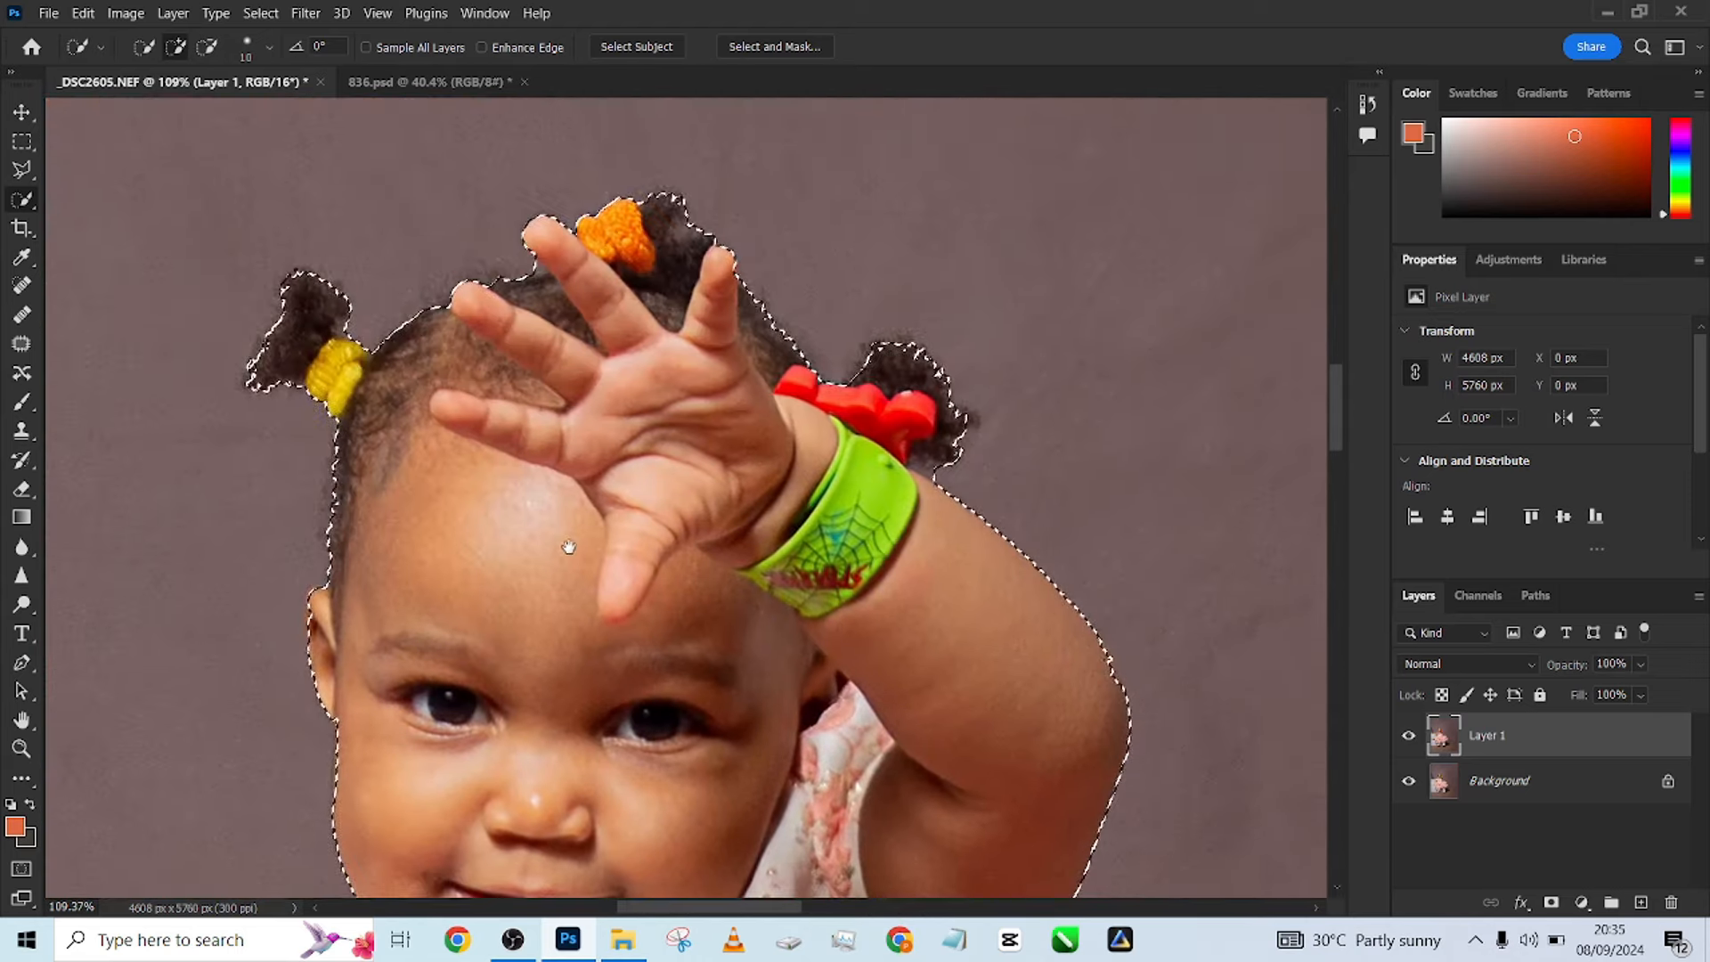
Add the small backdrop gap between the girl's bent arm and the dress waist to the background selection.
{"action": "left_click_drag", "start_coordinate": [448, 464], "coordinate": [582, 303]}
{"action": "left_click_drag", "start_coordinate": [590, 494], "coordinate": [745, 386]}
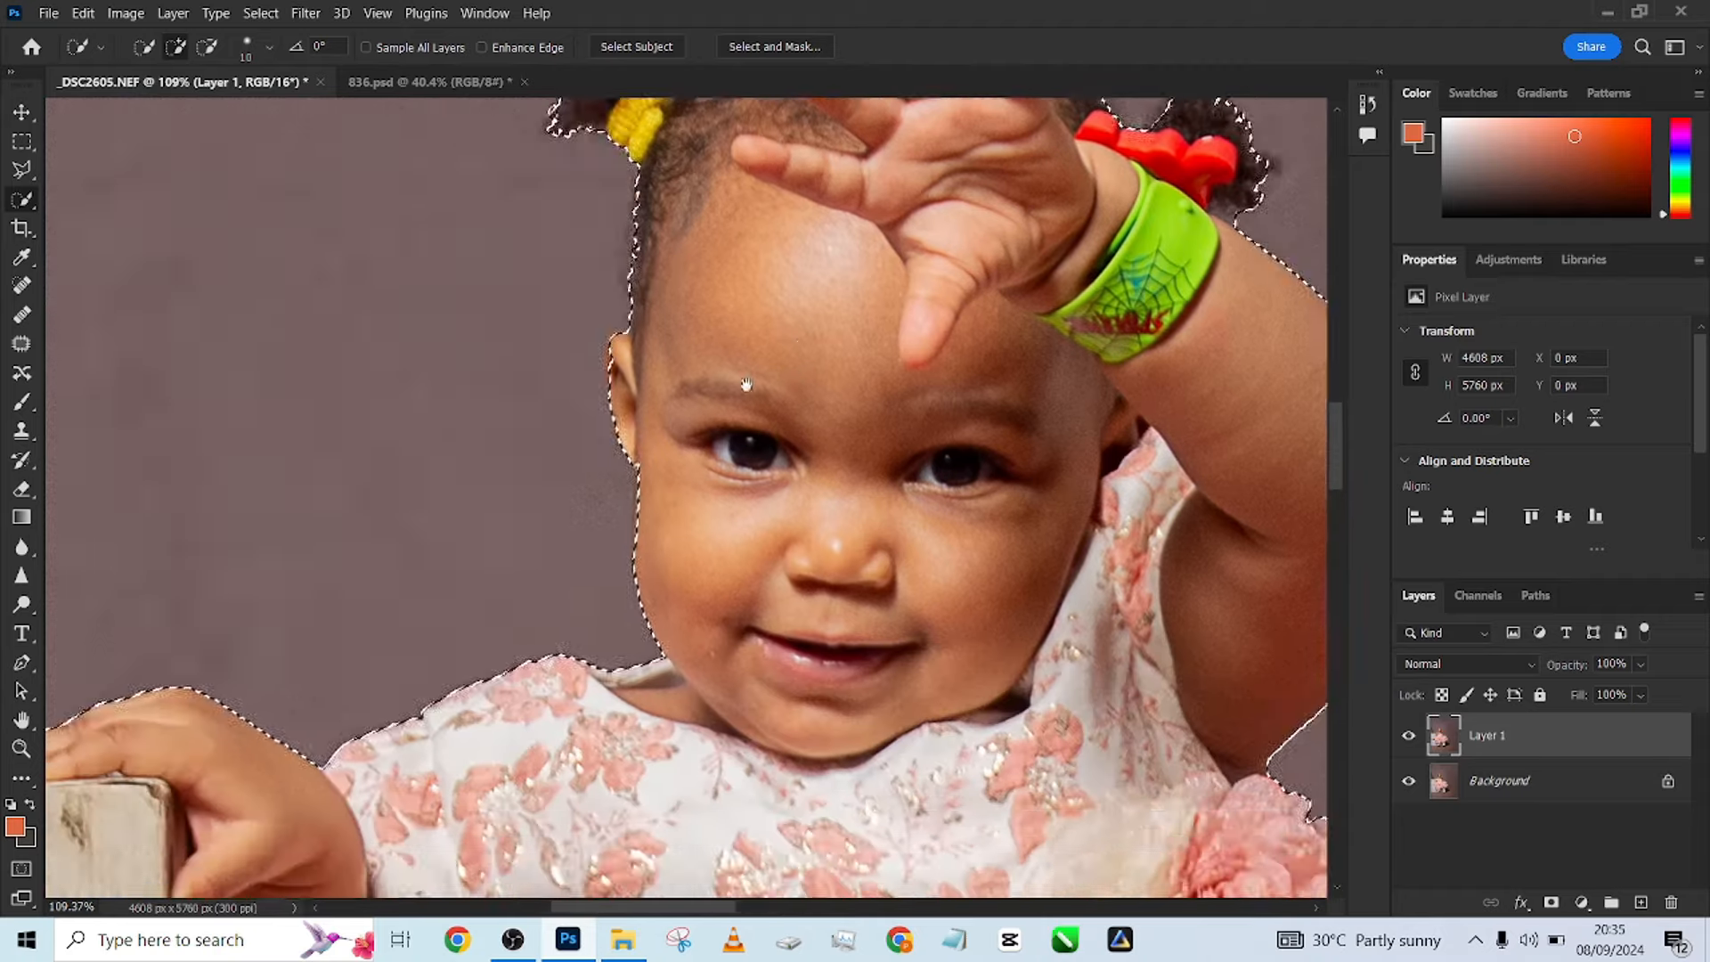
{"action": "left_click_drag", "start_coordinate": [302, 676], "coordinate": [886, 306]}
{"action": "left_click_drag", "start_coordinate": [459, 622], "coordinate": [58, 274]}
{"action": "left_click", "coordinate": [732, 406]}
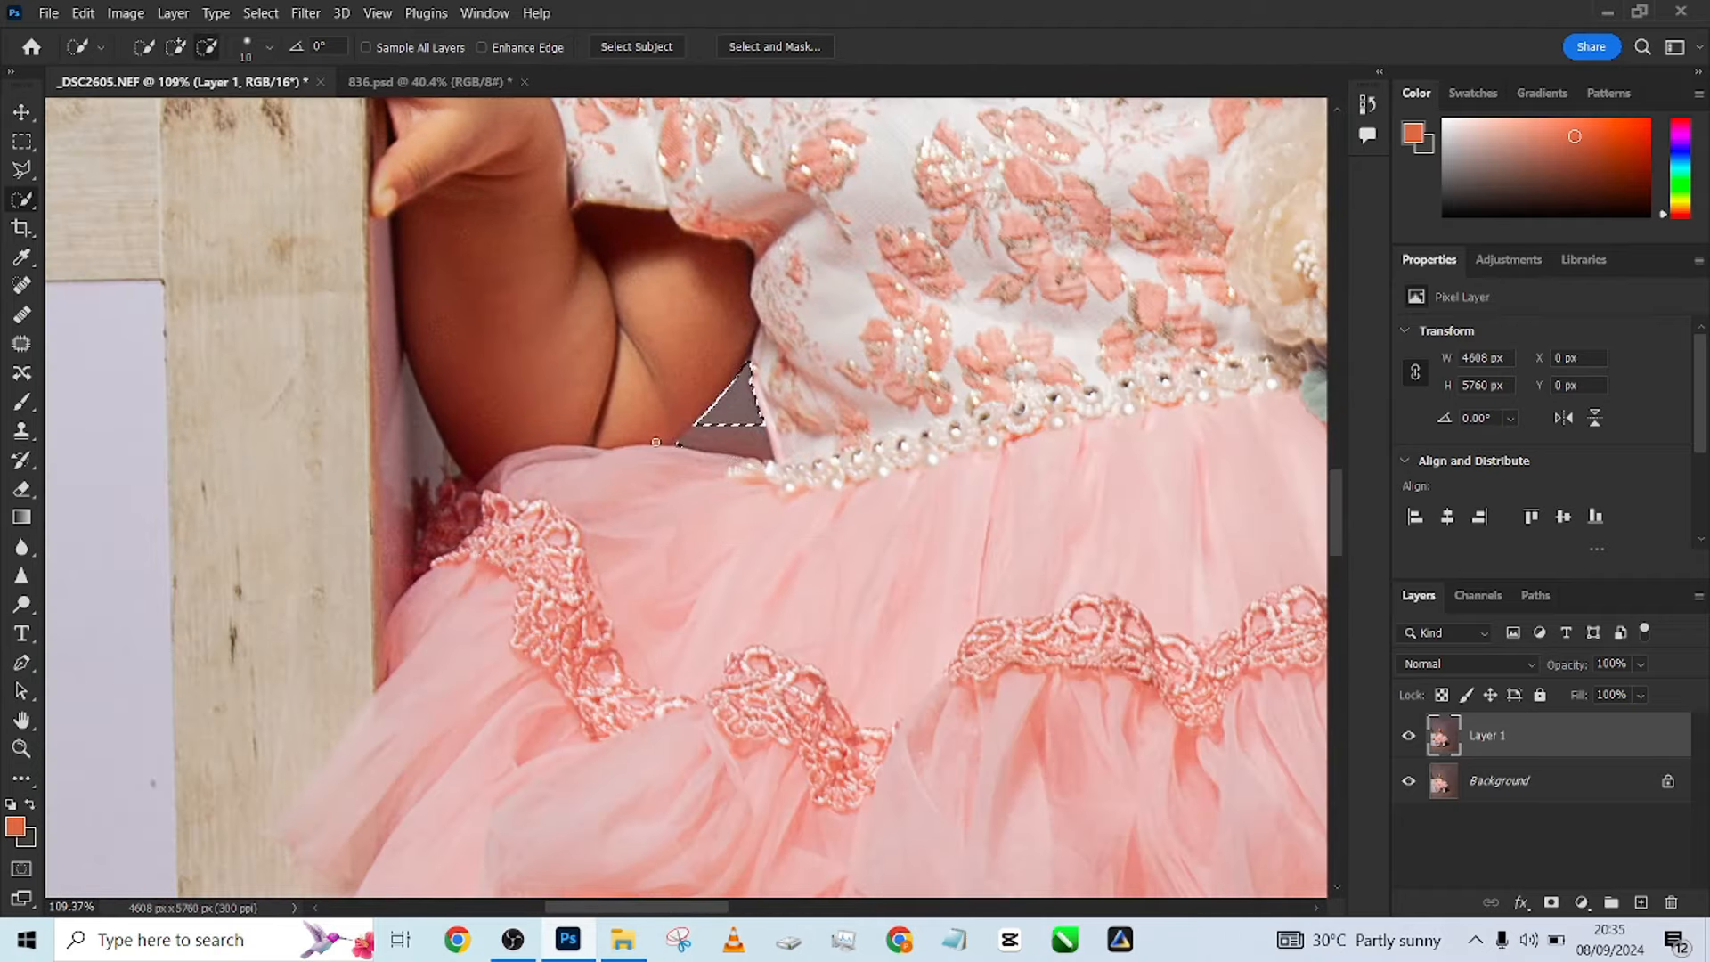
{"action": "left_click_drag", "start_coordinate": [535, 204], "coordinate": [537, 481]}
{"action": "left_click_drag", "start_coordinate": [648, 206], "coordinate": [653, 516]}
Examine the selection edge around the raised hand and hair puffs, and check the selection across the full image.
{"action": "scroll", "coordinate": [653, 516], "scroll_direction": "up", "scroll_amount": 5}
{"action": "left_click_drag", "start_coordinate": [739, 240], "coordinate": [415, 790]}
{"action": "left_click_drag", "start_coordinate": [615, 223], "coordinate": [548, 807]}
{"action": "left_click_drag", "start_coordinate": [554, 394], "coordinate": [495, 565], "text": "alt"}
{"action": "left_click_drag", "start_coordinate": [1158, 526], "coordinate": [342, 498]}
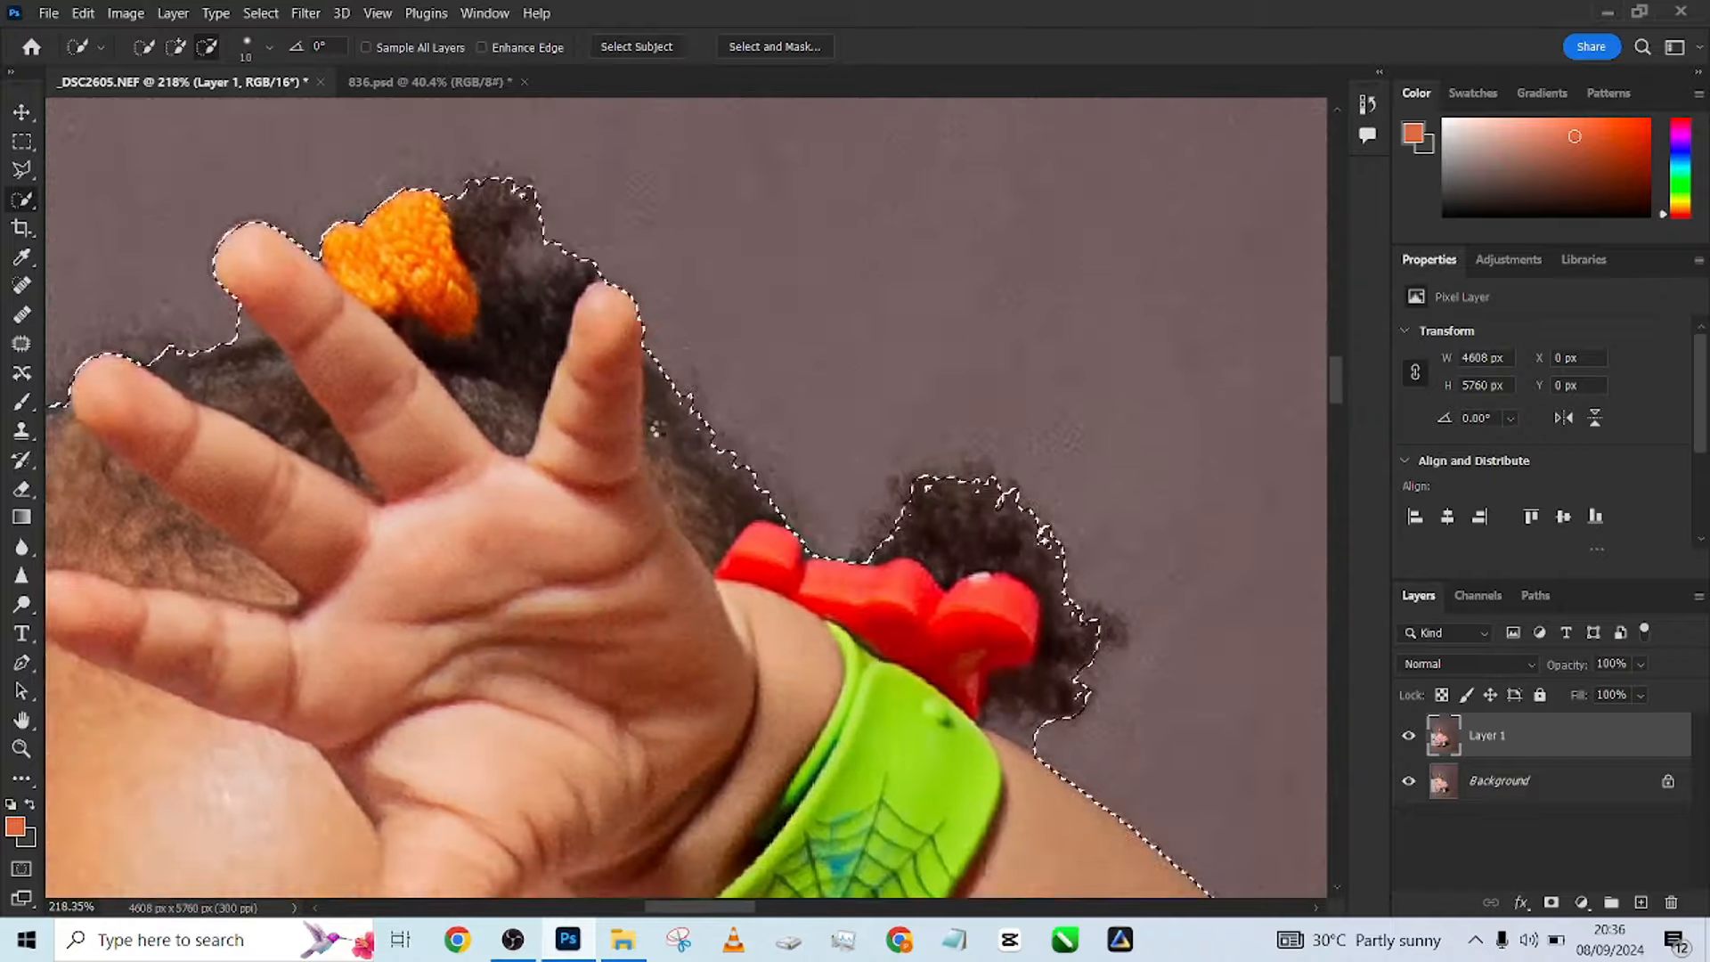
{"action": "scroll", "coordinate": [833, 423], "scroll_direction": "down", "scroll_amount": 16}
{"action": "left_click_drag", "start_coordinate": [843, 548], "coordinate": [810, 503]}
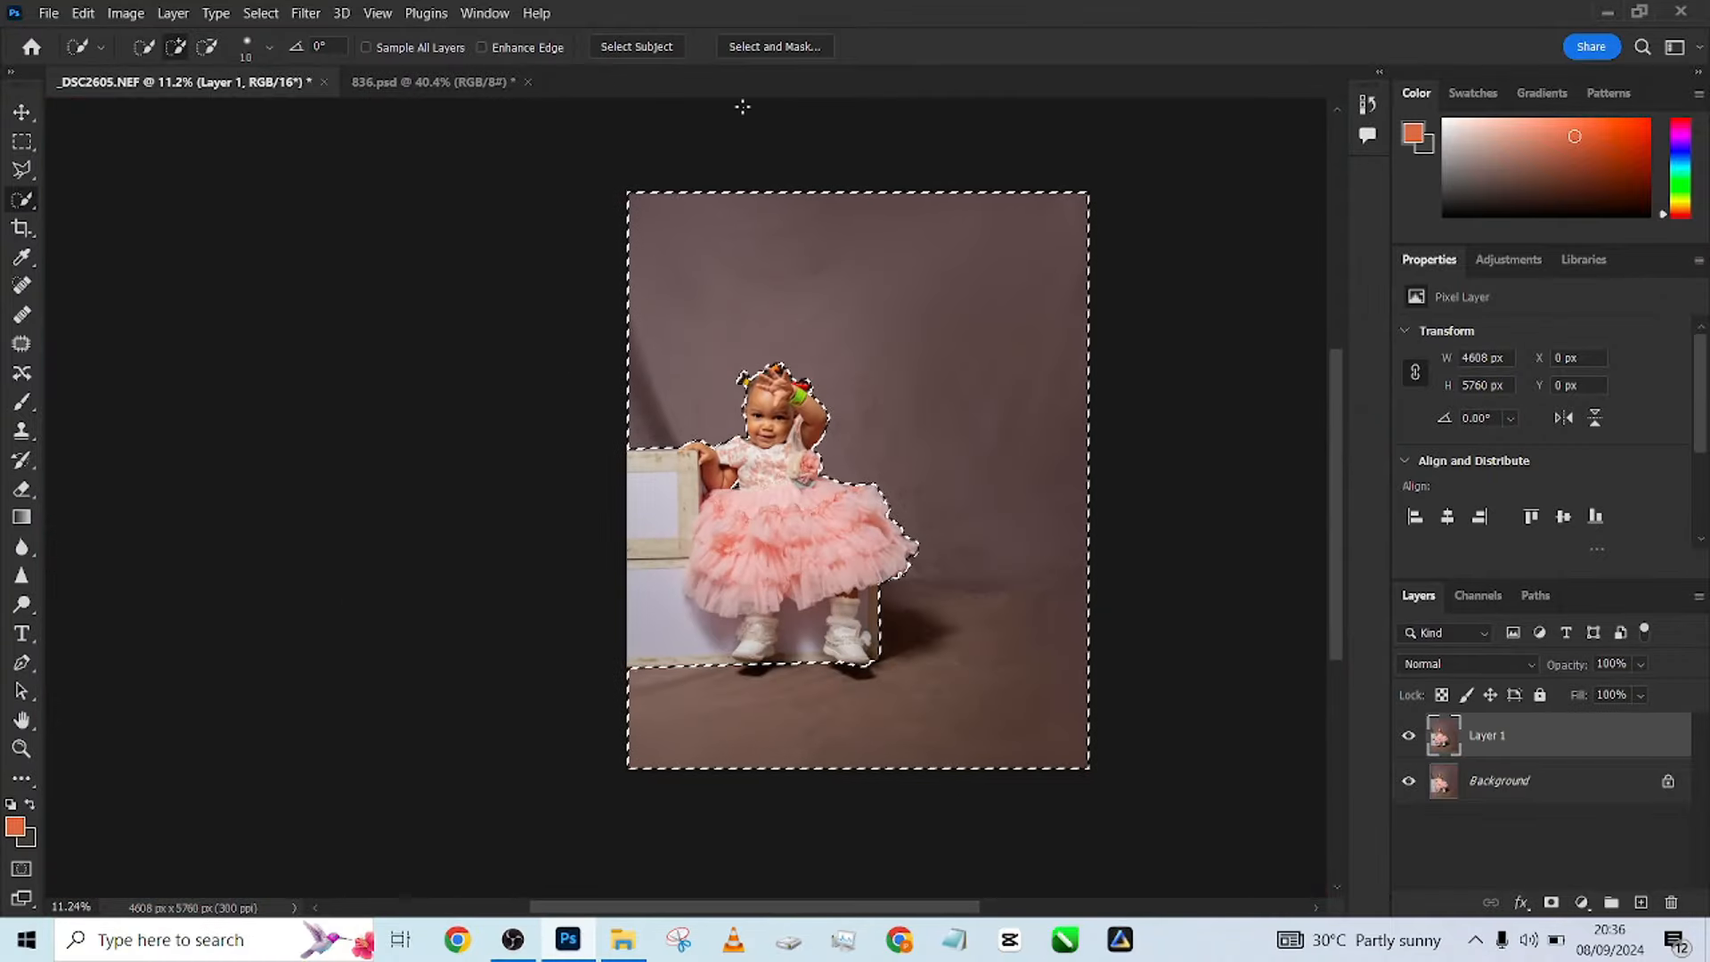
Leave Select and Mask without applying changes and hide the Background layer.
{"action": "left_click", "coordinate": [757, 46]}
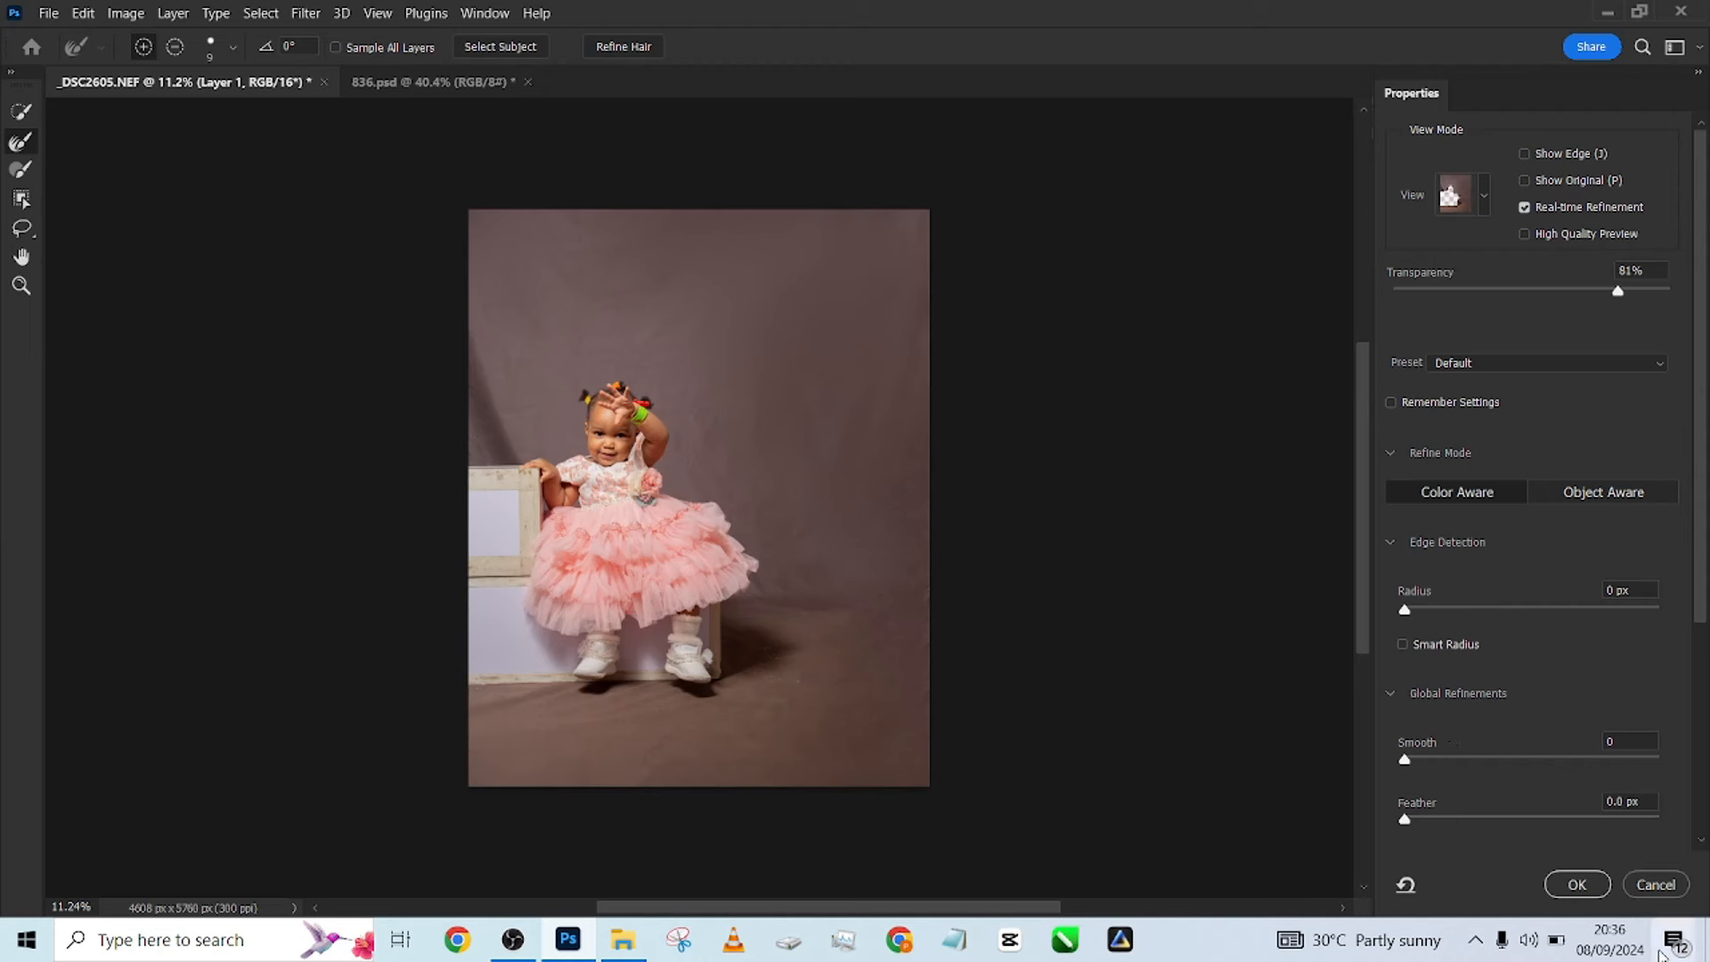
{"action": "left_click", "coordinate": [1668, 886]}
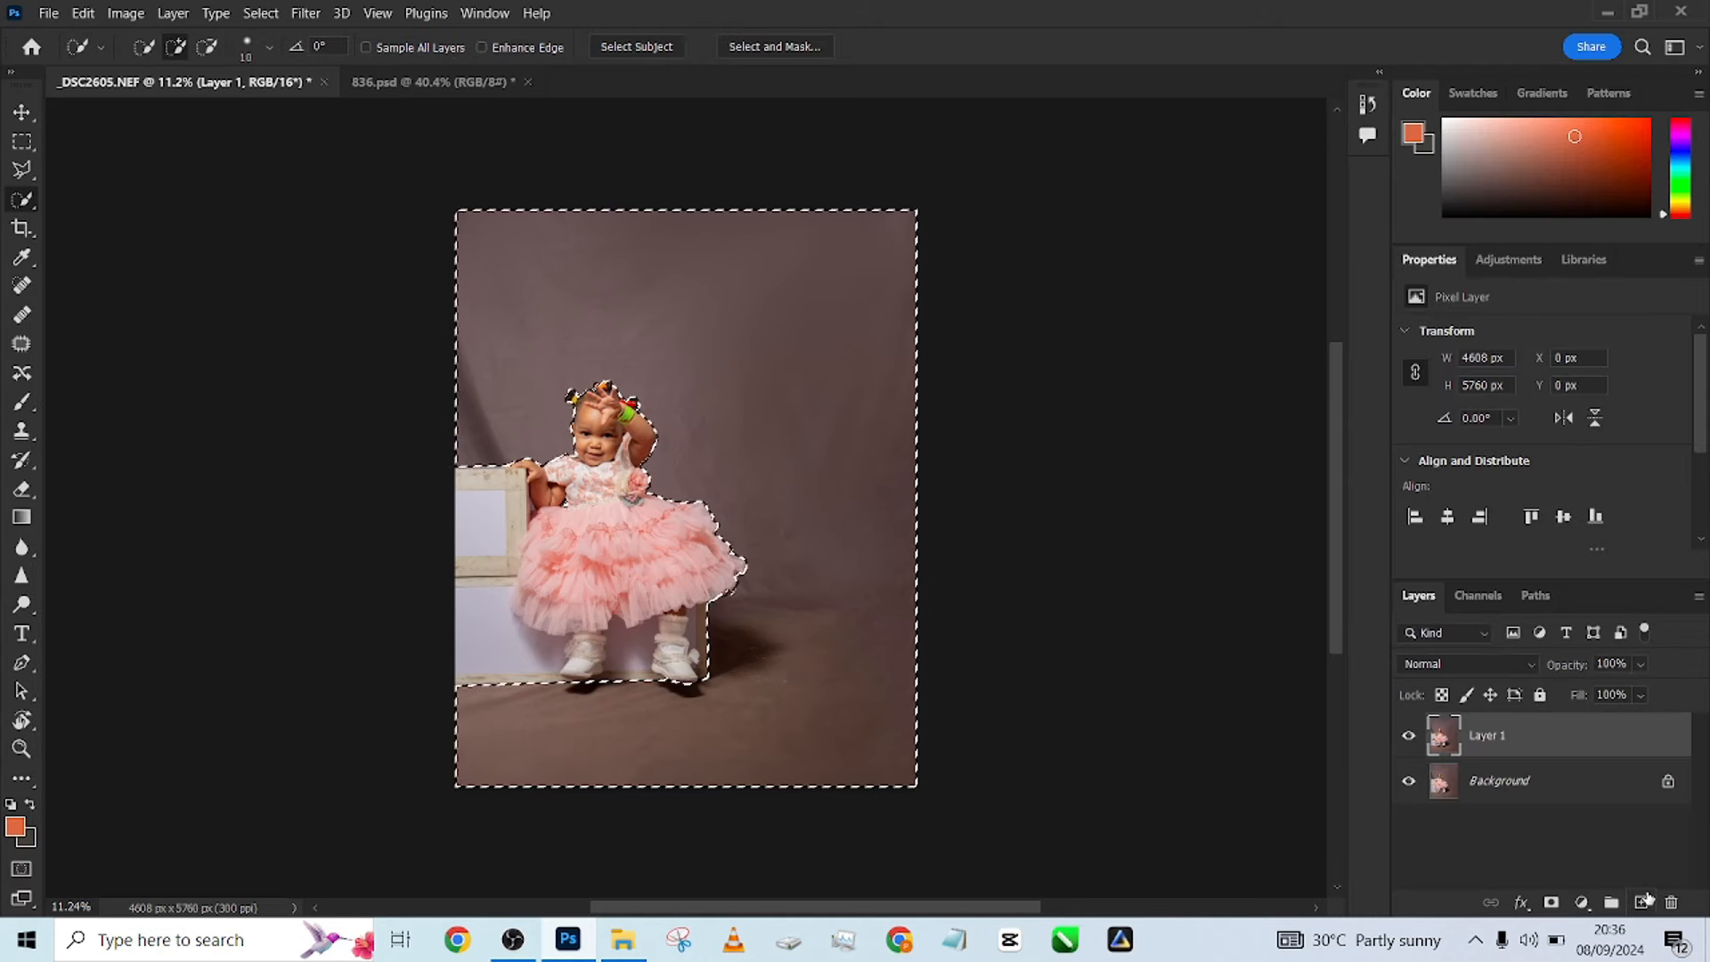
{"action": "left_click", "coordinate": [1408, 781]}
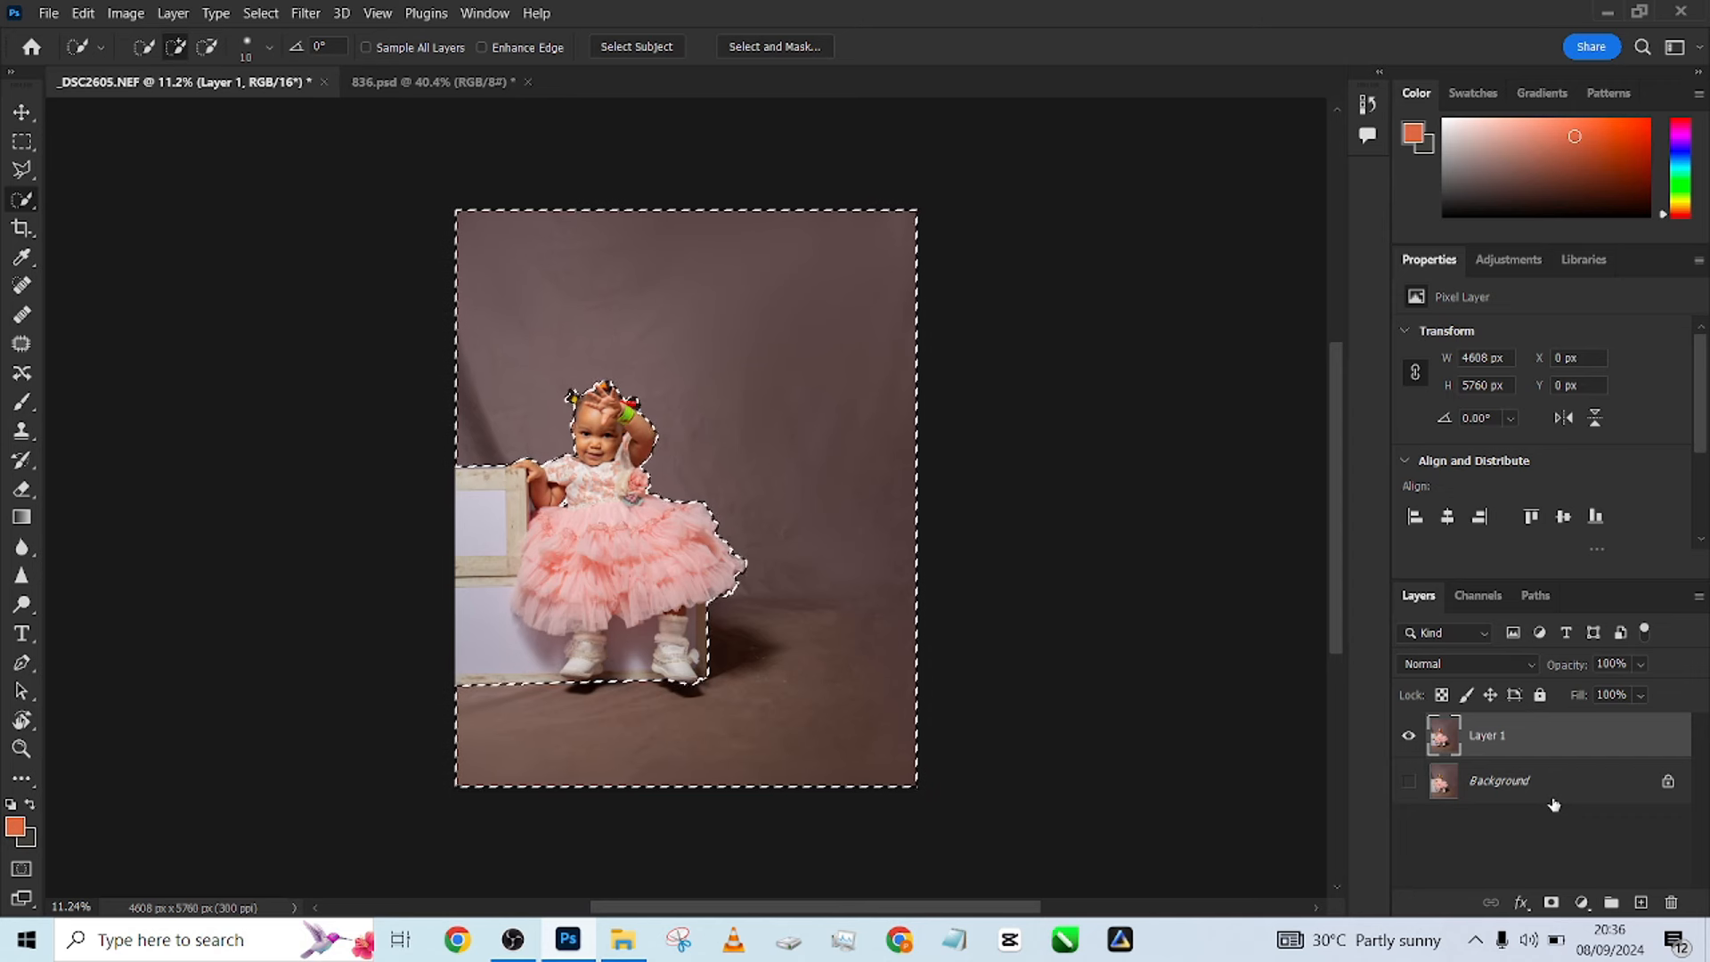
Open the selection in Select and Mask and invert it to the girl and the white boards.
{"action": "left_click", "coordinate": [746, 48]}
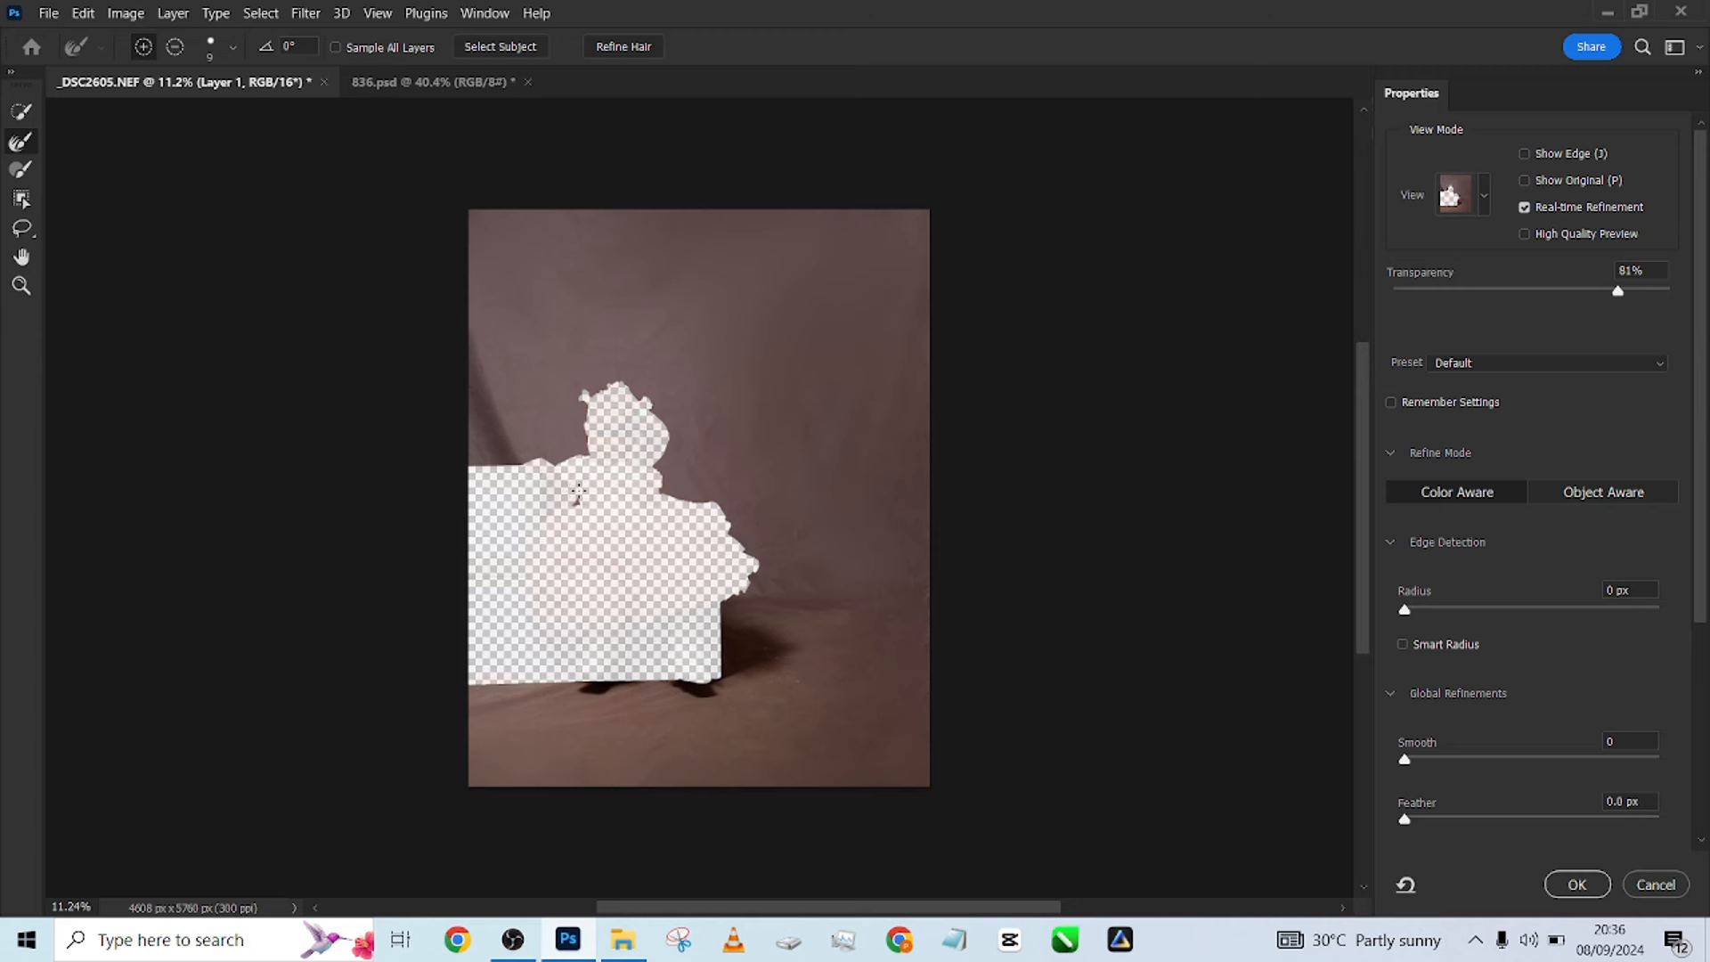
{"action": "scroll", "coordinate": [1556, 645], "scroll_direction": "down", "scroll_amount": 5}
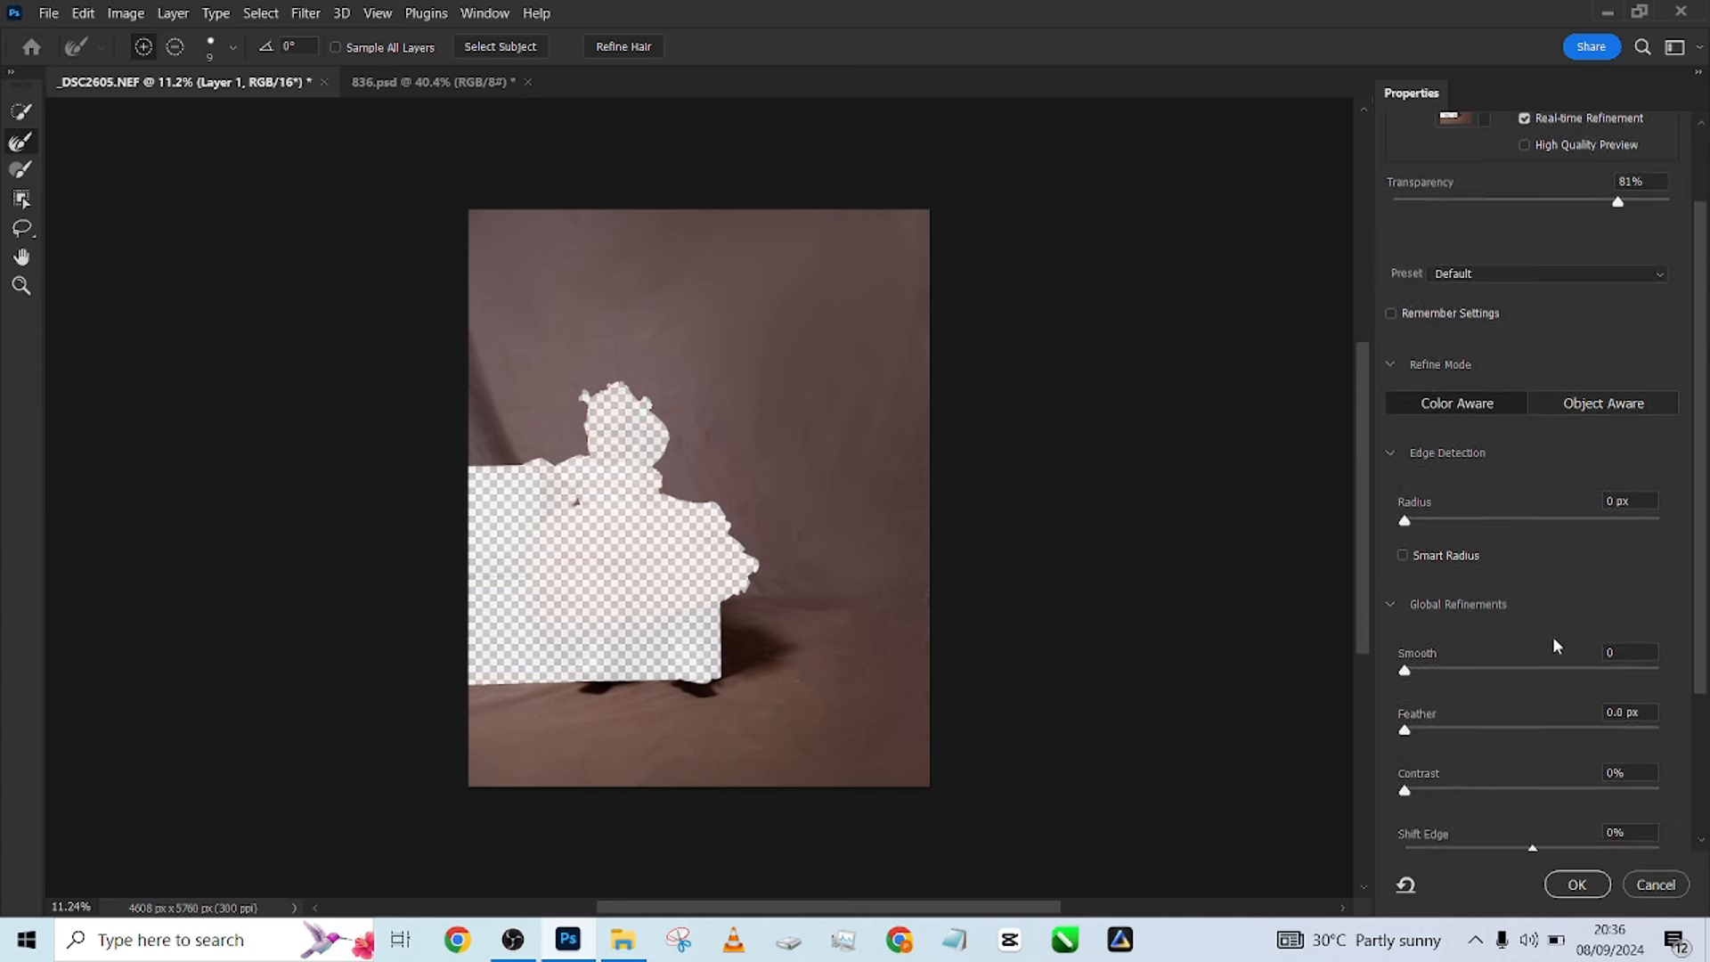
{"action": "left_click", "coordinate": [1608, 664]}
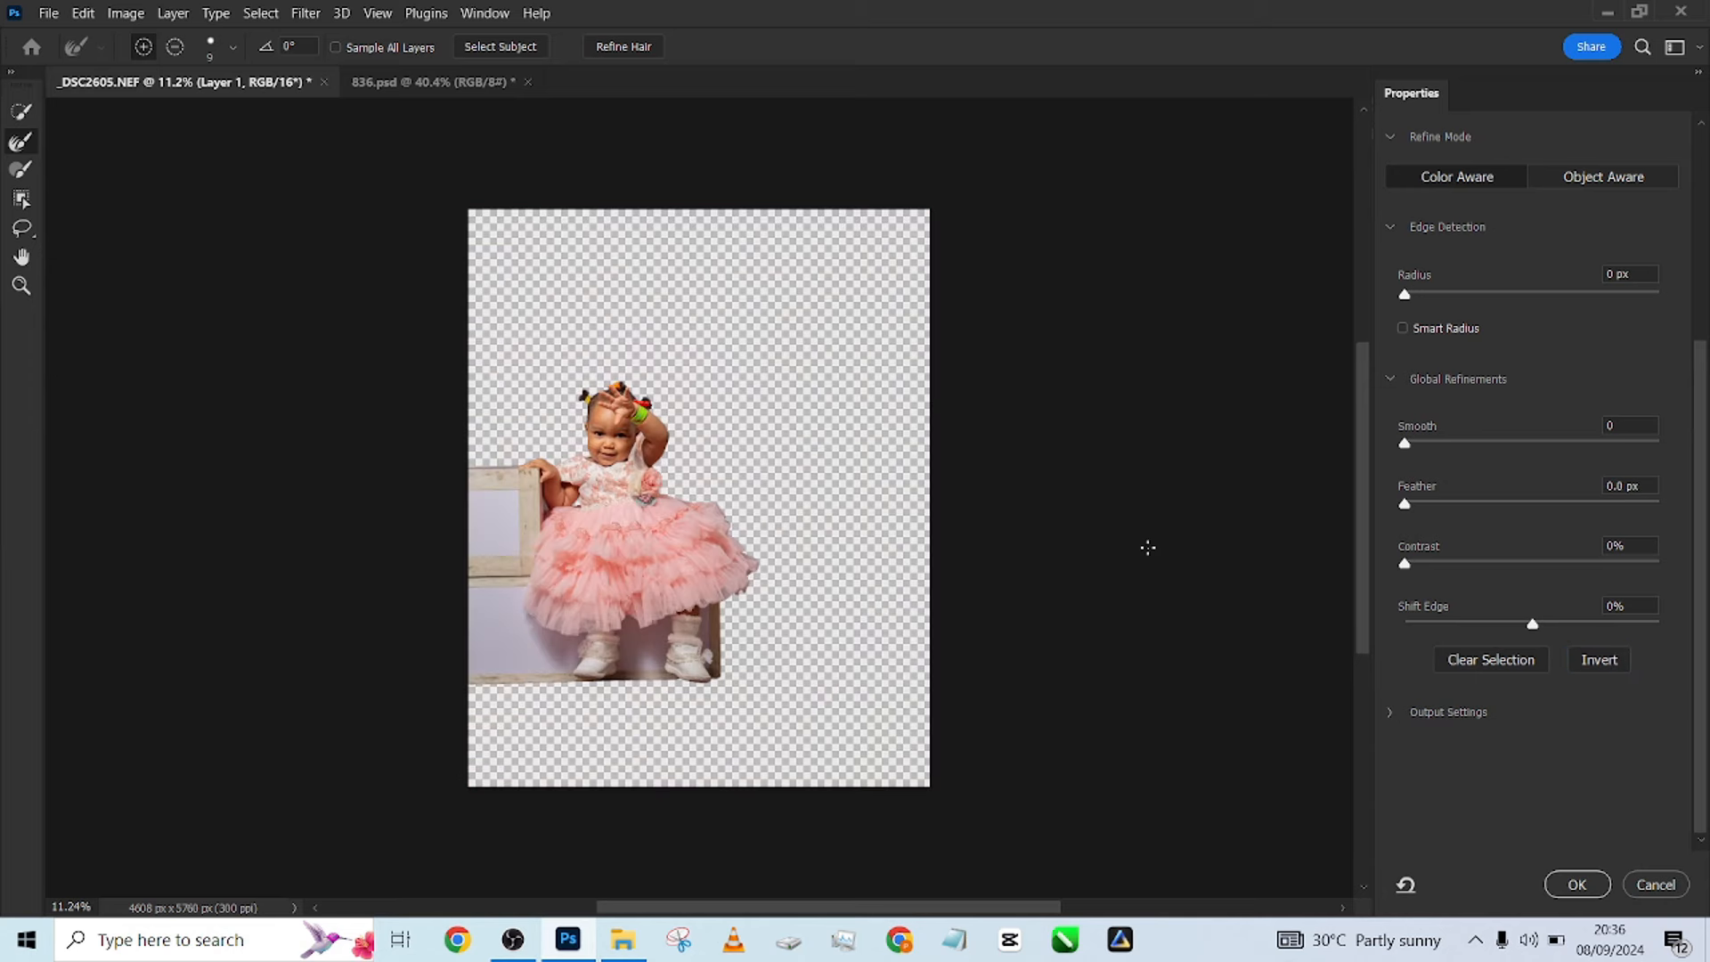
Enable Smart Radius, and turn on Decontaminate Colors with an amount of 98%.
{"action": "scroll", "coordinate": [1486, 504], "scroll_direction": "up", "scroll_amount": 5}
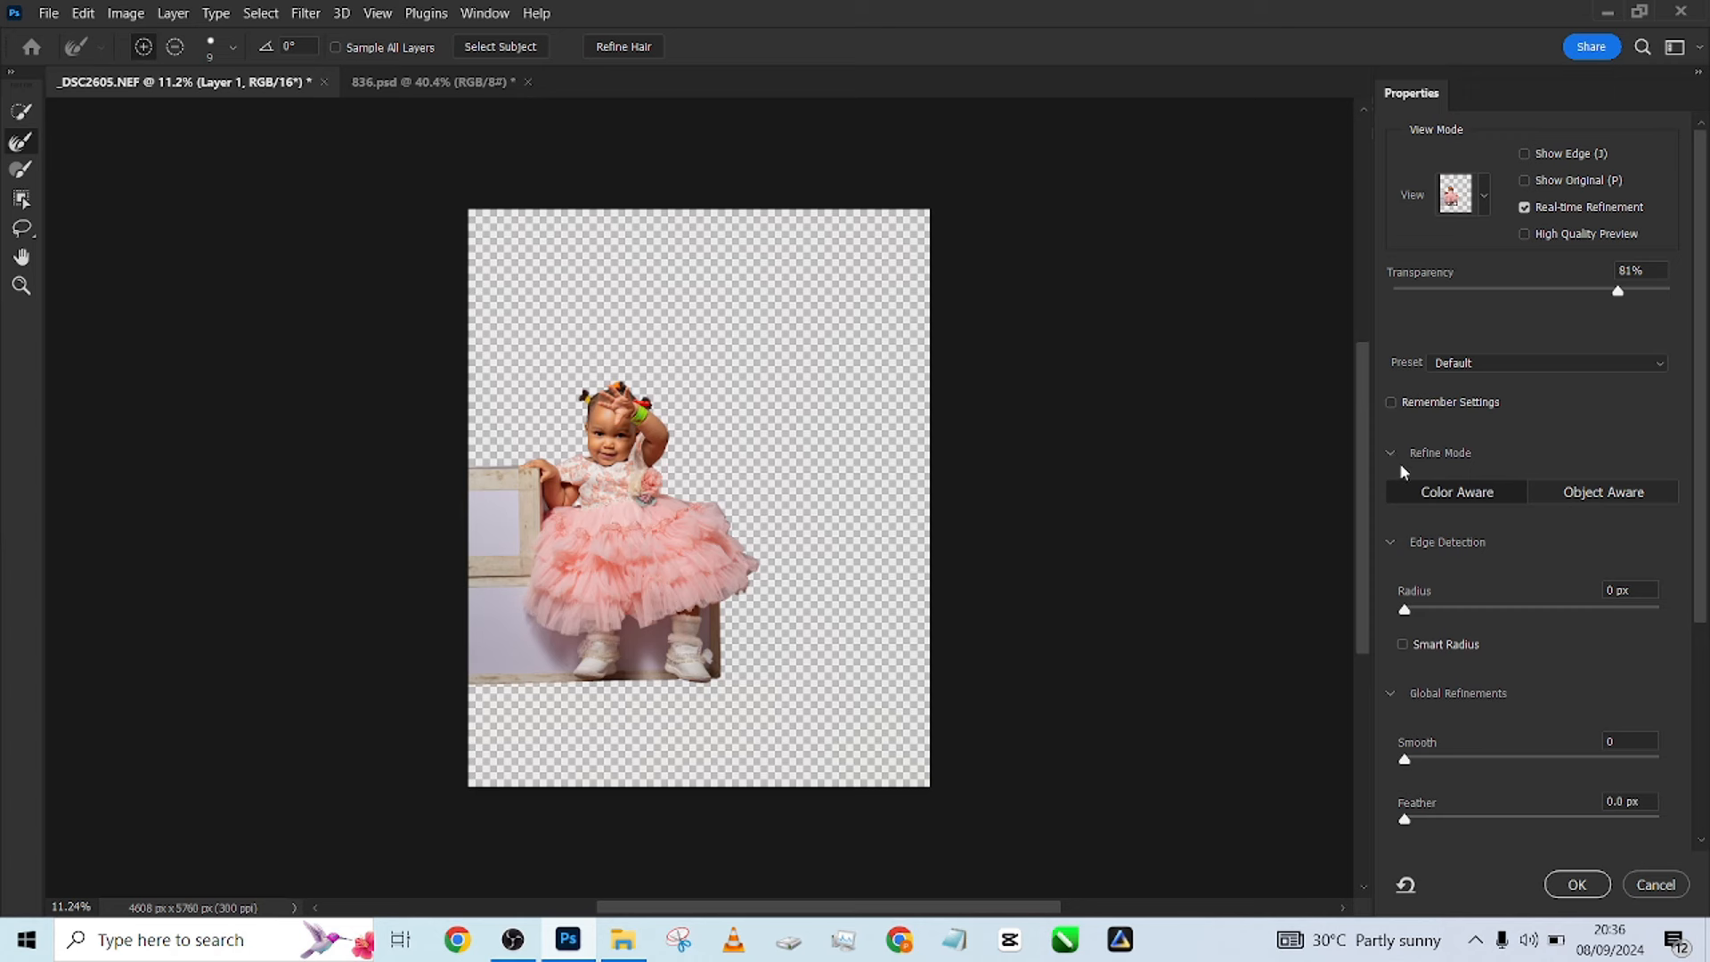
{"action": "scroll", "coordinate": [1461, 542], "scroll_direction": "down", "scroll_amount": 1}
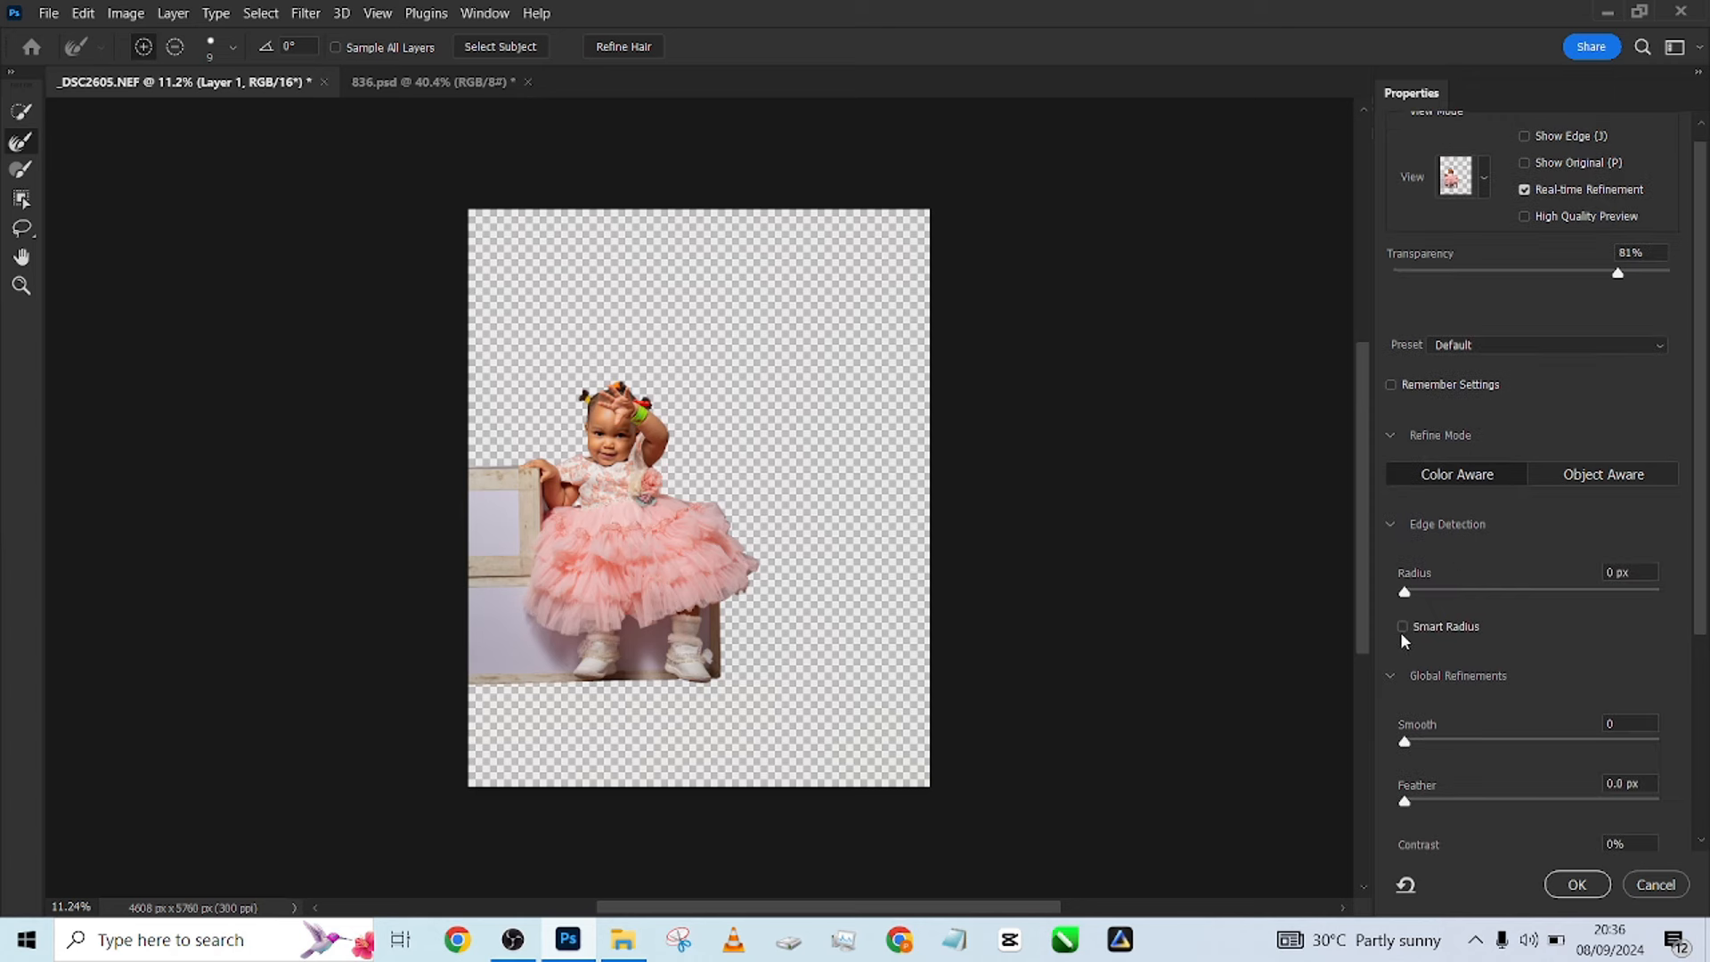
{"action": "left_click", "coordinate": [1402, 626]}
{"action": "left_click_drag", "start_coordinate": [1701, 574], "coordinate": [1701, 788]}
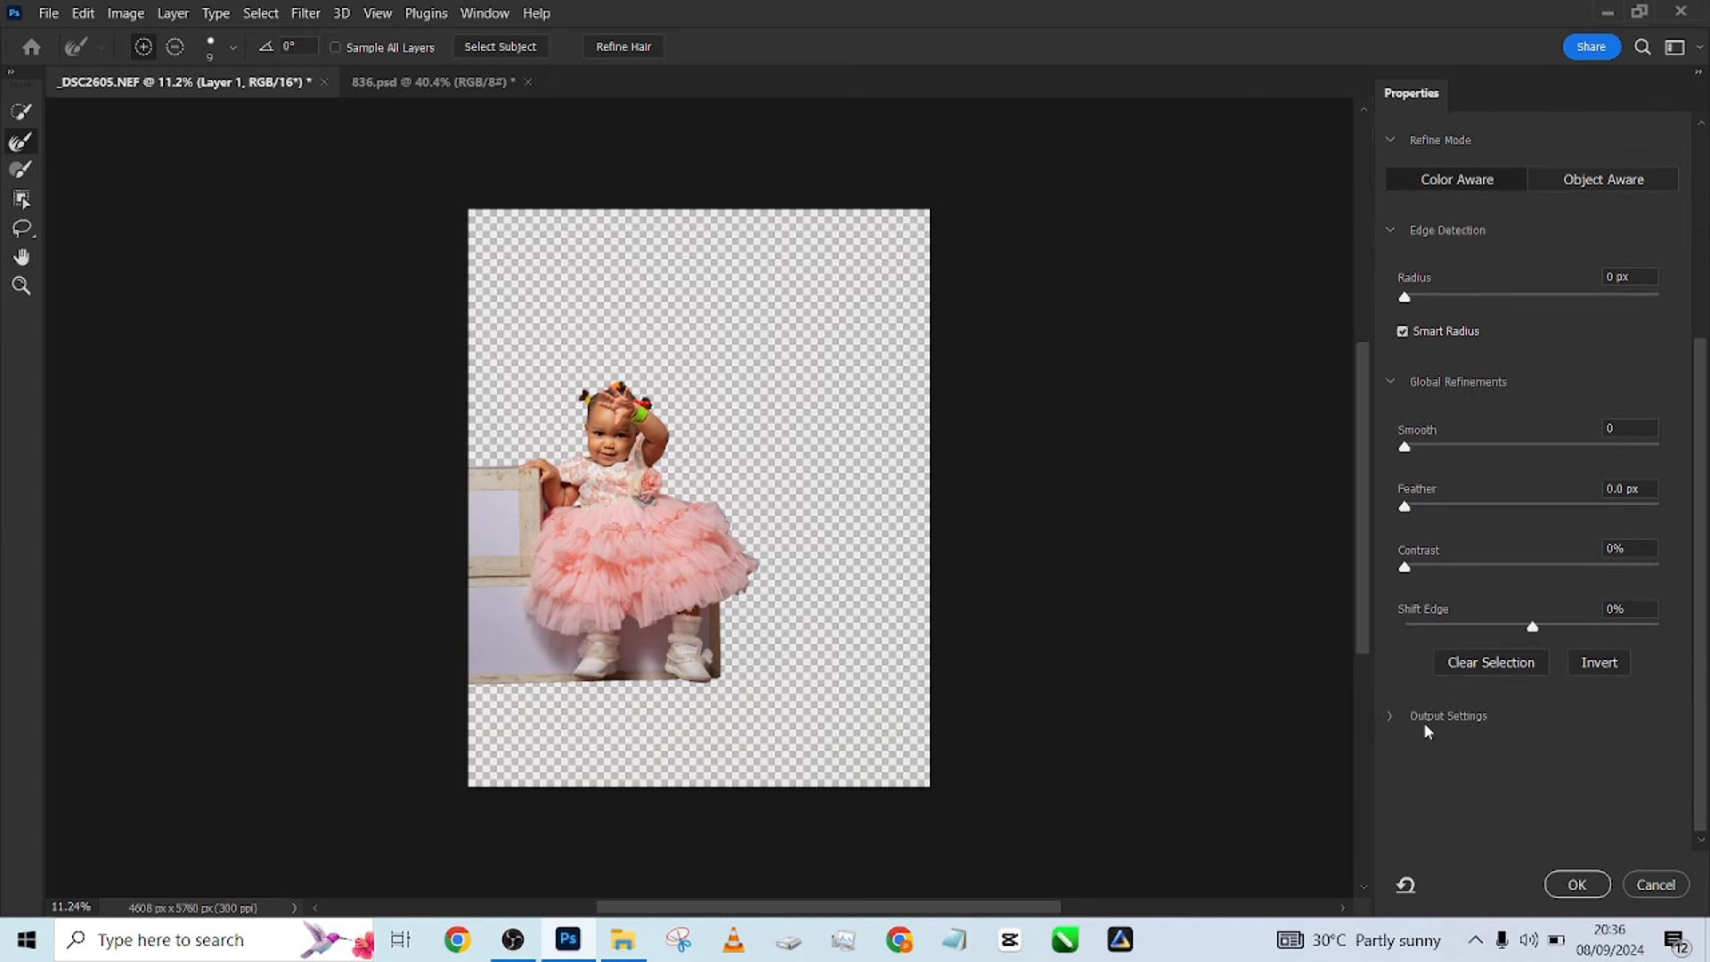
{"action": "left_click", "coordinate": [1390, 715]}
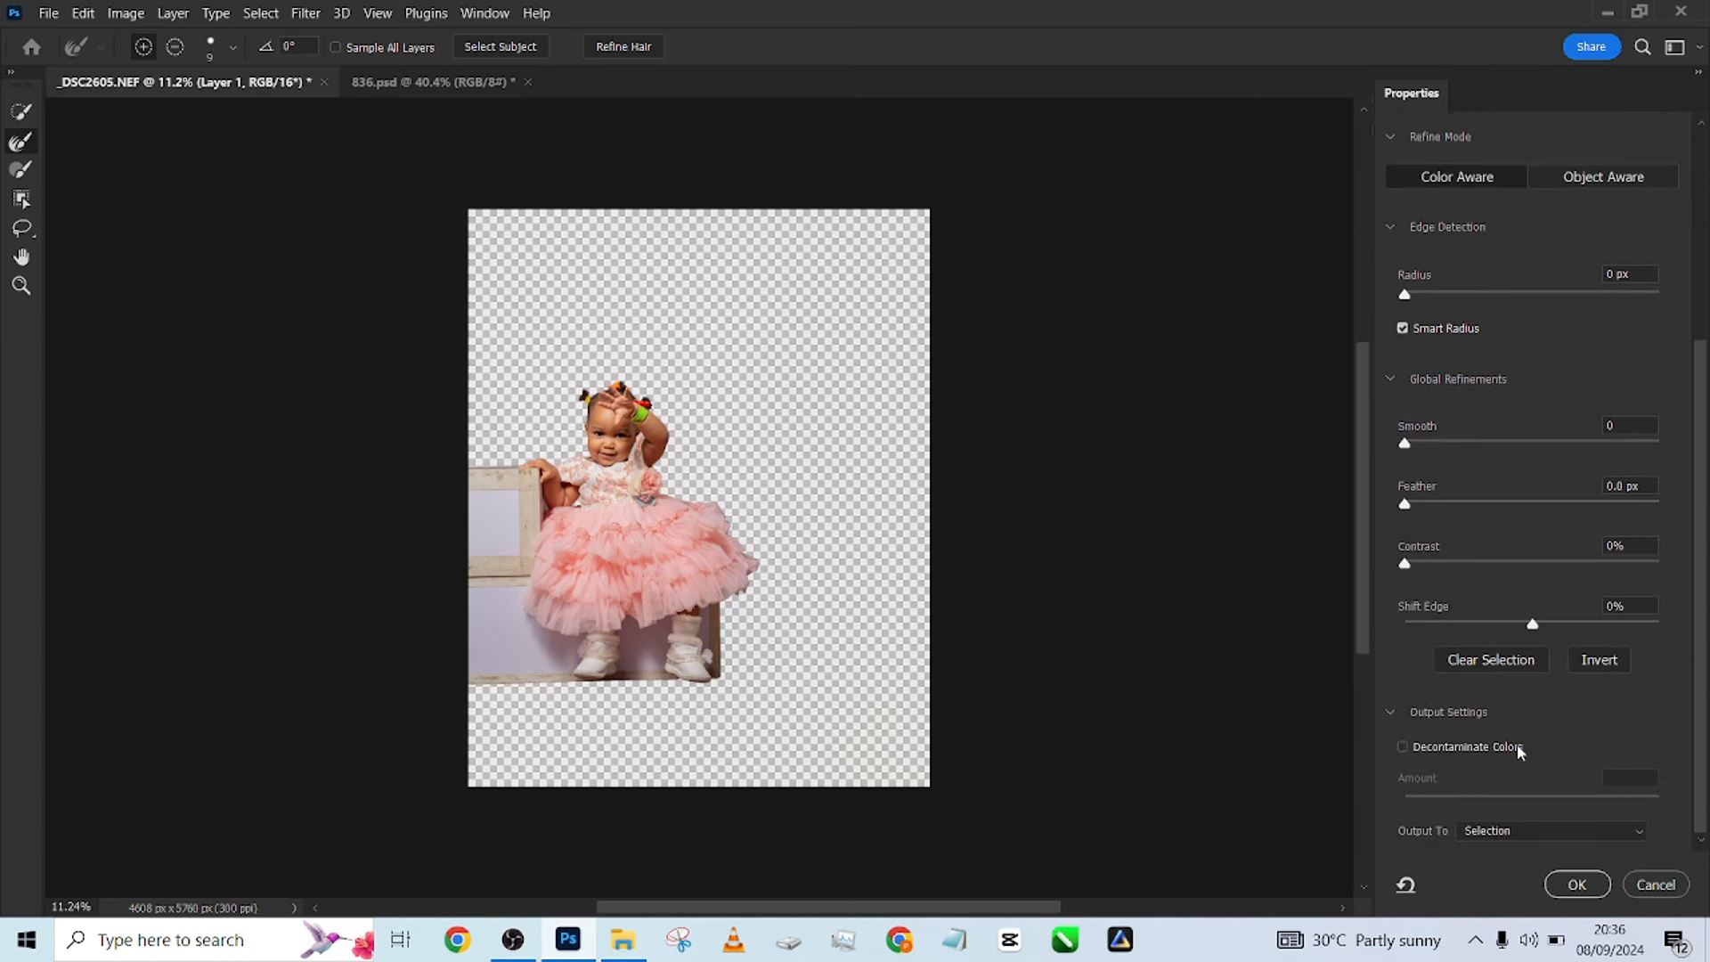
{"action": "left_click", "coordinate": [1404, 754]}
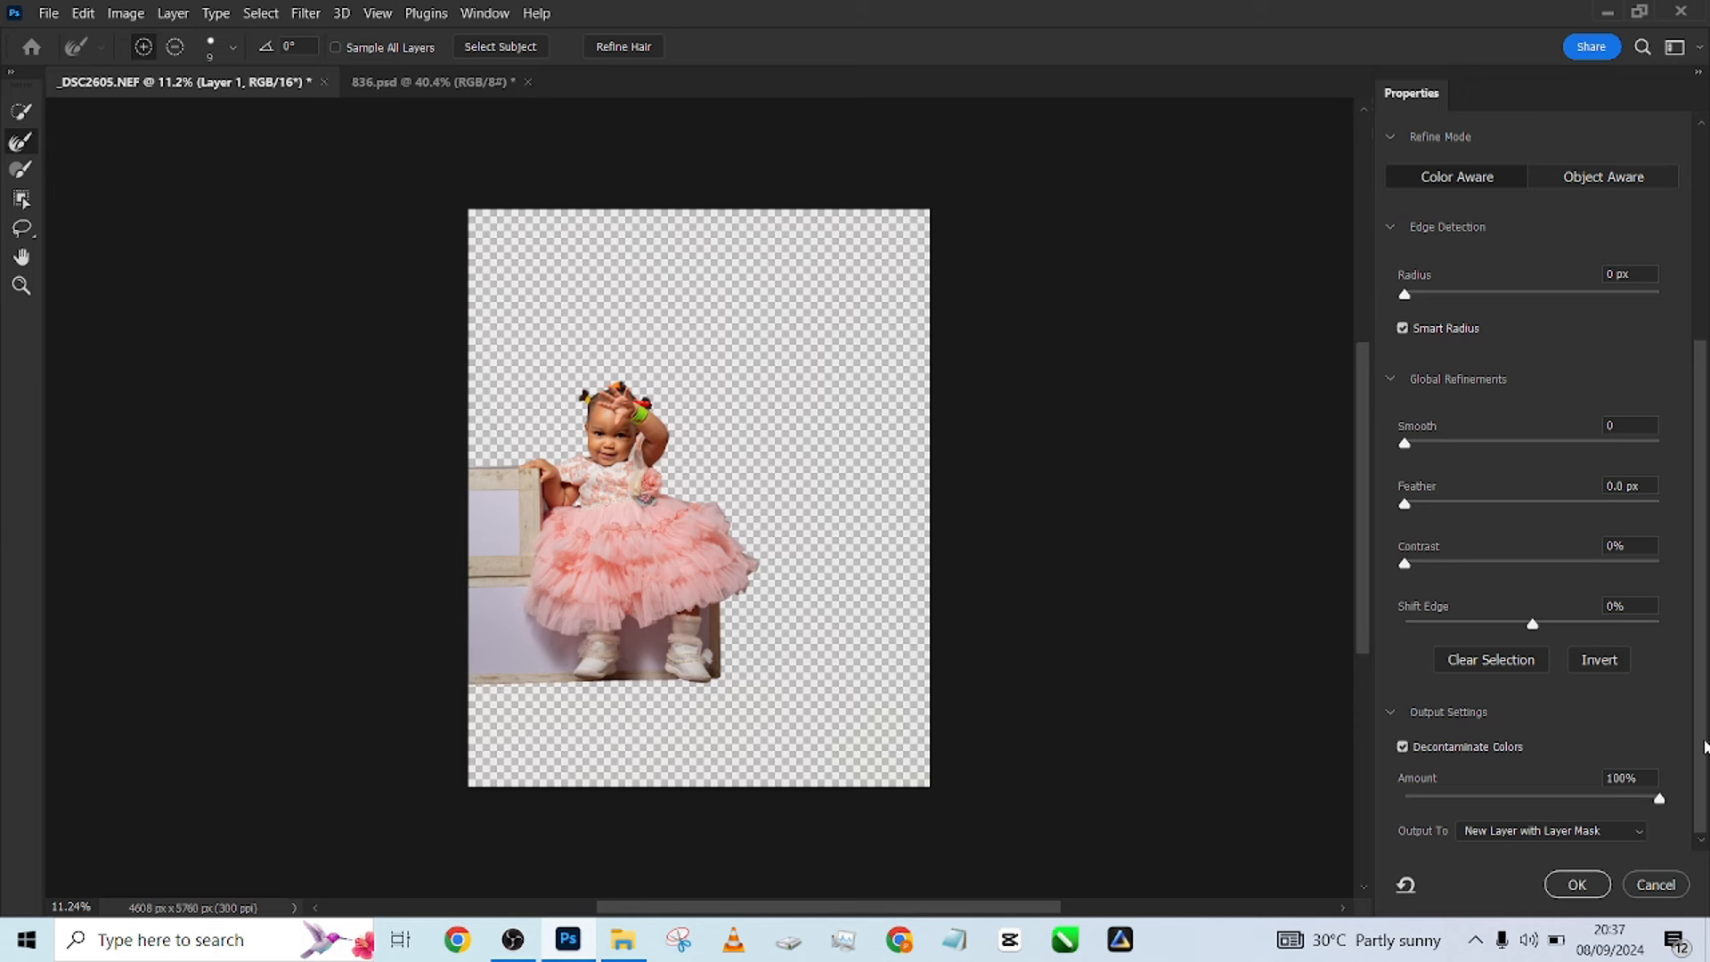
{"action": "scroll", "coordinate": [1692, 757], "scroll_direction": "up", "scroll_amount": 1}
{"action": "left_click_drag", "start_coordinate": [1659, 804], "coordinate": [1655, 804]}
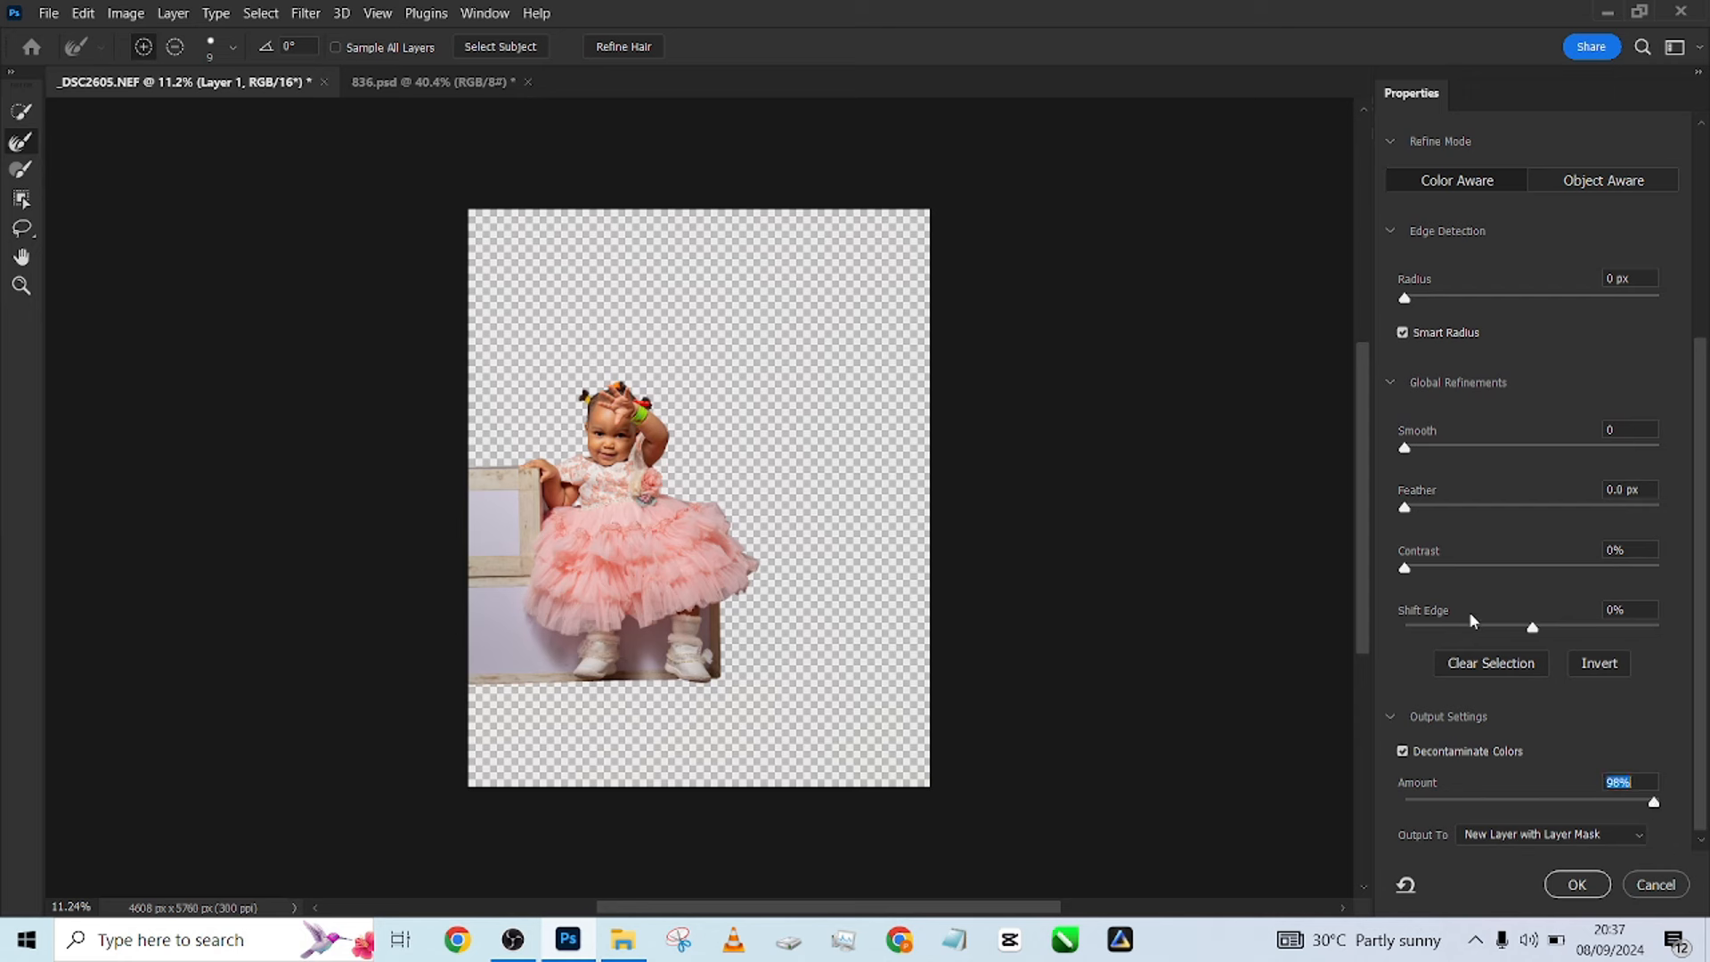
Set the global refinements to Smooth 3, Feather 1.4 px, Contrast 4% and Shift Edge -11%.
{"action": "left_click_drag", "start_coordinate": [1406, 571], "coordinate": [1416, 574]}
{"action": "left_click_drag", "start_coordinate": [1528, 632], "coordinate": [1519, 631]}
{"action": "left_click_drag", "start_coordinate": [1404, 509], "coordinate": [1425, 510]}
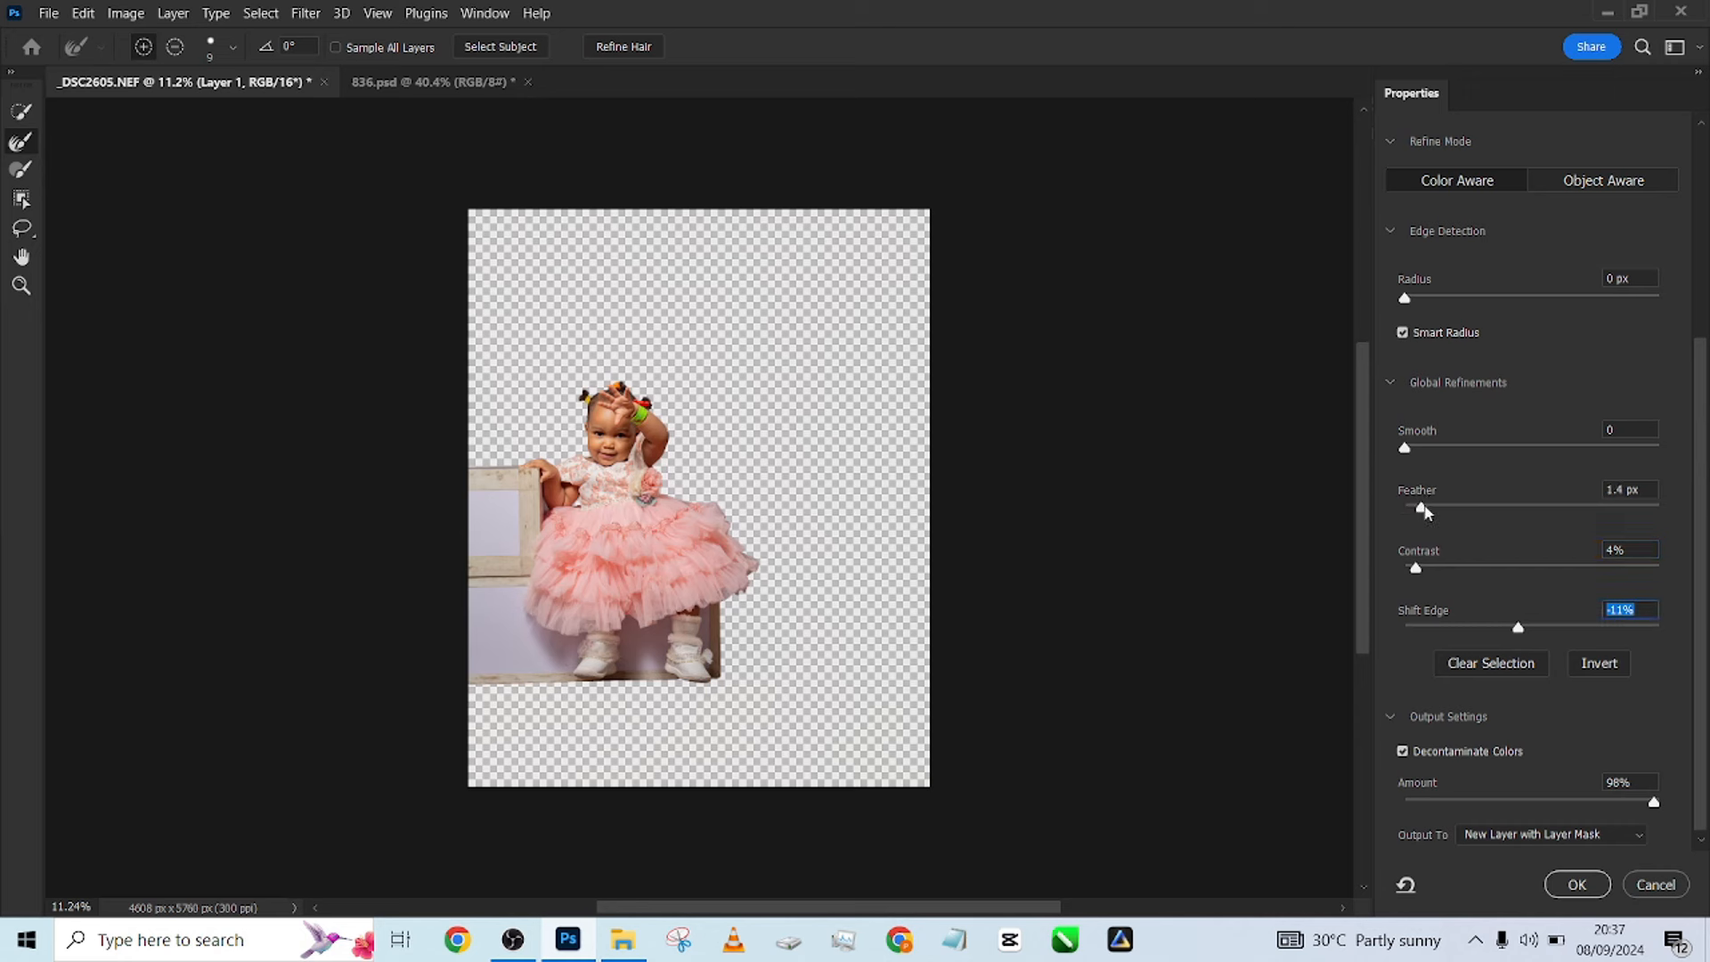
{"action": "left_click_drag", "start_coordinate": [1401, 447], "coordinate": [1418, 456]}
Switch the mask preview from Onion Skin to the red Overlay view.
{"action": "scroll", "coordinate": [716, 544], "scroll_direction": "up", "scroll_amount": 6}
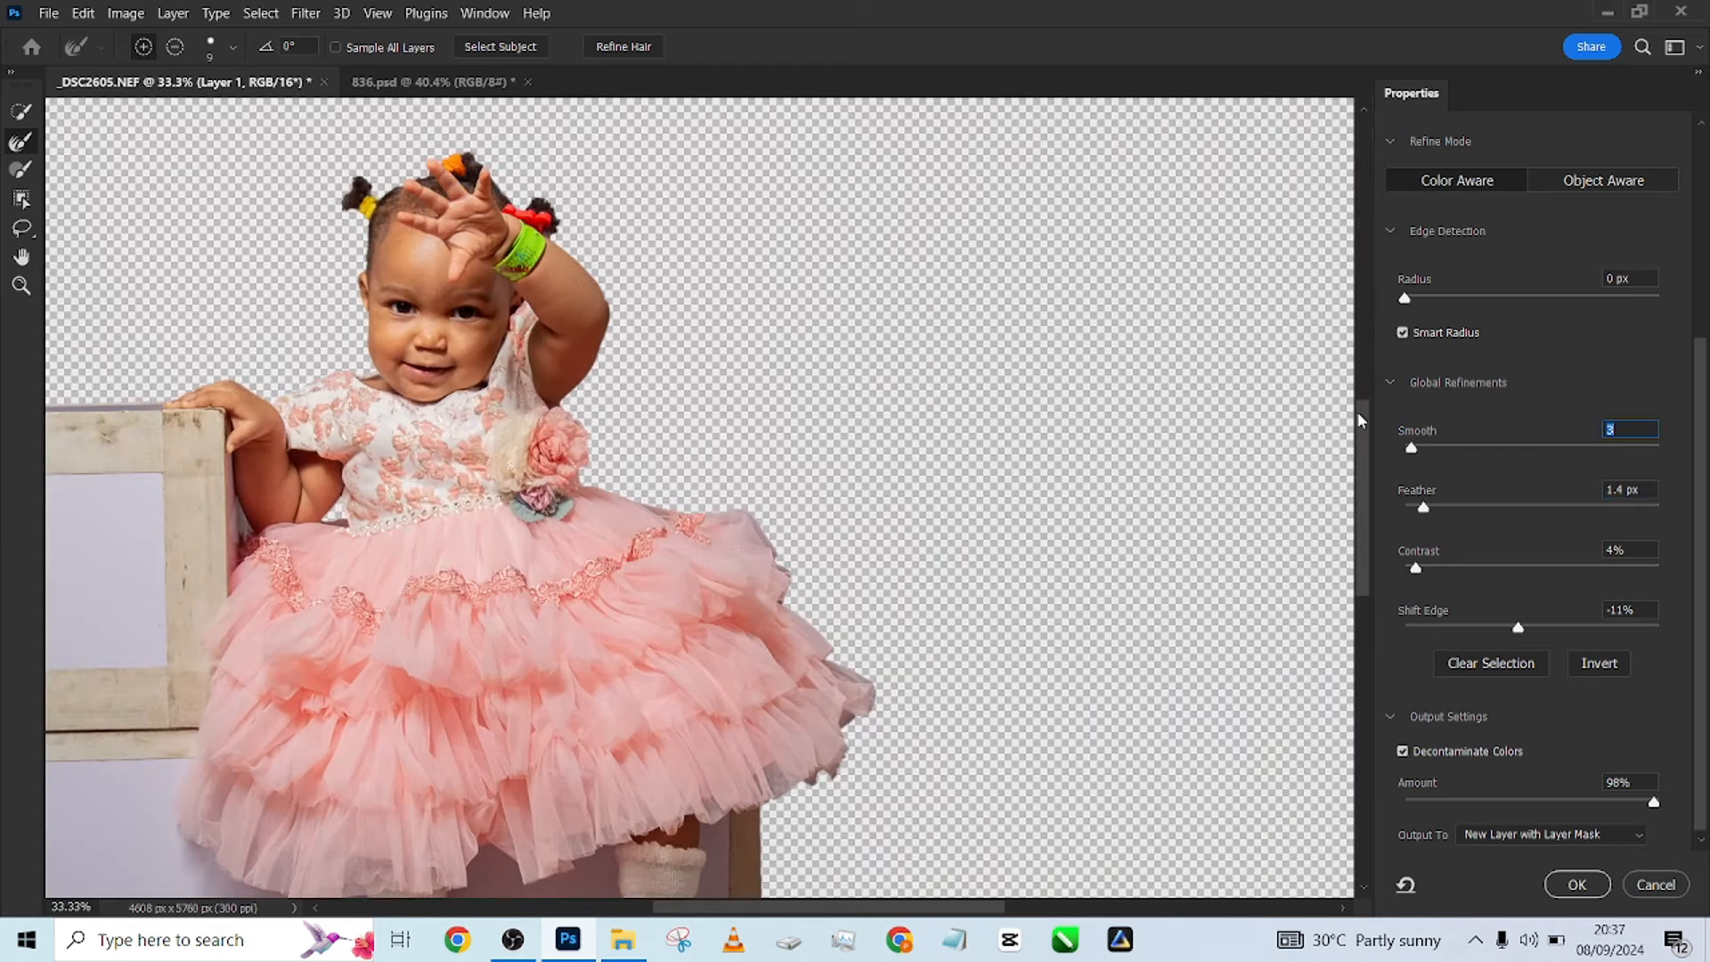
{"action": "scroll", "coordinate": [1488, 219], "scroll_direction": "up", "scroll_amount": 5}
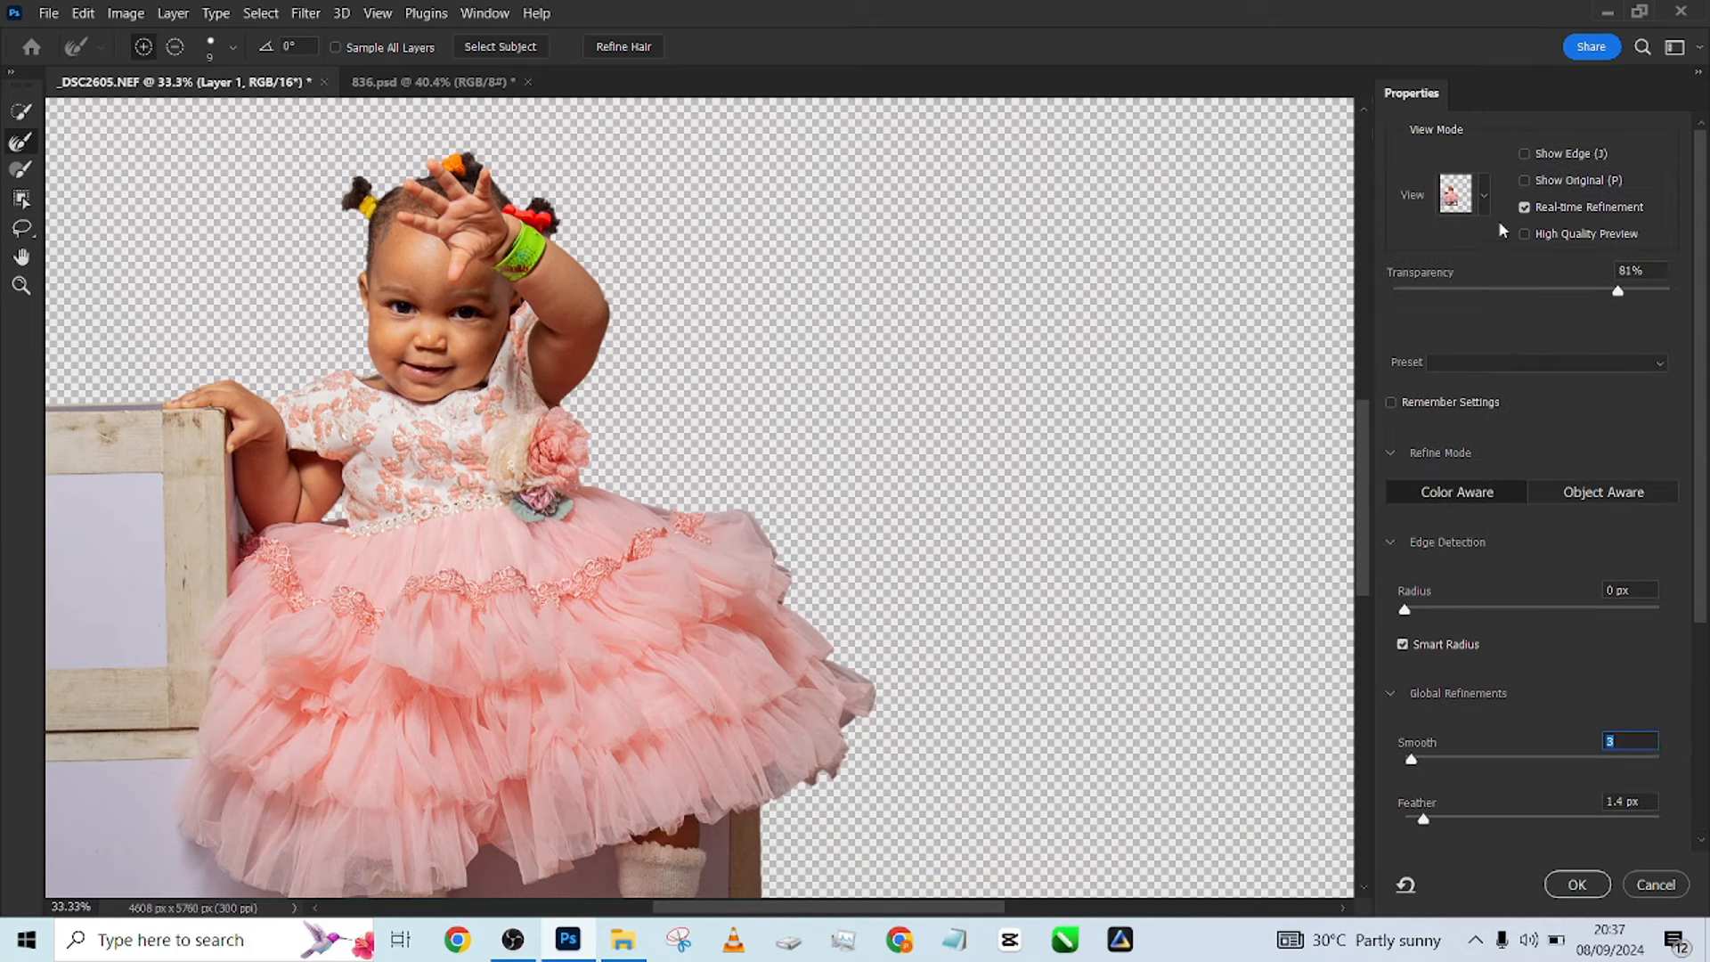
{"action": "left_click", "coordinate": [1484, 194]}
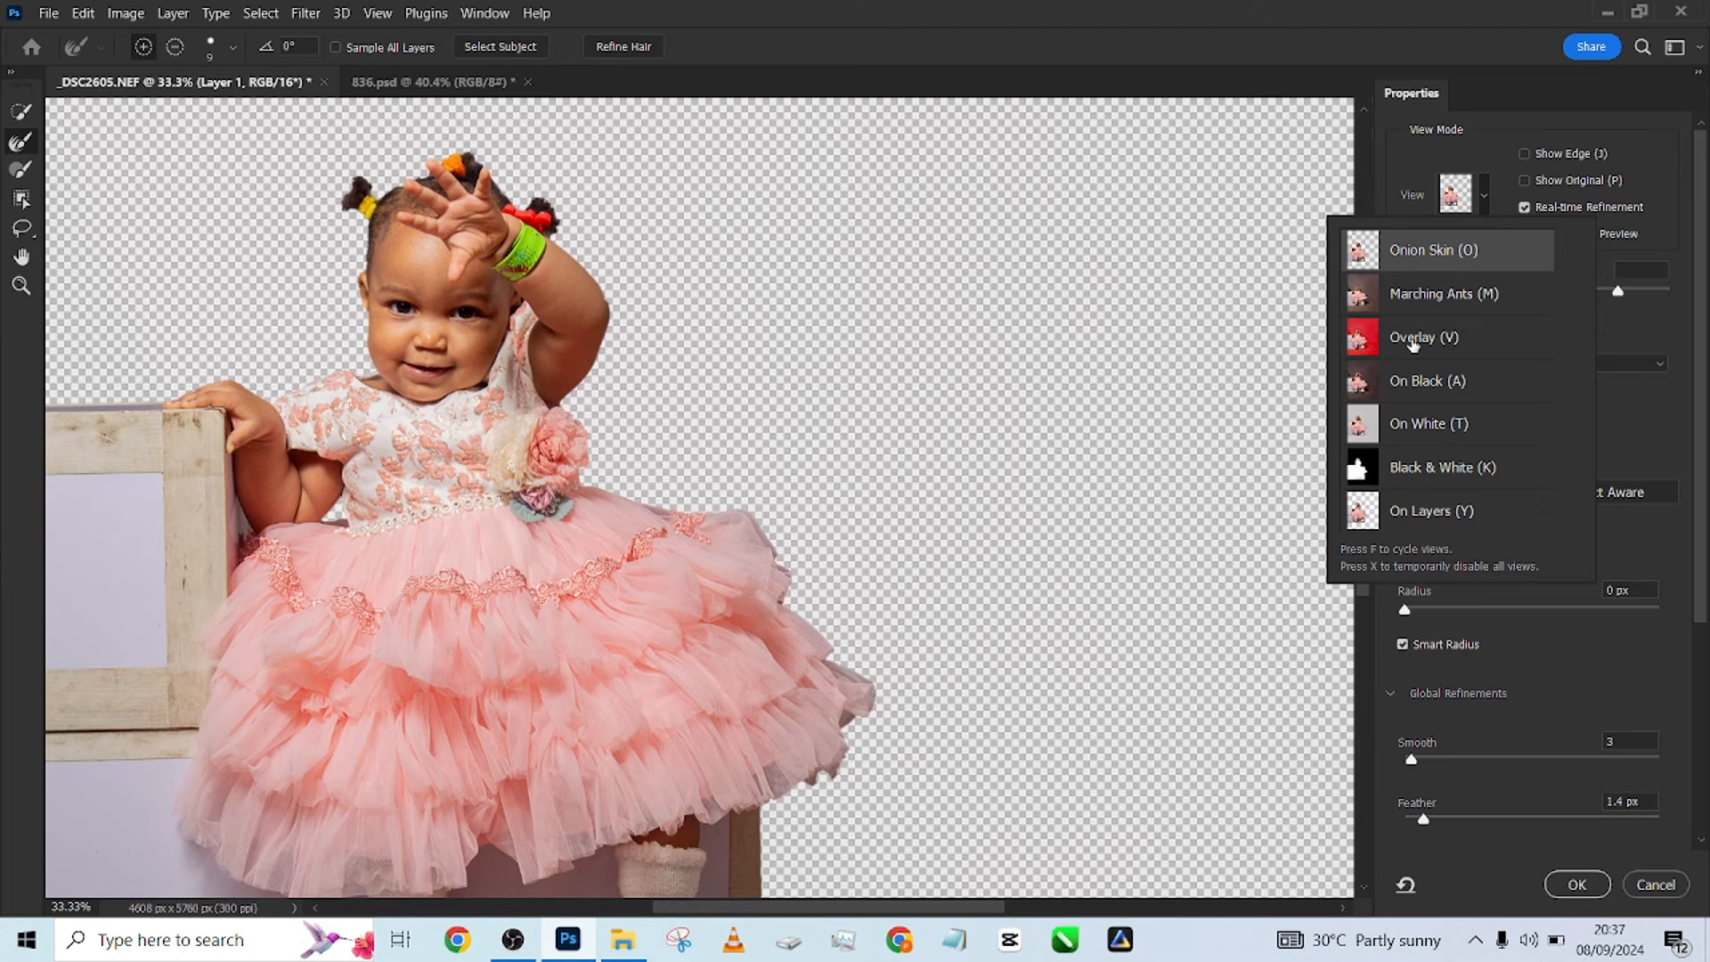
{"action": "left_click", "coordinate": [1414, 339]}
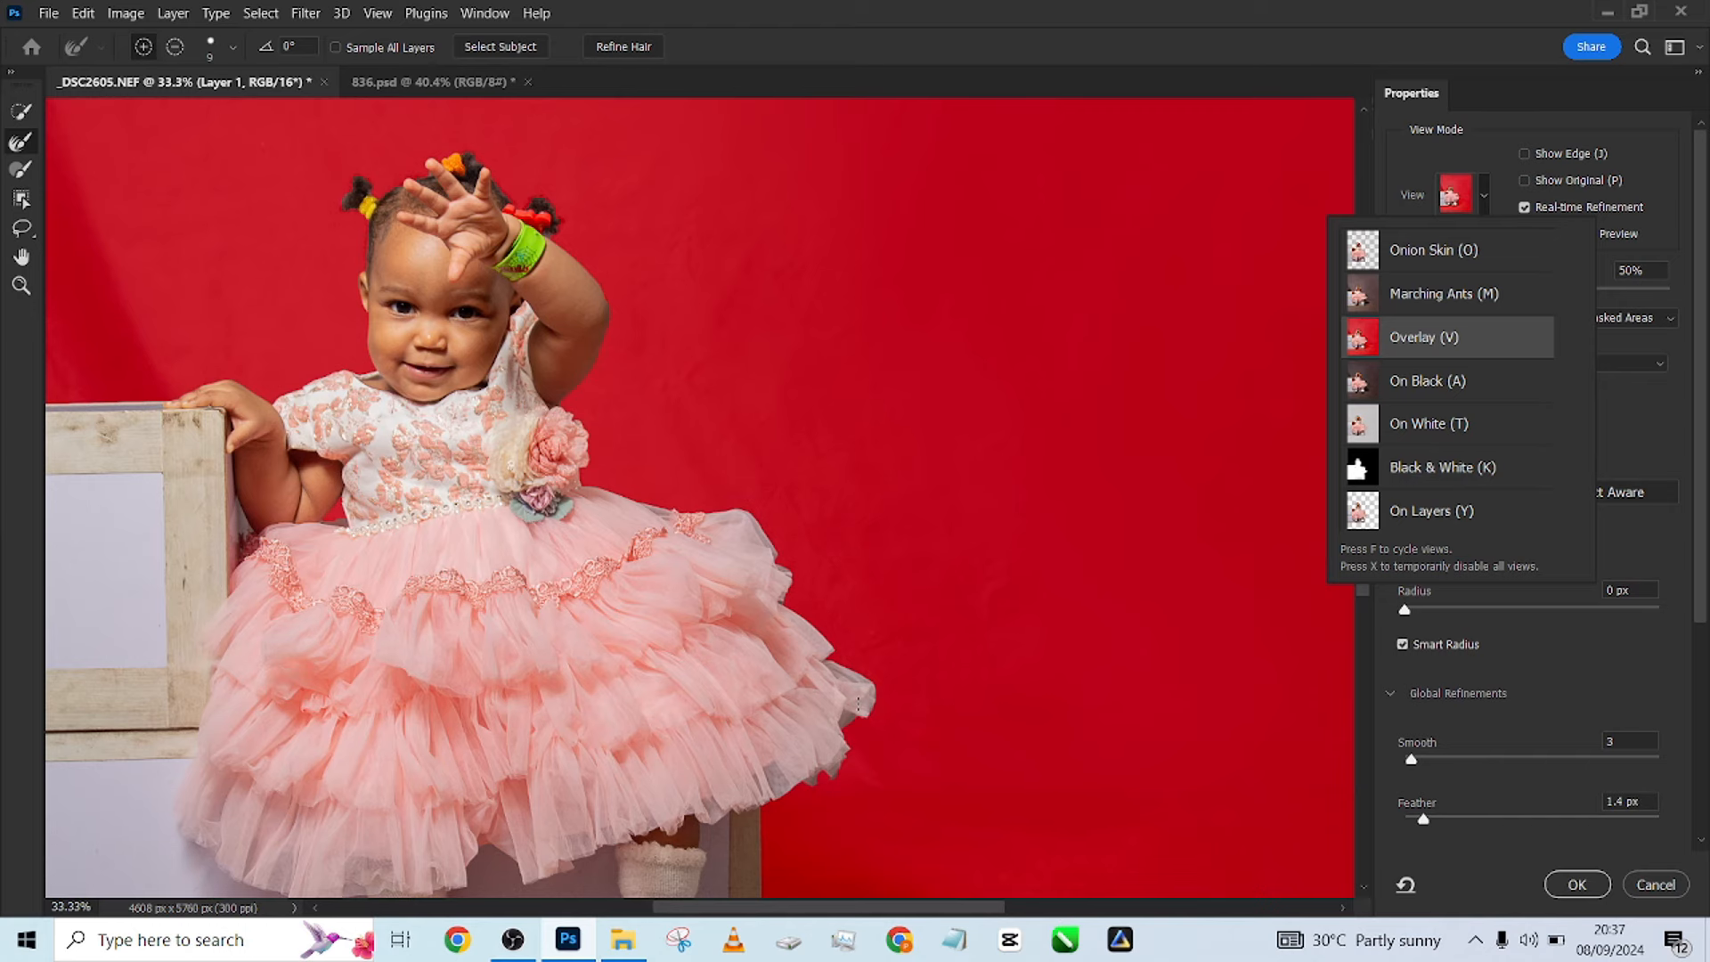
Enlarge the Refine Edge brush to 45 px and paint over the sheer hem tips at the dress's lower right.
{"action": "left_click_drag", "start_coordinate": [776, 657], "coordinate": [774, 493]}
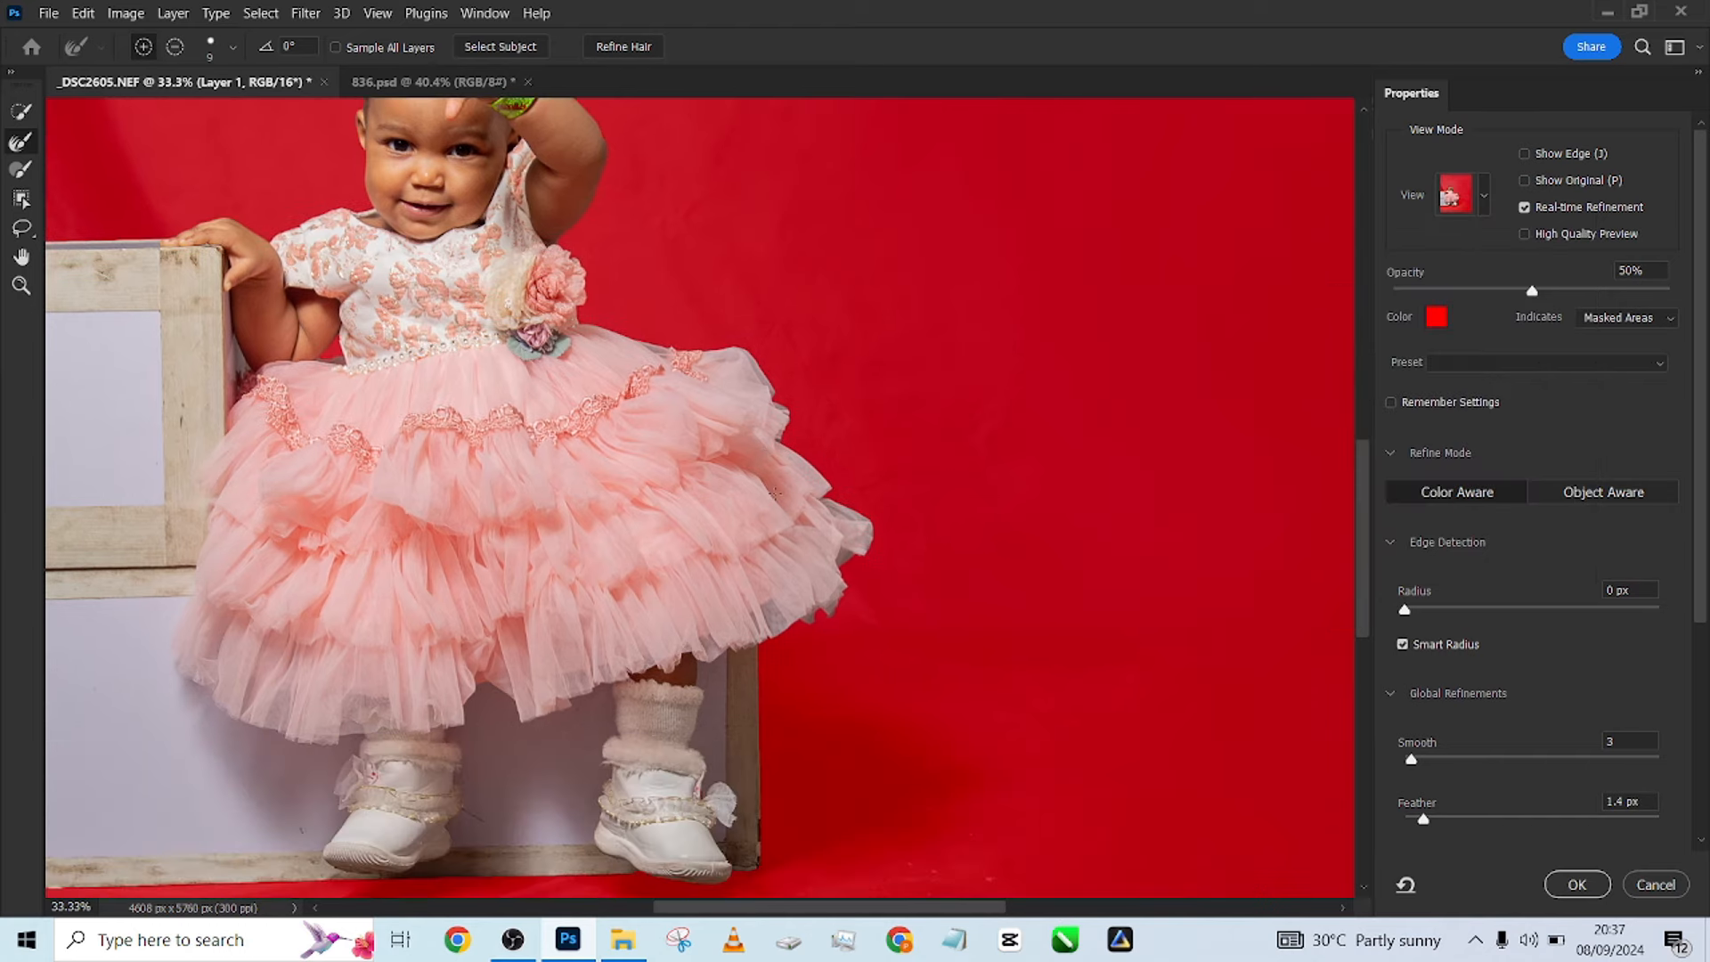
{"action": "scroll", "coordinate": [775, 492], "scroll_direction": "up", "scroll_amount": 1}
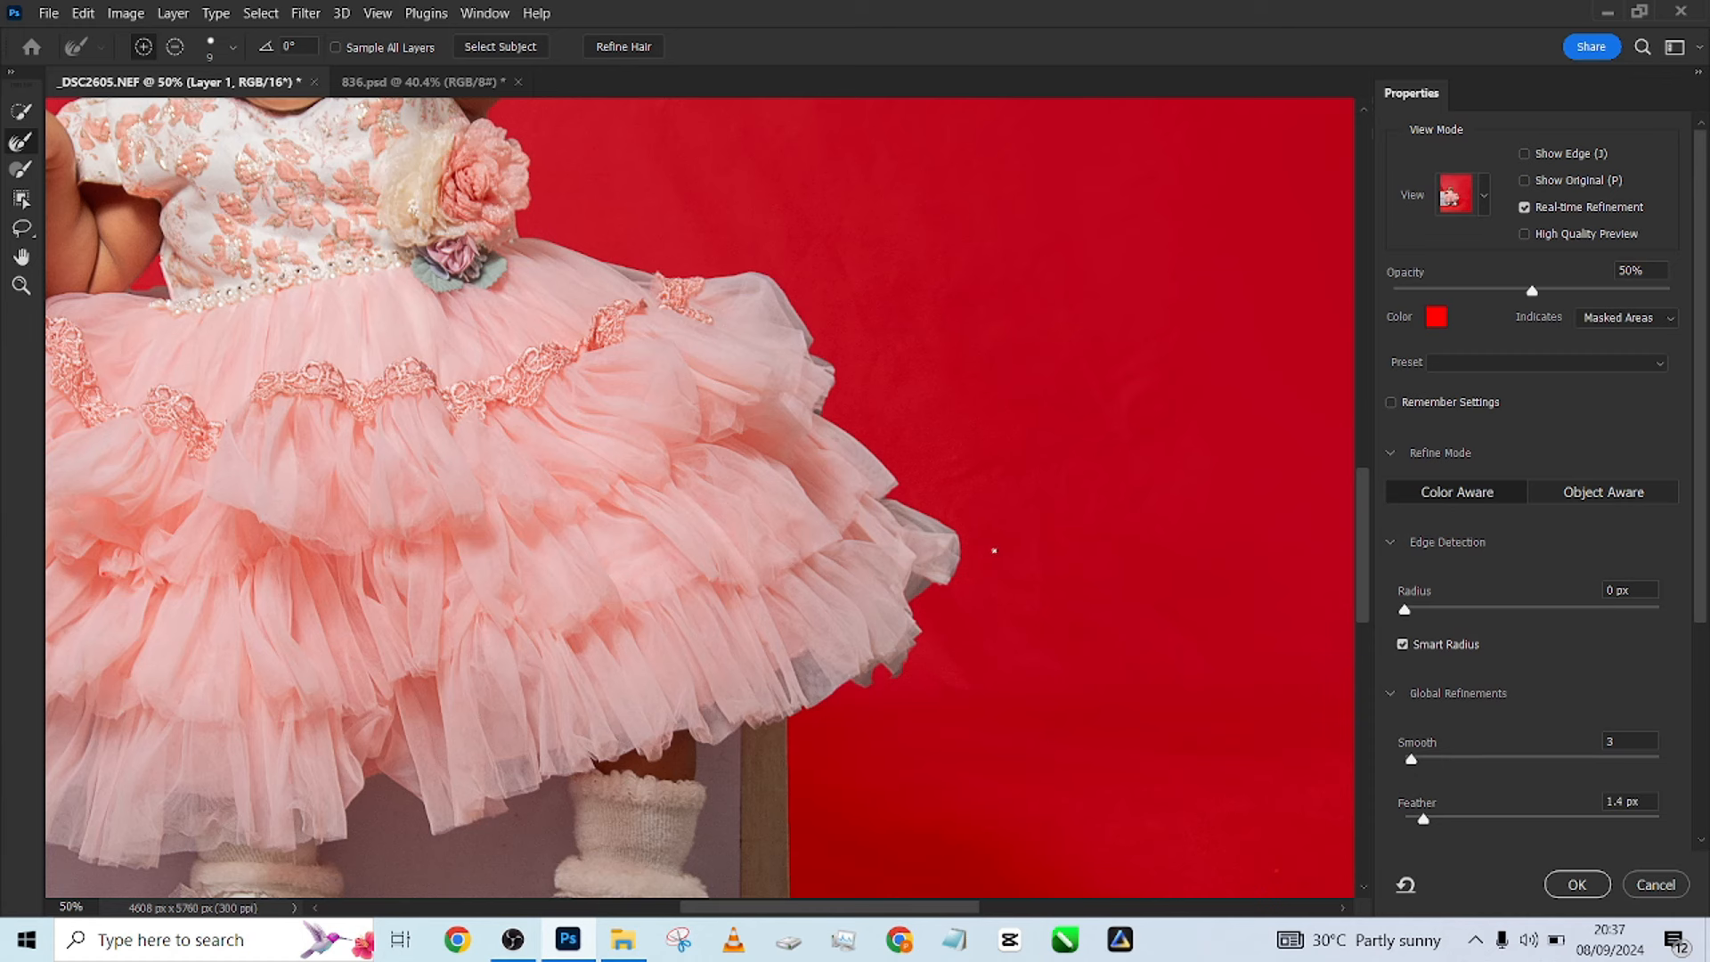
{"action": "key", "text": "bracketright"}
{"action": "key", "text": "bracketright"}
{"action": "key", "text": "bracketright"}
{"action": "key", "text": "bracketright"}
{"action": "key", "text": "bracketright"}
{"action": "key", "text": "bracketright"}
{"action": "key", "text": "bracketright"}
{"action": "key", "text": "bracketright"}
{"action": "left_click_drag", "start_coordinate": [910, 666], "coordinate": [887, 684]}
{"action": "left_click", "coordinate": [870, 678]}
{"action": "left_click", "coordinate": [896, 511]}
Refine the mask along the dress's right edge, from the upper ruffles to the hem, with a 45 px Refine Edge brush.
{"action": "key", "text": "bracketleft"}
{"action": "key", "text": "bracketleft"}
{"action": "key", "text": "bracketleft"}
{"action": "key", "text": "bracketright"}
{"action": "key", "text": "bracketright"}
{"action": "key", "text": "bracketright"}
{"action": "mouse_move", "coordinate": [814, 343]}
{"action": "left_mouse_down"}
{"action": "mouse_move", "coordinate": [836, 419]}
{"action": "mouse_move", "coordinate": [962, 561]}
{"action": "mouse_move", "coordinate": [901, 663]}
{"action": "mouse_move", "coordinate": [825, 710]}
{"action": "mouse_move", "coordinate": [809, 673]}
{"action": "mouse_move", "coordinate": [836, 723]}
{"action": "left_mouse_up"}
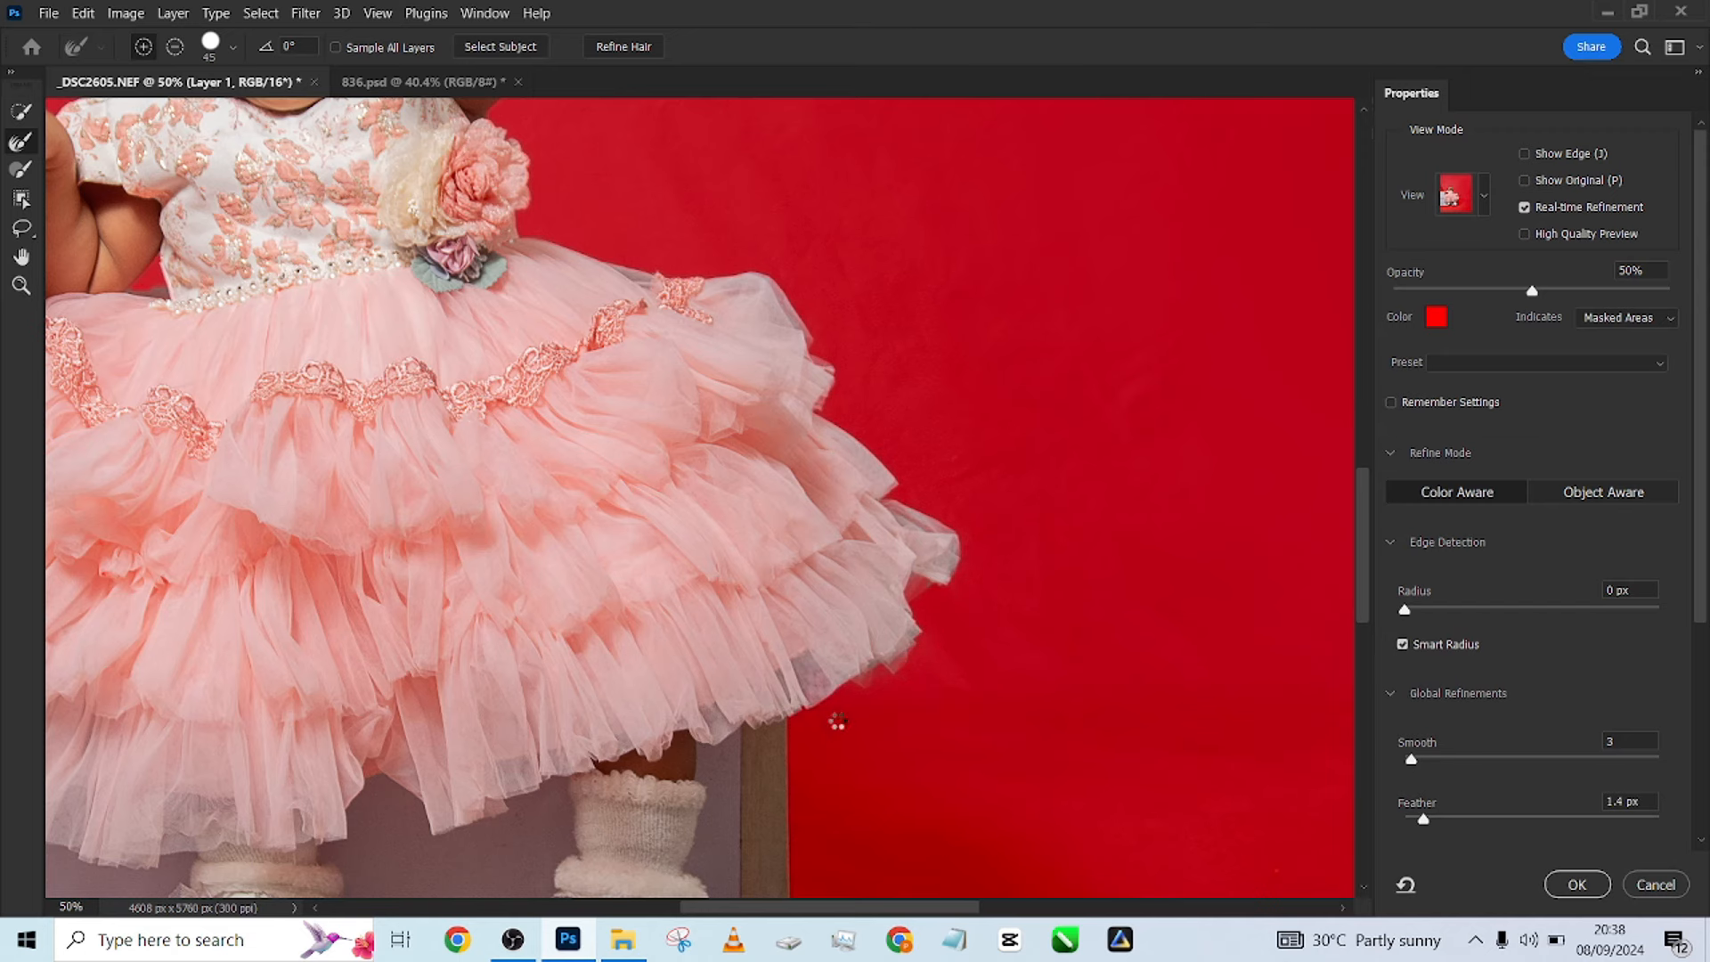
Refine the mask along the hairline and hair puff with the yellow band using a 35 px Refine Edge brush.
{"action": "left_click_drag", "start_coordinate": [604, 372], "coordinate": [993, 570]}
{"action": "mouse_move", "coordinate": [569, 478]}
{"action": "left_mouse_down"}
{"action": "mouse_move", "coordinate": [728, 703]}
{"action": "mouse_move", "coordinate": [798, 545]}
{"action": "mouse_move", "coordinate": [768, 560]}
{"action": "mouse_move", "coordinate": [782, 559]}
{"action": "left_mouse_up"}
{"action": "left_click_drag", "start_coordinate": [950, 310], "coordinate": [917, 538]}
{"action": "scroll", "coordinate": [760, 322], "scroll_direction": "up", "scroll_amount": 8}
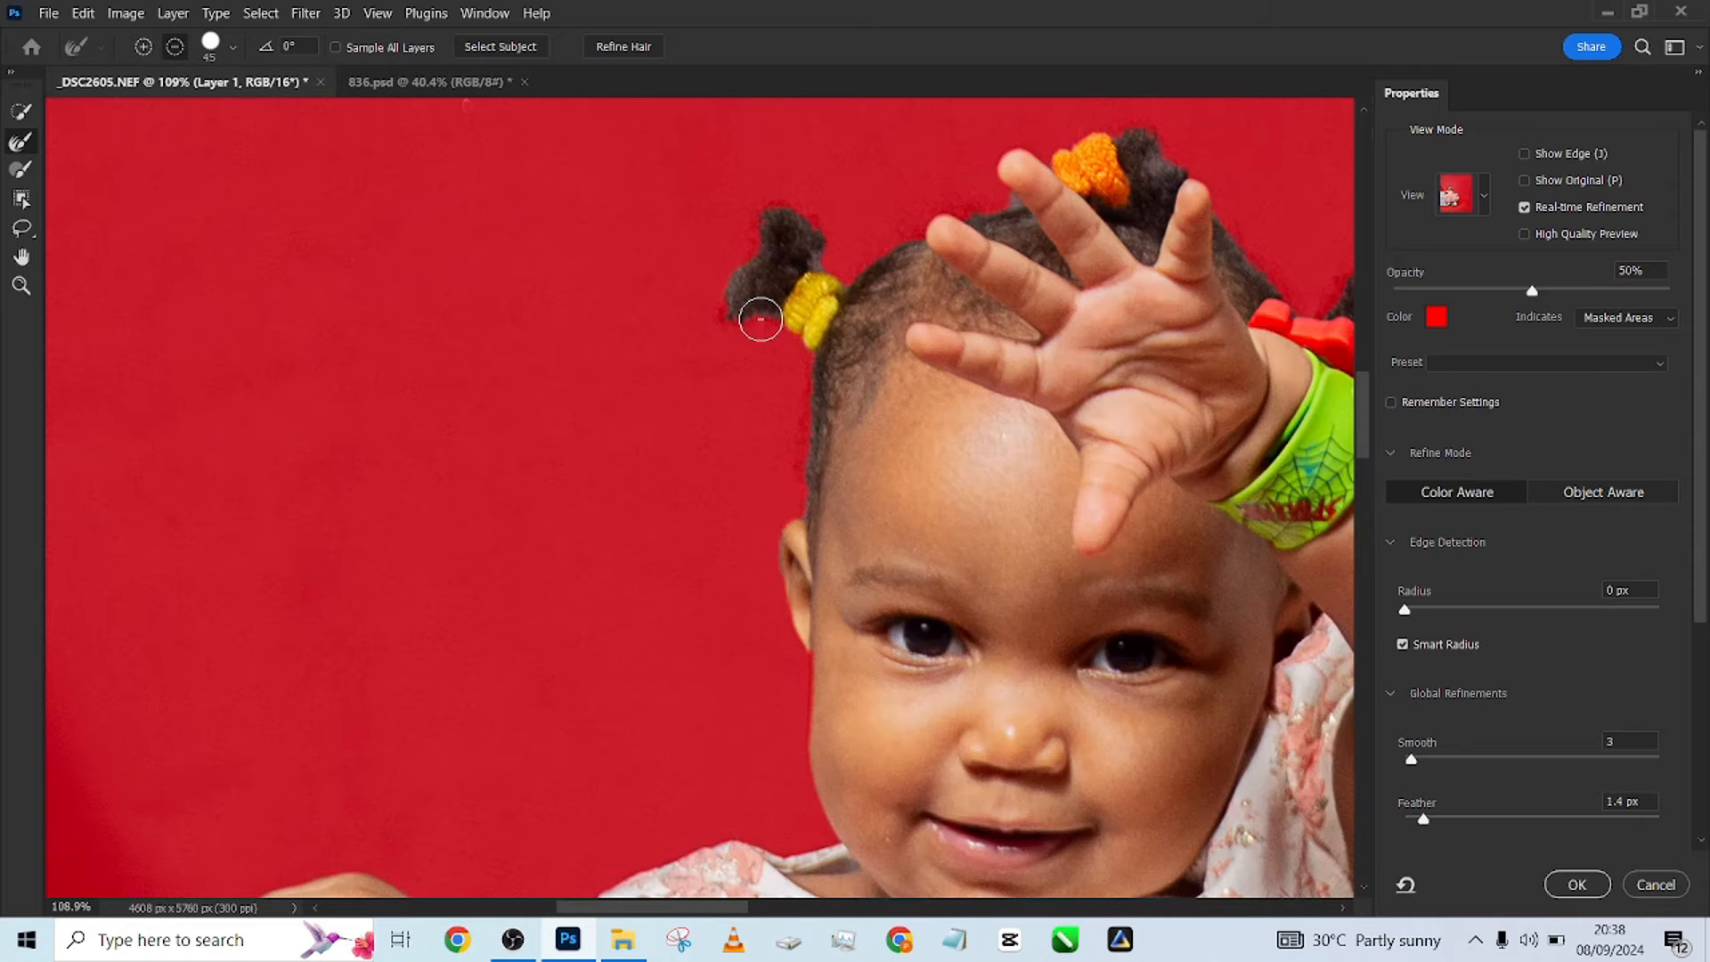
{"action": "key", "text": "bracketright"}
{"action": "key", "text": "bracketright"}
{"action": "key", "text": "bracketright"}
{"action": "key", "text": "bracketright"}
{"action": "key", "text": "bracketright"}
{"action": "key", "text": "bracketright"}
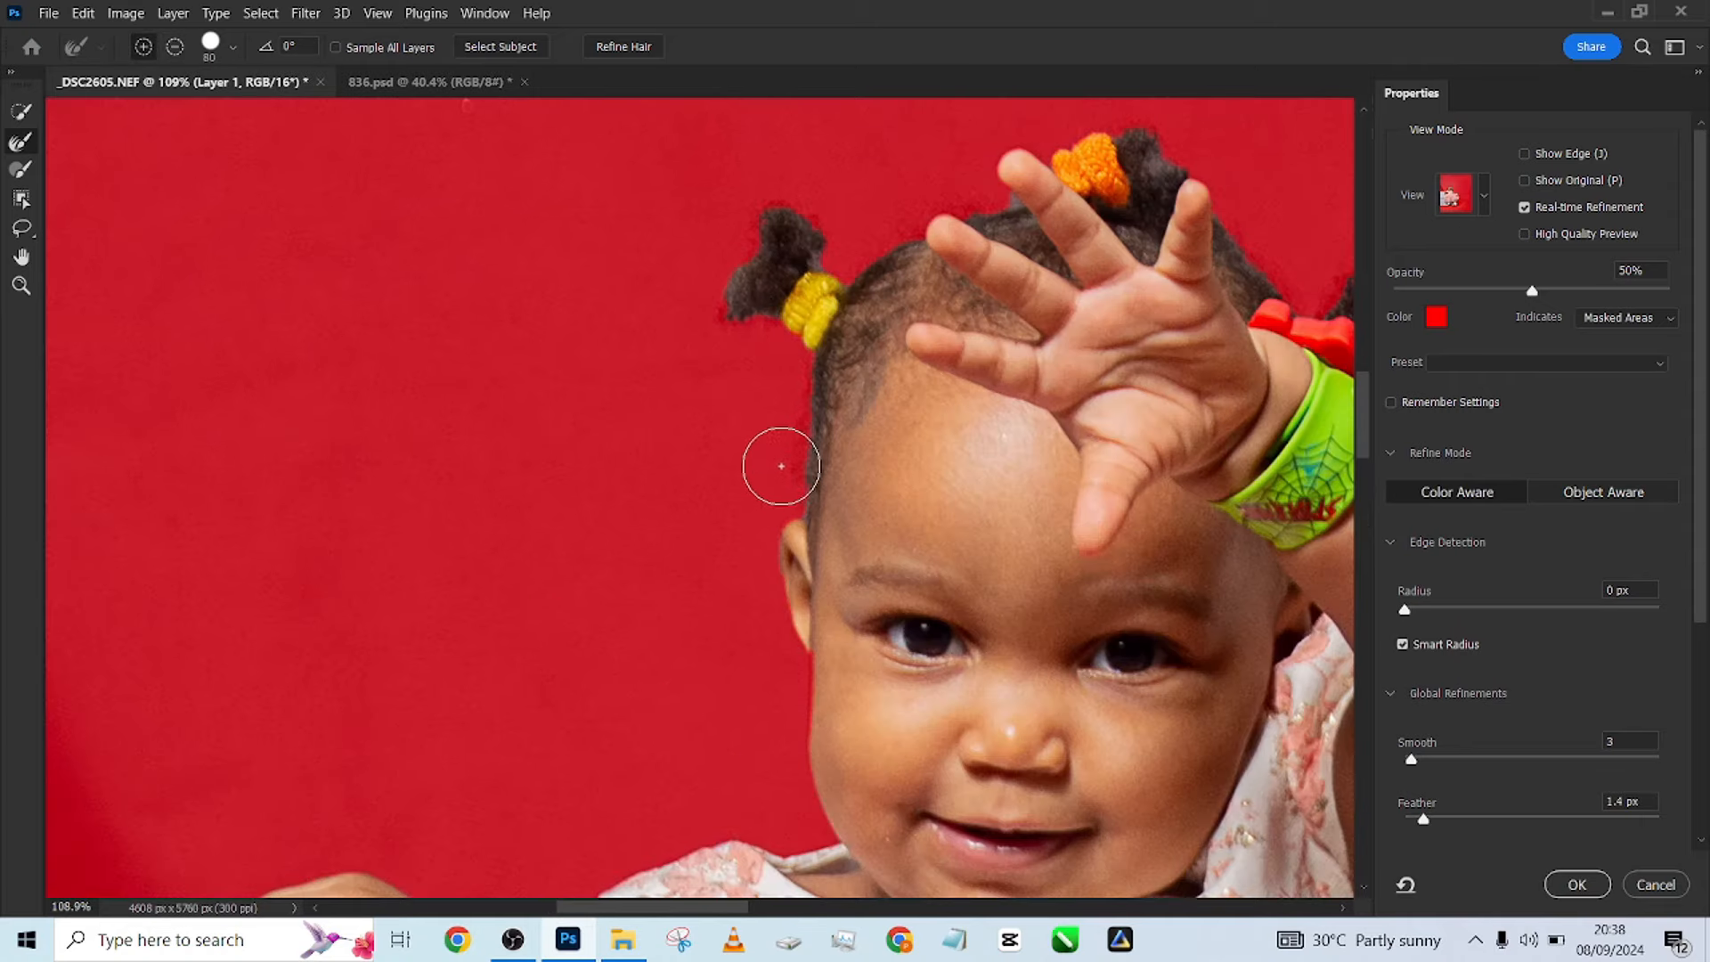
{"action": "key", "text": "bracketleft"}
{"action": "key", "text": "bracketleft"}
{"action": "key", "text": "bracketleft"}
{"action": "key", "text": "bracketleft"}
{"action": "key", "text": "bracketleft"}
{"action": "key", "text": "bracketleft"}
{"action": "key", "text": "bracketleft"}
{"action": "key", "text": "bracketleft"}
{"action": "mouse_move", "coordinate": [792, 485]}
{"action": "left_mouse_down"}
{"action": "mouse_move", "coordinate": [798, 359]}
{"action": "mouse_move", "coordinate": [729, 318]}
{"action": "mouse_move", "coordinate": [729, 279]}
{"action": "mouse_move", "coordinate": [778, 187]}
{"action": "mouse_move", "coordinate": [821, 215]}
{"action": "mouse_move", "coordinate": [832, 267]}
{"action": "mouse_move", "coordinate": [870, 259]}
{"action": "mouse_move", "coordinate": [901, 208]}
{"action": "left_mouse_up"}
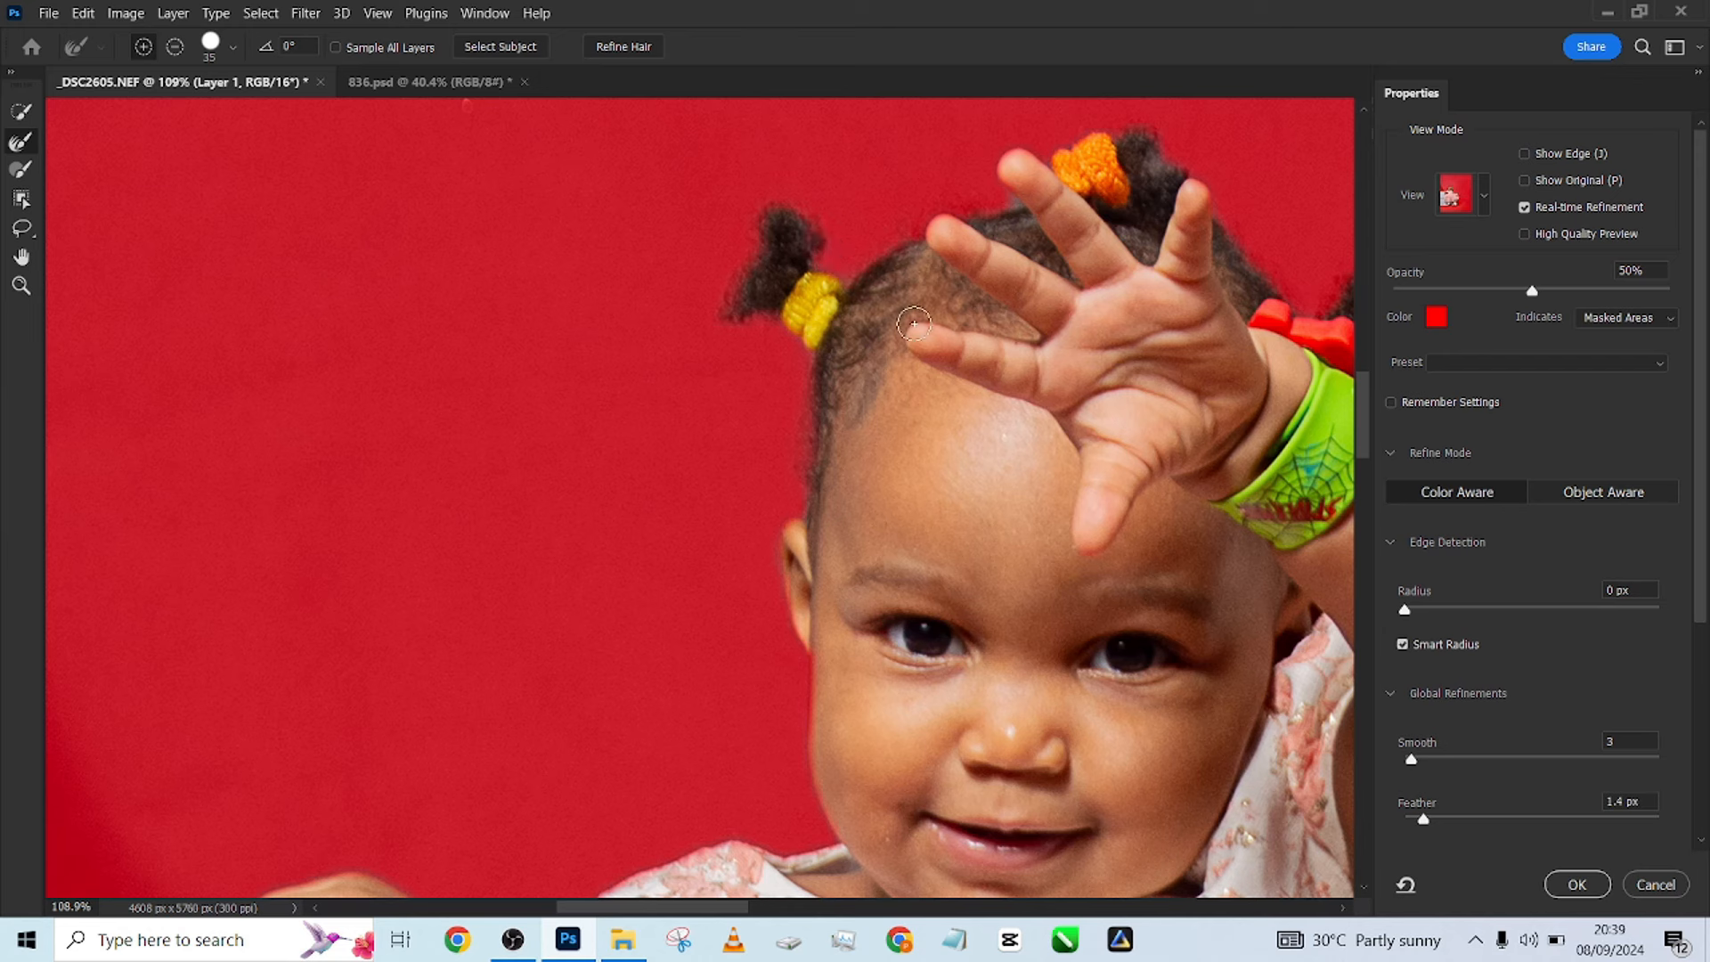
Reduce the Refine Edge brush to 10 px for the hair around the raised hand.
{"action": "left_click_drag", "start_coordinate": [968, 283], "coordinate": [757, 453]}
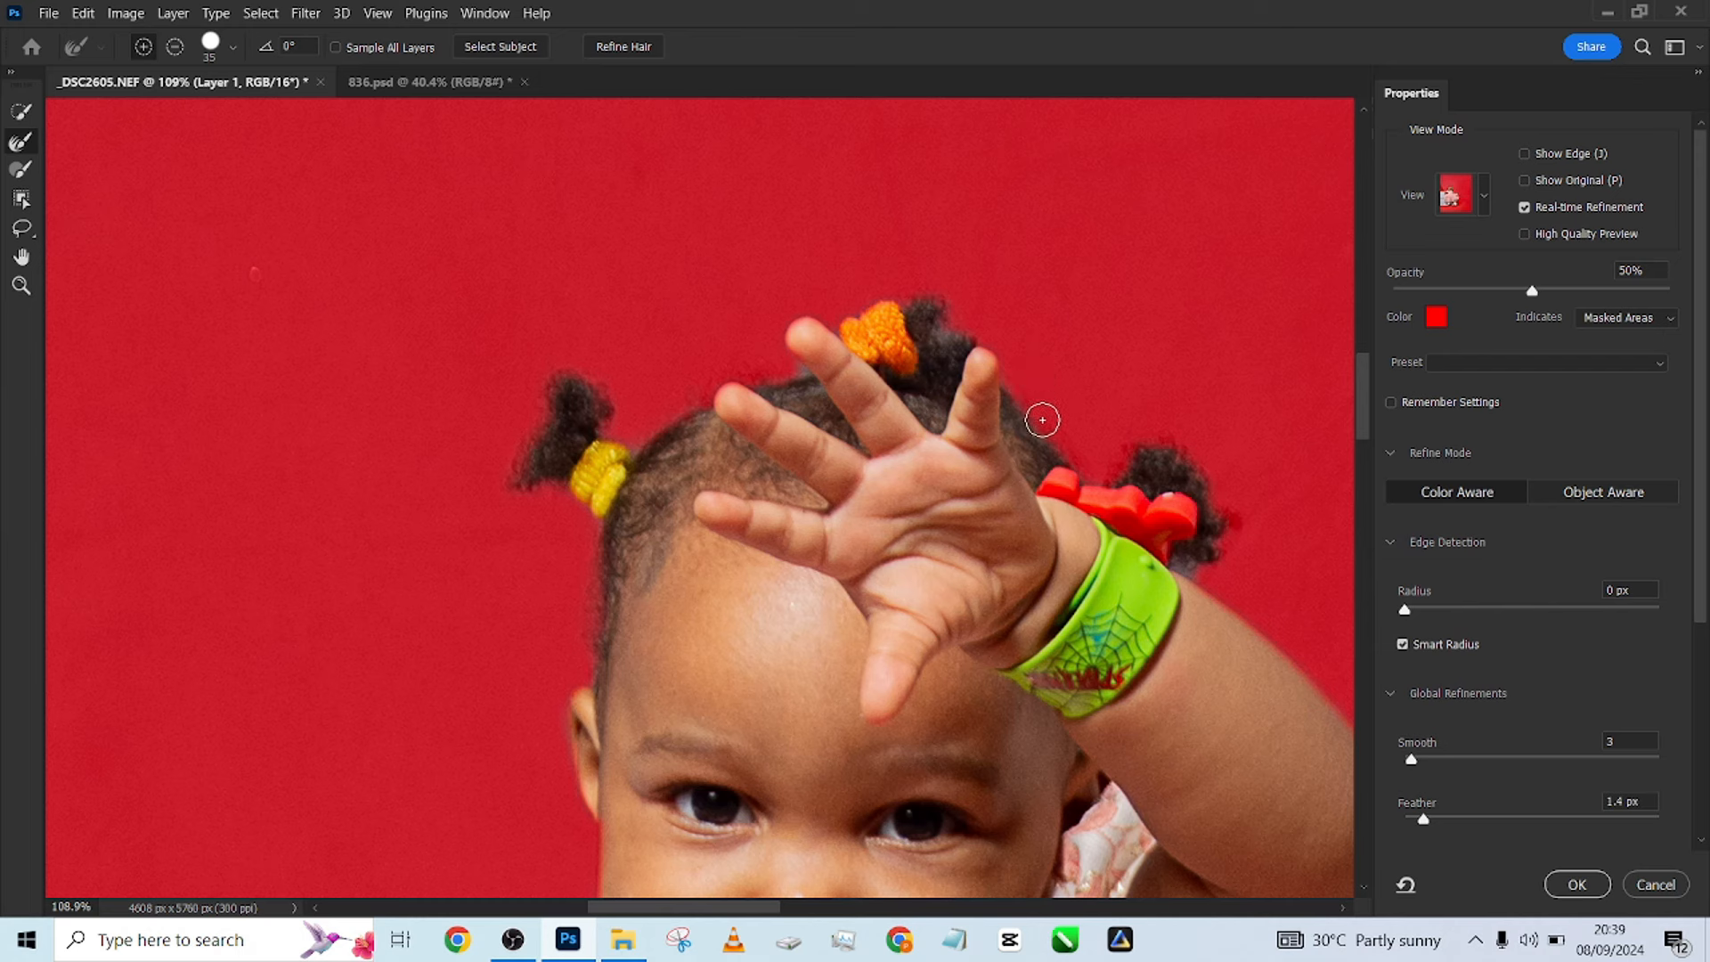
{"action": "key", "text": "bracketleft"}
{"action": "key", "text": "bracketleft"}
{"action": "key", "text": "bracketleft"}
{"action": "key", "text": "bracketleft"}
{"action": "key", "text": "bracketleft"}
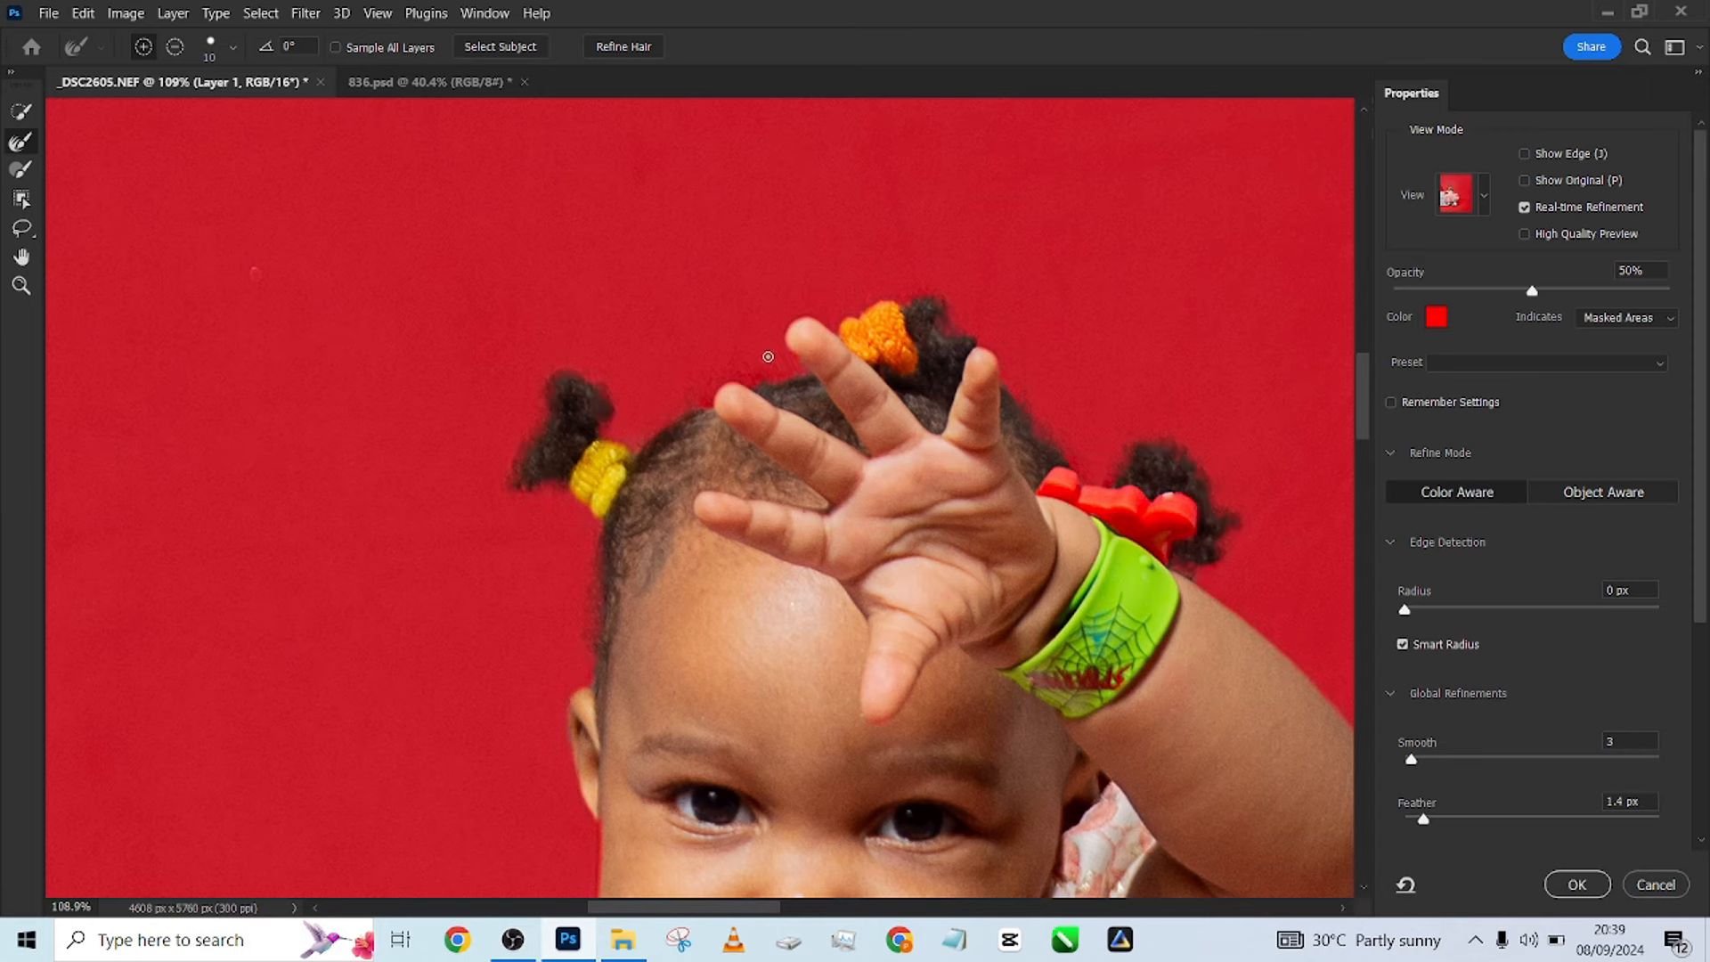
Refine the mask along the sheer upper ruffles beside the dress's lace trim with a 36 px Refine Edge brush.
{"action": "scroll", "coordinate": [1207, 572], "scroll_direction": "down", "scroll_amount": 4}
{"action": "scroll", "coordinate": [796, 464], "scroll_direction": "down", "scroll_amount": 5}
{"action": "left_click_drag", "start_coordinate": [796, 464], "coordinate": [563, 326]}
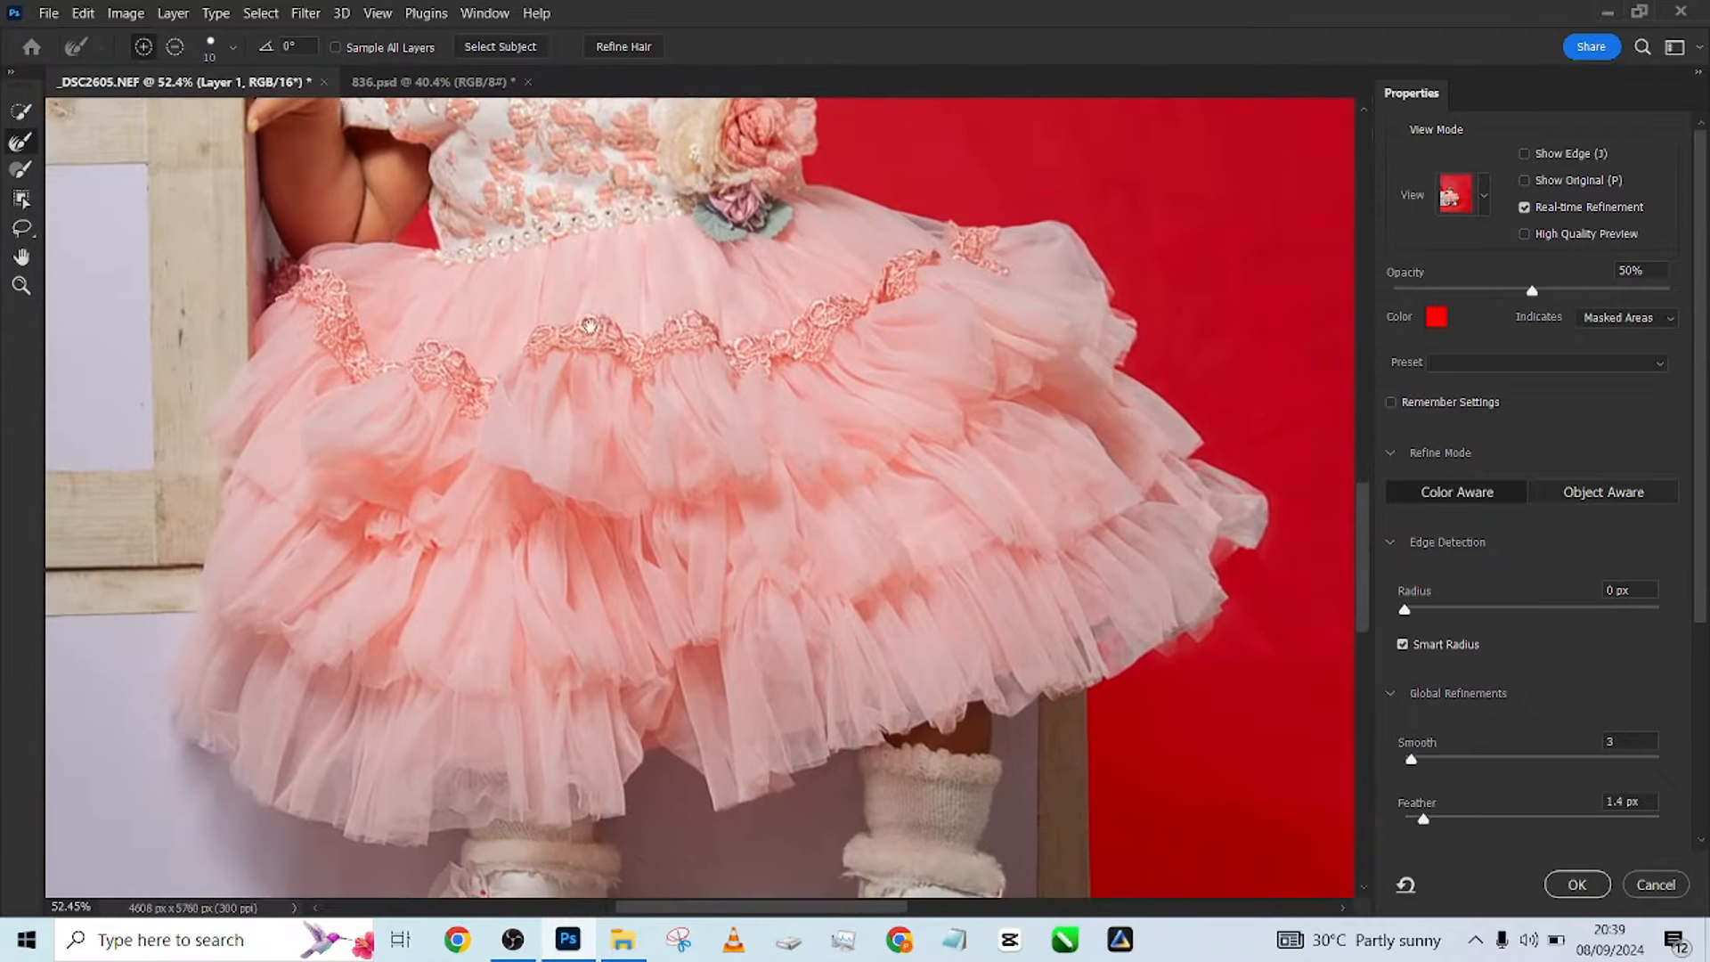
{"action": "left_click_drag", "start_coordinate": [805, 677], "coordinate": [859, 508]}
{"action": "left_click_drag", "start_coordinate": [971, 365], "coordinate": [942, 705]}
{"action": "scroll", "coordinate": [880, 393], "scroll_direction": "up", "scroll_amount": 2}
{"action": "left_click_drag", "start_coordinate": [903, 419], "coordinate": [908, 420]}
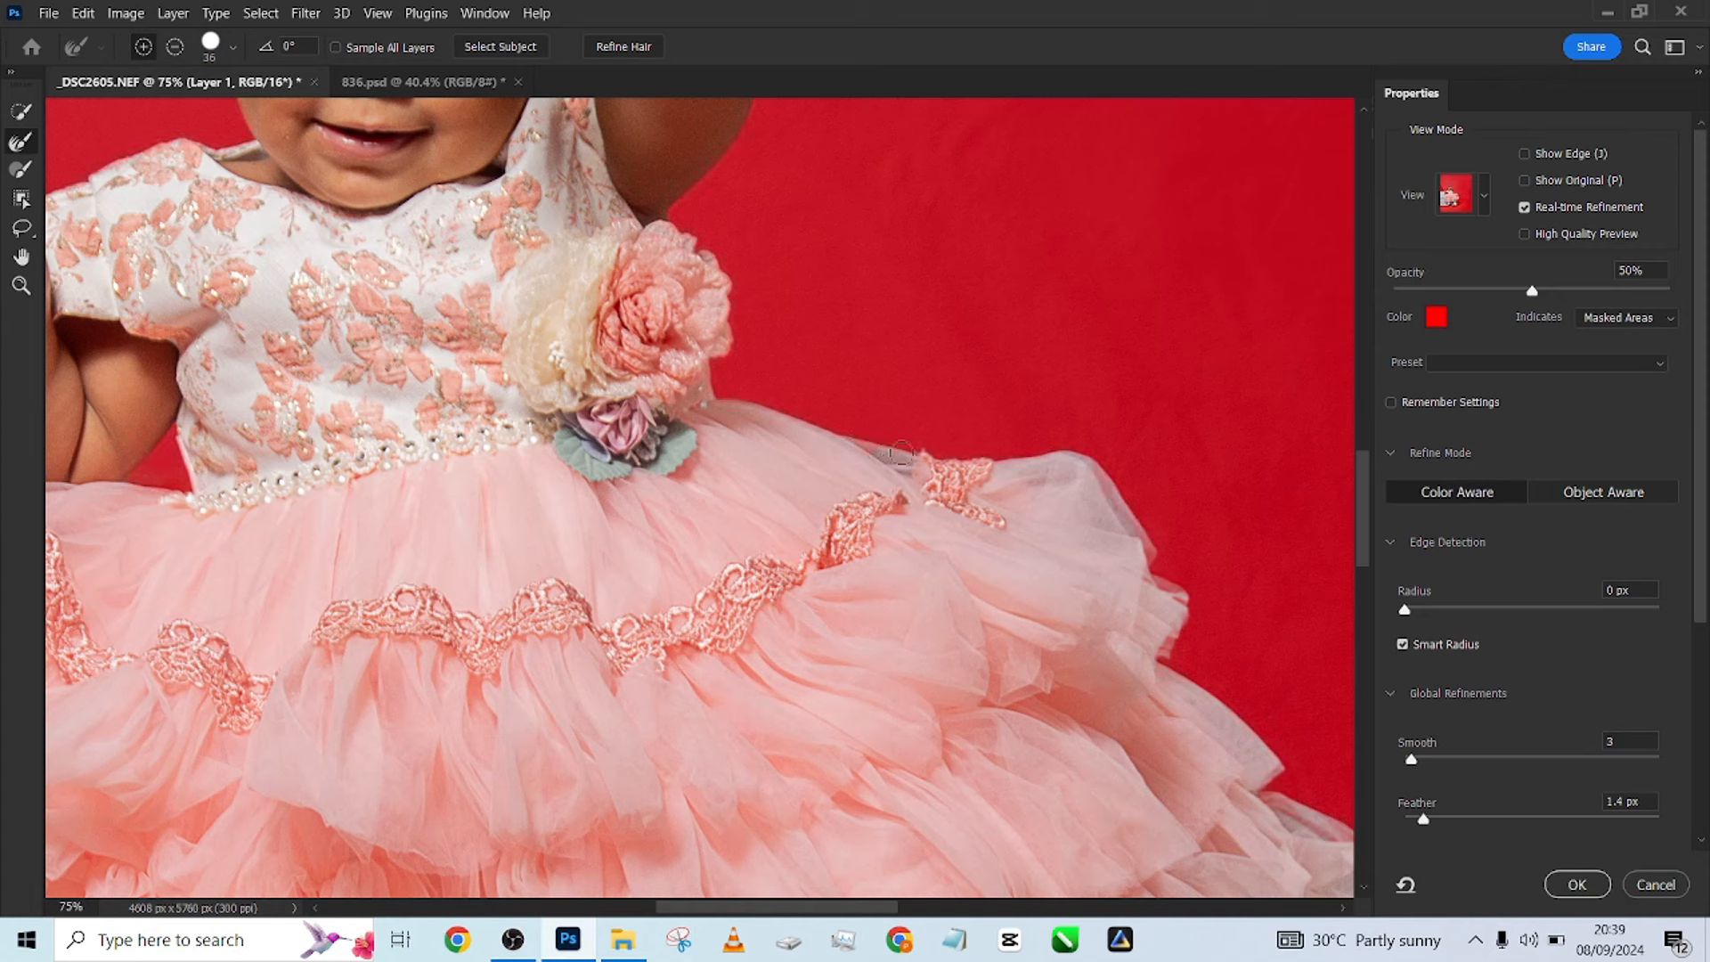
{"action": "left_click_drag", "start_coordinate": [1010, 453], "coordinate": [1102, 463]}
{"action": "left_click_drag", "start_coordinate": [1140, 521], "coordinate": [1155, 556]}
{"action": "scroll", "coordinate": [923, 411], "scroll_direction": "down", "scroll_amount": 2}
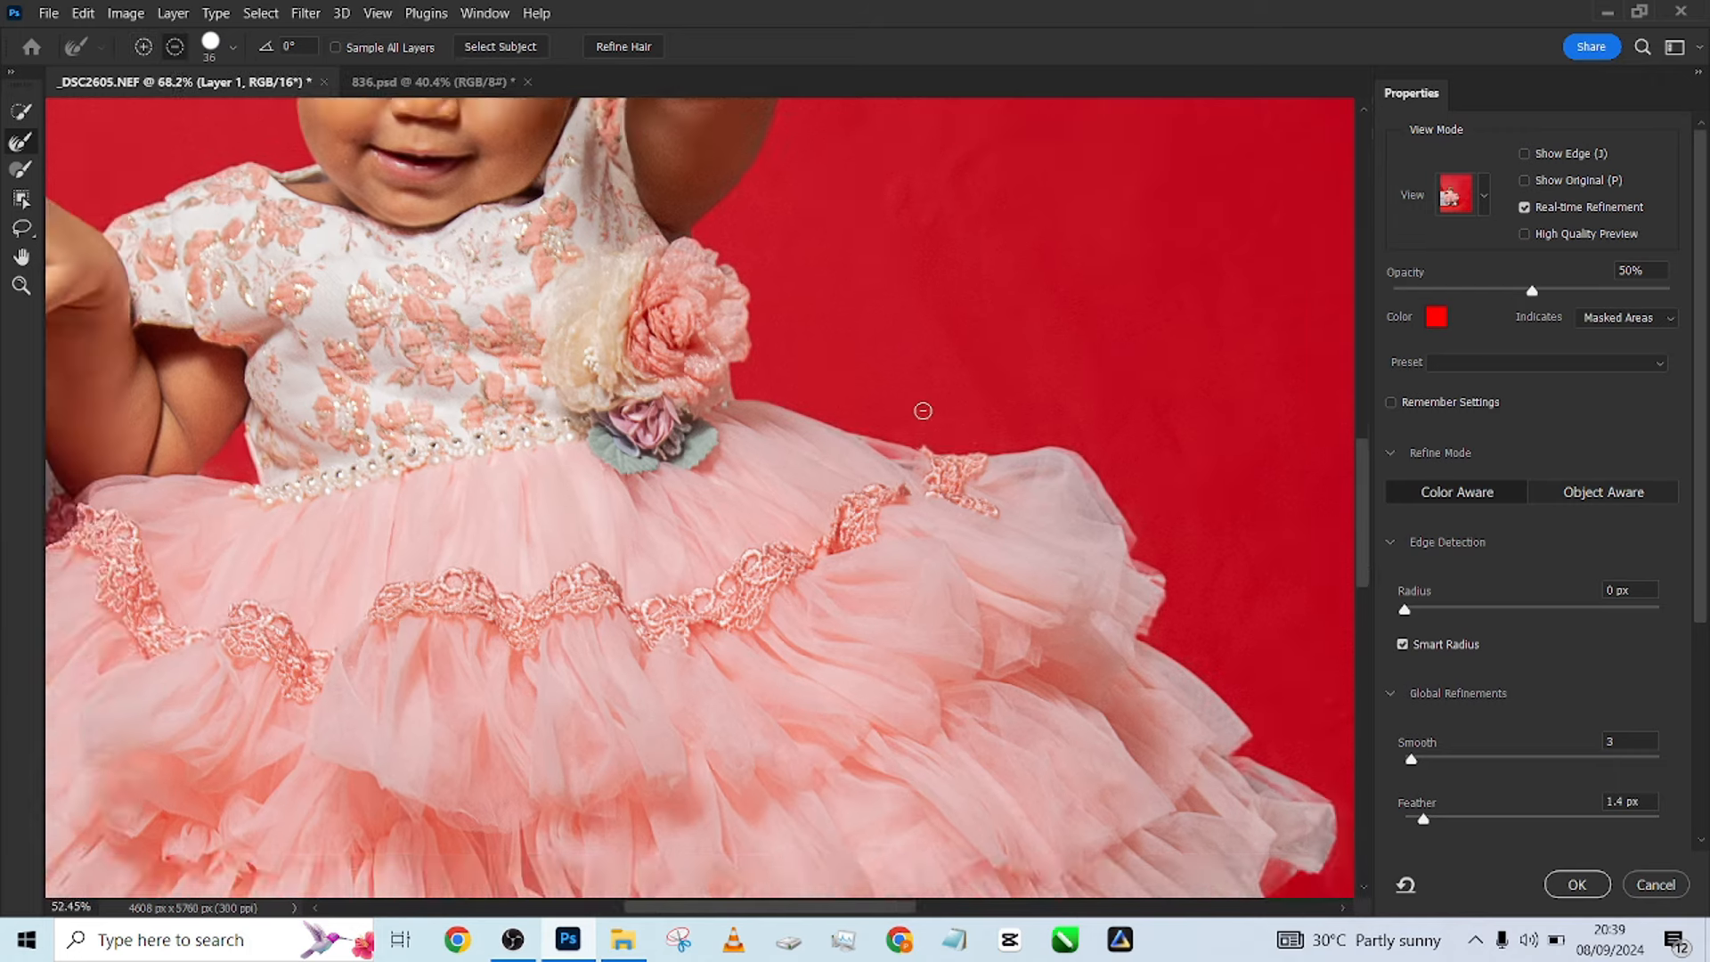
Output the refined cutout to a new layer with layer mask and compare it with Layer 1 shown and hidden.
{"action": "scroll", "coordinate": [923, 411], "scroll_direction": "down", "scroll_amount": 5}
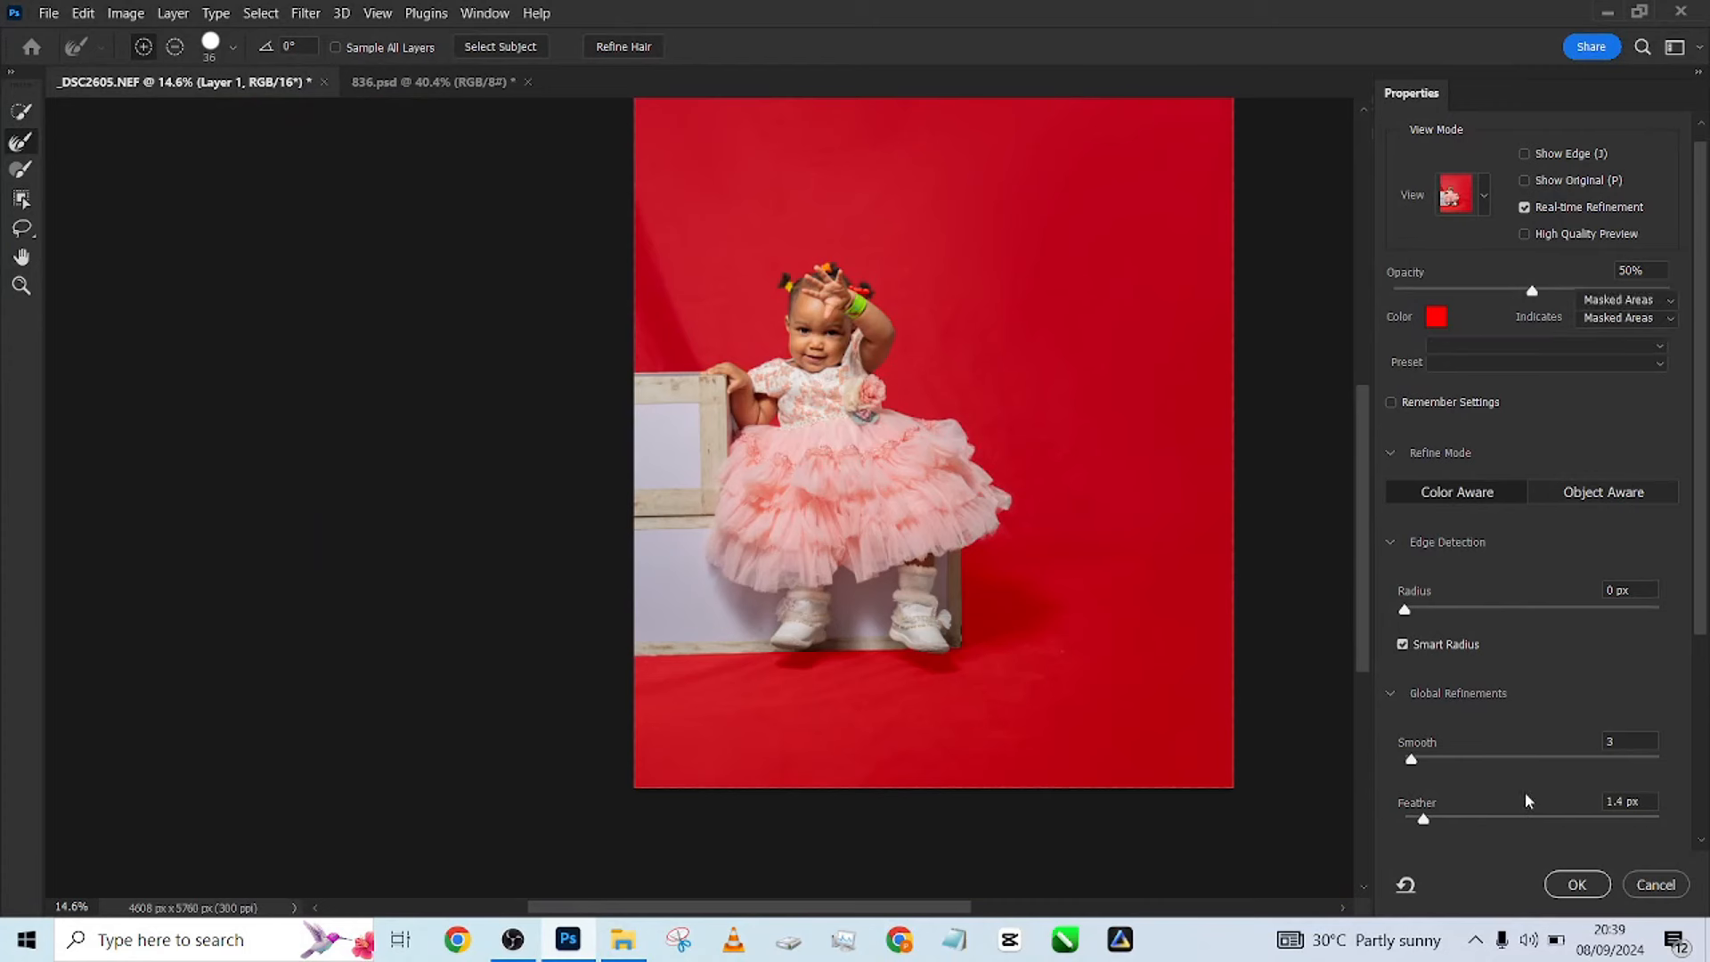
{"action": "scroll", "coordinate": [1525, 793], "scroll_direction": "down", "scroll_amount": 6}
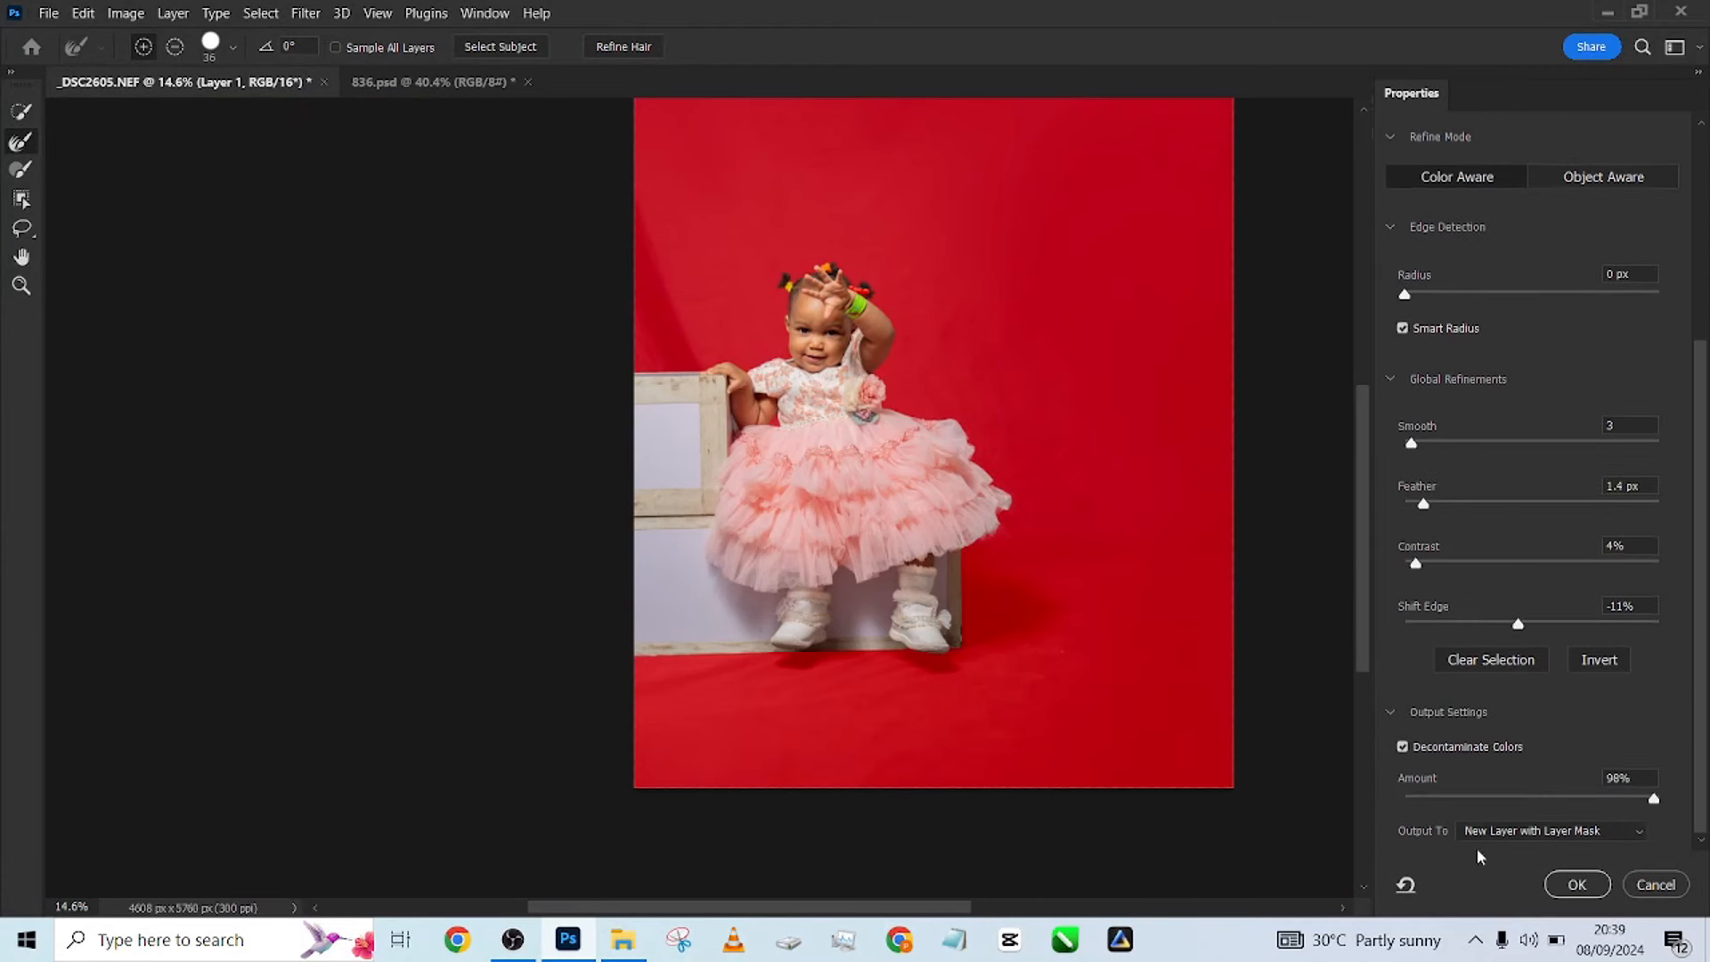
{"action": "left_click", "coordinate": [1575, 886]}
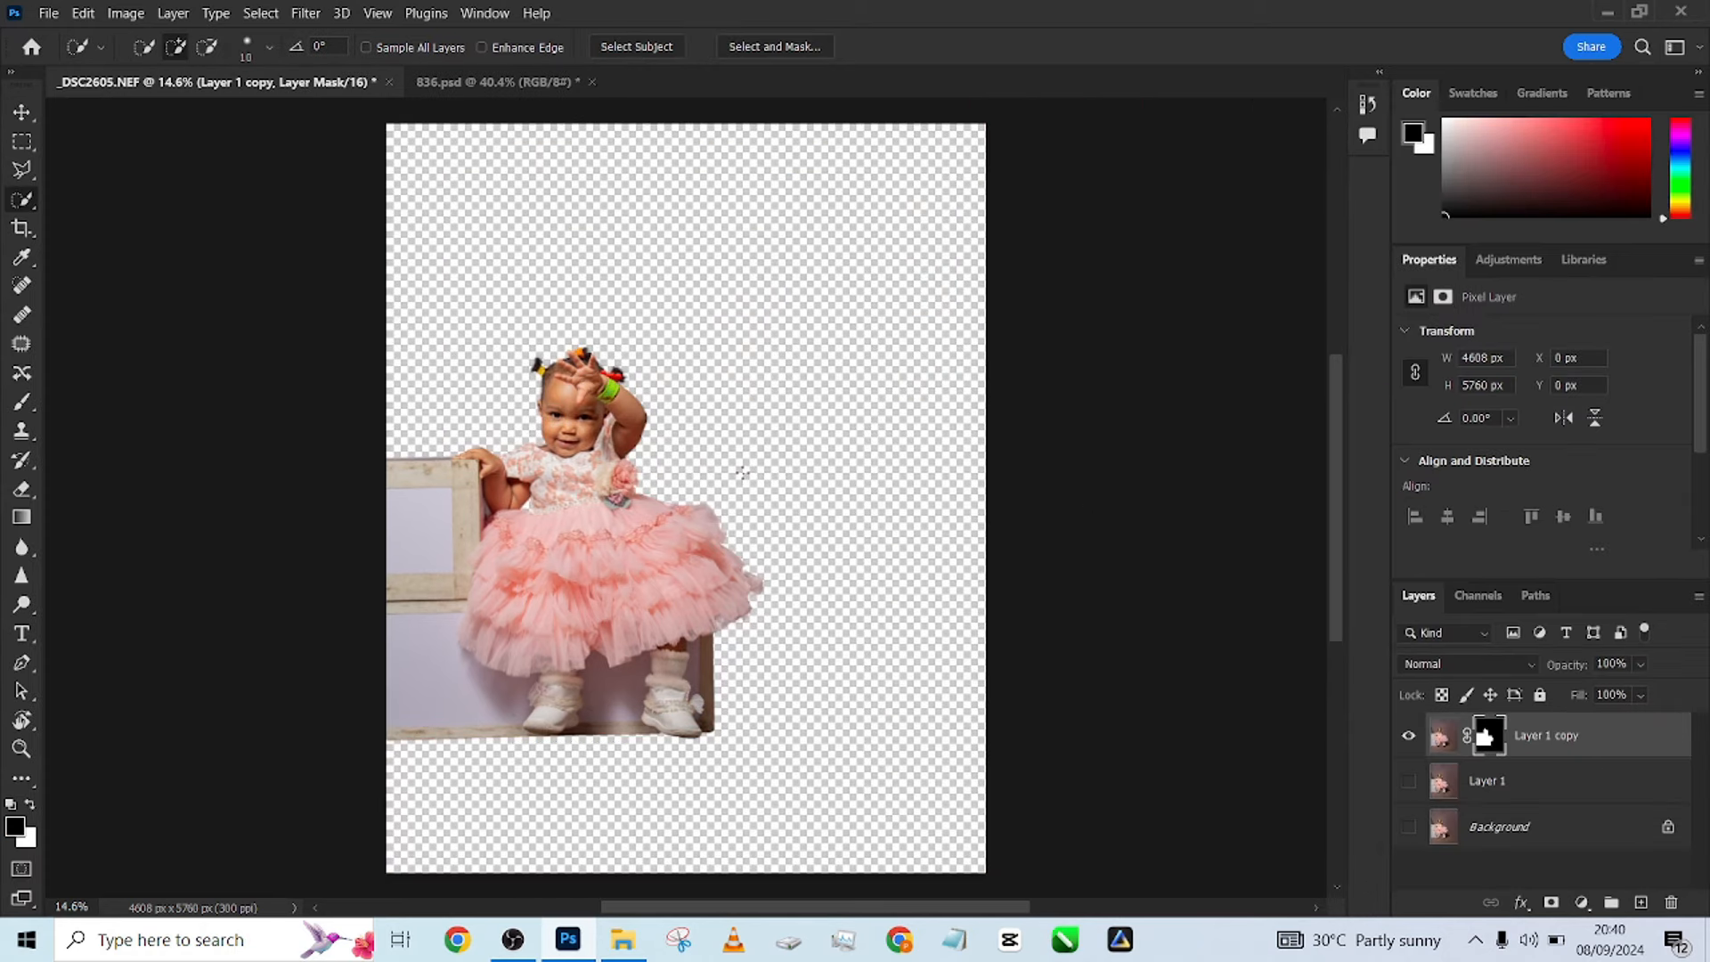
{"action": "left_click", "coordinate": [1407, 783]}
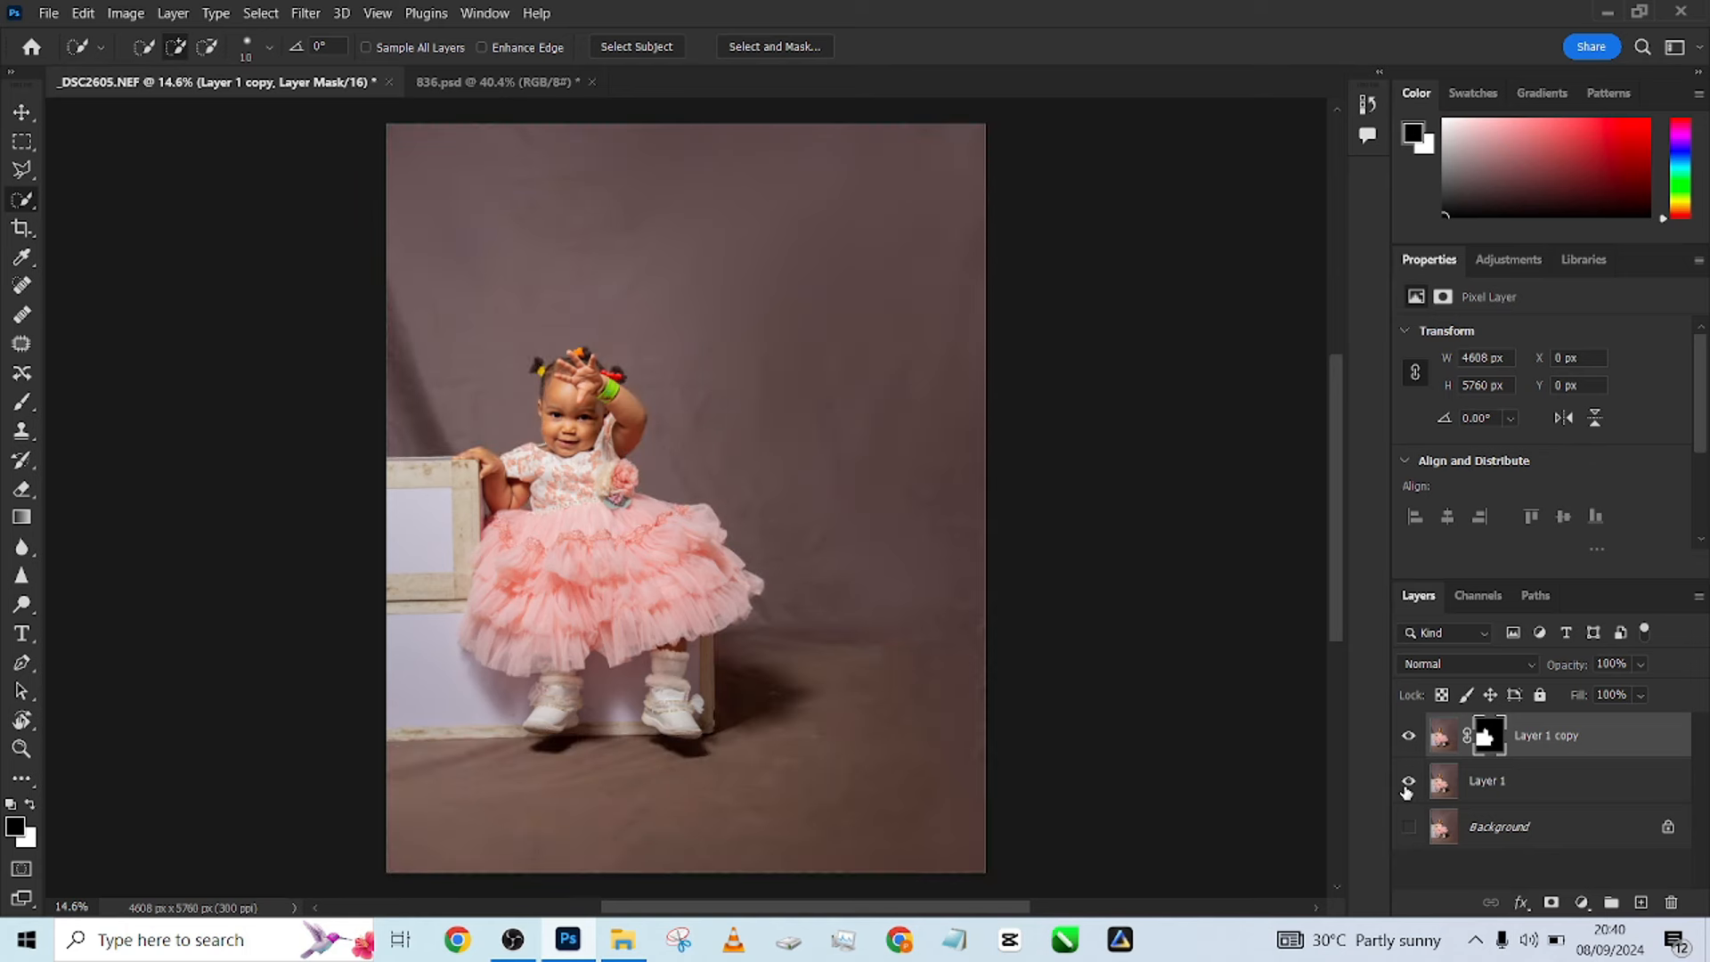
{"action": "left_click", "coordinate": [1408, 785]}
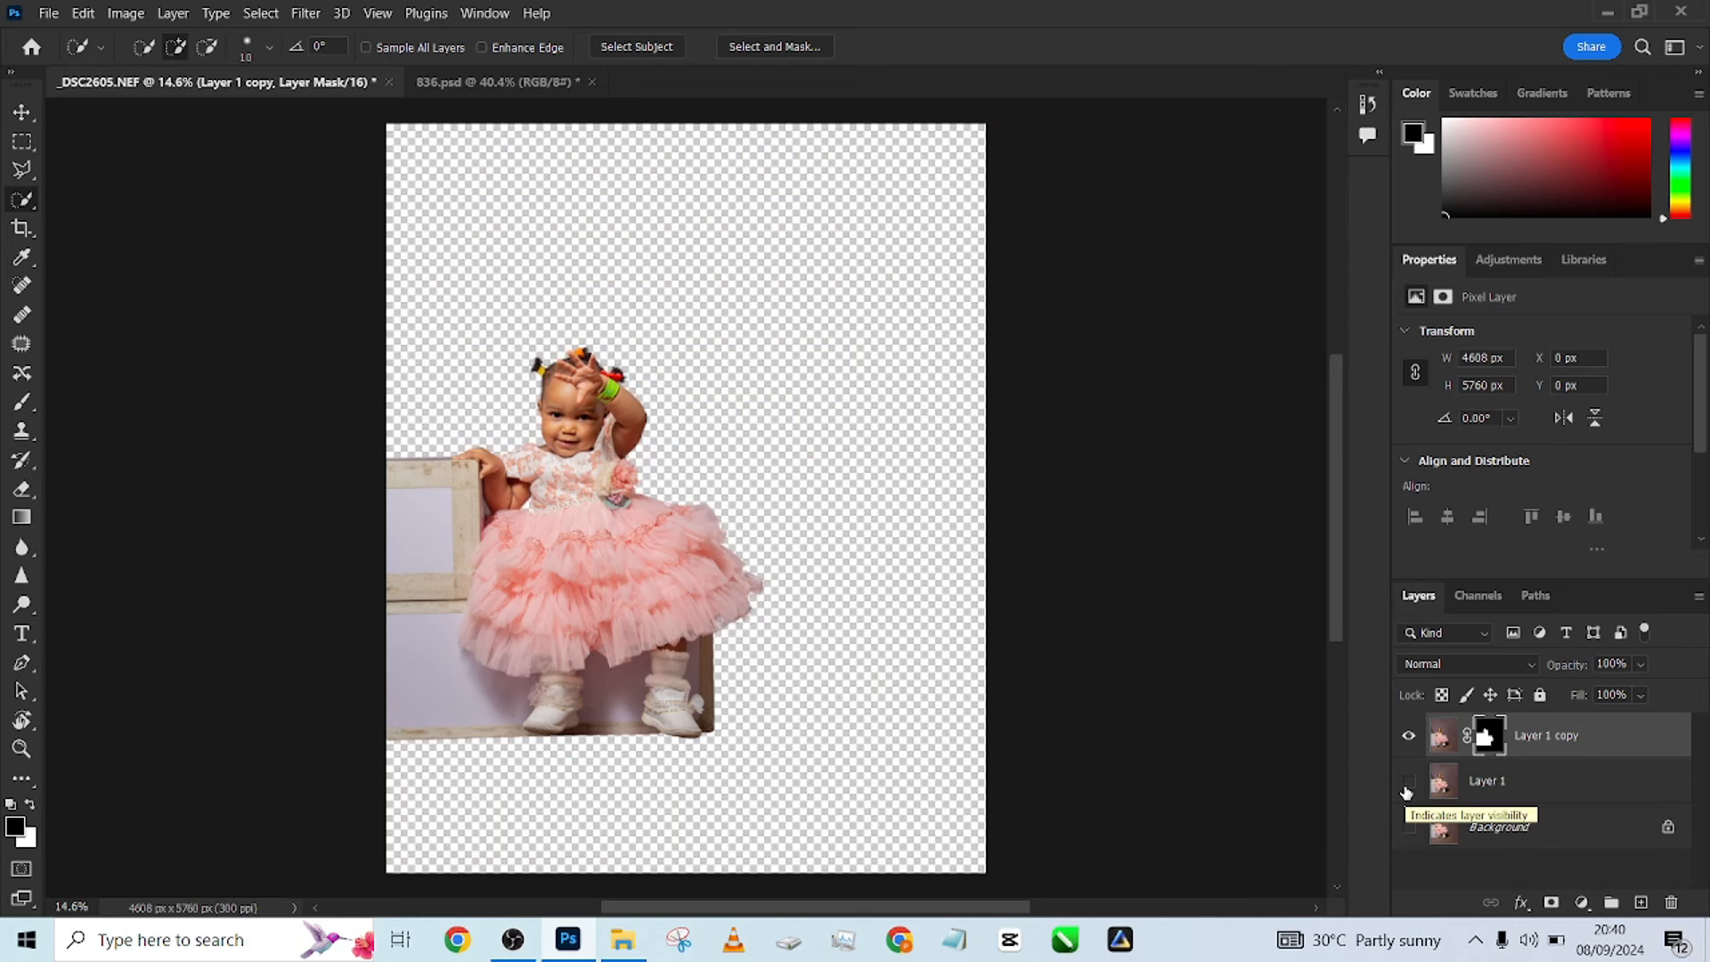
Add a Solid Color fill layer directly above Layer 1, beneath the masked cutout.
{"action": "left_click", "coordinate": [1578, 796]}
{"action": "left_click", "coordinate": [1581, 900]}
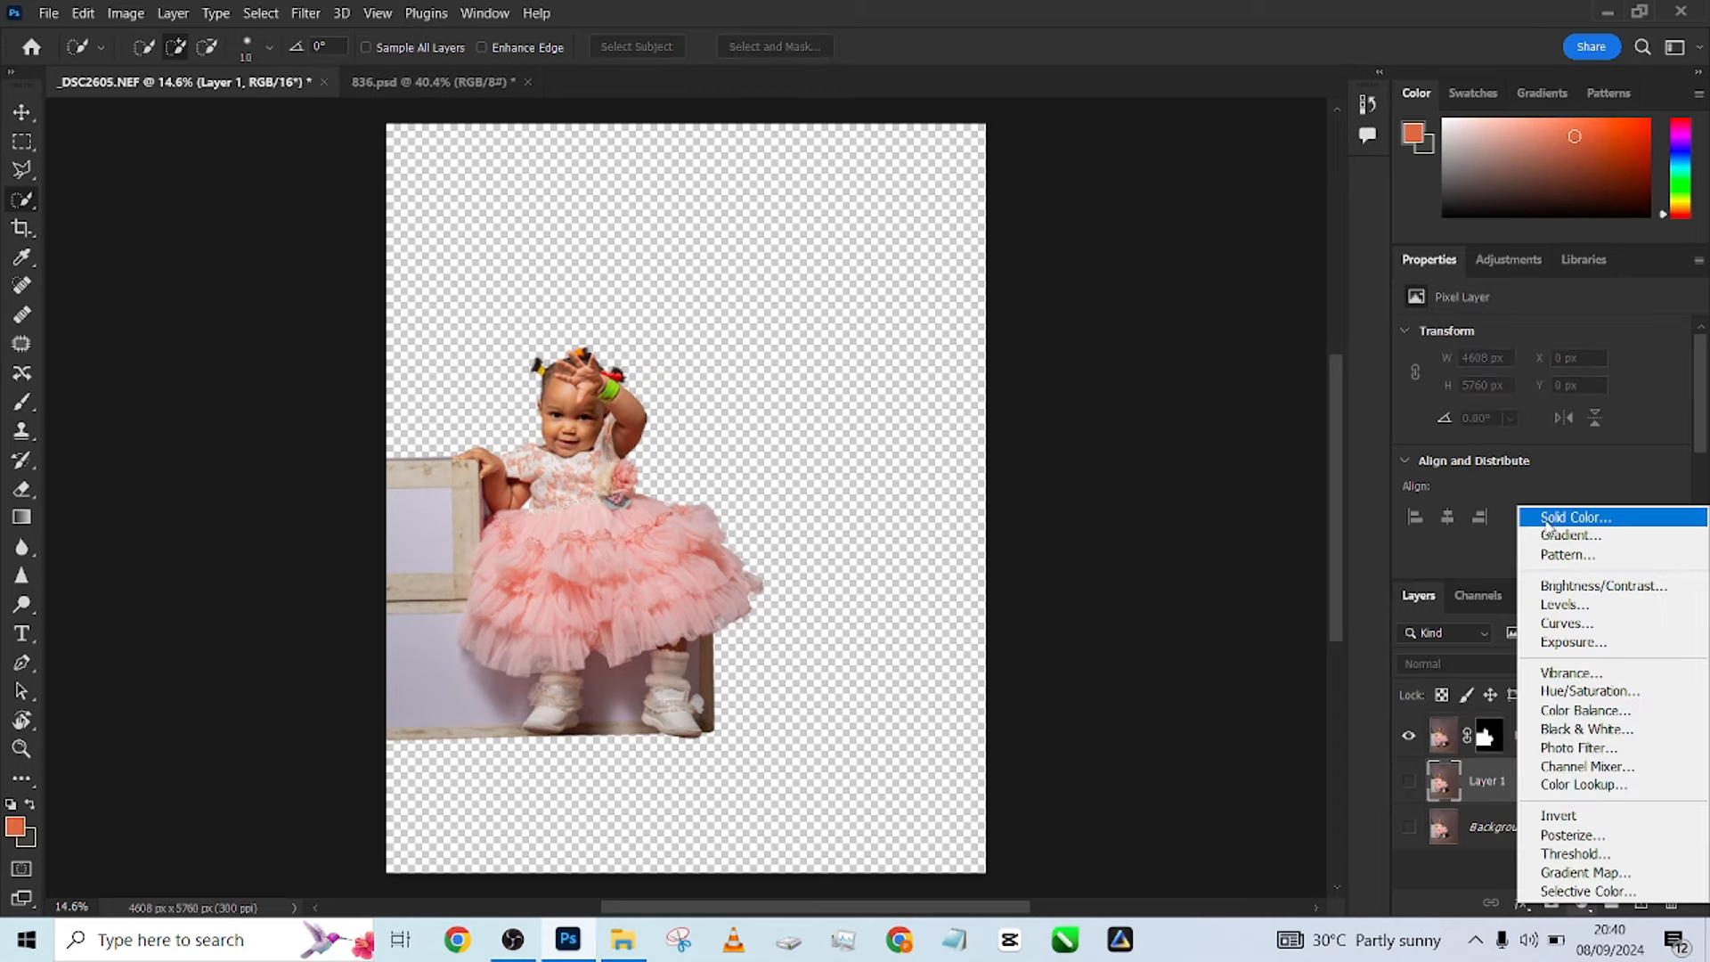
{"action": "left_click", "coordinate": [1550, 518]}
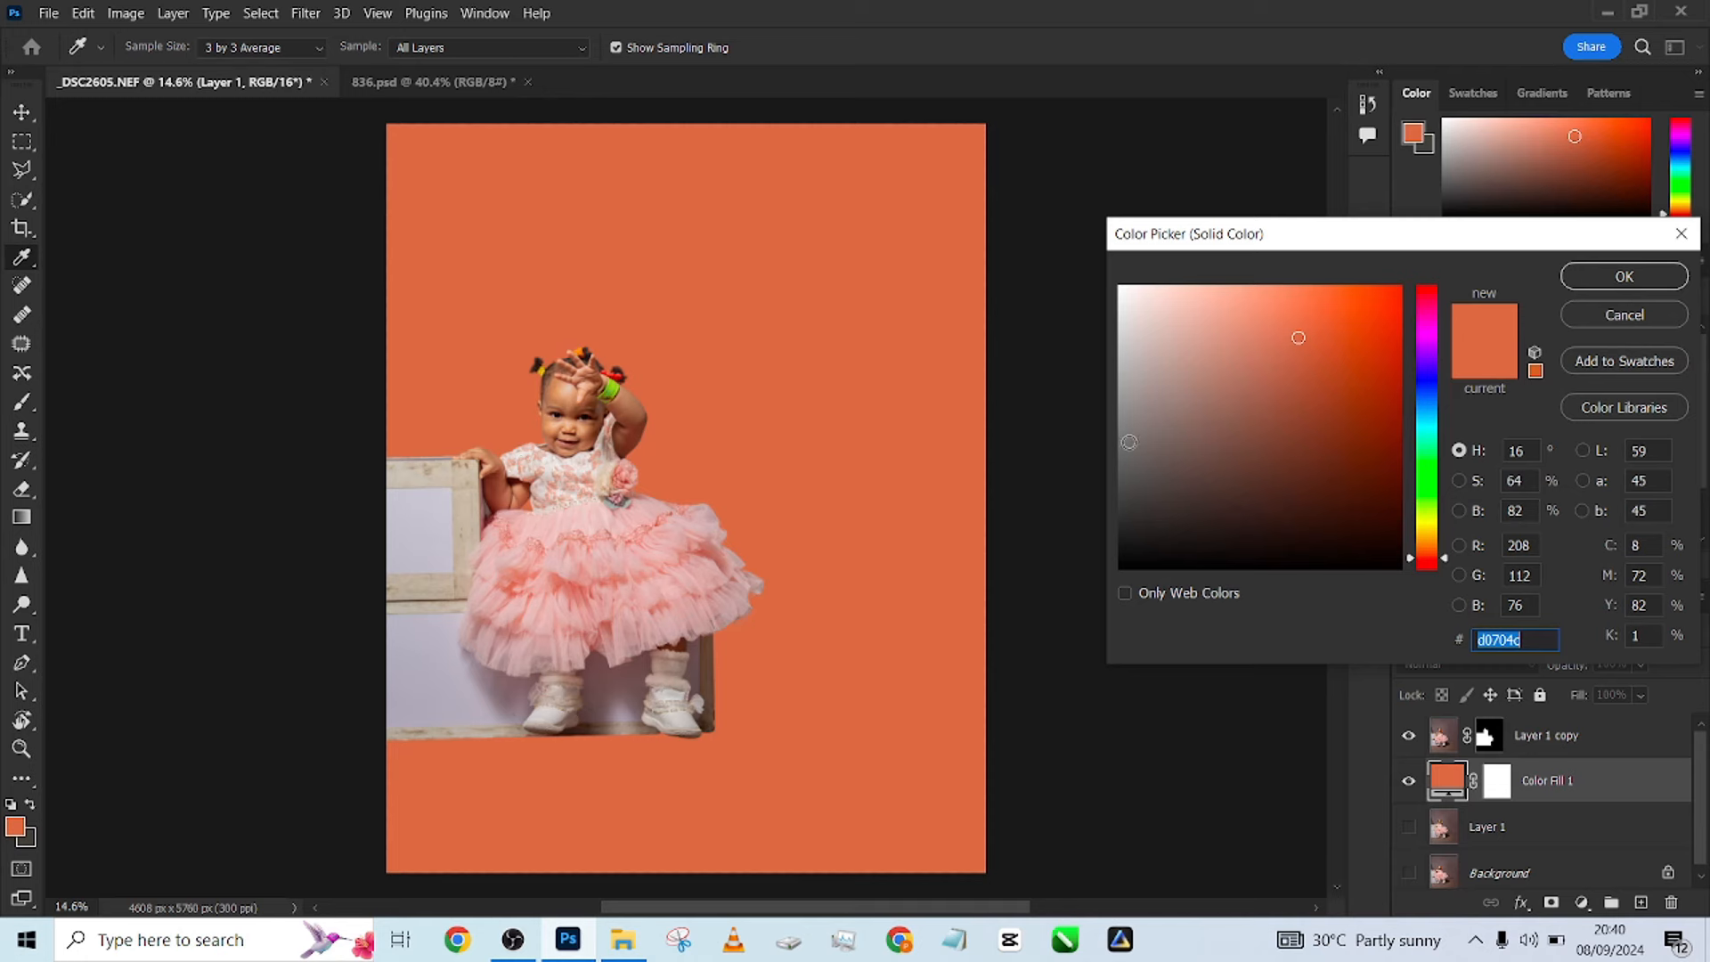
Try light grey dbdbdb as the fill colour and inspect the dress's cutout edge against it.
{"action": "left_click_drag", "start_coordinate": [1130, 335], "coordinate": [1092, 324]}
{"action": "key", "text": "ctrl+plus"}
{"action": "key", "text": "ctrl+plus"}
{"action": "key", "text": "ctrl+plus"}
{"action": "key", "text": "ctrl+plus"}
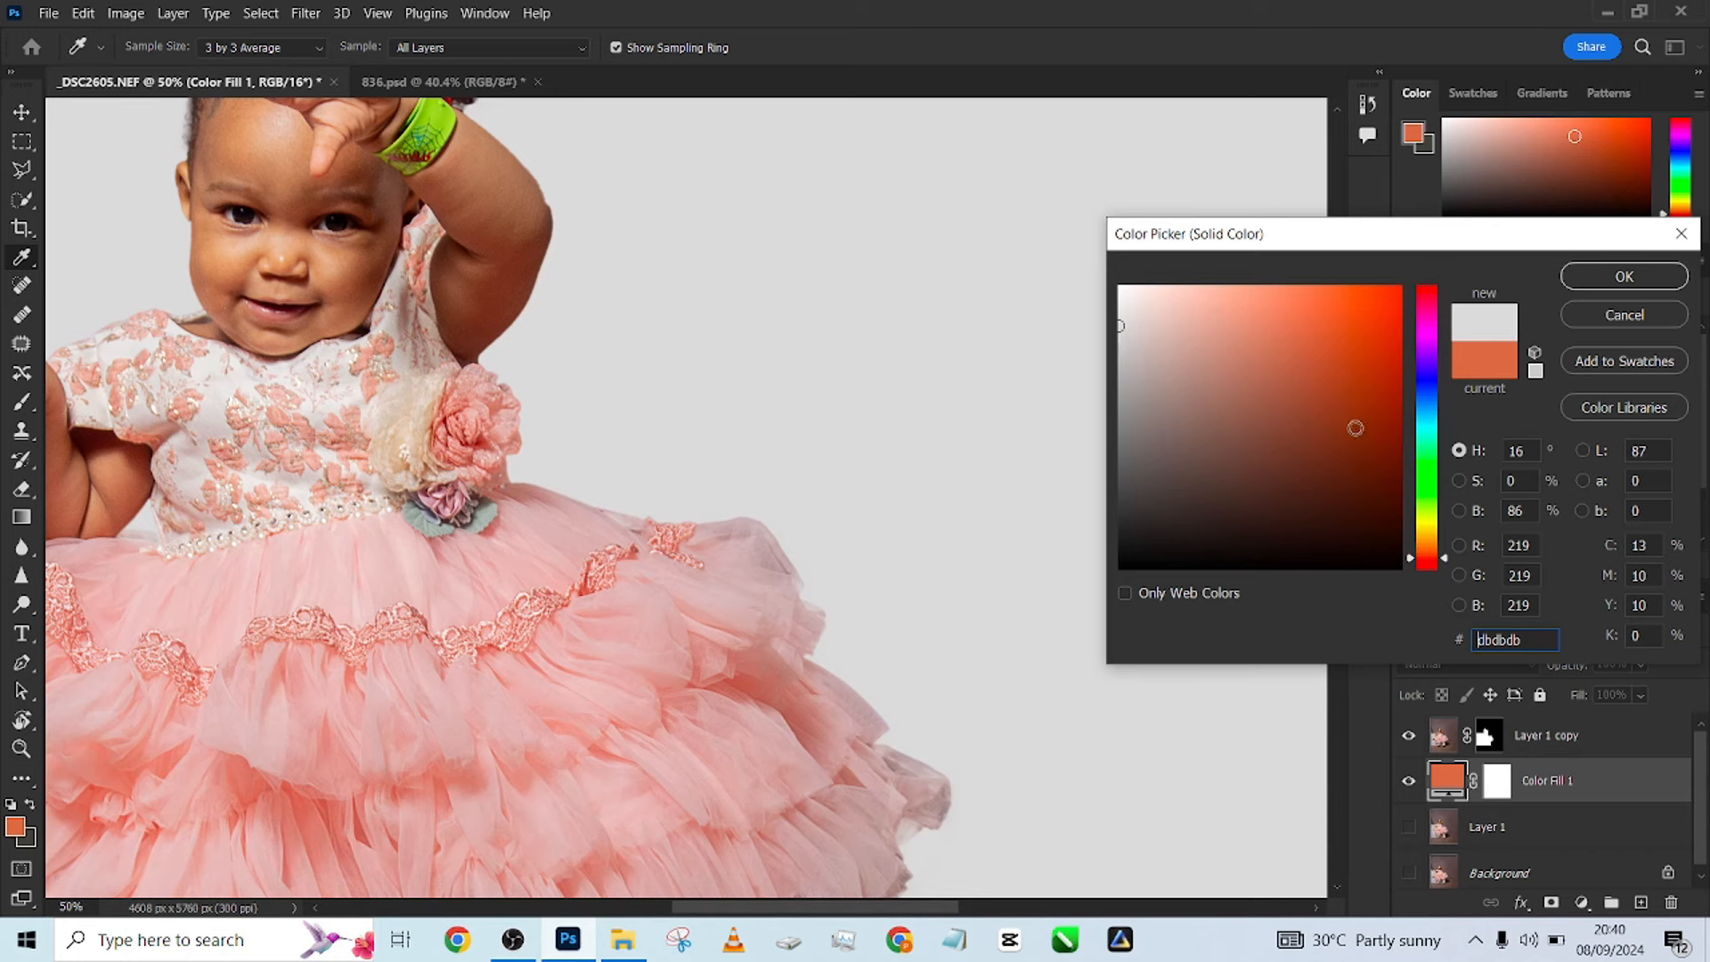
Try the teal fill colours 006270 and 19697d, checking the dress edge and whole figure against them.
{"action": "mouse_move", "coordinate": [1395, 417]}
{"action": "left_mouse_down"}
{"action": "mouse_move", "coordinate": [1354, 534]}
{"action": "mouse_move", "coordinate": [1244, 431]}
{"action": "mouse_move", "coordinate": [1390, 303]}
{"action": "mouse_move", "coordinate": [1310, 509]}
{"action": "mouse_move", "coordinate": [1312, 559]}
{"action": "mouse_move", "coordinate": [1340, 493]}
{"action": "mouse_move", "coordinate": [1399, 445]}
{"action": "left_mouse_up"}
{"action": "left_click_drag", "start_coordinate": [827, 634], "coordinate": [798, 331]}
{"action": "left_click_drag", "start_coordinate": [1447, 566], "coordinate": [1500, 419]}
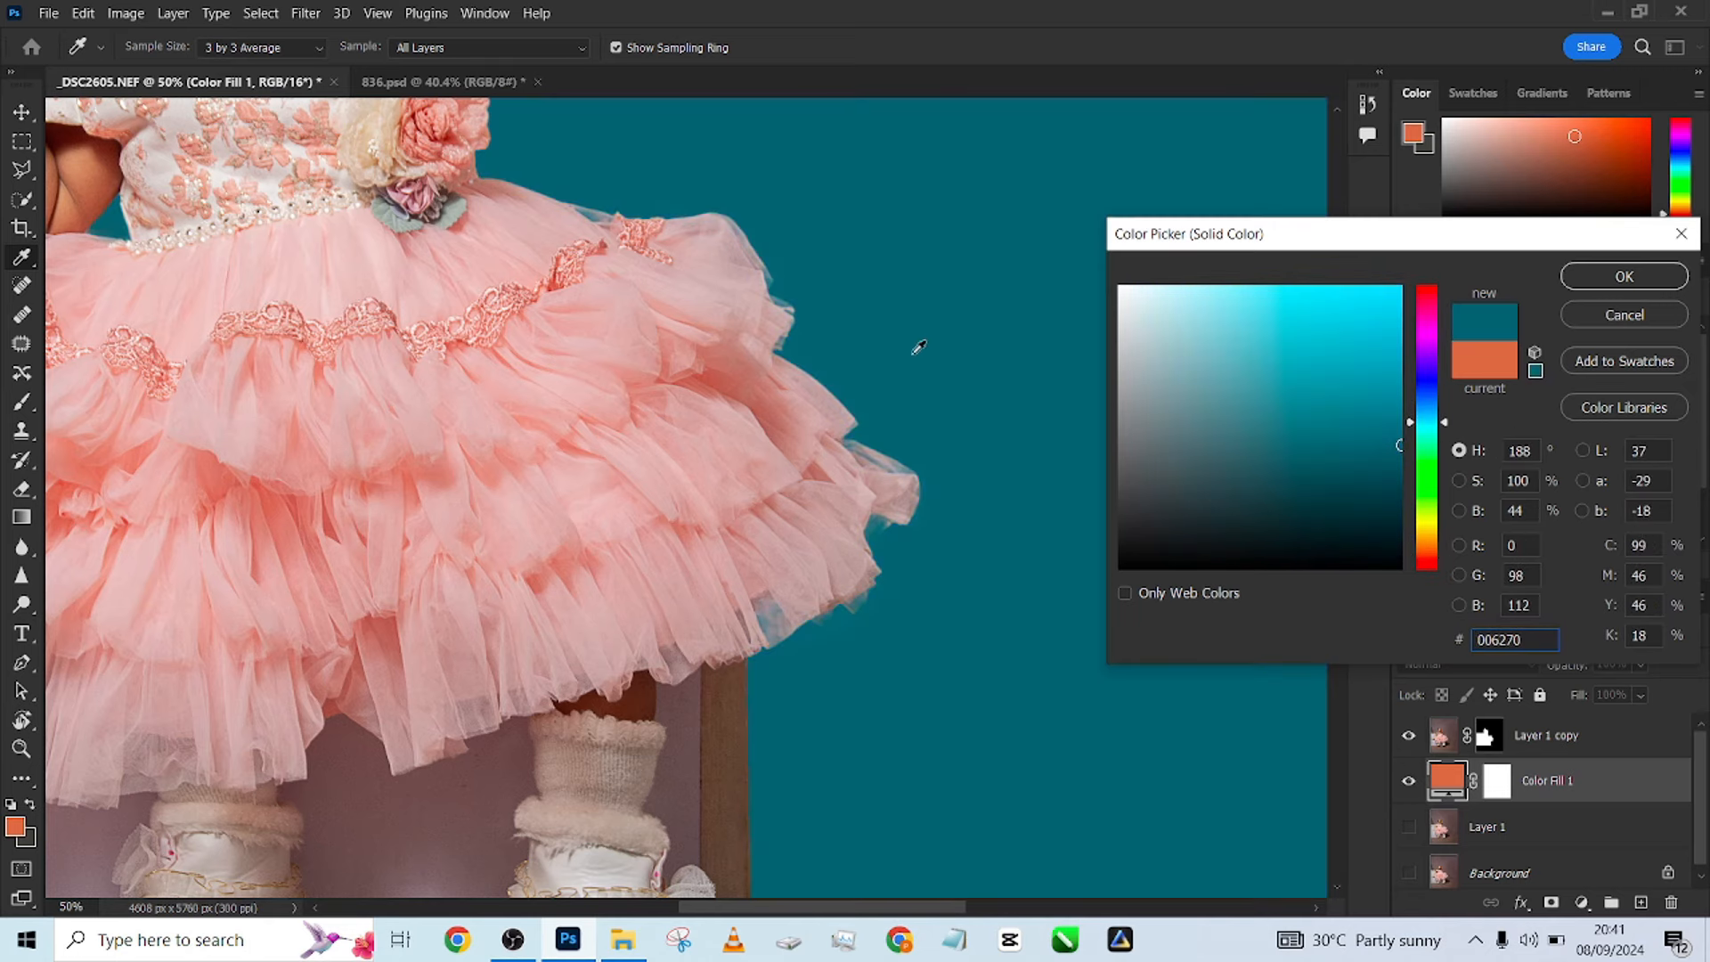
{"action": "key", "text": "ctrl+minus"}
{"action": "key", "text": "ctrl+minus"}
{"action": "key", "text": "ctrl+minus"}
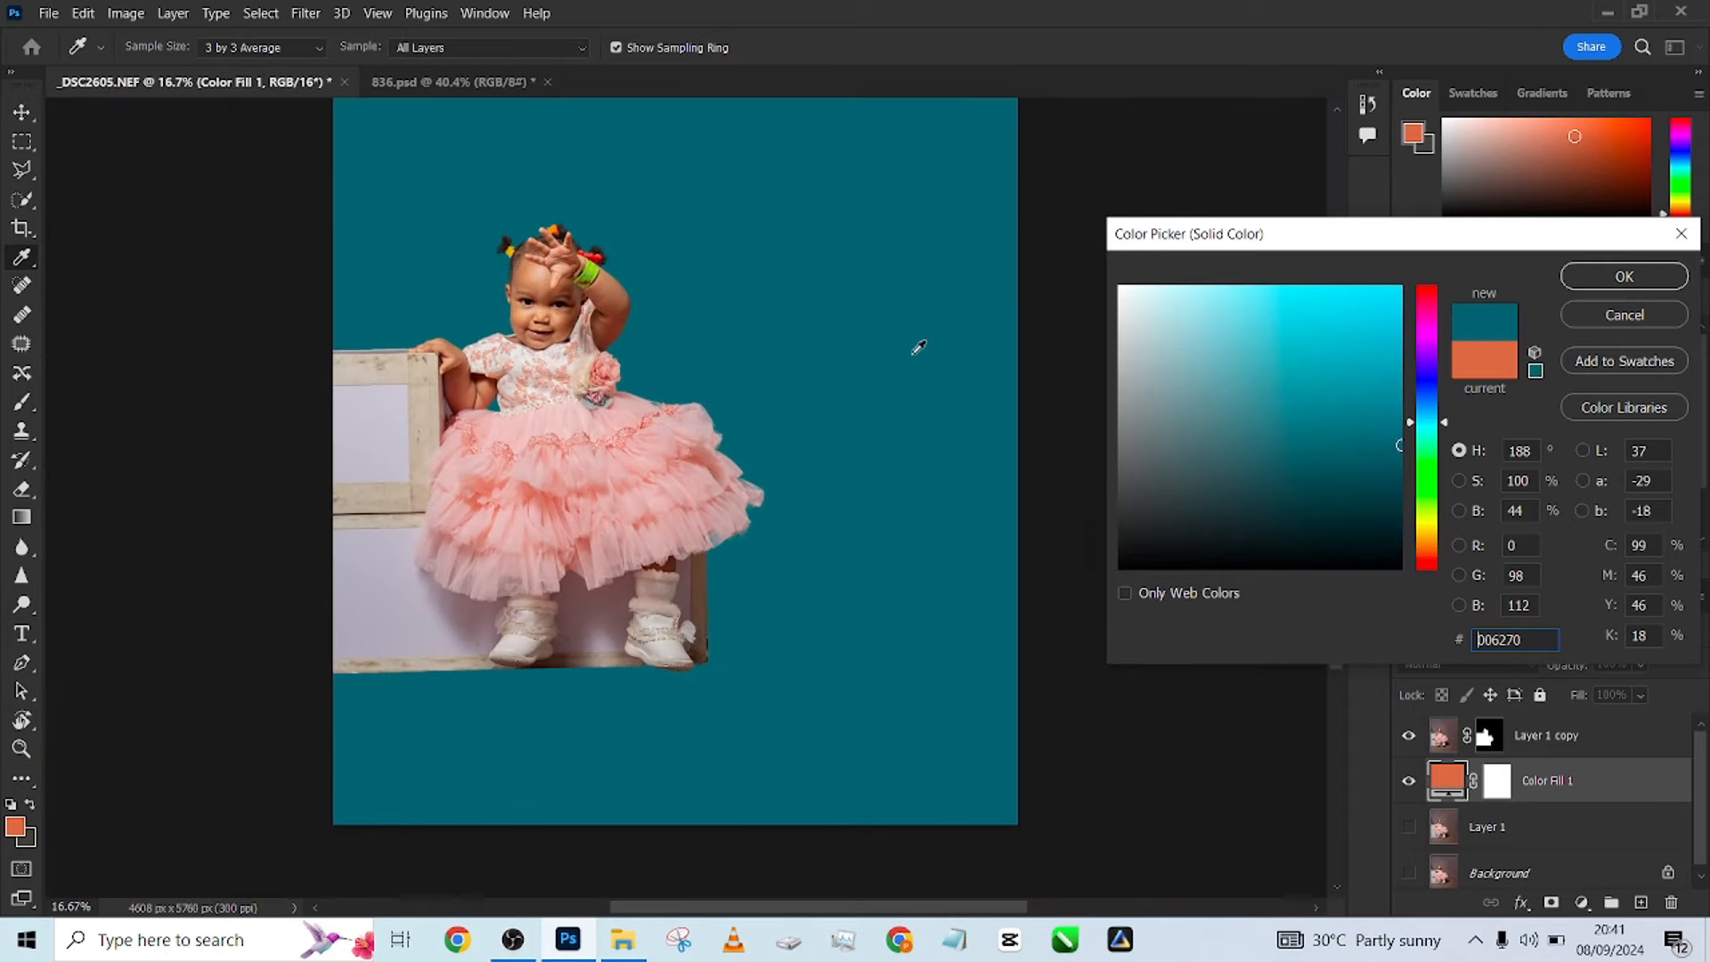
{"action": "left_click_drag", "start_coordinate": [890, 413], "coordinate": [895, 438]}
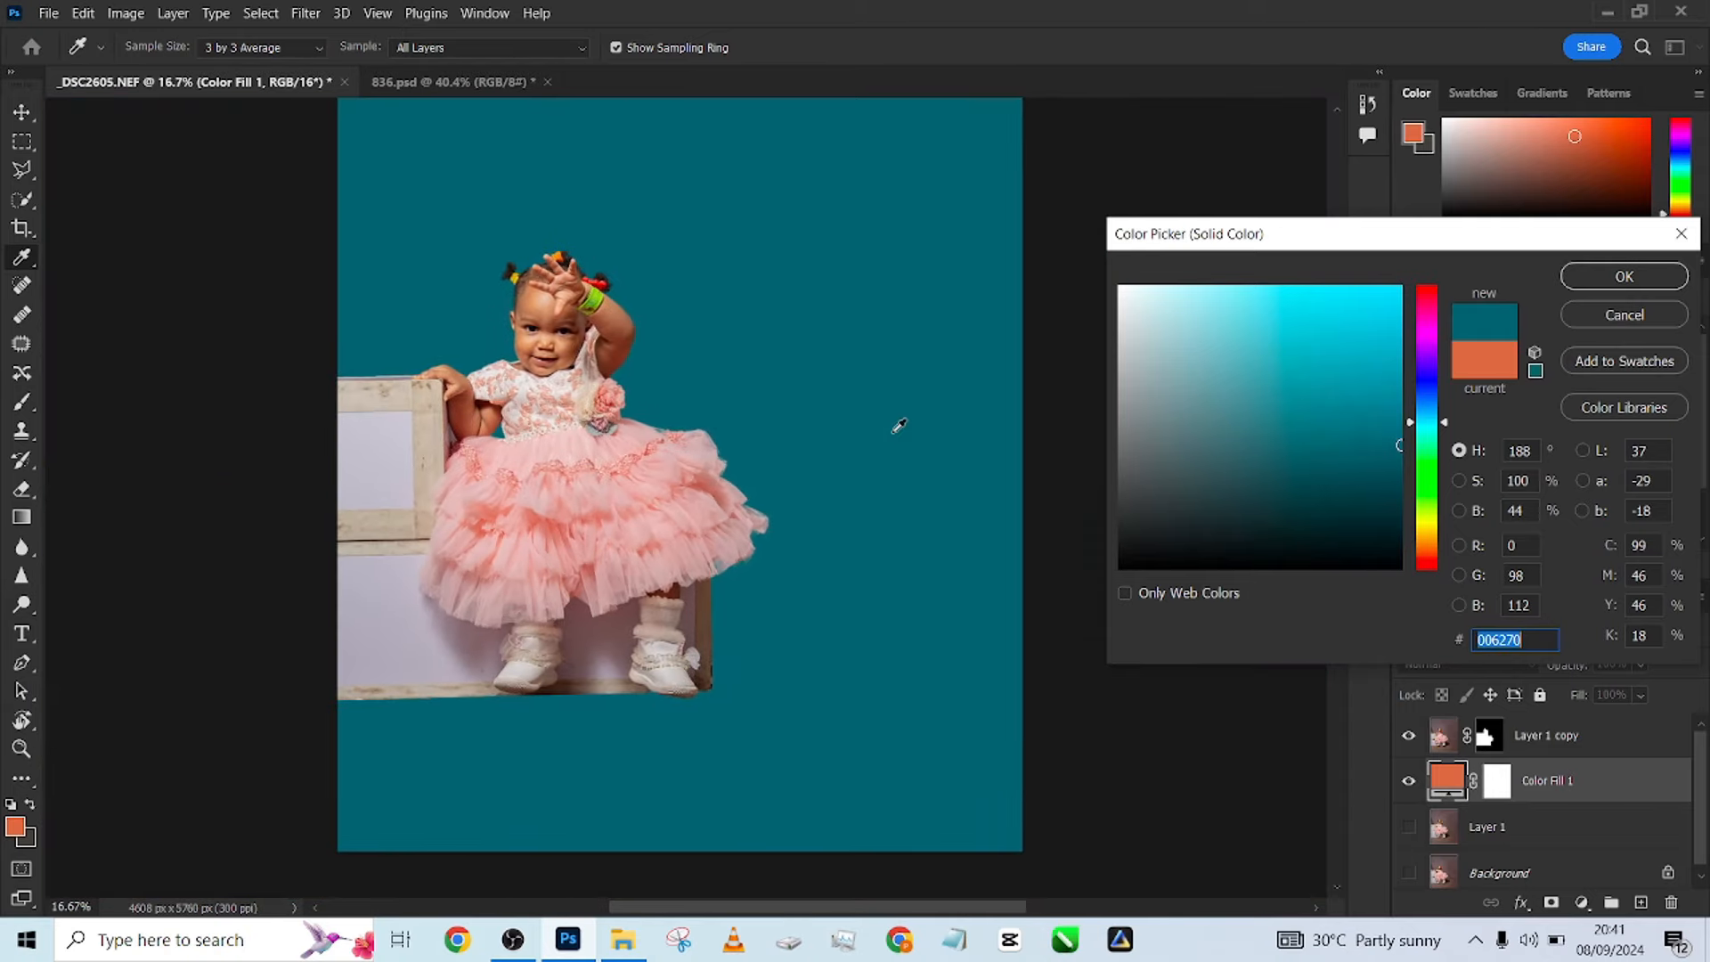
{"action": "key", "text": "ctrl+minus"}
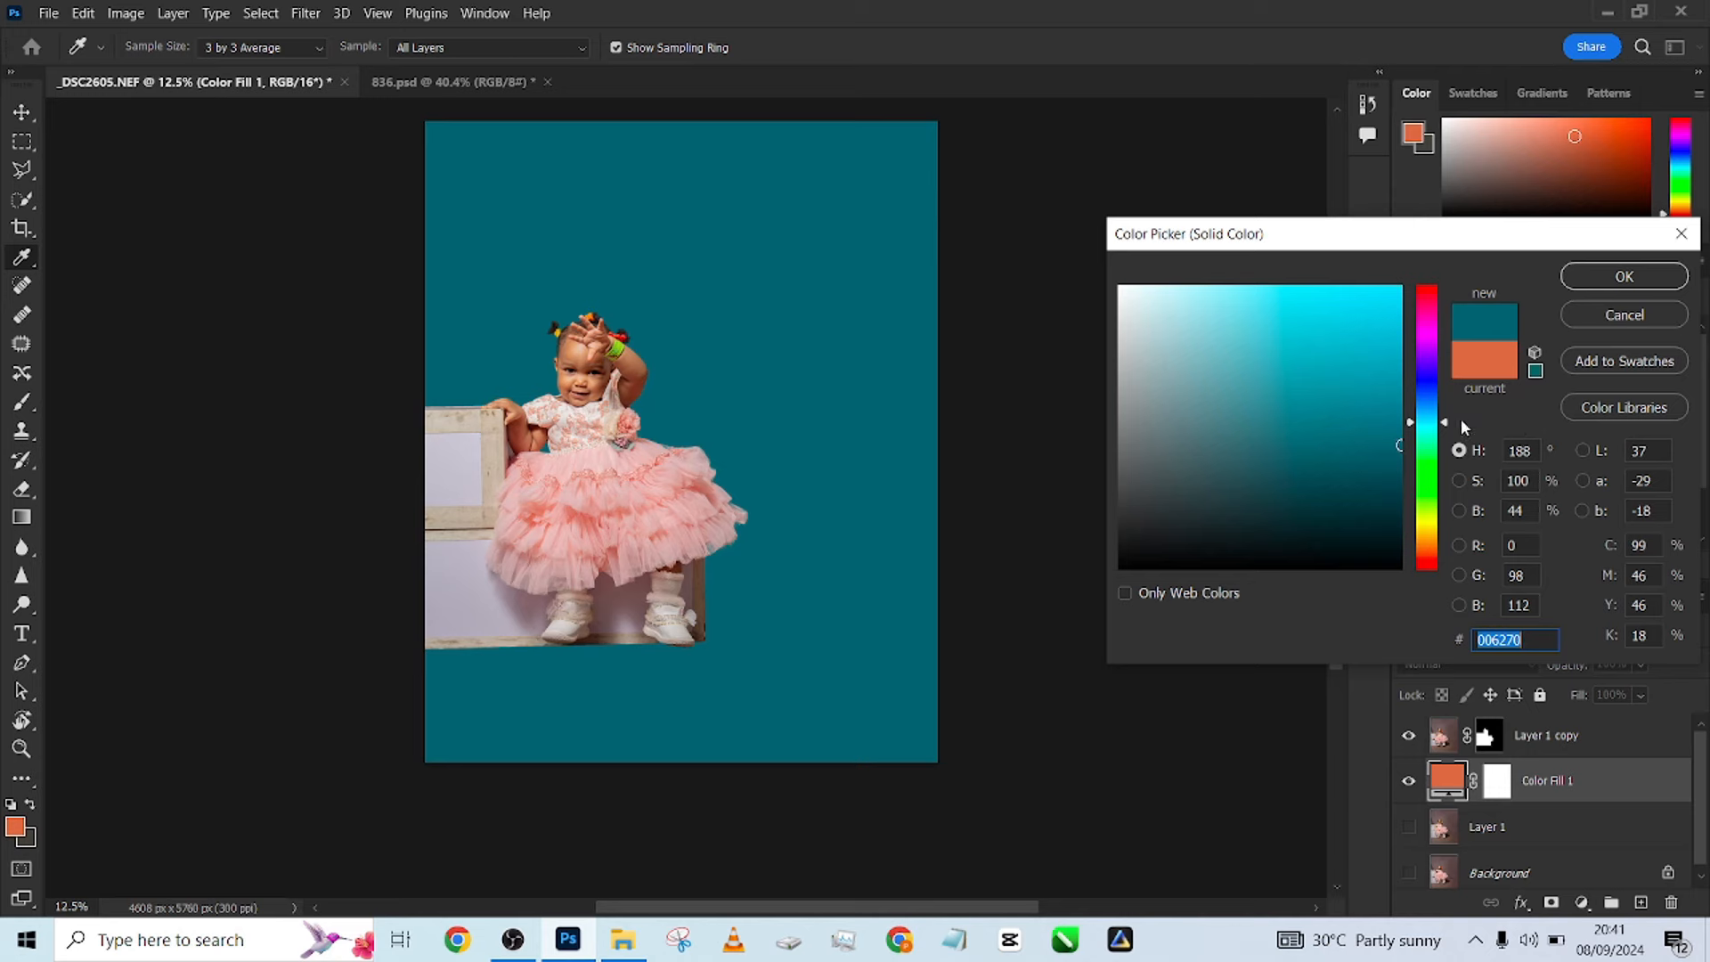
{"action": "left_click_drag", "start_coordinate": [1461, 419], "coordinate": [1512, 449]}
{"action": "mouse_move", "coordinate": [1374, 439]}
{"action": "left_mouse_down"}
{"action": "mouse_move", "coordinate": [1142, 449]}
{"action": "mouse_move", "coordinate": [1218, 406]}
{"action": "mouse_move", "coordinate": [1109, 445]}
{"action": "mouse_move", "coordinate": [1097, 330]}
{"action": "mouse_move", "coordinate": [1340, 331]}
{"action": "mouse_move", "coordinate": [1360, 357]}
{"action": "mouse_move", "coordinate": [1359, 595]}
{"action": "mouse_move", "coordinate": [1329, 547]}
{"action": "mouse_move", "coordinate": [1164, 457]}
{"action": "mouse_move", "coordinate": [1359, 436]}
{"action": "mouse_move", "coordinate": [1345, 430]}
{"action": "left_mouse_up"}
{"action": "left_click_drag", "start_coordinate": [1450, 451], "coordinate": [1450, 415]}
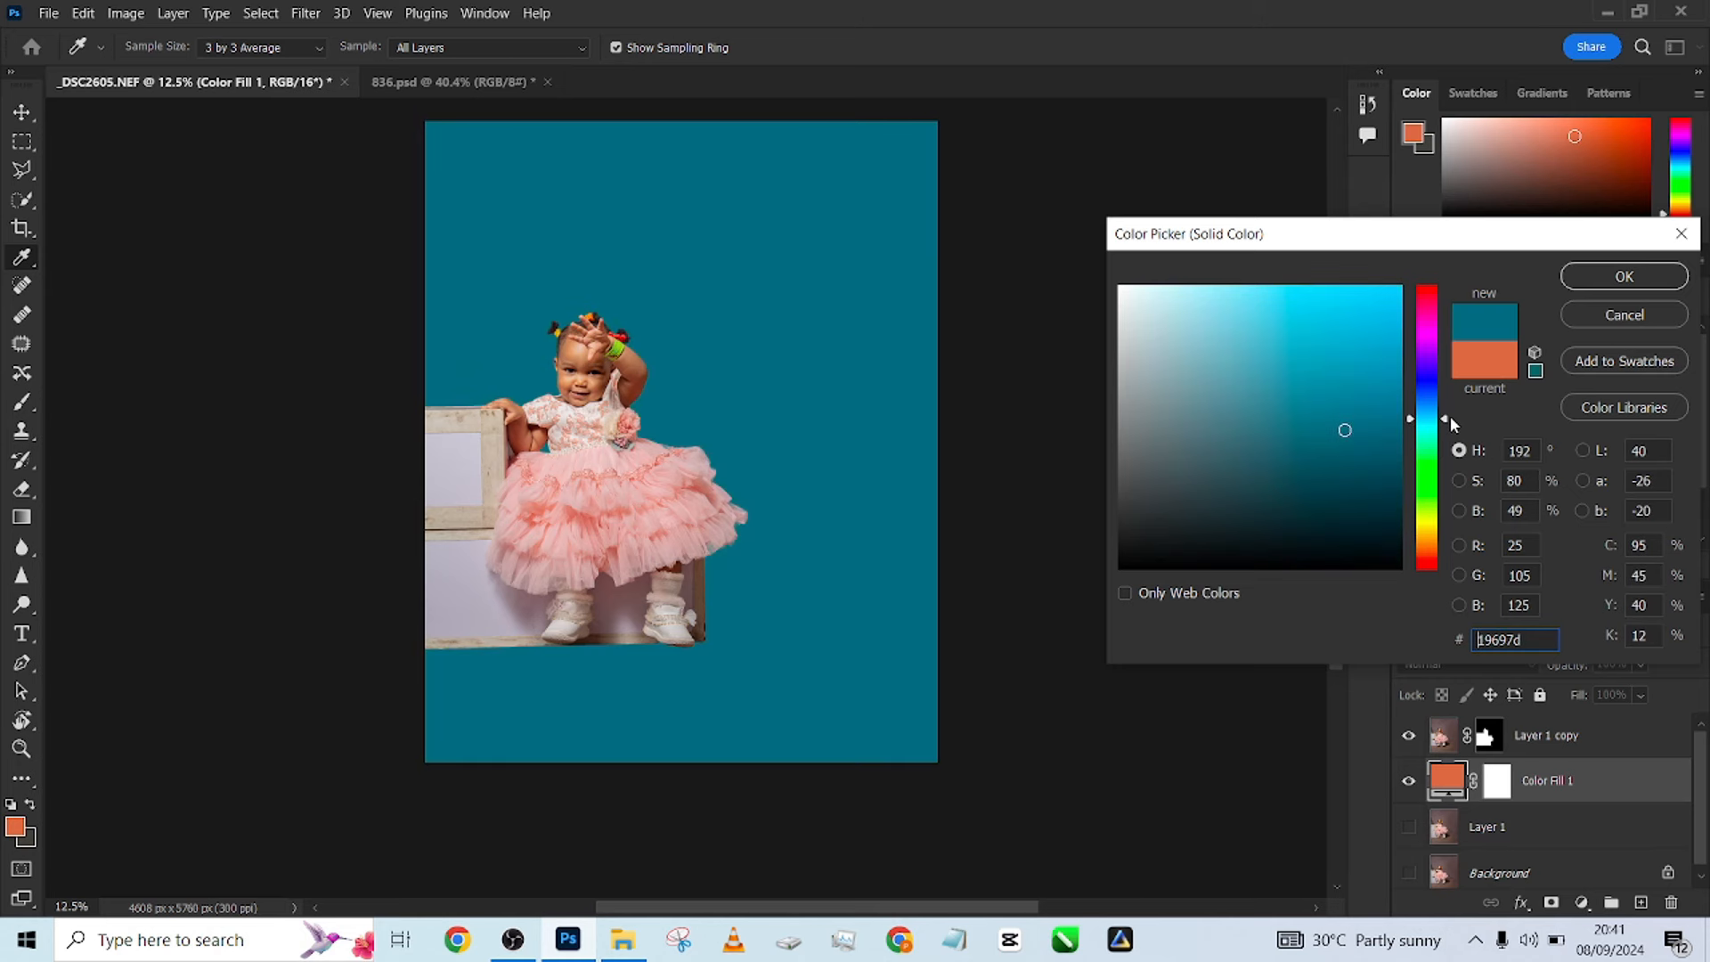
Set the solid fill colour to neutral grey b4b4b4 and apply it.
{"action": "left_click_drag", "start_coordinate": [1340, 430], "coordinate": [1119, 369]}
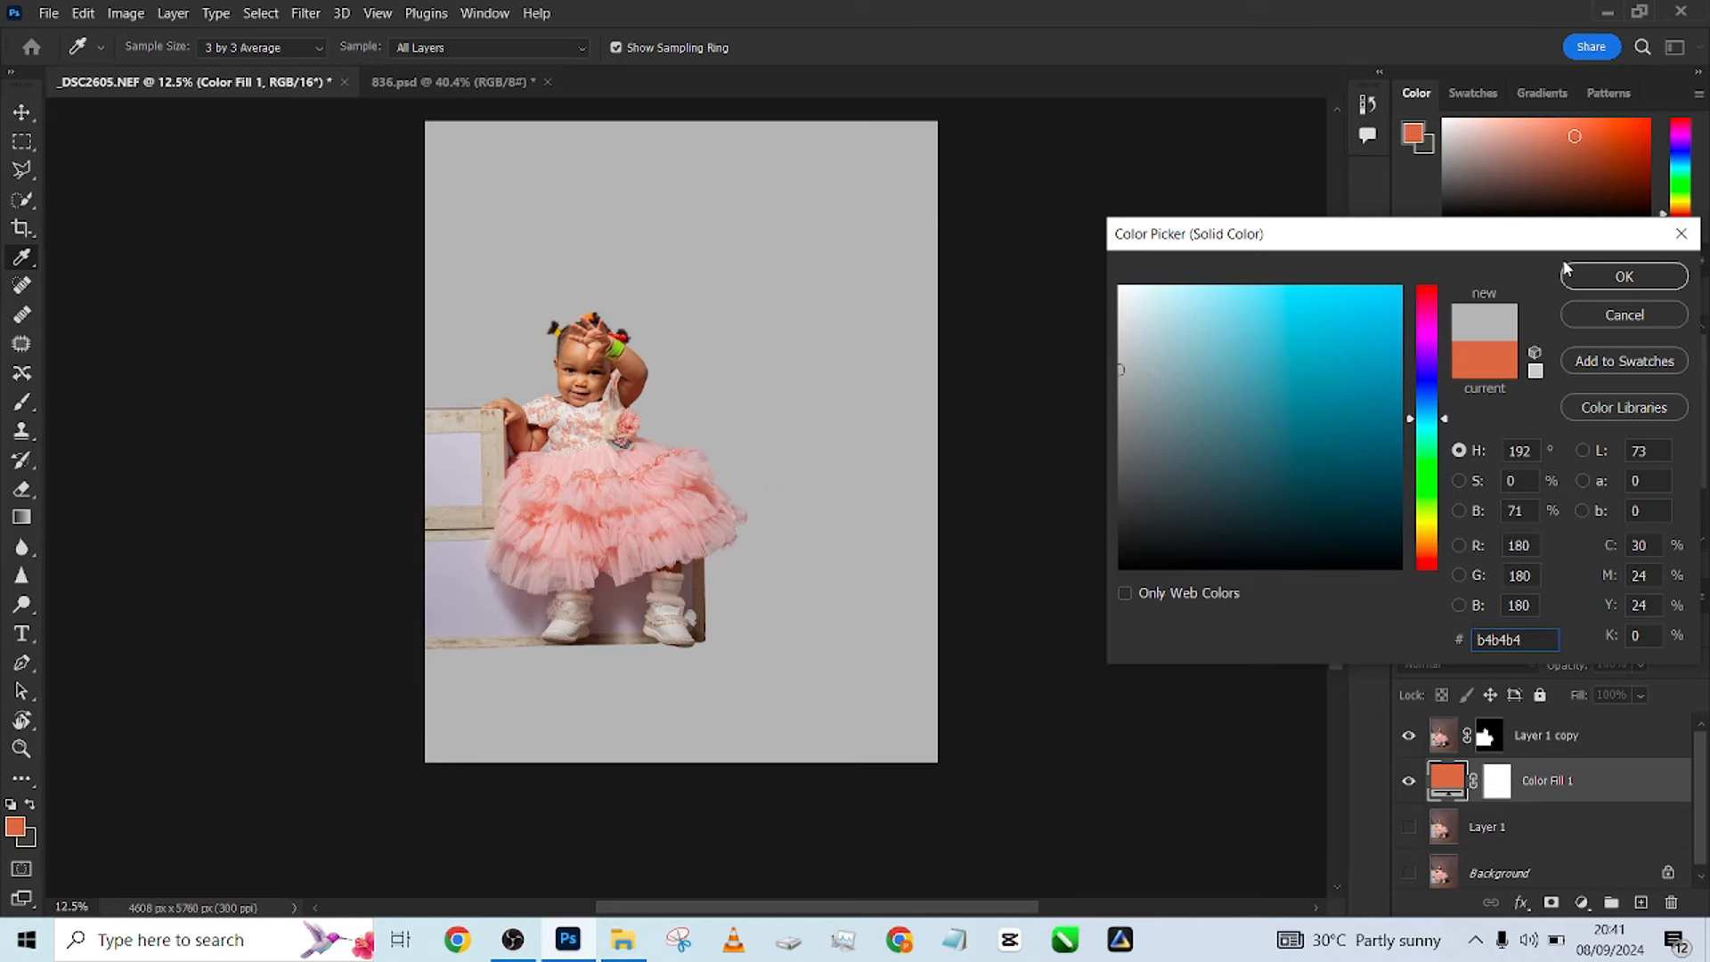
{"action": "left_click", "coordinate": [1587, 267]}
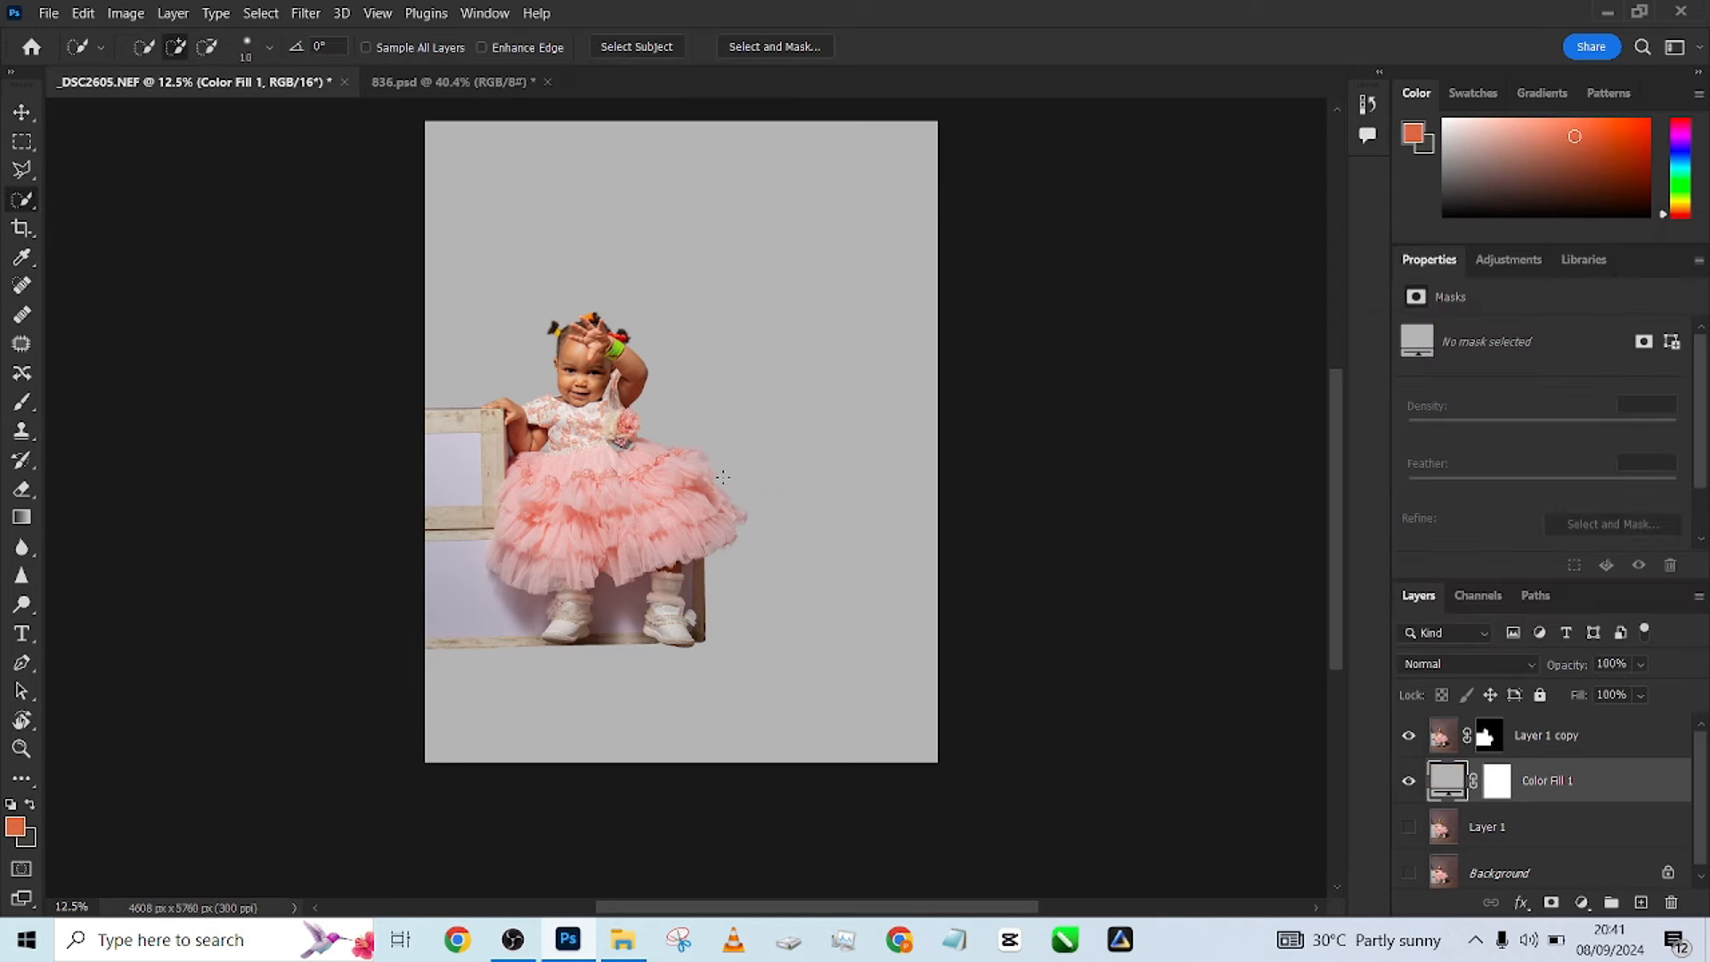
{"action": "scroll", "coordinate": [635, 518], "scroll_direction": "up", "scroll_amount": 5}
{"action": "scroll", "coordinate": [635, 518], "scroll_direction": "down", "scroll_amount": 4}
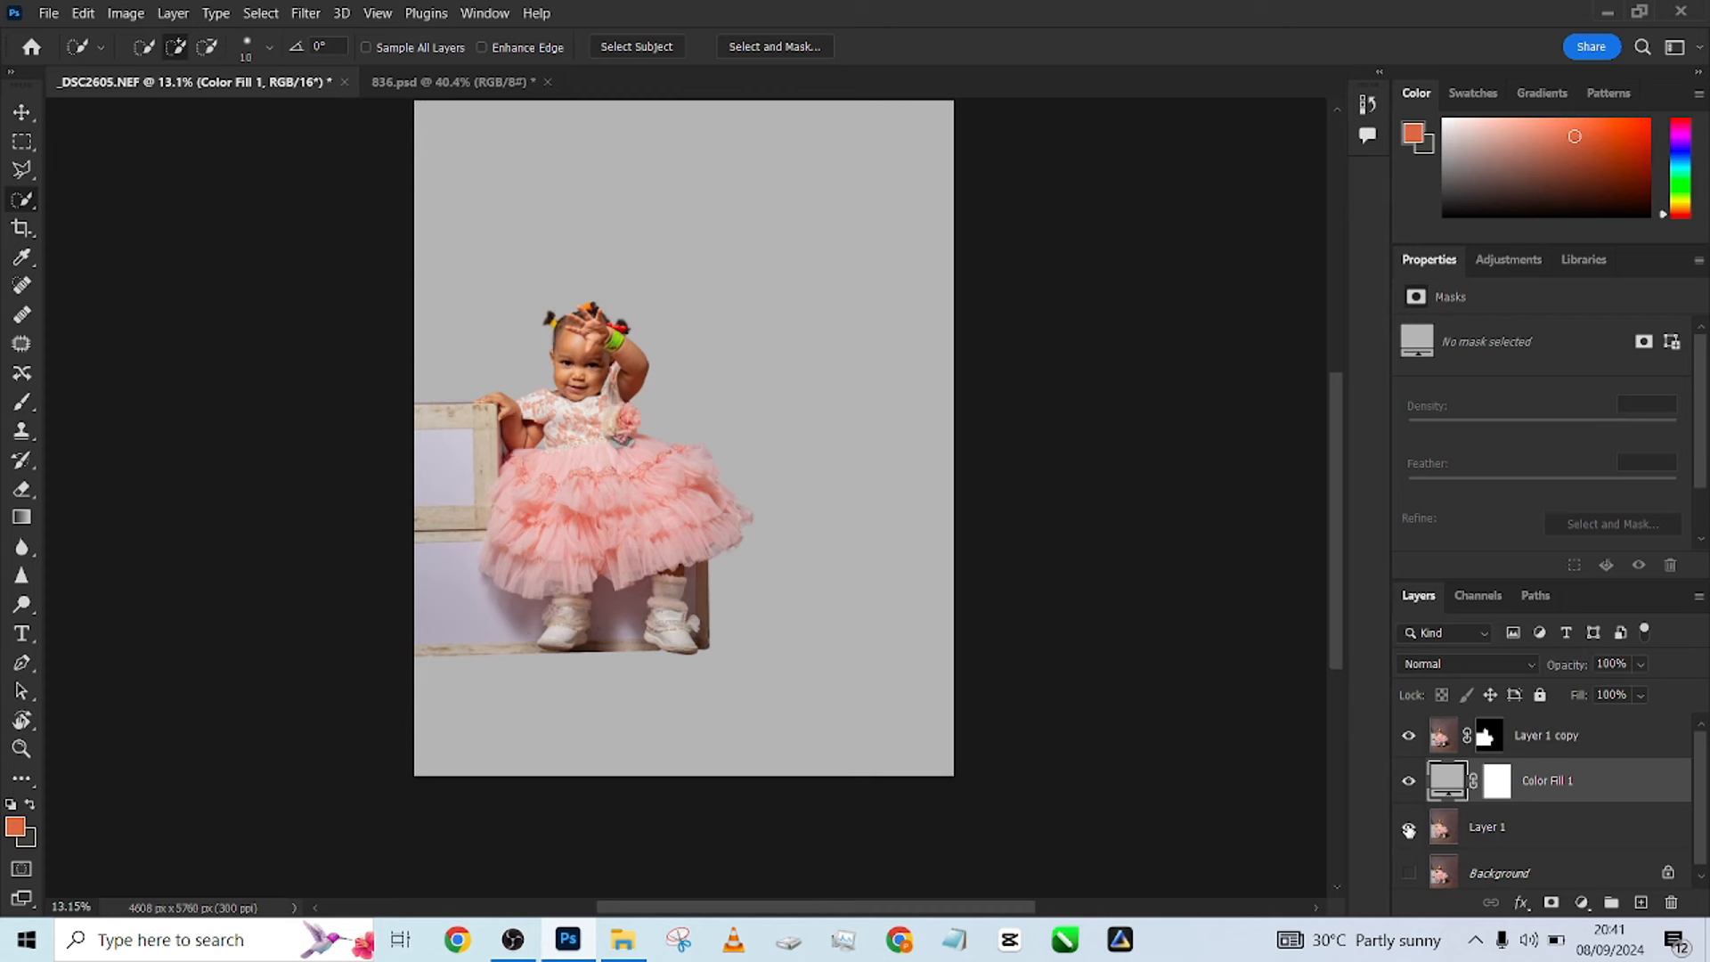
Make Layer 1 visible again, comparing the portrait with the grey fill layer hidden and shown.
{"action": "scroll", "coordinate": [790, 524], "scroll_direction": "down", "scroll_amount": 1}
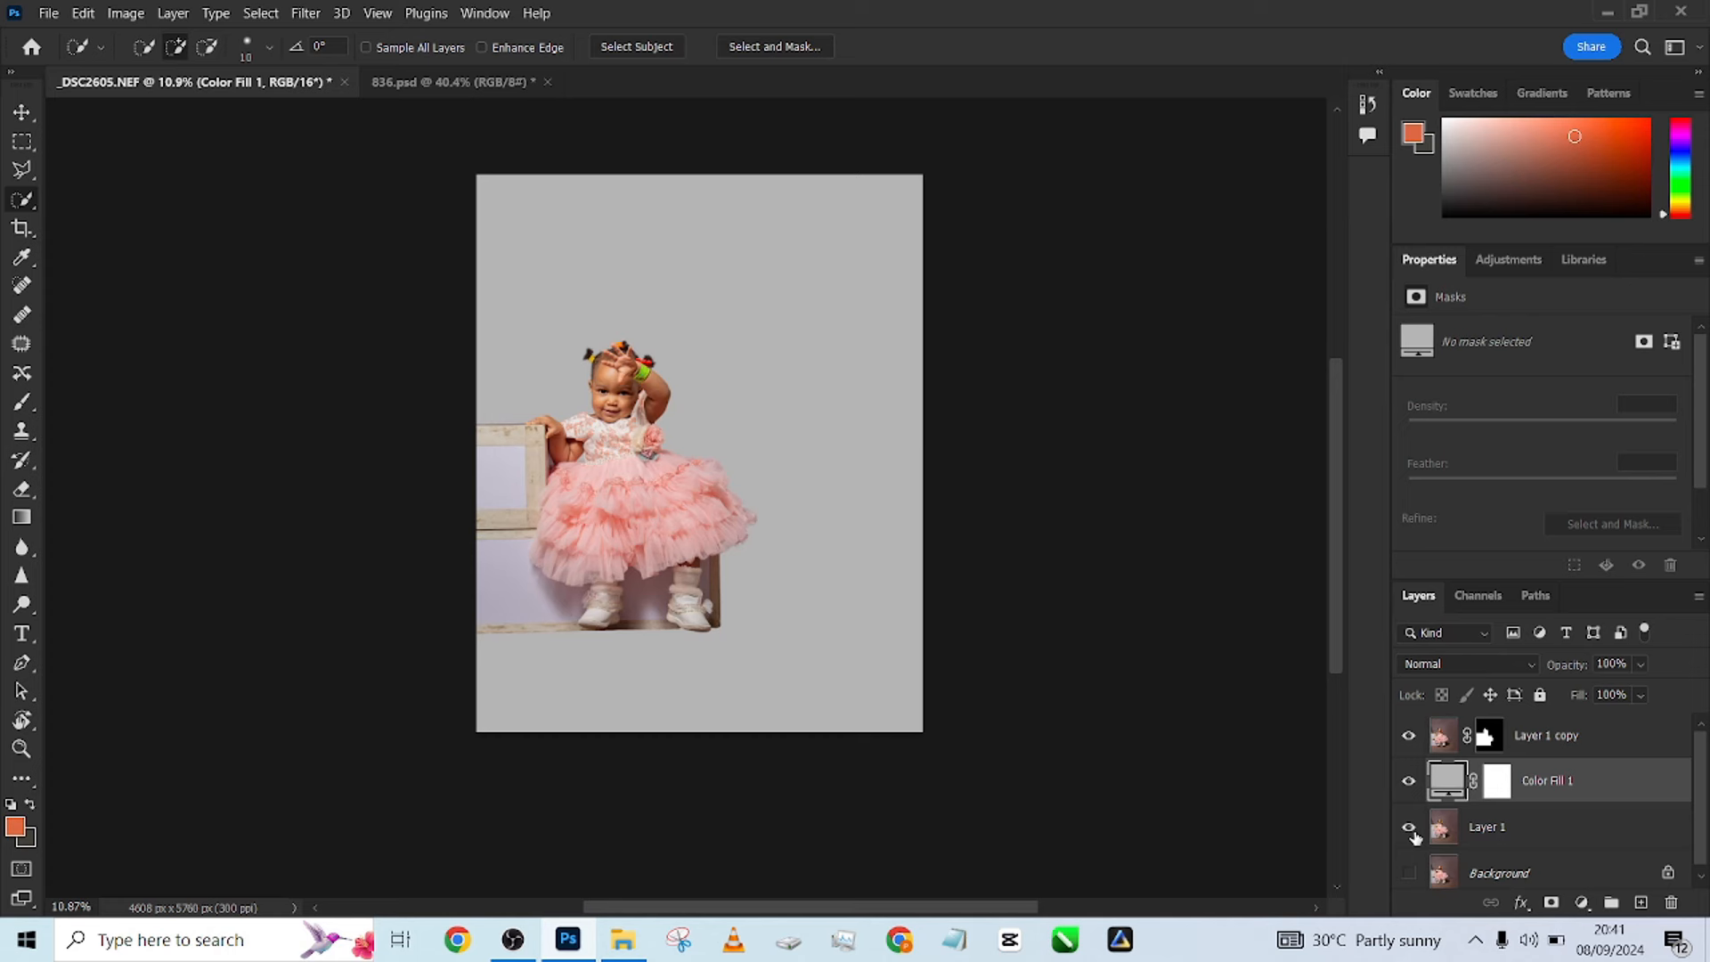
{"action": "left_click", "coordinate": [1413, 831]}
{"action": "left_click", "coordinate": [1408, 782]}
{"action": "left_click", "coordinate": [1407, 828]}
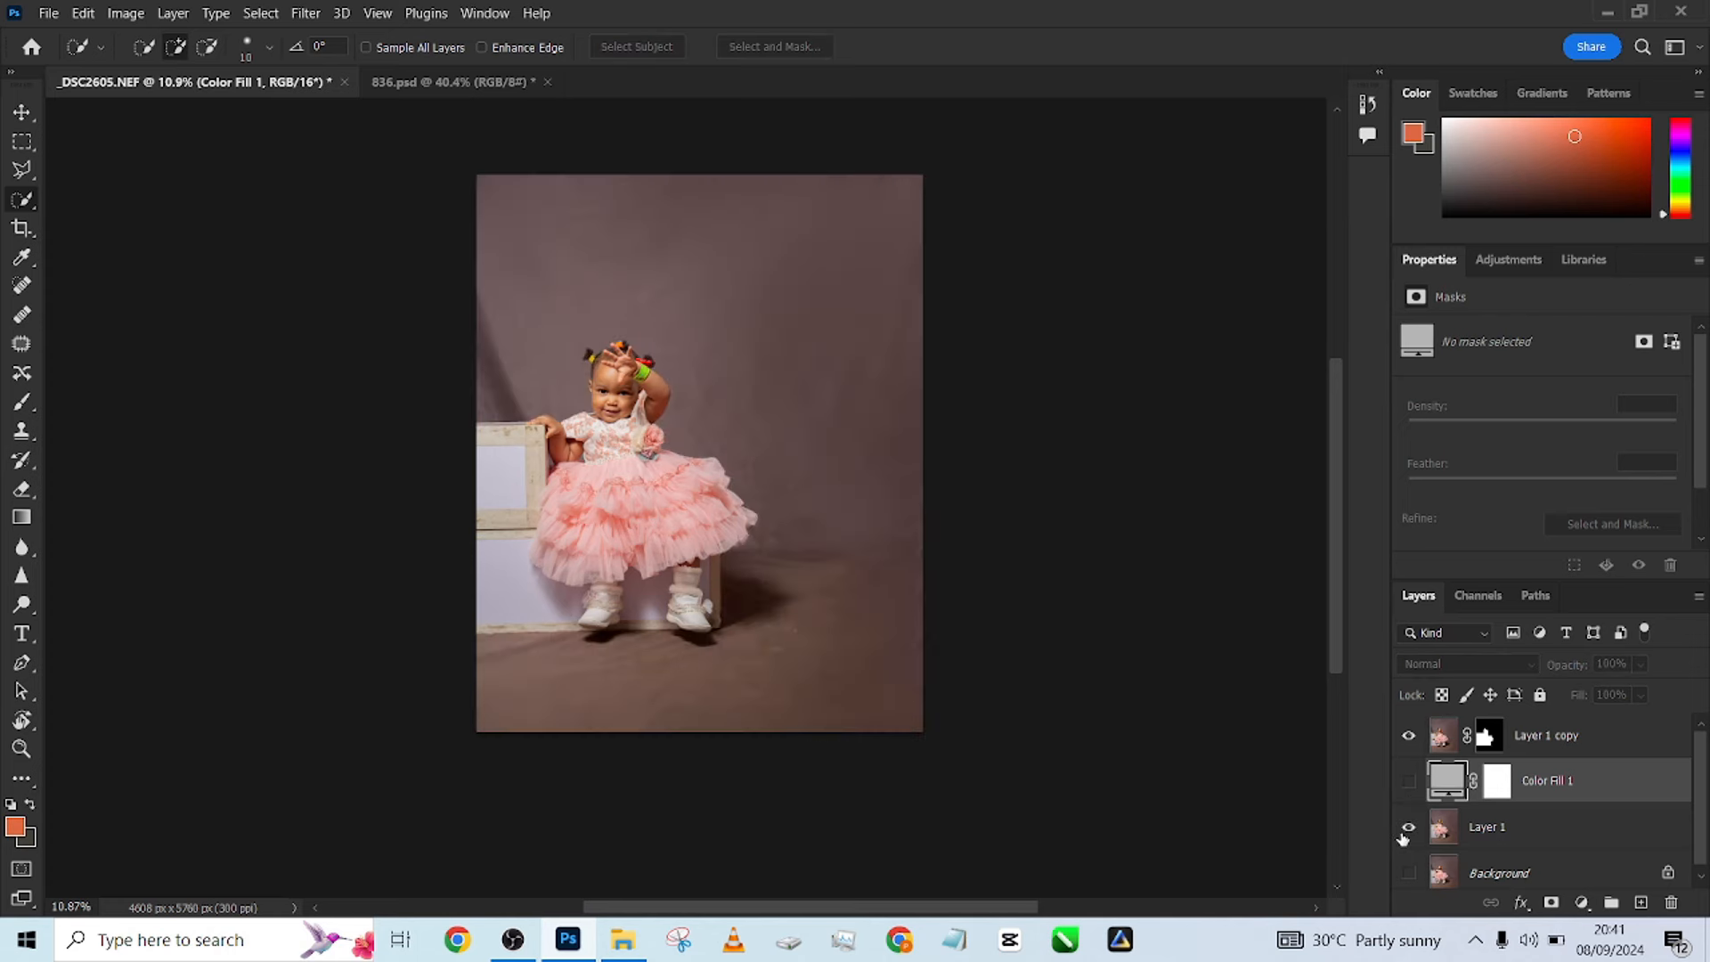
{"action": "left_click", "coordinate": [1408, 828]}
{"action": "left_click", "coordinate": [1407, 828]}
{"action": "left_click", "coordinate": [1407, 828]}
{"action": "left_click", "coordinate": [1409, 780]}
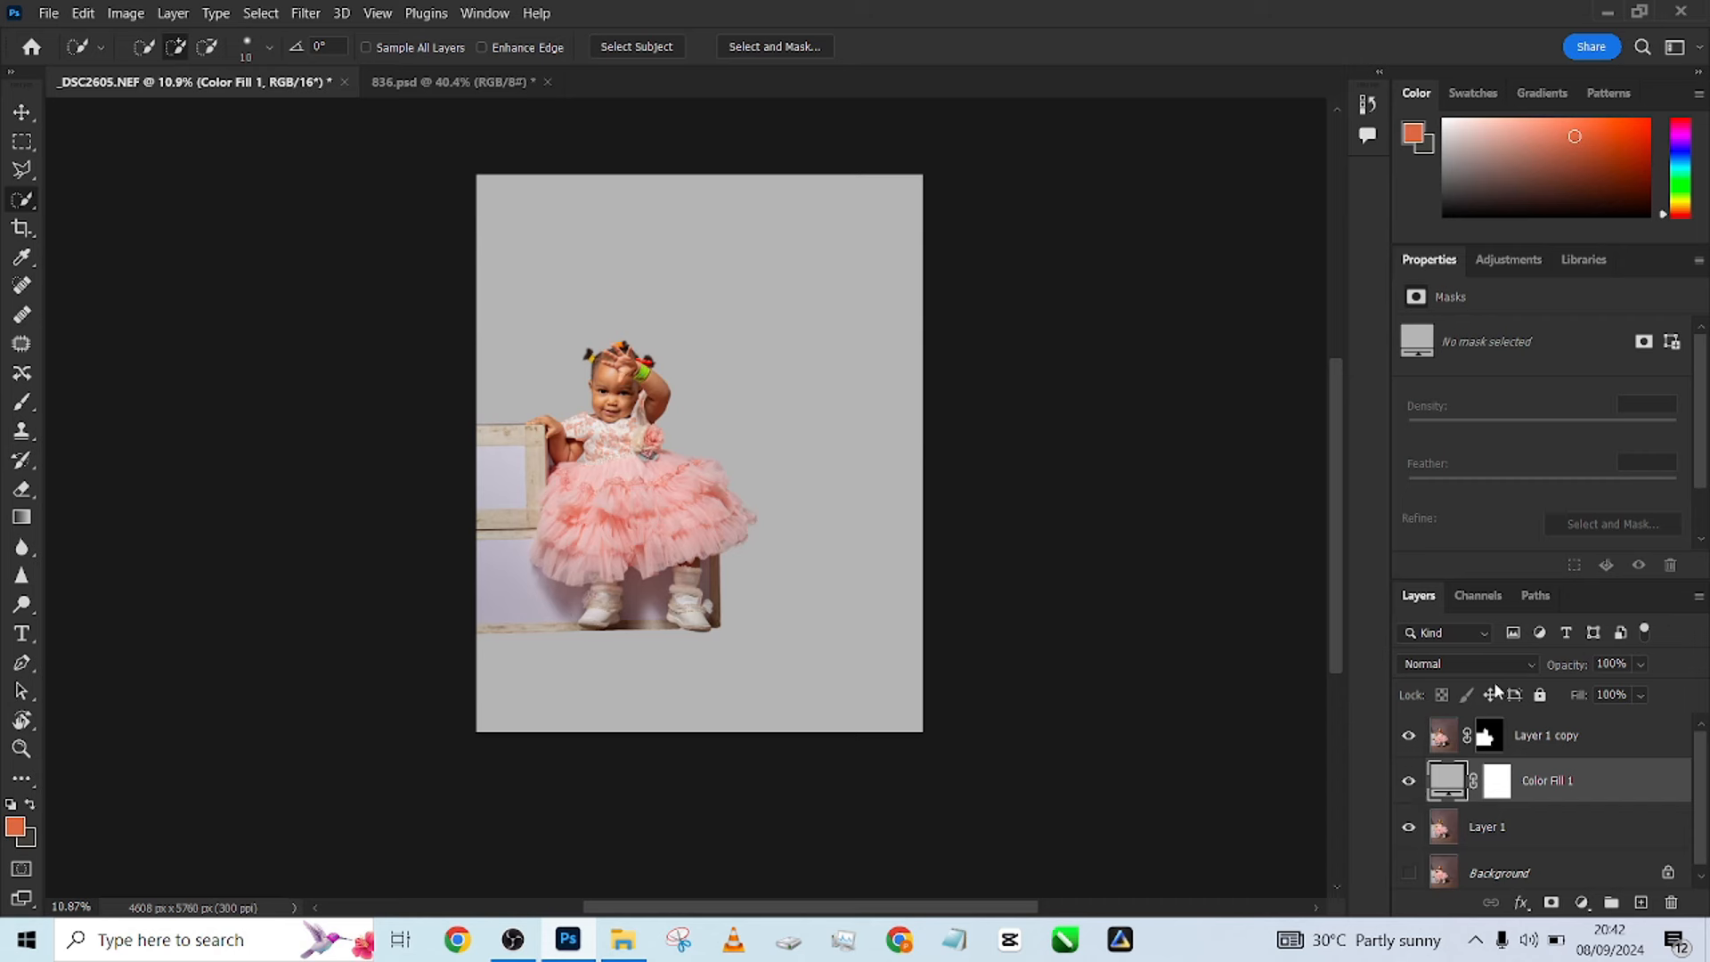
Set the Color Fill layer's blend mode to Color and compare the result with Layer 1 hidden and shown.
{"action": "left_click", "coordinate": [1458, 668]}
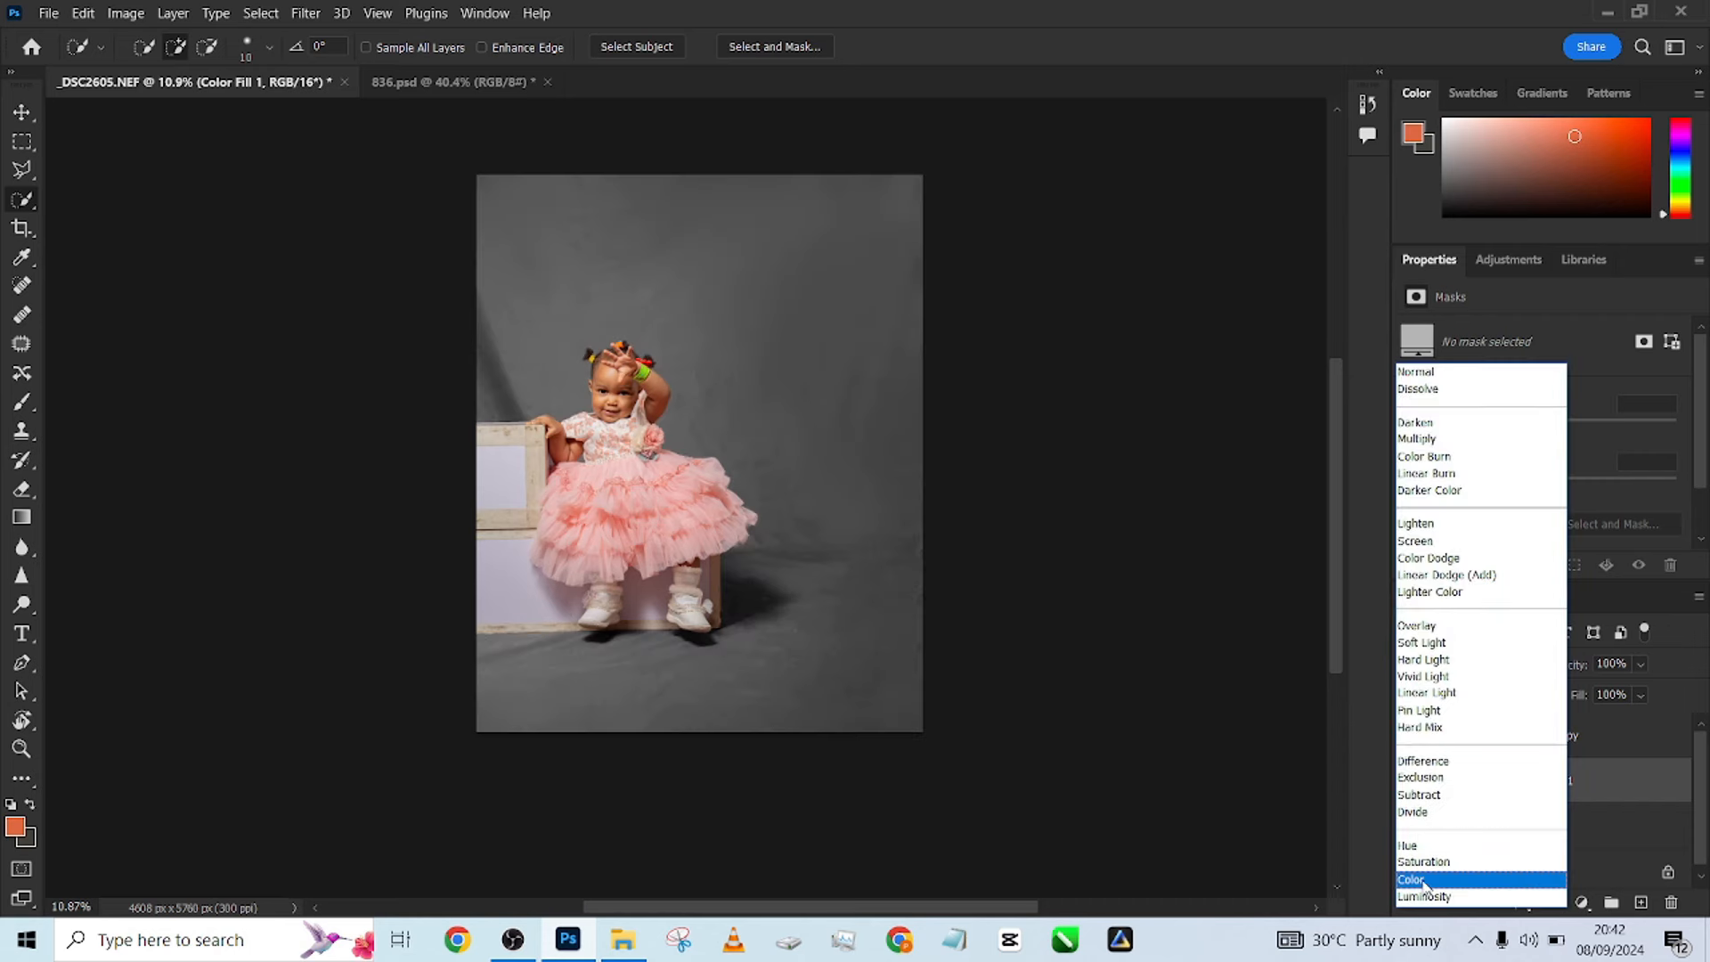
{"action": "left_click", "coordinate": [1423, 880]}
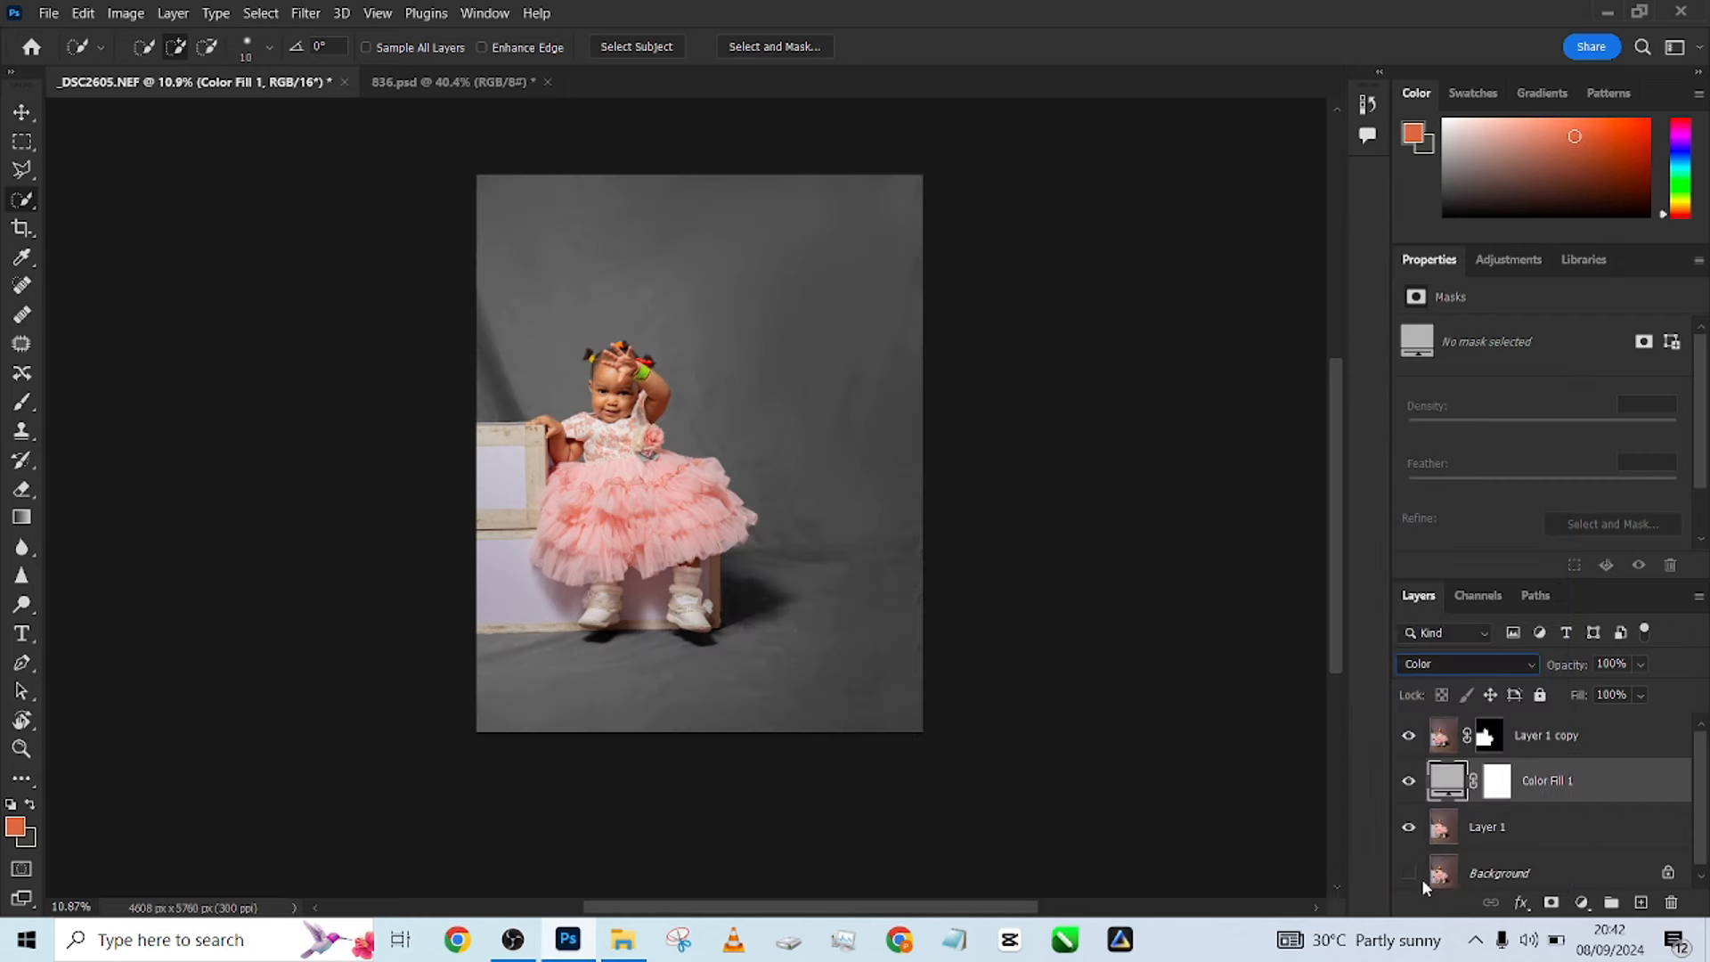
{"action": "left_click", "coordinate": [1409, 827]}
{"action": "left_click", "coordinate": [1409, 828]}
{"action": "left_click", "coordinate": [1409, 827]}
{"action": "left_click", "coordinate": [1409, 828]}
Try lowering Layer 1's opacity to preview its effect on the backdrop, returning it to 100%.
{"action": "left_click", "coordinate": [1591, 844]}
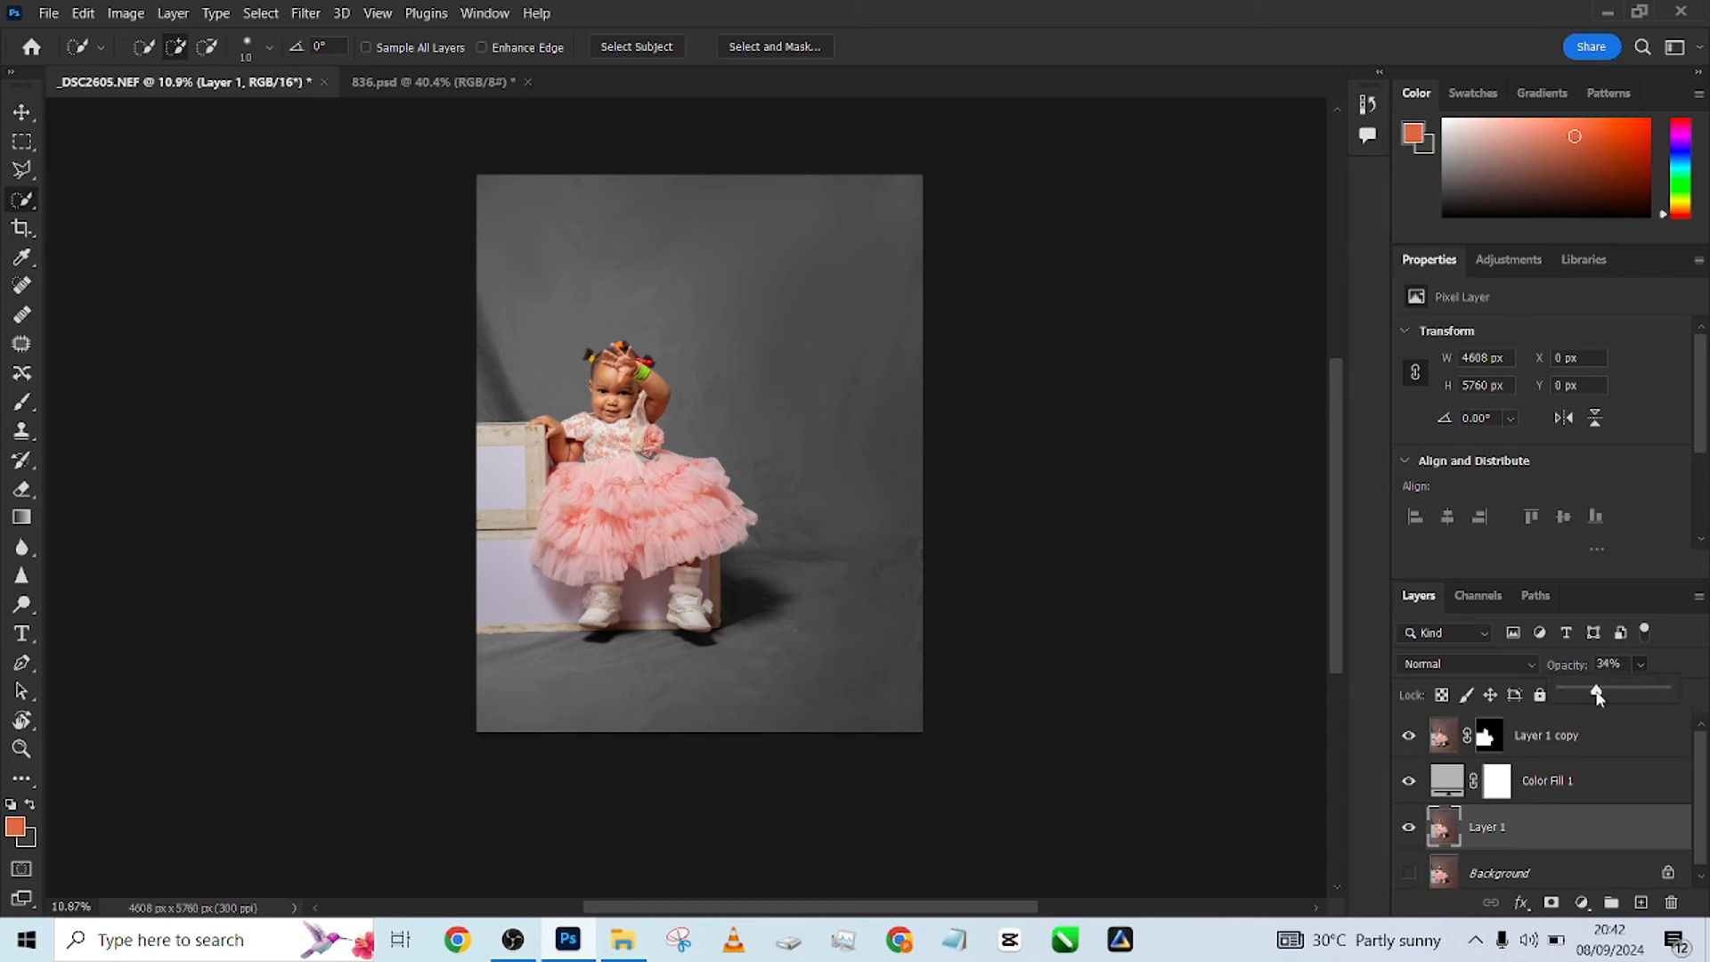
{"action": "left_click_drag", "start_coordinate": [1599, 697], "coordinate": [1669, 697]}
Try teal 026c7c and near-white f9feff as the Color Fill layer's colour, discarding both.
{"action": "left_click", "coordinate": [1445, 788]}
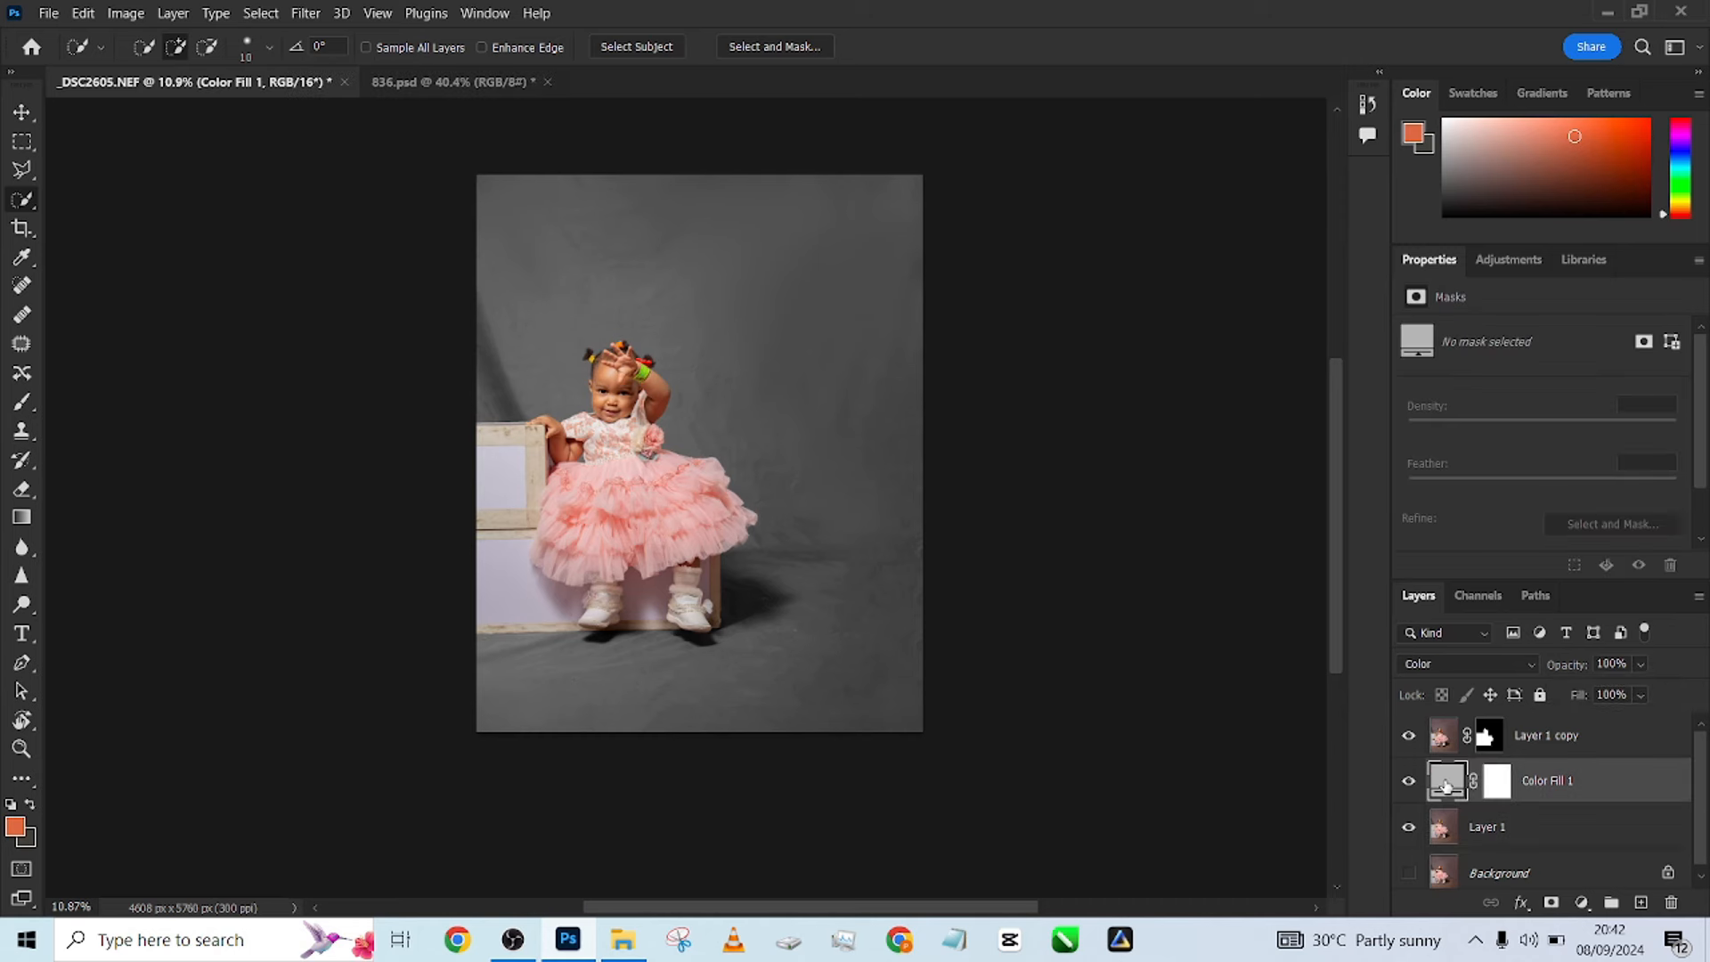
{"action": "double_click", "coordinate": [1445, 787]}
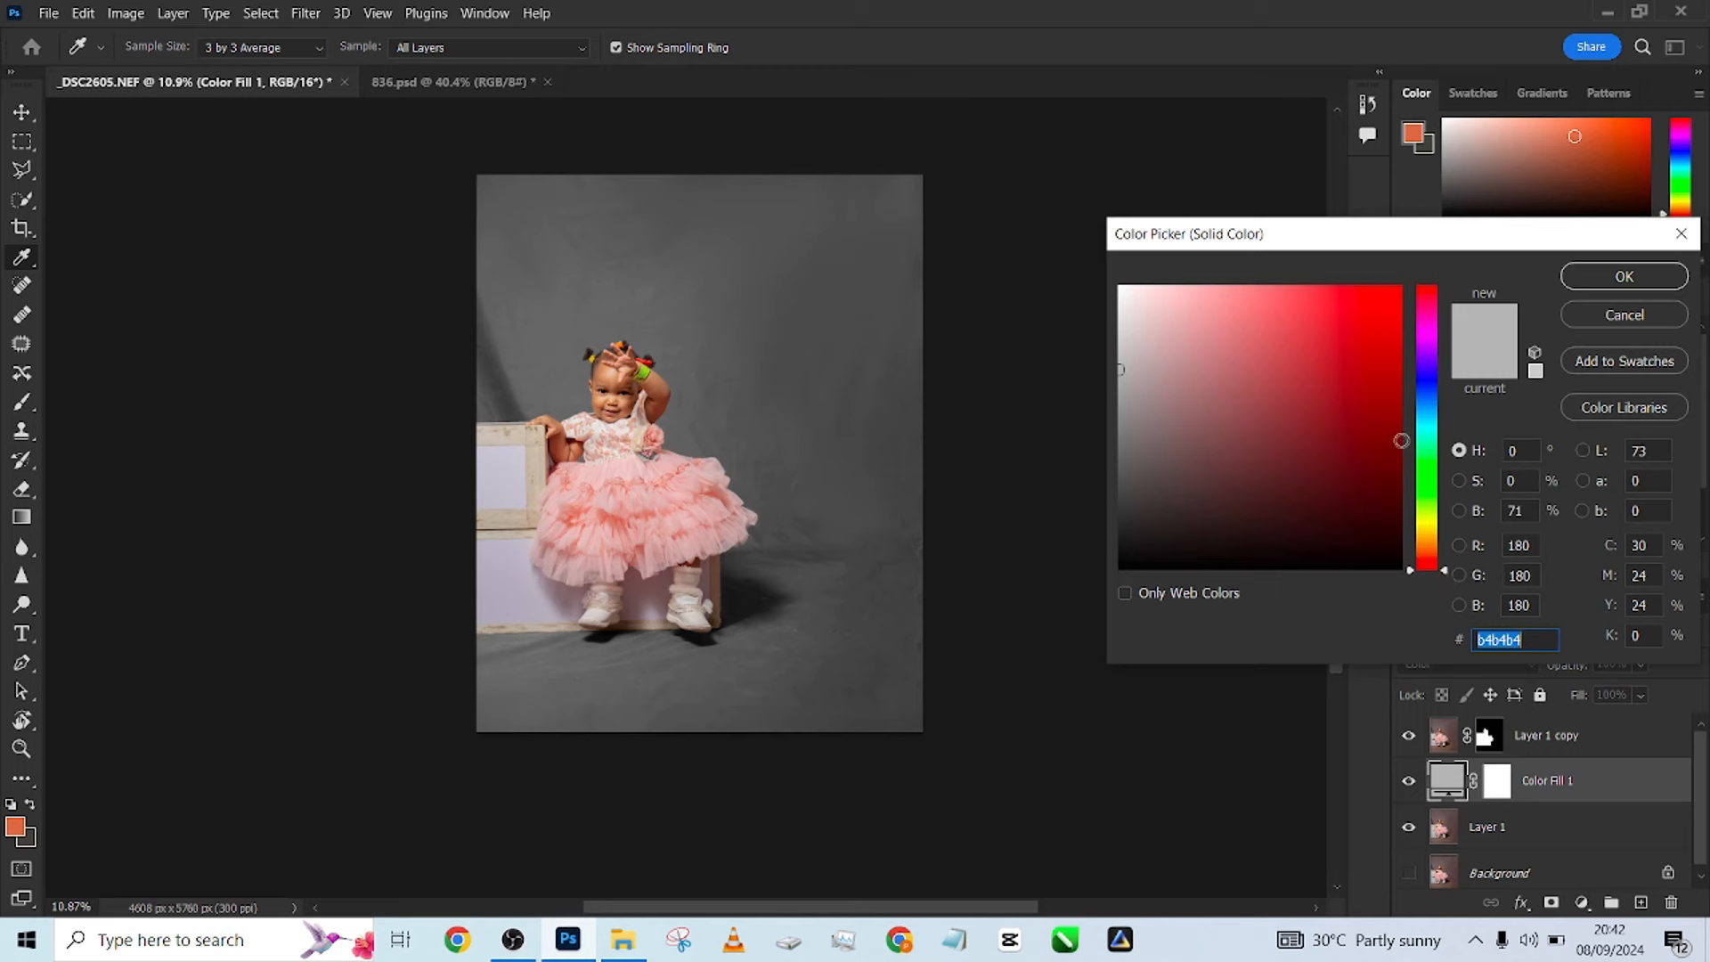
{"action": "left_click", "coordinate": [1400, 432]}
{"action": "left_click_drag", "start_coordinate": [1456, 527], "coordinate": [1499, 420]}
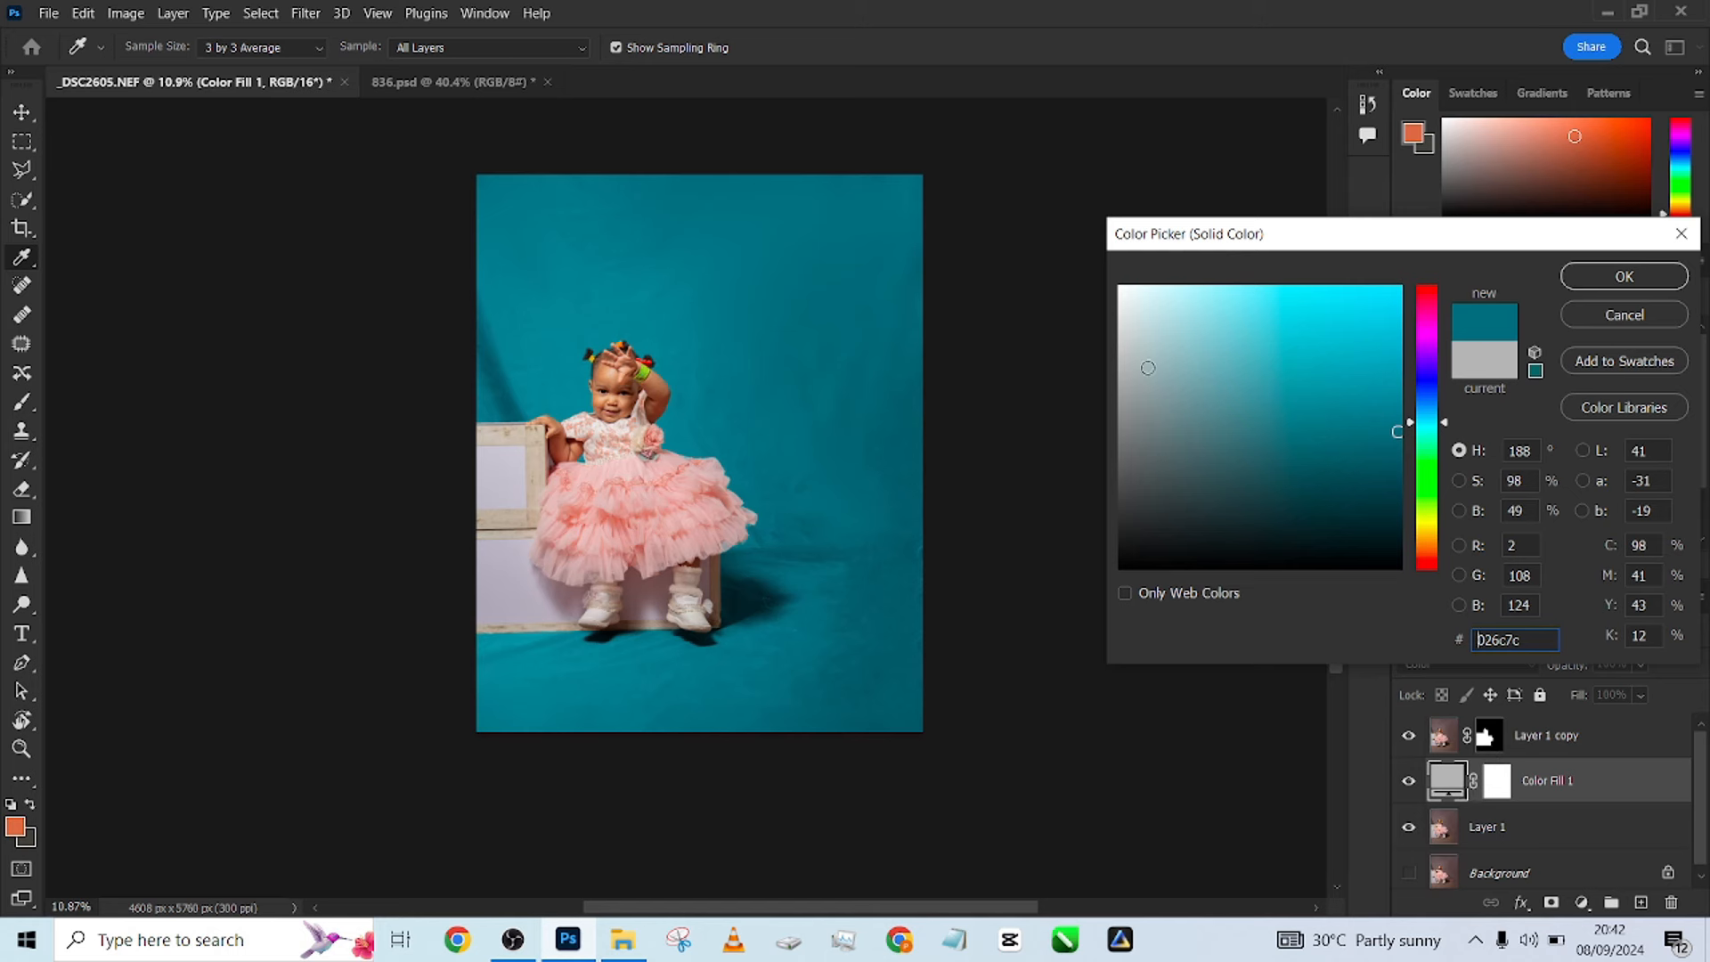
{"action": "left_click_drag", "start_coordinate": [1132, 386], "coordinate": [1125, 281]}
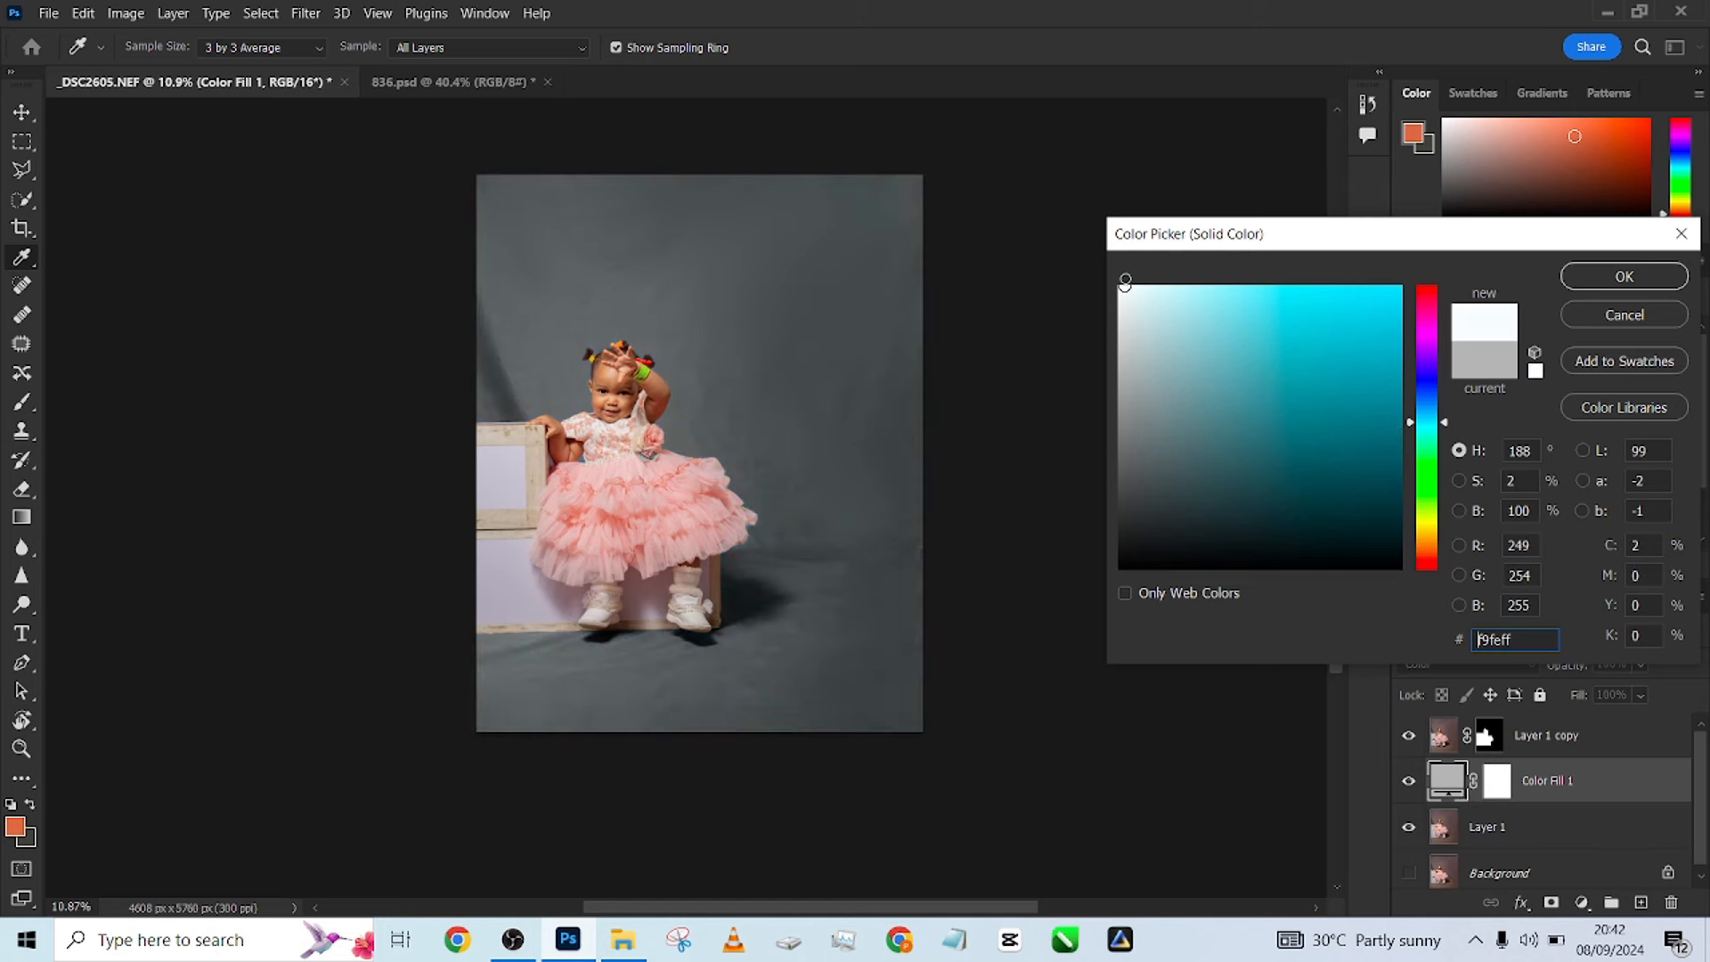
{"action": "left_click", "coordinate": [1601, 316]}
Lower Layer 1's opacity to 41% and add a black layer mask to it.
{"action": "left_click", "coordinate": [1564, 824]}
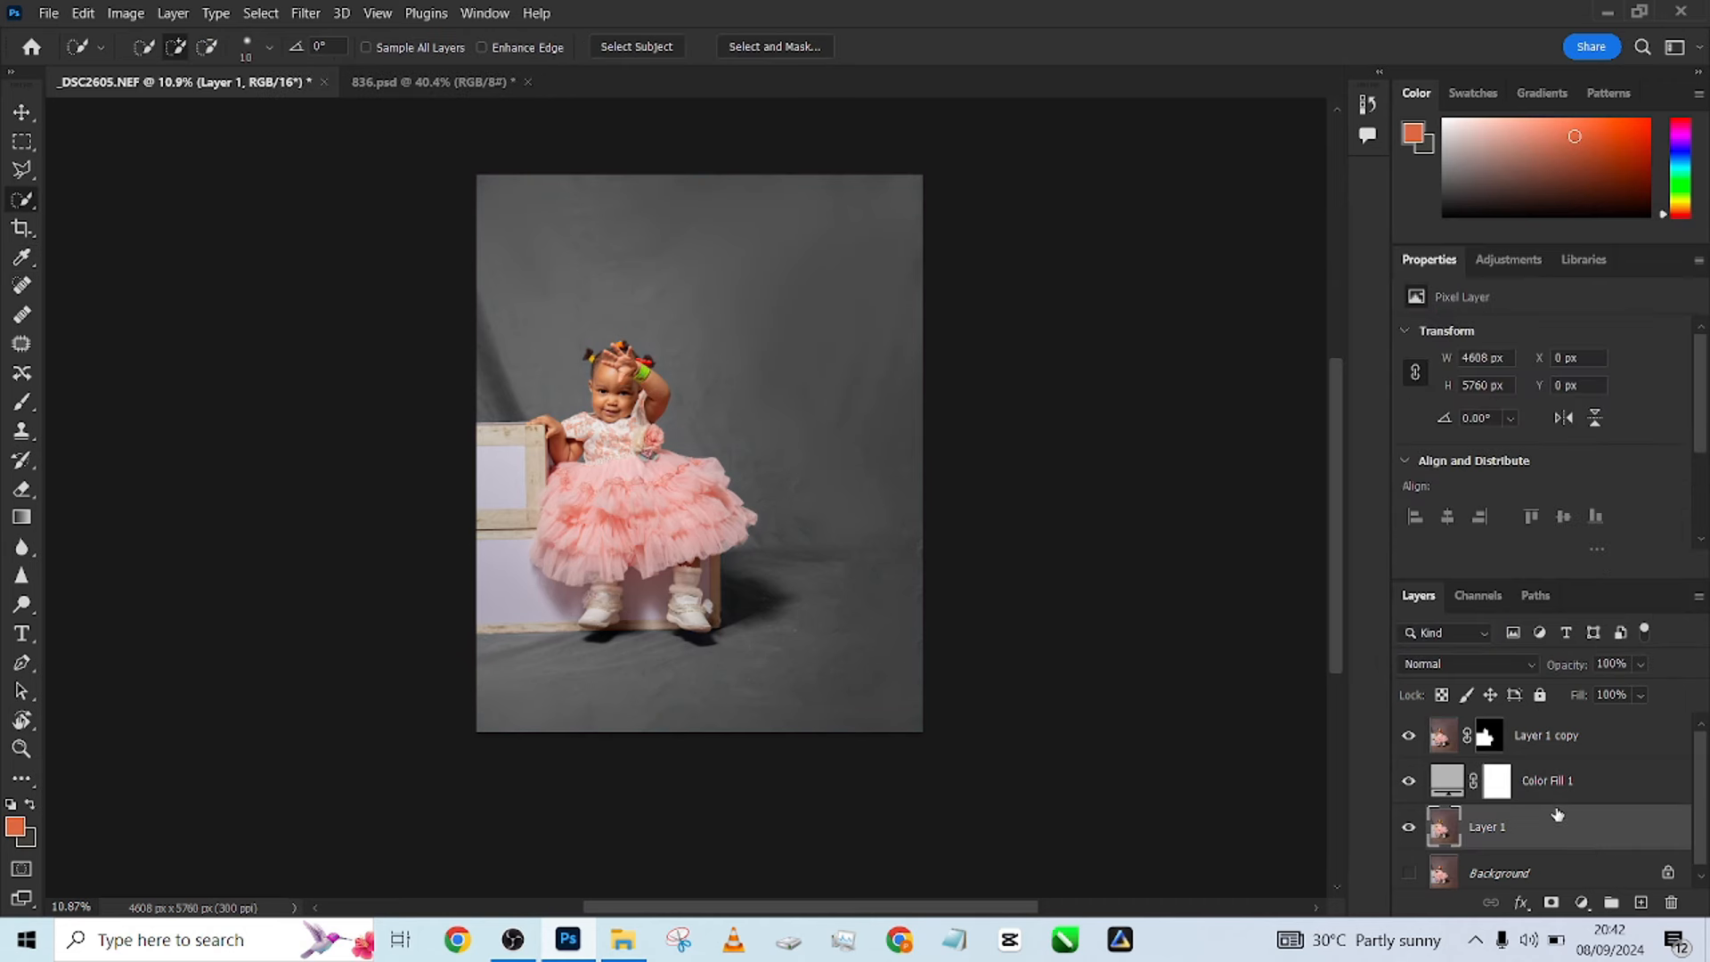
{"action": "left_click_drag", "start_coordinate": [1574, 690], "coordinate": [1607, 692]}
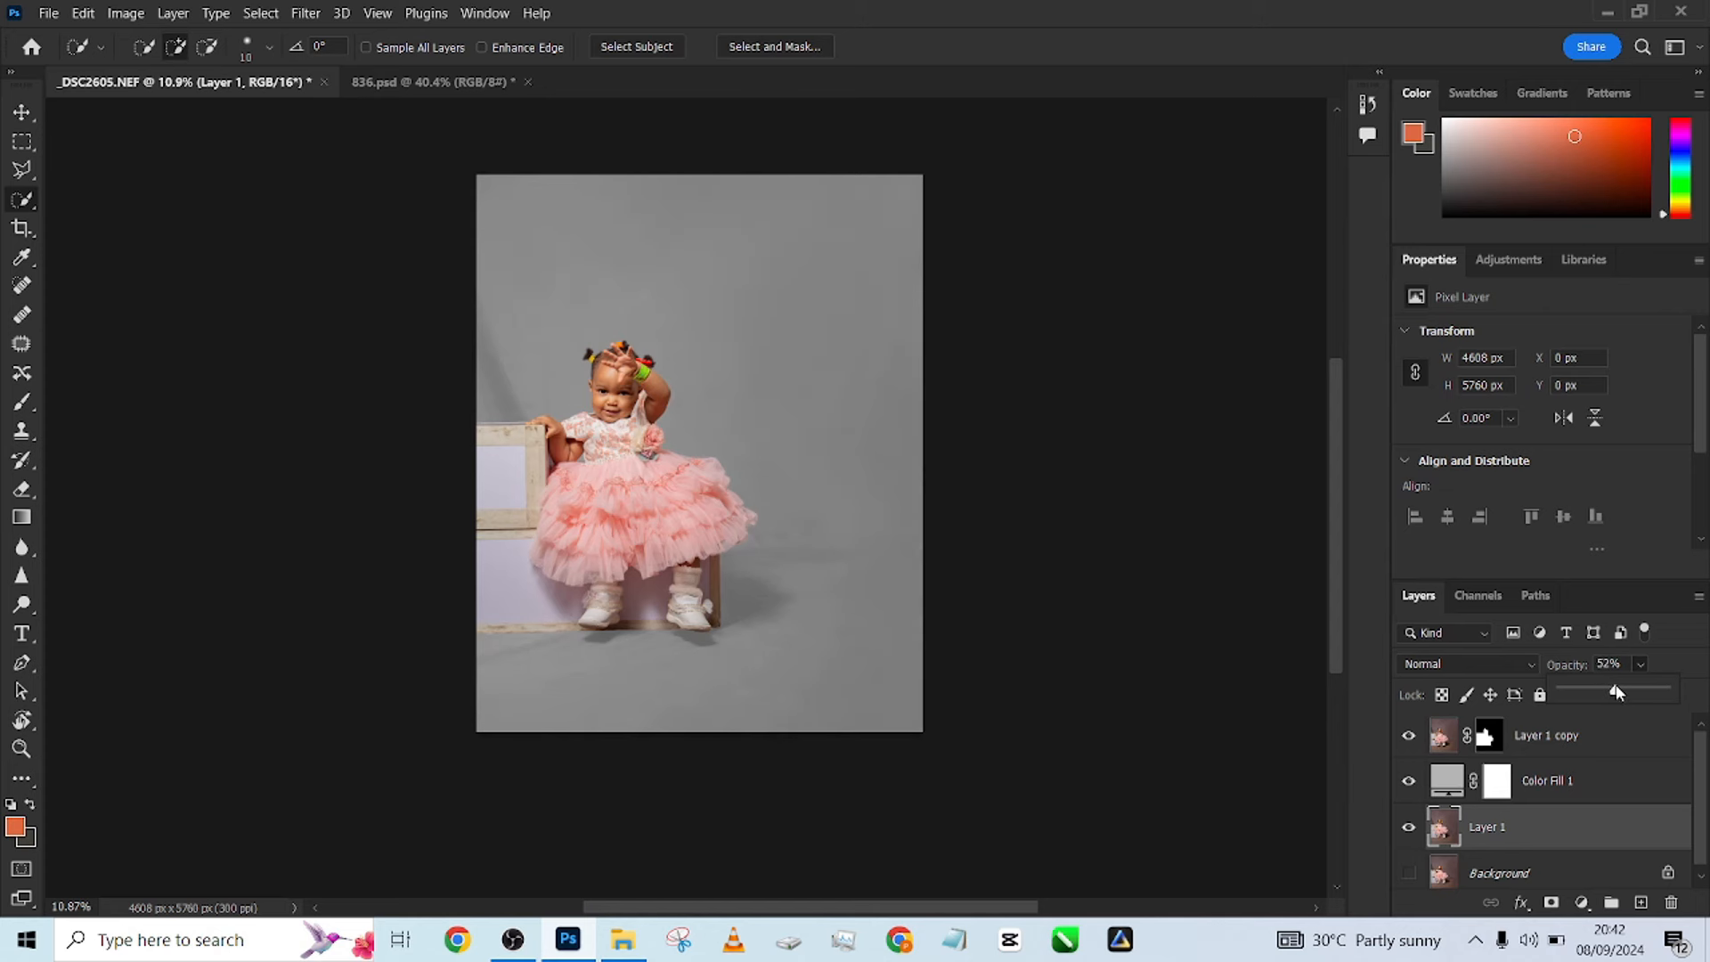
{"action": "left_click_drag", "start_coordinate": [1614, 687], "coordinate": [1603, 692]}
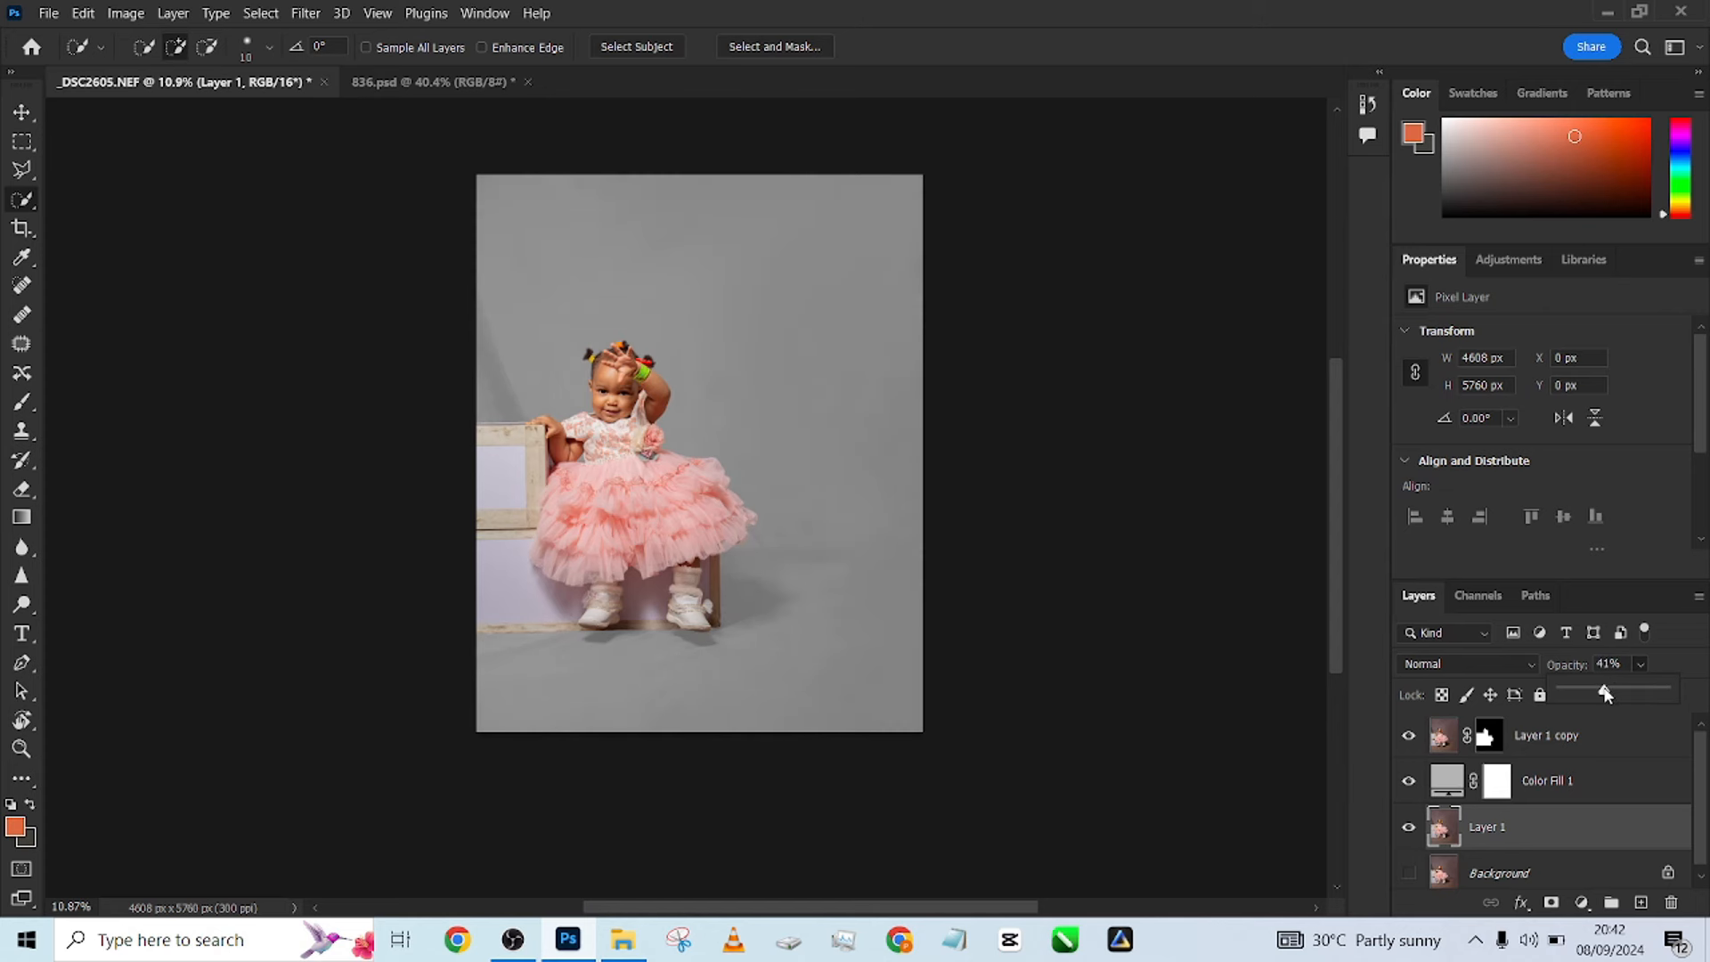
{"action": "left_click", "coordinate": [1550, 903], "text": "alt"}
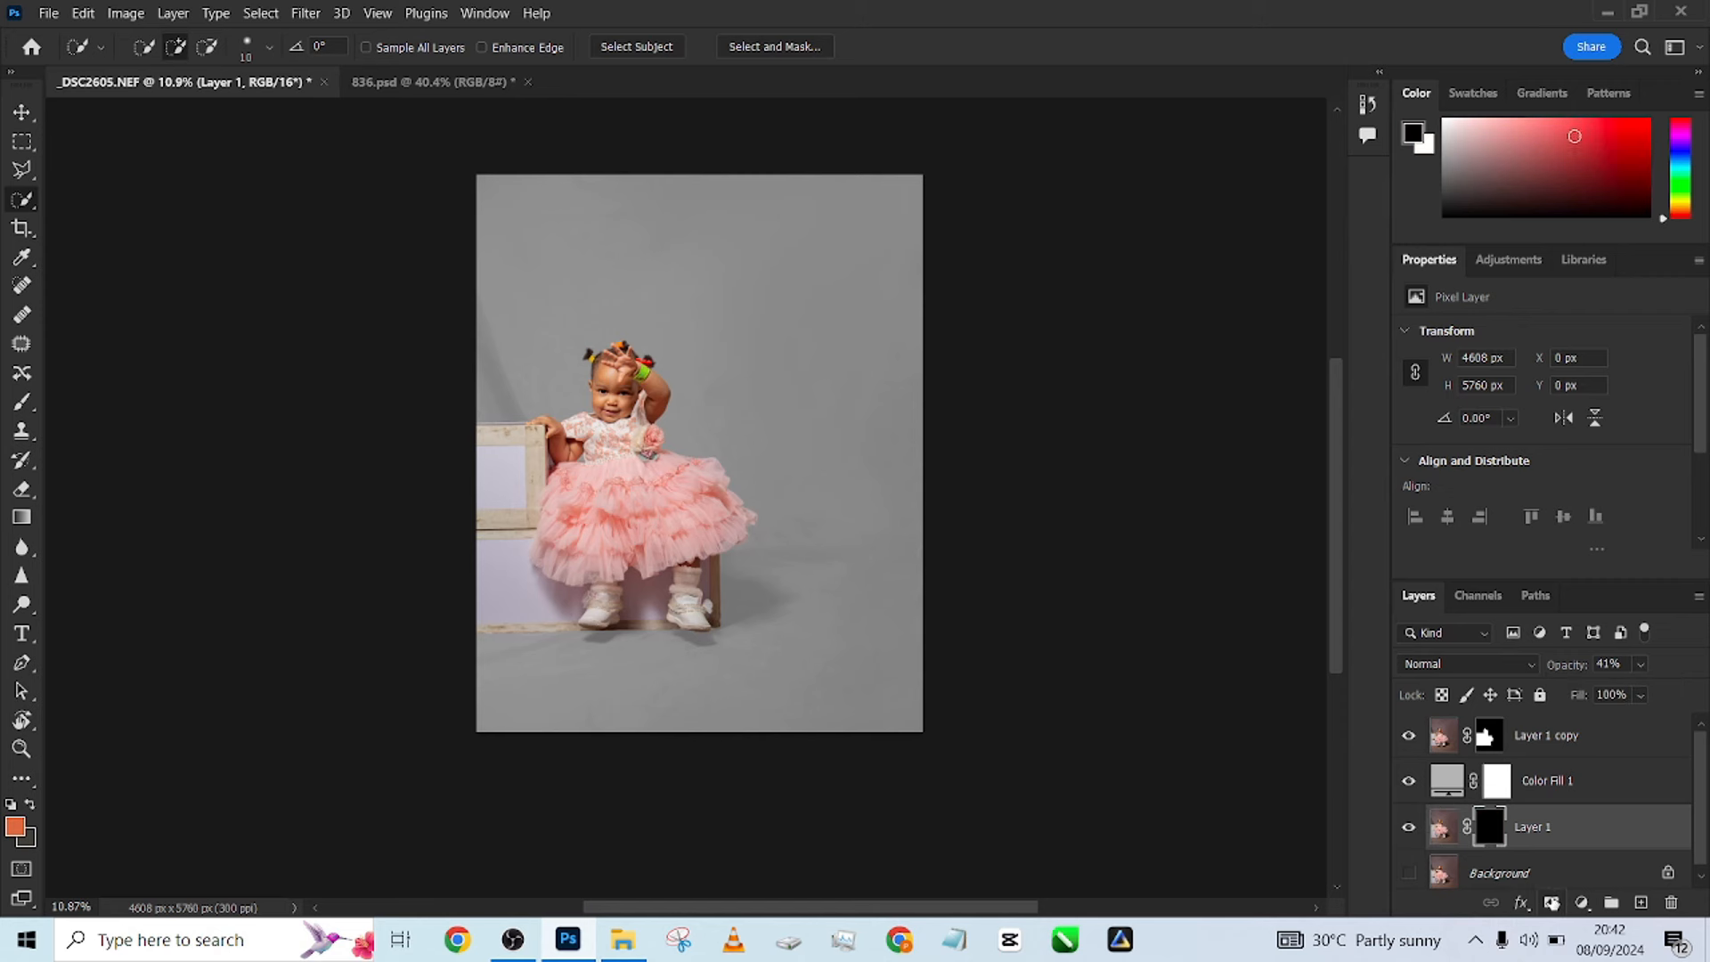
Paint white on Layer 1's mask with a large soft brush at 13% flow to restore the floor shadows around the feet and boards.
{"action": "left_click", "coordinate": [22, 403]}
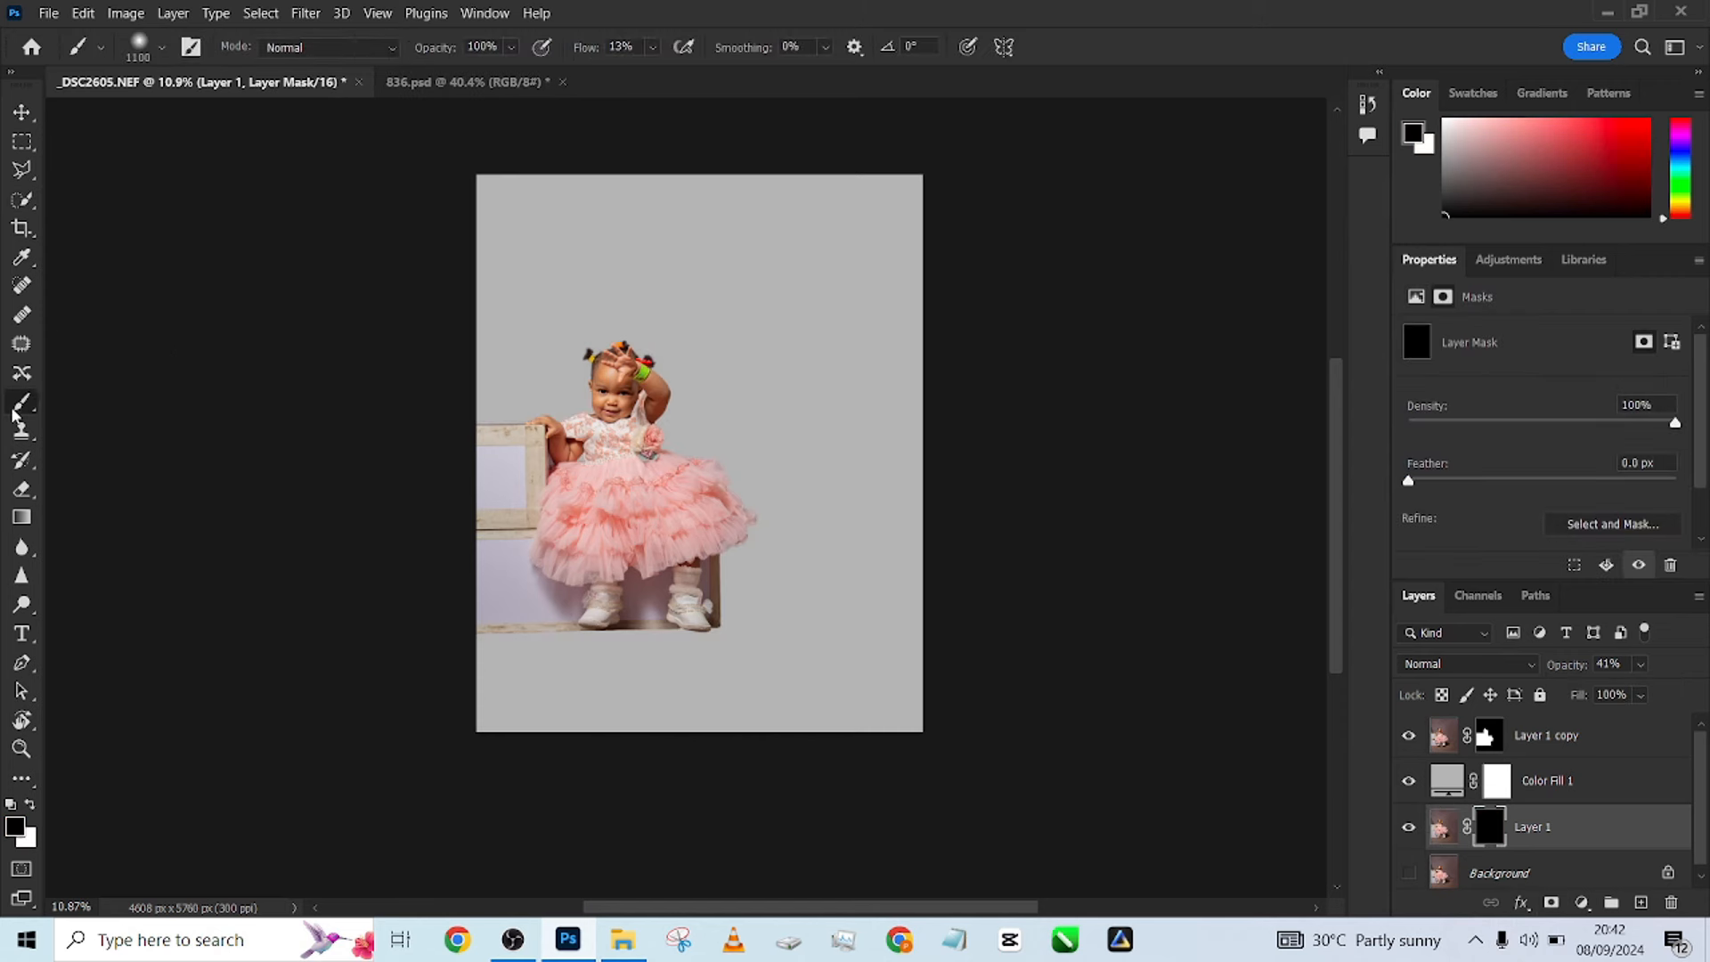
{"action": "key", "text": "x"}
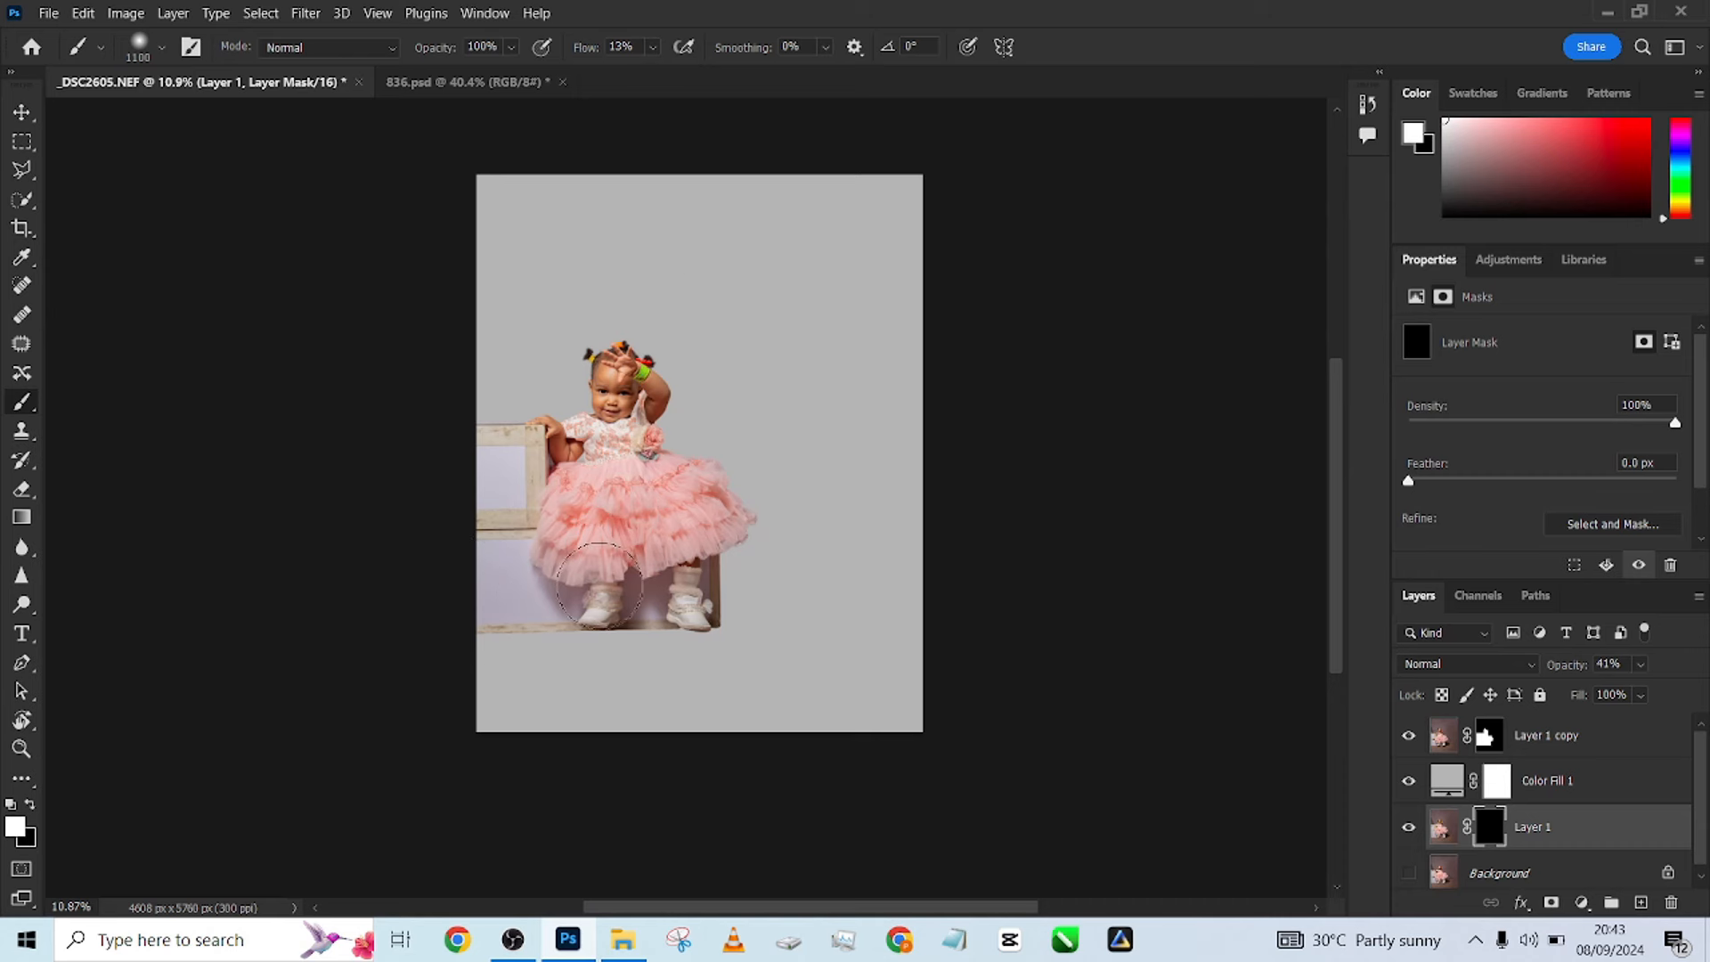
{"action": "mouse_move", "coordinate": [613, 604]}
{"action": "left_mouse_down"}
{"action": "mouse_move", "coordinate": [465, 604]}
{"action": "mouse_move", "coordinate": [717, 606]}
{"action": "mouse_move", "coordinate": [632, 610]}
{"action": "mouse_move", "coordinate": [862, 626]}
{"action": "left_mouse_up"}
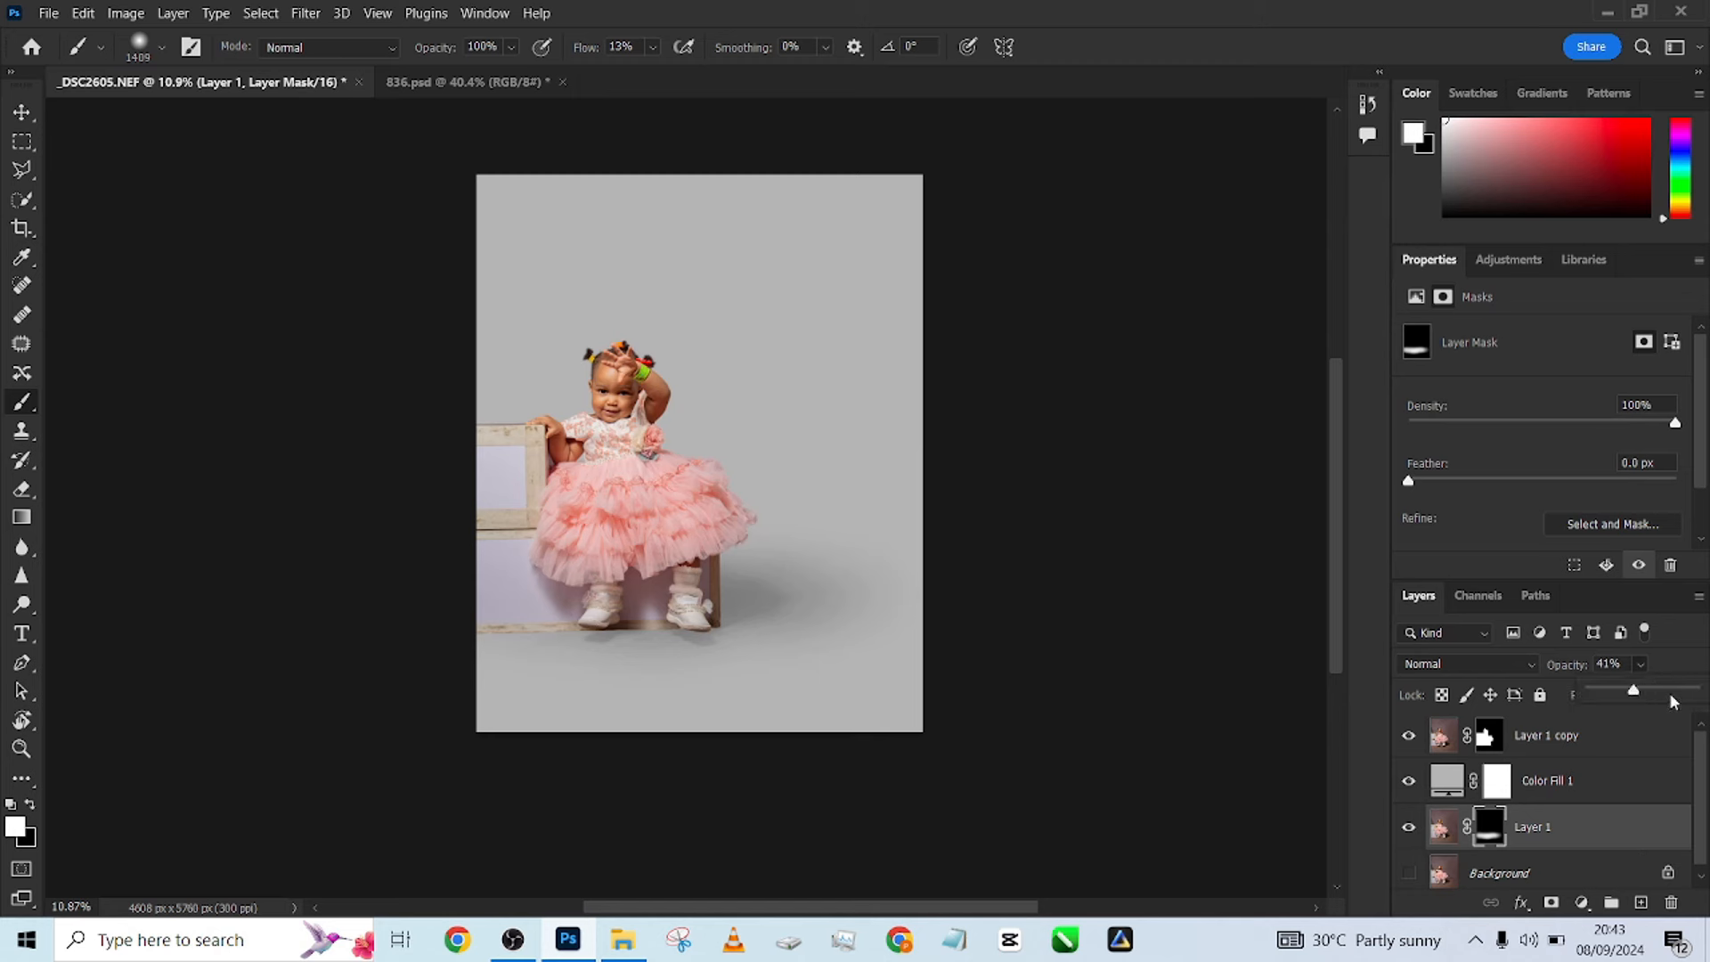
Set Layer 1's opacity to 55% to strengthen the floor shadow and reduce the brush to 747 px.
{"action": "left_click_drag", "start_coordinate": [1670, 694], "coordinate": [1649, 694]}
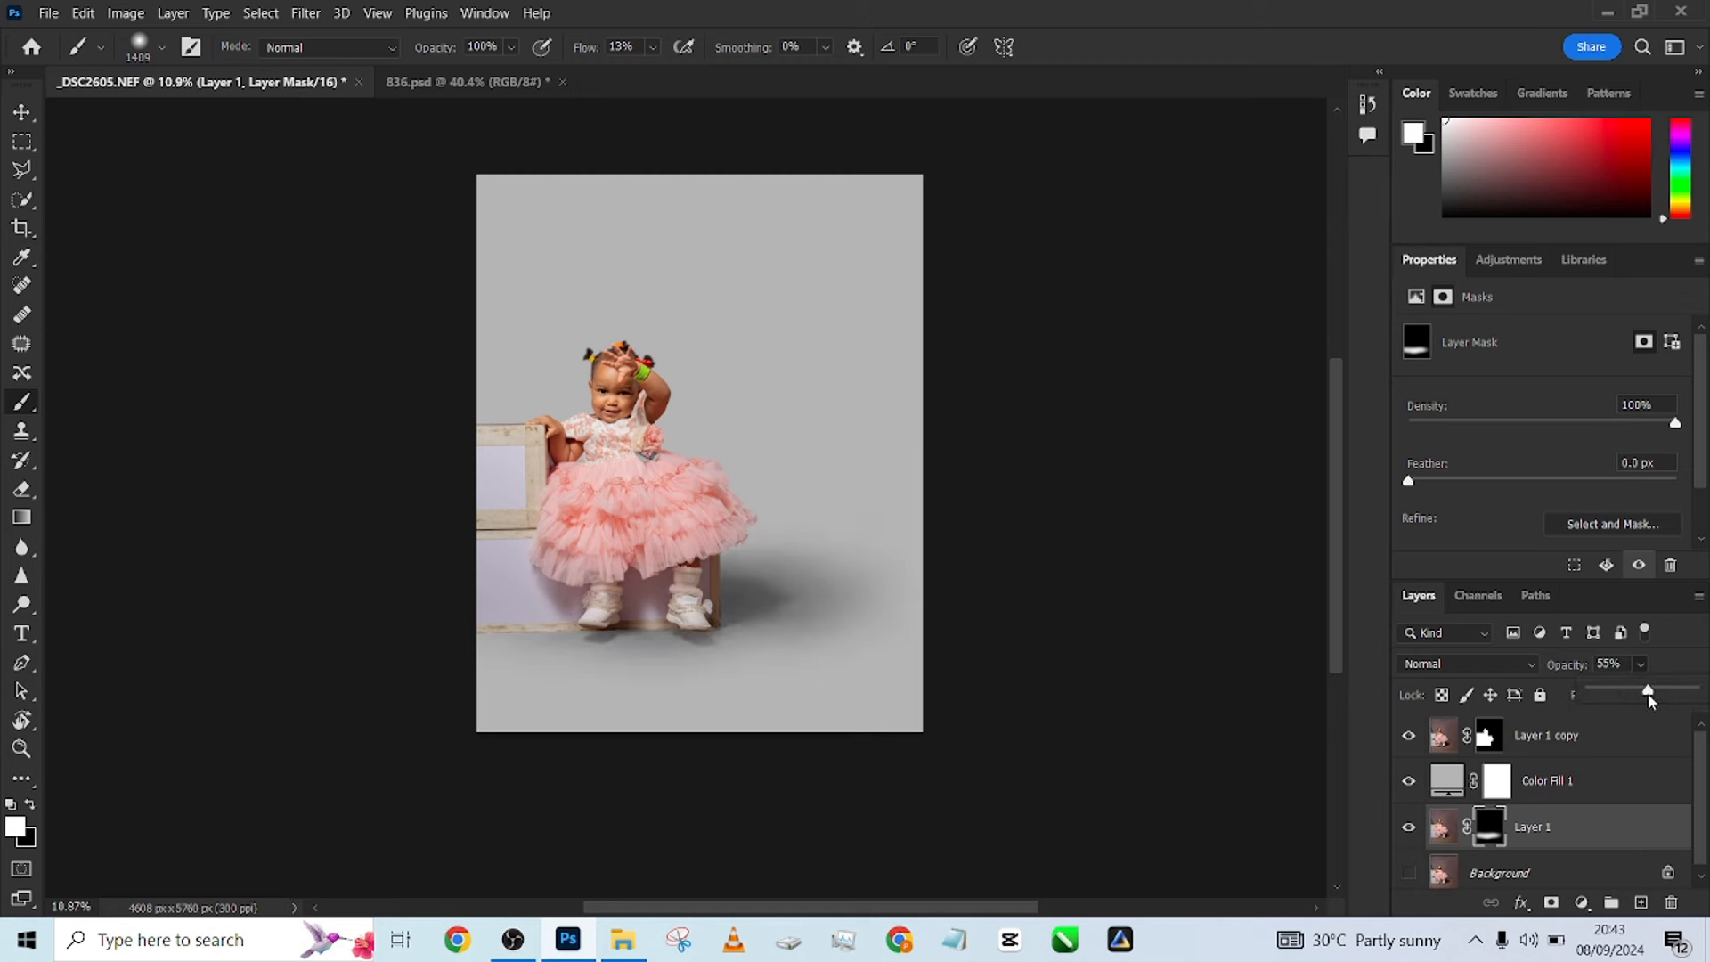
{"action": "left_click_drag", "start_coordinate": [852, 562], "coordinate": [818, 565]}
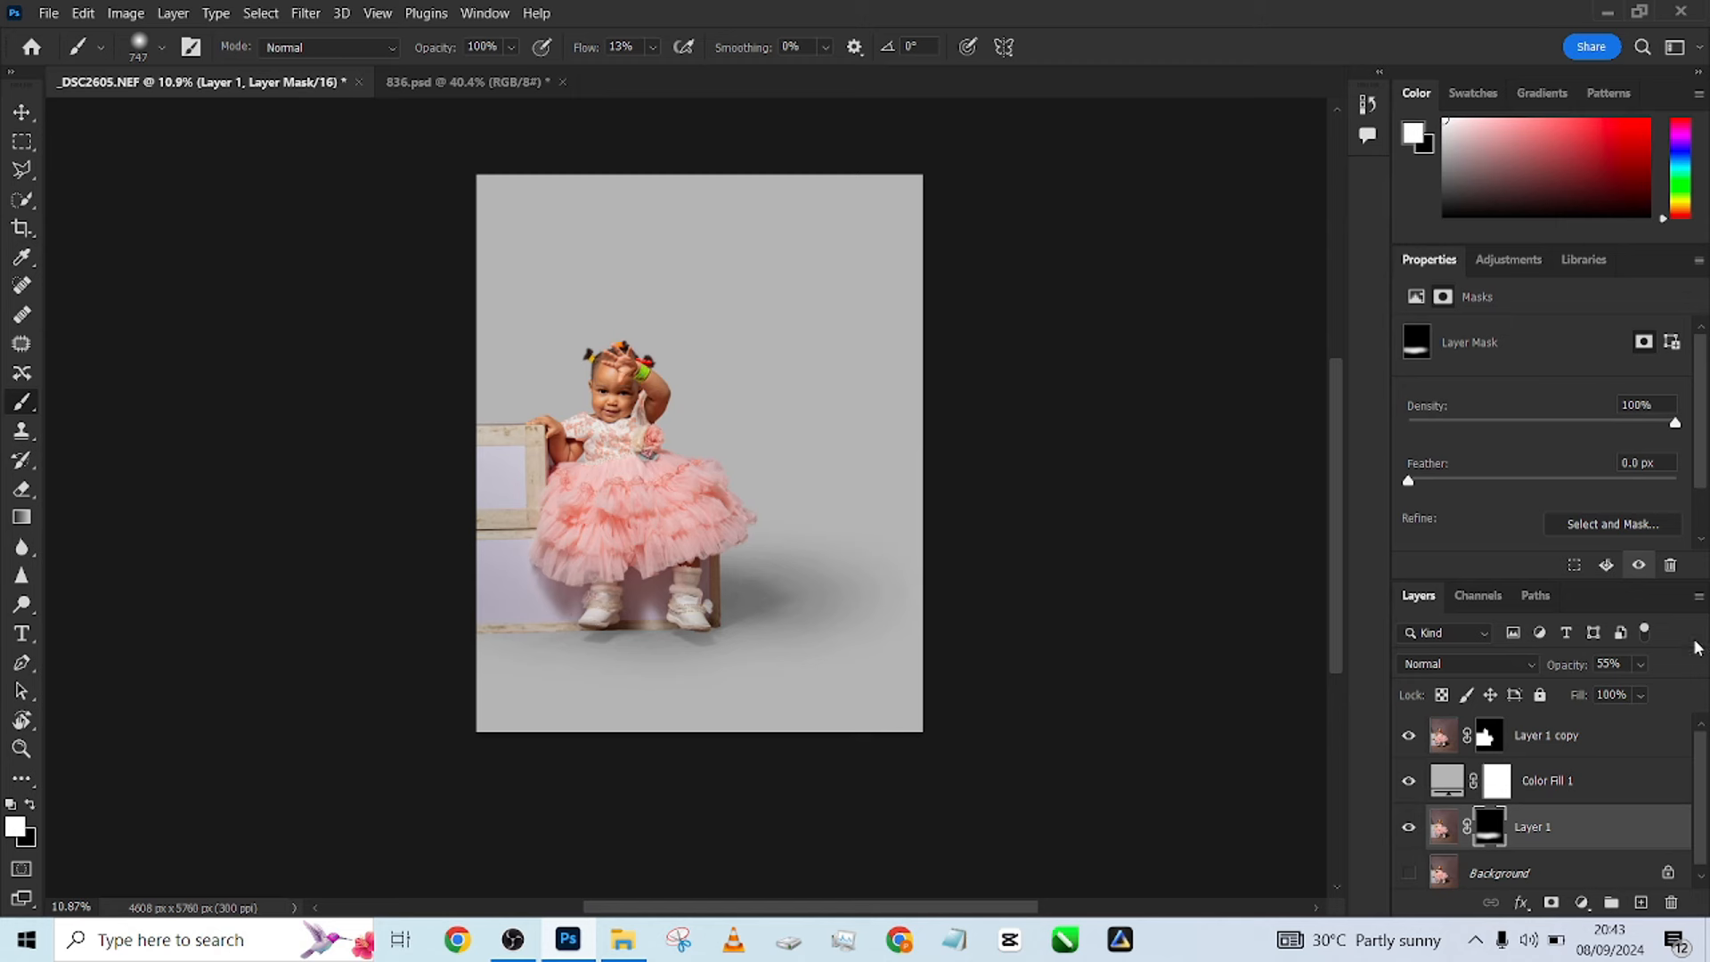
Raise Layer 1's opacity to 90% and refine the floor shadow beside the boards with white and black strokes on its mask.
{"action": "left_click", "coordinate": [1641, 664]}
{"action": "left_click_drag", "start_coordinate": [1655, 691], "coordinate": [1684, 691]}
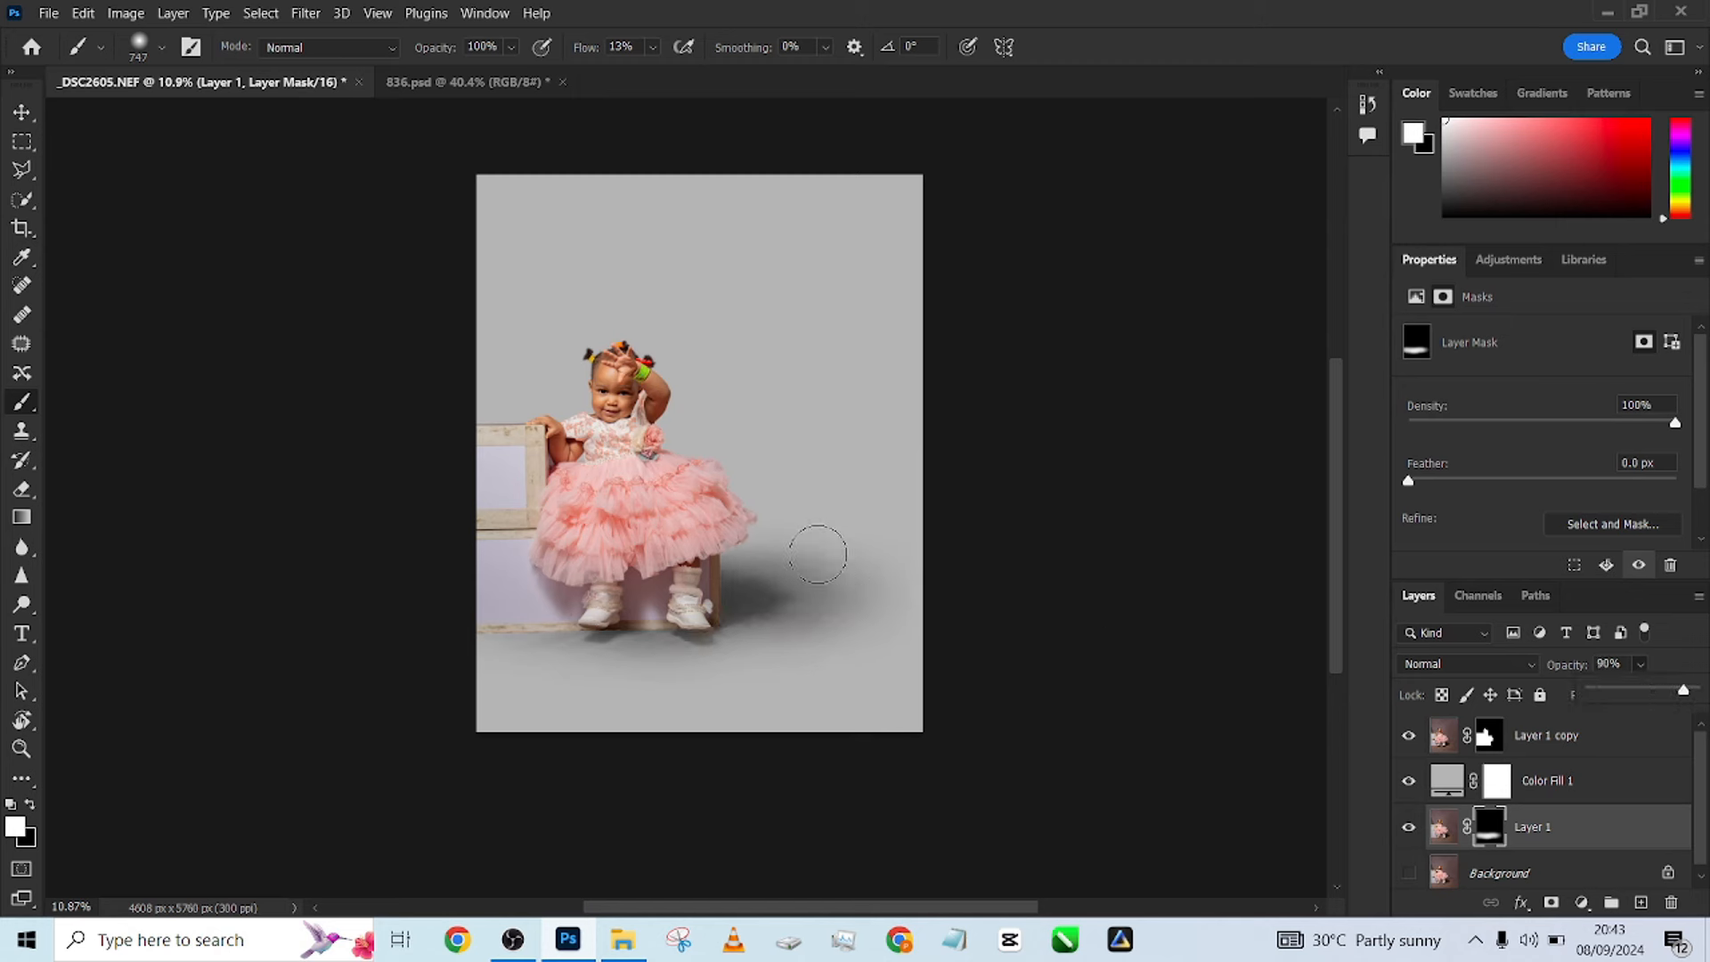
{"action": "left_click_drag", "start_coordinate": [784, 551], "coordinate": [938, 609]}
{"action": "key", "text": "x"}
{"action": "mouse_move", "coordinate": [787, 533]}
{"action": "left_mouse_down"}
{"action": "mouse_move", "coordinate": [945, 588]}
{"action": "mouse_move", "coordinate": [765, 527]}
{"action": "mouse_move", "coordinate": [888, 582]}
{"action": "mouse_move", "coordinate": [766, 544]}
{"action": "mouse_move", "coordinate": [880, 595]}
{"action": "mouse_move", "coordinate": [816, 571]}
{"action": "mouse_move", "coordinate": [892, 626]}
{"action": "mouse_move", "coordinate": [786, 631]}
{"action": "mouse_move", "coordinate": [915, 608]}
{"action": "mouse_move", "coordinate": [701, 570]}
{"action": "mouse_move", "coordinate": [760, 561]}
{"action": "mouse_move", "coordinate": [830, 585]}
{"action": "mouse_move", "coordinate": [735, 670]}
{"action": "left_mouse_up"}
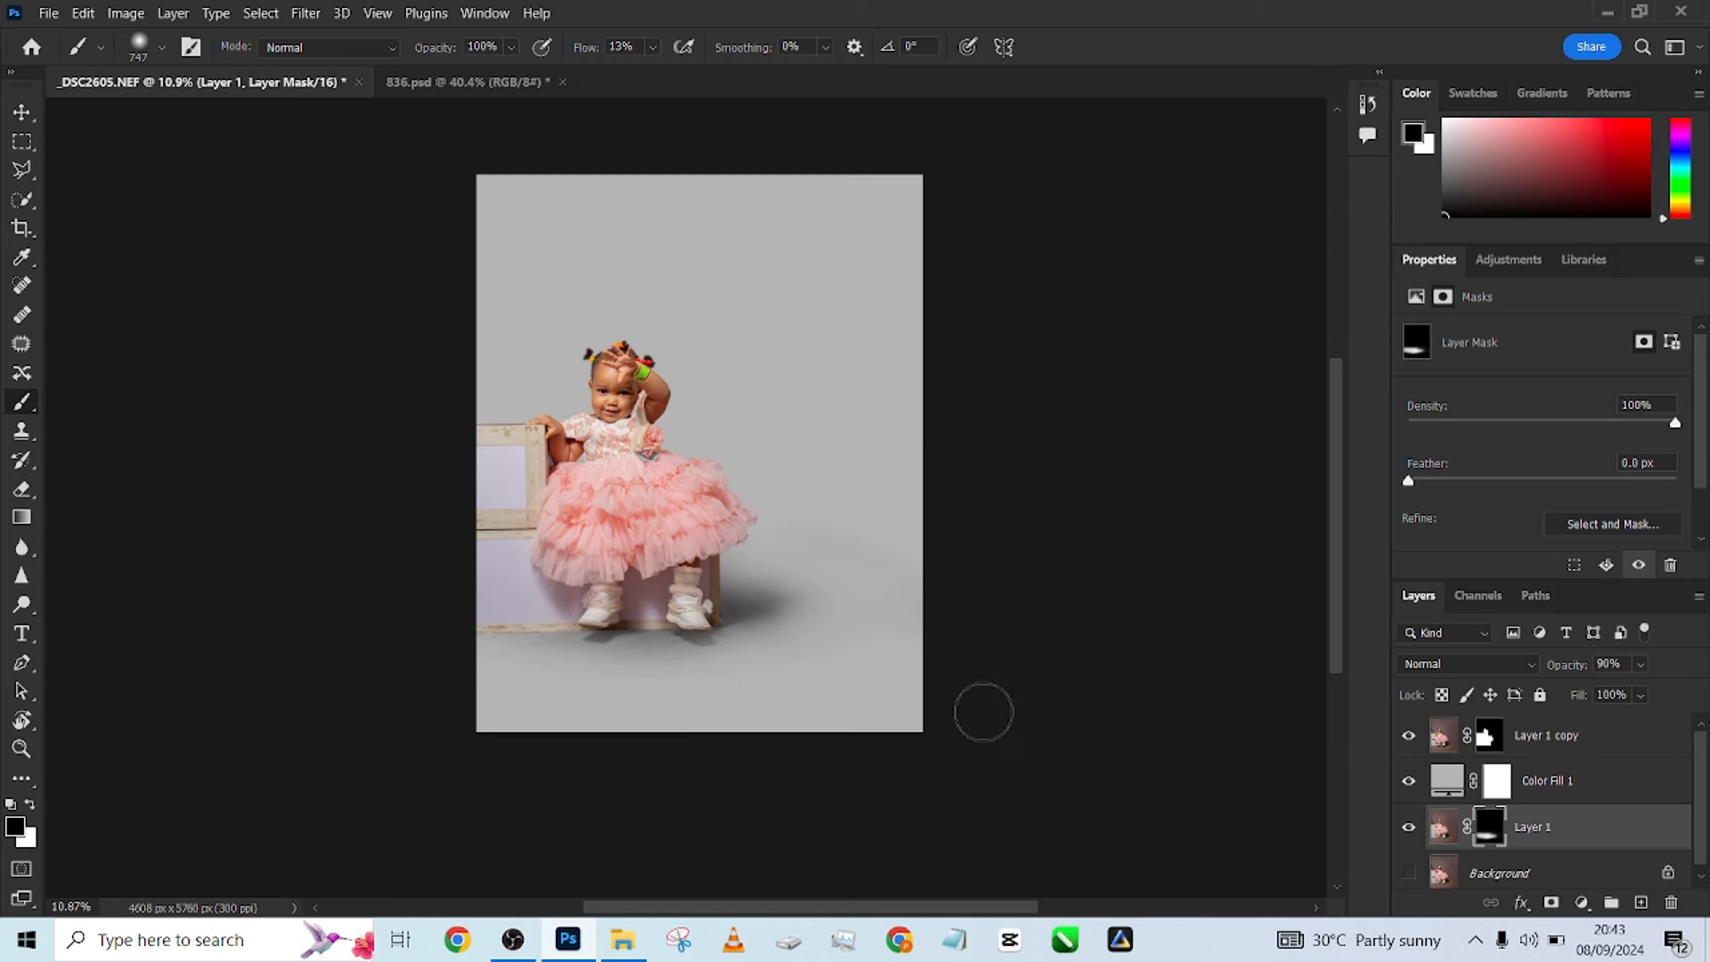
Try Layer 1 at full opacity and settle on 74%.
{"action": "left_click", "coordinate": [1640, 665]}
{"action": "left_click_drag", "start_coordinate": [1627, 687], "coordinate": [1672, 691]}
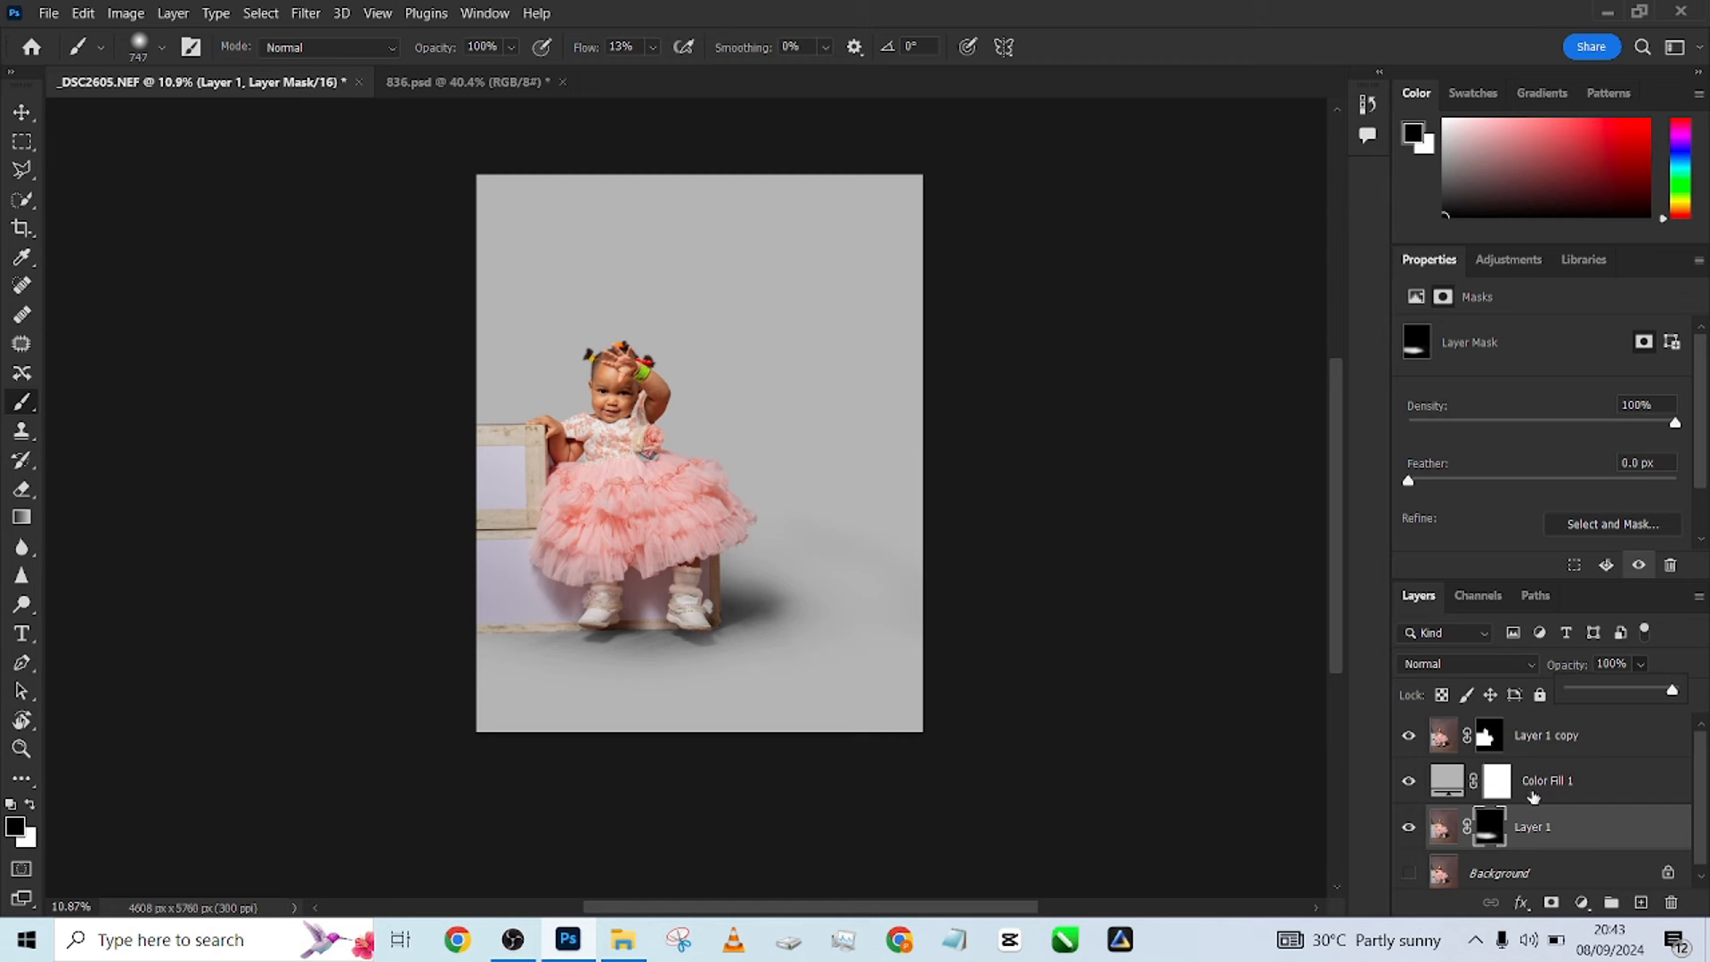
{"action": "left_click", "coordinate": [1646, 695]}
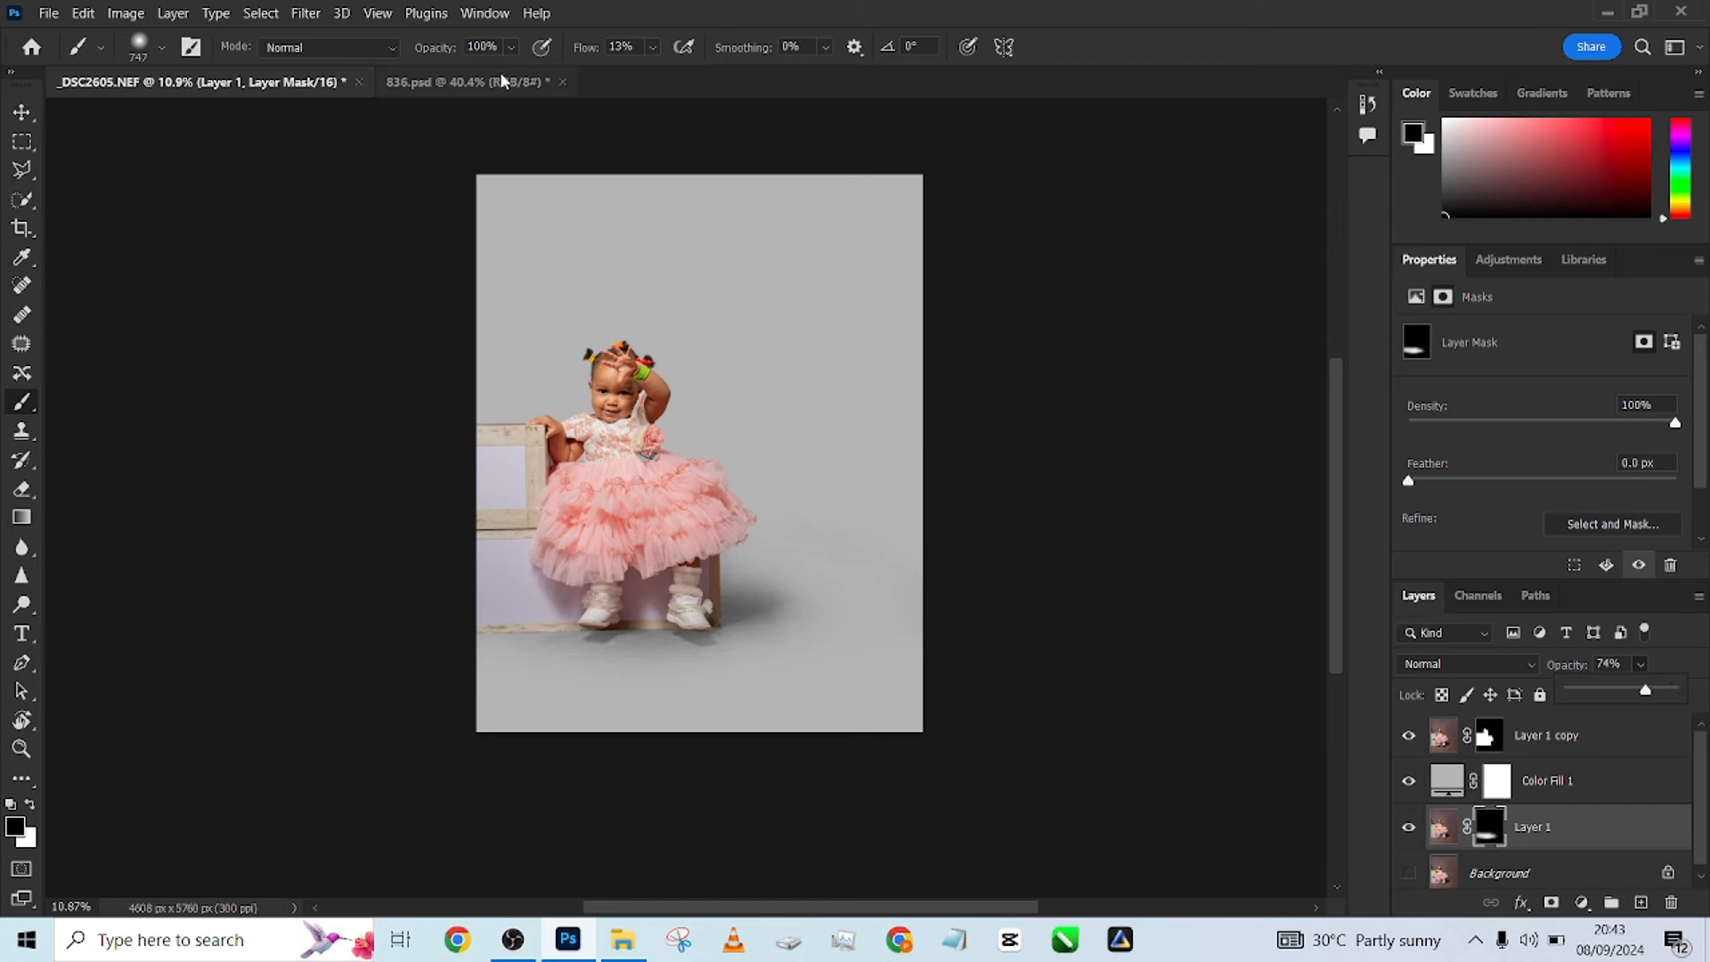
Lower the brush flow to 4%, enlarge the brush to 1350 px and soften the shadow beside the boards with black on Layer 1's mask.
{"action": "key", "text": "x"}
{"action": "left_click", "coordinate": [653, 46]}
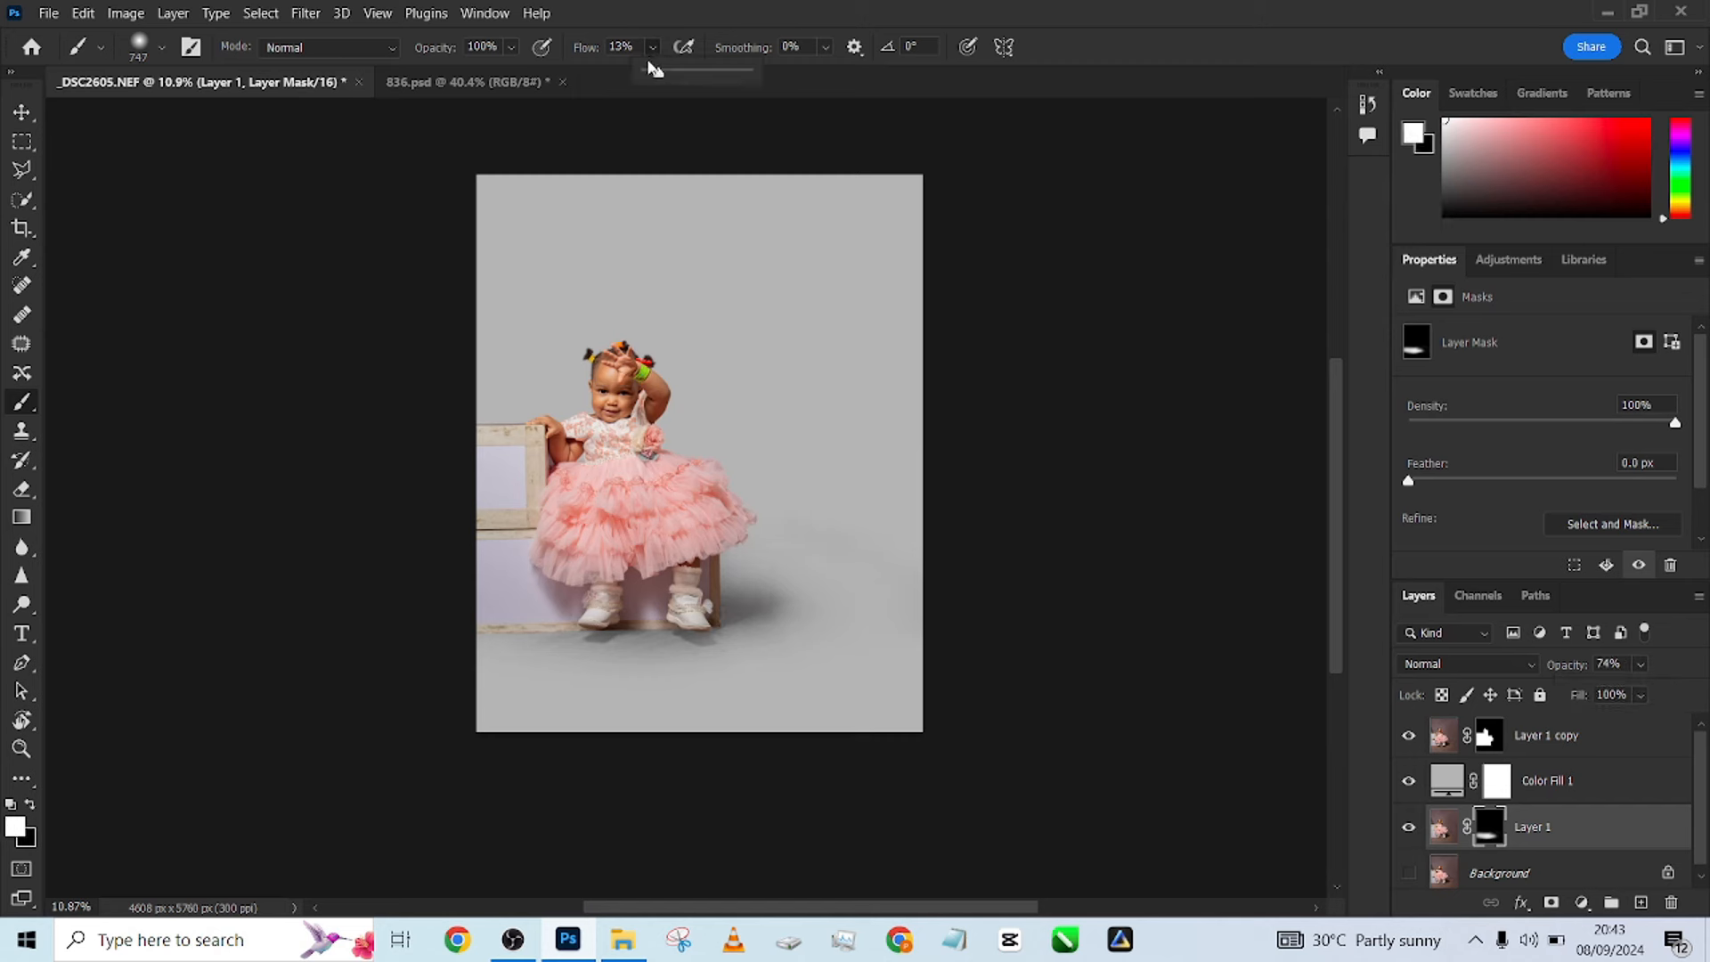
{"action": "left_click_drag", "start_coordinate": [656, 71], "coordinate": [651, 75]}
{"action": "key", "text": "x"}
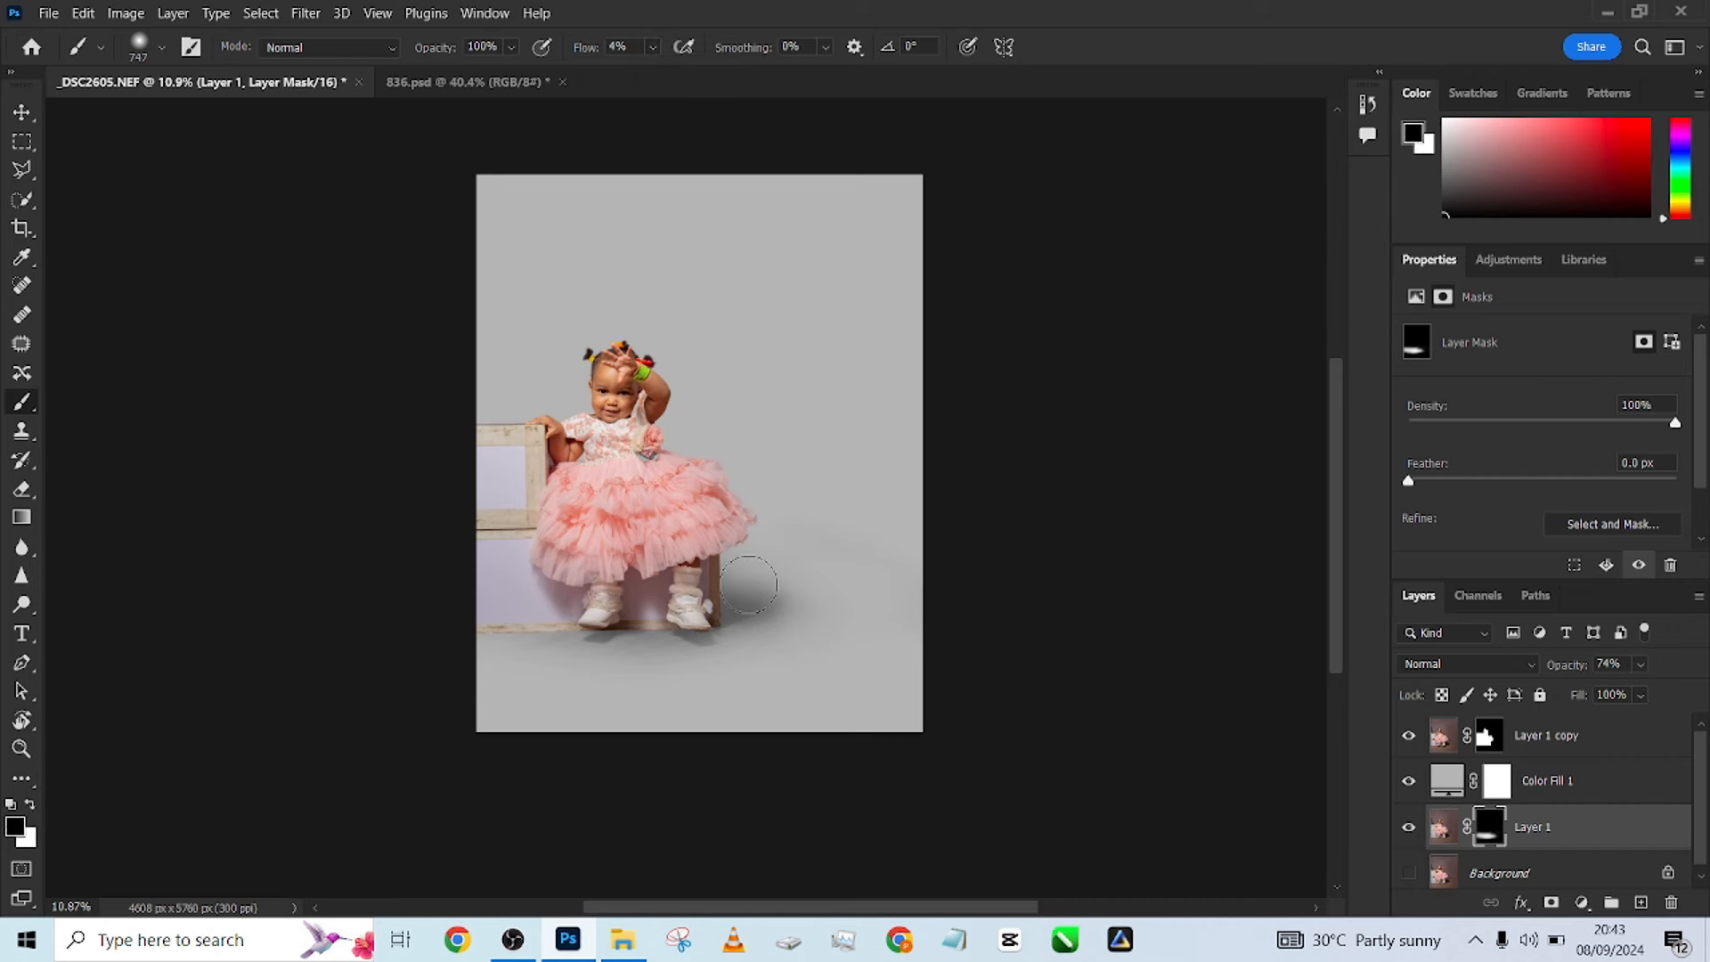
{"action": "left_click_drag", "start_coordinate": [751, 585], "coordinate": [764, 597]}
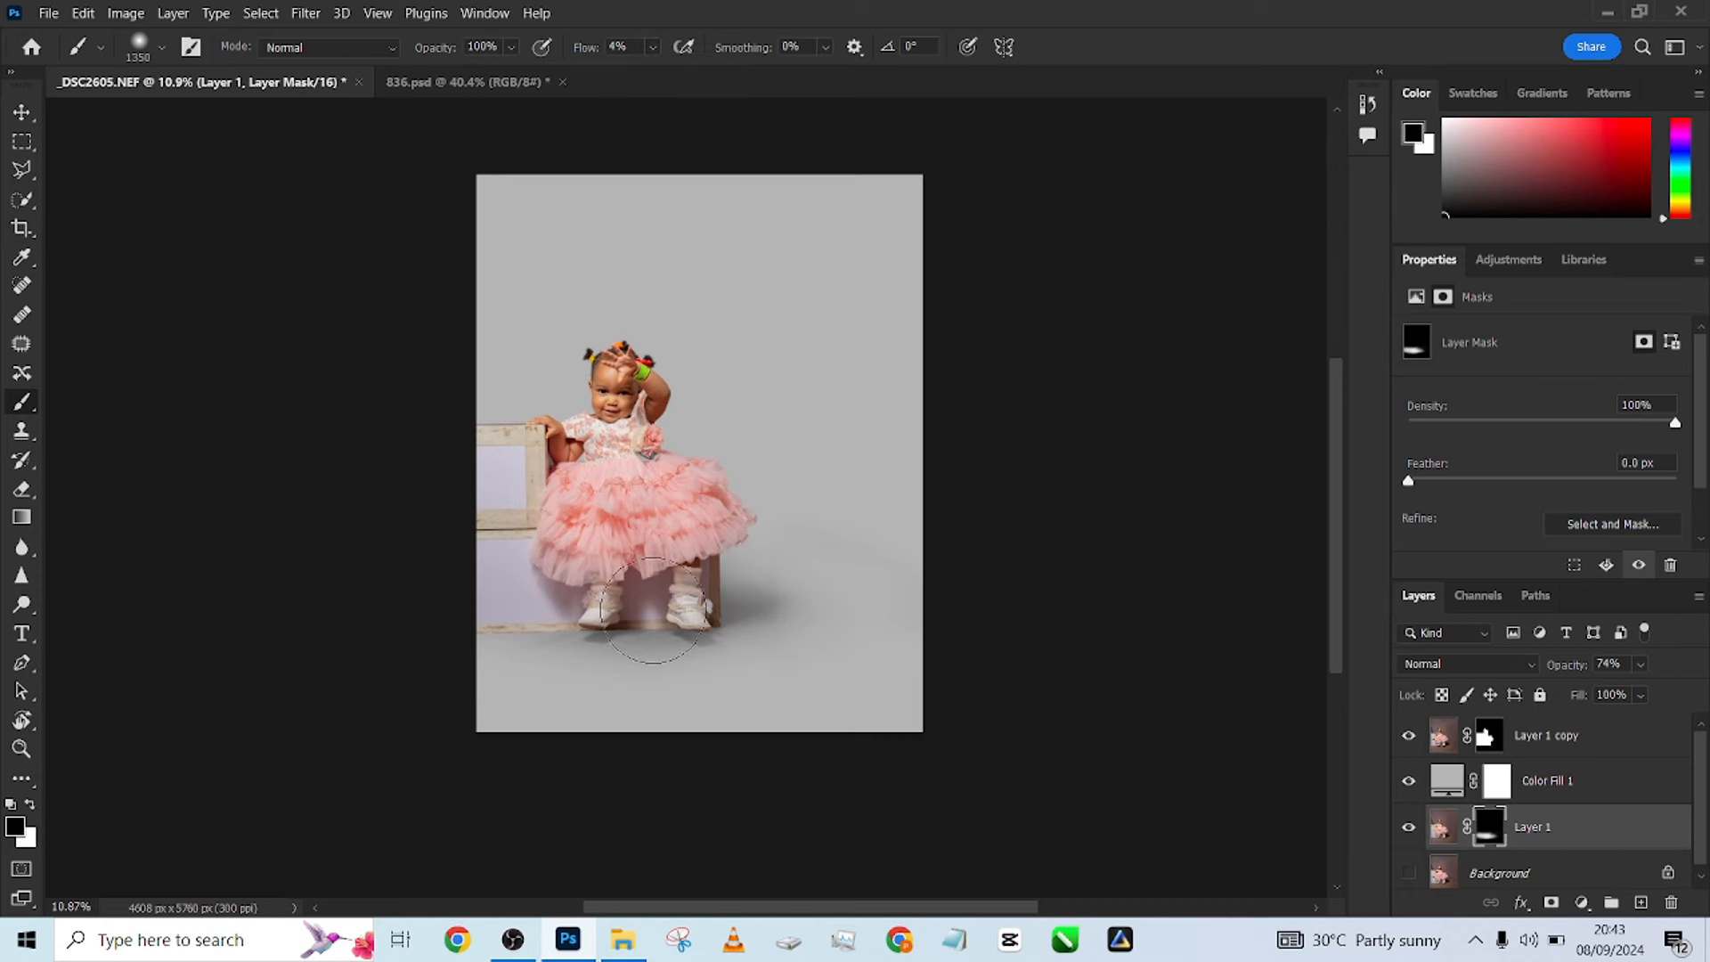
Paint white on Layer 1's mask across the lower floor area and undo the last two strokes.
{"action": "key", "text": "x"}
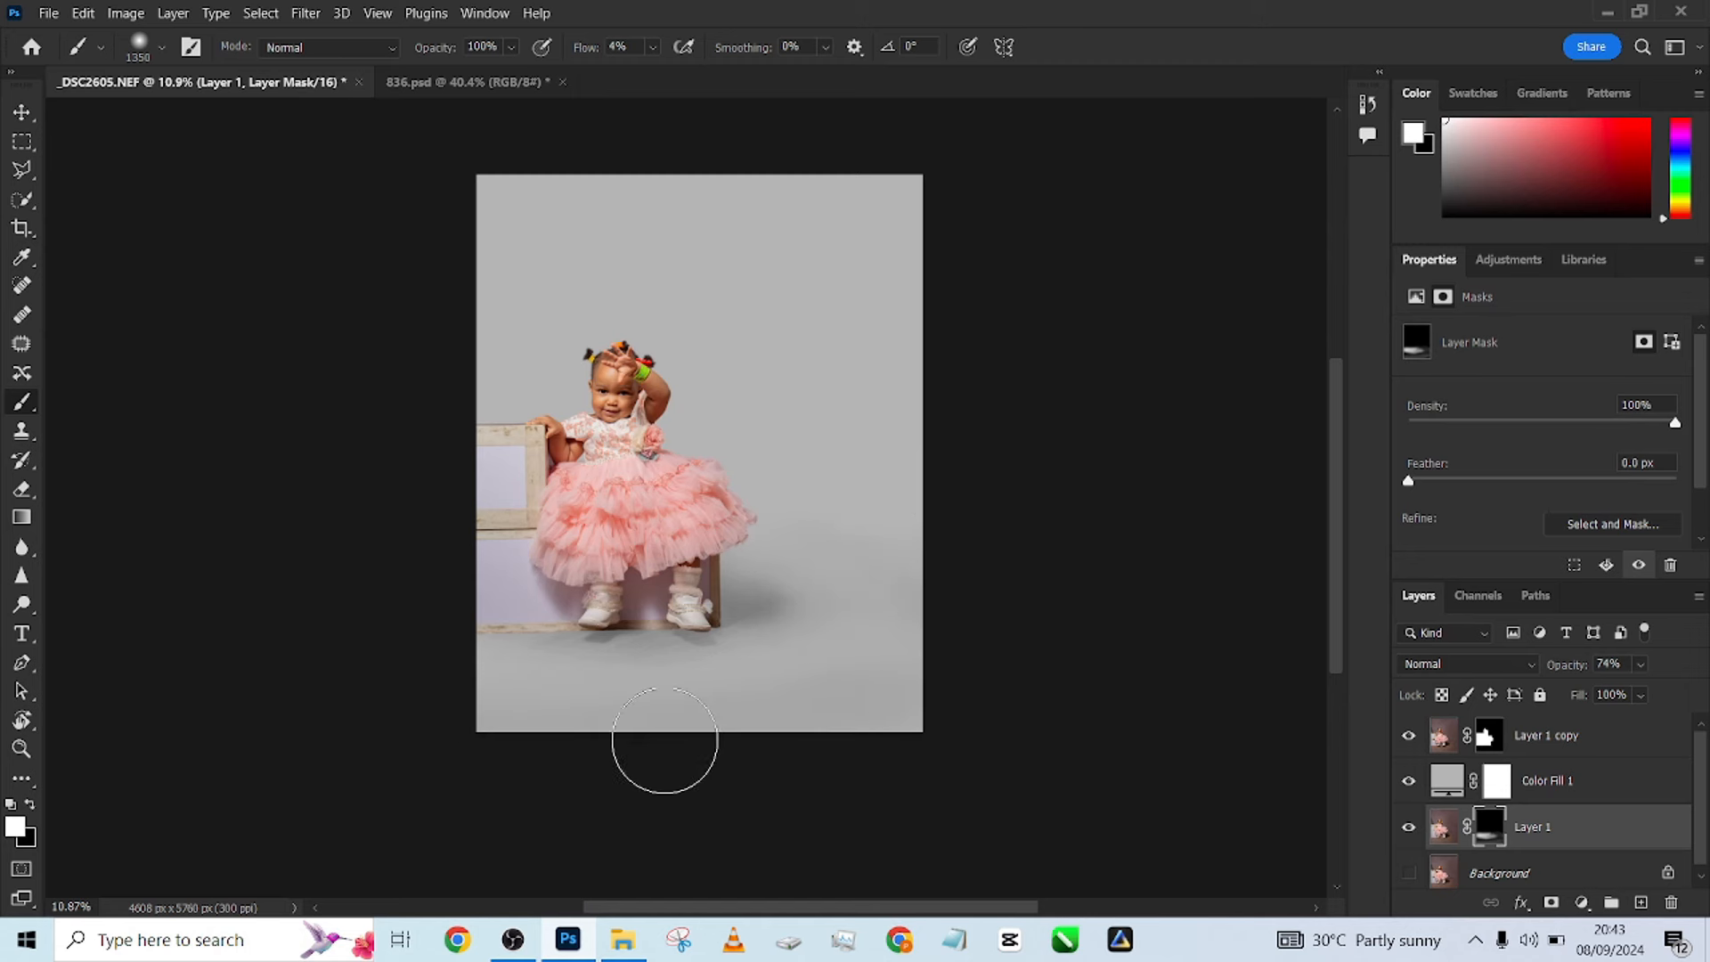
{"action": "mouse_move", "coordinate": [481, 668]}
{"action": "left_mouse_down"}
{"action": "mouse_move", "coordinate": [942, 665]}
{"action": "mouse_move", "coordinate": [961, 704]}
{"action": "left_mouse_up"}
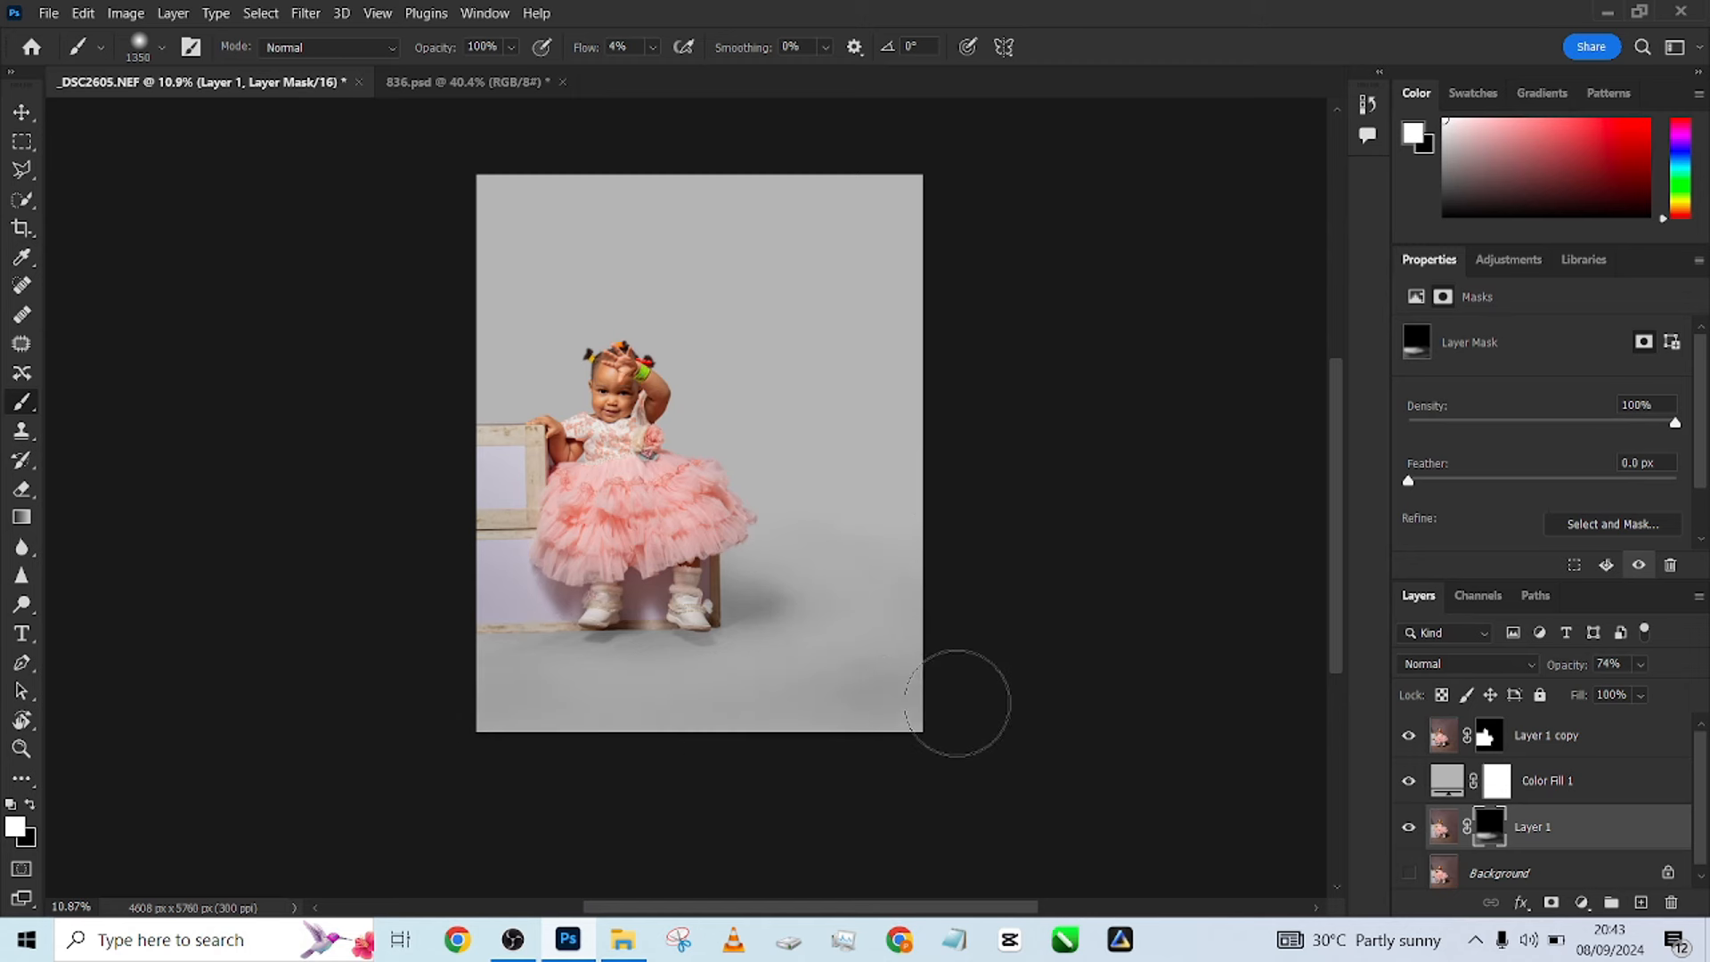
{"action": "mouse_move", "coordinate": [759, 639]}
{"action": "left_mouse_down"}
{"action": "mouse_move", "coordinate": [850, 648]}
{"action": "mouse_move", "coordinate": [759, 629]}
{"action": "mouse_move", "coordinate": [917, 600]}
{"action": "mouse_move", "coordinate": [945, 697]}
{"action": "mouse_move", "coordinate": [769, 656]}
{"action": "left_mouse_up"}
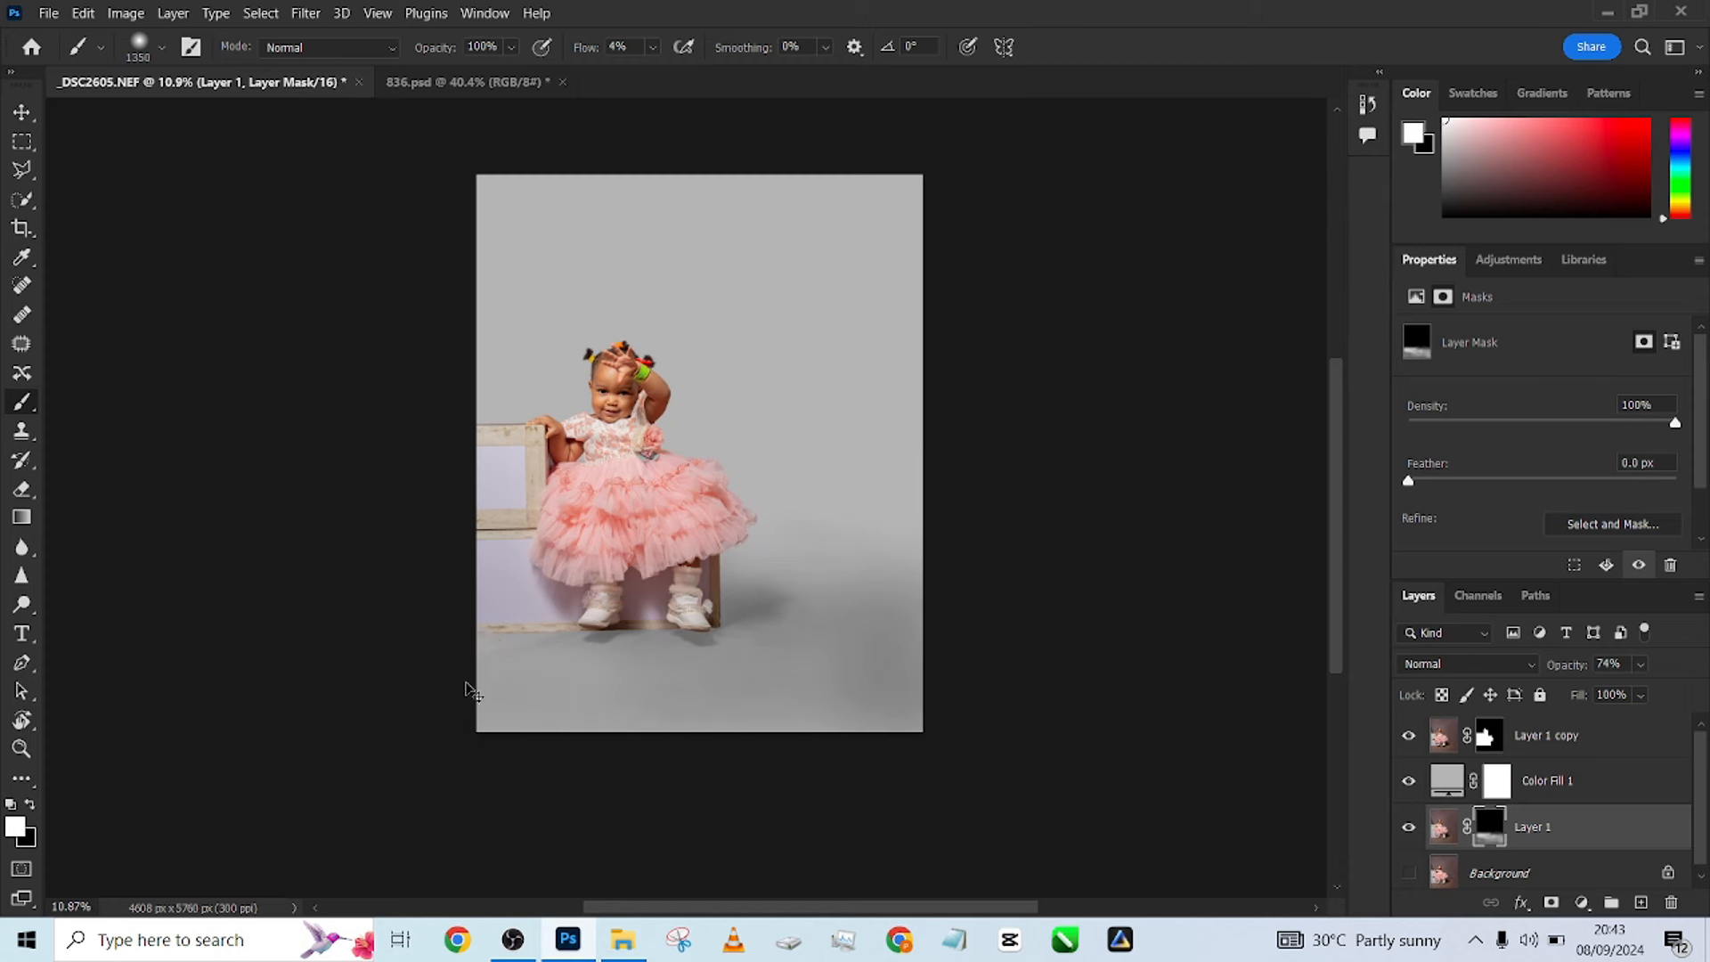
{"action": "key", "text": "ctrl+z"}
{"action": "key", "text": "ctrl+z"}
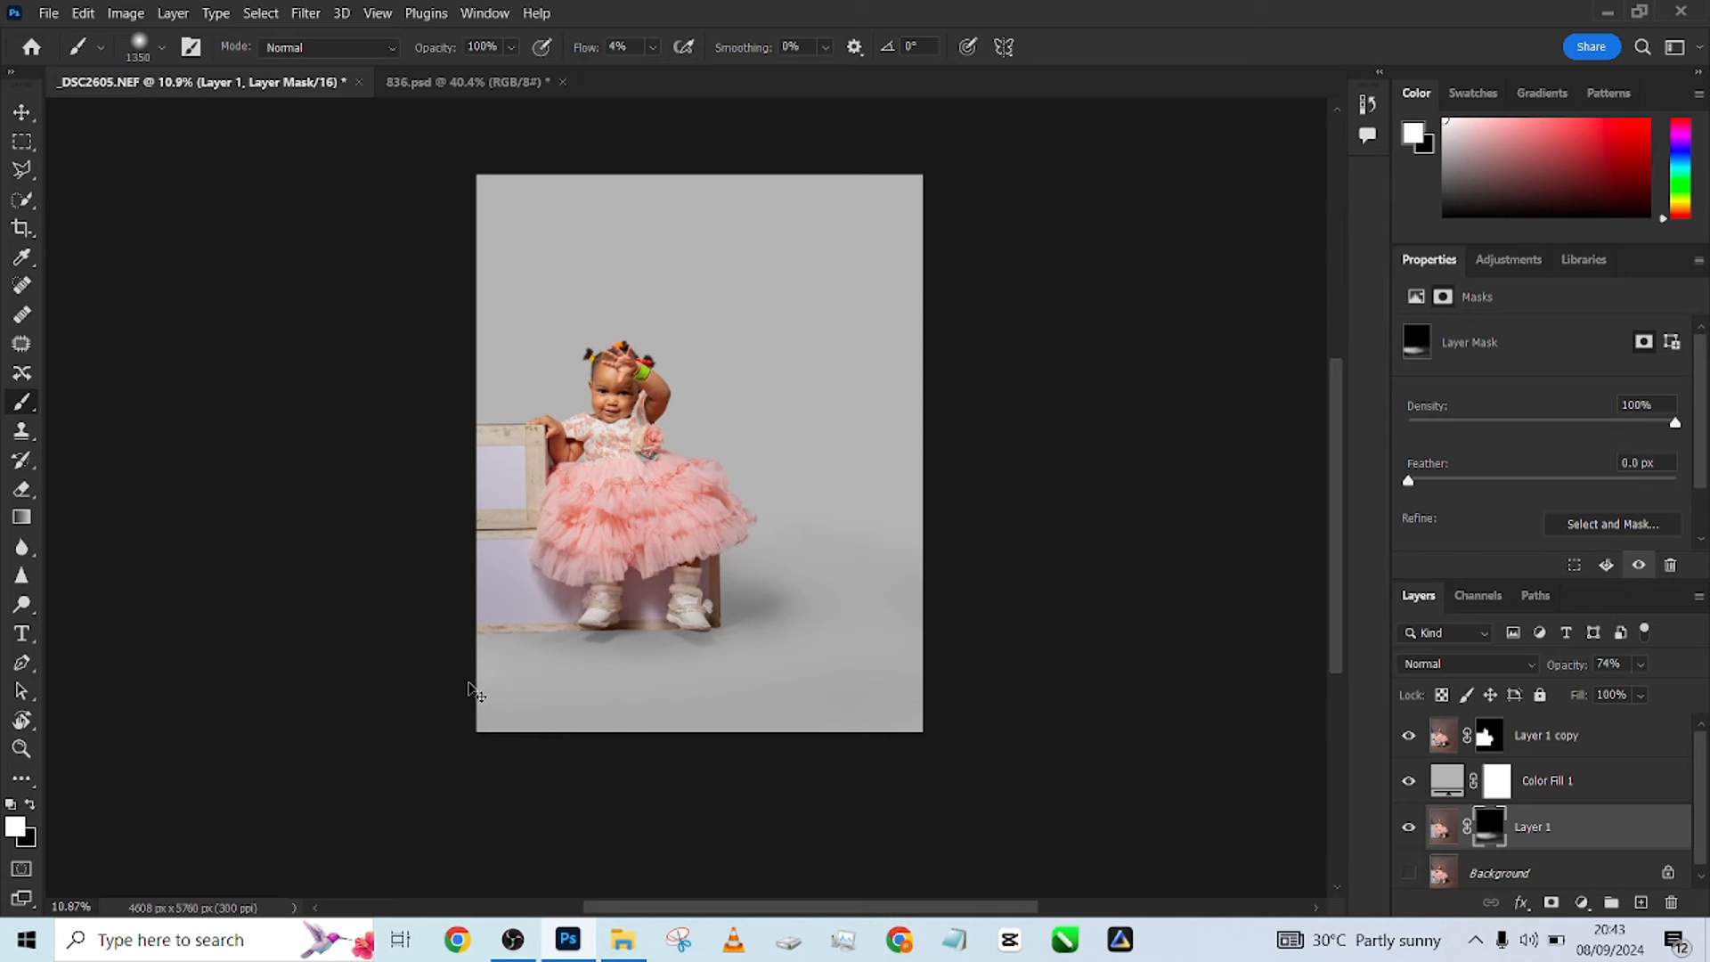
Compare the floor with and without Layer 1's shadow, both close up and across the whole image.
{"action": "scroll", "coordinate": [638, 606], "scroll_direction": "up", "scroll_amount": 3}
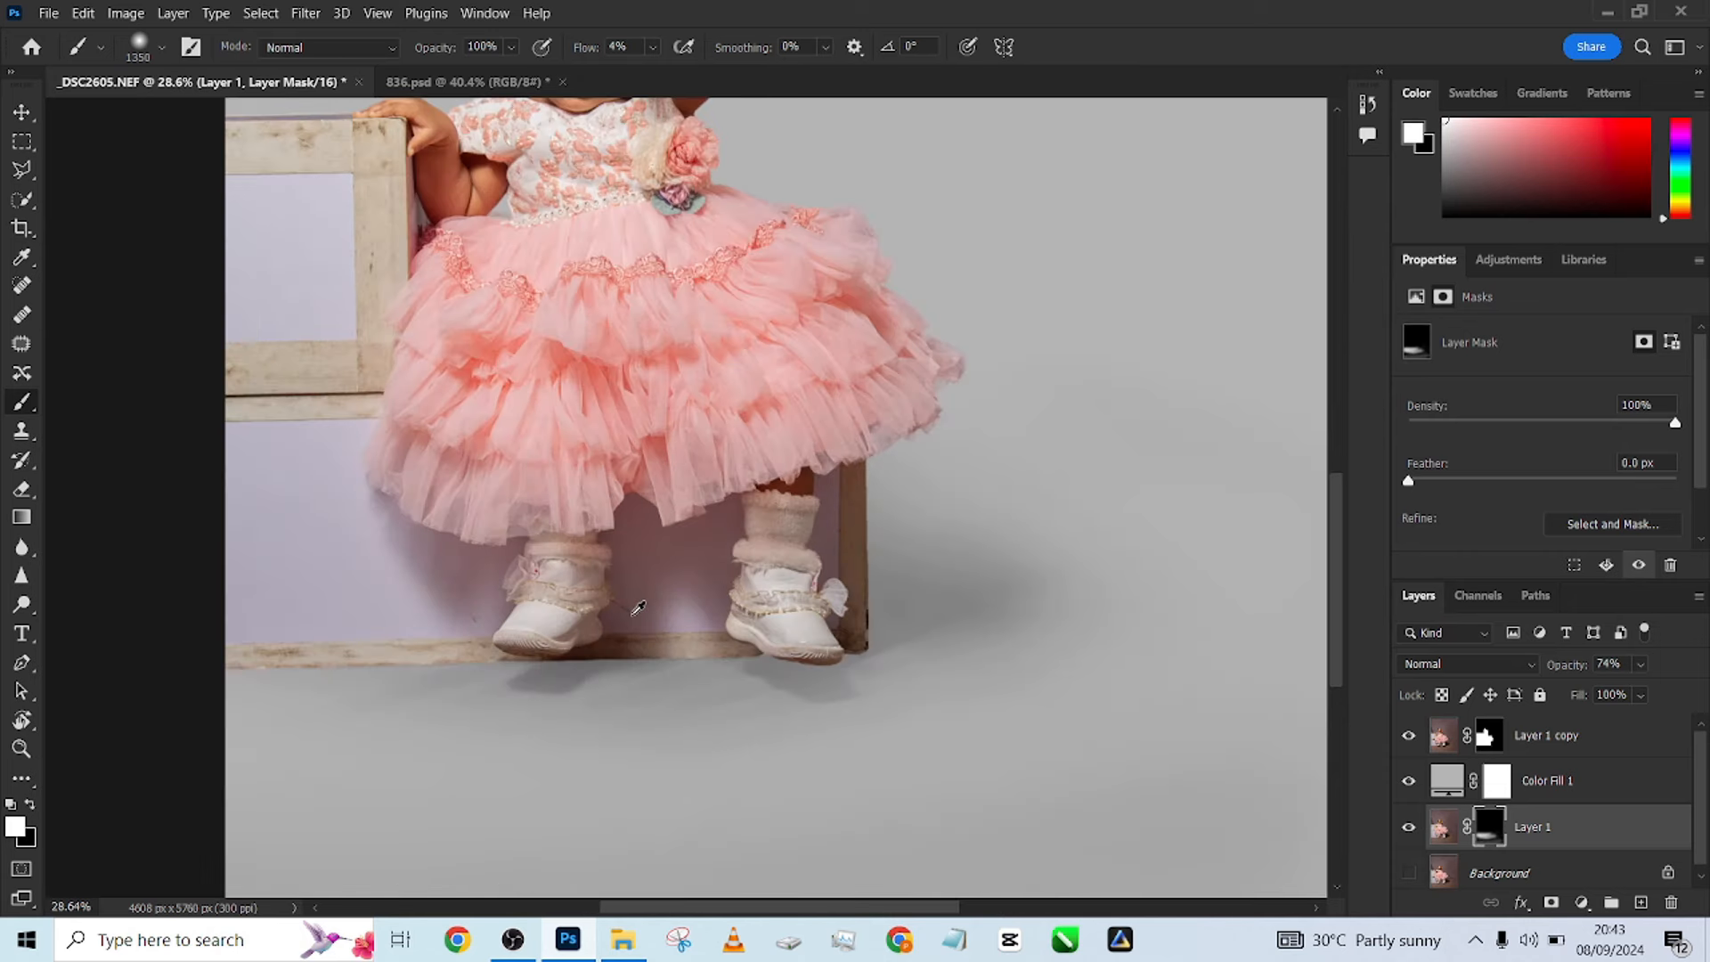
{"action": "left_click", "coordinate": [1408, 827]}
{"action": "left_click", "coordinate": [1408, 828]}
{"action": "left_click", "coordinate": [1408, 828]}
{"action": "left_click", "coordinate": [1408, 828]}
{"action": "scroll", "coordinate": [842, 606], "scroll_direction": "down", "scroll_amount": 3}
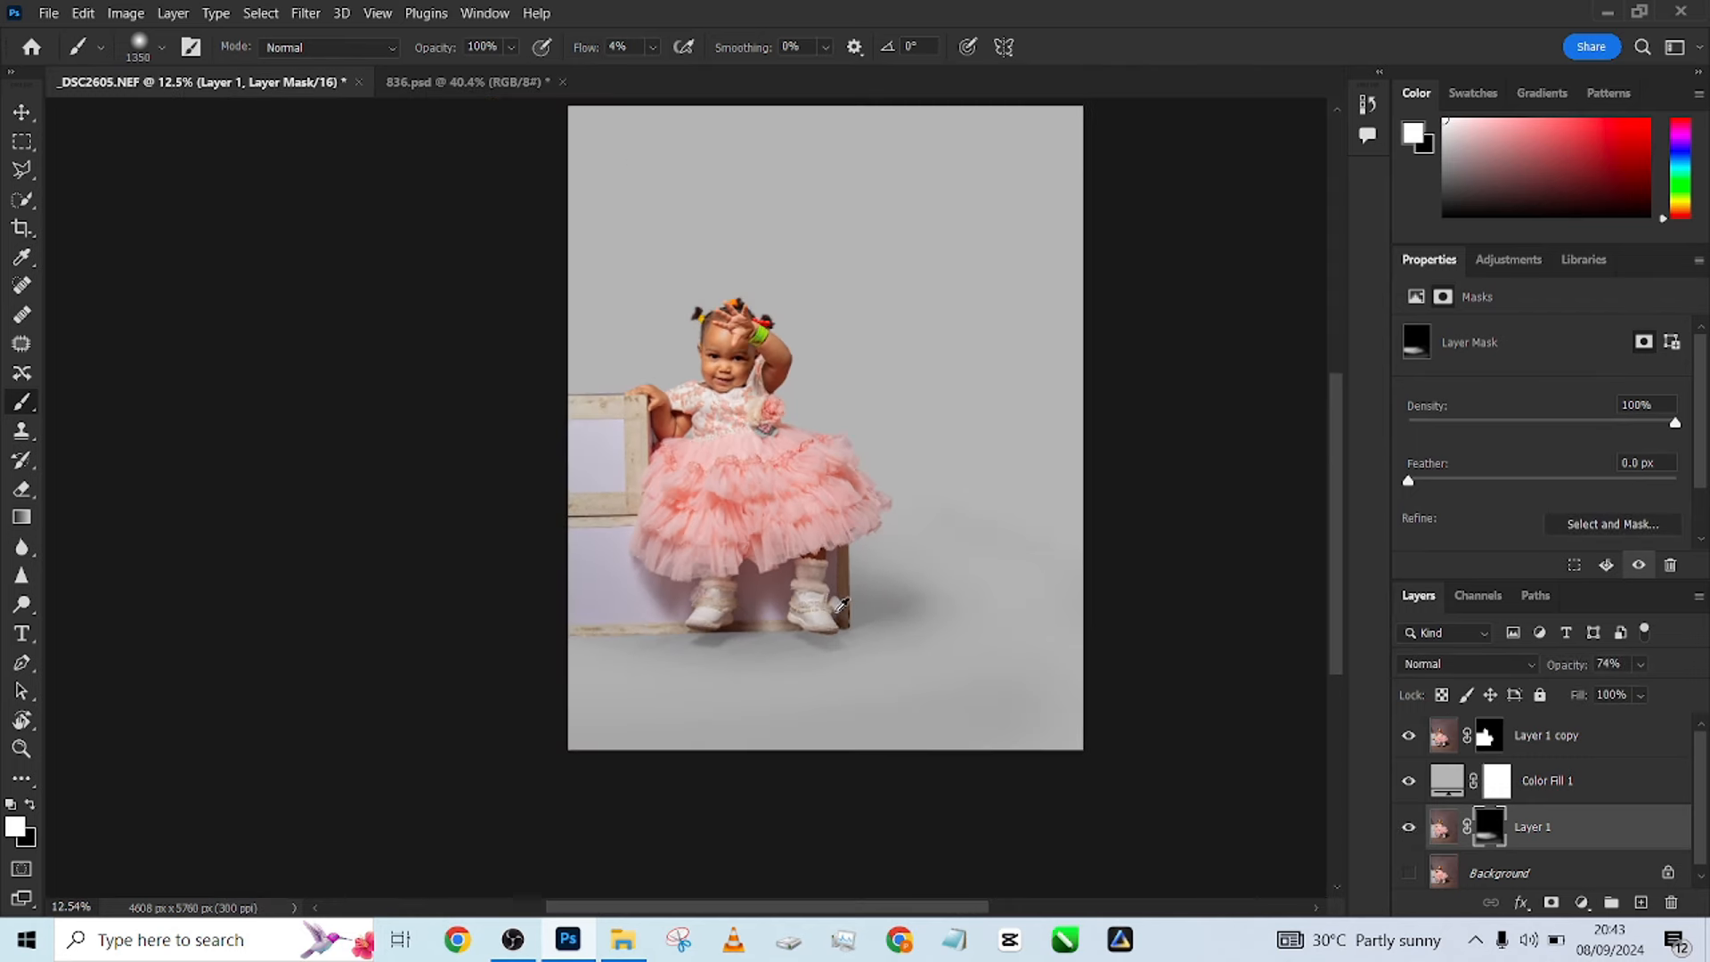
{"action": "left_click", "coordinate": [1408, 827]}
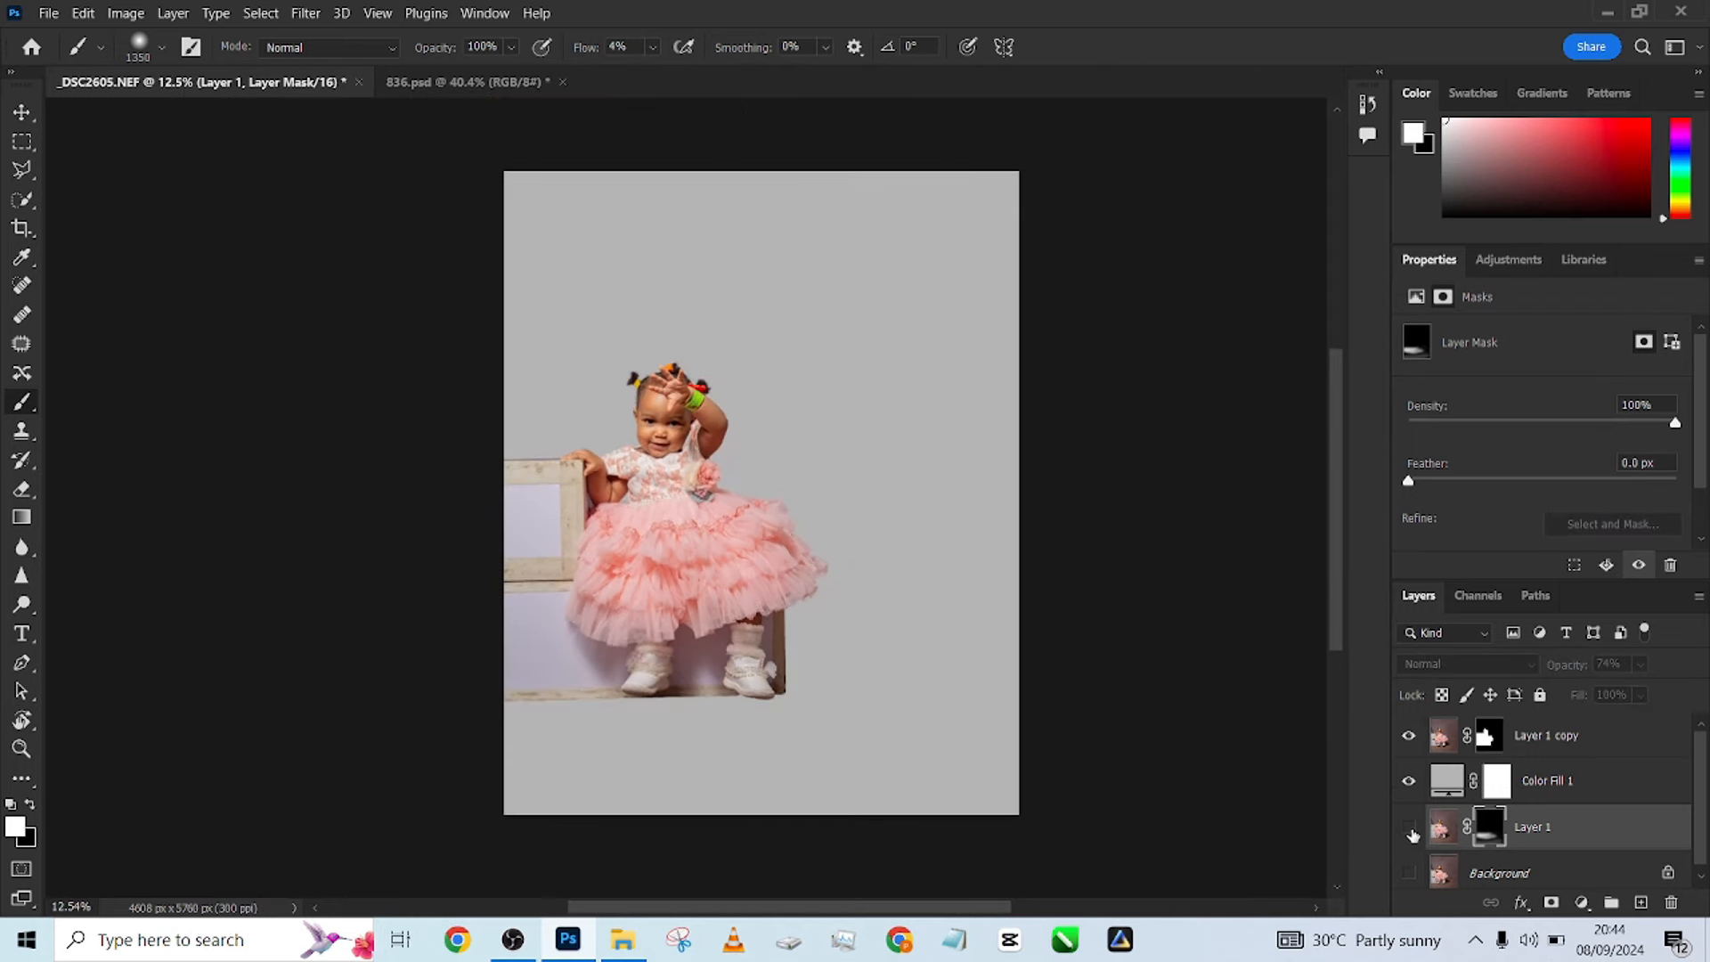
{"action": "left_click", "coordinate": [1408, 828]}
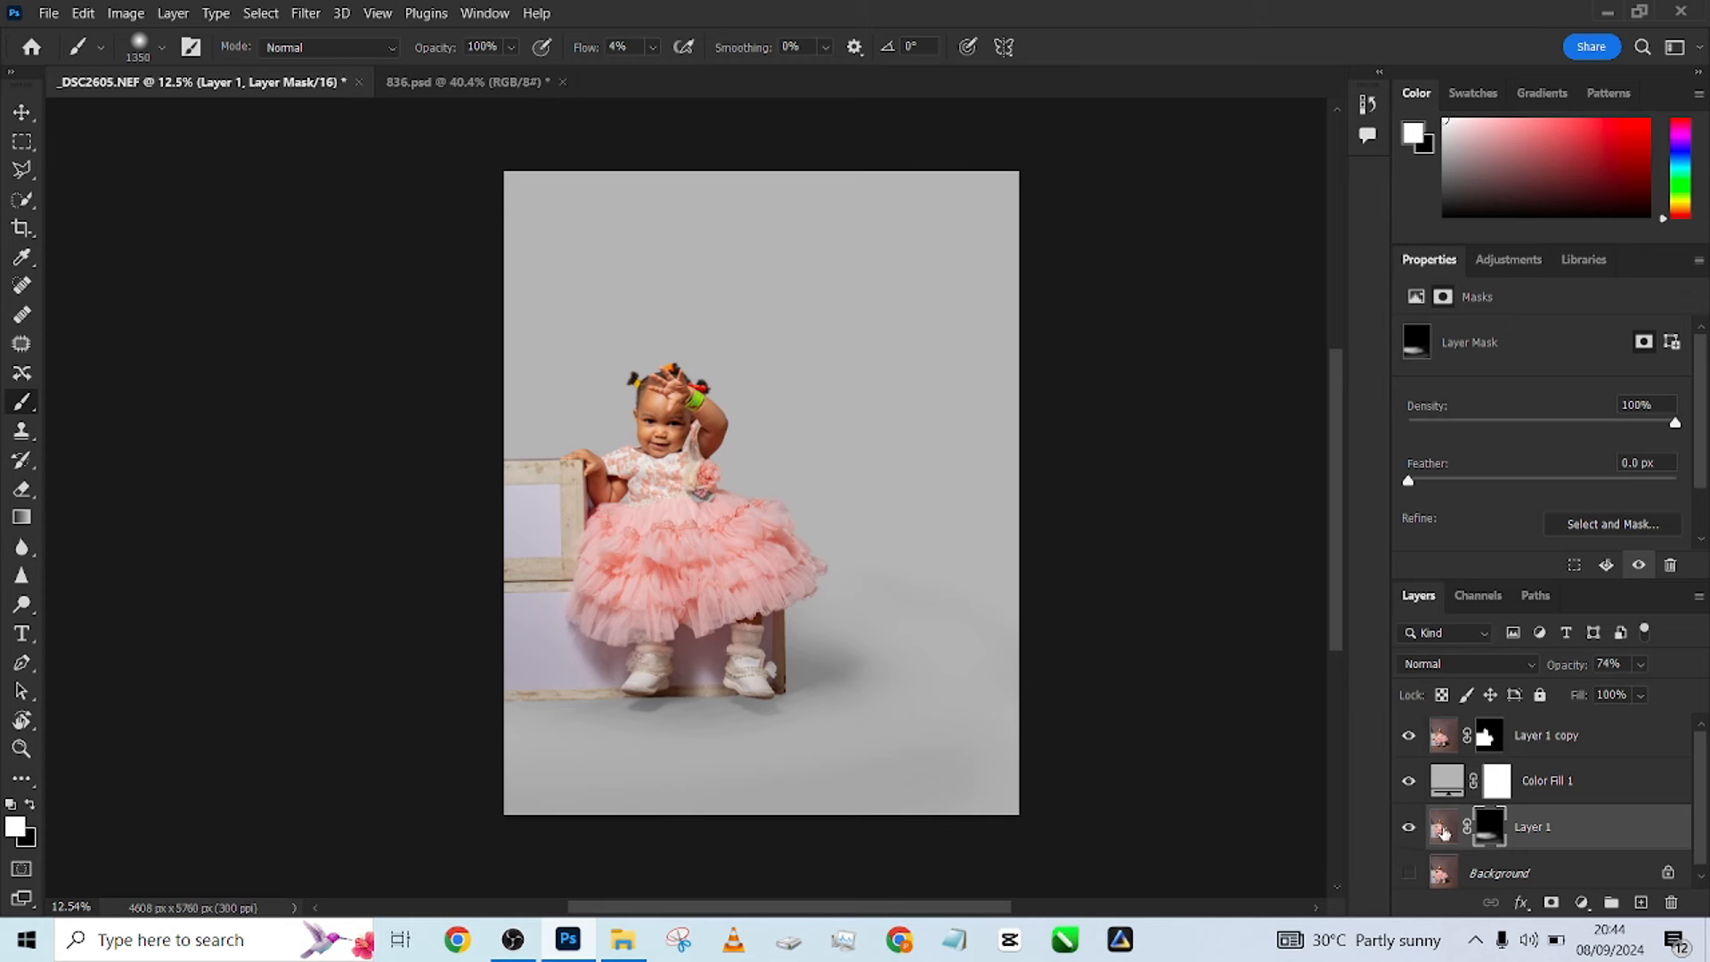
Set Layer 1's blend mode to Multiply.
{"action": "left_click", "coordinate": [1474, 676]}
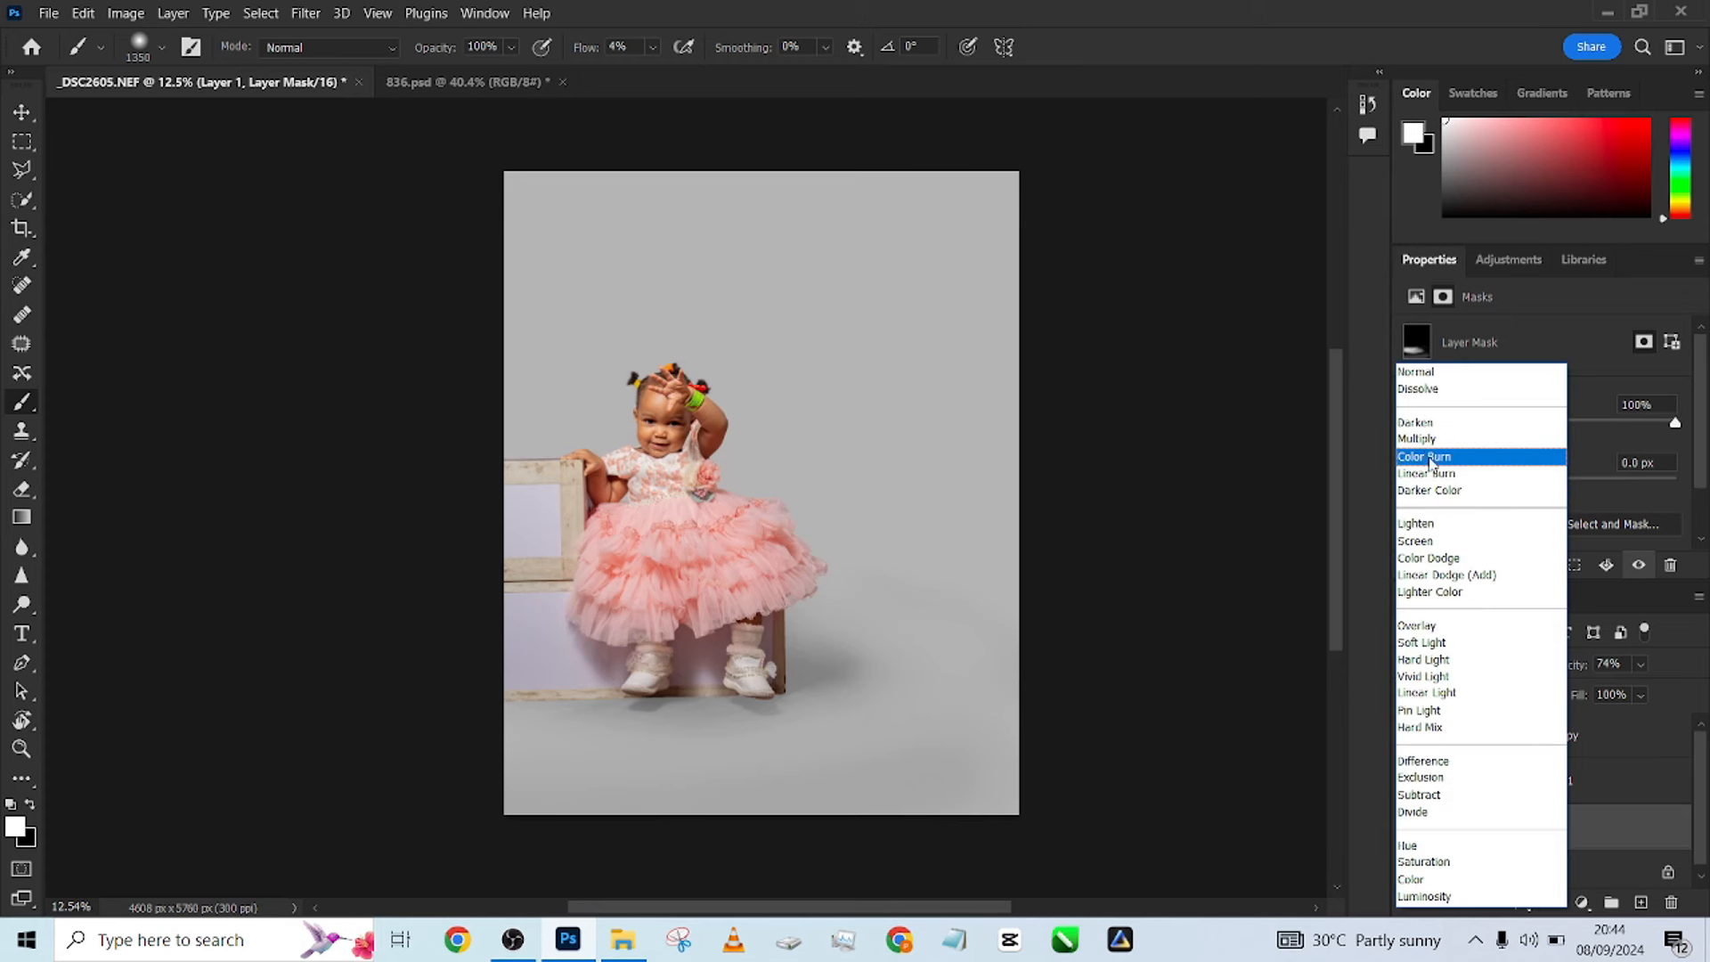
{"action": "left_click", "coordinate": [1423, 444]}
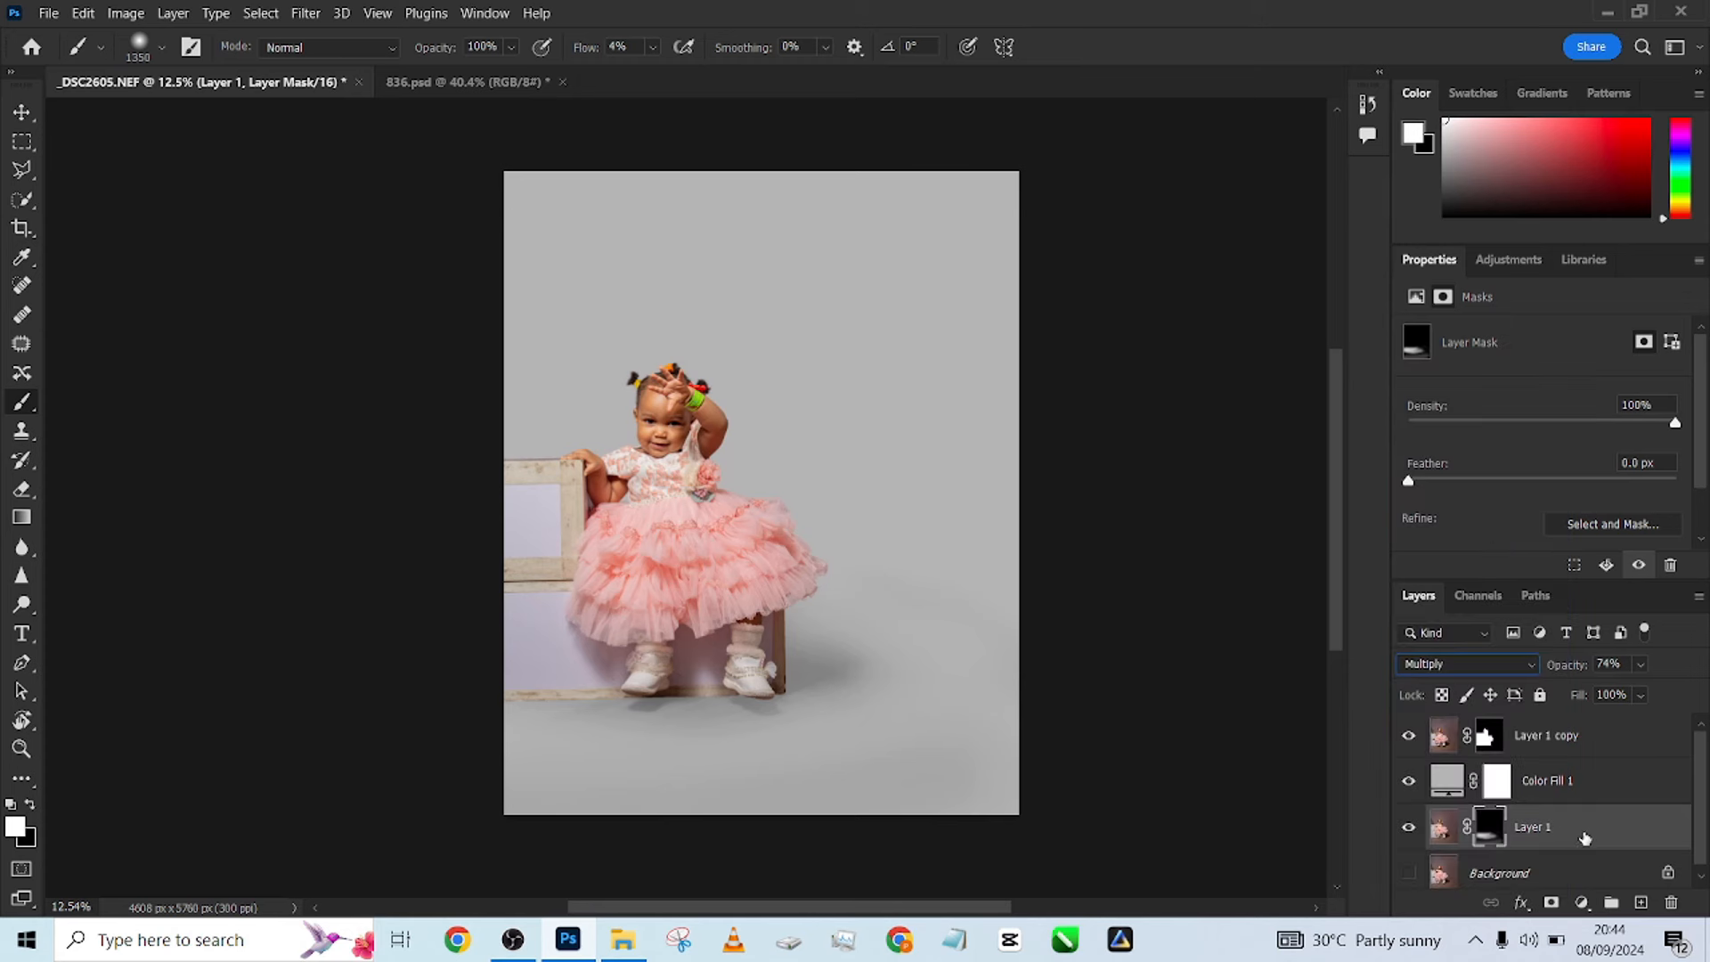
Try placing Layer 1 above Color Fill 1 at 100% opacity, and undo both changes.
{"action": "left_click_drag", "start_coordinate": [1585, 840], "coordinate": [1585, 777]}
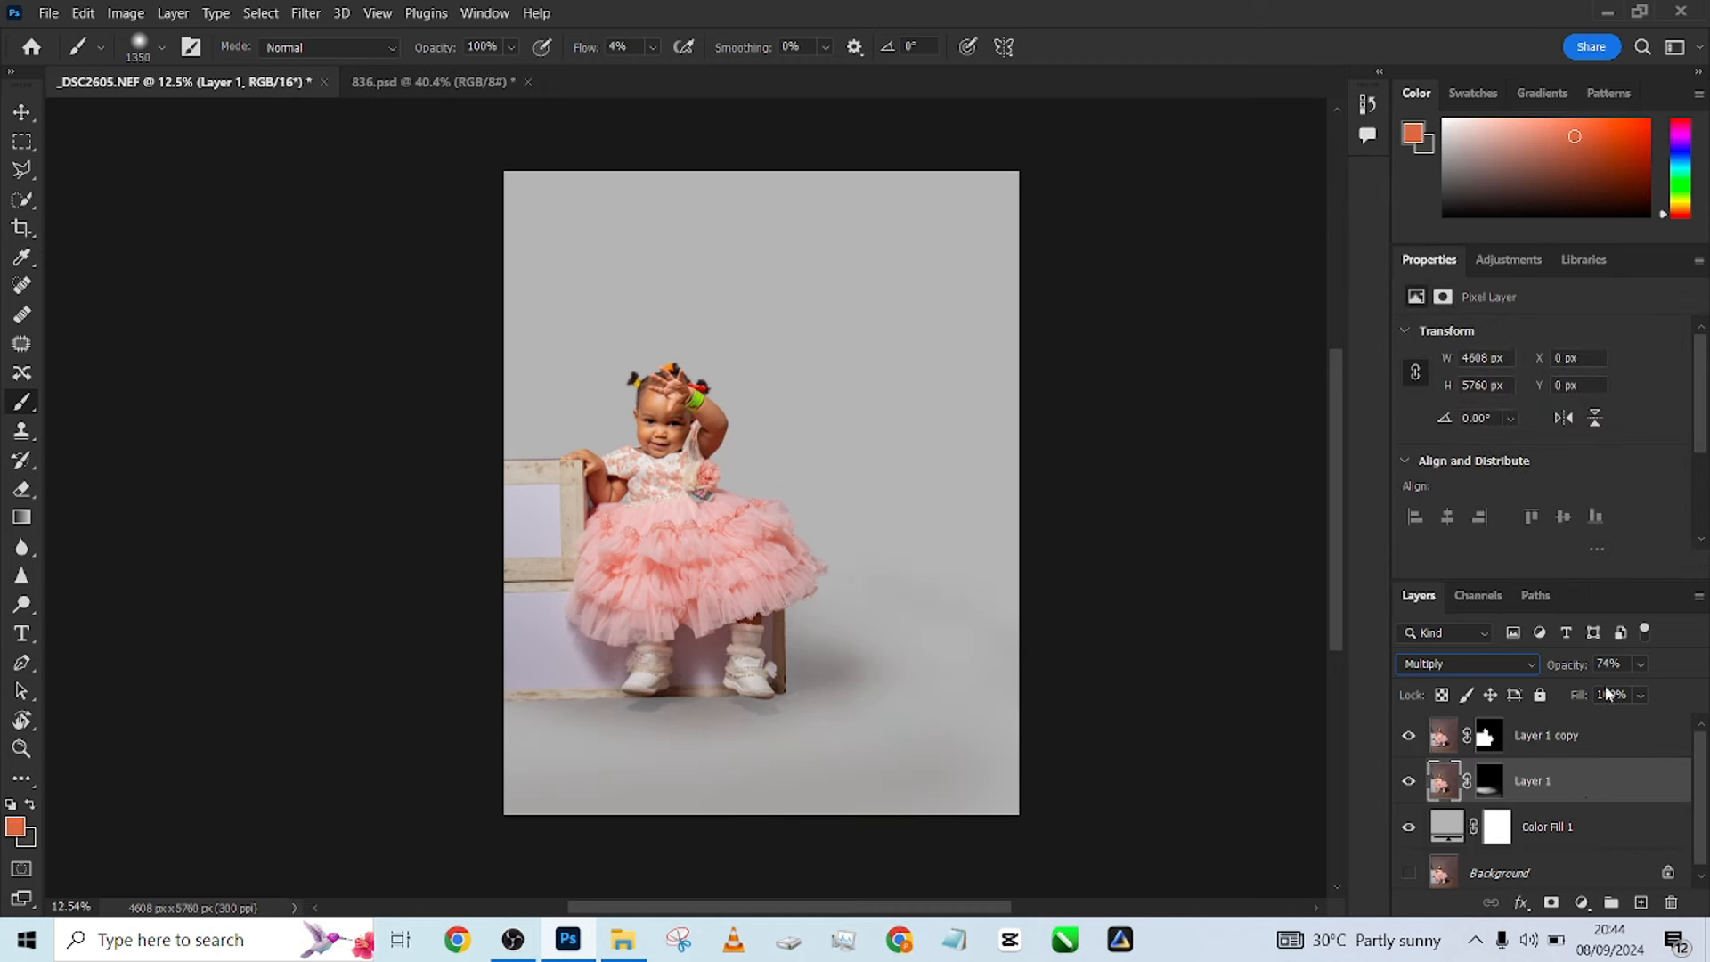
{"action": "left_click", "coordinate": [1640, 666]}
{"action": "left_click_drag", "start_coordinate": [1658, 692], "coordinate": [1690, 694]}
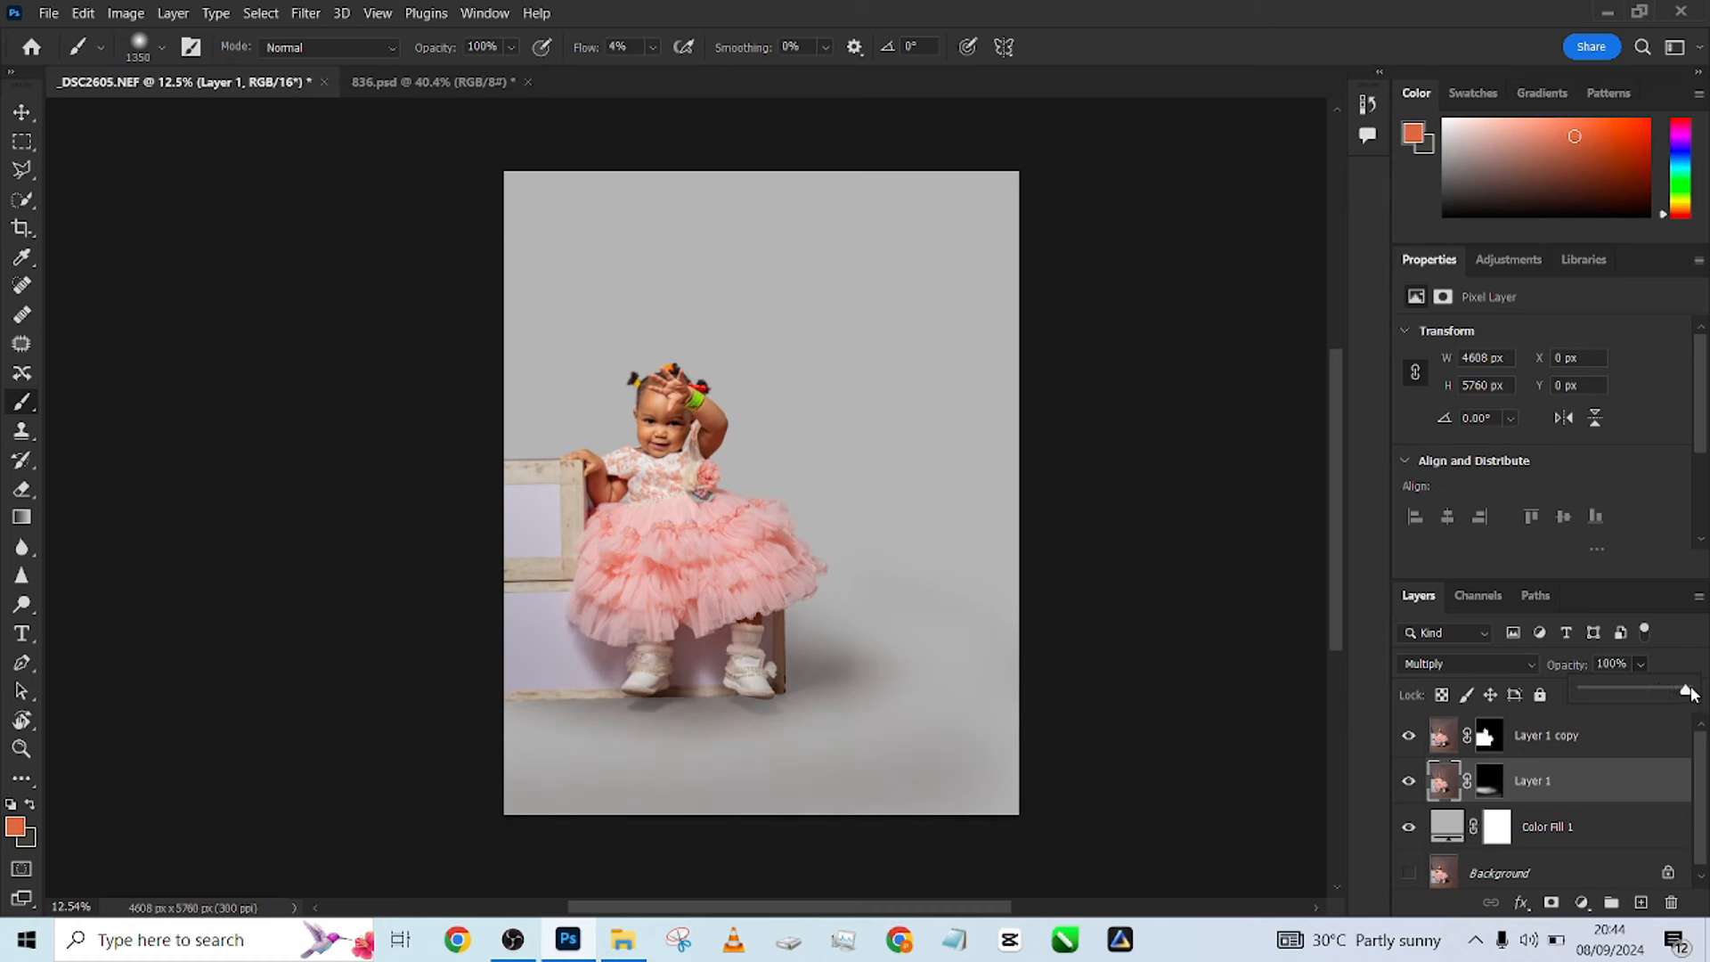
{"action": "key", "text": "ctrl+z"}
{"action": "key", "text": "ctrl+z"}
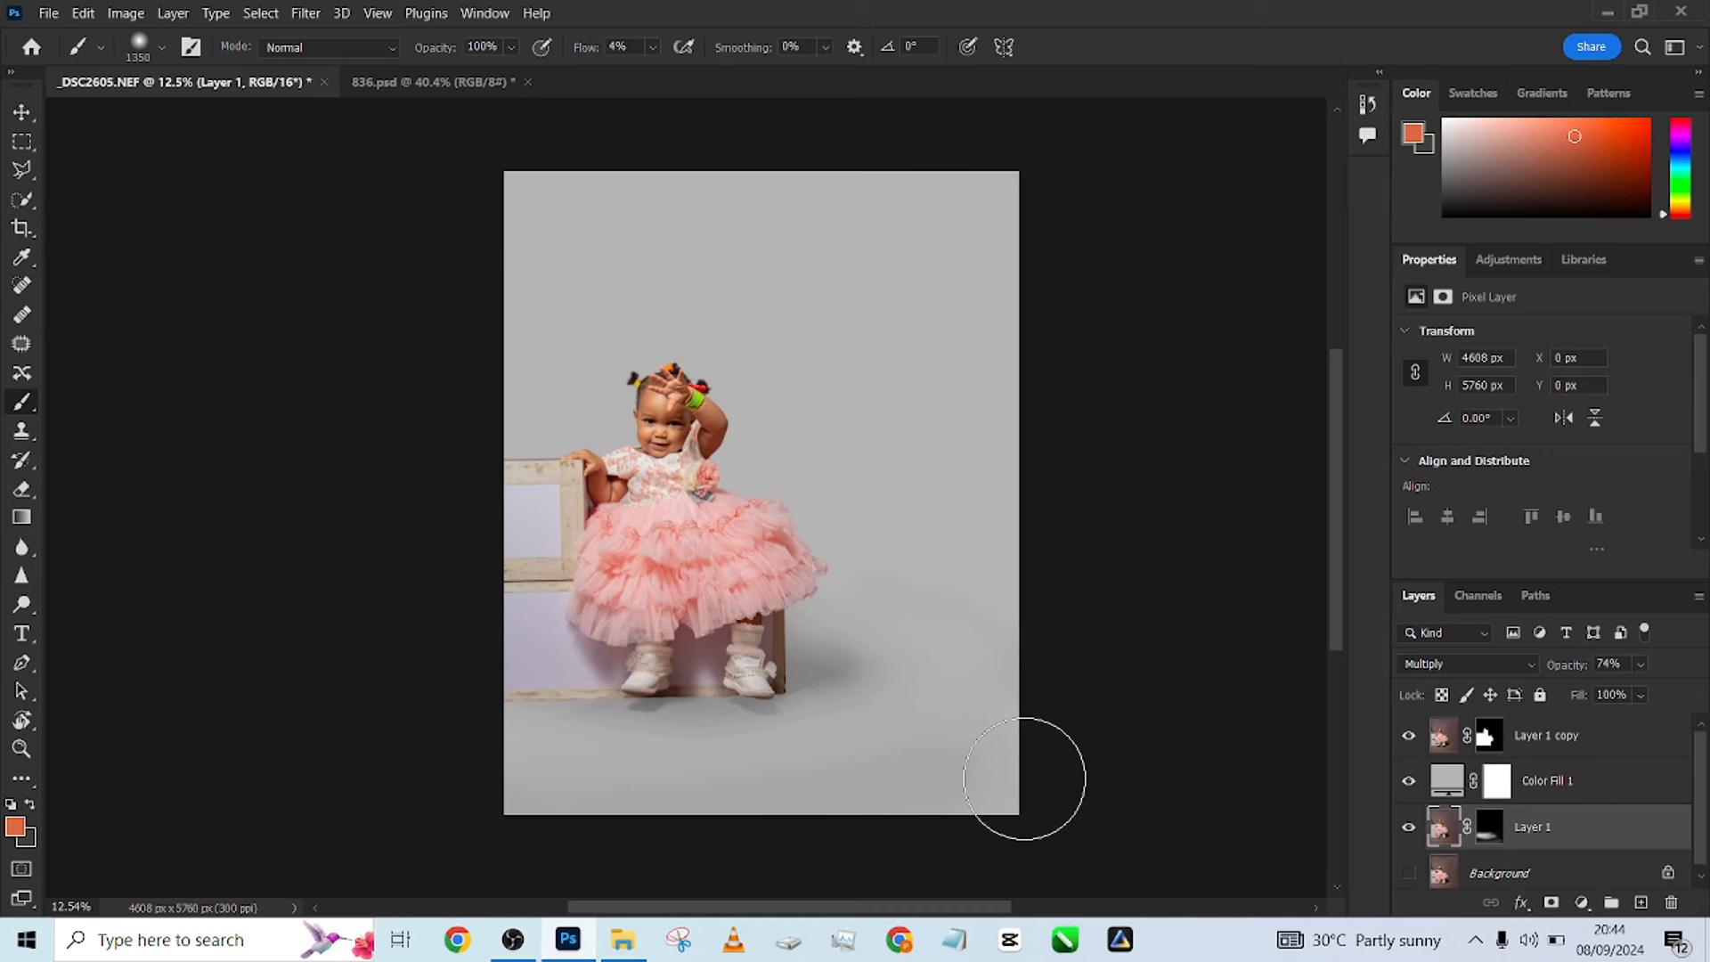
Examine what Layer 1 copy and Layer 1 each contribute by toggling their visibility.
{"action": "left_click", "coordinate": [1409, 736]}
{"action": "left_click", "coordinate": [1409, 736]}
{"action": "left_click", "coordinate": [1409, 735]}
{"action": "left_click", "coordinate": [1409, 736]}
{"action": "left_click", "coordinate": [1409, 828]}
{"action": "left_click", "coordinate": [1409, 828]}
{"action": "left_click", "coordinate": [1409, 828]}
{"action": "left_click", "coordinate": [1409, 829]}
With Layer 1 copy temporarily hidden, paint black at 100% flow with a 534 px brush on Layer 1's mask over the ghosted dress, feet and boards.
{"action": "left_click", "coordinate": [1409, 736]}
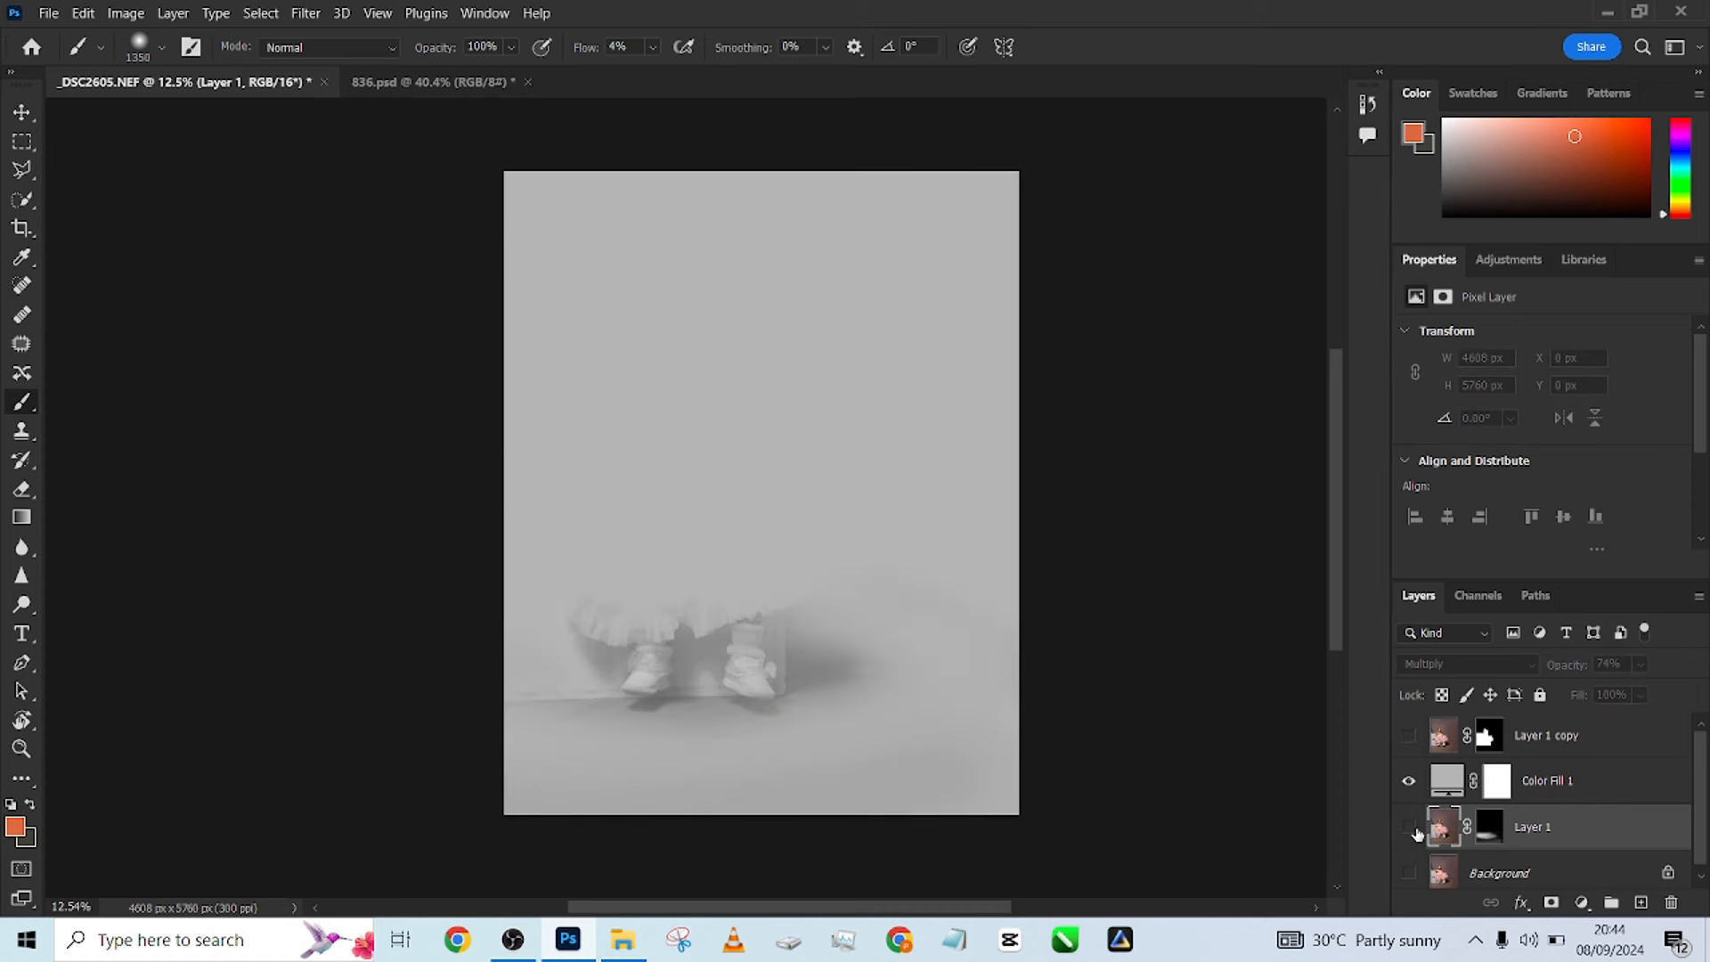
{"action": "left_click", "coordinate": [1409, 828]}
{"action": "left_click", "coordinate": [1409, 828]}
{"action": "left_click", "coordinate": [1499, 833]}
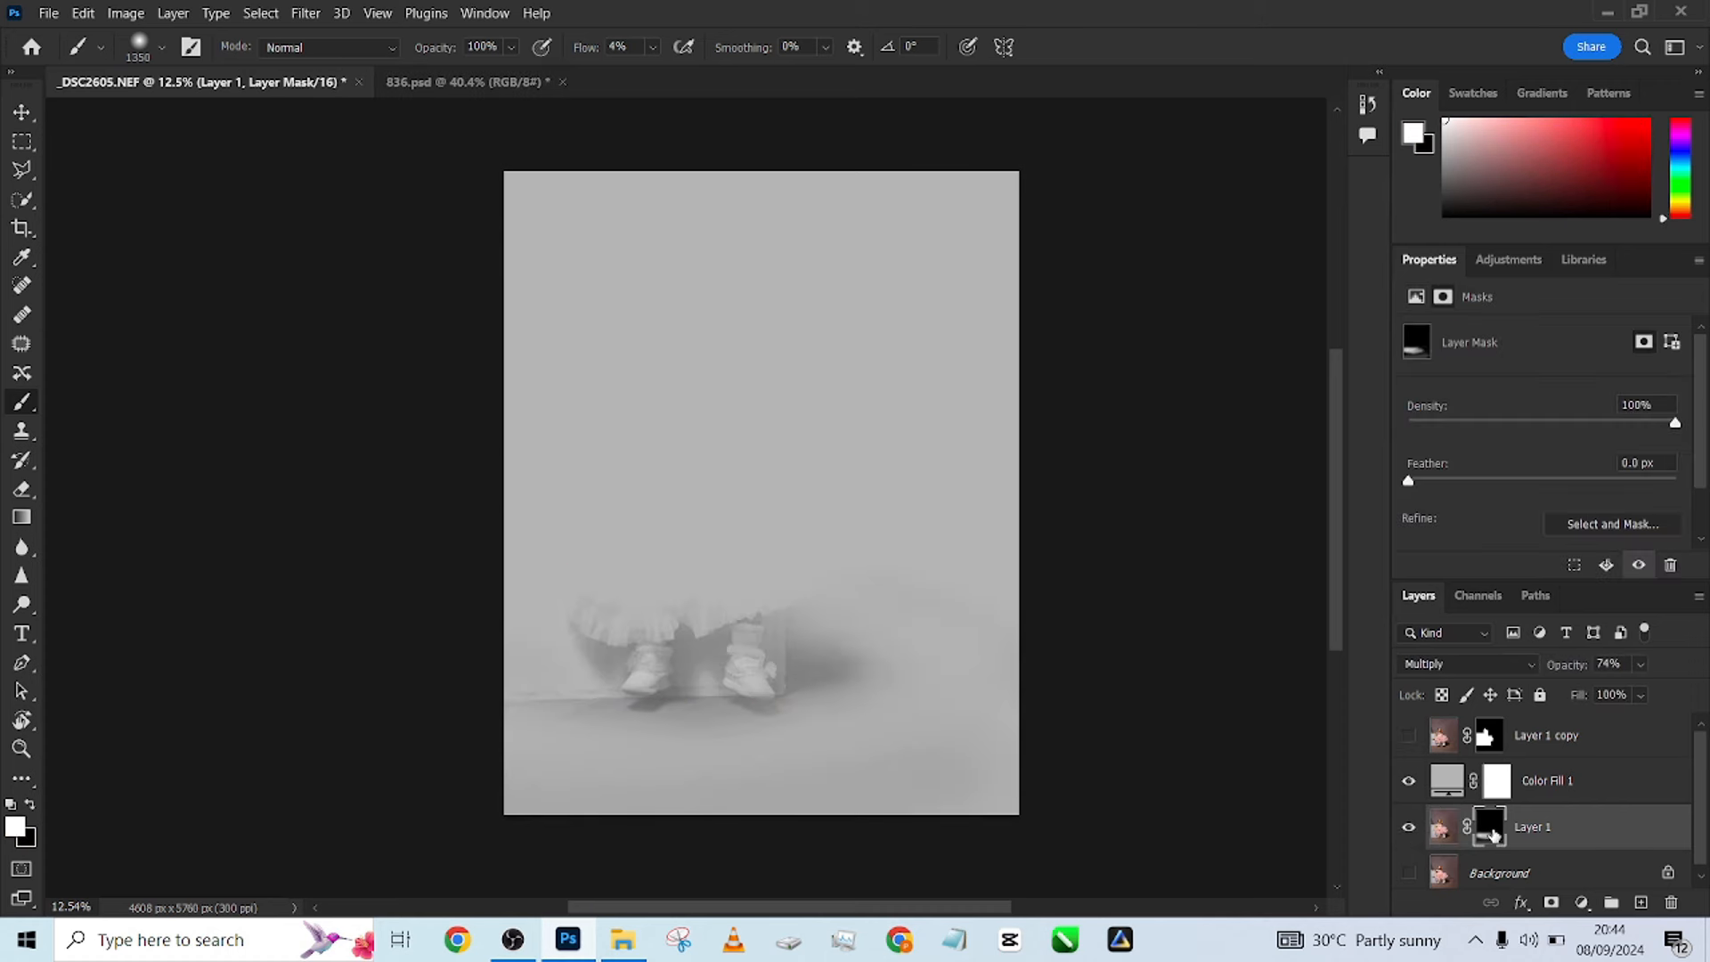
{"action": "right_click", "coordinate": [699, 579], "text": "alt"}
{"action": "key", "text": "x"}
{"action": "right_click", "coordinate": [673, 583], "text": "alt"}
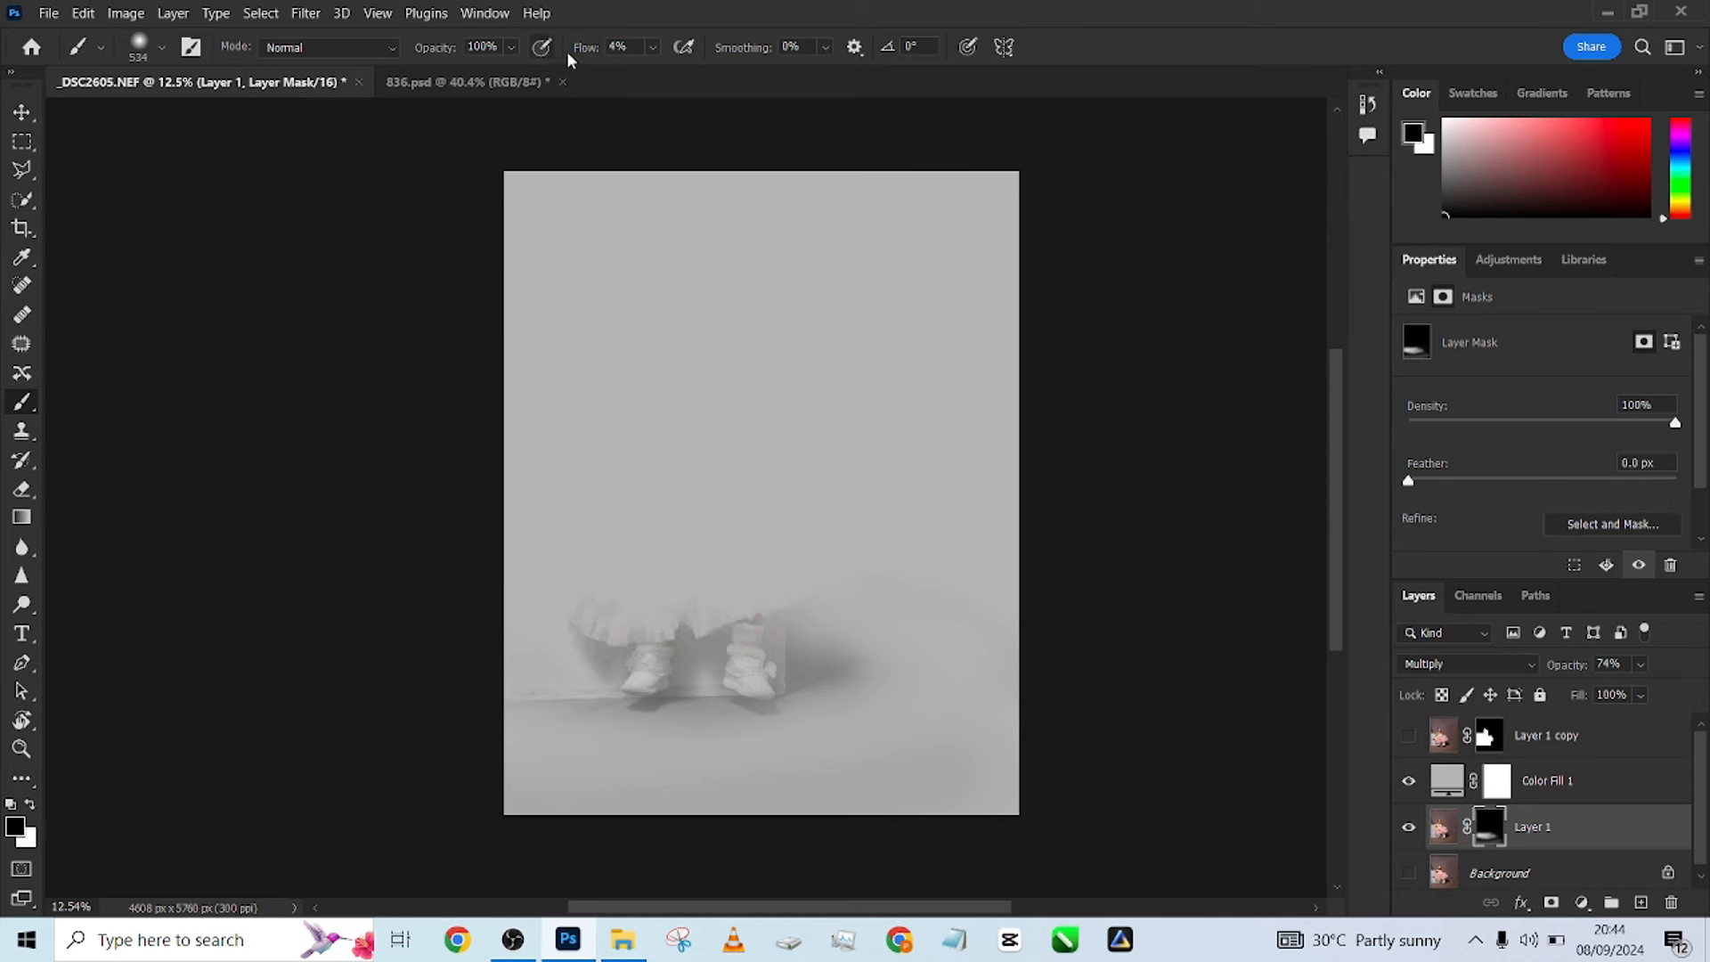
{"action": "left_click_drag", "start_coordinate": [581, 46], "coordinate": [851, 103]}
{"action": "mouse_move", "coordinate": [570, 627]}
{"action": "left_mouse_down"}
{"action": "mouse_move", "coordinate": [883, 598]}
{"action": "mouse_move", "coordinate": [570, 608]}
{"action": "mouse_move", "coordinate": [676, 619]}
{"action": "mouse_move", "coordinate": [637, 617]}
{"action": "mouse_move", "coordinate": [652, 657]}
{"action": "mouse_move", "coordinate": [576, 654]}
{"action": "mouse_move", "coordinate": [639, 653]}
{"action": "mouse_move", "coordinate": [643, 672]}
{"action": "mouse_move", "coordinate": [665, 639]}
{"action": "mouse_move", "coordinate": [761, 646]}
{"action": "mouse_move", "coordinate": [751, 675]}
{"action": "mouse_move", "coordinate": [697, 658]}
{"action": "mouse_move", "coordinate": [593, 666]}
{"action": "mouse_move", "coordinate": [766, 668]}
{"action": "mouse_move", "coordinate": [767, 653]}
{"action": "mouse_move", "coordinate": [463, 679]}
{"action": "left_mouse_up"}
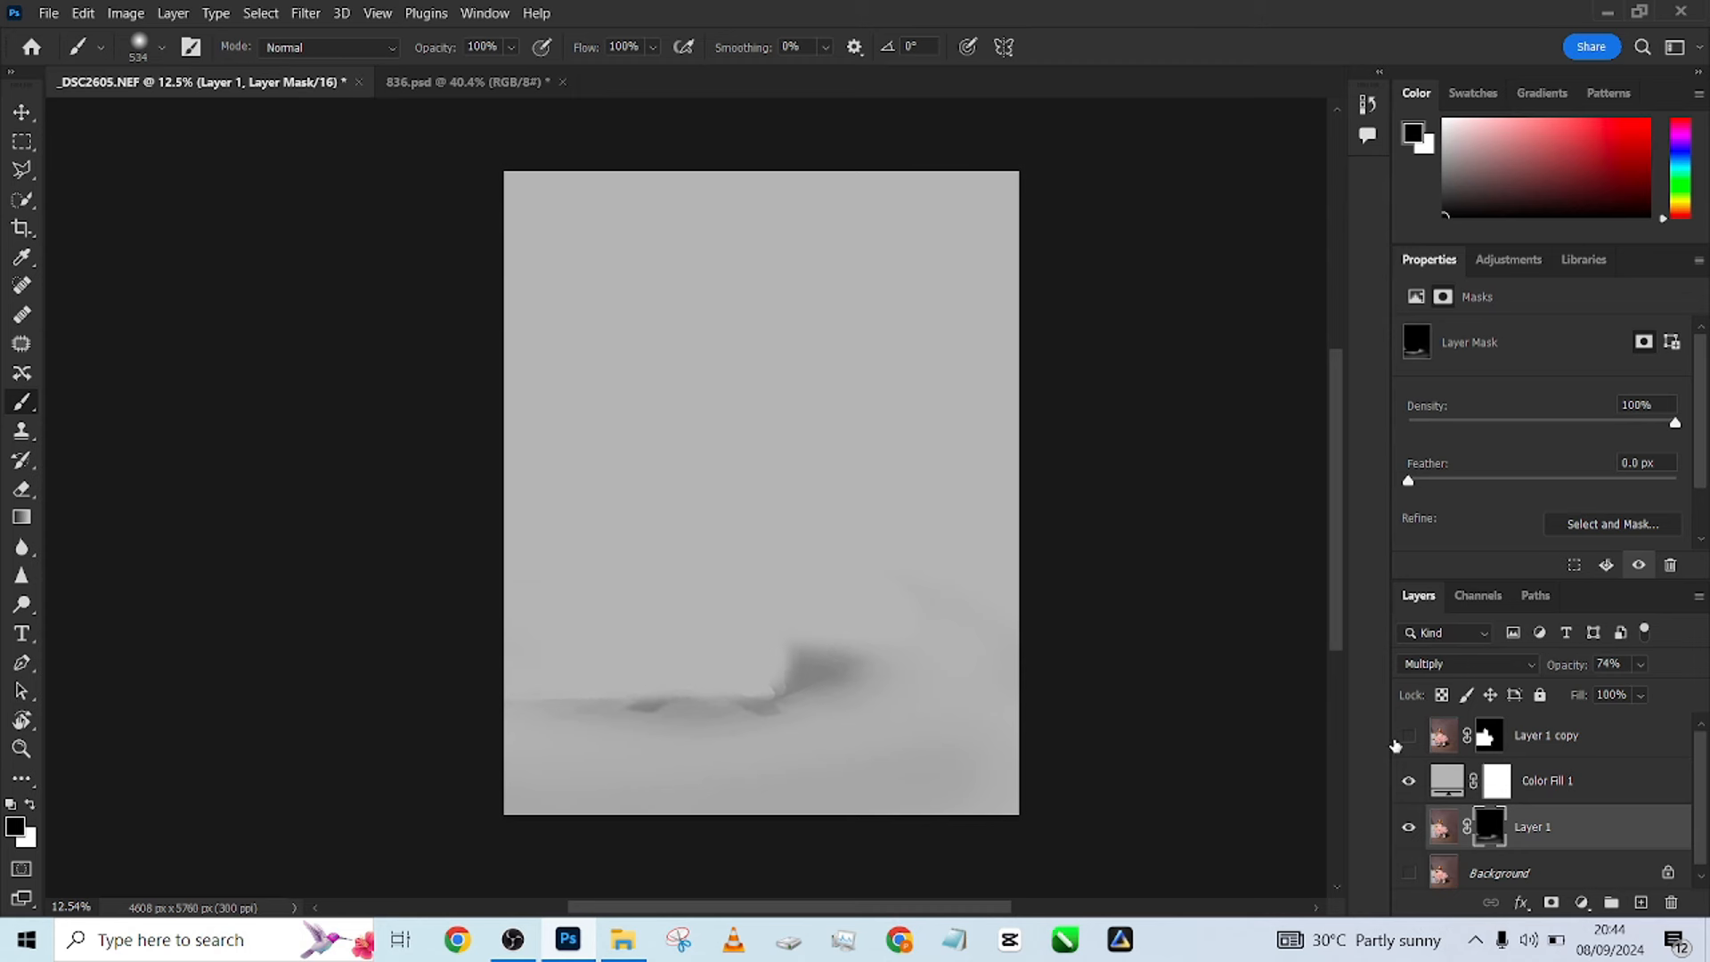
{"action": "left_click", "coordinate": [1408, 735]}
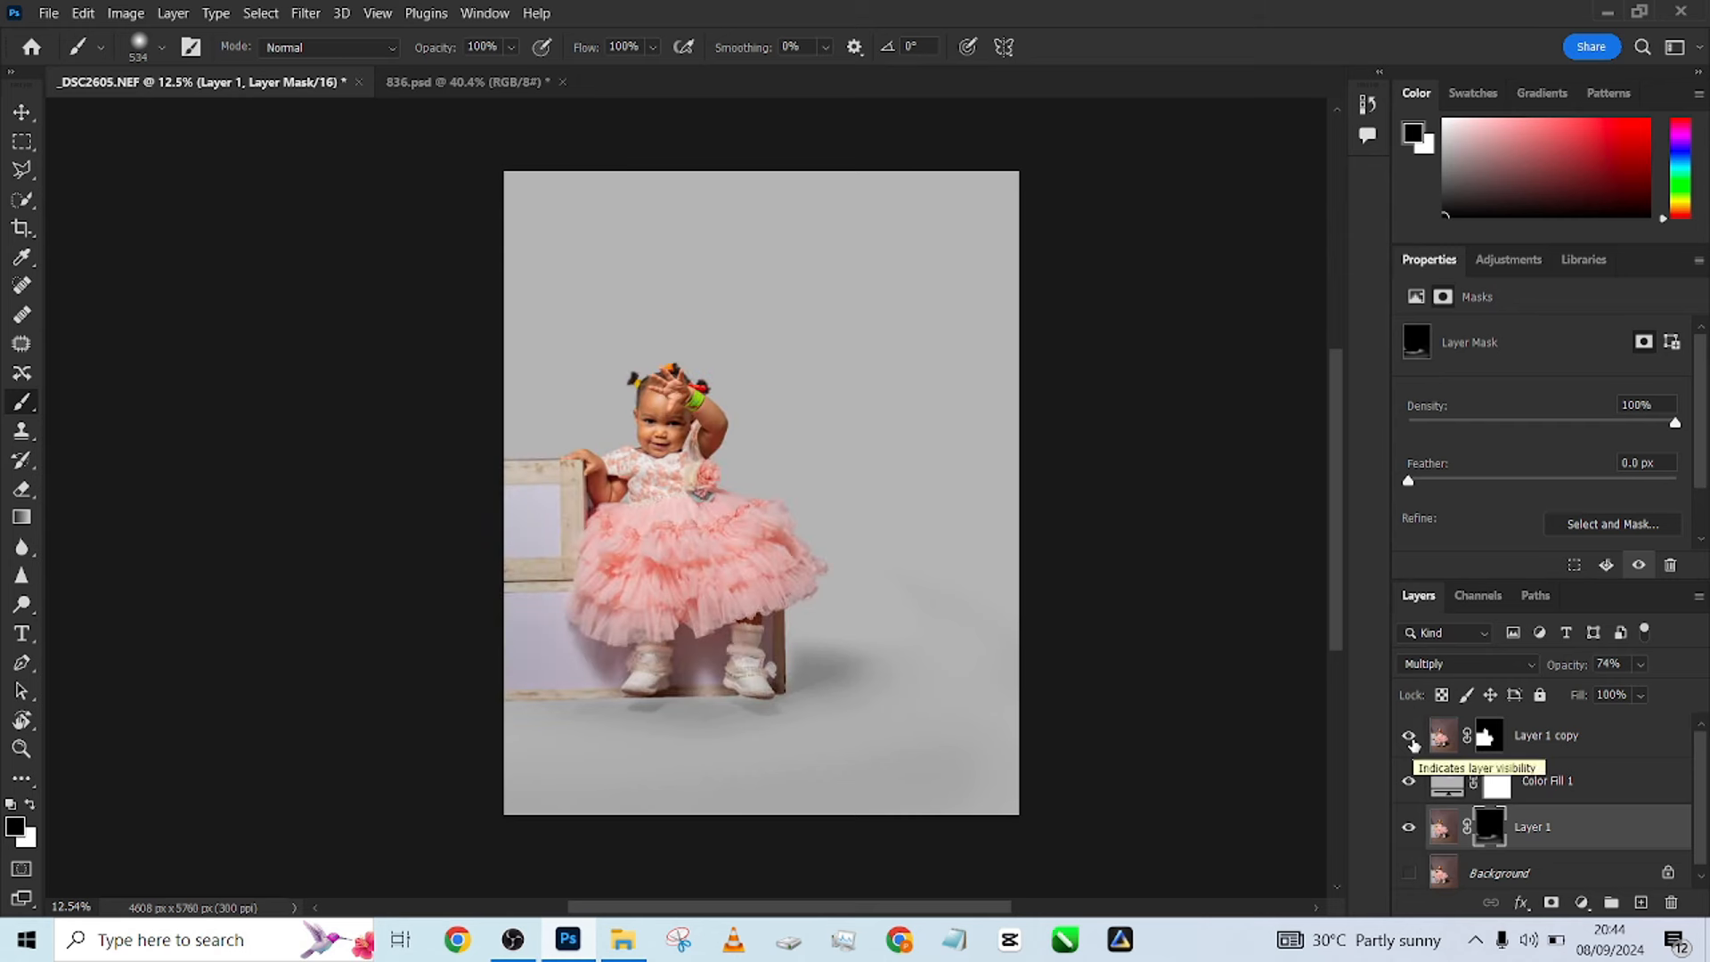
Add a new layer above Color Fill 1 and stamp one hard black 1427 px brush dot on the floor beside the boards.
{"action": "left_click", "coordinate": [1653, 794]}
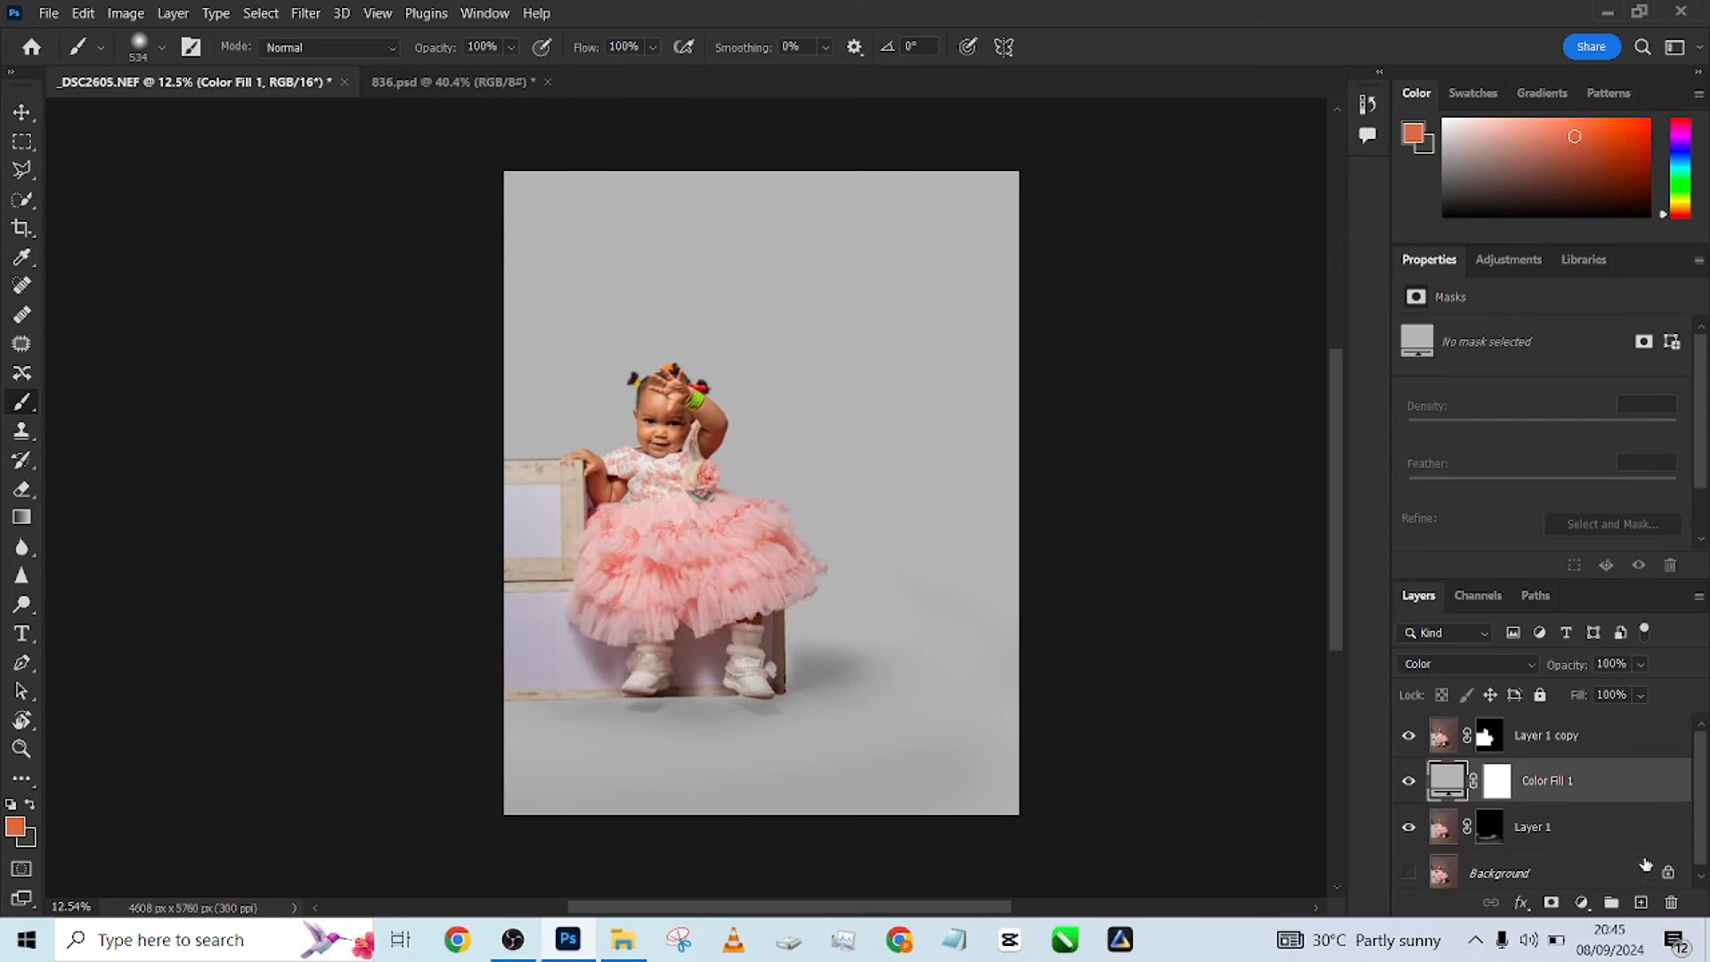
{"action": "left_click", "coordinate": [1642, 902]}
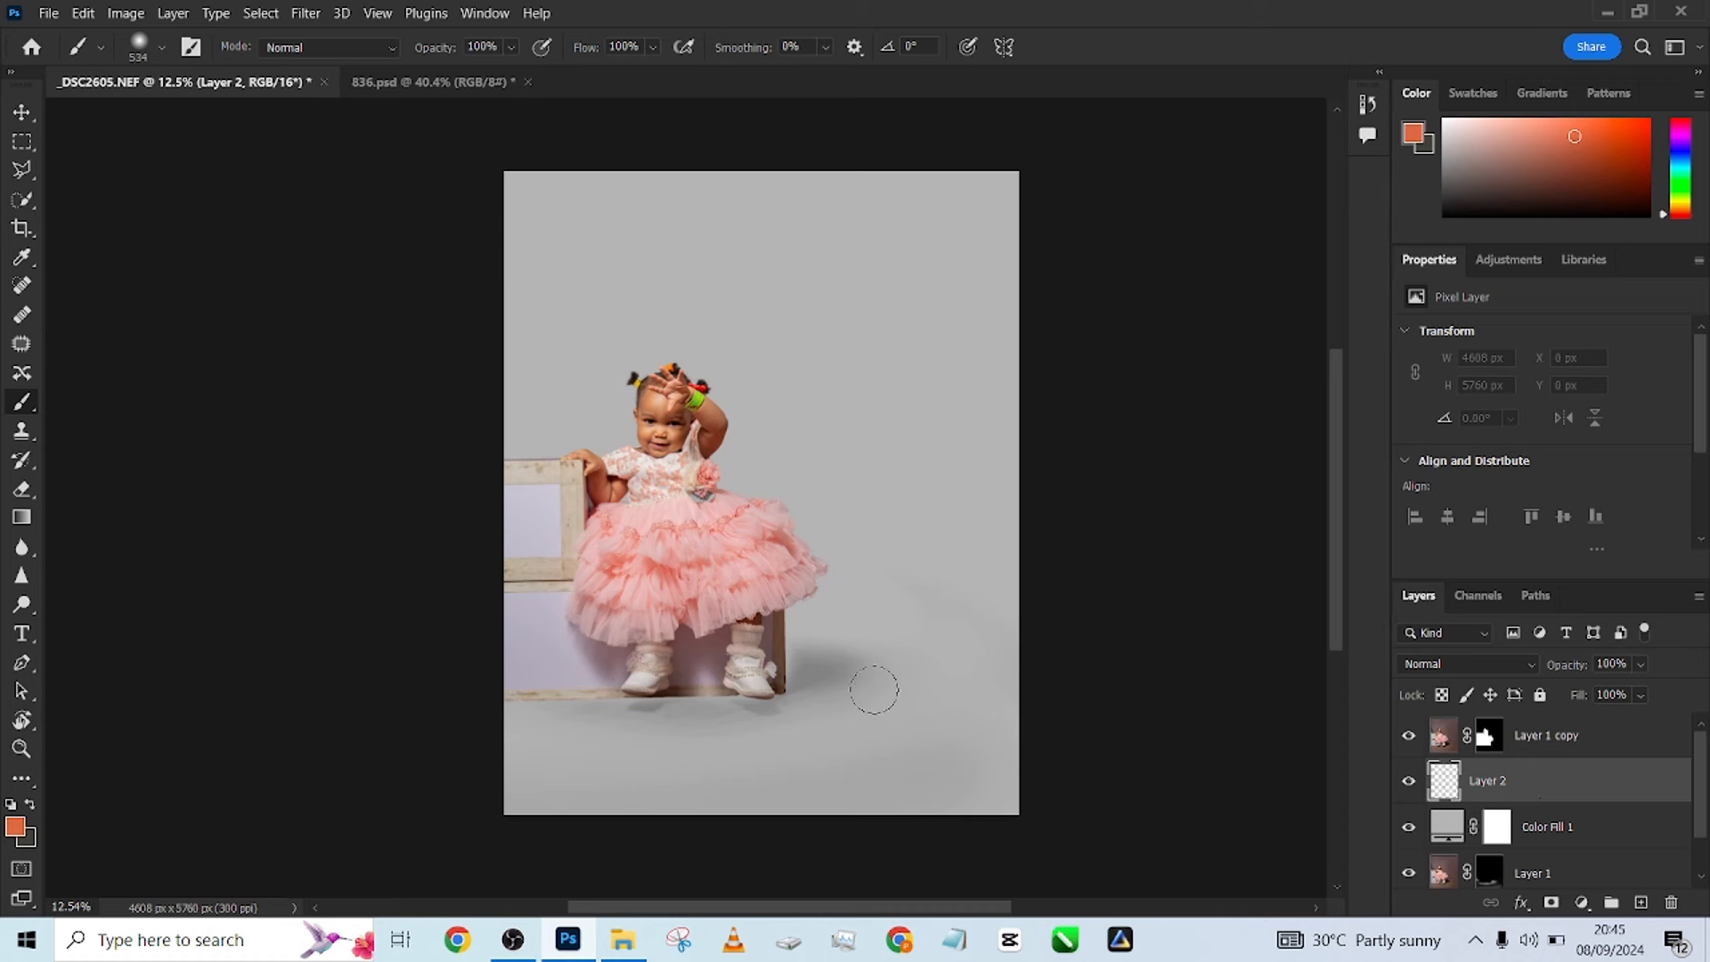
{"action": "key", "text": "d"}
{"action": "left_click_drag", "start_coordinate": [858, 695], "coordinate": [903, 693]}
{"action": "left_click_drag", "start_coordinate": [902, 605], "coordinate": [918, 657]}
{"action": "left_click_drag", "start_coordinate": [920, 620], "coordinate": [883, 713]}
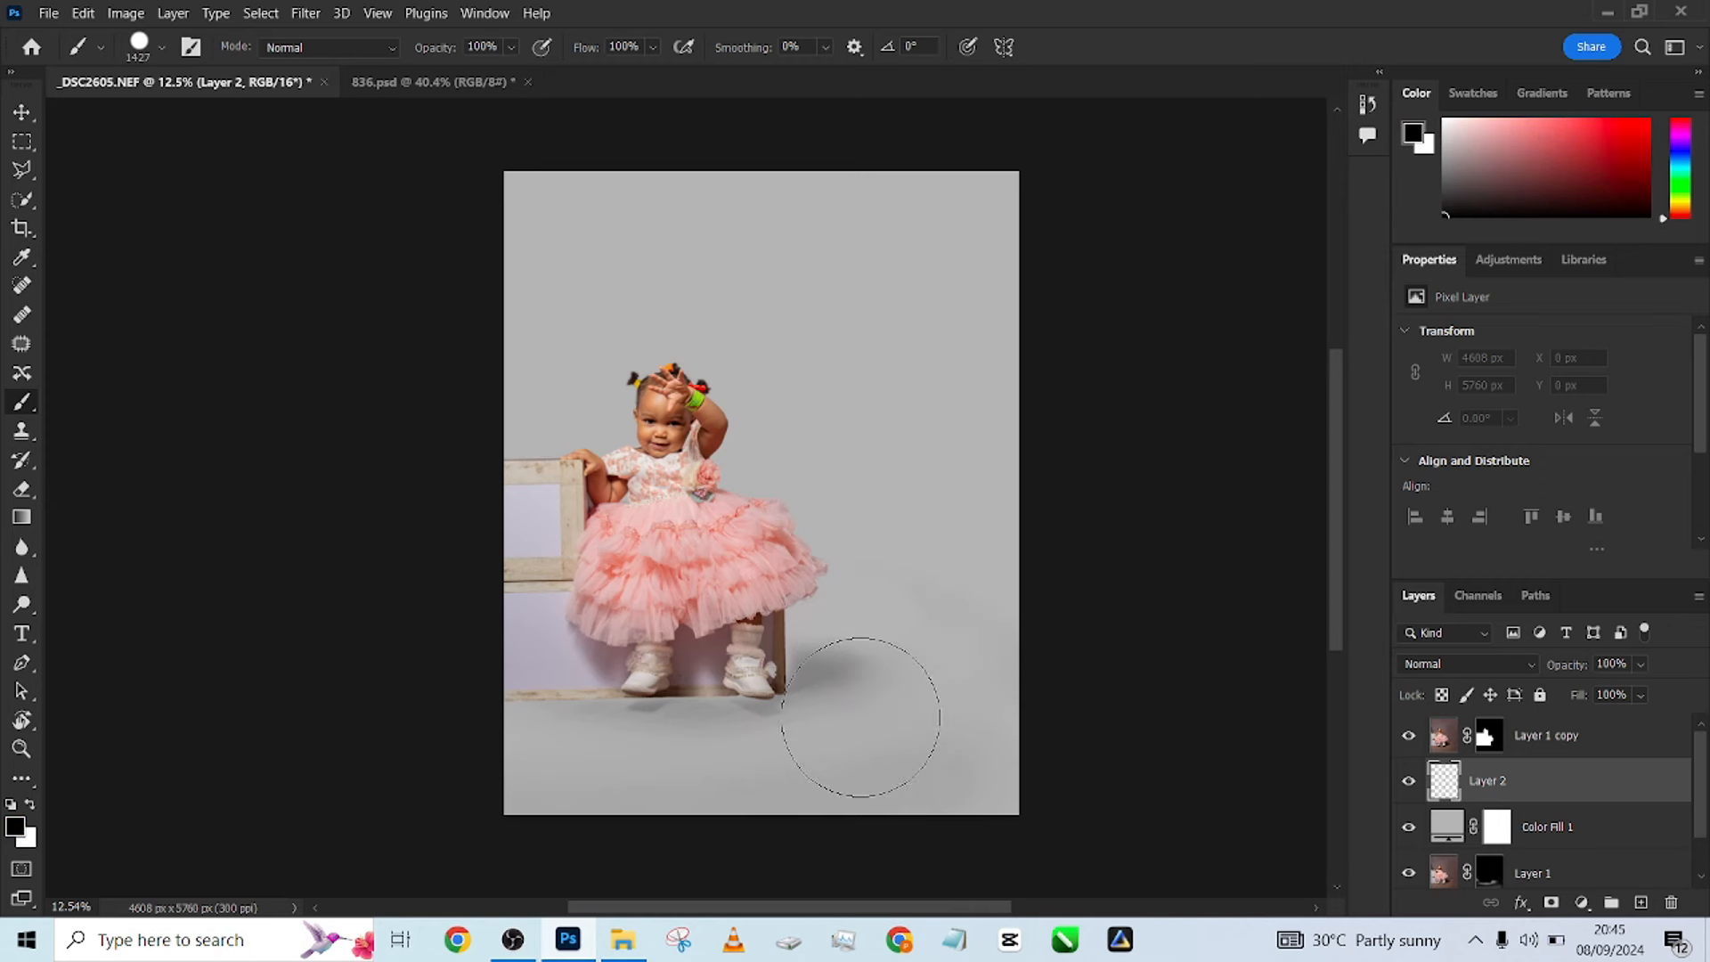
{"action": "left_click", "coordinate": [875, 666]}
Distort the black circle into a thin, flat ellipse on the floor.
{"action": "key", "text": "ctrl+t"}
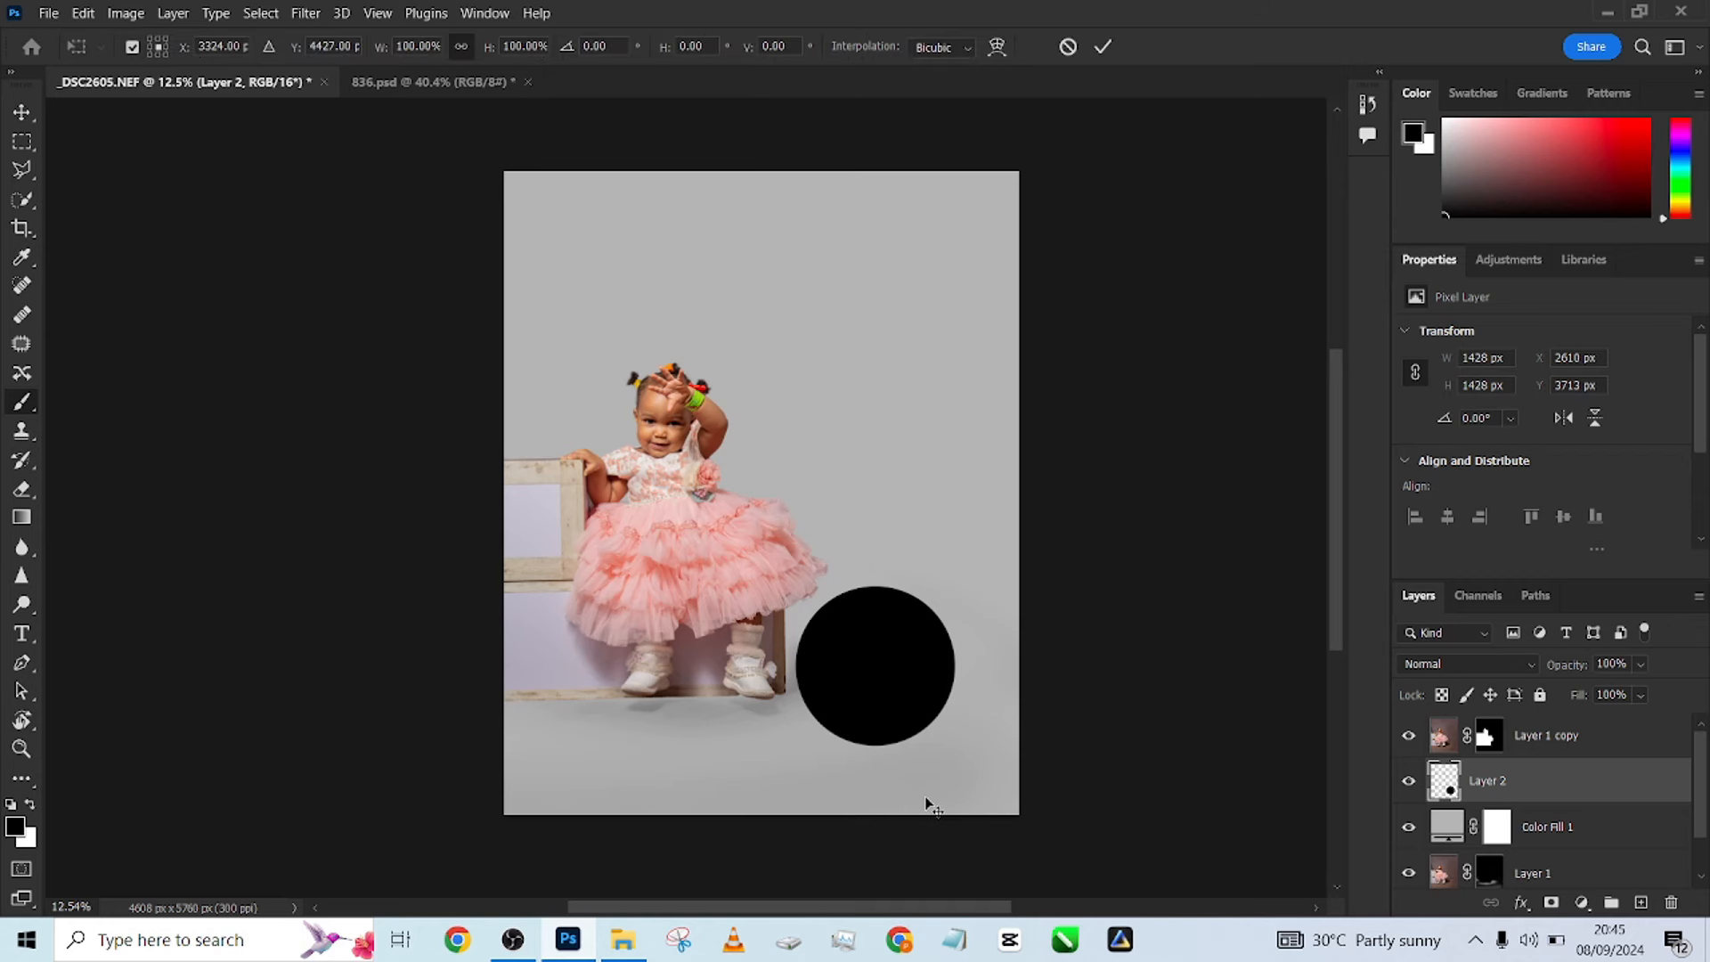
{"action": "right_click", "coordinate": [928, 621]}
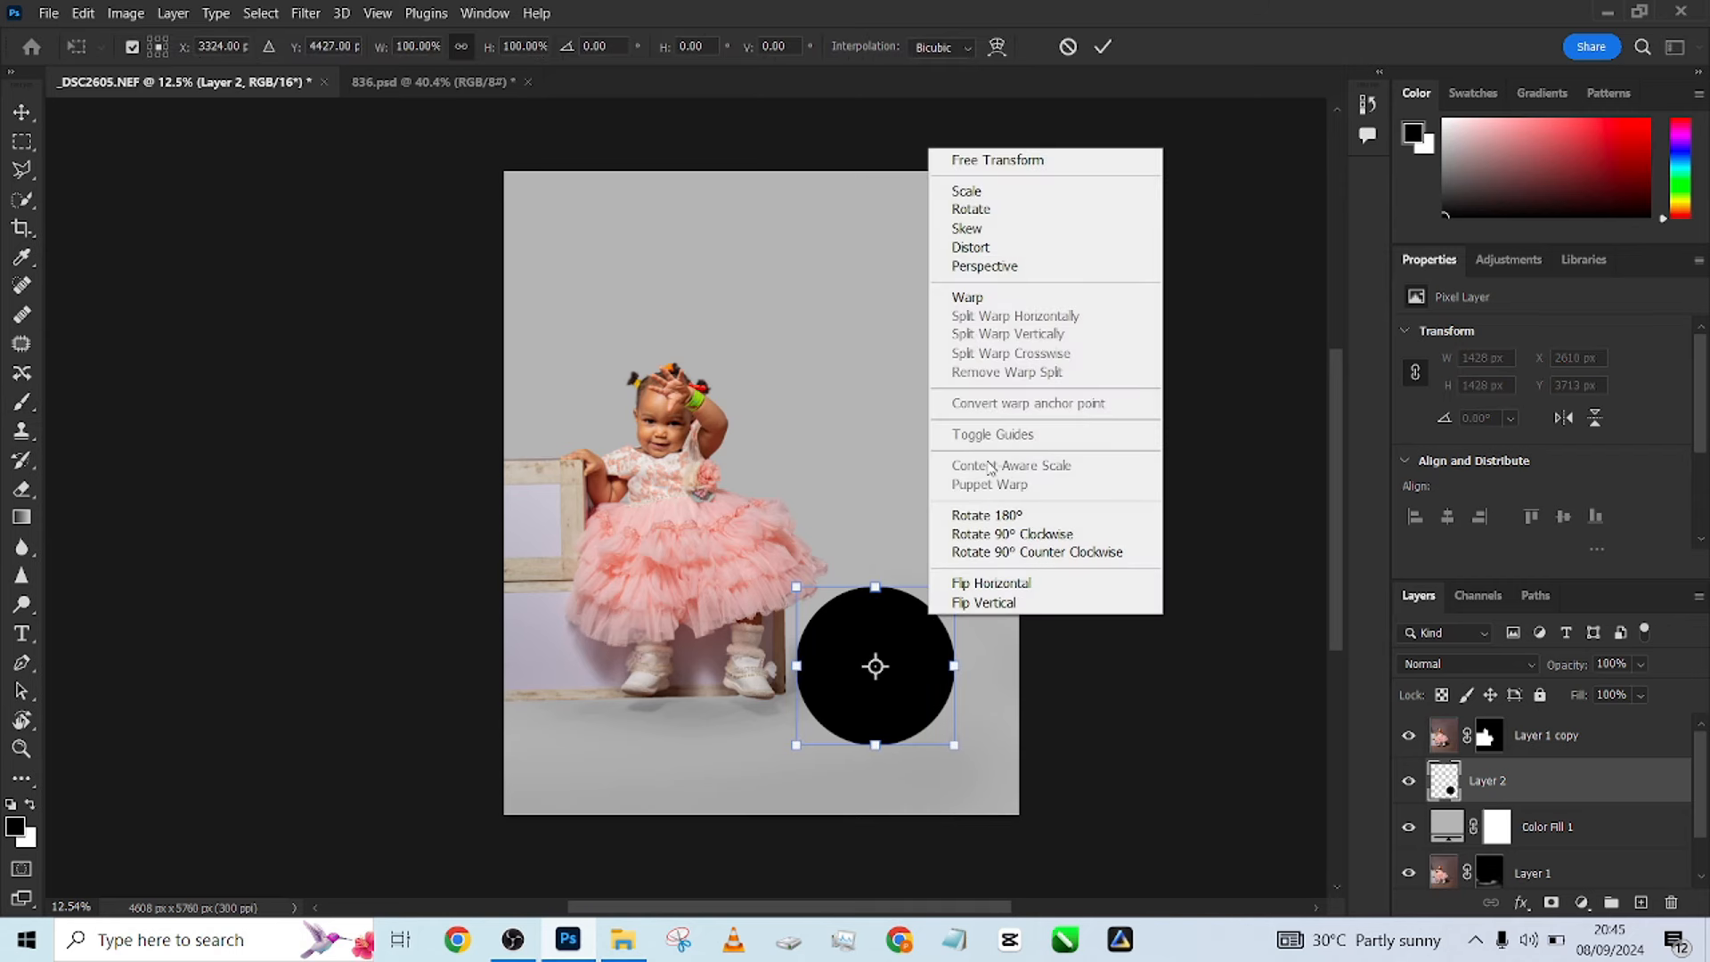
{"action": "left_click", "coordinate": [988, 249]}
{"action": "left_click_drag", "start_coordinate": [959, 599], "coordinate": [862, 656]}
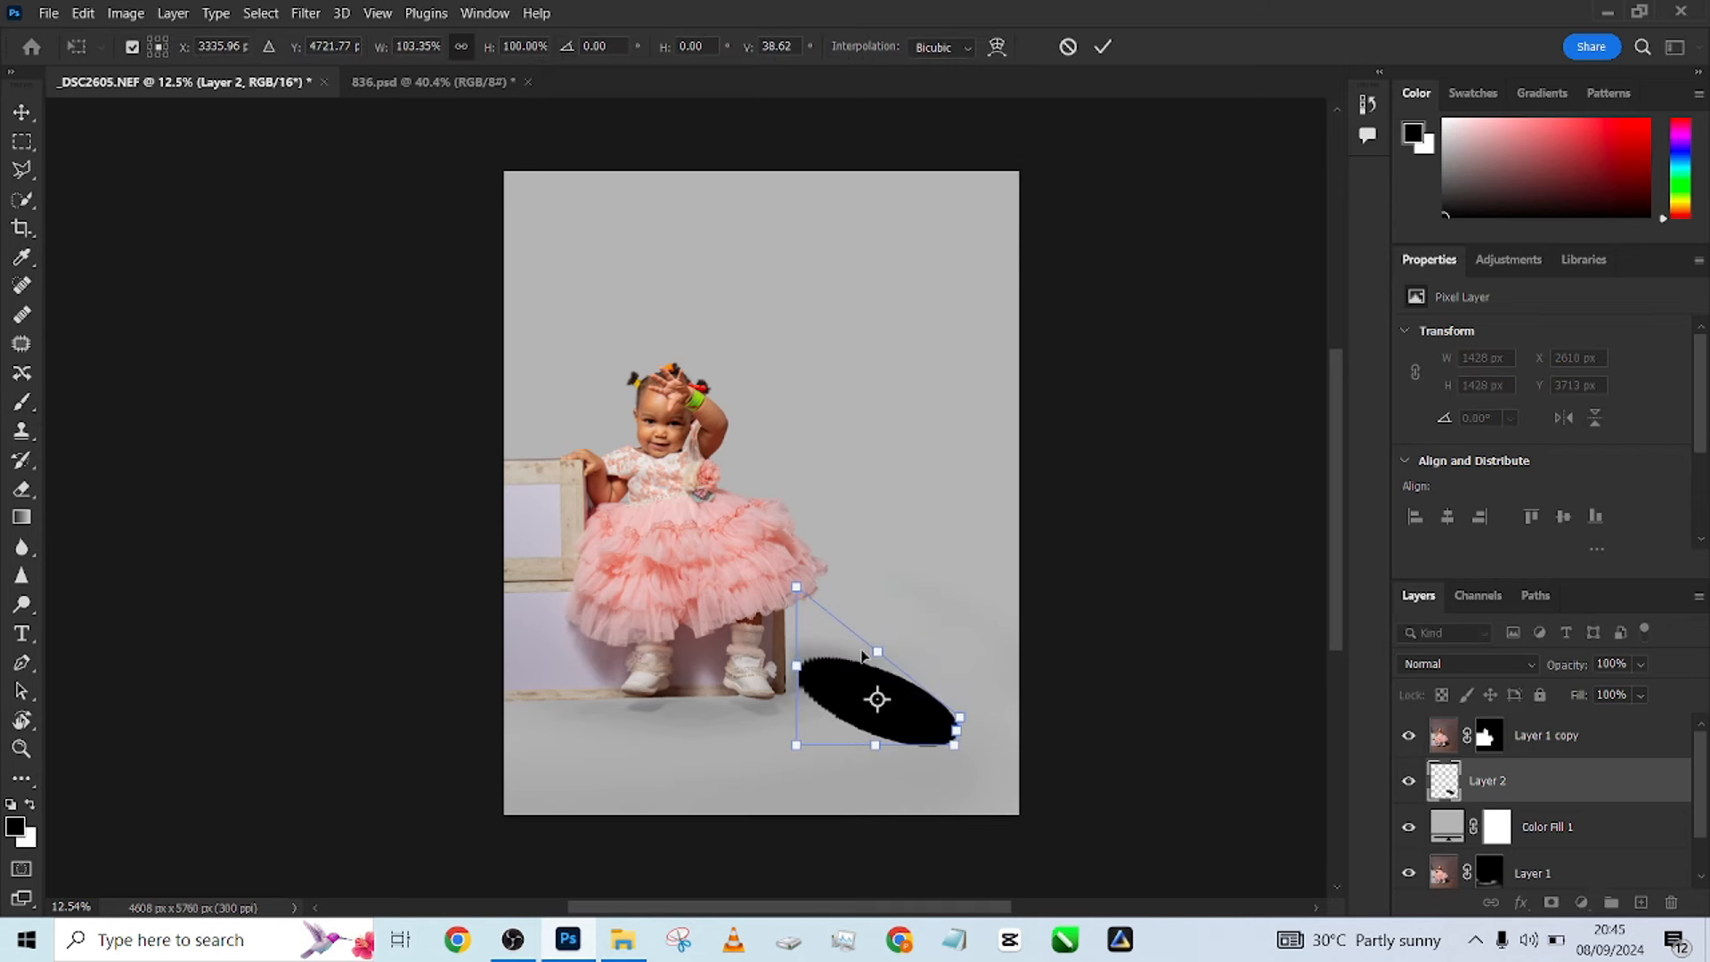
{"action": "left_click_drag", "start_coordinate": [802, 595], "coordinate": [796, 719]}
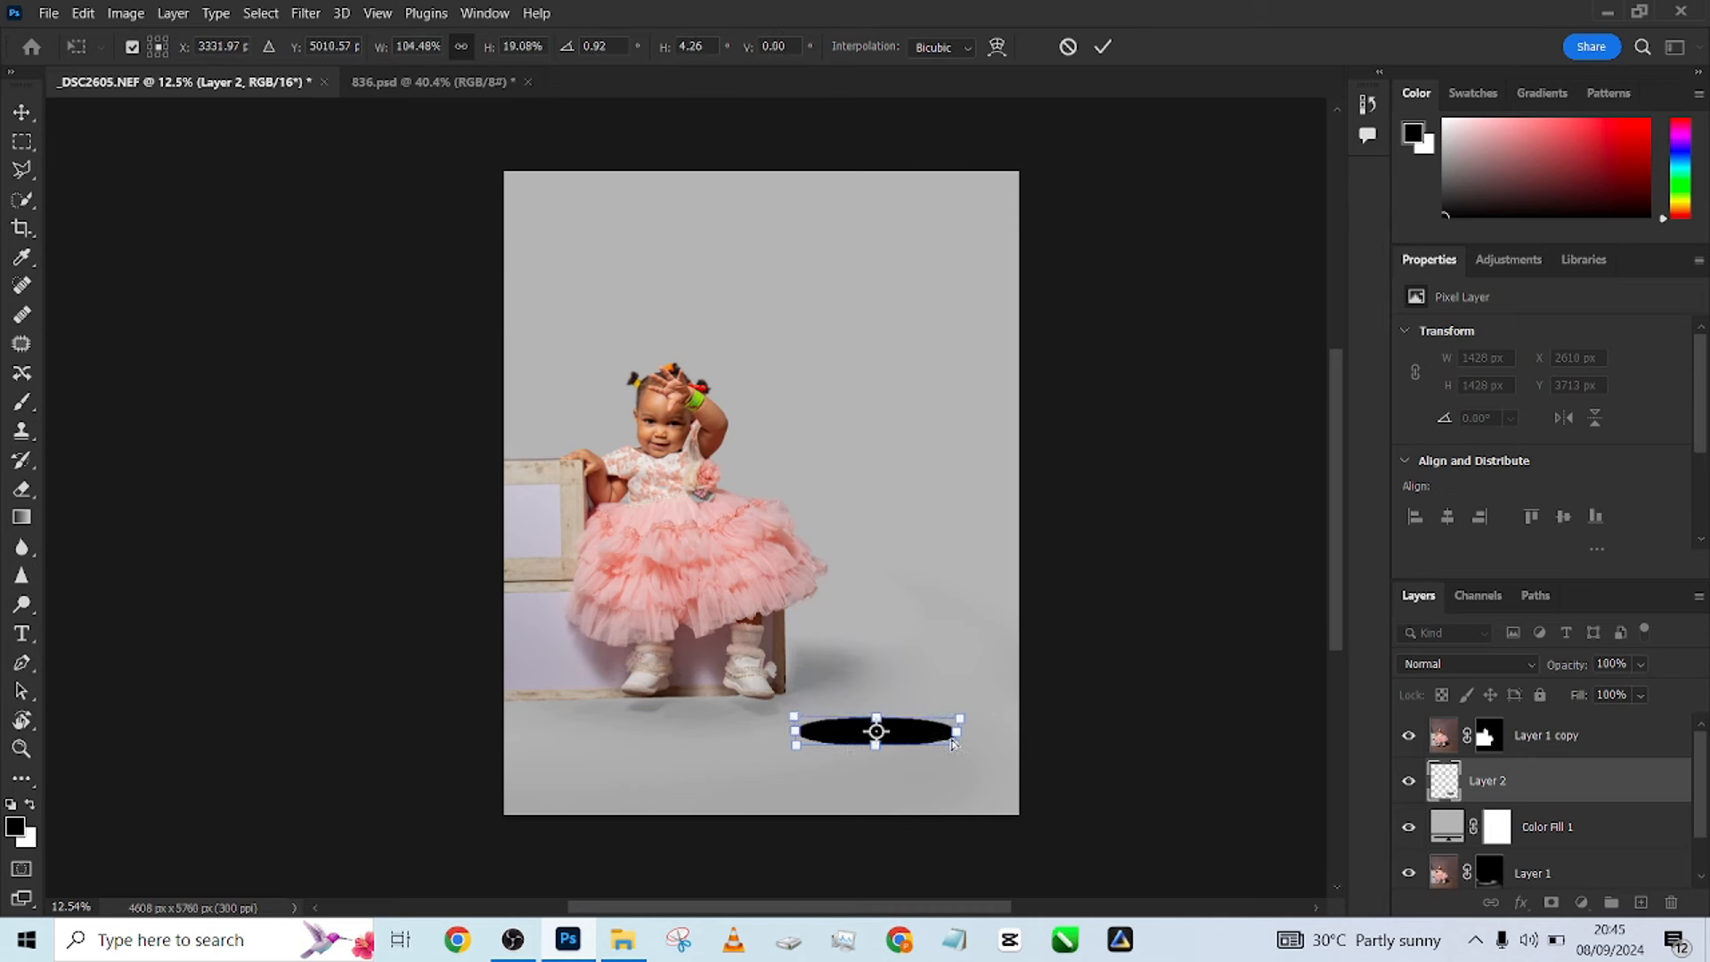
Distort the black ellipse into a thin sliver under the boards and feet, tapering to a point on the floor beyond them.
{"action": "left_click_drag", "start_coordinate": [954, 743], "coordinate": [1094, 730]}
{"action": "left_click_drag", "start_coordinate": [952, 735], "coordinate": [1116, 689]}
{"action": "left_click_drag", "start_coordinate": [779, 693], "coordinate": [691, 698]}
{"action": "left_click_drag", "start_coordinate": [1021, 686], "coordinate": [1114, 709]}
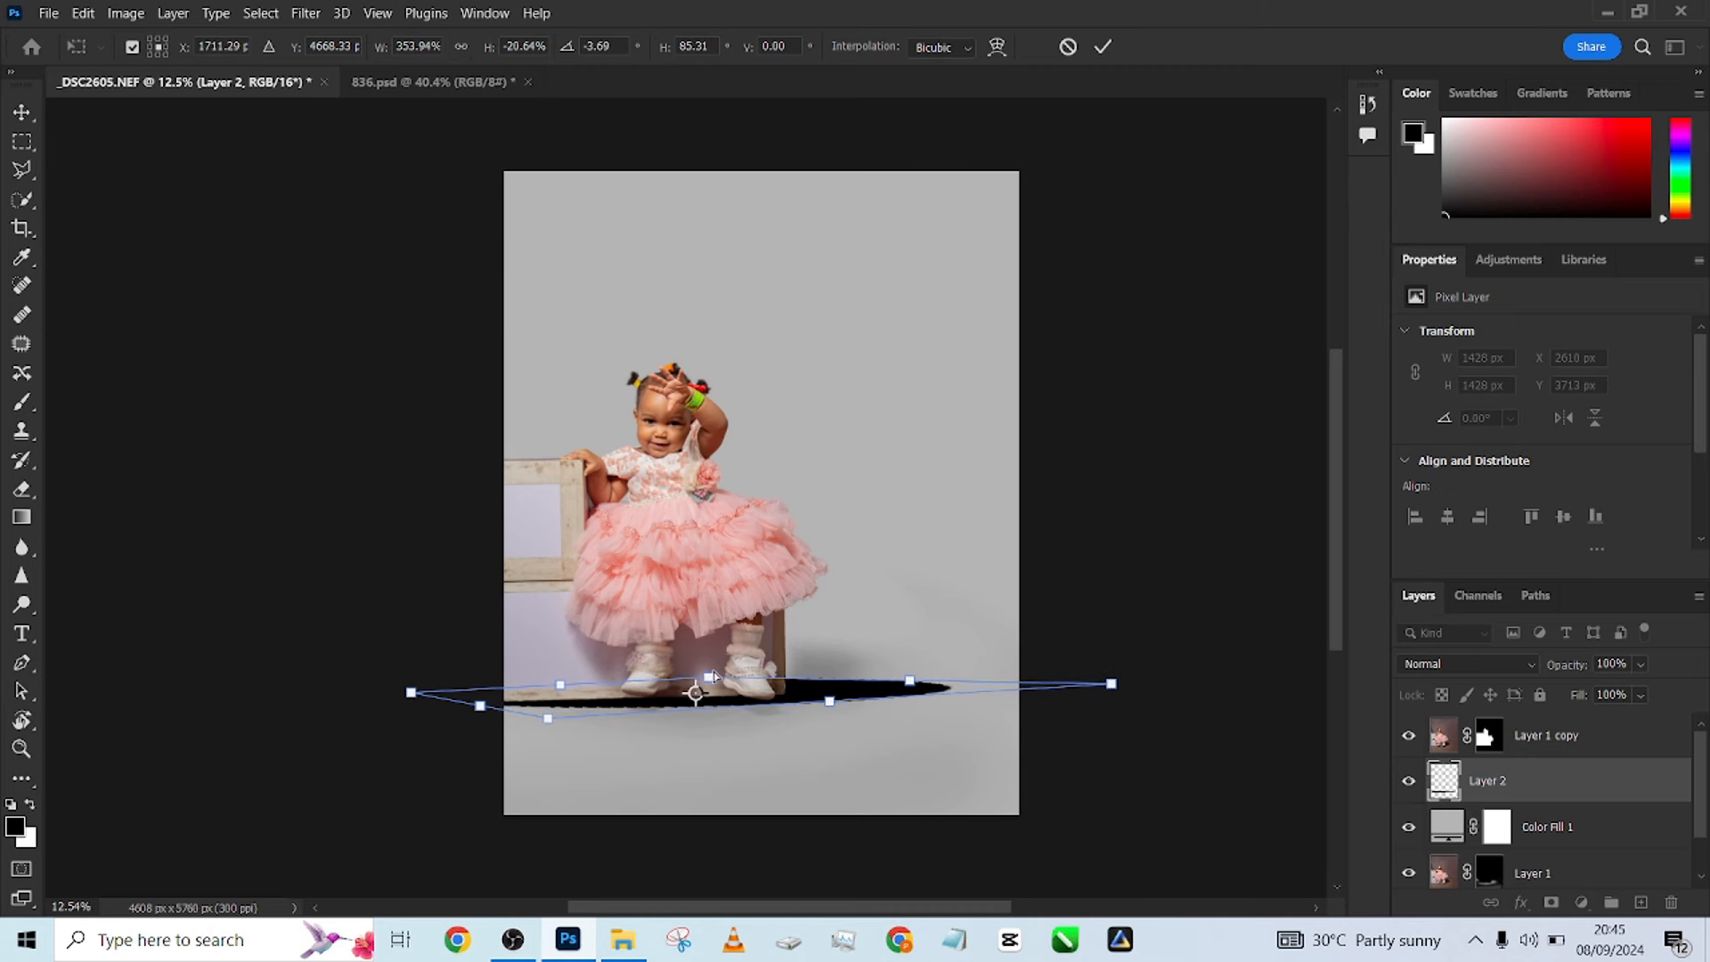
{"action": "left_click_drag", "start_coordinate": [829, 701], "coordinate": [828, 699]}
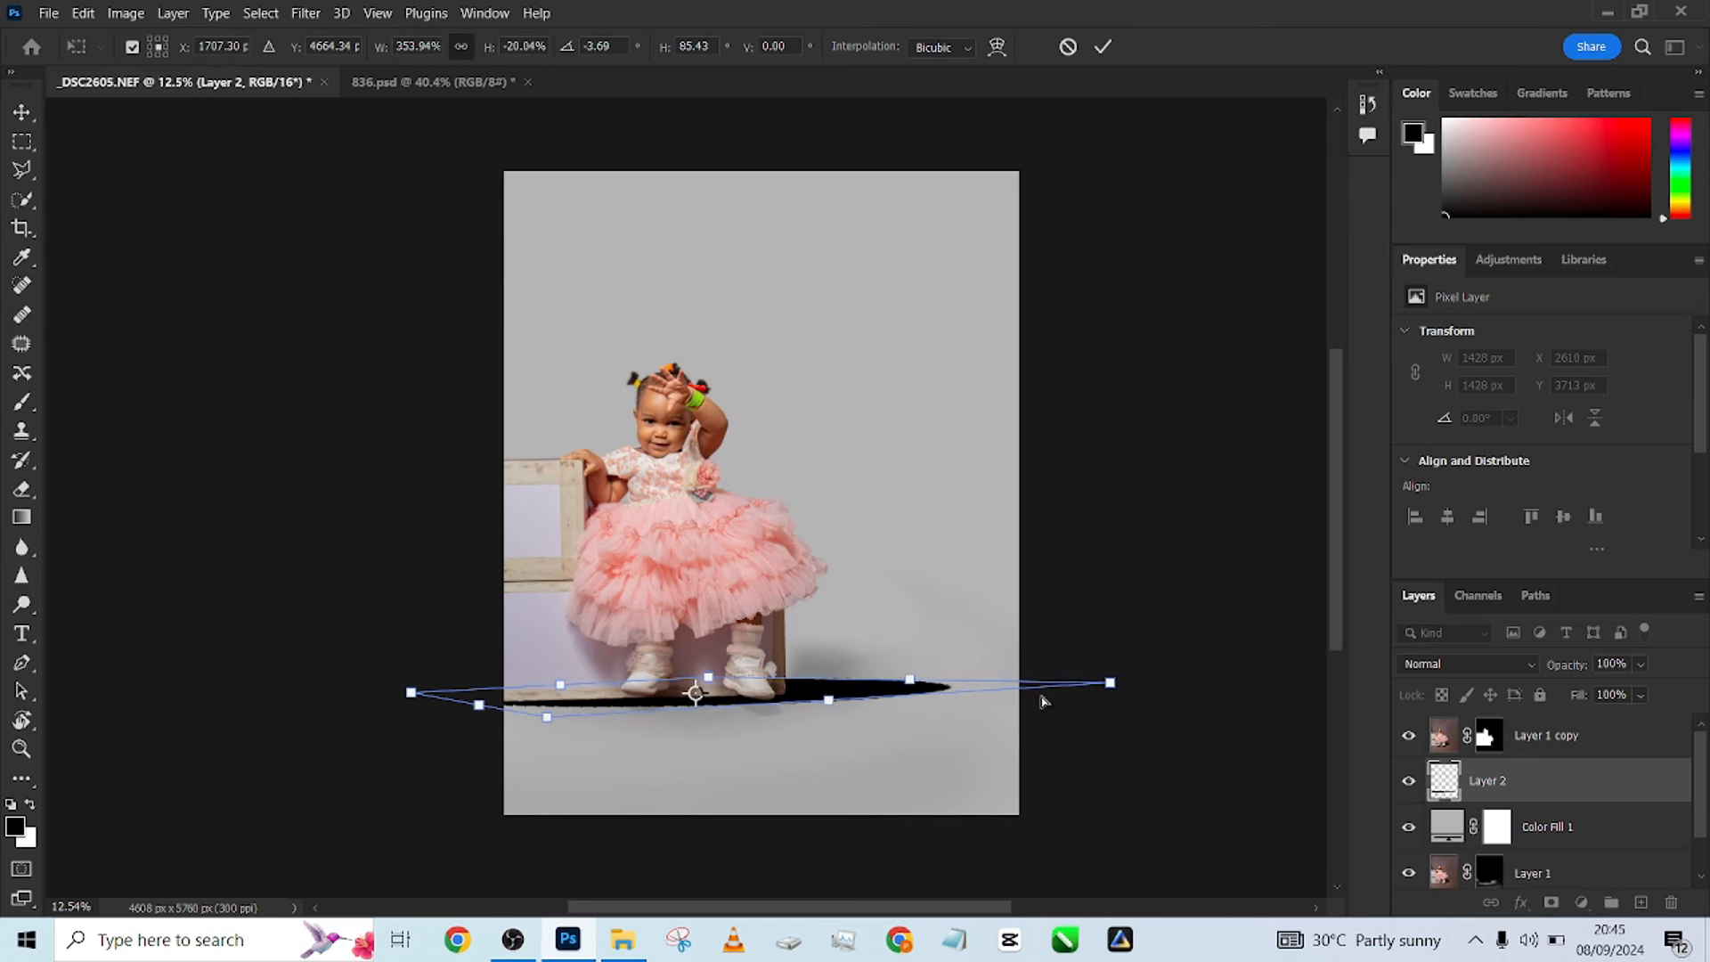
{"action": "left_click_drag", "start_coordinate": [1113, 685], "coordinate": [1113, 708]}
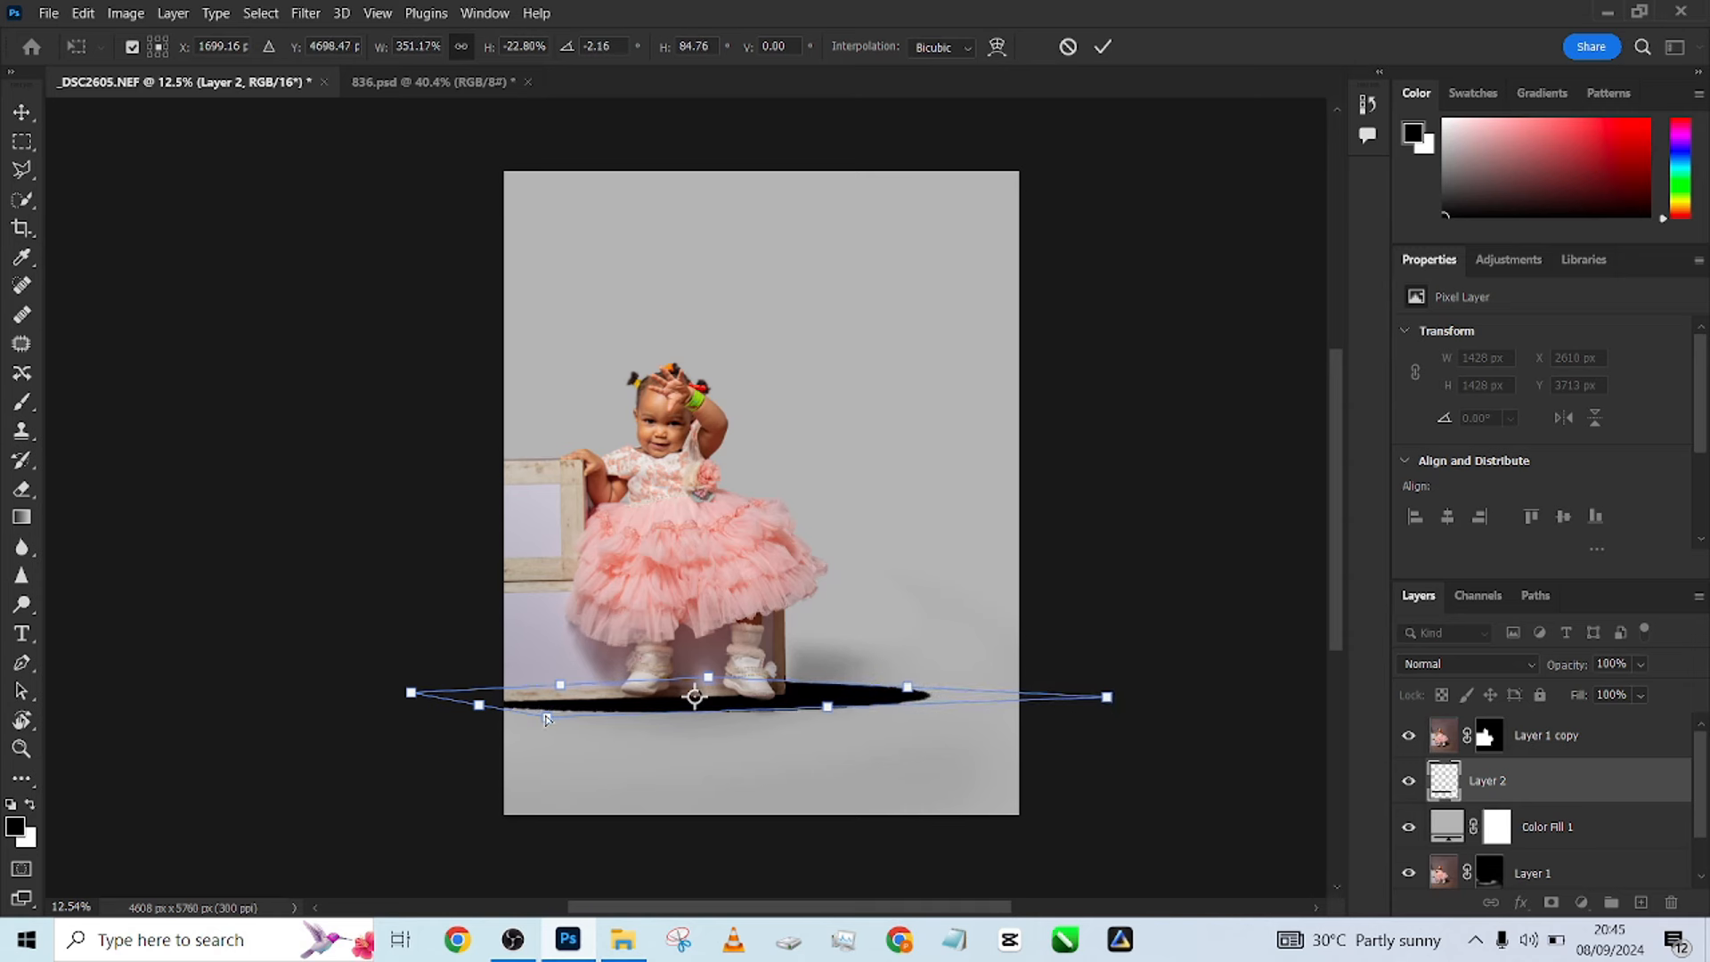
{"action": "left_click_drag", "start_coordinate": [546, 719], "coordinate": [550, 707]}
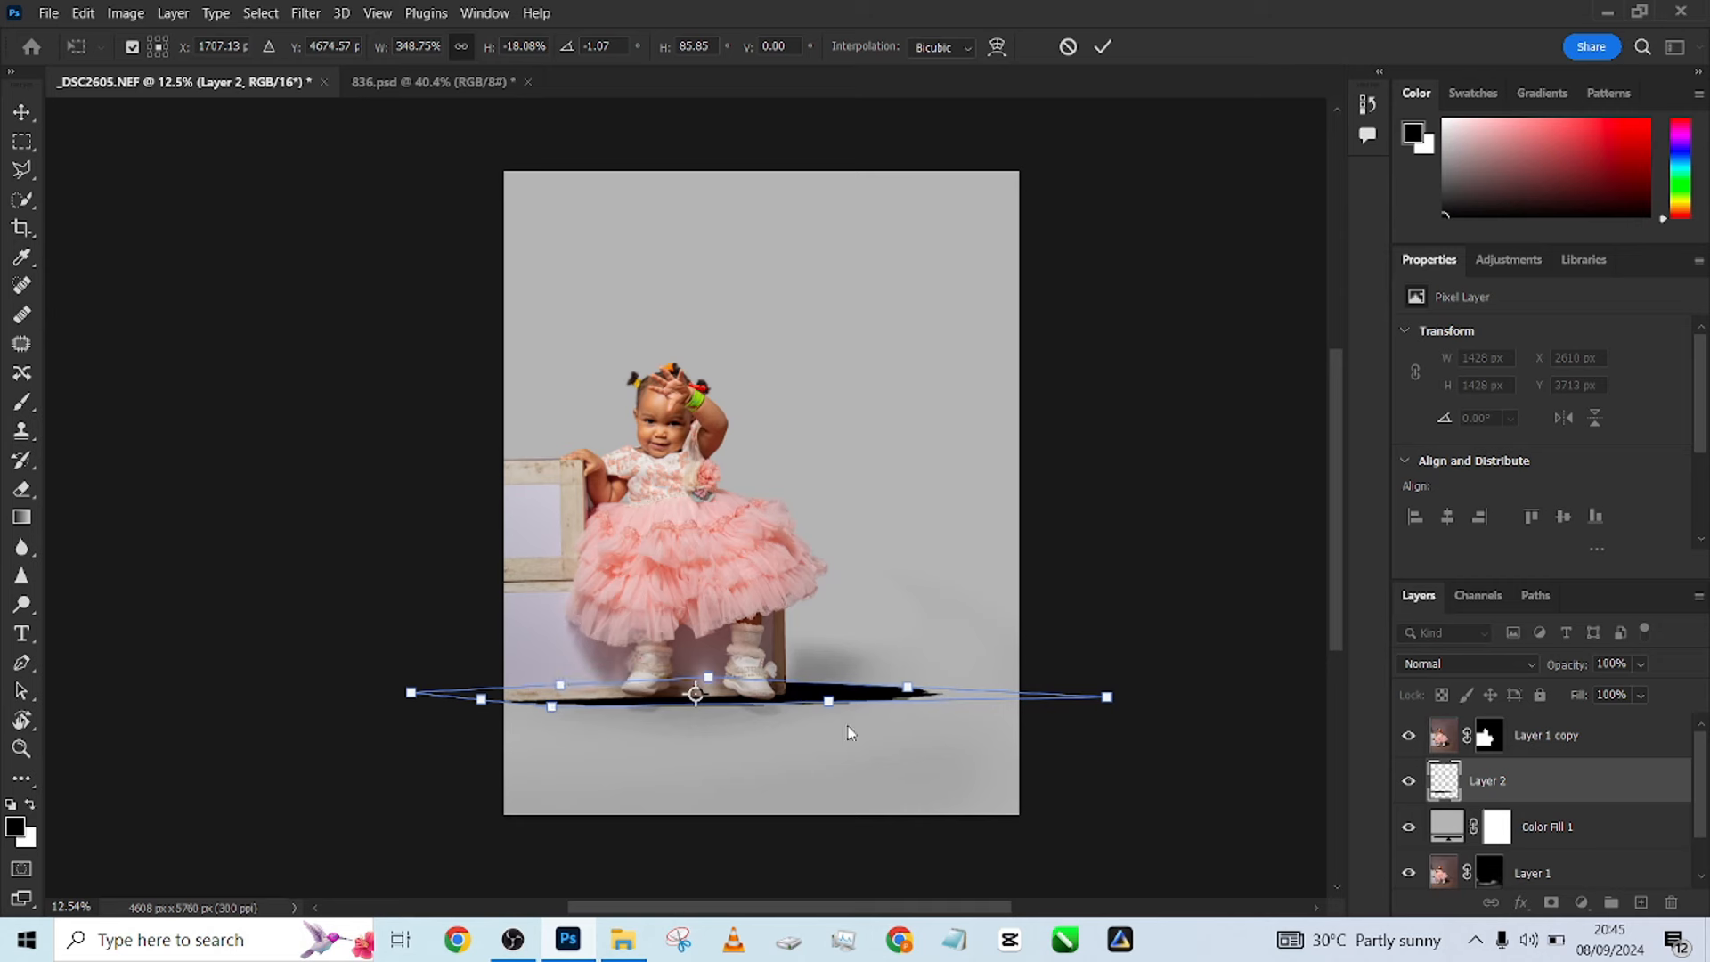
{"action": "left_click_drag", "start_coordinate": [1110, 703], "coordinate": [1108, 700]}
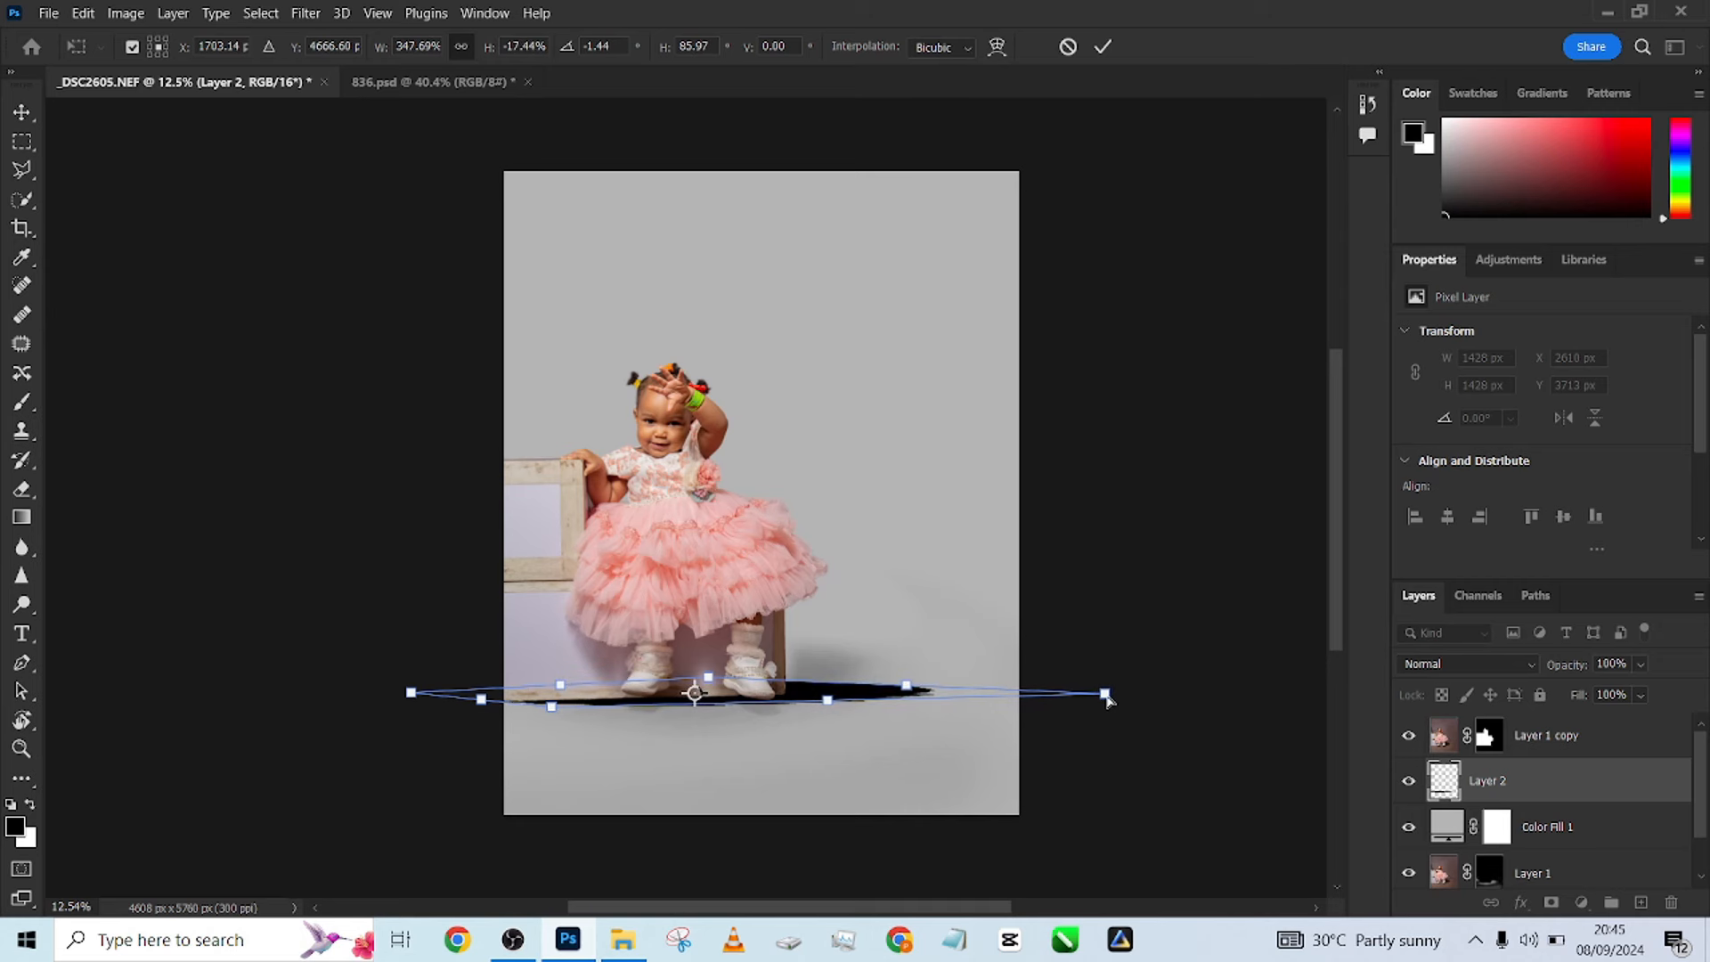
{"action": "left_click", "coordinate": [1102, 47]}
Lower the opacity of the shadow on Layer 2 to 43%.
{"action": "key", "text": "b"}
{"action": "left_click", "coordinate": [1642, 666]}
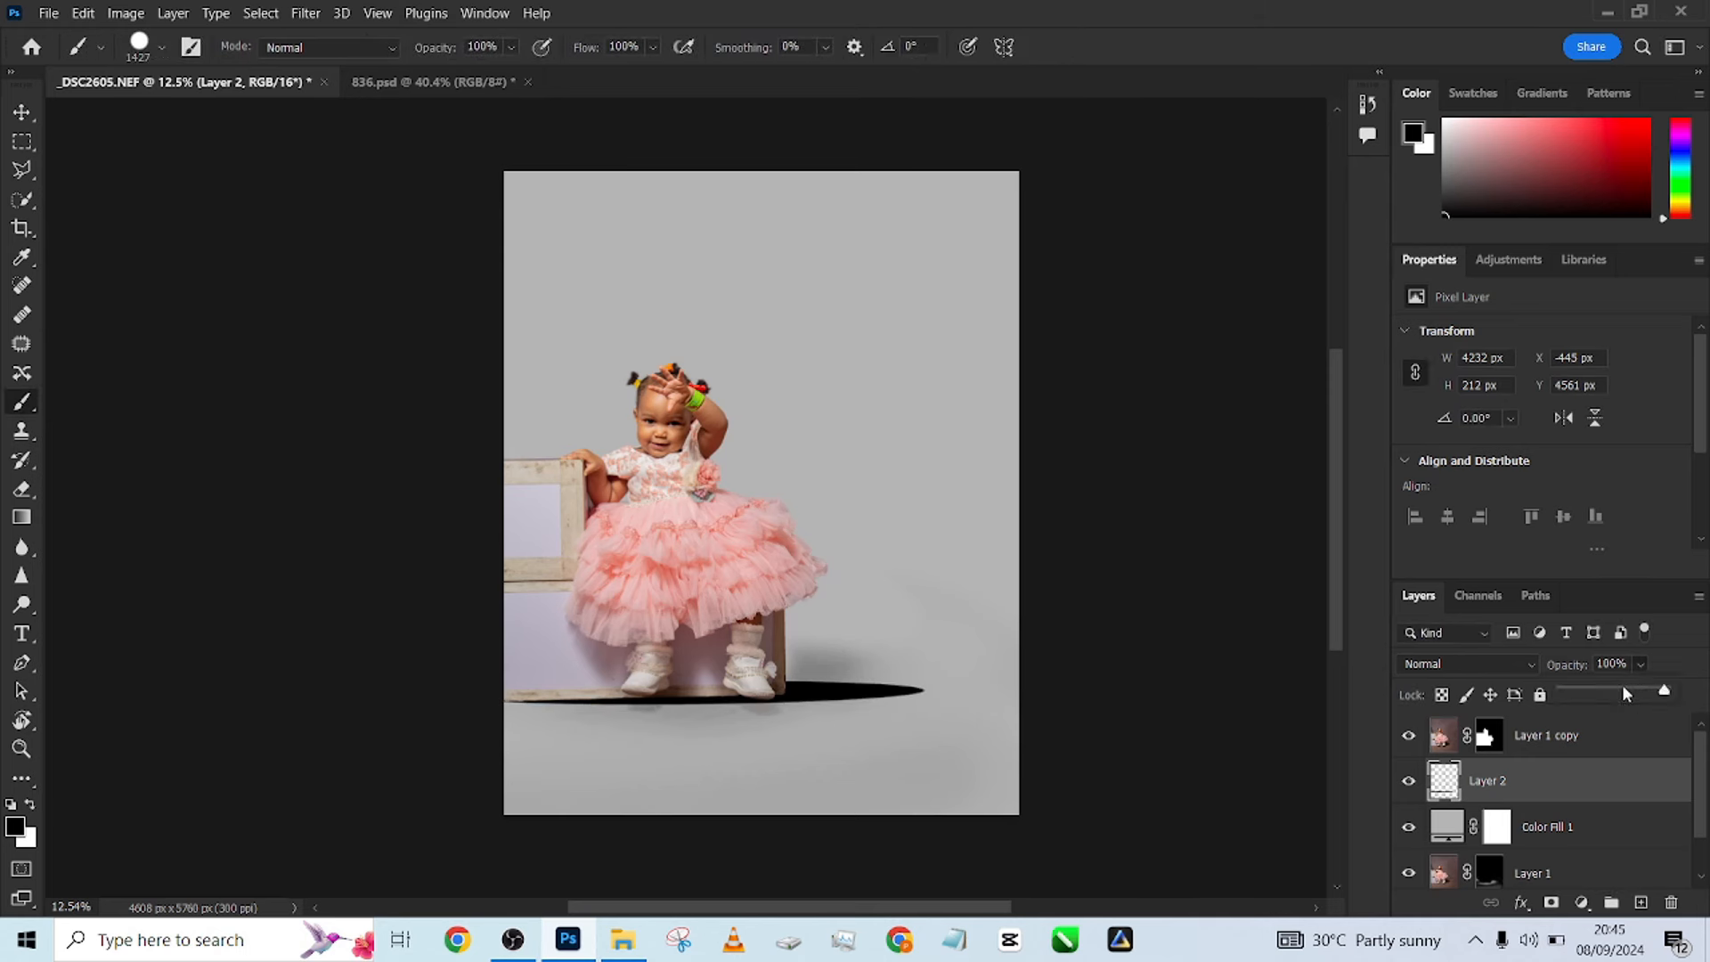
{"action": "left_click_drag", "start_coordinate": [1609, 695], "coordinate": [1608, 700]}
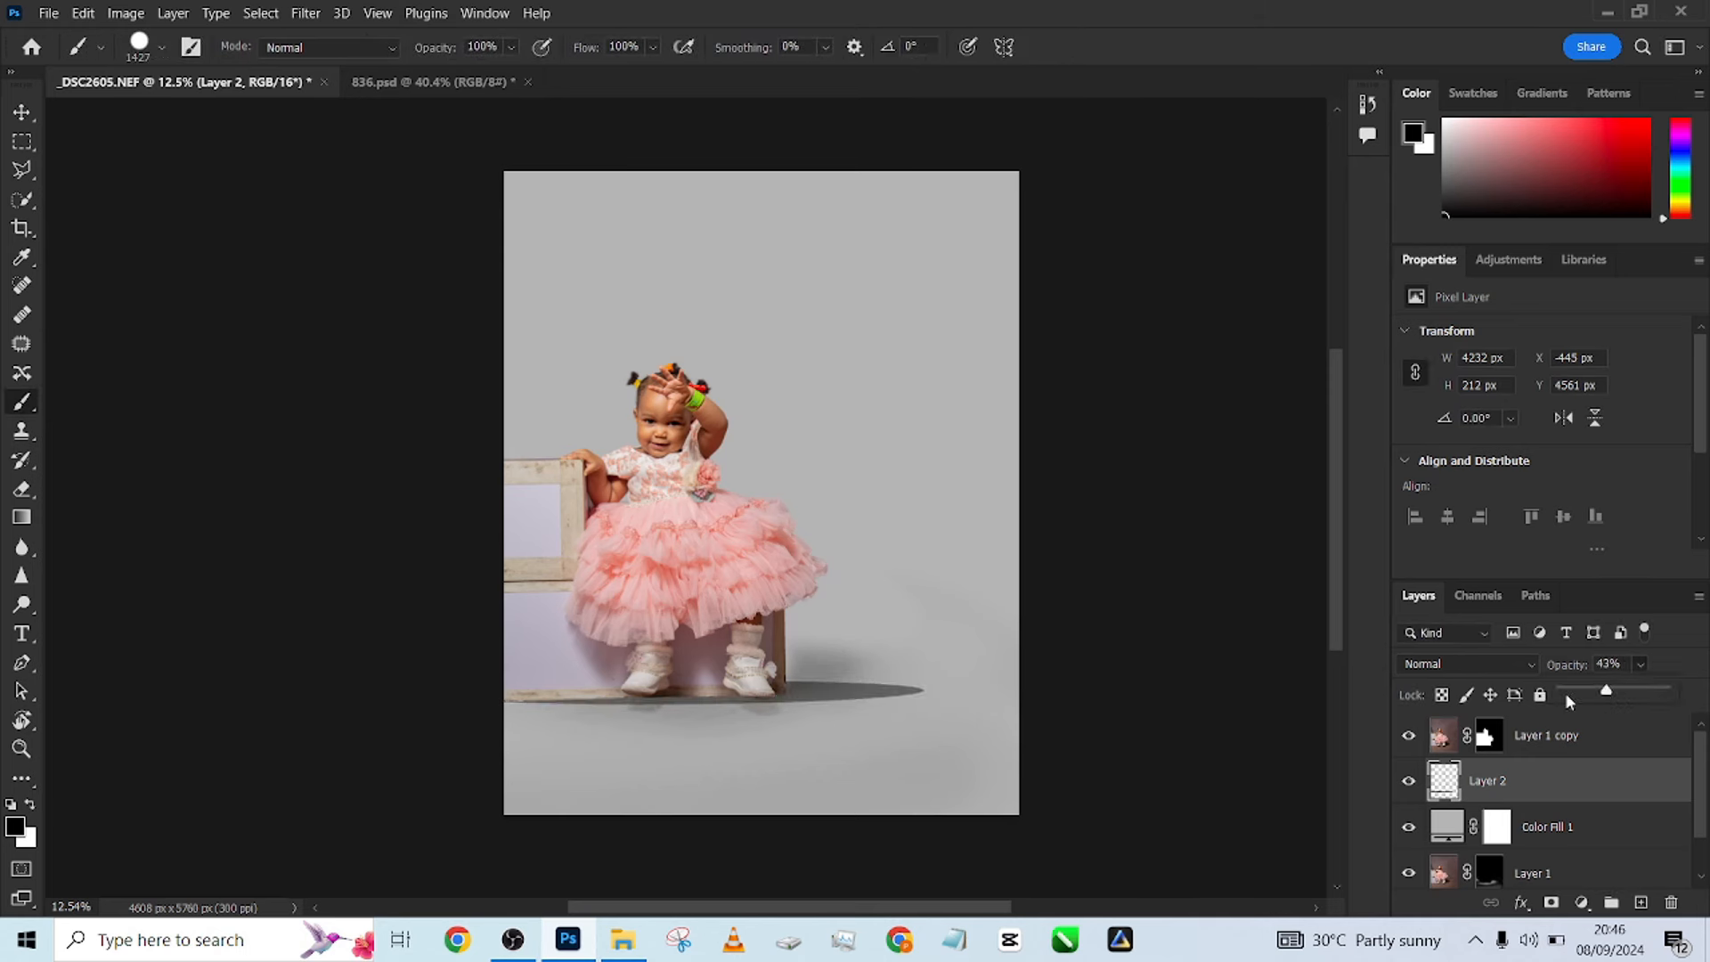
Soften the shadow on Layer 2 with a Gaussian Blur of 11.1 pixels radius.
{"action": "left_click", "coordinate": [307, 13]}
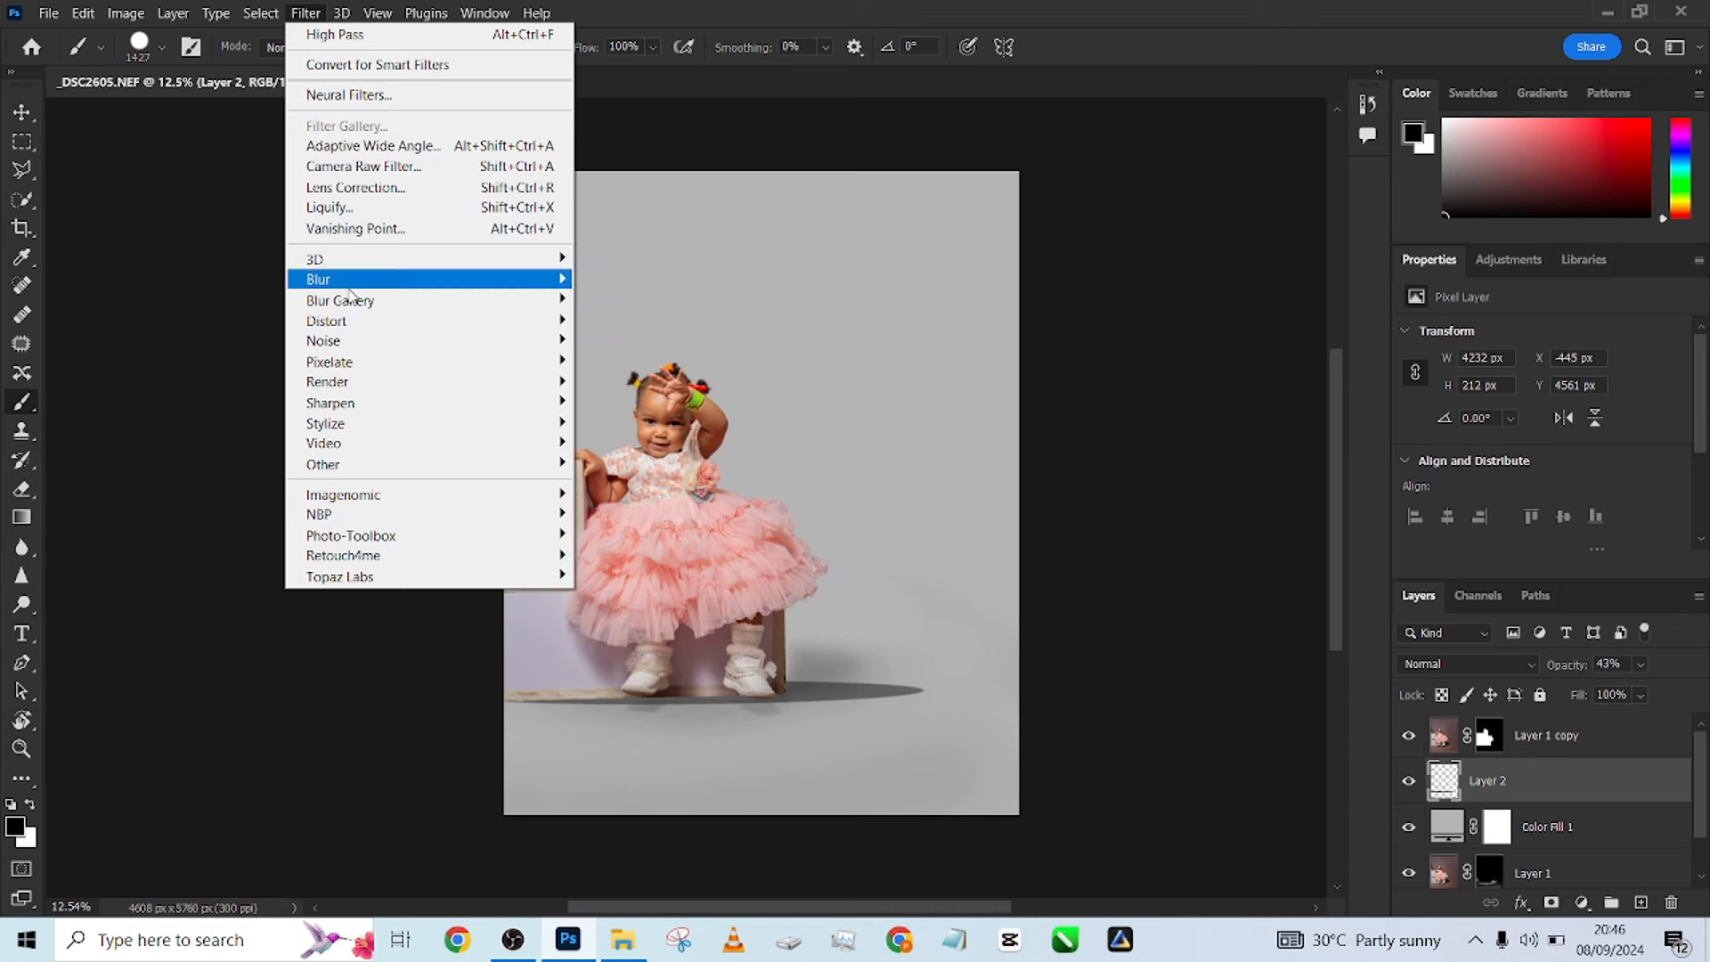
{"action": "mouse_move", "coordinate": [367, 286]}
{"action": "left_click", "coordinate": [628, 360]}
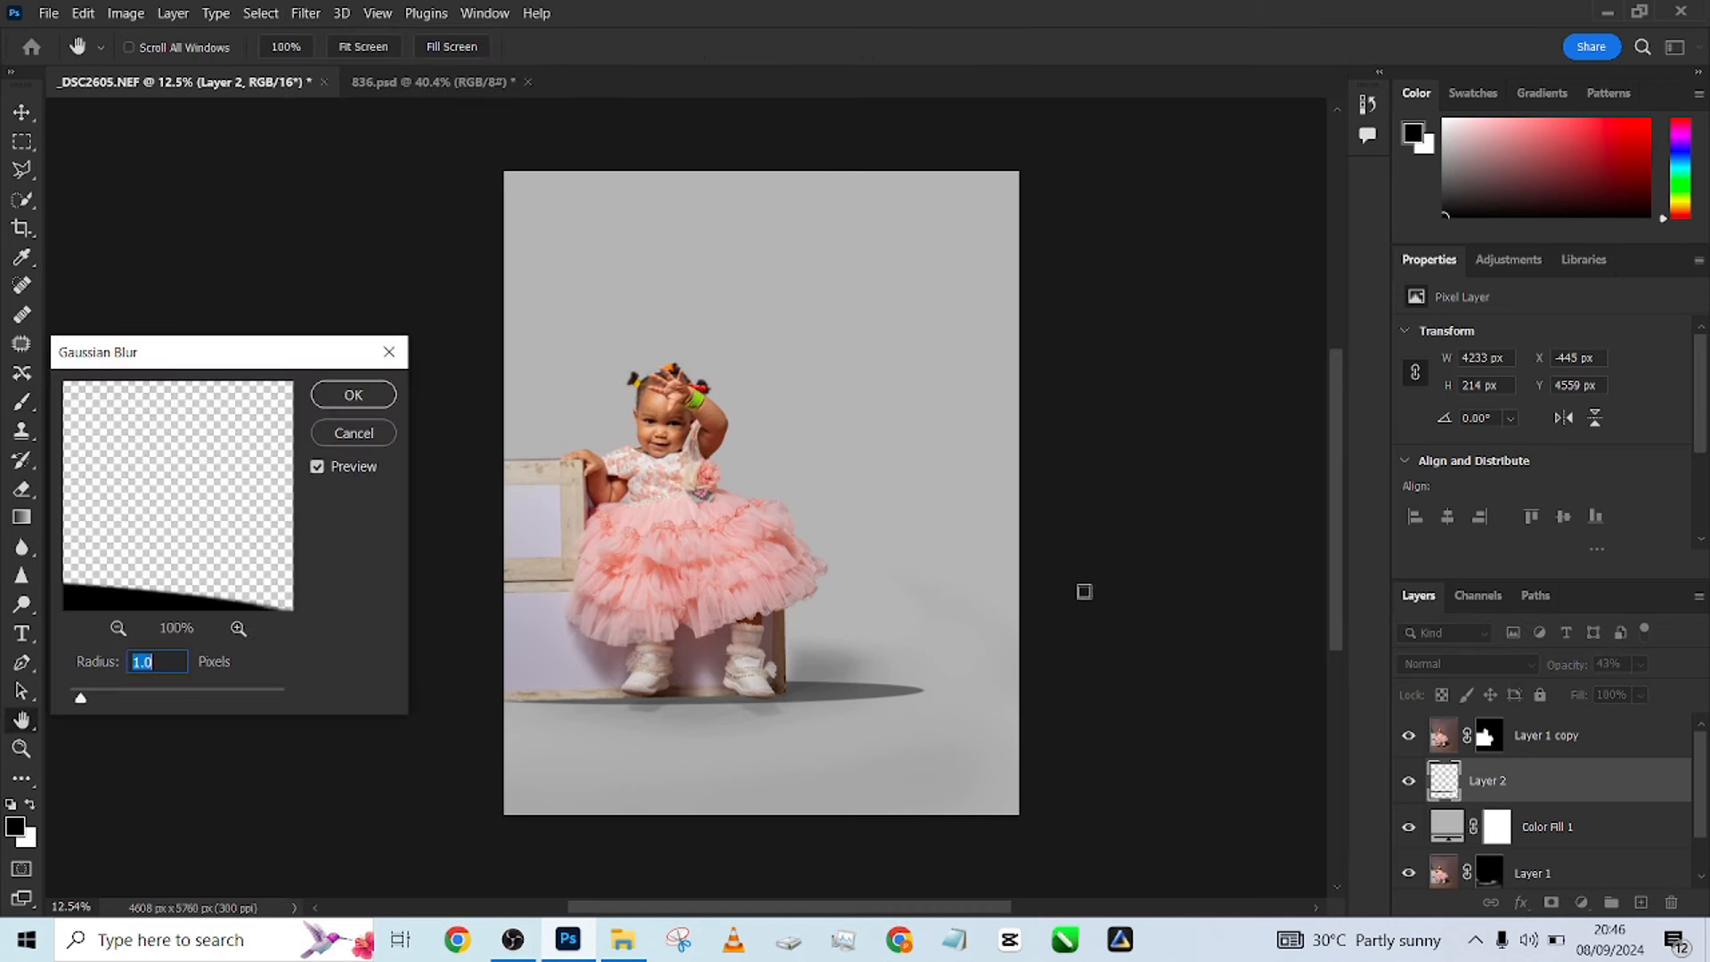
{"action": "mouse_move", "coordinate": [147, 695]}
{"action": "left_mouse_down"}
{"action": "mouse_move", "coordinate": [191, 700]}
{"action": "mouse_move", "coordinate": [166, 703]}
{"action": "left_mouse_up"}
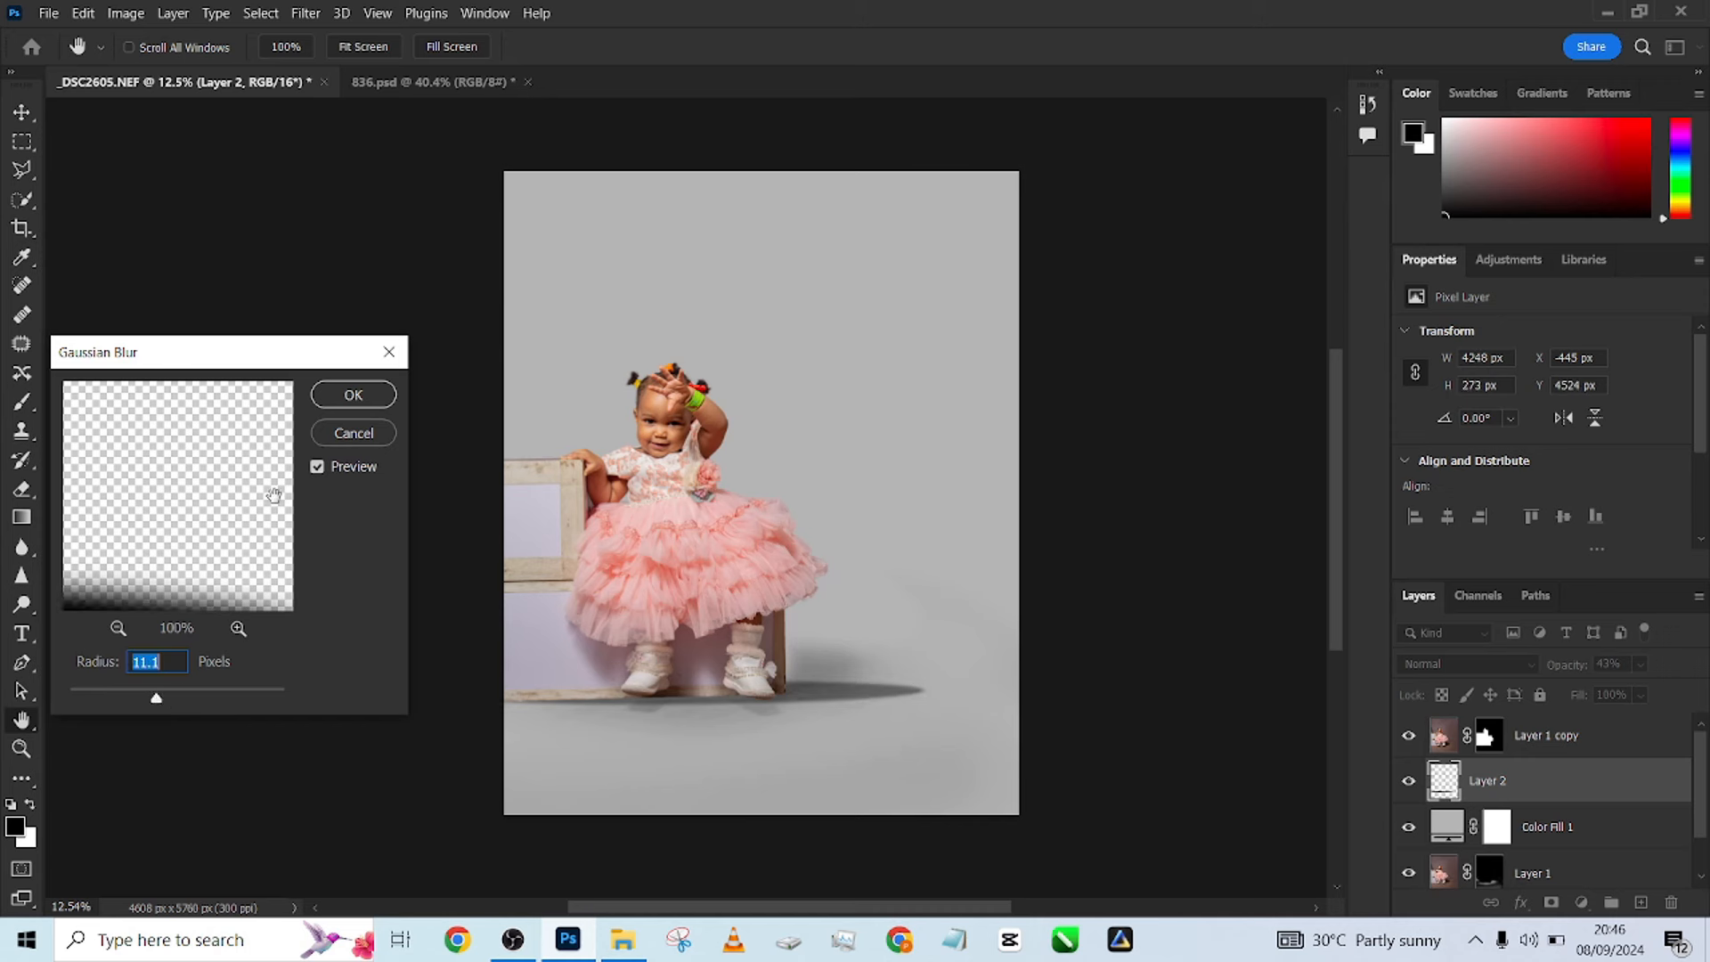
{"action": "left_click", "coordinate": [353, 395]}
{"action": "key", "text": "b"}
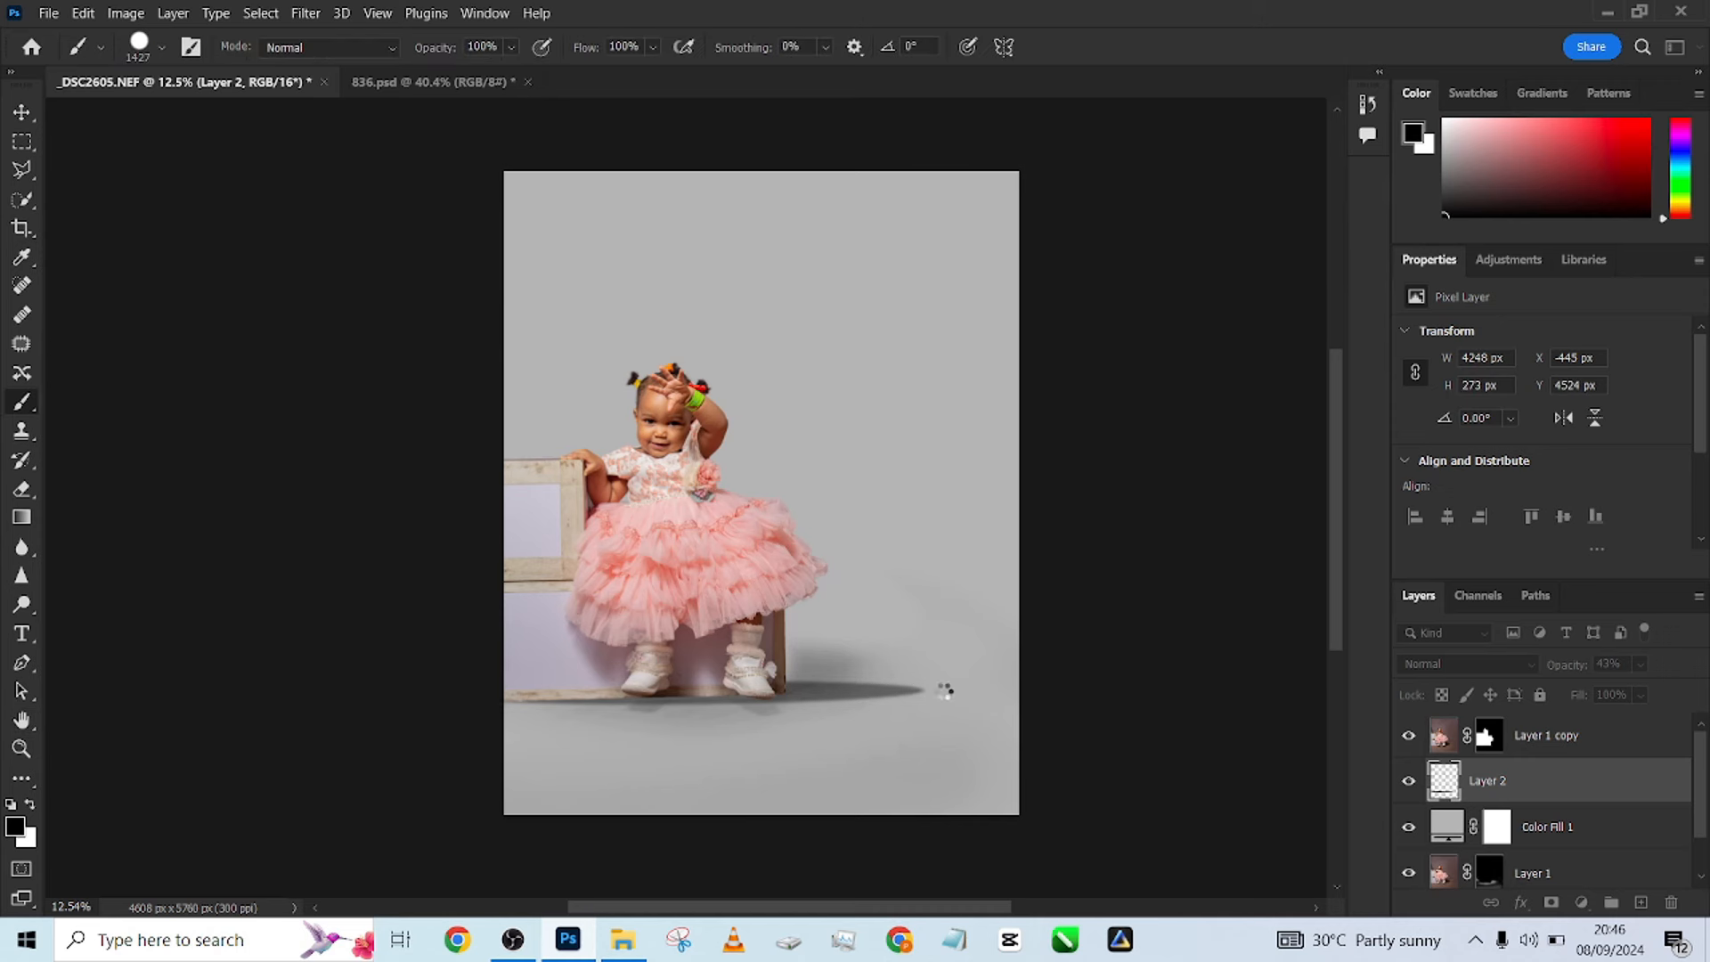
Shift the blurred shadow towards the boards and narrow it to 76.15% width, extending slightly past the boards' outer edge.
{"action": "key", "text": "v"}
{"action": "mouse_move", "coordinate": [862, 695]}
{"action": "left_mouse_down"}
{"action": "mouse_move", "coordinate": [783, 694]}
{"action": "mouse_move", "coordinate": [810, 692]}
{"action": "left_mouse_up"}
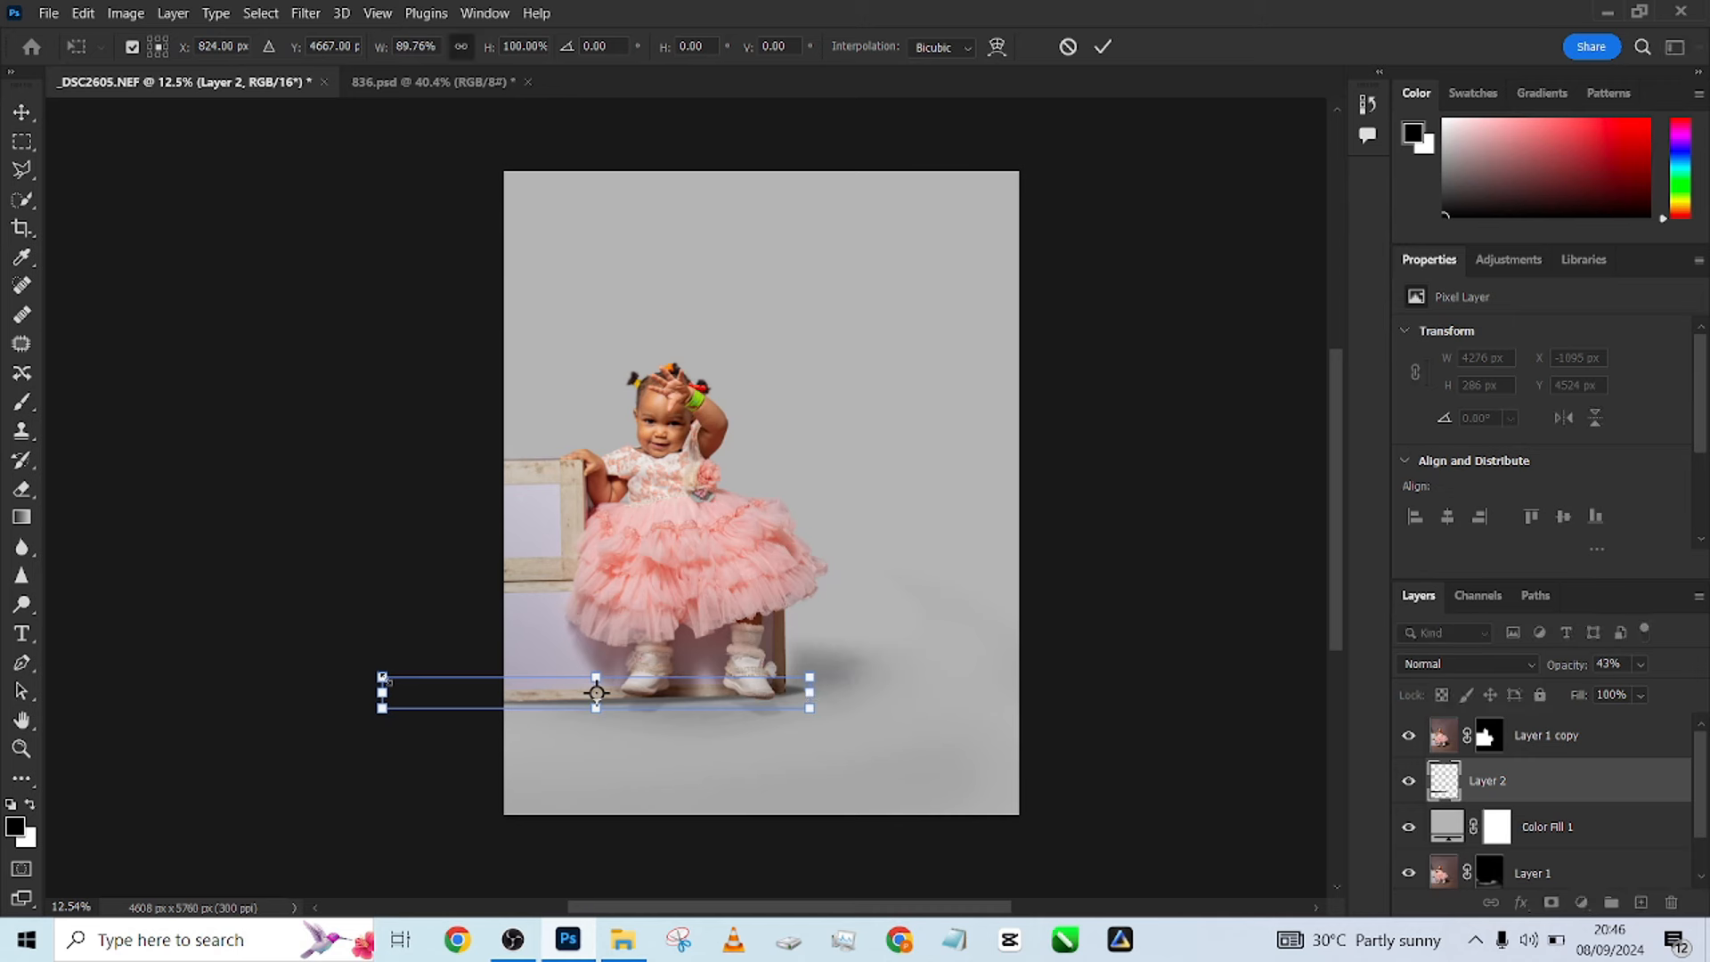
{"action": "left_click_drag", "start_coordinate": [376, 696], "coordinate": [483, 693]}
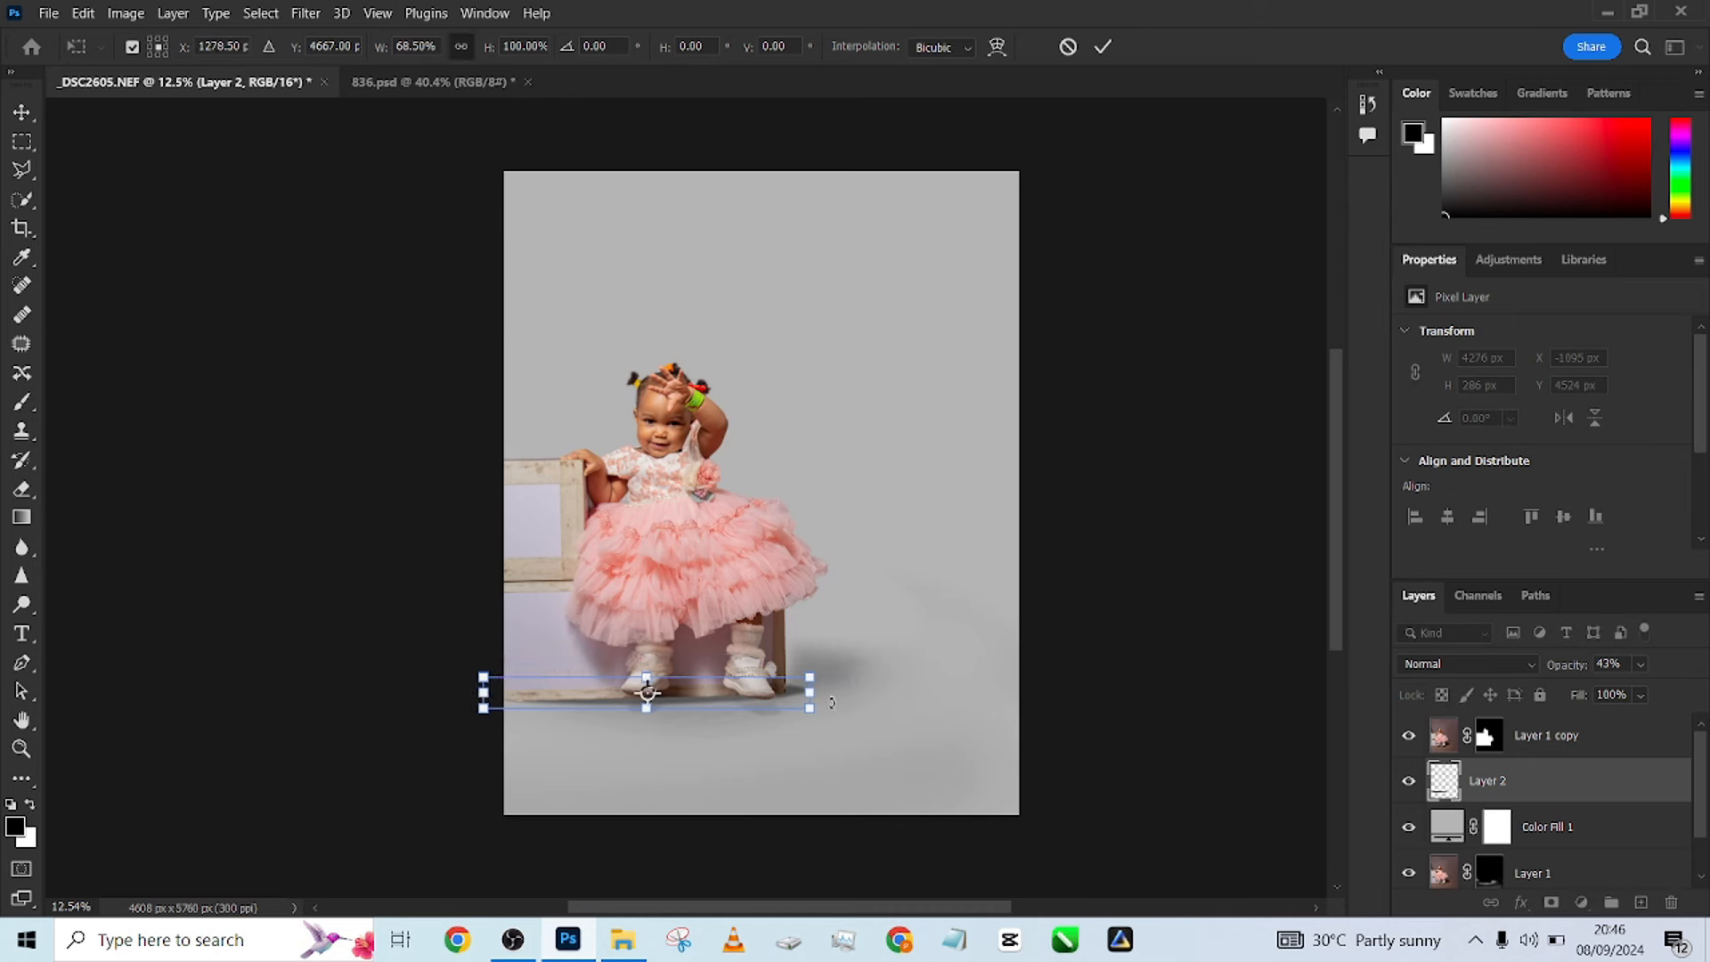
{"action": "mouse_move", "coordinate": [824, 692]}
{"action": "left_mouse_down"}
{"action": "mouse_move", "coordinate": [840, 692]}
{"action": "mouse_move", "coordinate": [800, 689]}
{"action": "mouse_move", "coordinate": [856, 691]}
{"action": "left_mouse_up"}
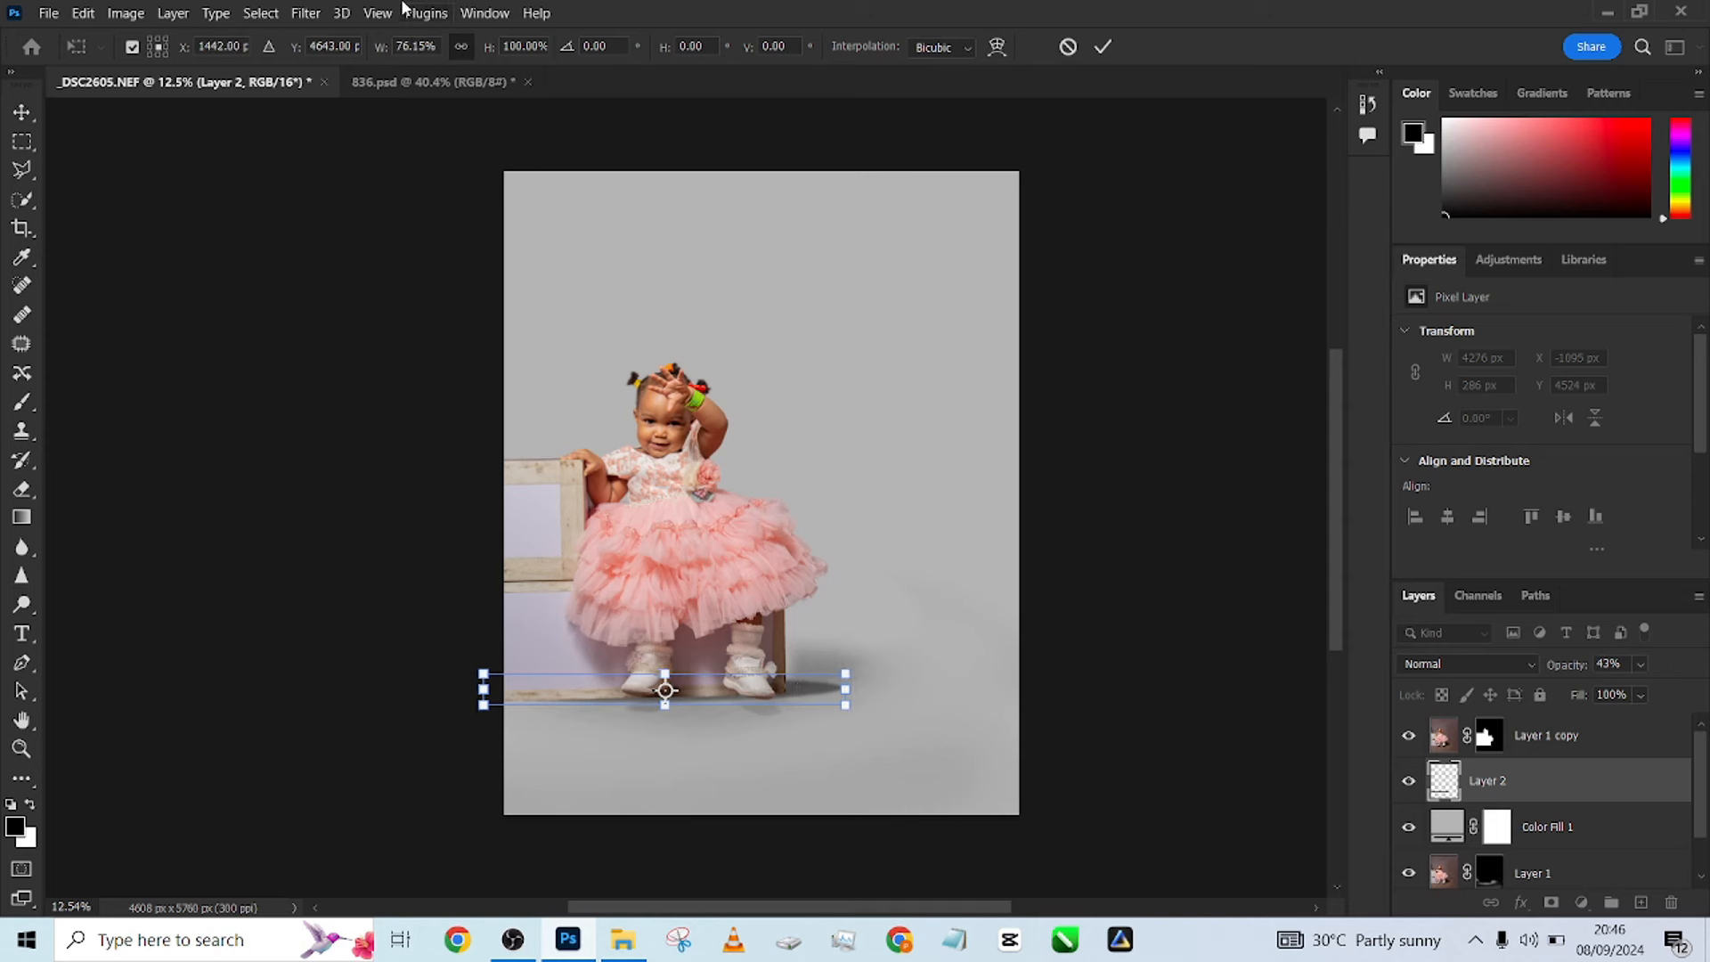
{"action": "left_click", "coordinate": [307, 14]}
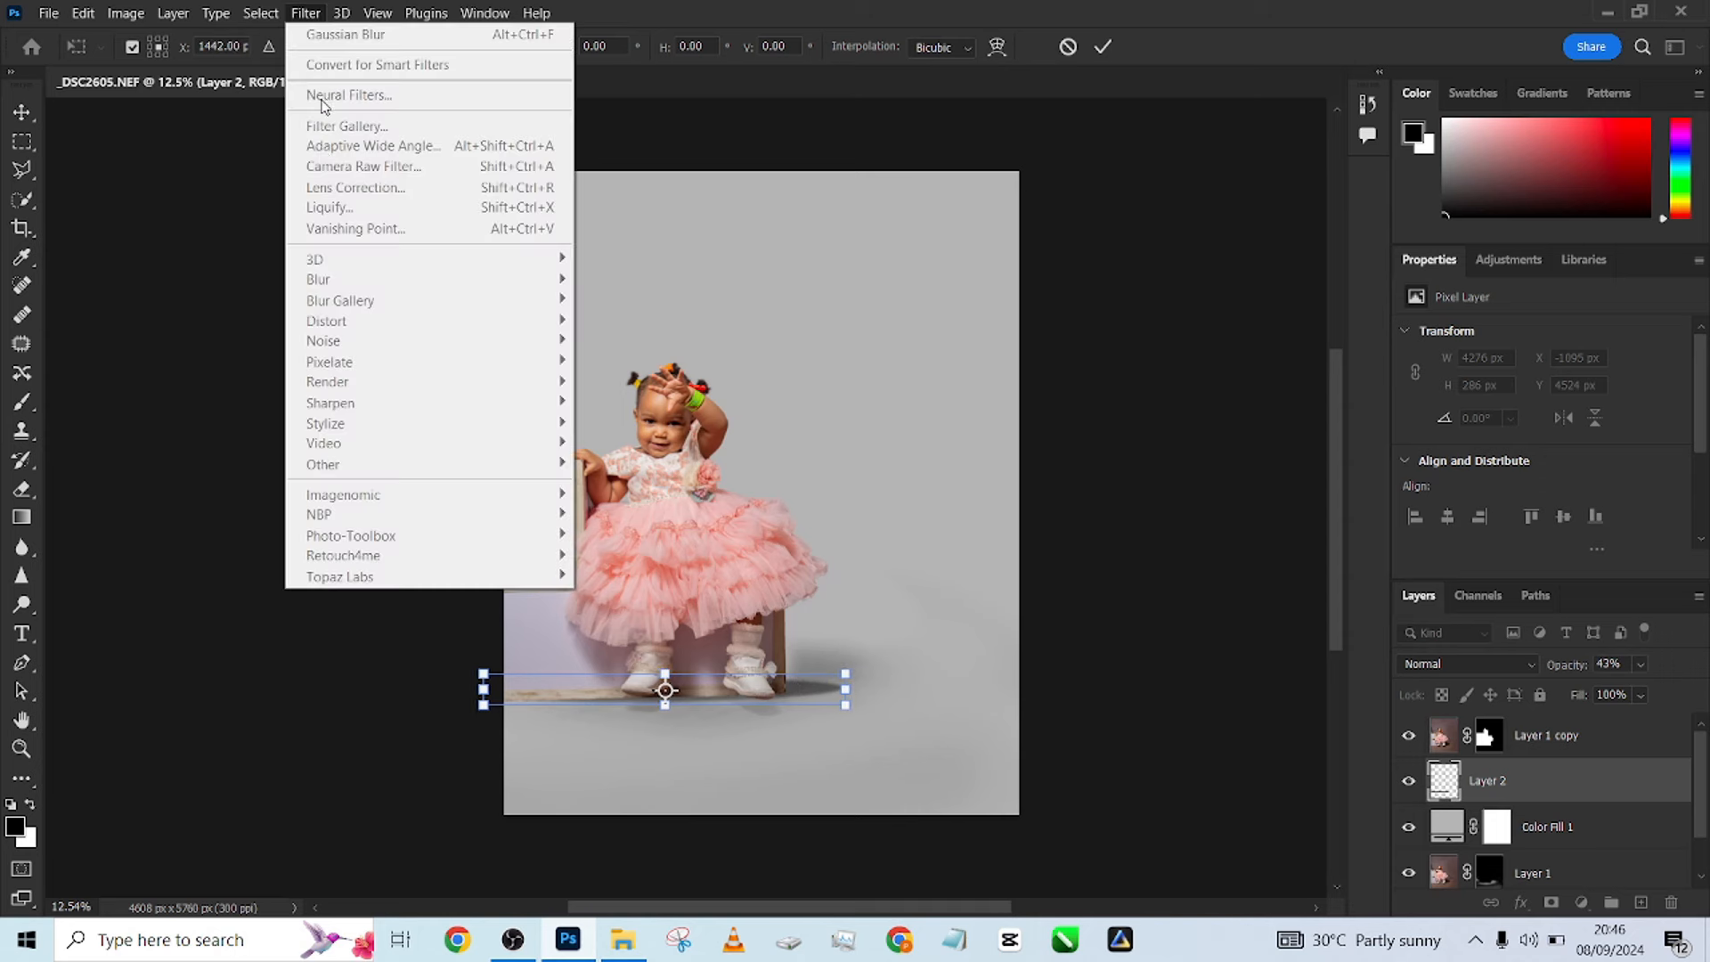
{"action": "left_click", "coordinate": [1104, 47]}
Blur the narrowed shadow again using Gaussian Blur with a 9.6 pixels radius.
{"action": "left_click", "coordinate": [306, 13]}
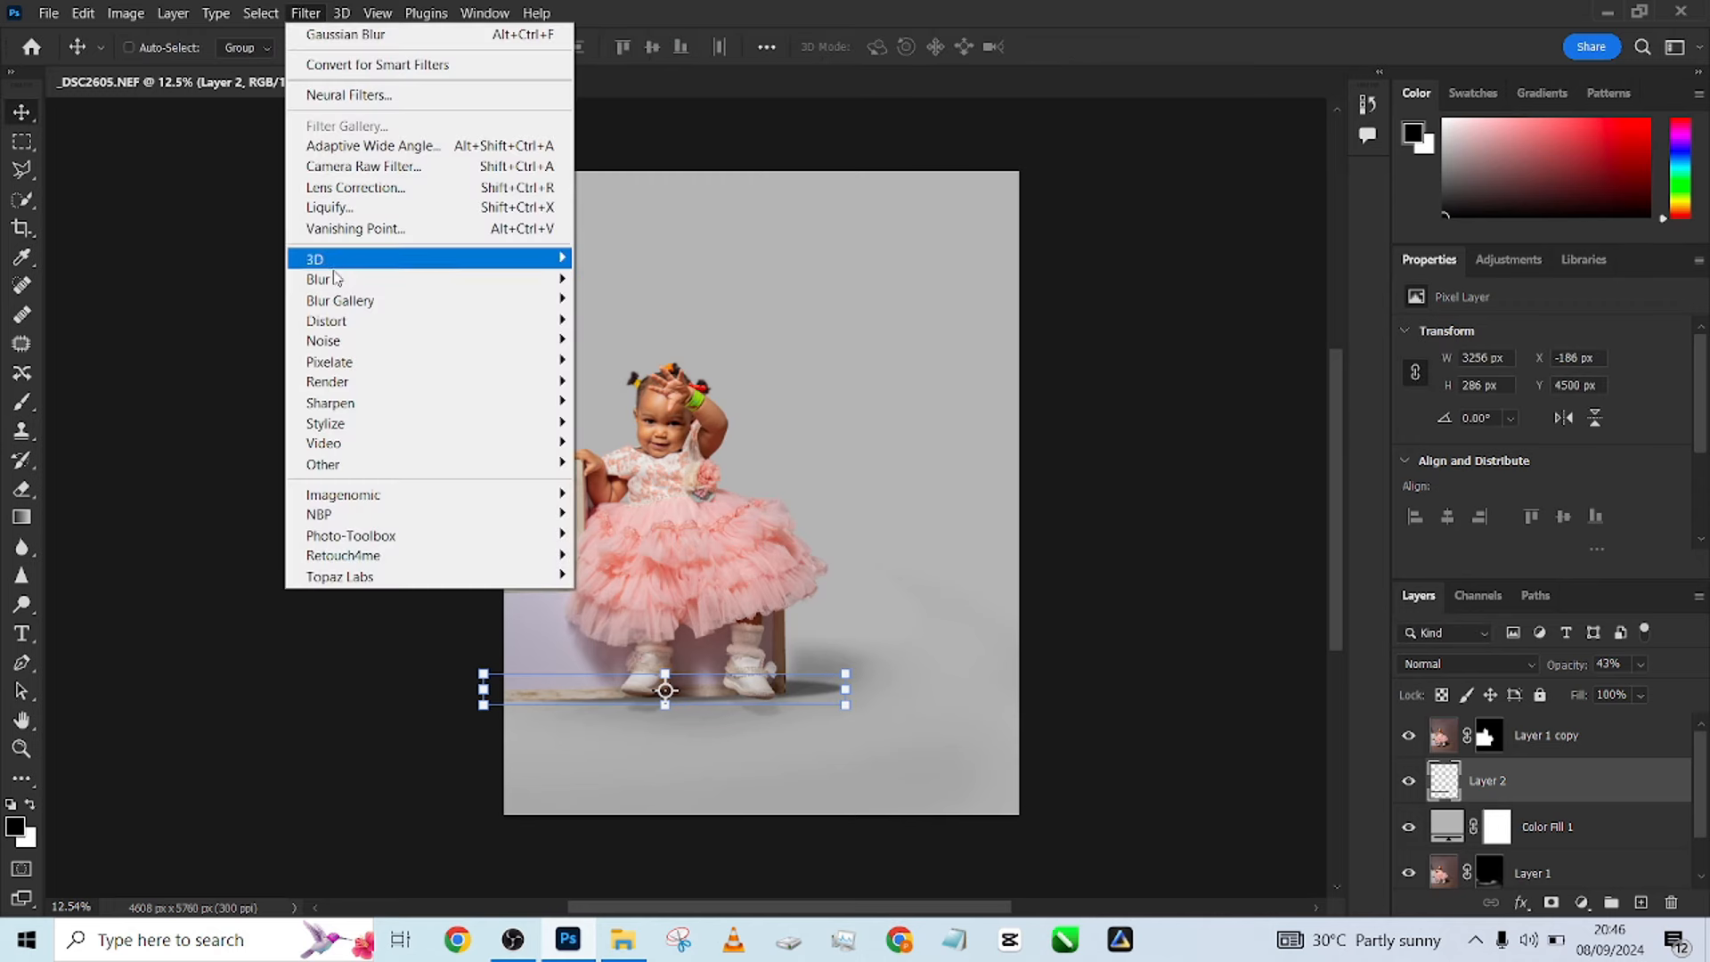
{"action": "mouse_move", "coordinate": [335, 277]}
{"action": "left_click", "coordinate": [633, 362]}
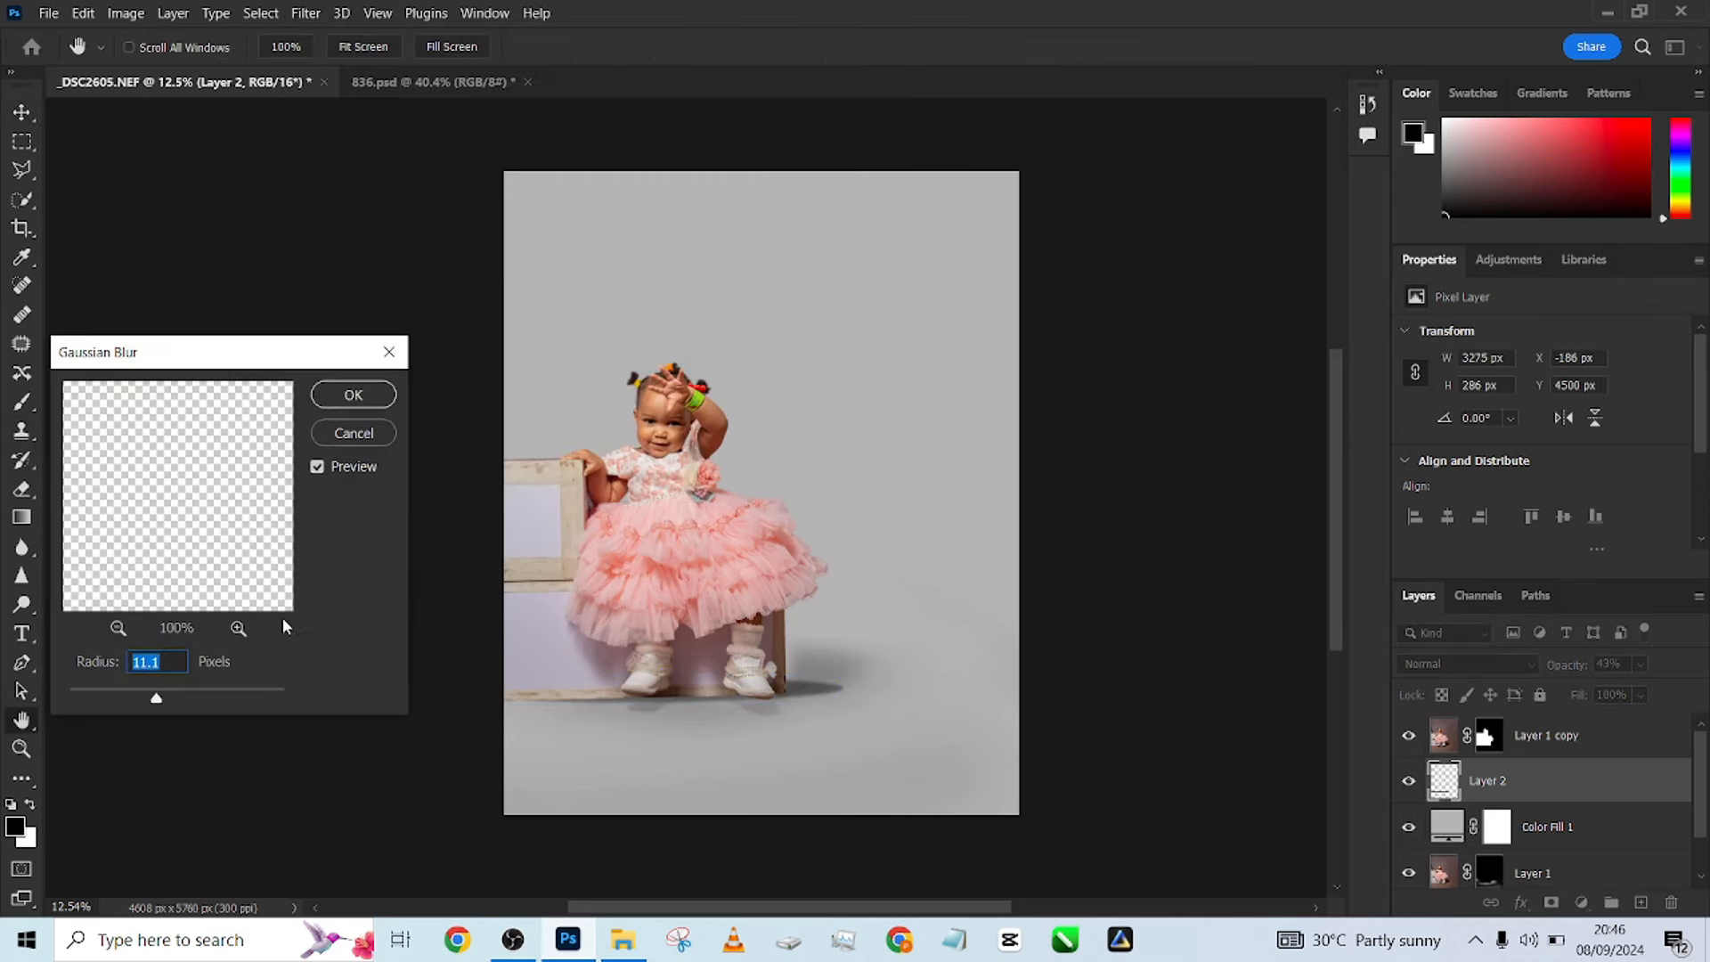
{"action": "left_click_drag", "start_coordinate": [204, 692], "coordinate": [152, 698]}
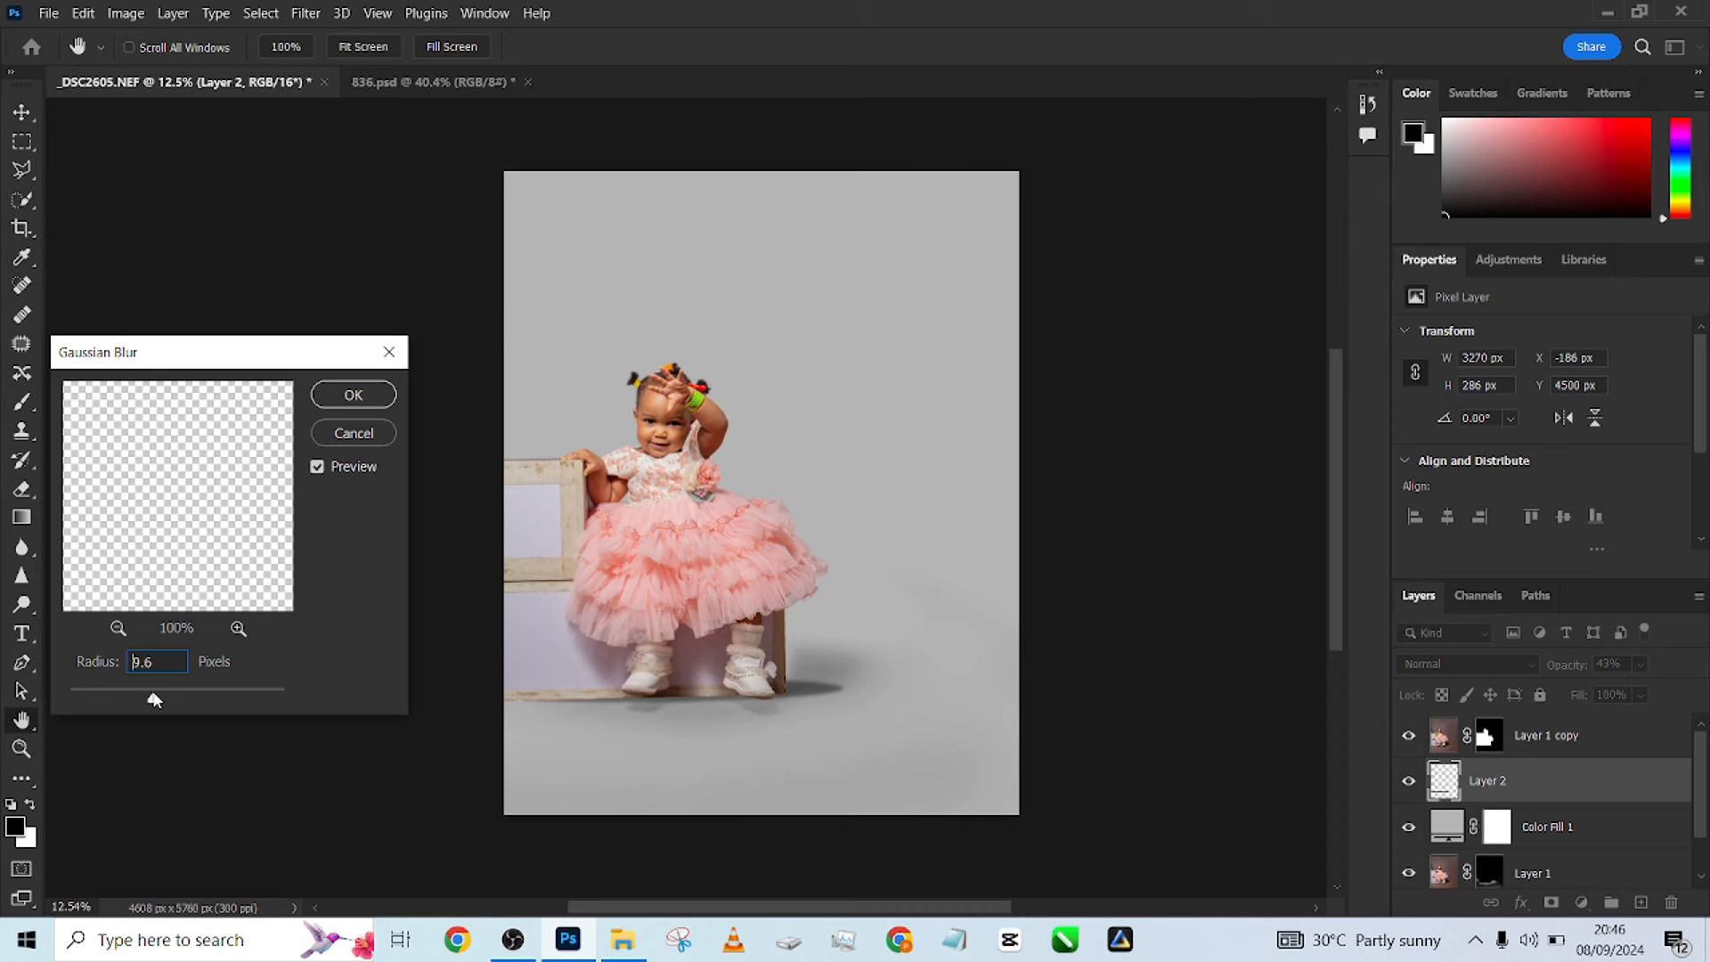
{"action": "left_click", "coordinate": [353, 395]}
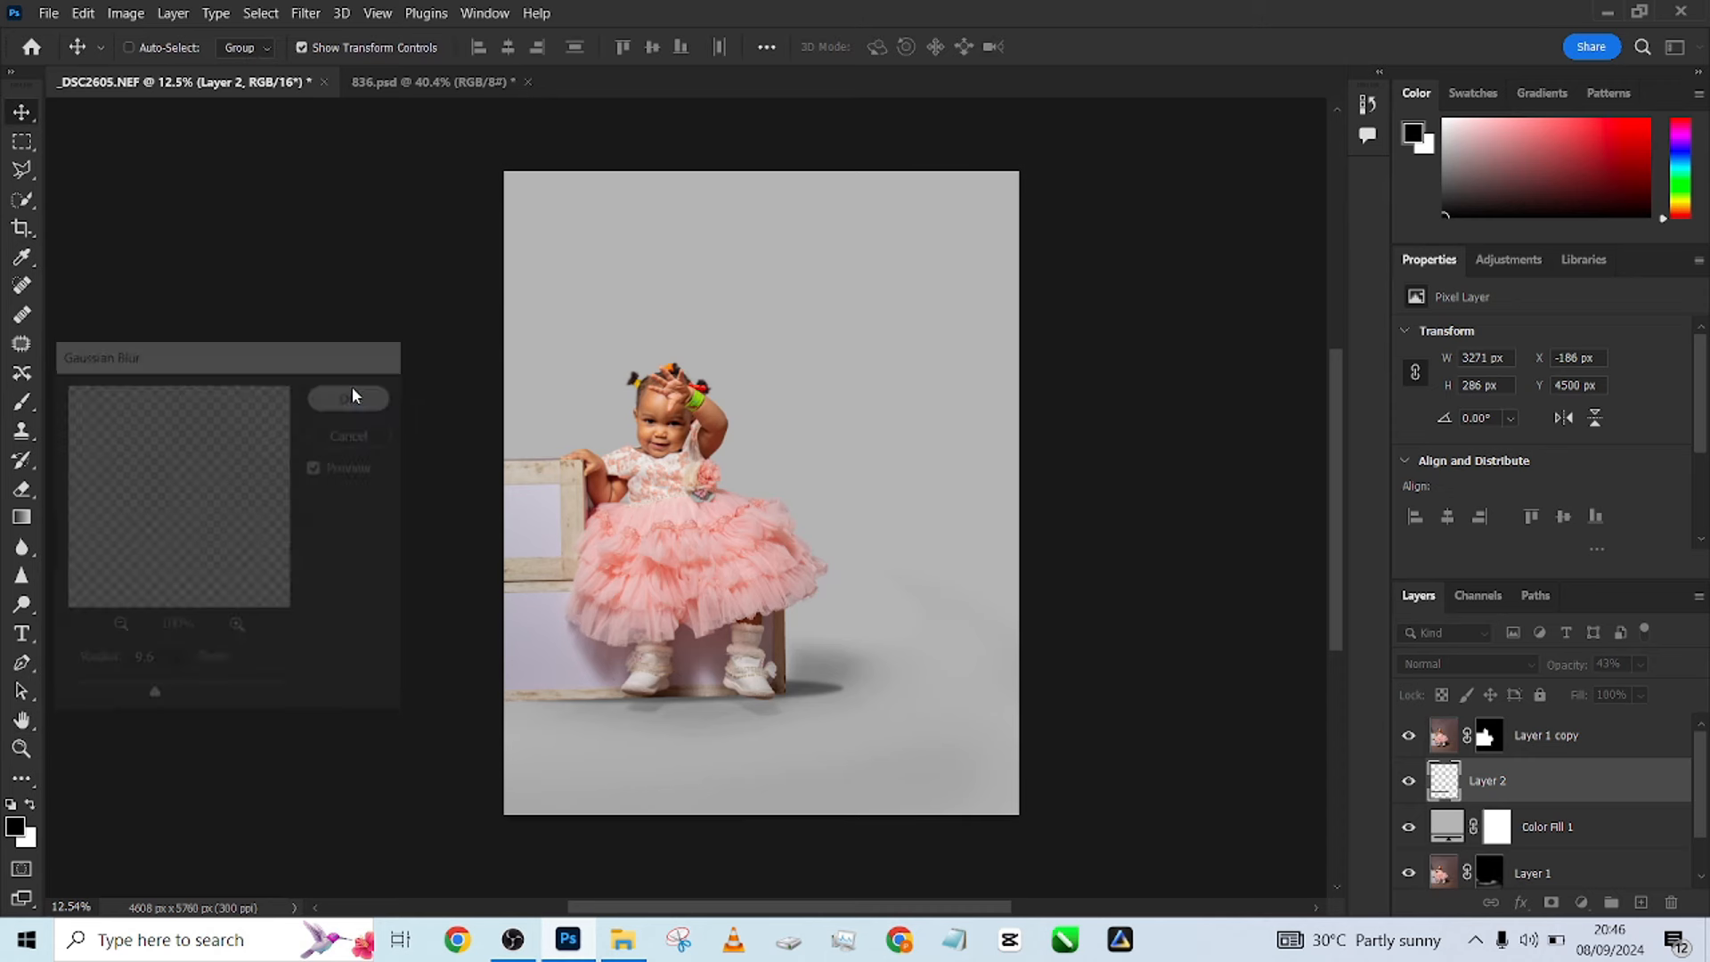
Reduce Layer 2's fill to 51% and compare the floor with and without the contact shadow.
{"action": "left_click", "coordinate": [1409, 787]}
{"action": "left_click", "coordinate": [1409, 788]}
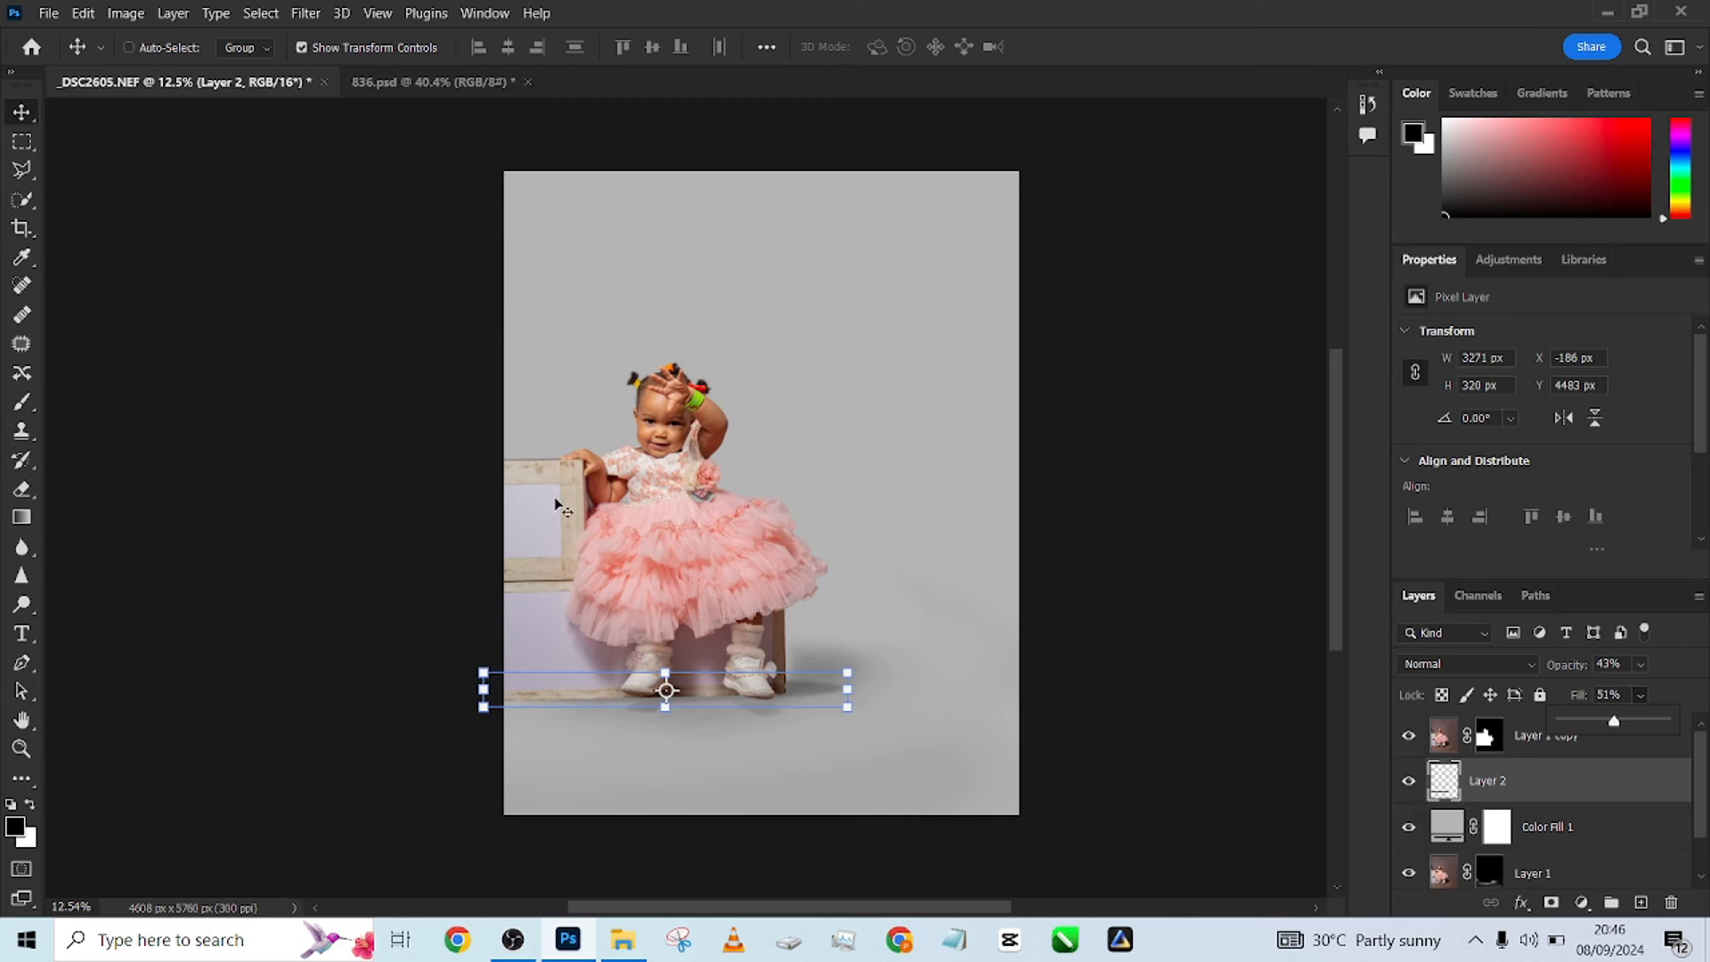
{"action": "left_click", "coordinate": [19, 139]}
{"action": "left_click", "coordinate": [1409, 787]}
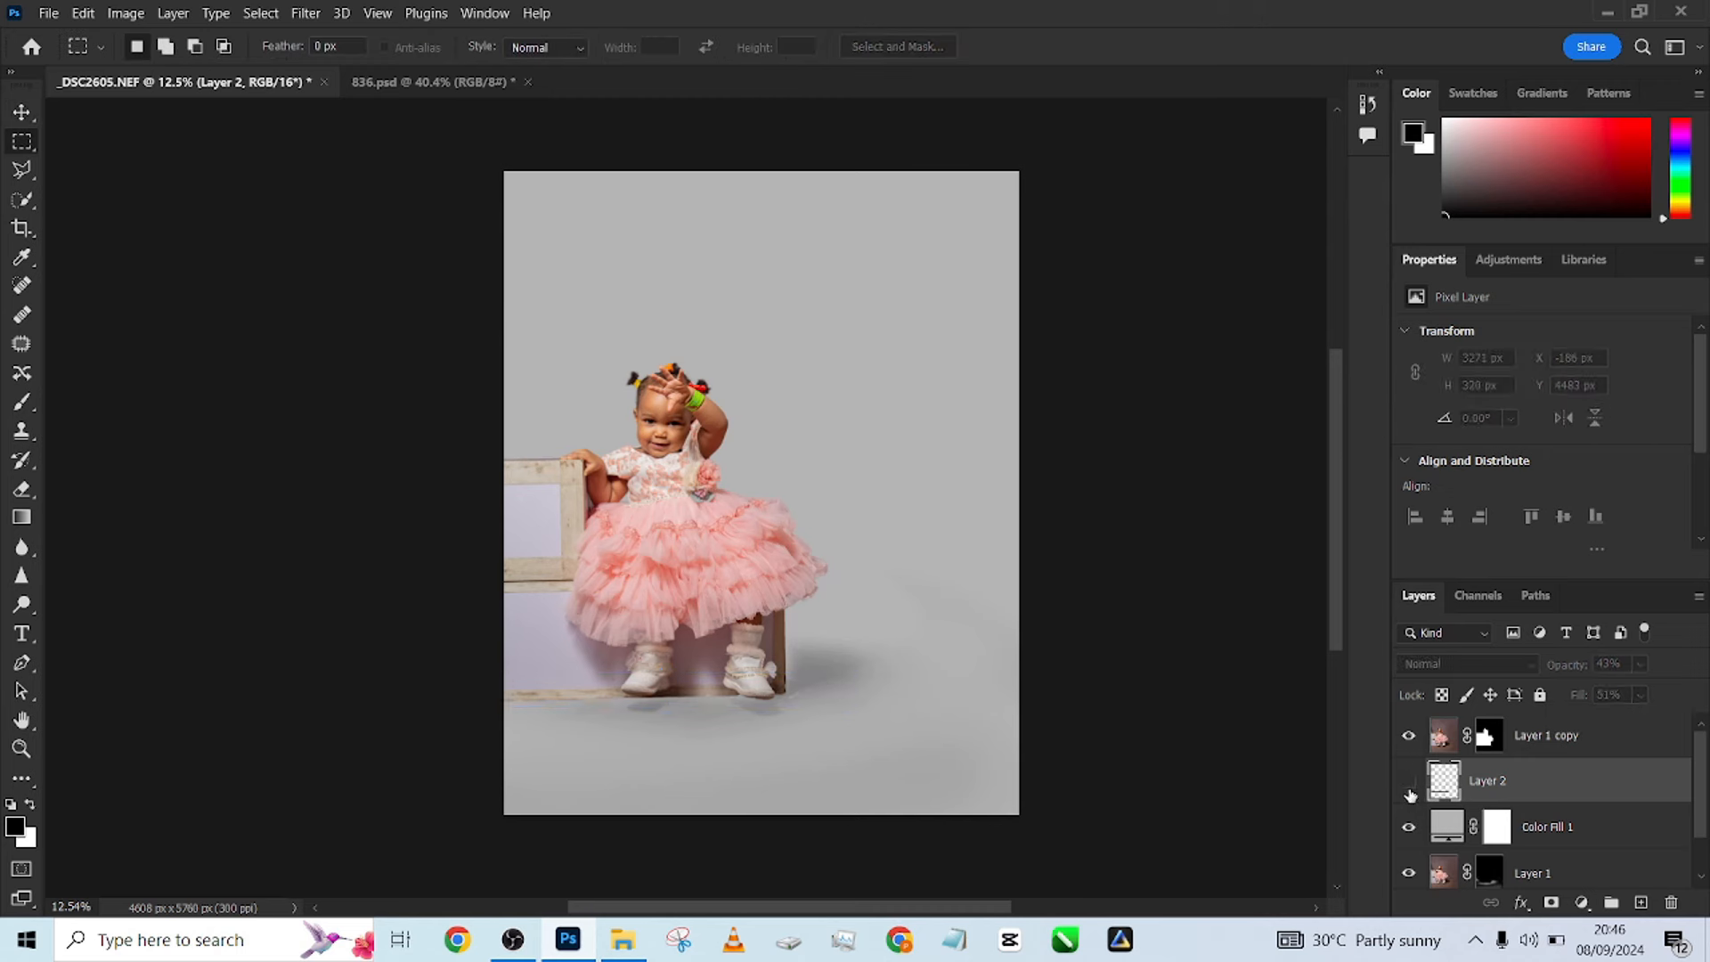
{"action": "left_click", "coordinate": [1408, 787]}
{"action": "left_click", "coordinate": [1409, 787]}
{"action": "left_click", "coordinate": [1409, 788]}
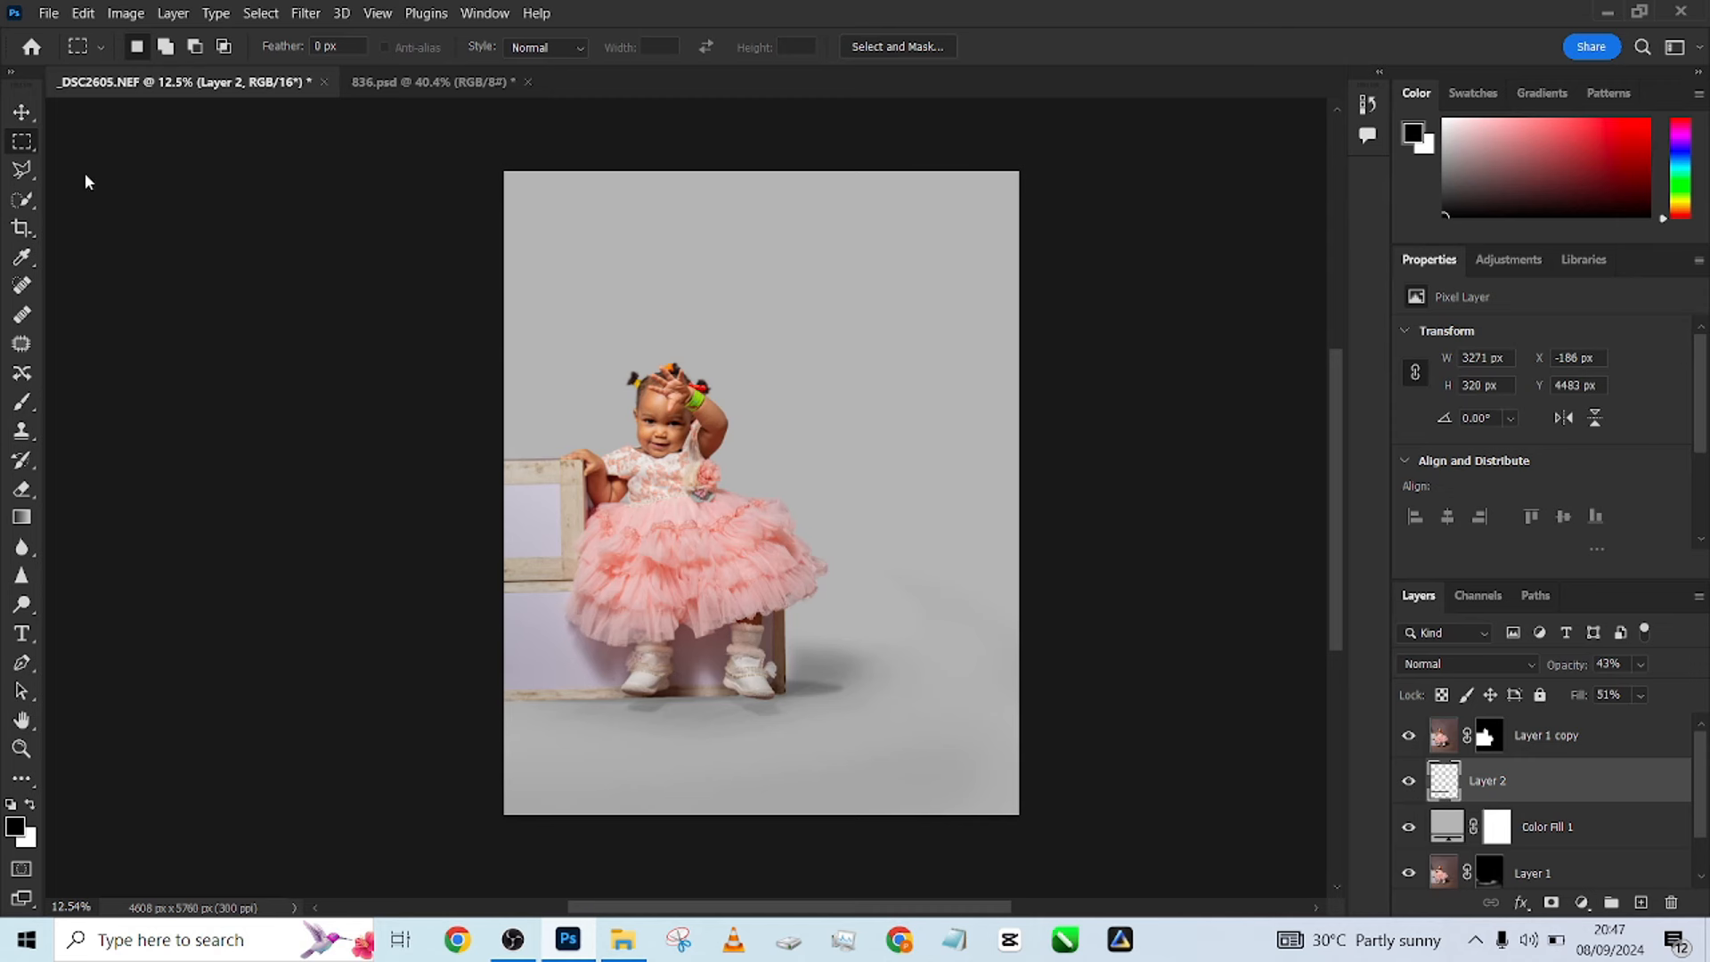
Select the full-width floor area from the ankles down, about 1541 px high, and darken it with a Curves adjustment layer above Layer 2.
{"action": "left_click_drag", "start_coordinate": [1035, 863], "coordinate": [401, 641]}
{"action": "key", "text": "ctrl+semicolon"}
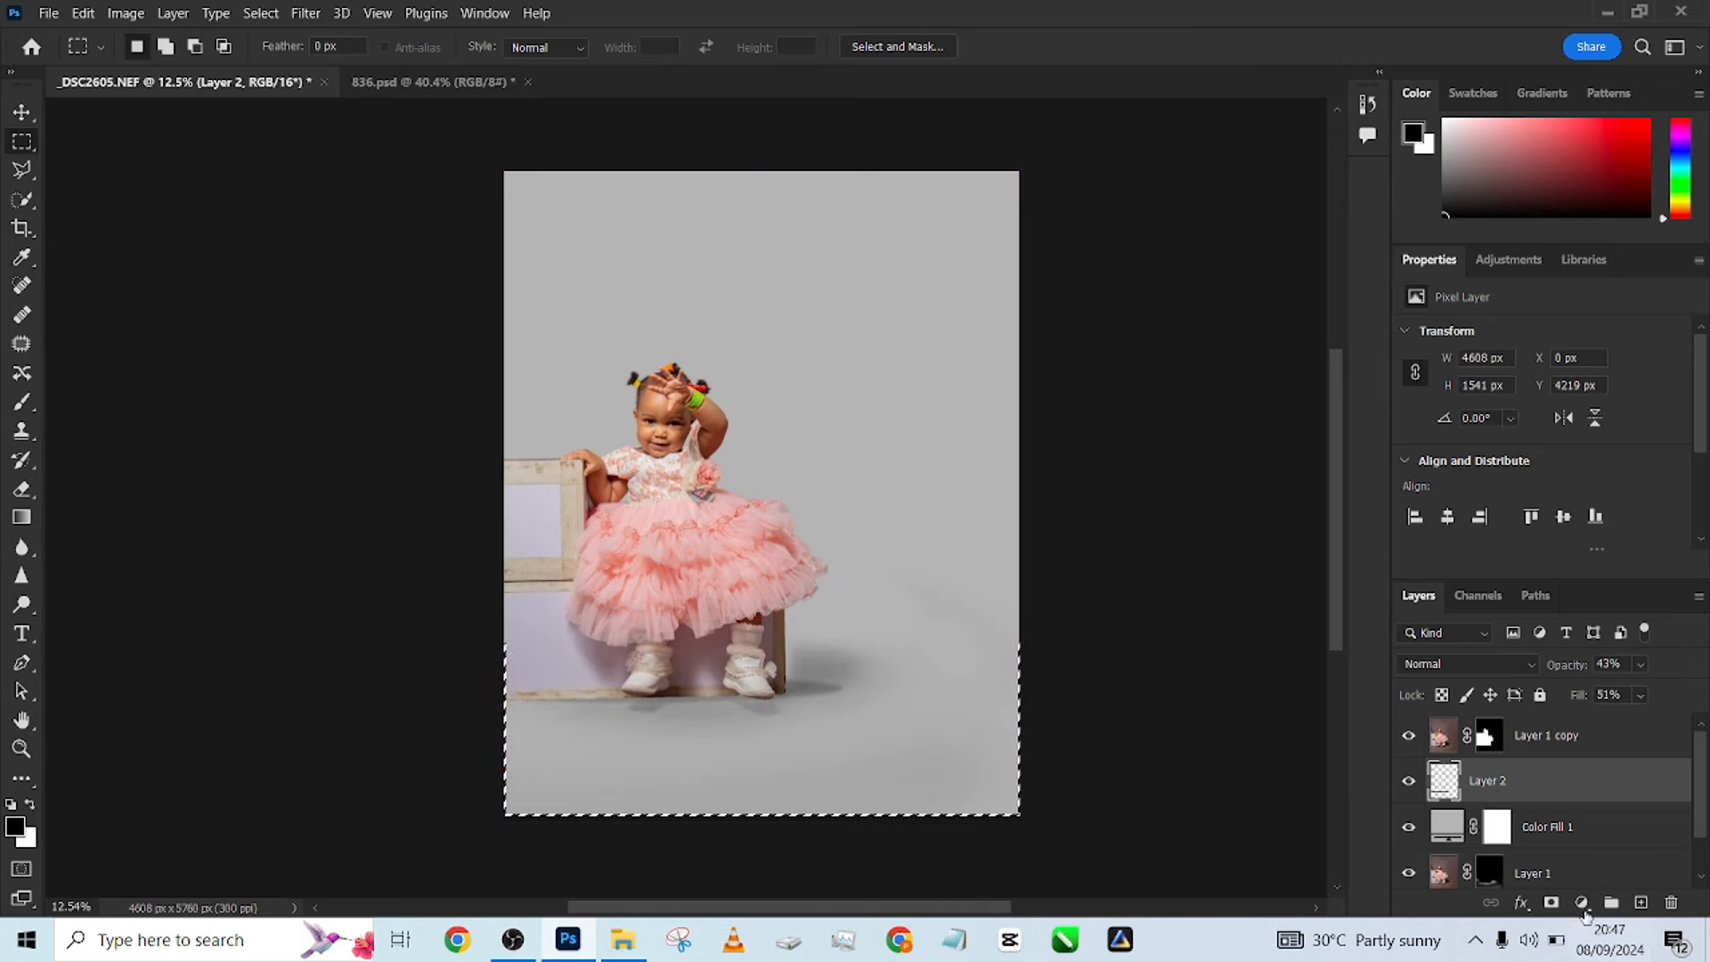
{"action": "left_click", "coordinate": [1582, 904]}
{"action": "left_click", "coordinate": [1554, 635]}
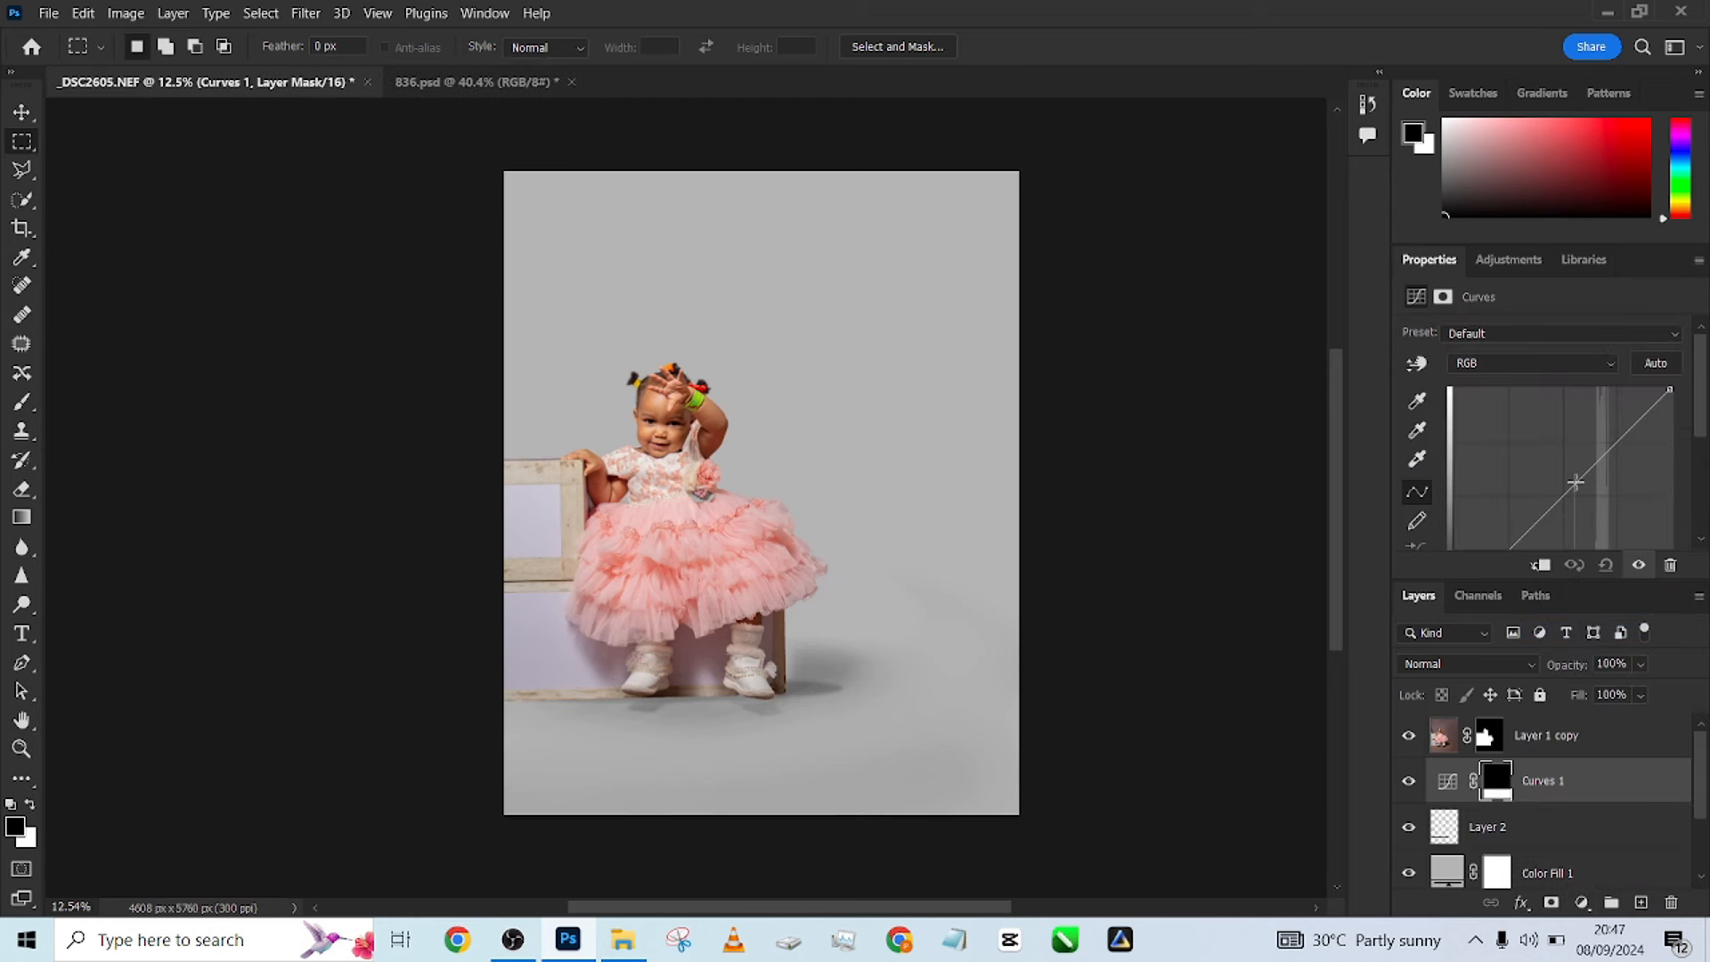
{"action": "left_click_drag", "start_coordinate": [1576, 482], "coordinate": [1586, 500]}
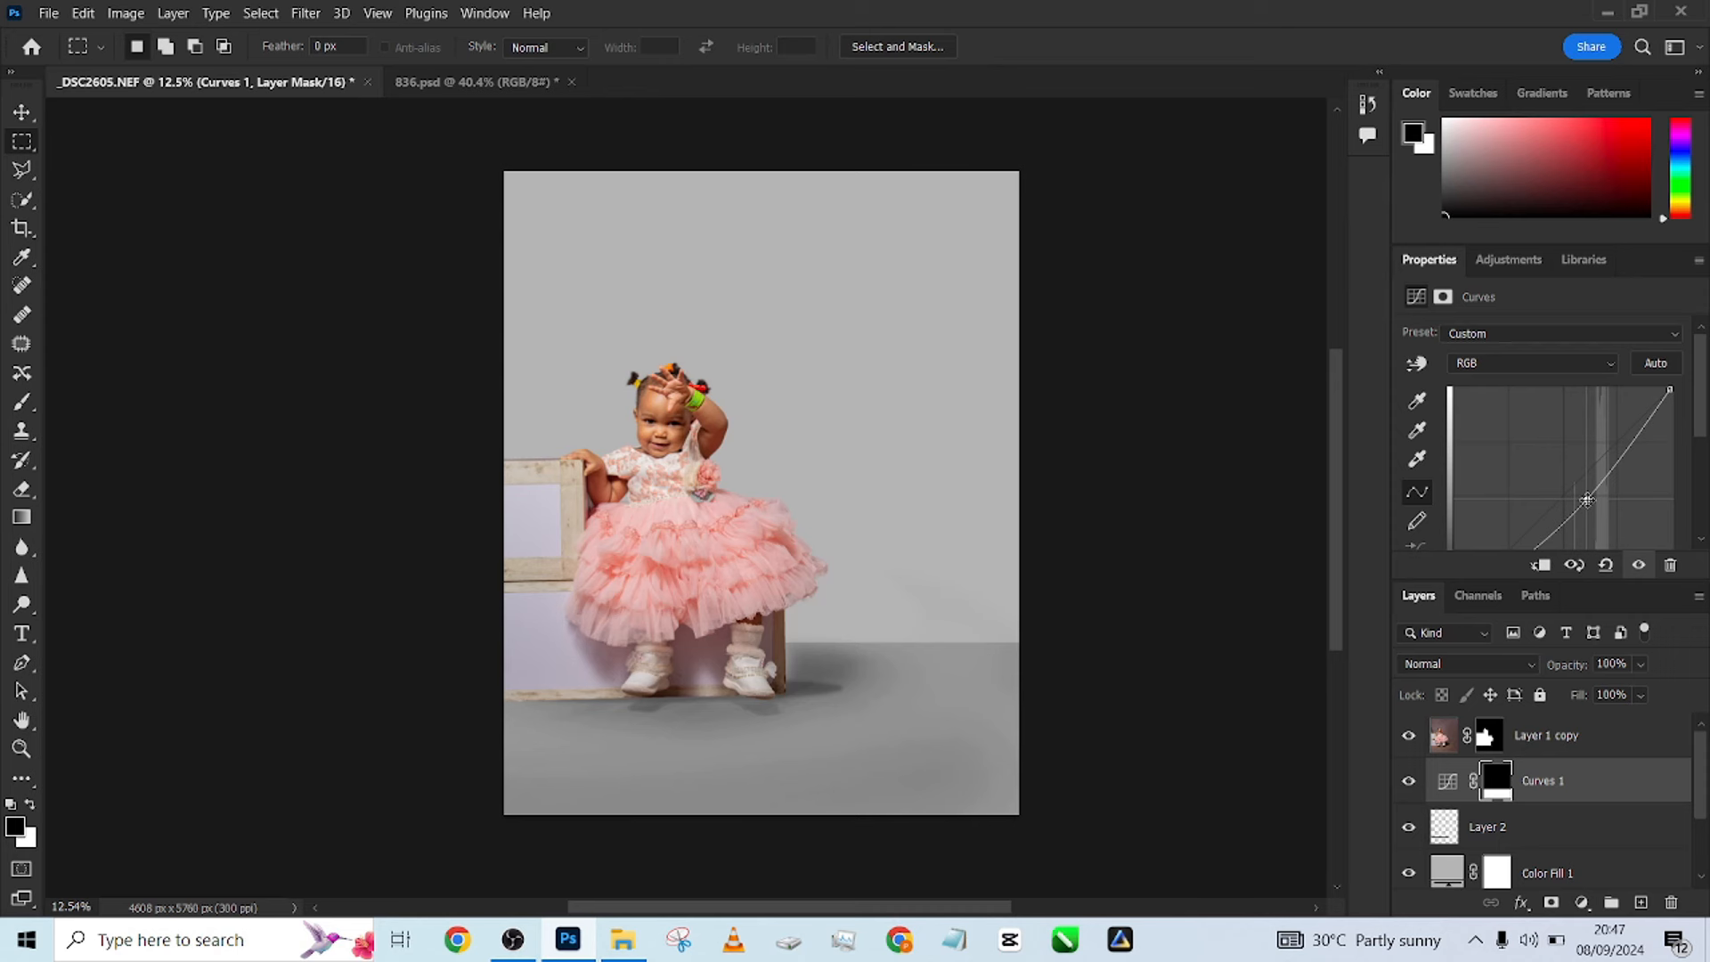
Feather the Curves 1 mask by 94 px and invert it so the darkening covers the backdrop instead of the floor.
{"action": "left_click", "coordinate": [1448, 792]}
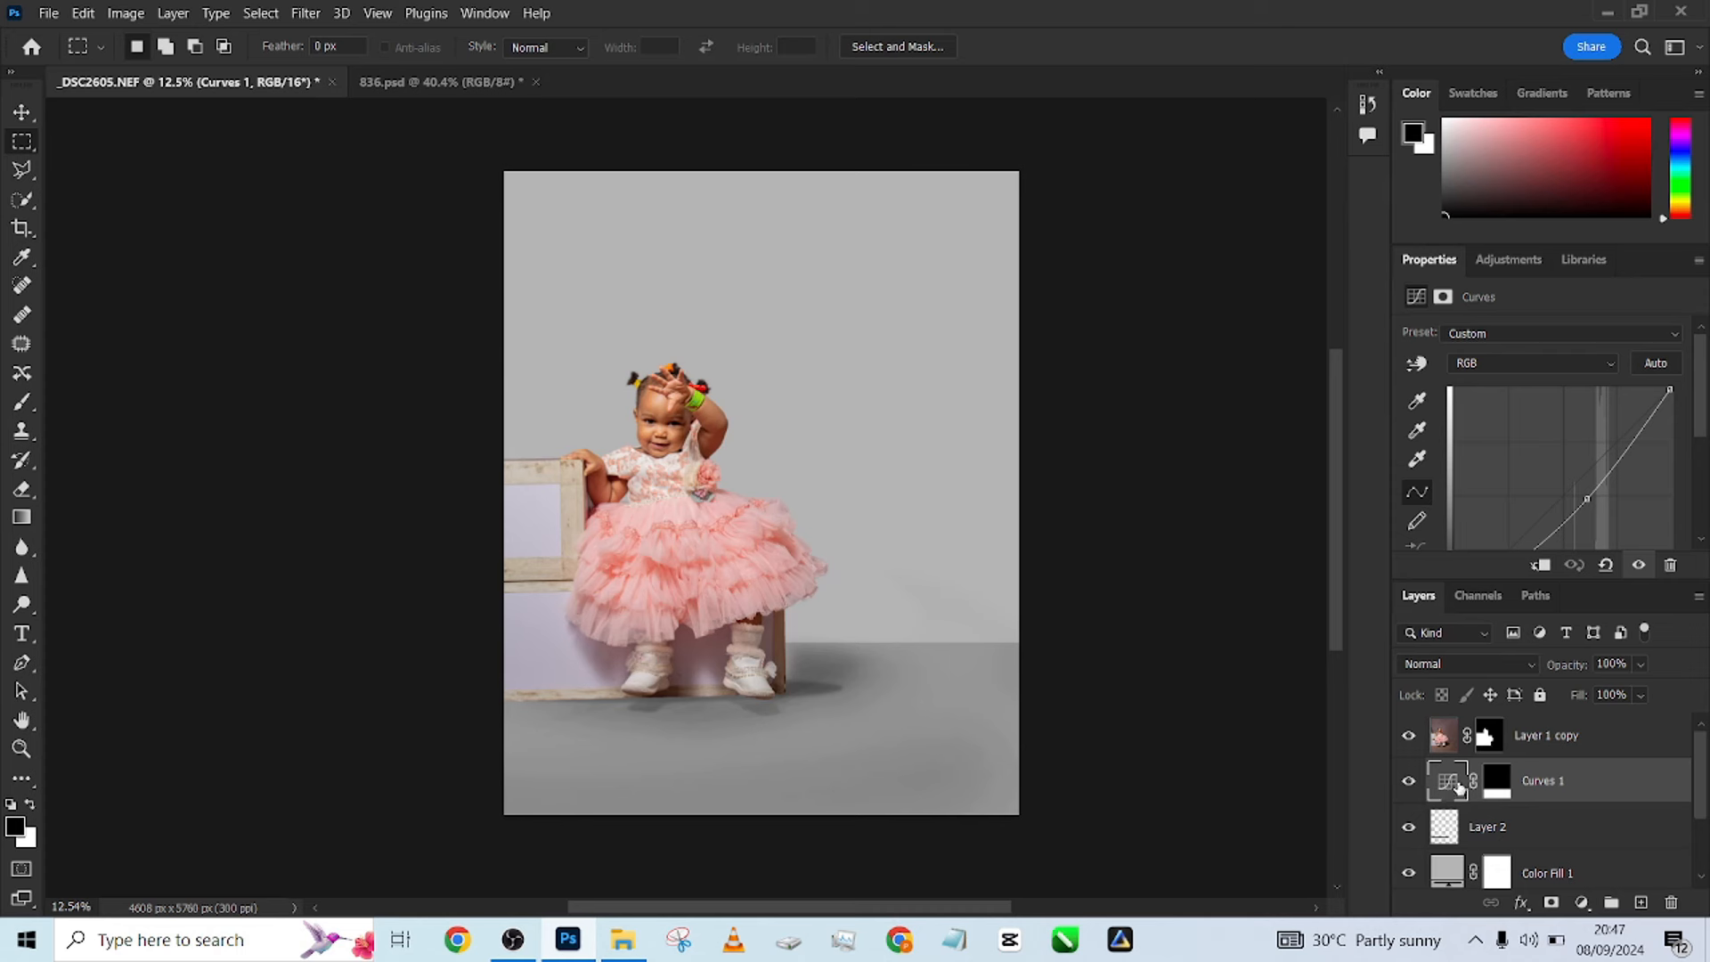
{"action": "left_click", "coordinate": [1496, 782]}
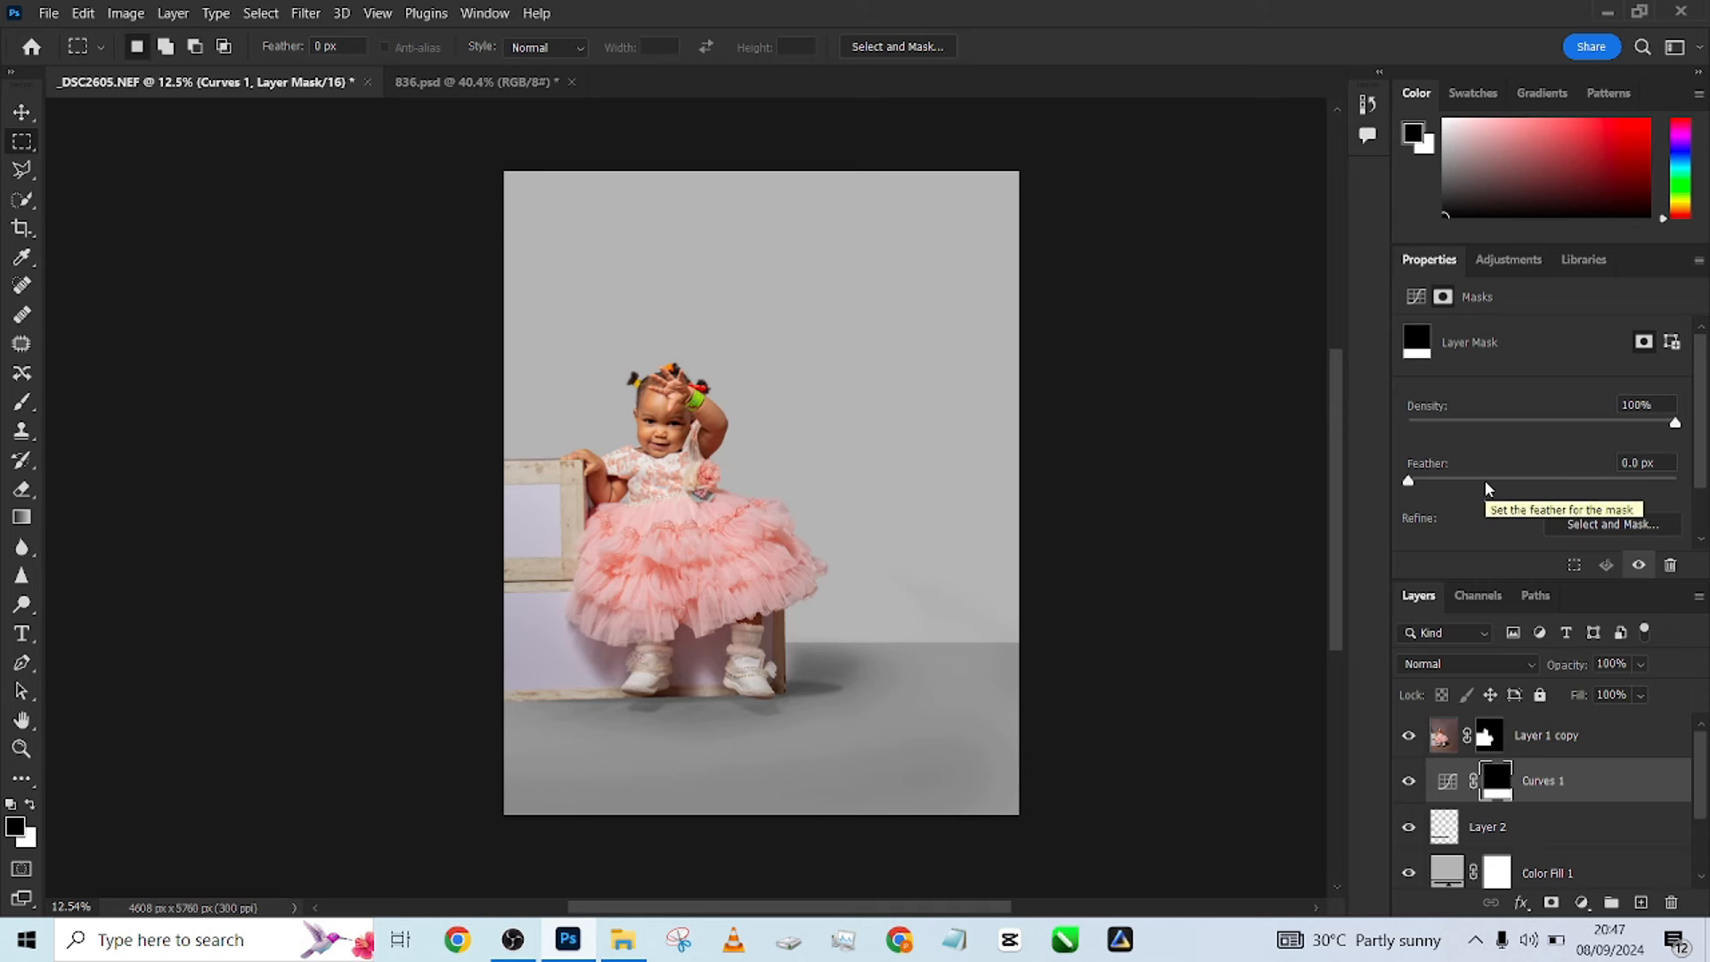
{"action": "left_click", "coordinate": [1532, 482]}
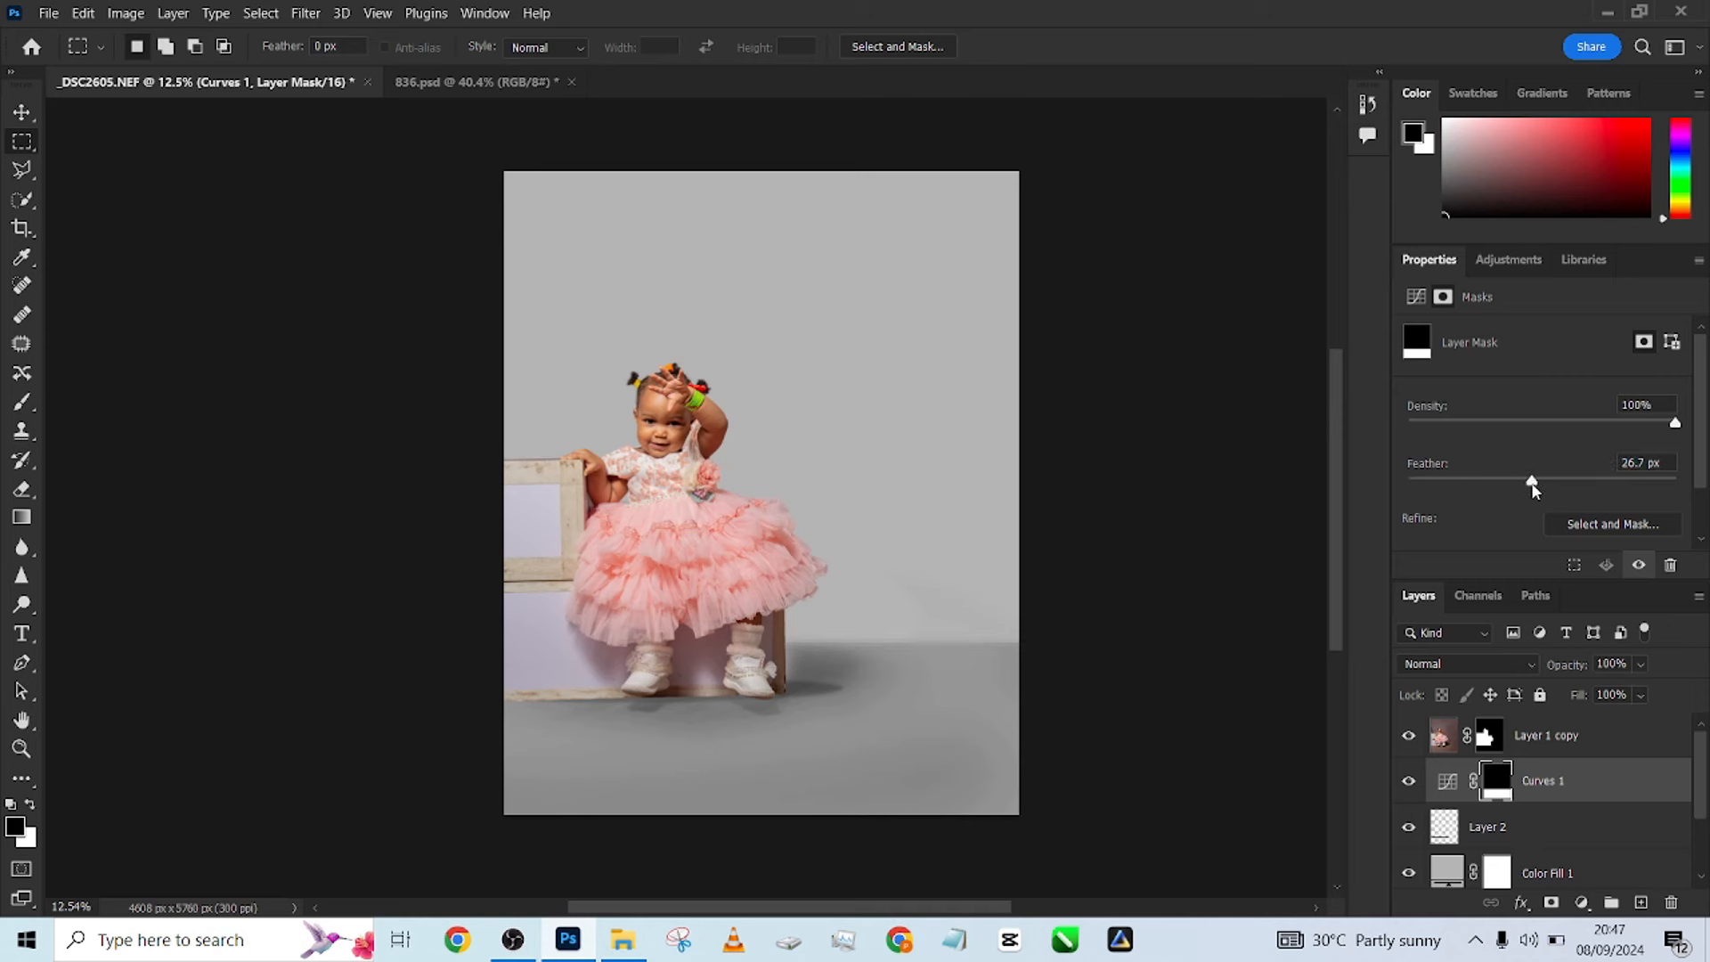
{"action": "left_click_drag", "start_coordinate": [1572, 489], "coordinate": [1578, 493]}
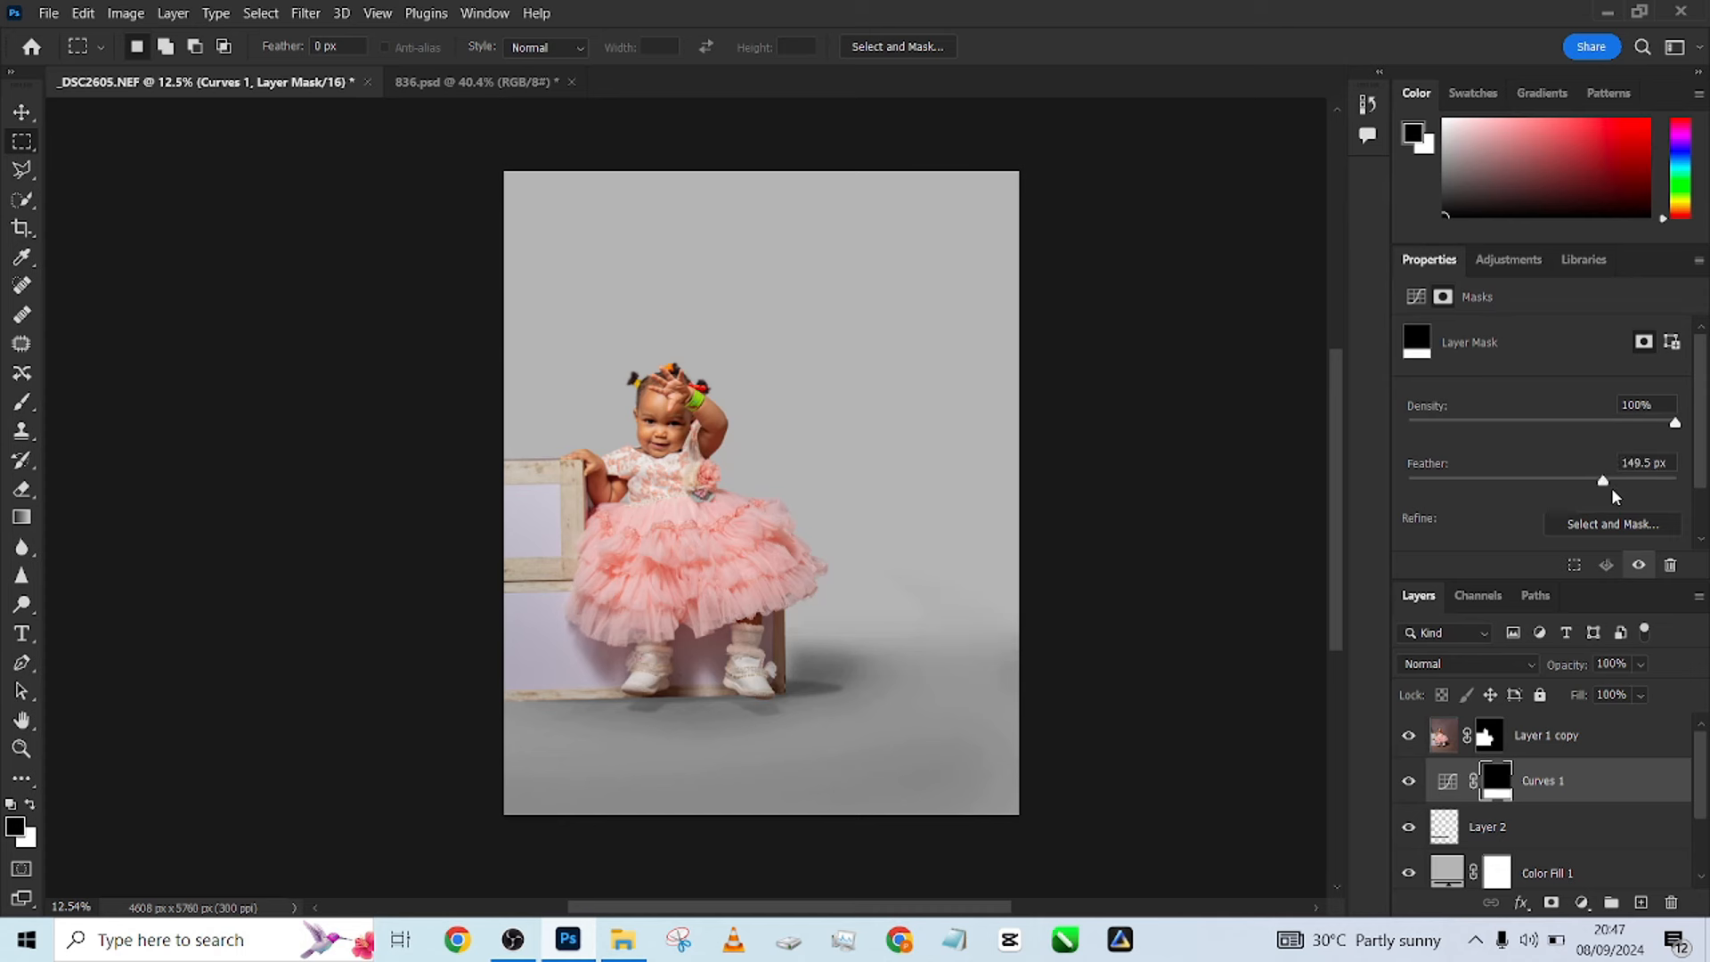
{"action": "left_click_drag", "start_coordinate": [1612, 489], "coordinate": [1548, 475]}
{"action": "left_click_drag", "start_coordinate": [1574, 486], "coordinate": [1578, 489]}
{"action": "key", "text": "ctrl+i"}
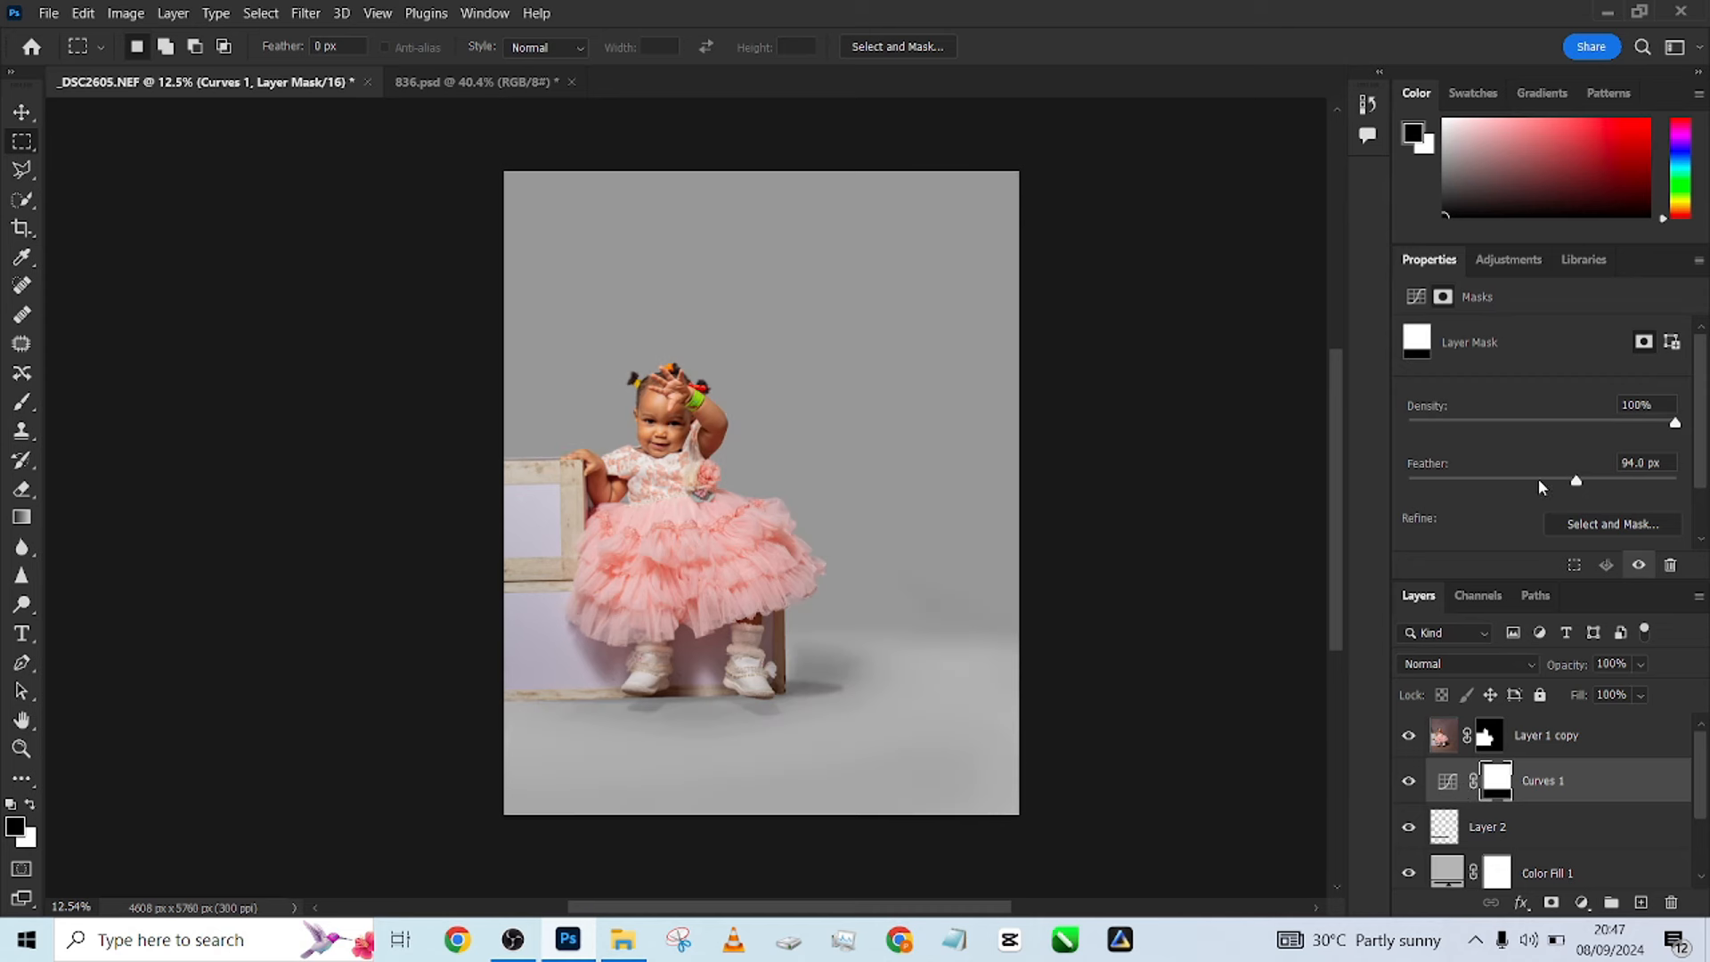
Try a 314.8 px feather on the inverted Curves 1 mask, compare with the layer hidden, and set the feather to 46.7 px.
{"action": "left_click", "coordinate": [1536, 480]}
{"action": "left_click_drag", "start_coordinate": [1535, 479], "coordinate": [1545, 479]}
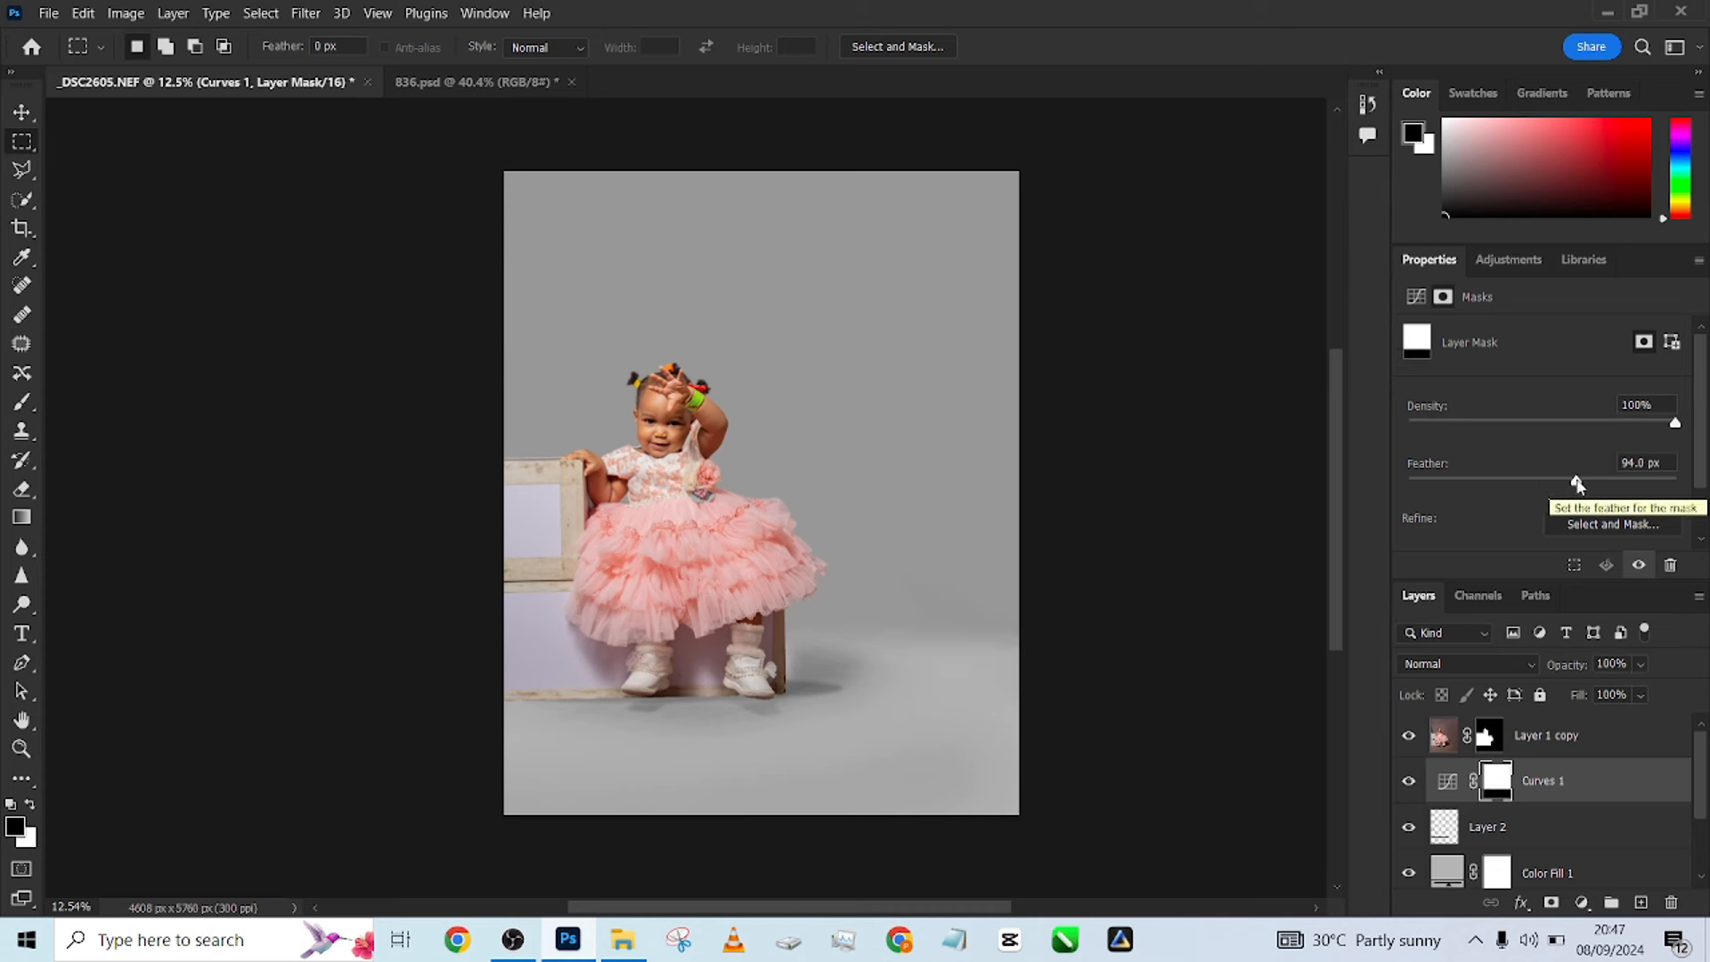
{"action": "left_click_drag", "start_coordinate": [1577, 482], "coordinate": [1638, 488]}
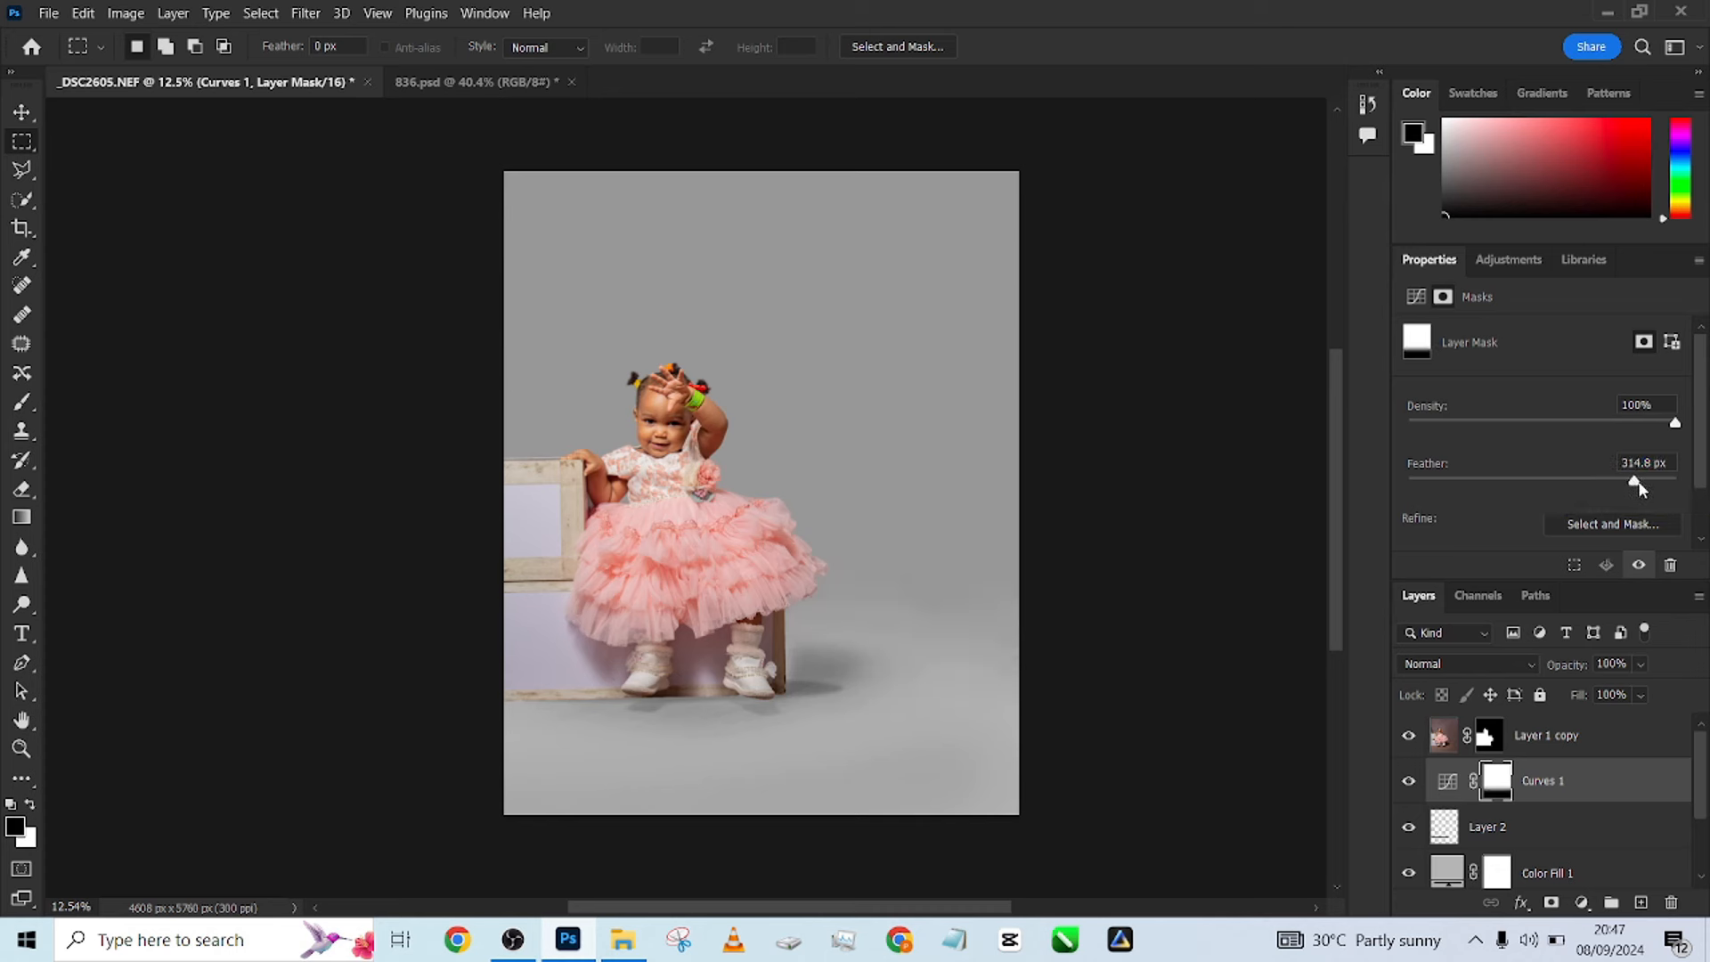
{"action": "left_click", "coordinate": [1411, 786]}
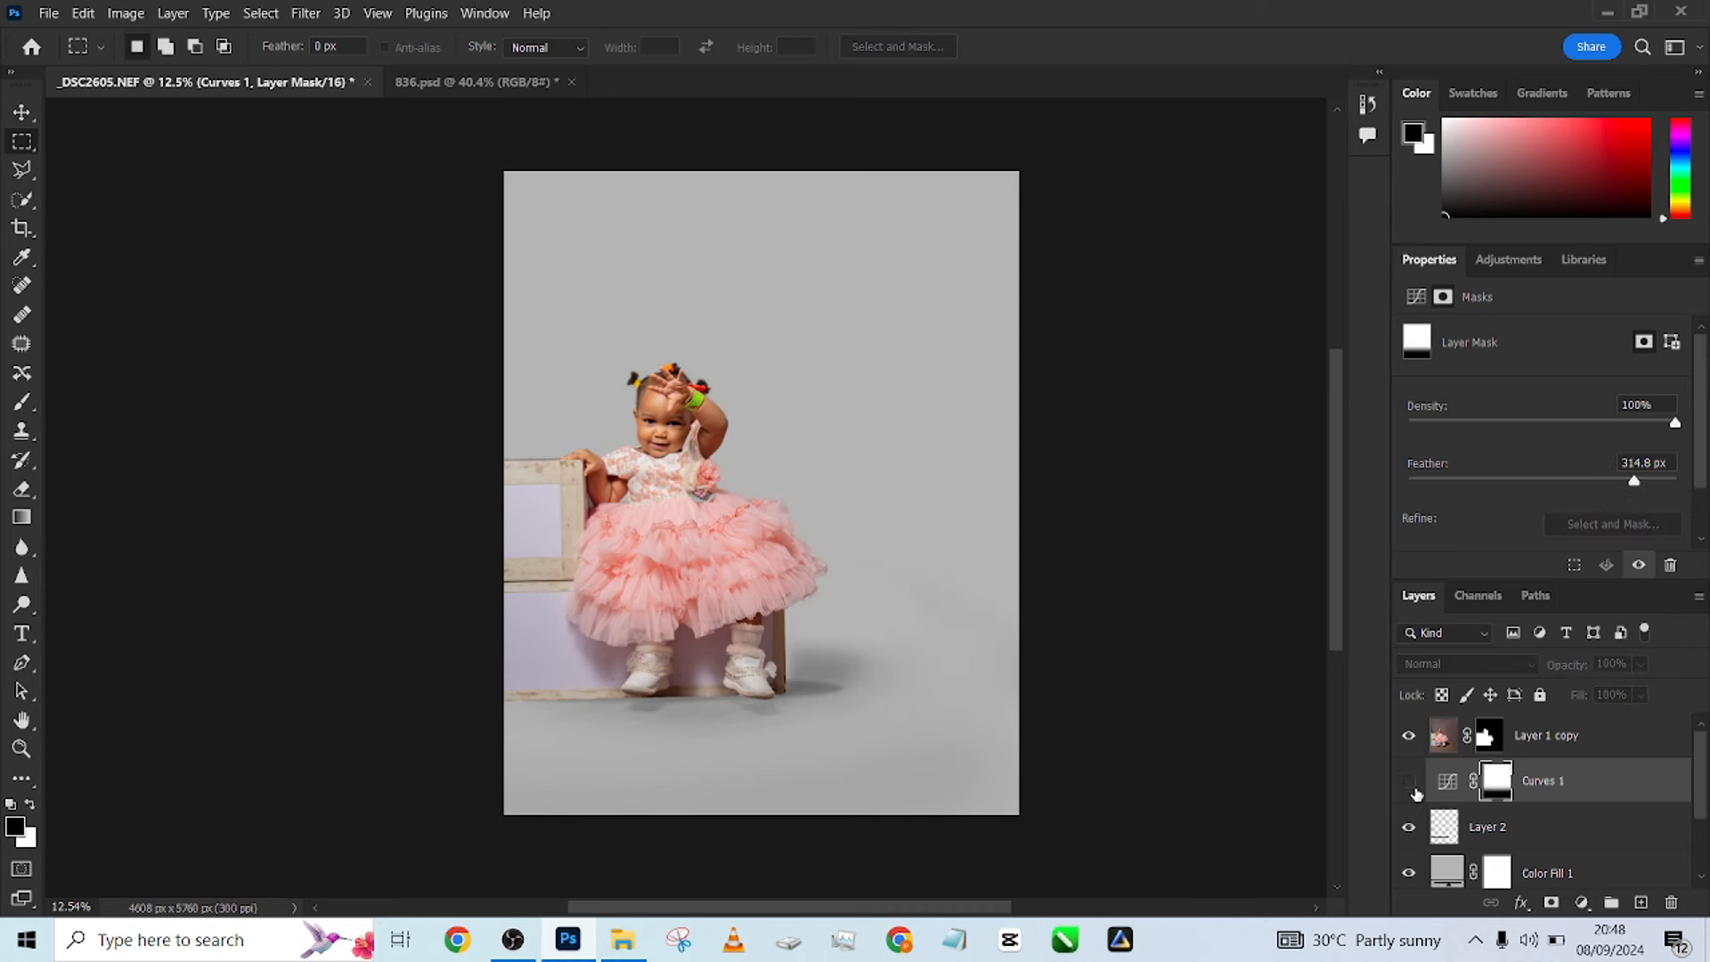
{"action": "left_click", "coordinate": [1412, 787]}
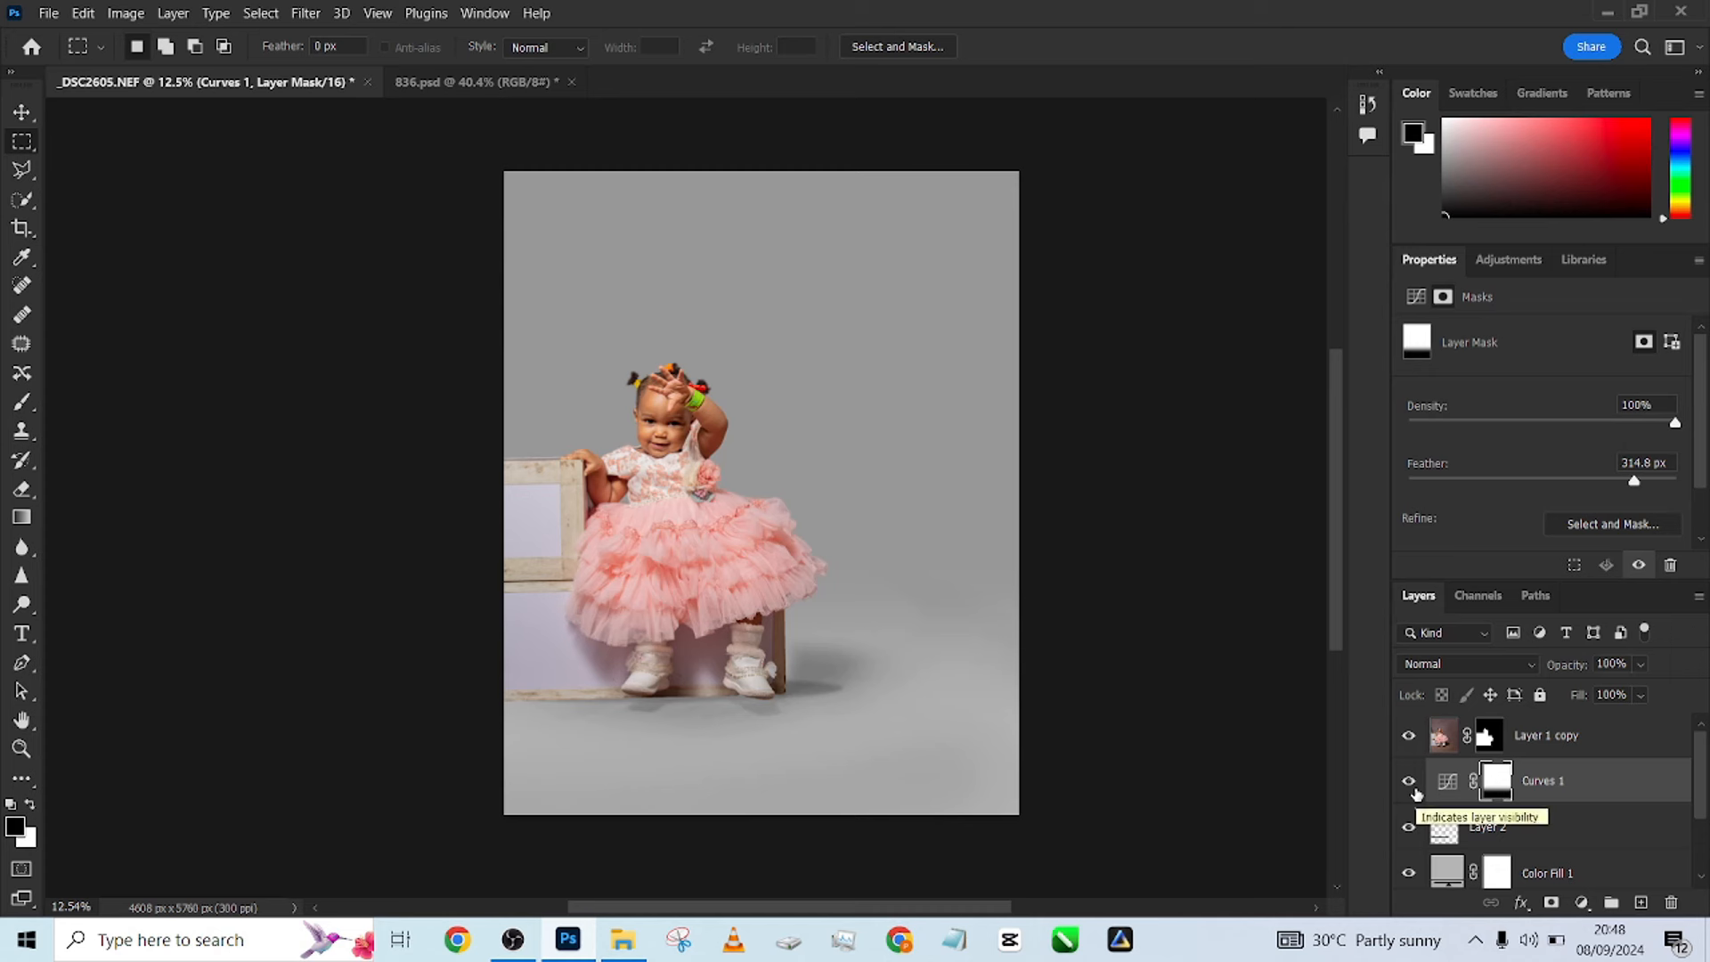
{"action": "left_click_drag", "start_coordinate": [1505, 481], "coordinate": [1548, 485]}
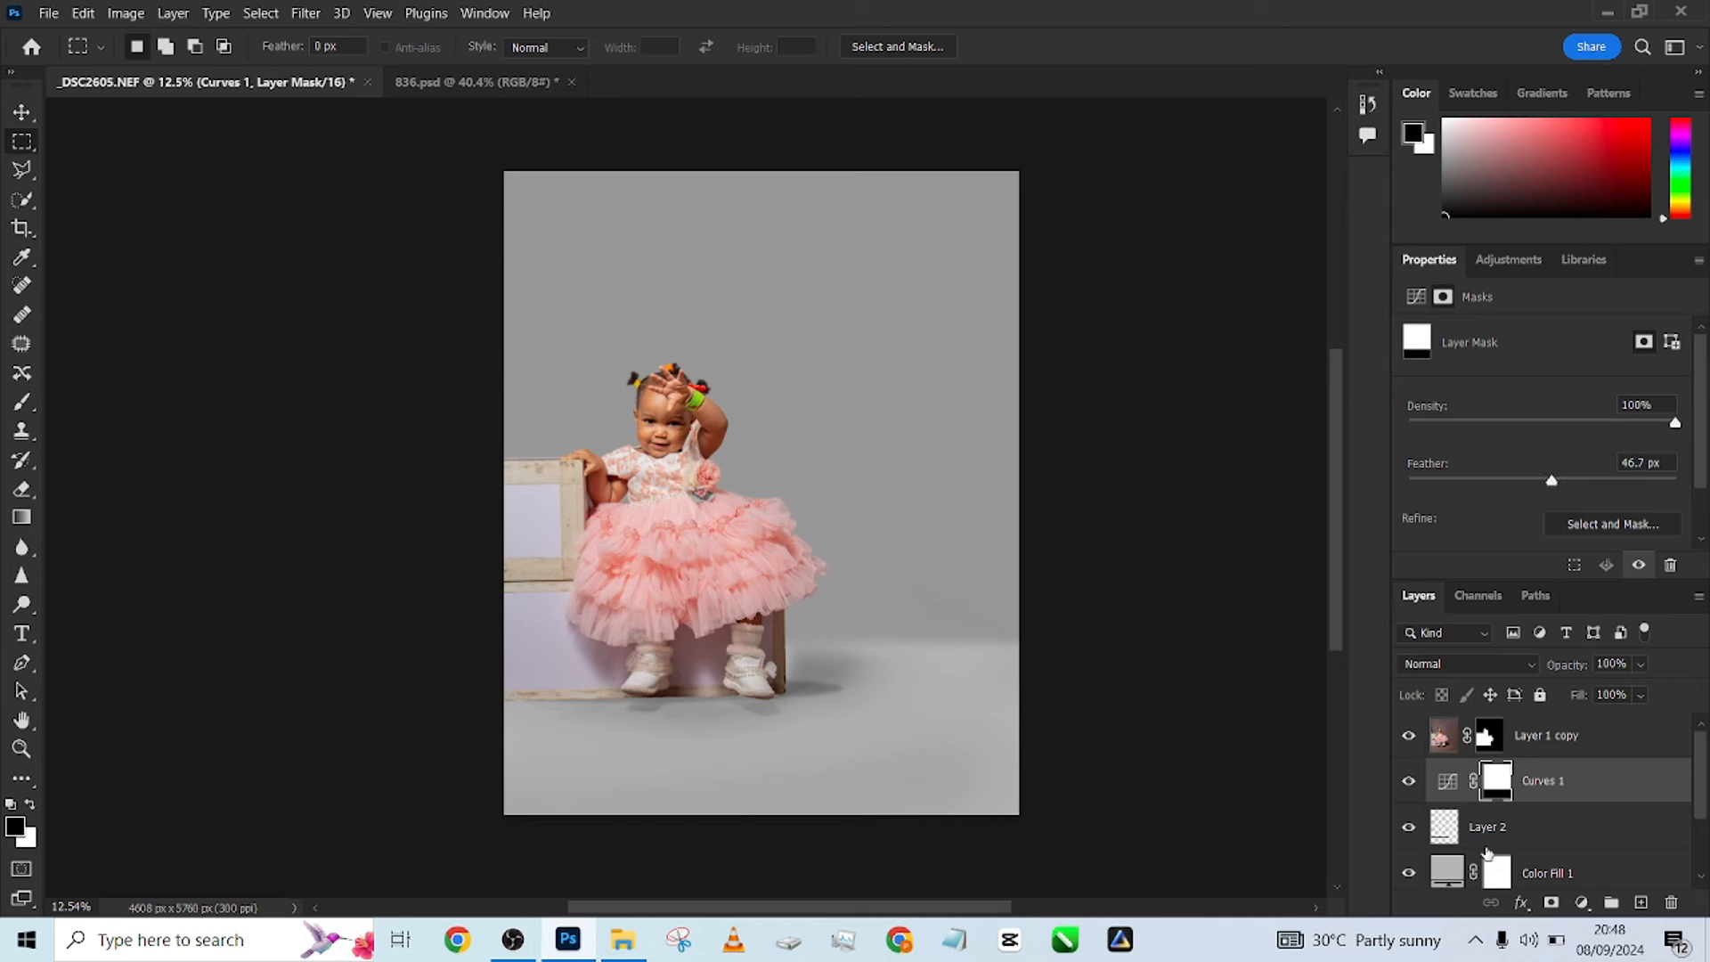
Transform the contact shadow on Layer 2, scaling it to 84.16% width and 99.06% height beneath the boards.
{"action": "left_click", "coordinate": [1512, 830]}
{"action": "key", "text": "v"}
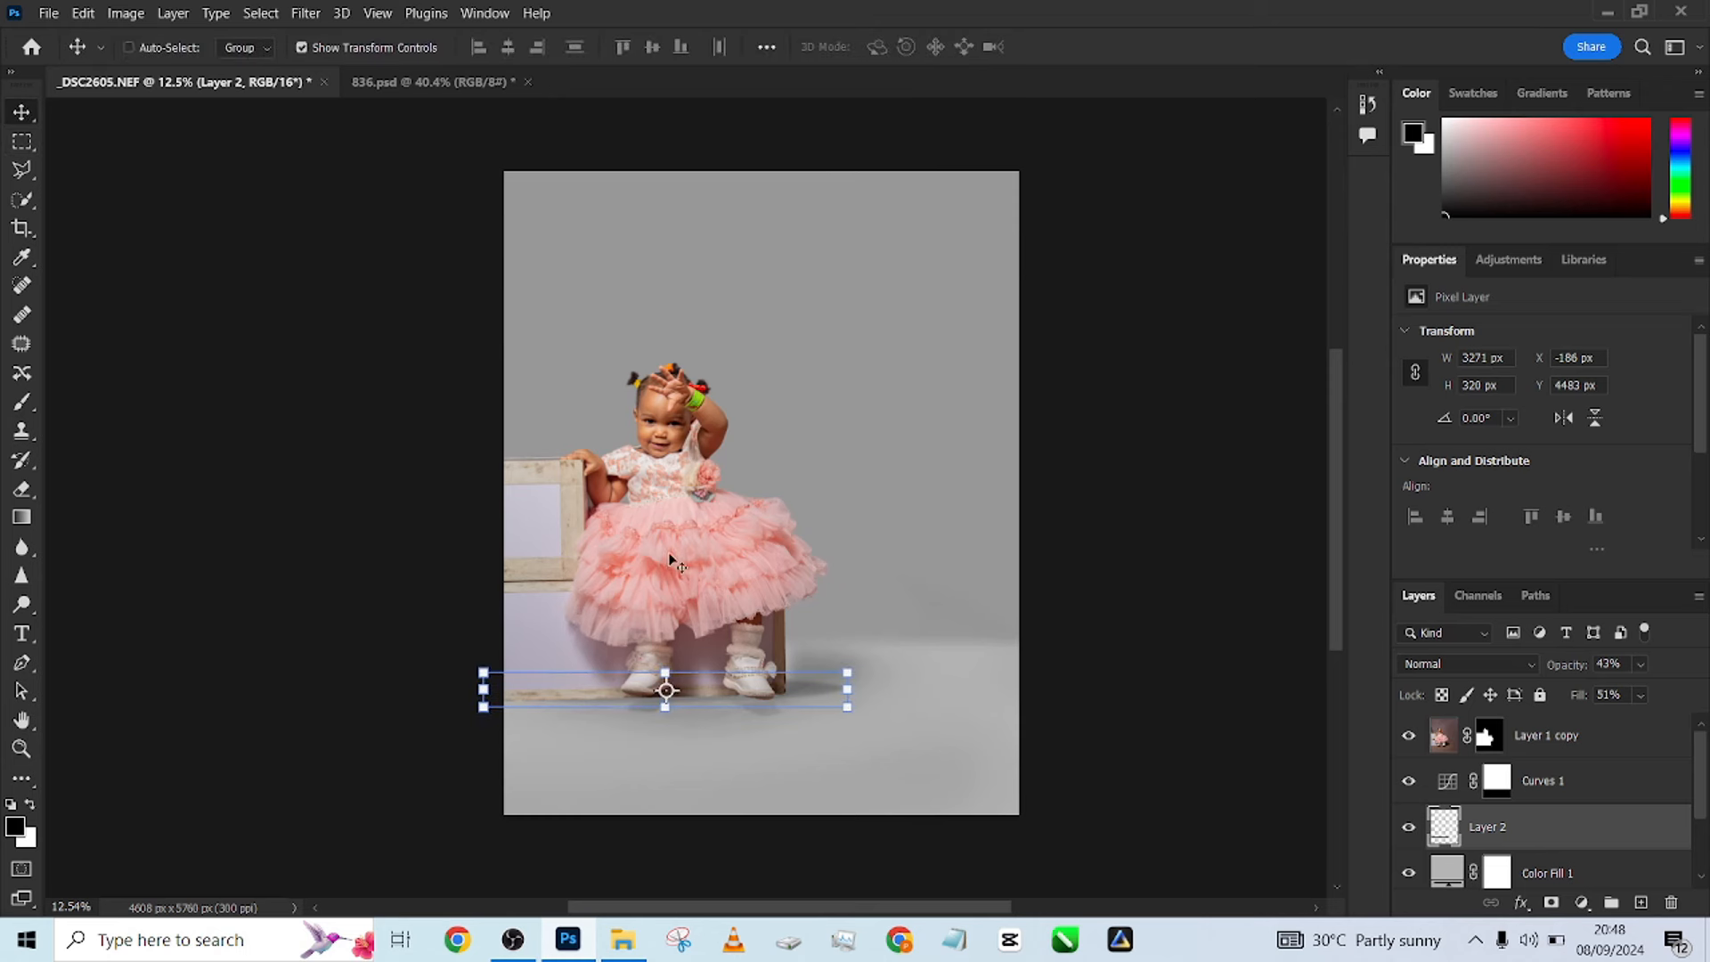
{"action": "left_click_drag", "start_coordinate": [848, 691], "coordinate": [790, 703]}
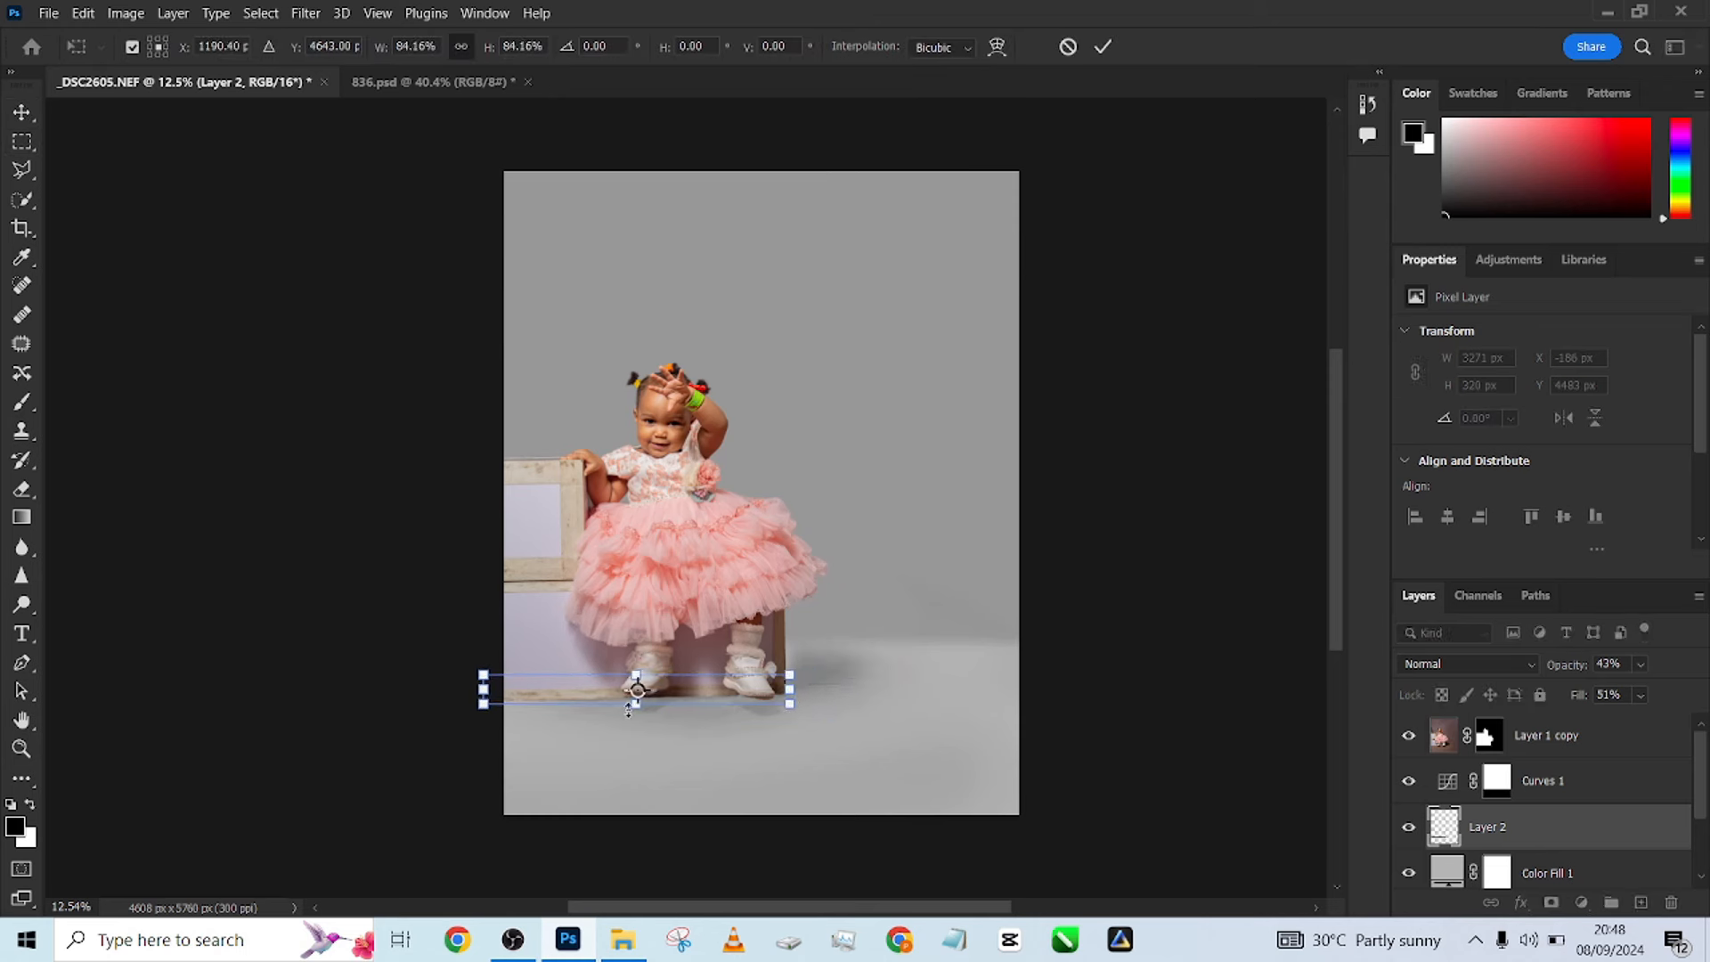
{"action": "left_click_drag", "start_coordinate": [640, 710], "coordinate": [643, 713]}
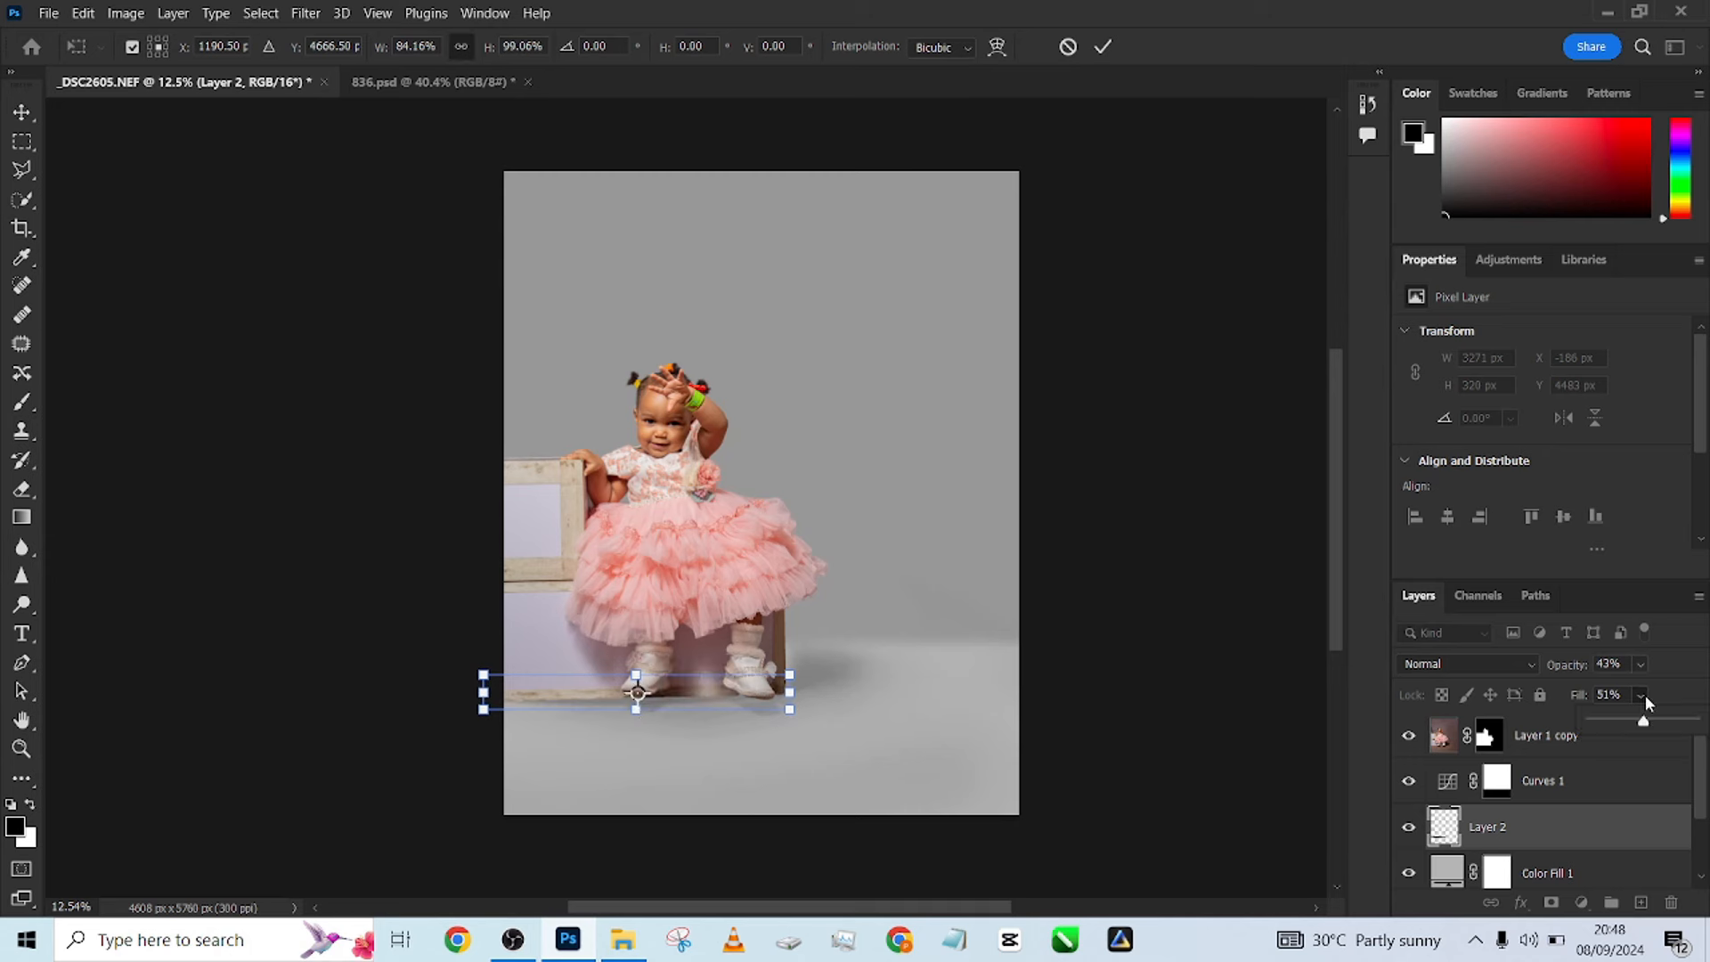
Raise Layer 2's fill to 100% and opacity to 76%, nudging the contact shadow right and slightly up.
{"action": "left_click_drag", "start_coordinate": [1687, 721], "coordinate": [1700, 725]}
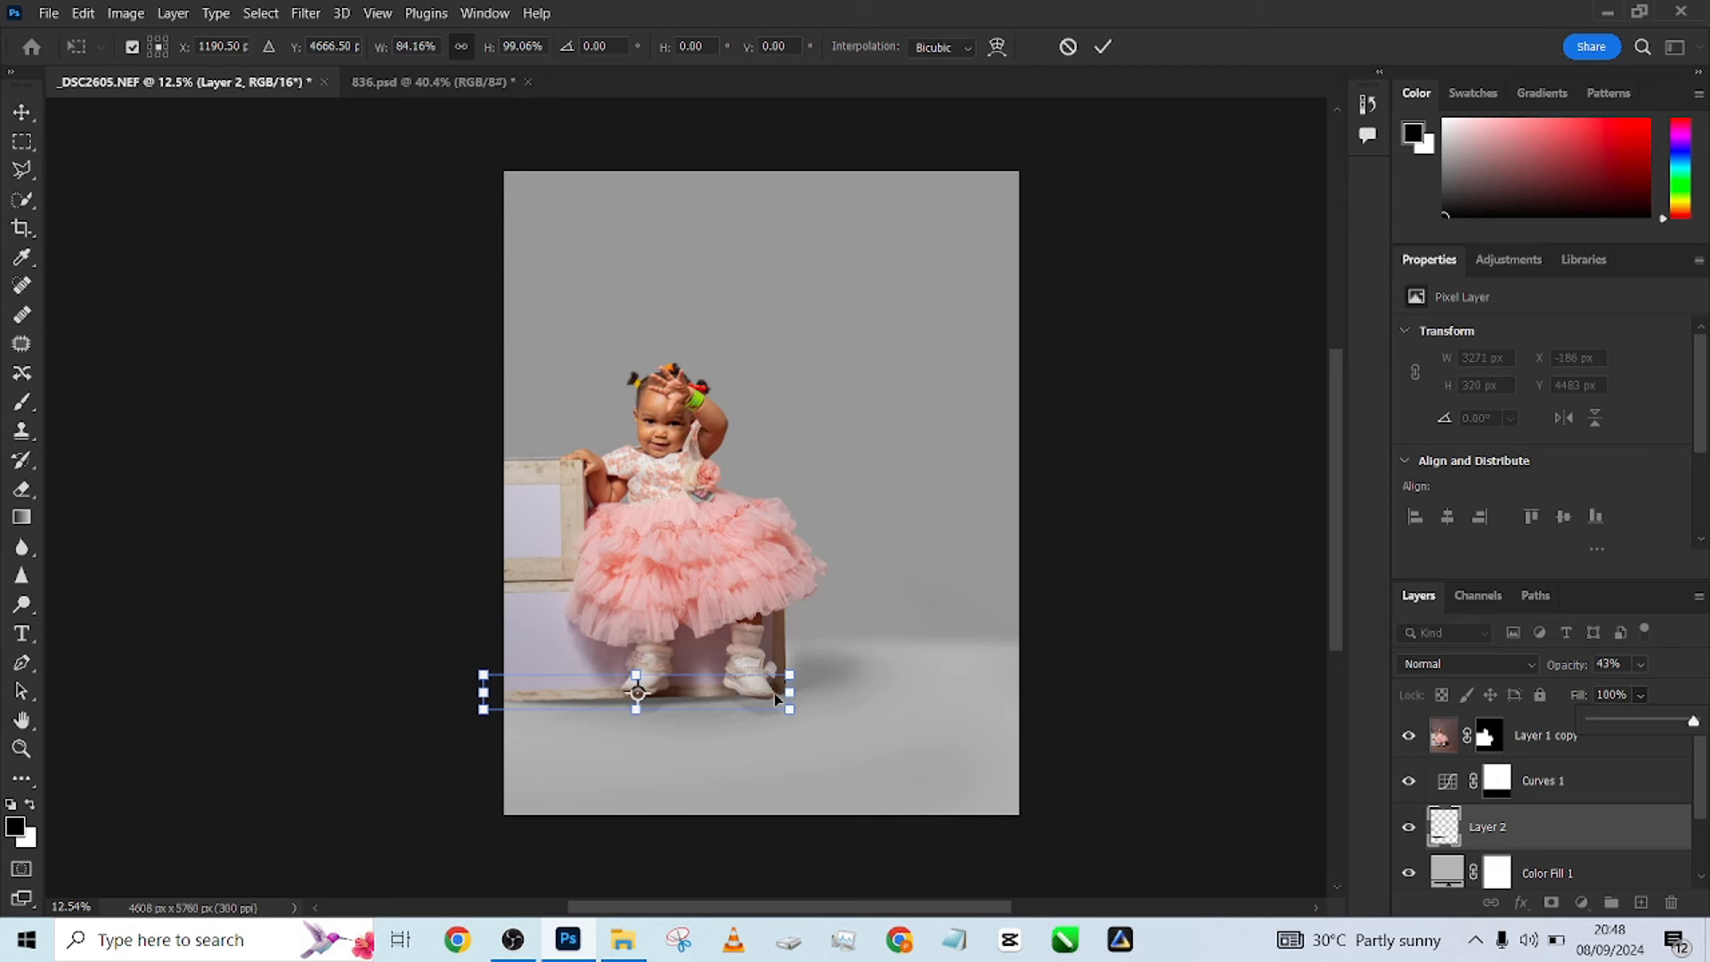
{"action": "key", "text": "Right"}
{"action": "key", "text": "Right"}
{"action": "key", "text": "Right"}
{"action": "key", "text": "Up"}
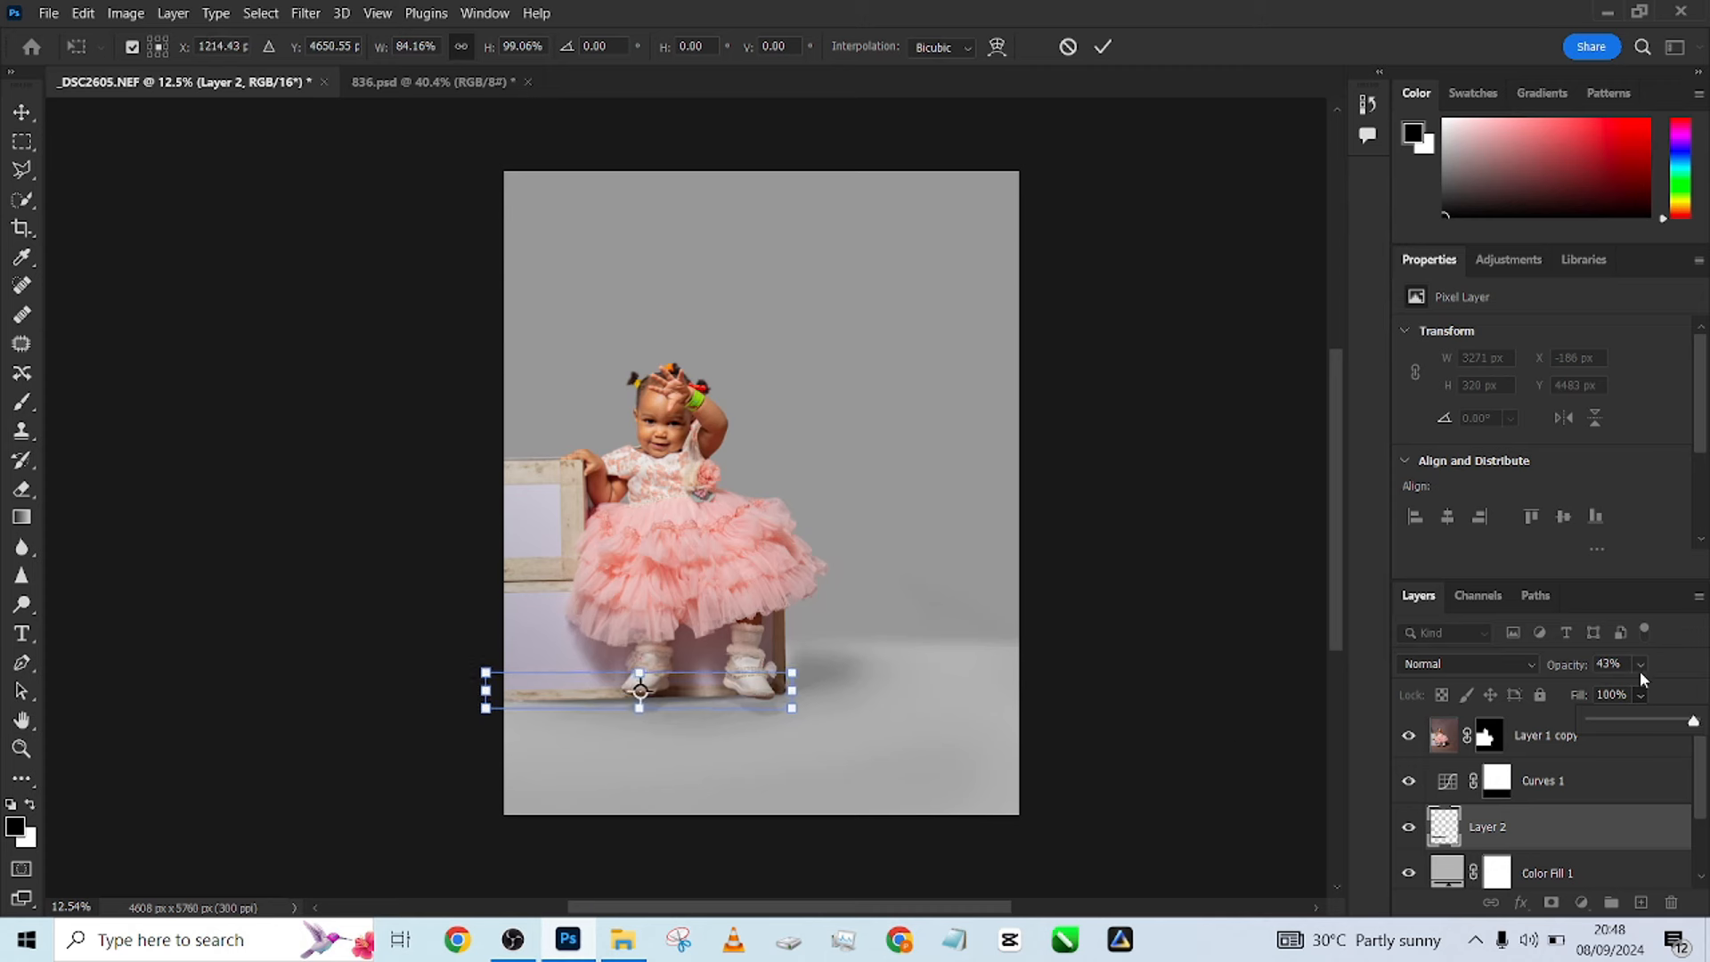
{"action": "left_click", "coordinate": [1640, 668]}
{"action": "left_click_drag", "start_coordinate": [1684, 694], "coordinate": [1673, 697]}
{"action": "key", "text": "Right"}
{"action": "key", "text": "Right"}
{"action": "key", "text": "Right"}
{"action": "key", "text": "Right"}
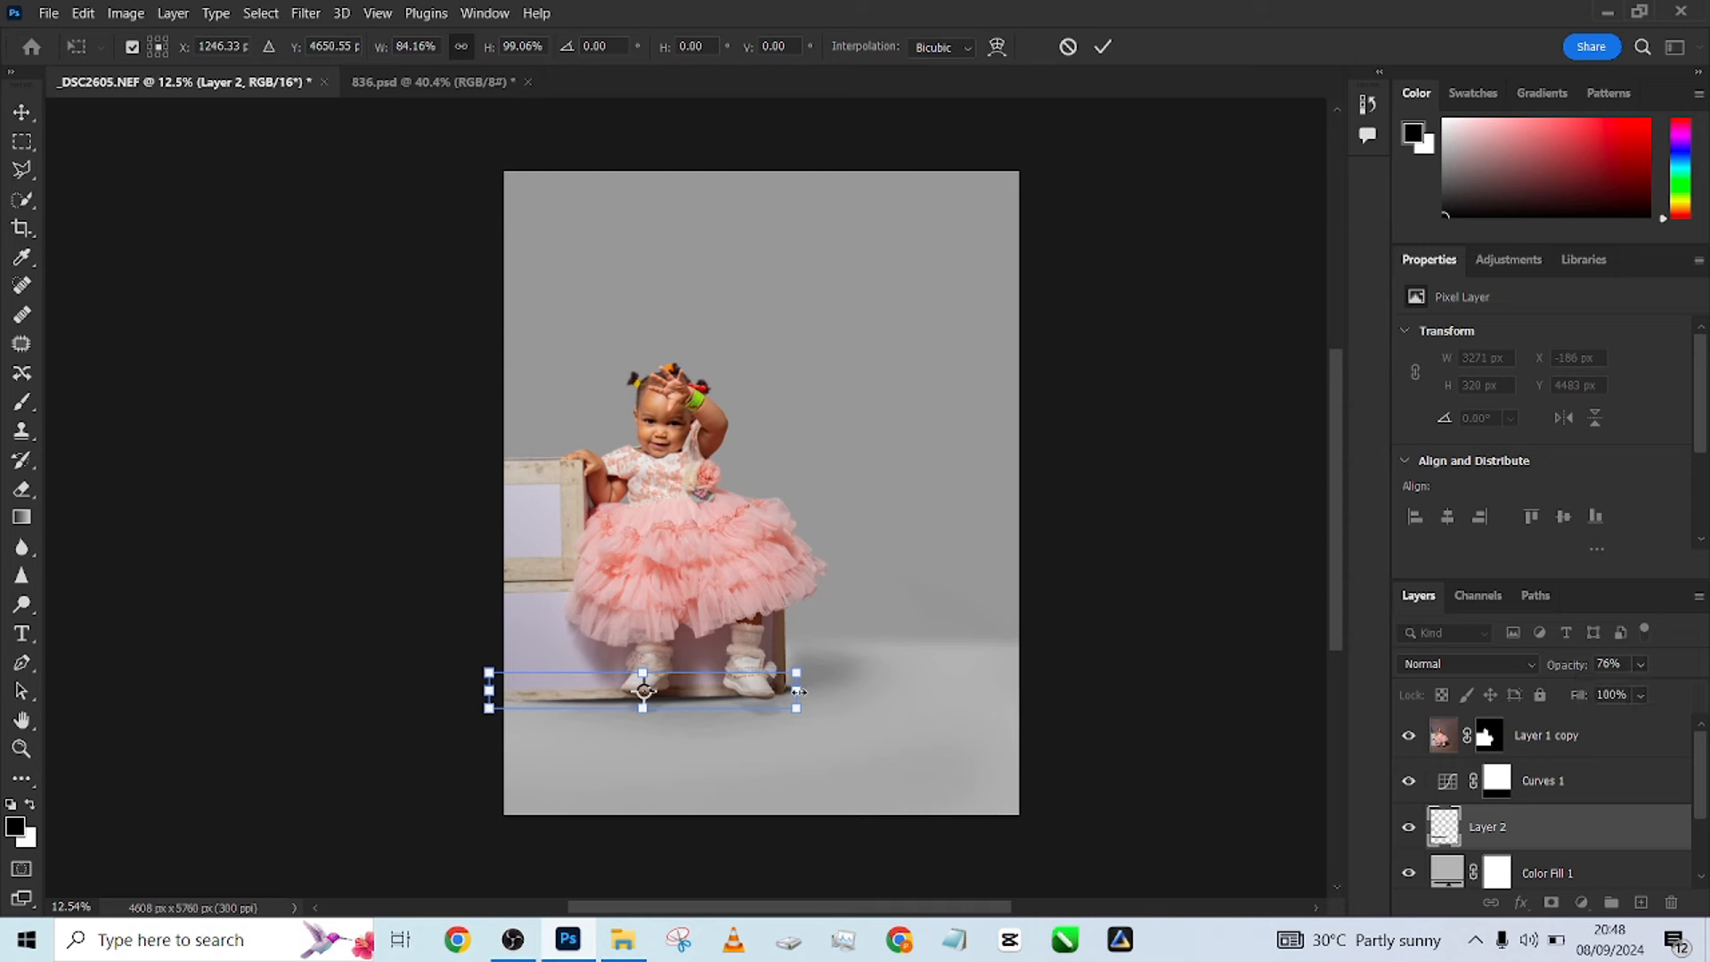
Stretch the contact shadow past the canvas's left edge to 3239 px wide, apply the transform, and nudge it slightly down and right.
{"action": "left_click_drag", "start_coordinate": [798, 691], "coordinate": [794, 692]}
{"action": "left_click_drag", "start_coordinate": [489, 690], "coordinate": [431, 691]}
{"action": "left_click", "coordinate": [1102, 46]}
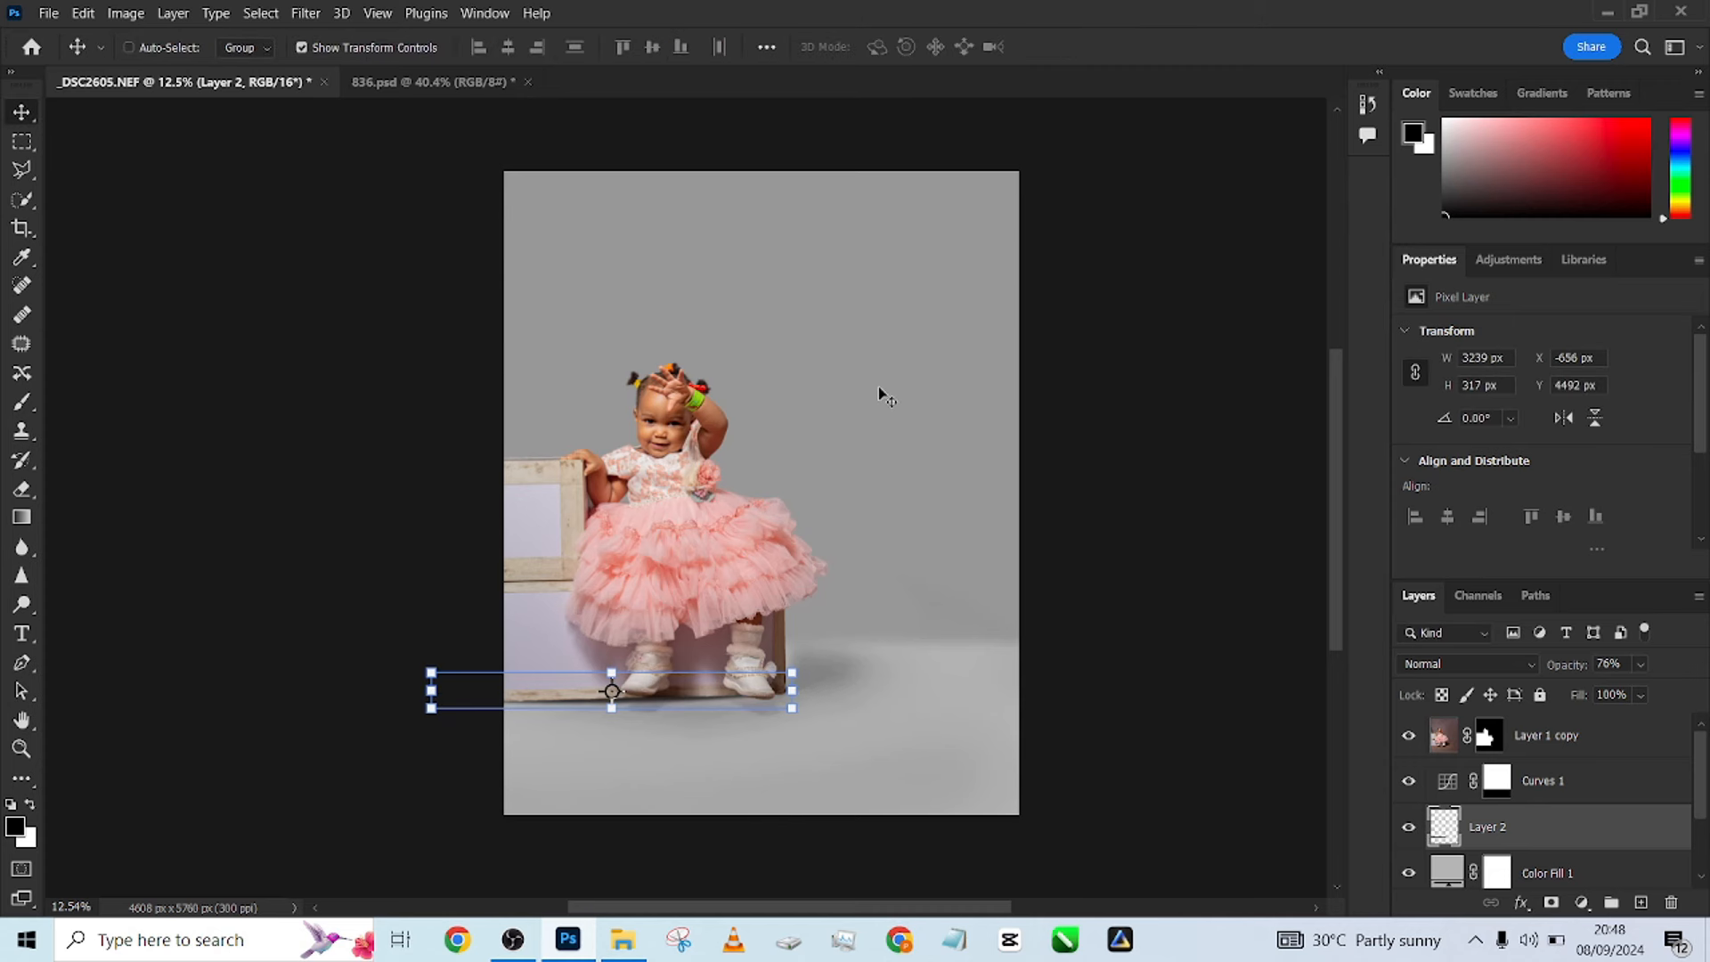
{"action": "key", "text": "Down"}
{"action": "key", "text": "Down"}
{"action": "key", "text": "Right"}
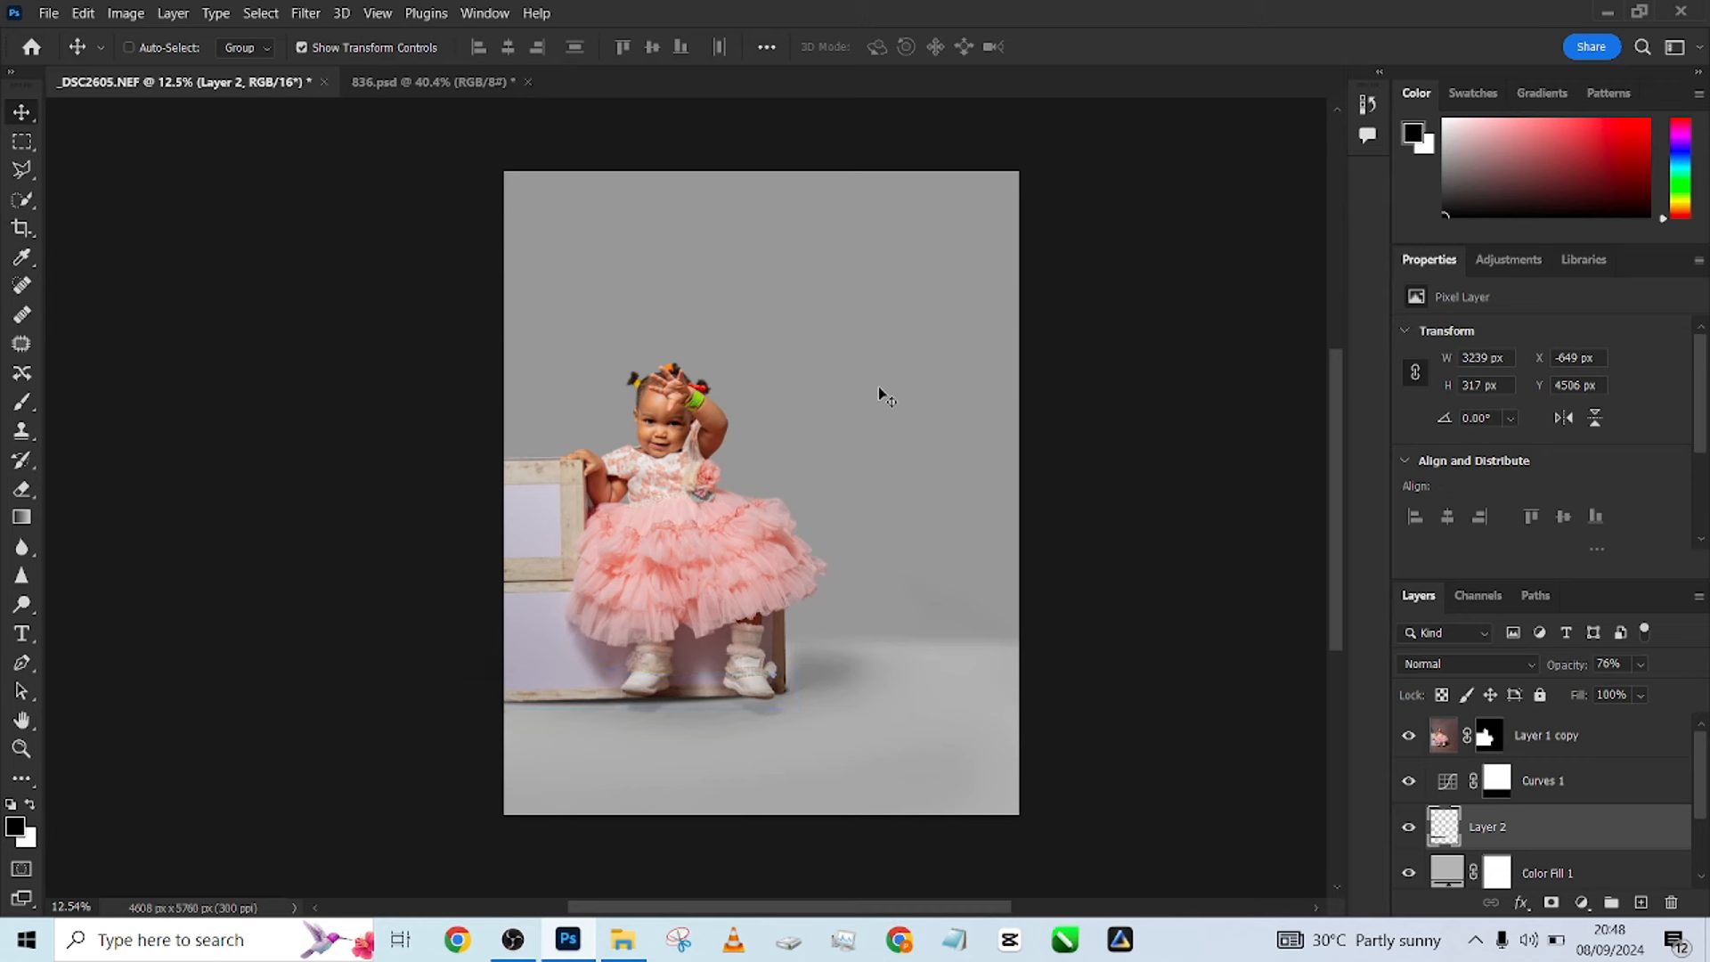
{"action": "key", "text": "Right"}
{"action": "key", "text": "Down"}
{"action": "key", "text": "Right"}
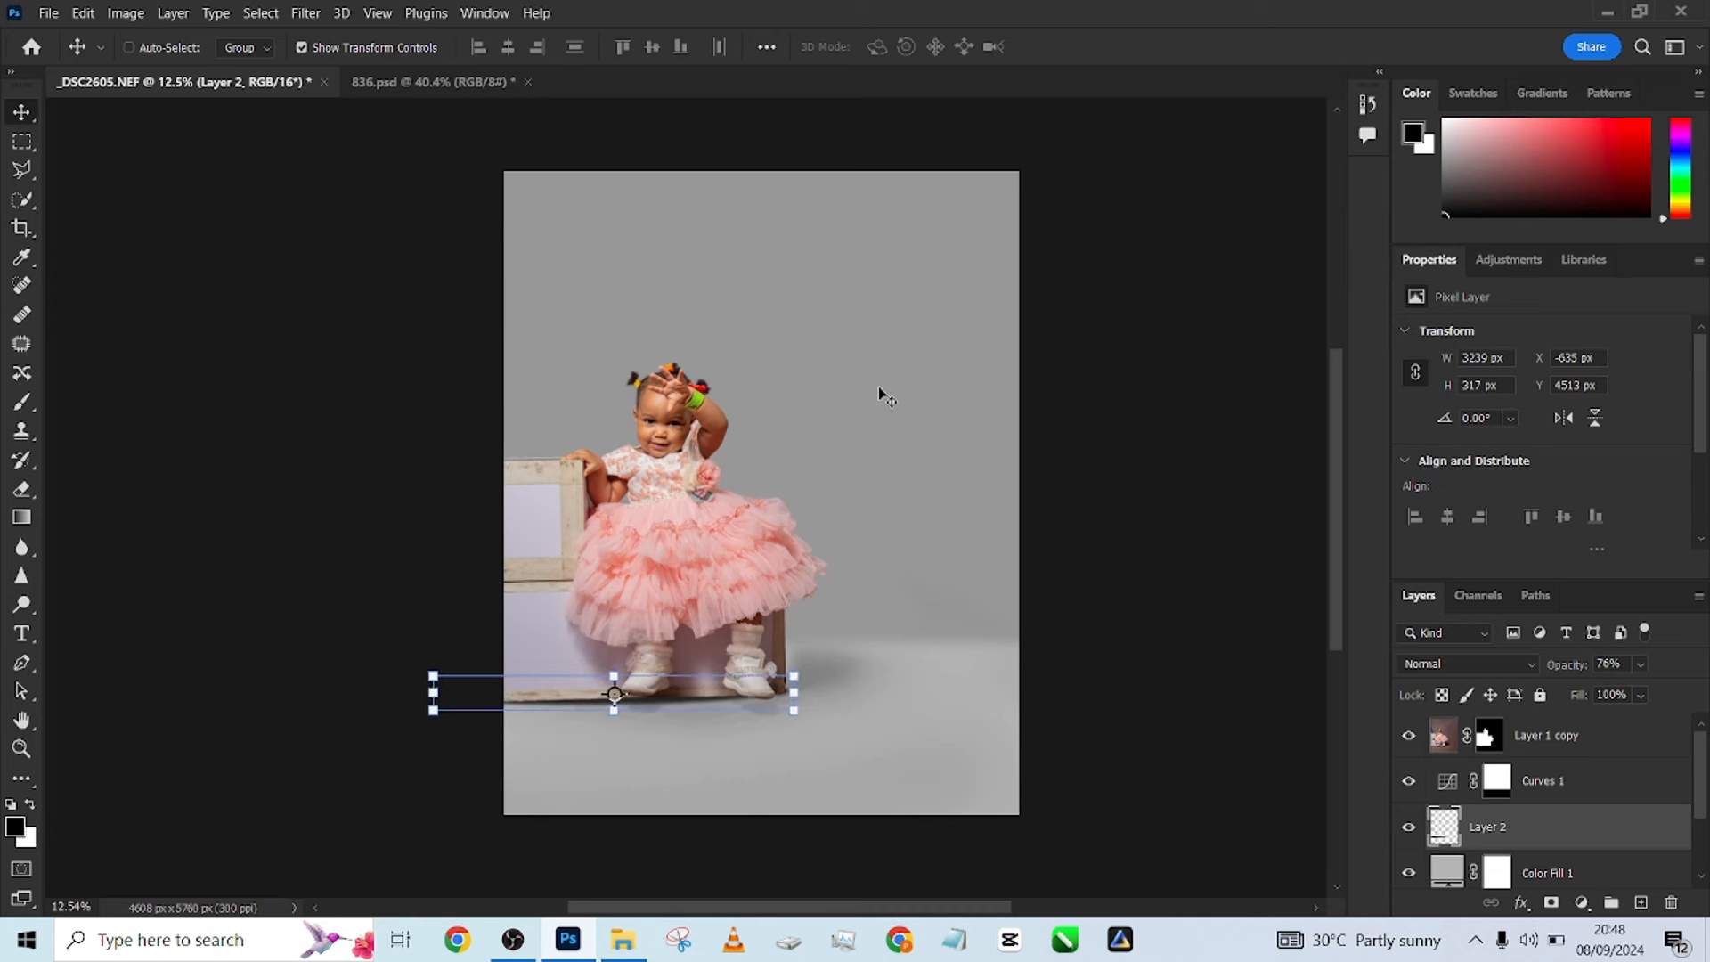
{"action": "key", "text": "Right"}
Apply the layer mask of Layer 1 copy permanently to its pixels.
{"action": "left_click", "coordinate": [1486, 738]}
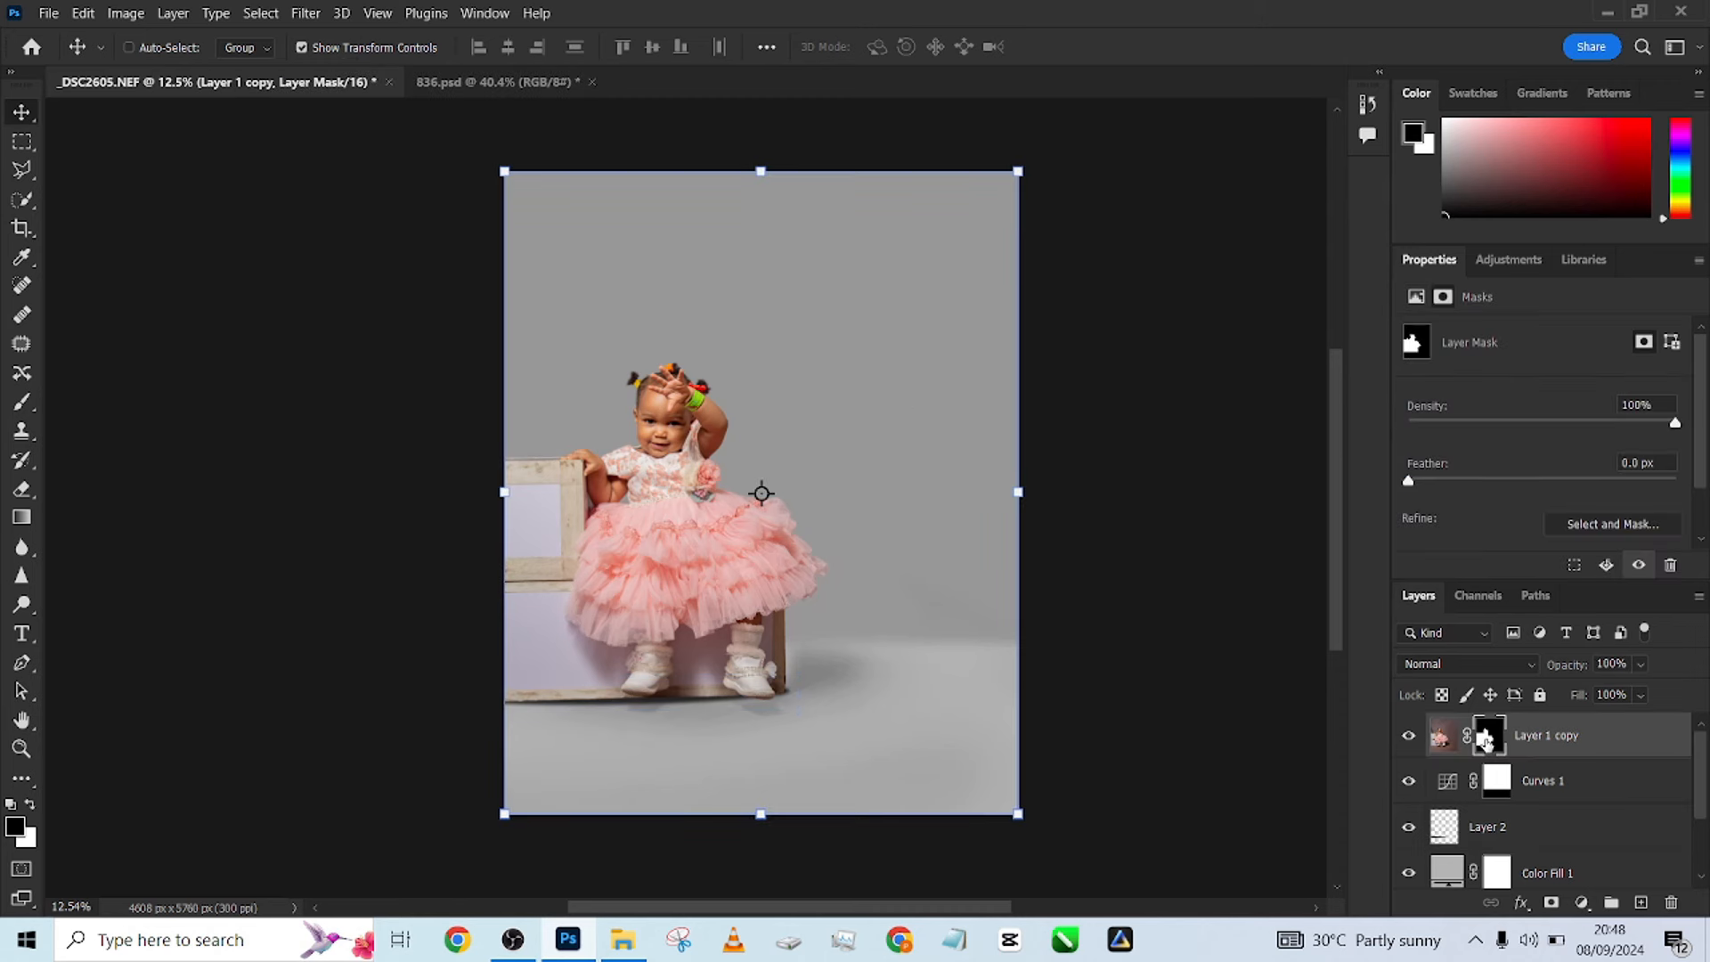
{"action": "right_click", "coordinate": [1485, 739]}
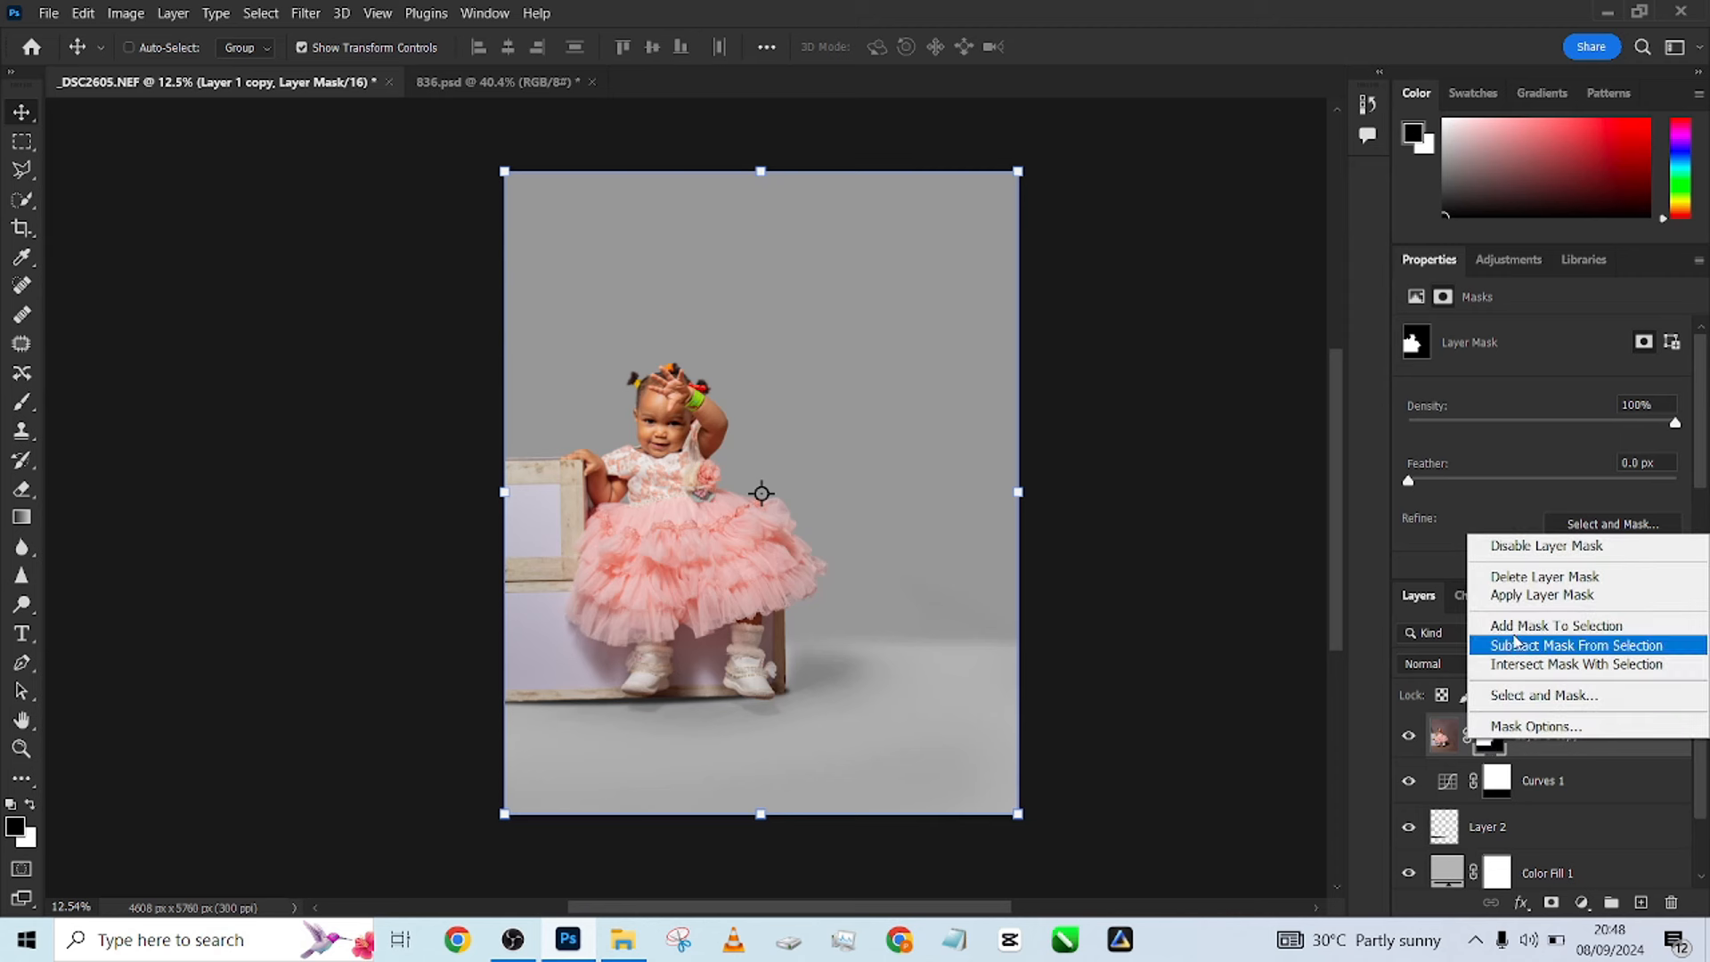
{"action": "left_click", "coordinate": [1525, 595]}
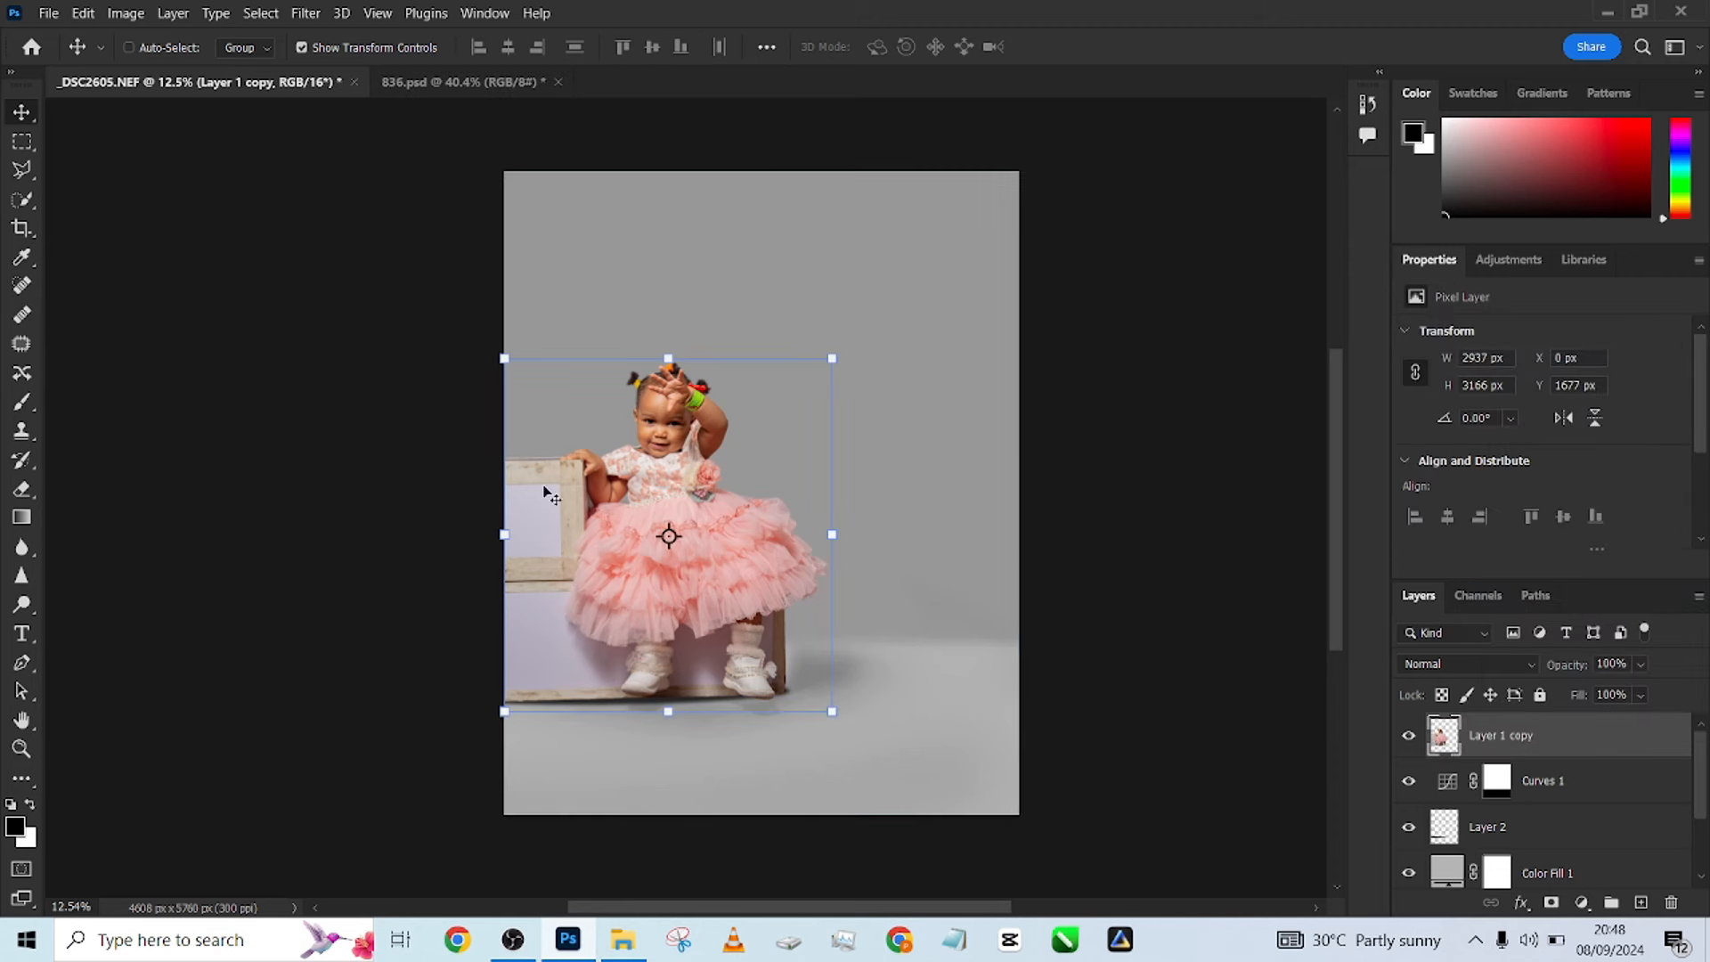
Quick-select the upper wooden board on Layer 1 copy and subtract the girl's fingertips from the selection.
{"action": "left_click", "coordinate": [34, 203]}
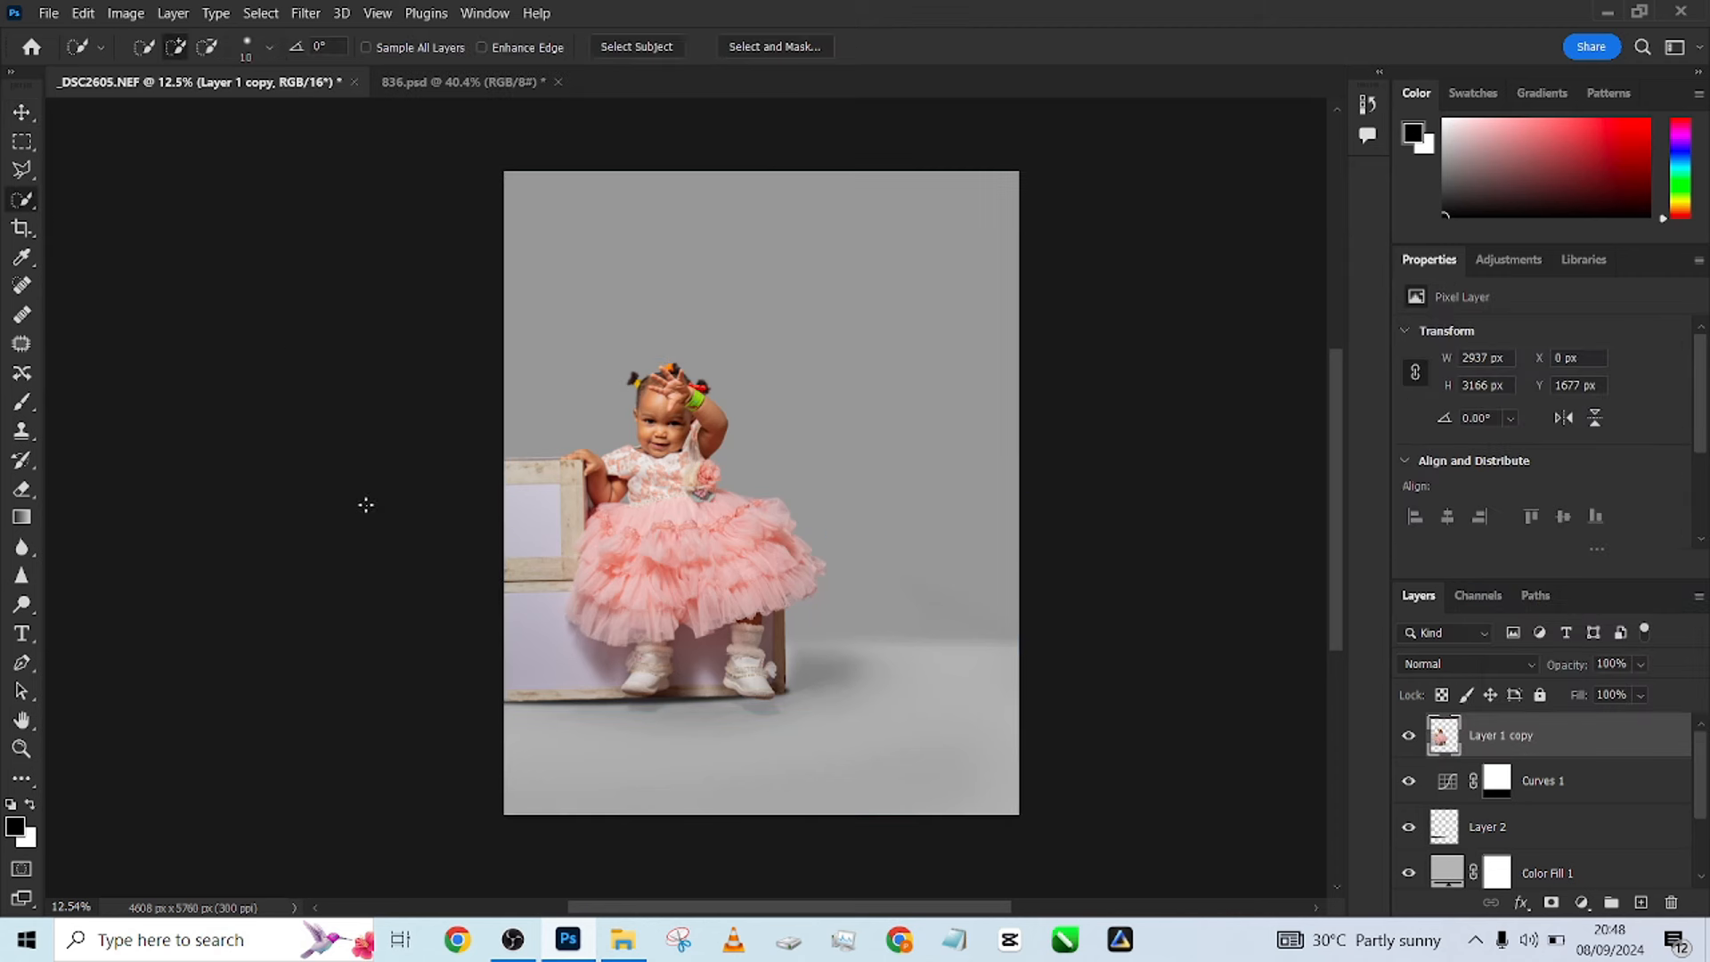
{"action": "scroll", "coordinate": [534, 516], "scroll_direction": "up", "scroll_amount": 10}
{"action": "scroll", "coordinate": [546, 354], "scroll_direction": "up", "scroll_amount": 3}
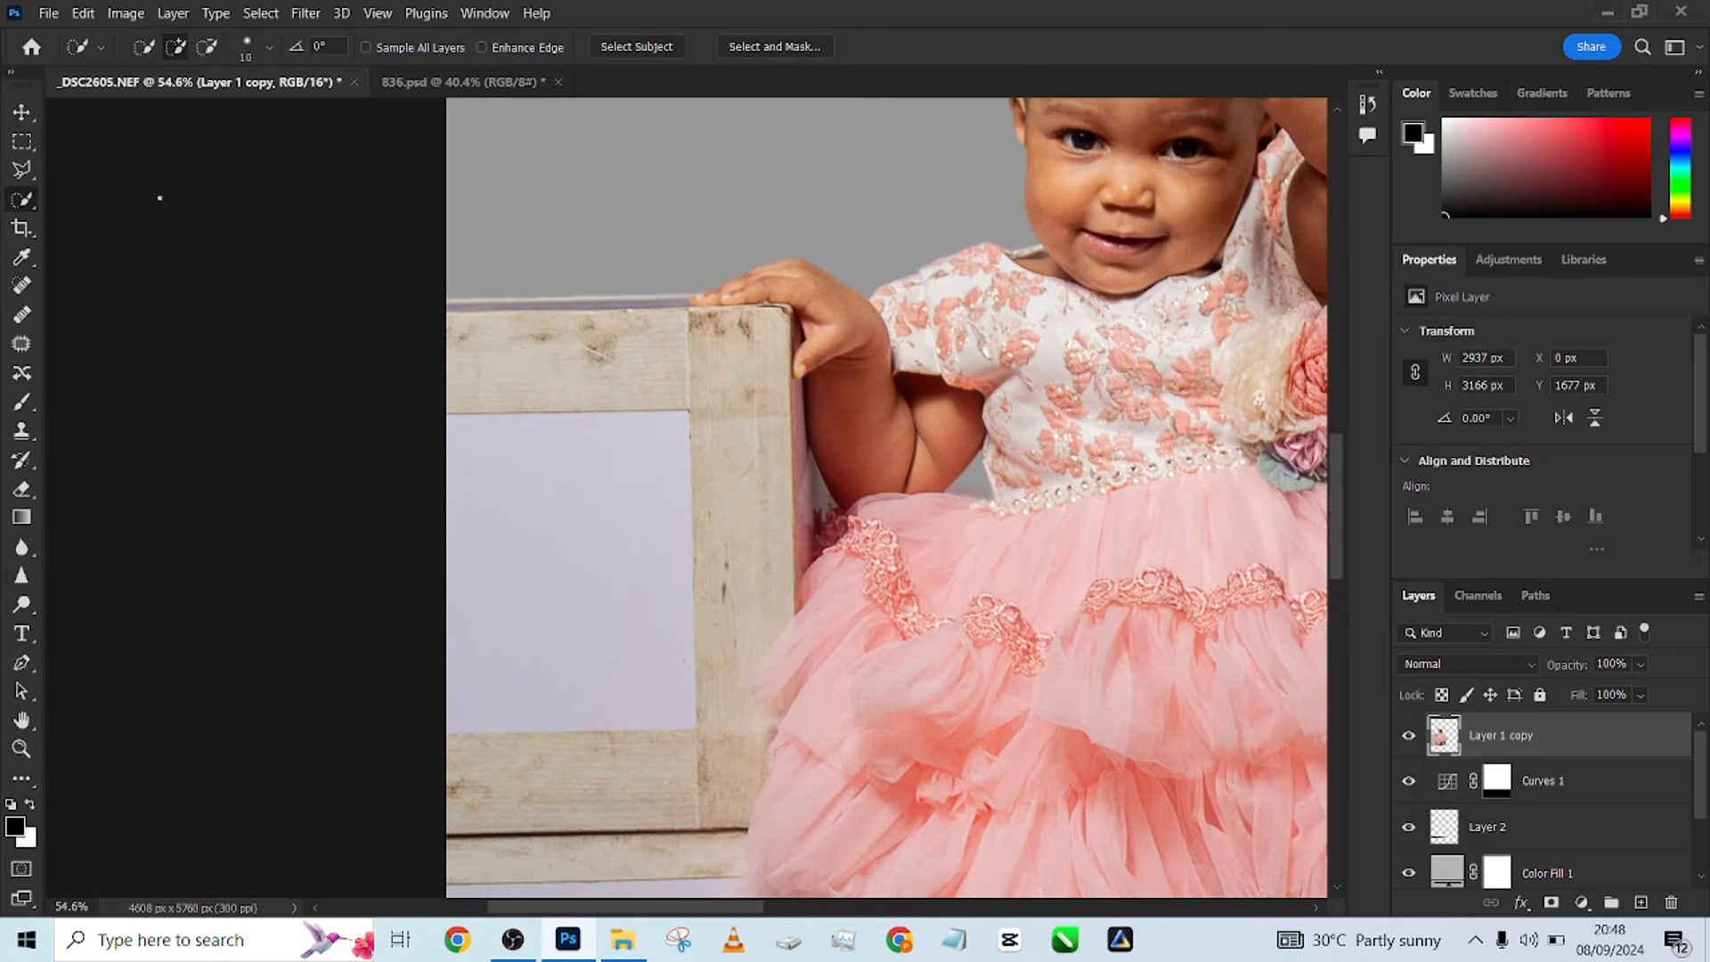
{"action": "mouse_move", "coordinate": [499, 356]}
{"action": "left_mouse_down"}
{"action": "mouse_move", "coordinate": [704, 356]}
{"action": "mouse_move", "coordinate": [739, 464]}
{"action": "mouse_move", "coordinate": [740, 570]}
{"action": "left_mouse_up"}
{"action": "left_click_drag", "start_coordinate": [695, 631], "coordinate": [659, 776]}
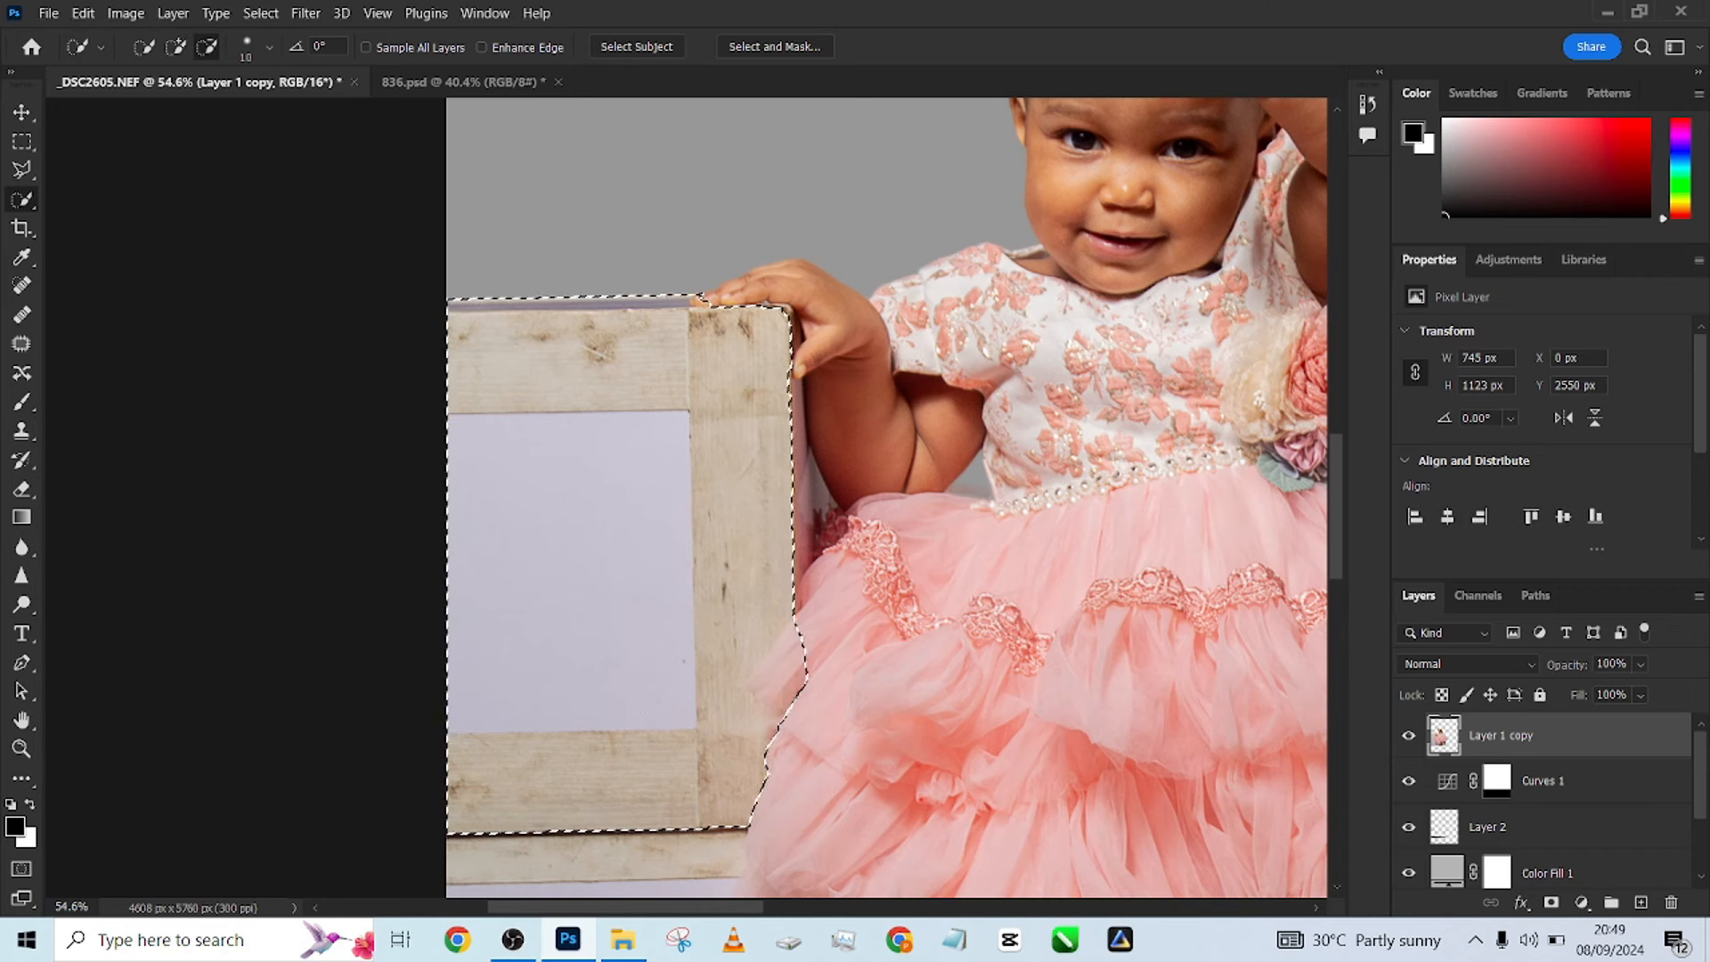
{"action": "left_click", "coordinate": [724, 307], "text": "alt"}
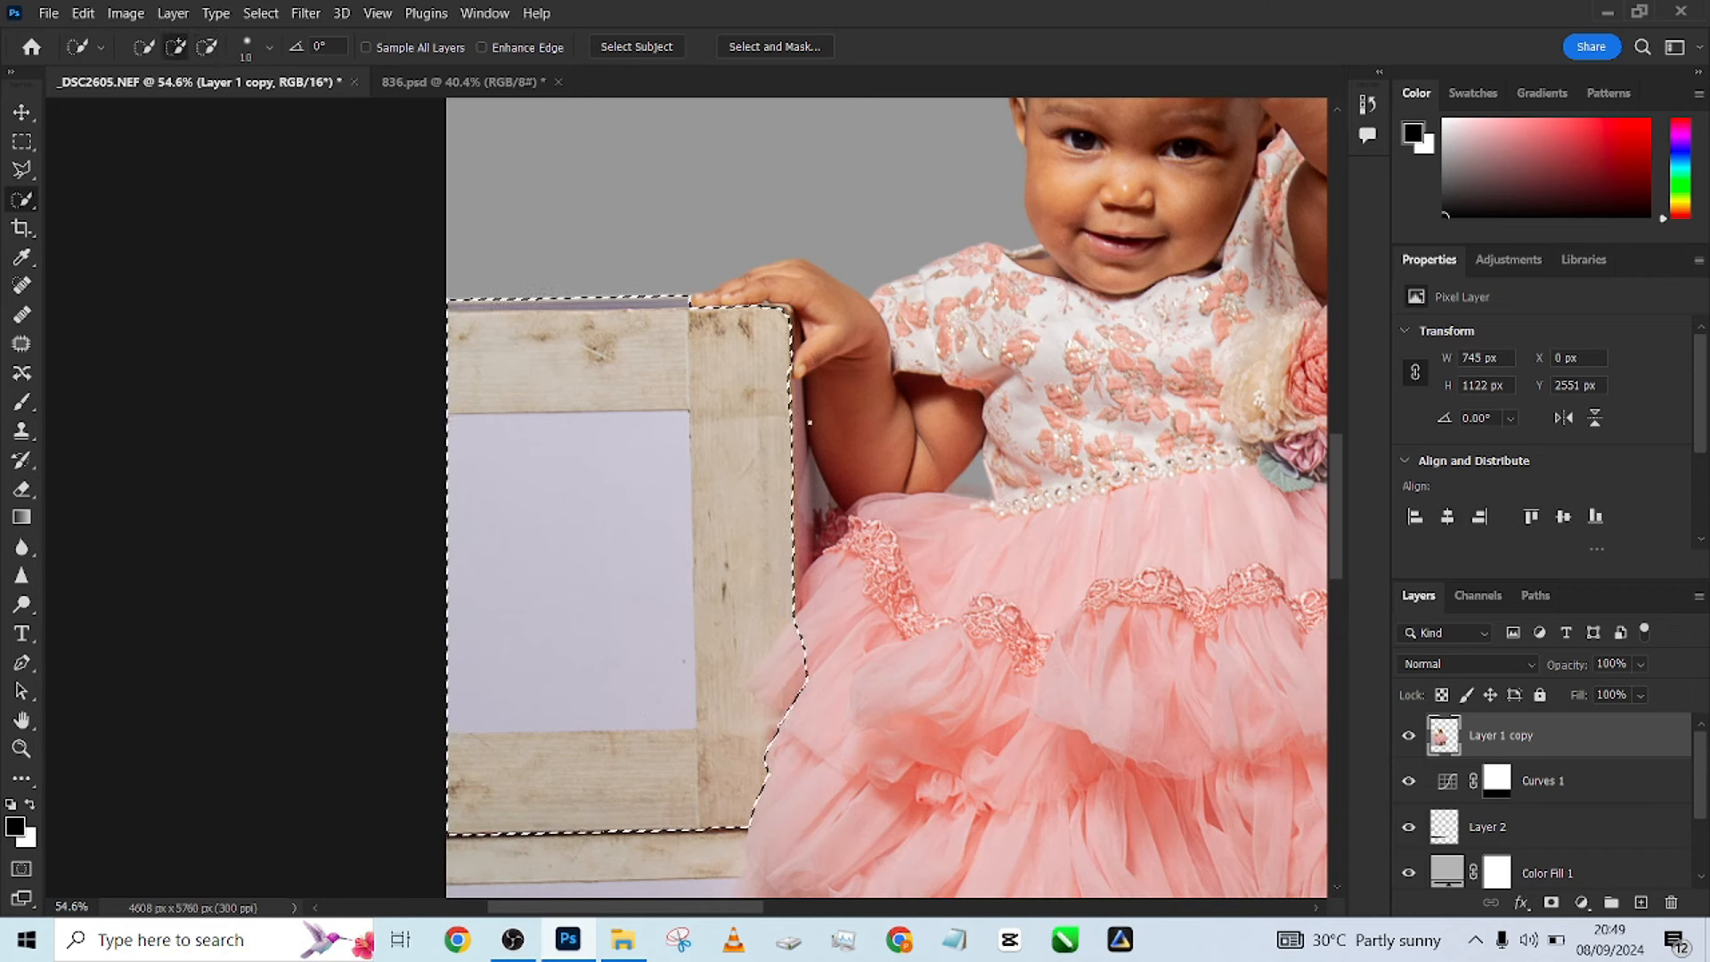
Subtract the pink skirt's edge from the selection where it overlaps the upper board.
{"action": "left_click_drag", "start_coordinate": [751, 475], "coordinate": [755, 256]}
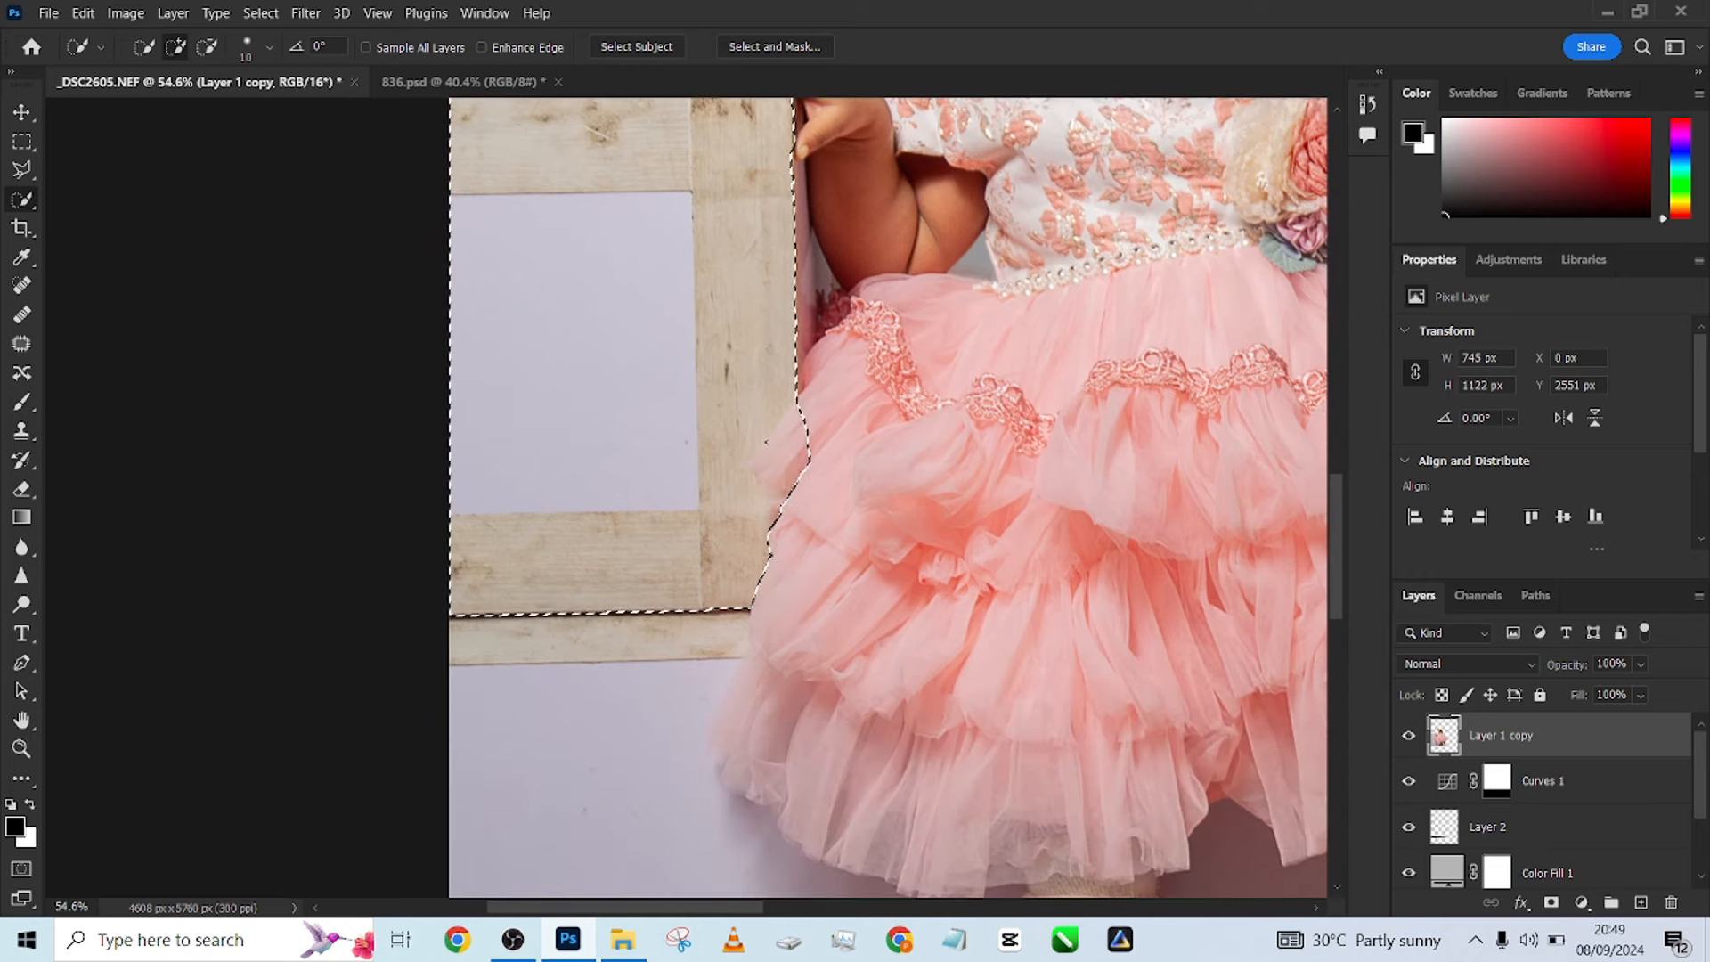
{"action": "mouse_move", "coordinate": [796, 421]}
{"action": "left_mouse_down"}
{"action": "mouse_move", "coordinate": [764, 470]}
{"action": "mouse_move", "coordinate": [792, 416]}
{"action": "mouse_move", "coordinate": [803, 470]}
{"action": "left_mouse_up"}
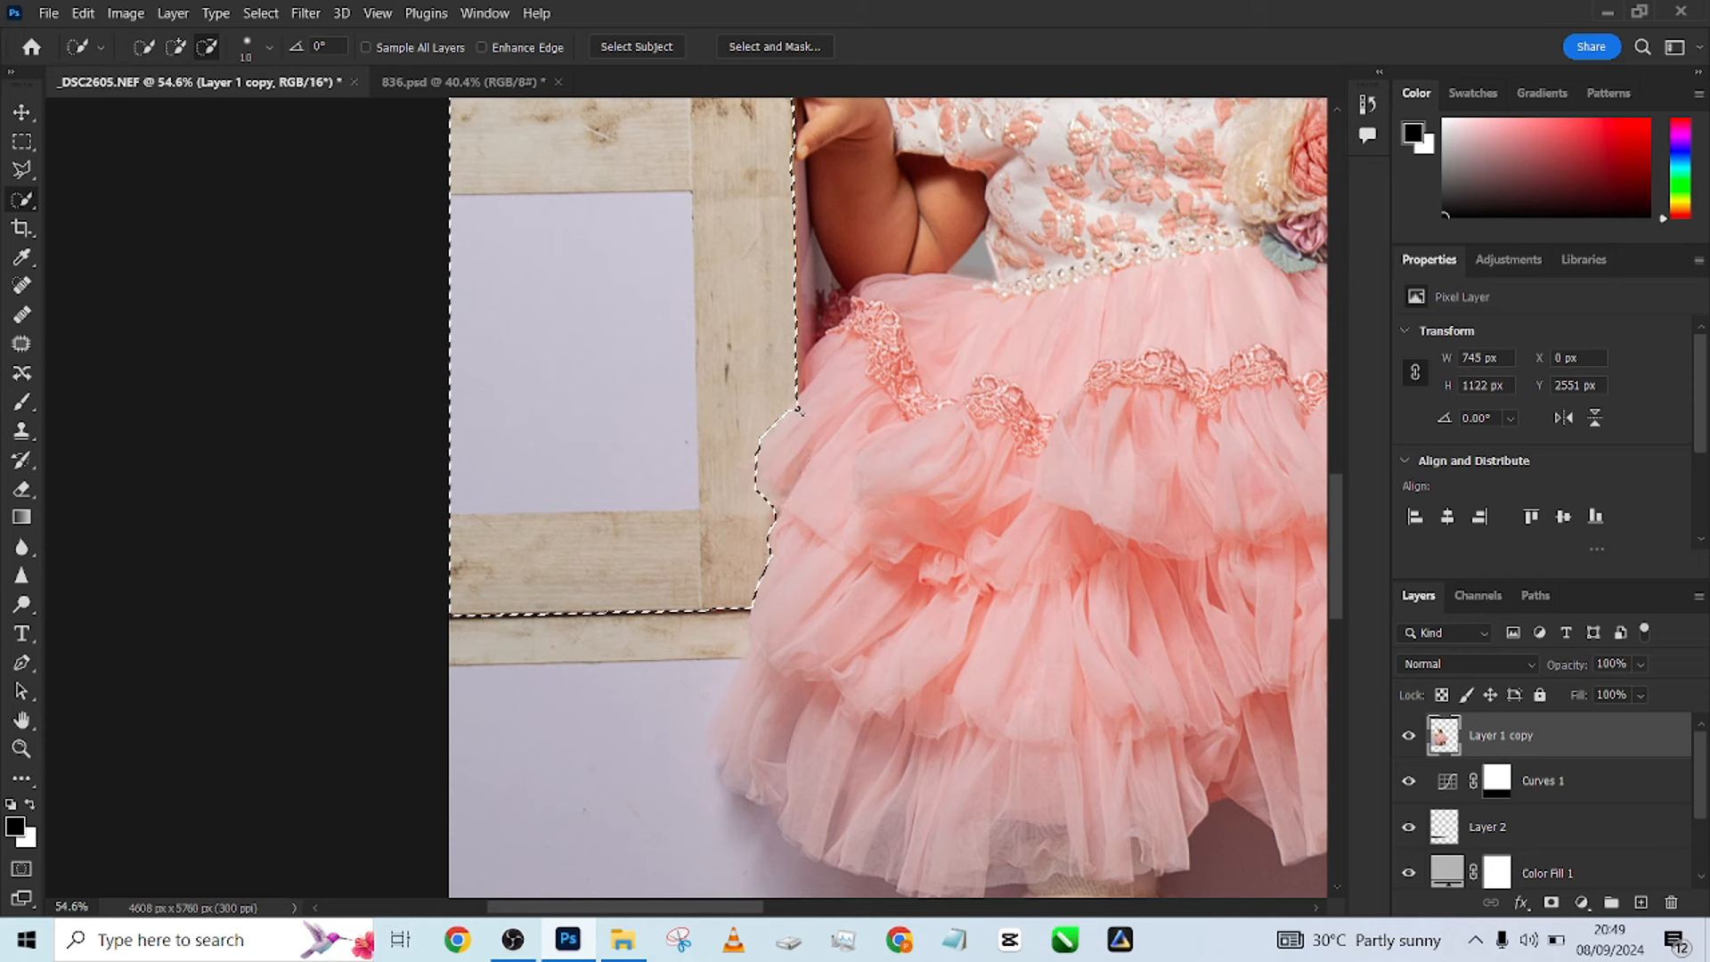
{"action": "scroll", "coordinate": [760, 557], "scroll_direction": "up", "scroll_amount": 1}
{"action": "scroll", "coordinate": [760, 560], "scroll_direction": "up", "scroll_amount": 2}
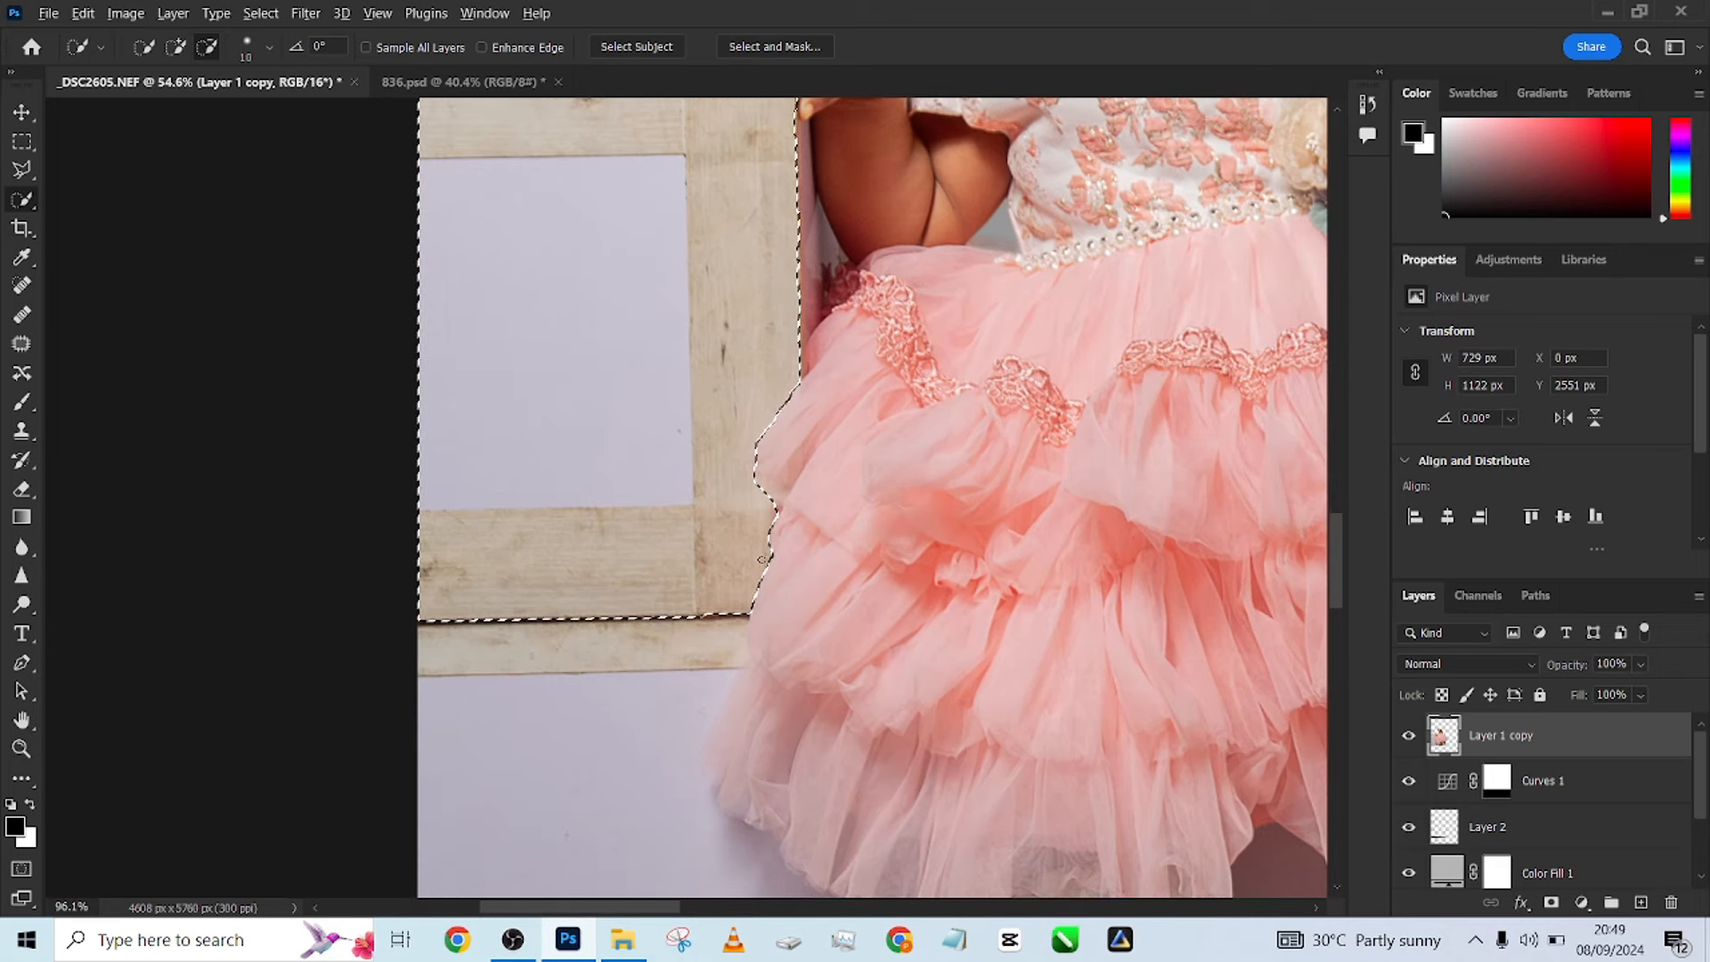
{"action": "scroll", "coordinate": [761, 559], "scroll_direction": "up", "scroll_amount": 1}
{"action": "scroll", "coordinate": [761, 560], "scroll_direction": "down", "scroll_amount": 2}
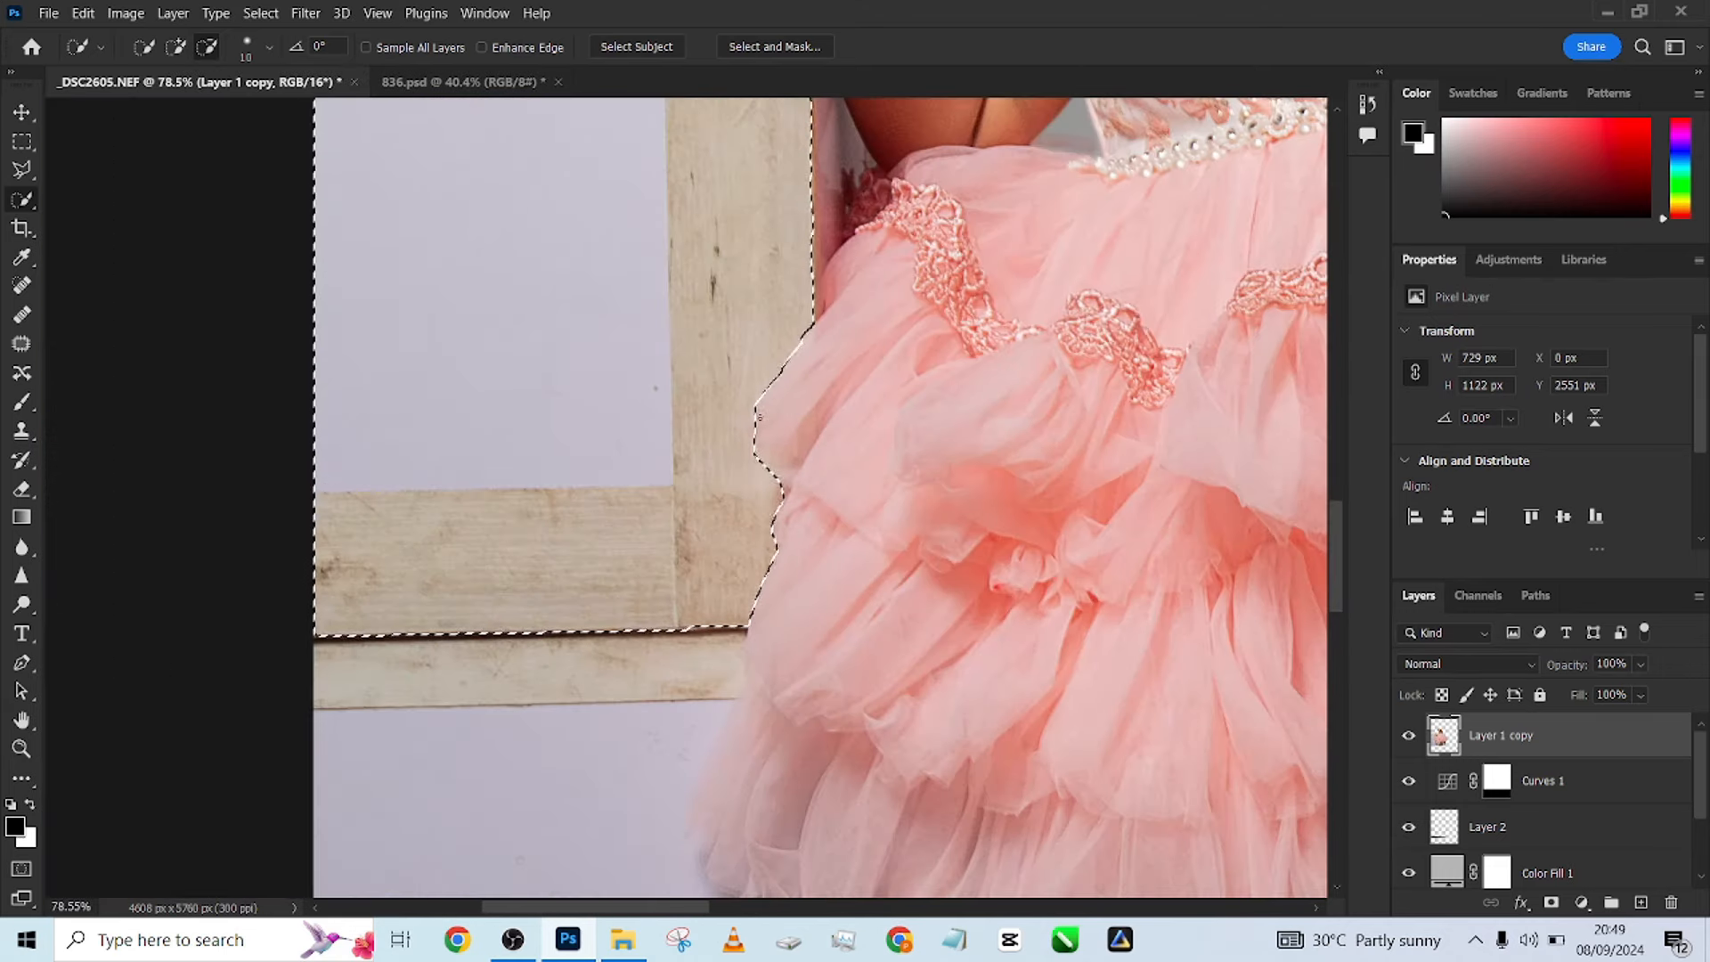
{"action": "mouse_move", "coordinate": [788, 351]}
{"action": "left_mouse_down"}
{"action": "mouse_move", "coordinate": [759, 449]}
{"action": "mouse_move", "coordinate": [777, 419]}
{"action": "left_mouse_up"}
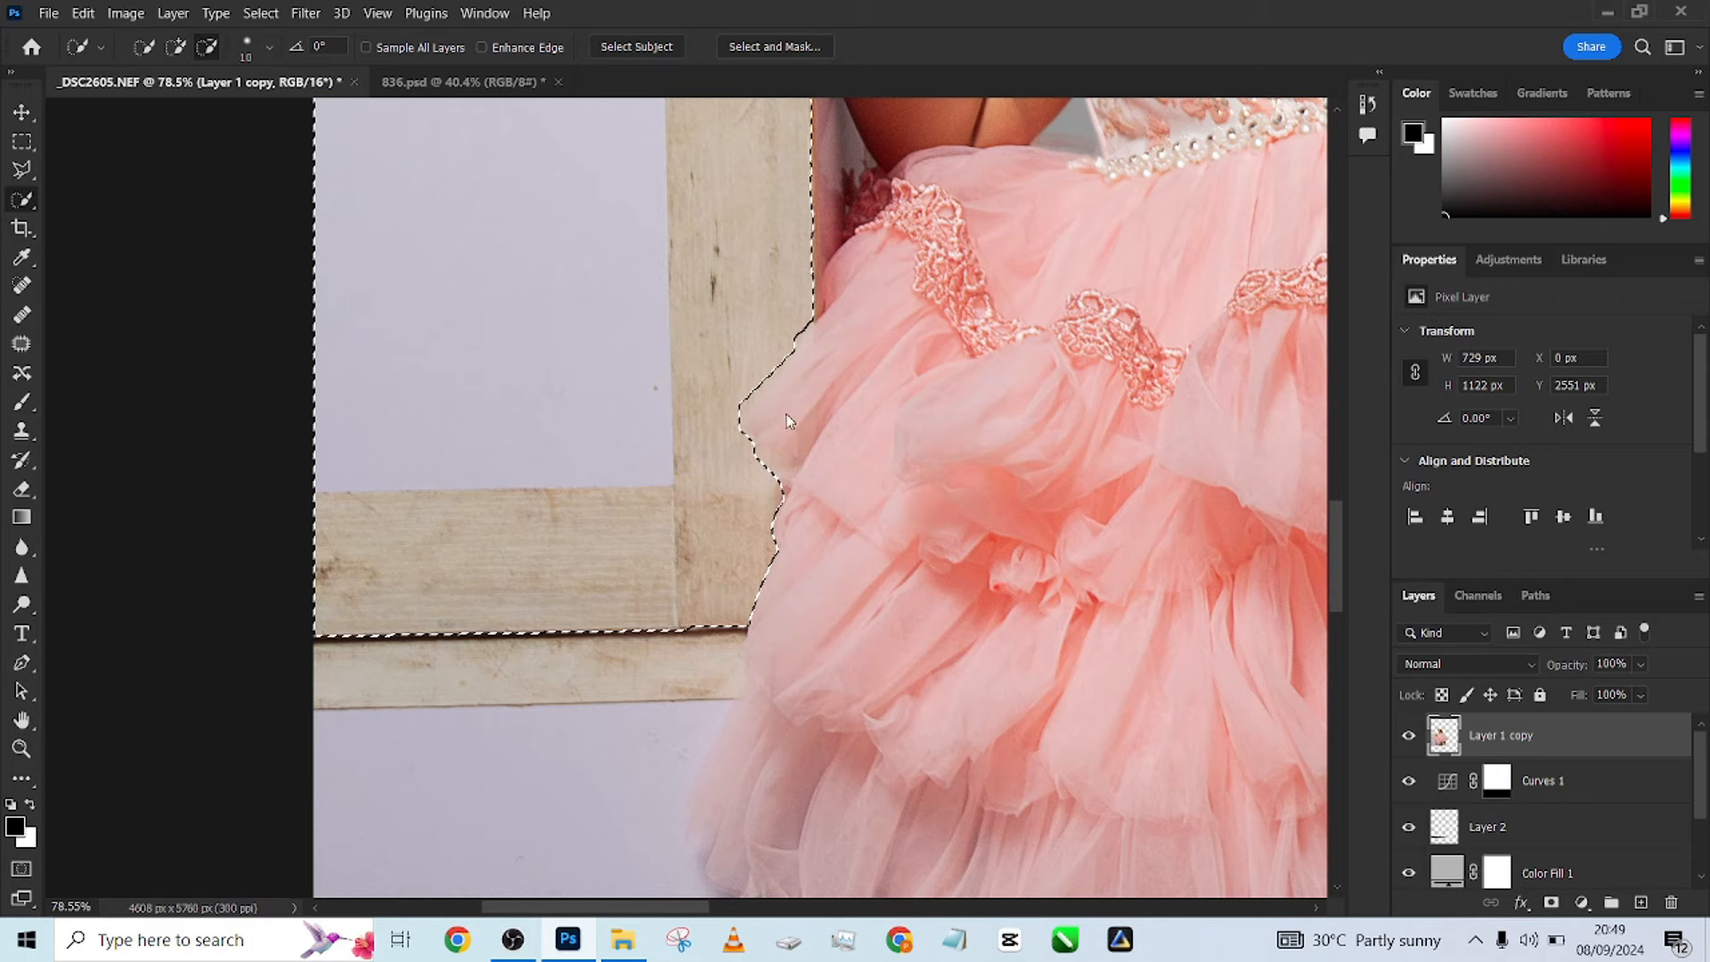
{"action": "left_click_drag", "start_coordinate": [805, 359], "coordinate": [894, 470]}
Add the lower board beside the skirt to the selection and subtract the skirt's lower ruffles from it.
{"action": "scroll", "coordinate": [893, 470], "scroll_direction": "down", "scroll_amount": 3}
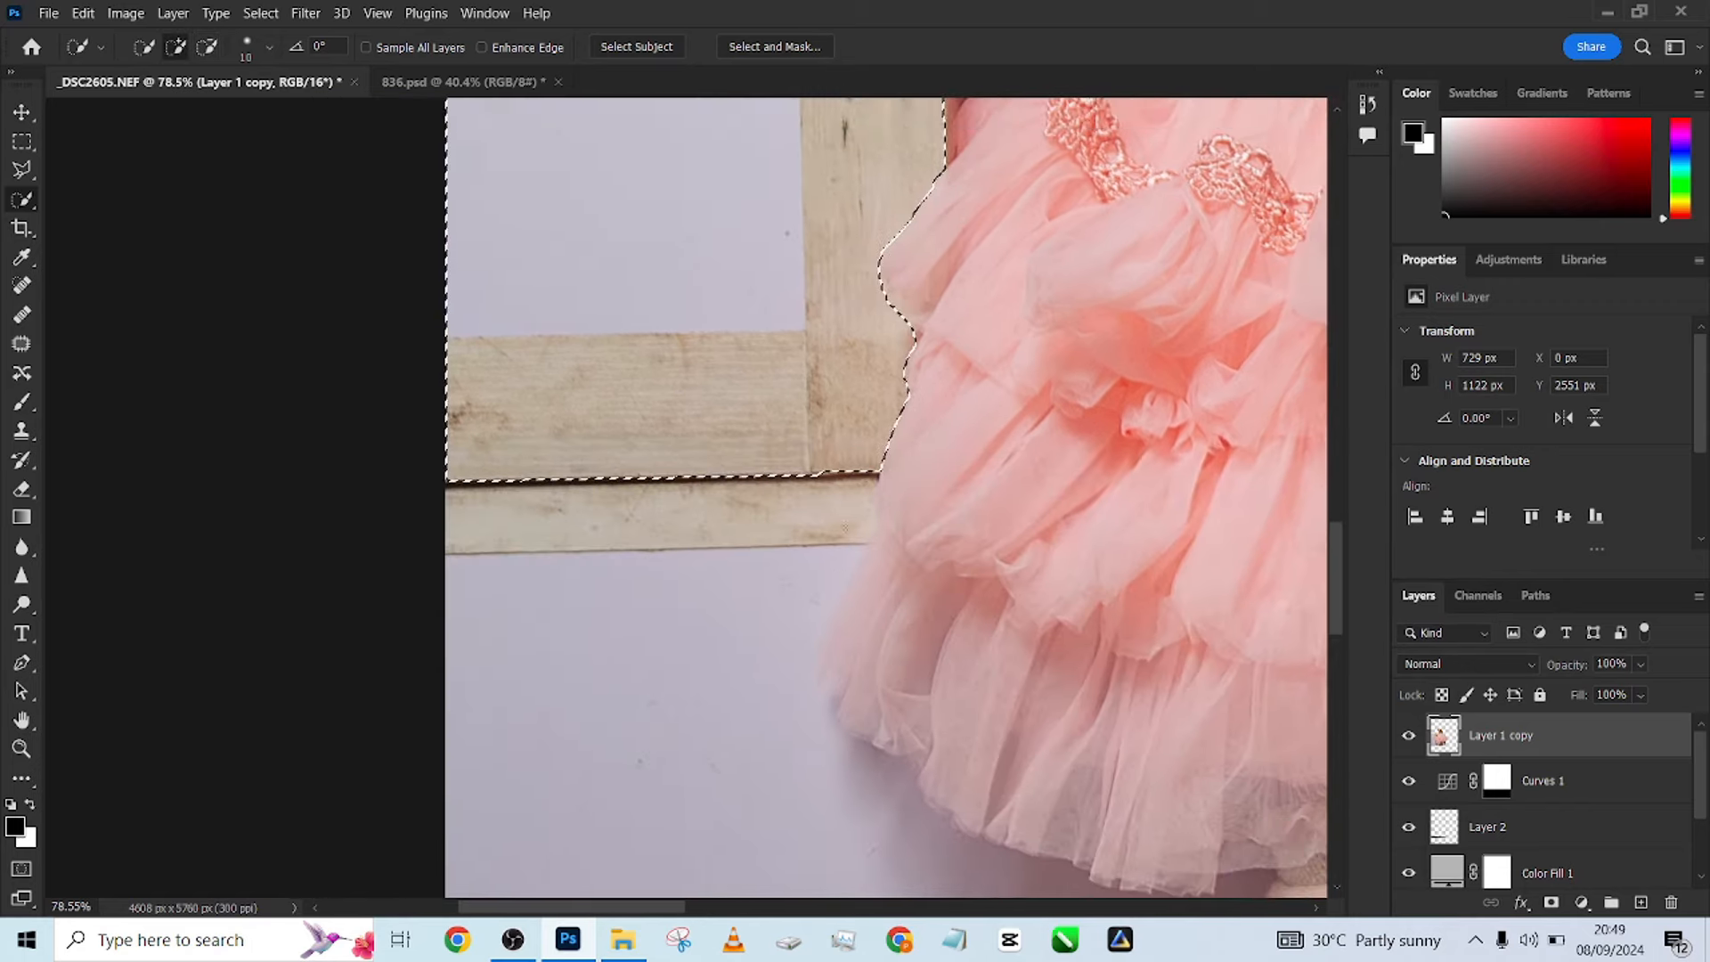
{"action": "scroll", "coordinate": [894, 469], "scroll_direction": "down", "scroll_amount": 2}
{"action": "left_click_drag", "start_coordinate": [829, 552], "coordinate": [799, 617]}
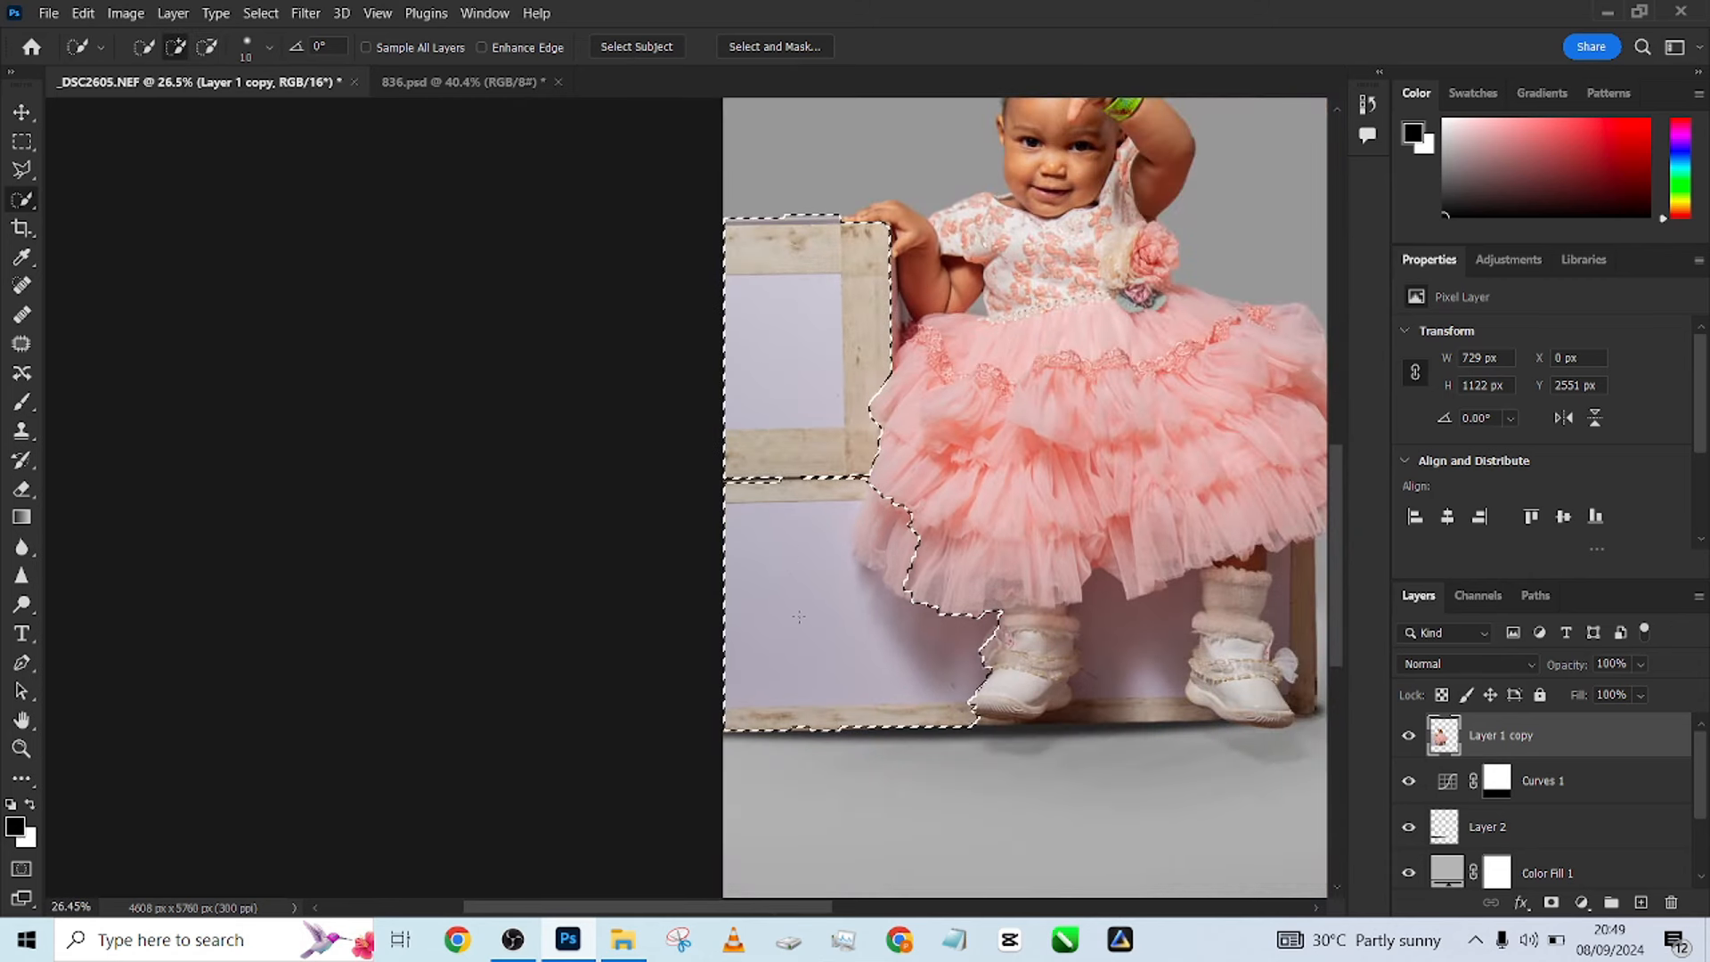
{"action": "mouse_move", "coordinate": [902, 505]}
{"action": "left_mouse_down", "text": "alt"}
{"action": "mouse_move", "coordinate": [883, 524]}
{"action": "mouse_move", "coordinate": [923, 562]}
{"action": "left_mouse_up", "text": "alt"}
{"action": "left_click_drag", "start_coordinate": [826, 492], "coordinate": [838, 428]}
{"action": "scroll", "coordinate": [863, 504], "scroll_direction": "up", "scroll_amount": 5, "text": "alt"}
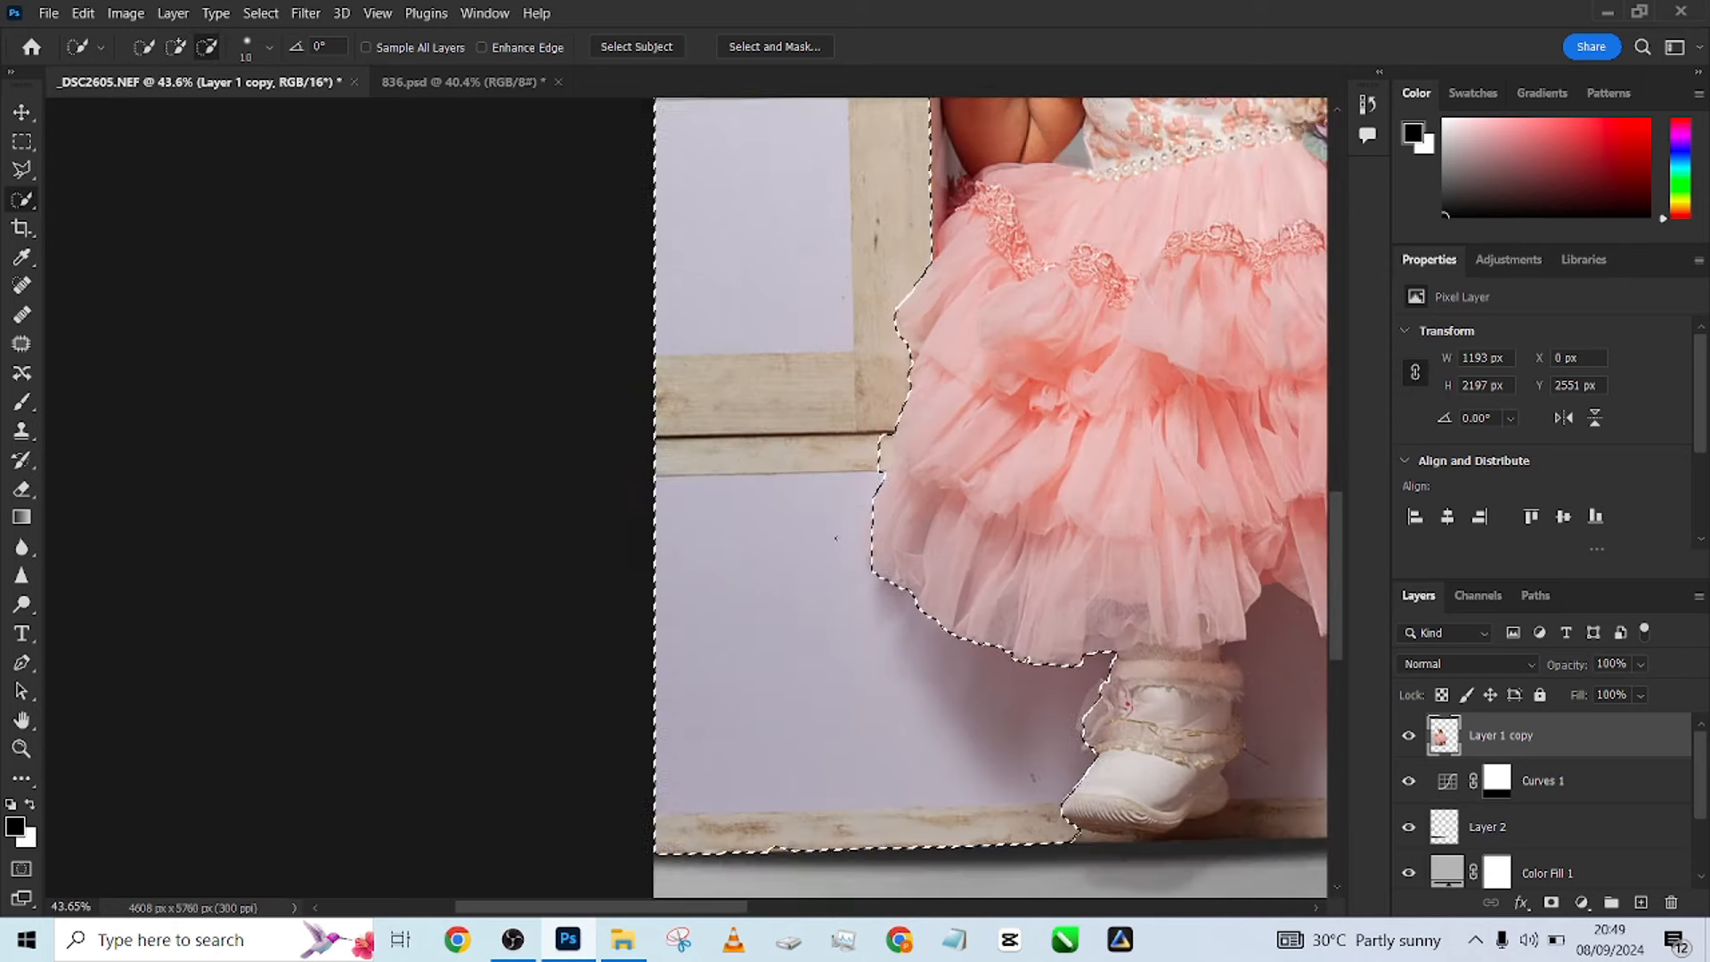
{"action": "mouse_move", "coordinate": [862, 504]}
{"action": "left_mouse_down"}
{"action": "mouse_move", "coordinate": [895, 481]}
{"action": "mouse_move", "coordinate": [920, 391]}
{"action": "mouse_move", "coordinate": [953, 432]}
{"action": "mouse_move", "coordinate": [899, 553]}
{"action": "left_mouse_up"}
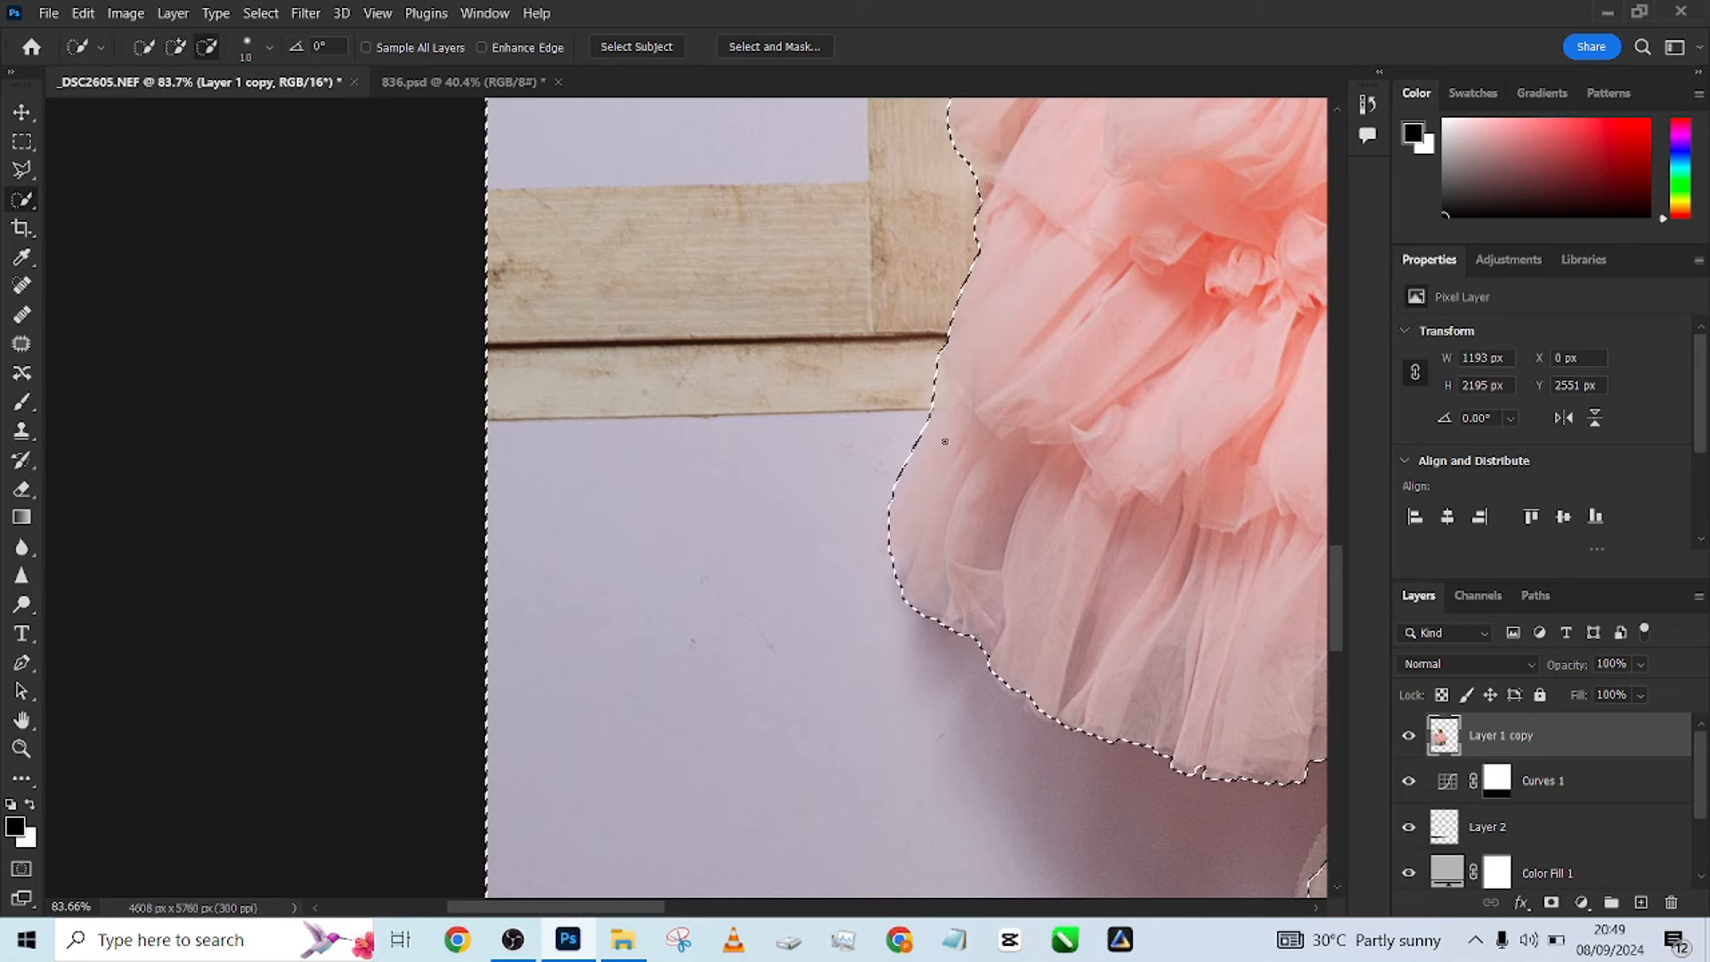
{"action": "scroll", "coordinate": [1026, 568], "scroll_direction": "down", "scroll_amount": 3, "text": "alt"}
Extend the selection to the board between the girl's legs and subtract the socks, shoe and skirt hem.
{"action": "left_click_drag", "start_coordinate": [1026, 568], "coordinate": [724, 451]}
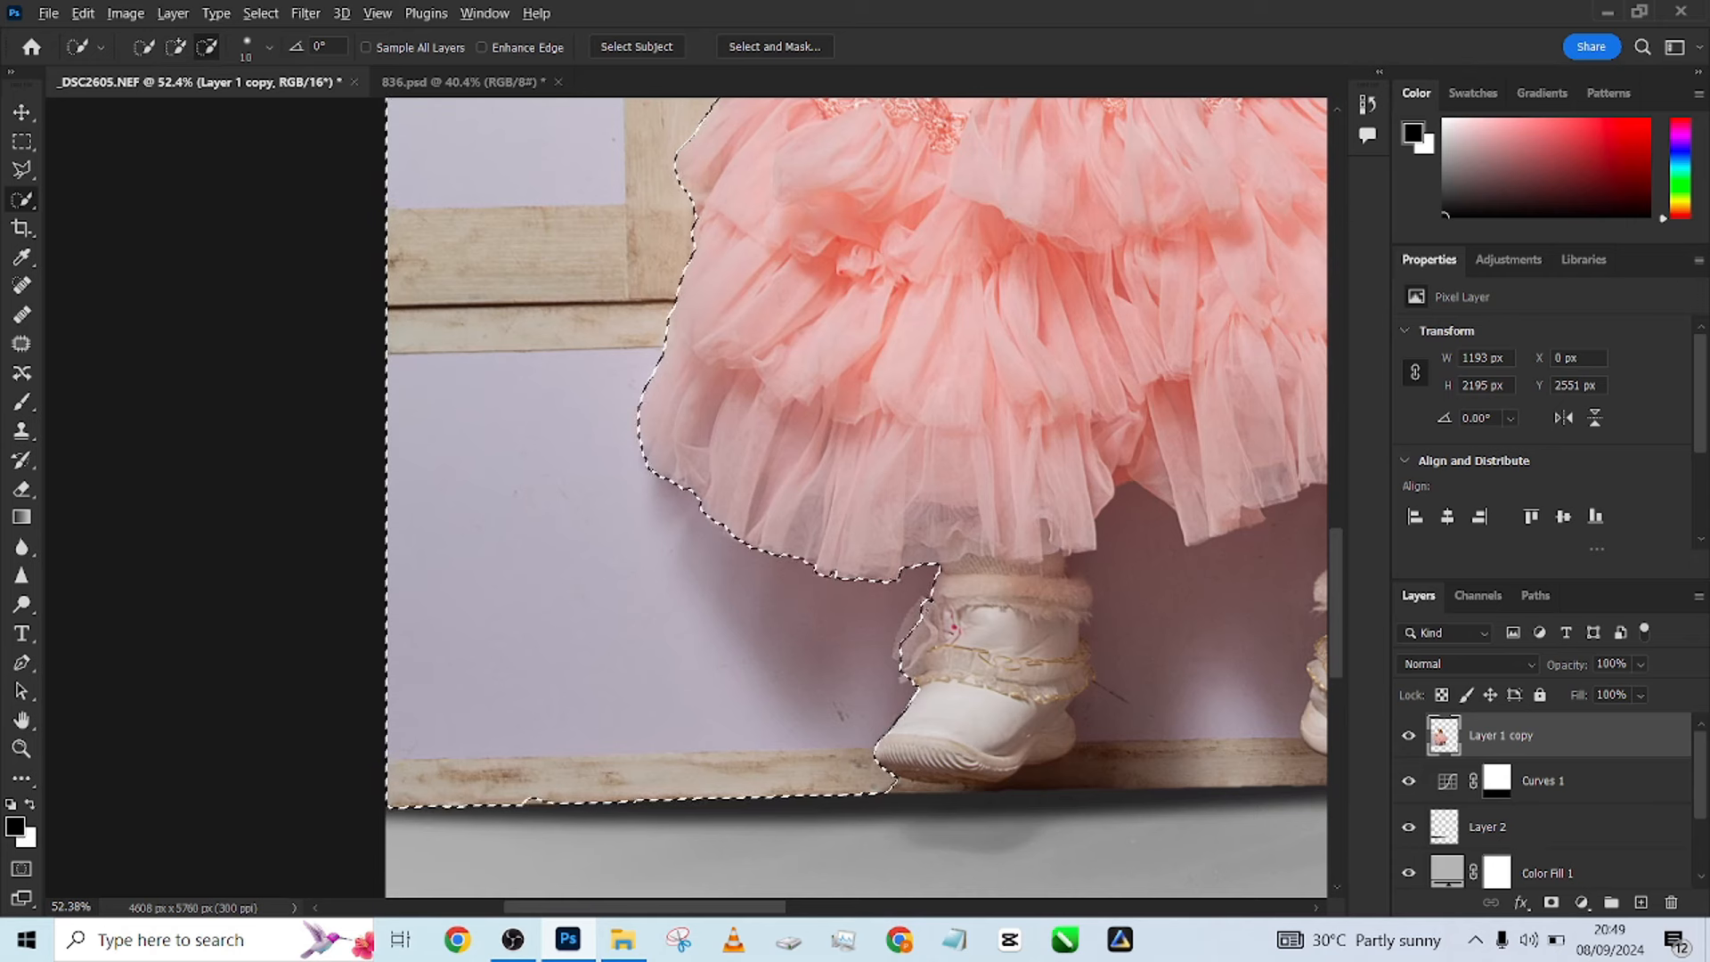
{"action": "mouse_move", "coordinate": [915, 621]}
{"action": "left_mouse_down", "text": "alt"}
{"action": "mouse_move", "coordinate": [903, 652]}
{"action": "mouse_move", "coordinate": [910, 620]}
{"action": "left_mouse_up", "text": "alt"}
{"action": "left_click_drag", "start_coordinate": [1115, 626], "coordinate": [821, 572]}
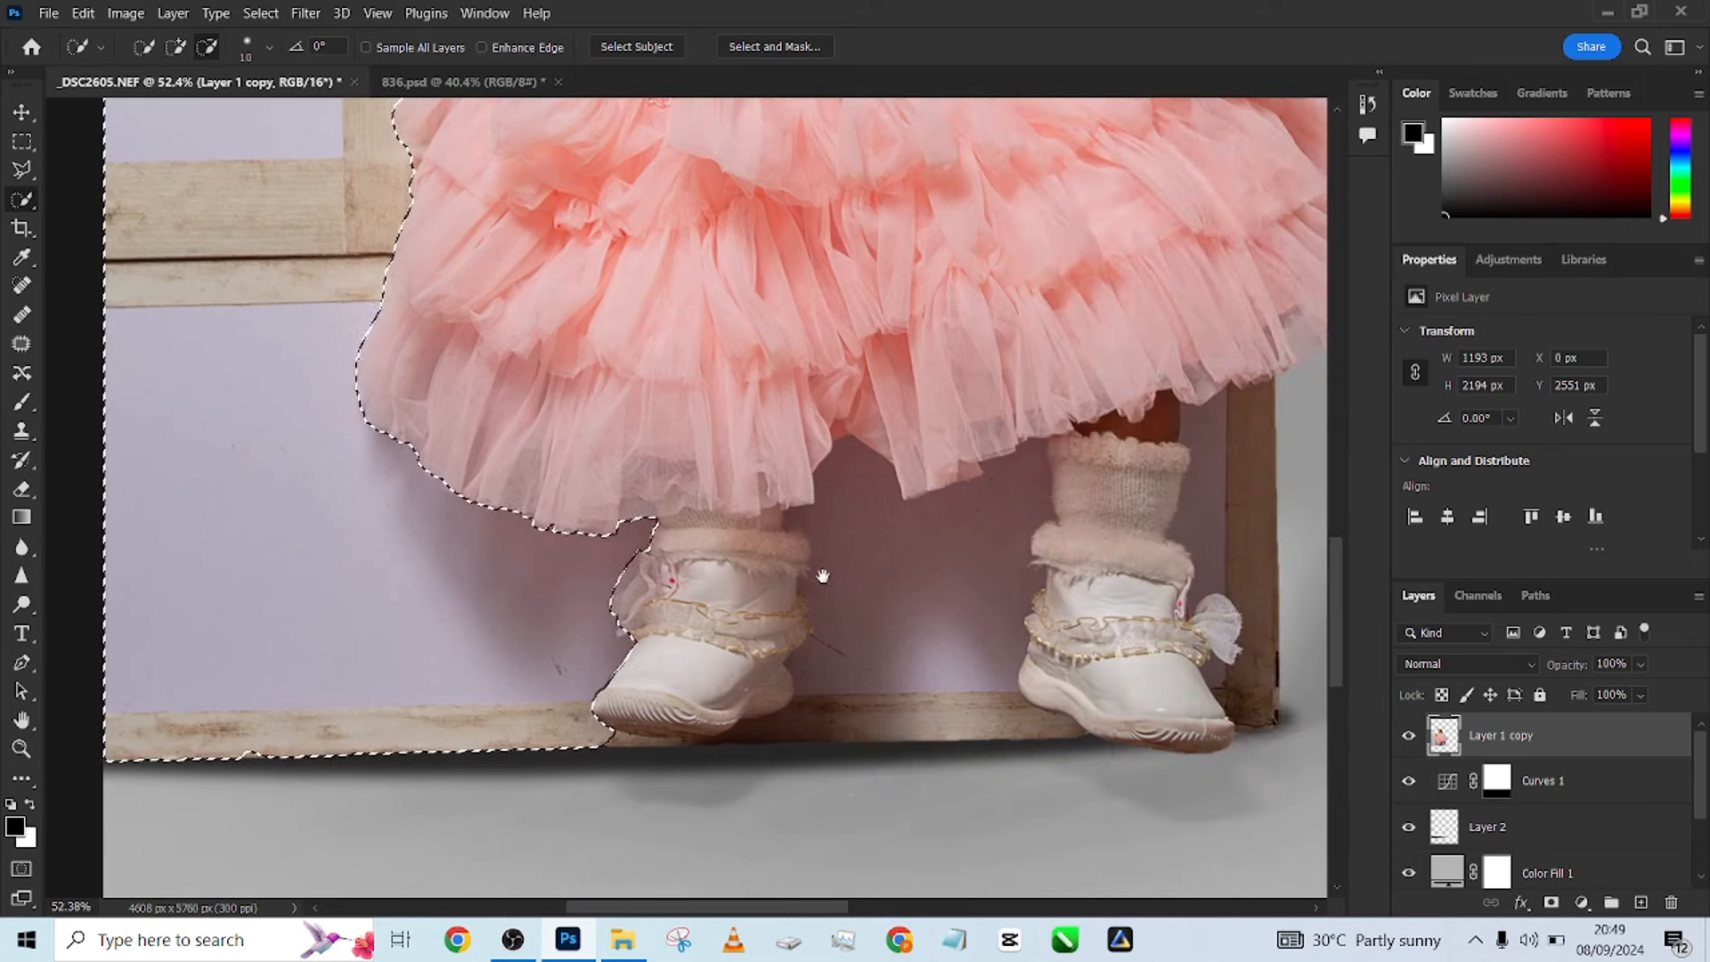
{"action": "mouse_move", "coordinate": [754, 526]}
{"action": "left_mouse_down", "text": "alt"}
{"action": "mouse_move", "coordinate": [752, 679]}
{"action": "mouse_move", "coordinate": [607, 713]}
{"action": "mouse_move", "coordinate": [624, 713]}
{"action": "left_mouse_up", "text": "alt"}
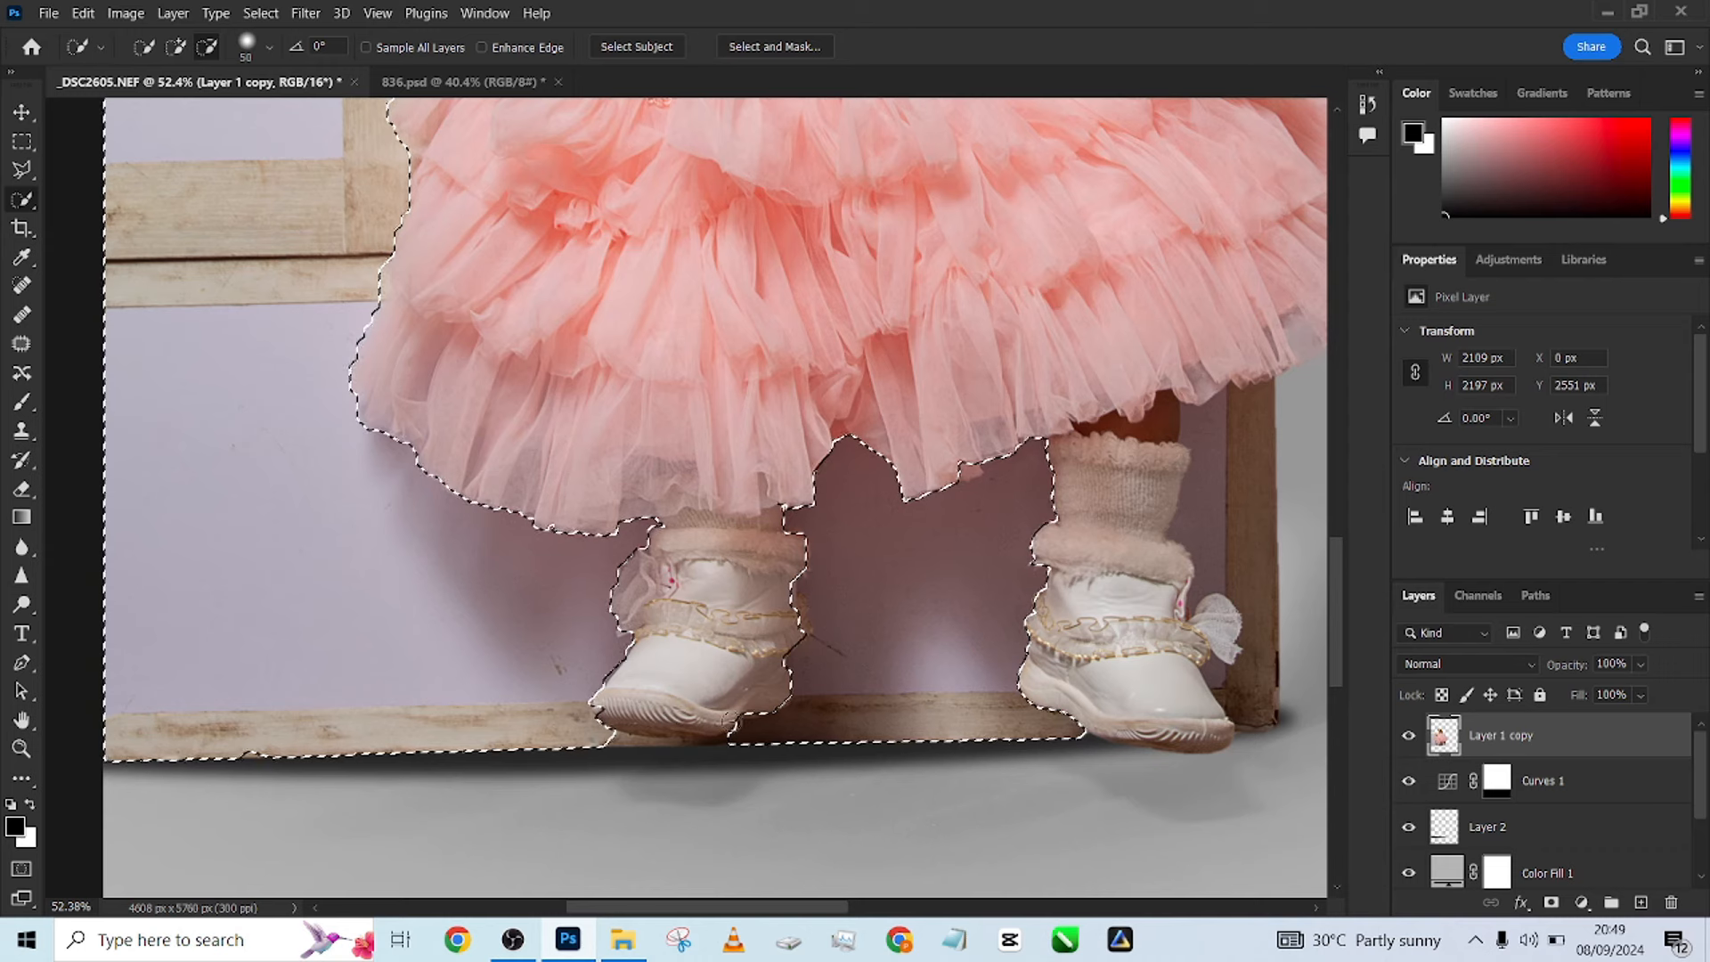
{"action": "left_click_drag", "start_coordinate": [787, 617], "coordinate": [796, 624], "text": "alt"}
{"action": "left_click_drag", "start_coordinate": [786, 531], "coordinate": [679, 527], "text": "alt"}
{"action": "left_click_drag", "start_coordinate": [961, 475], "coordinate": [972, 472], "text": "alt"}
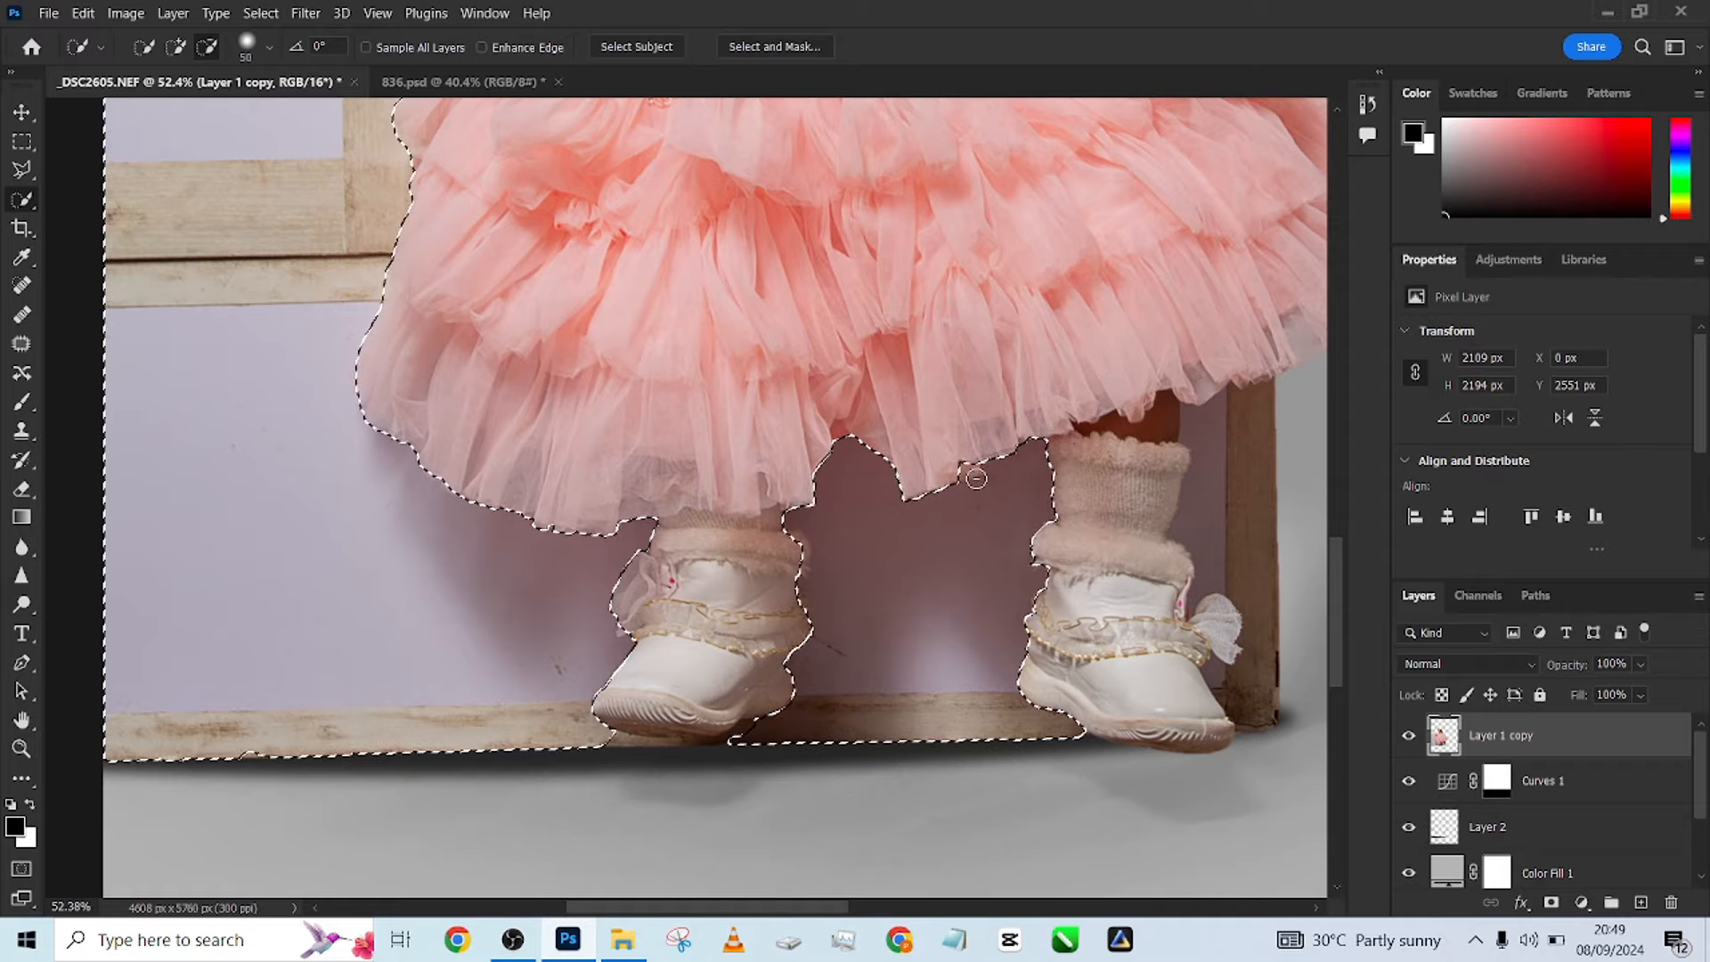
Complete the board selection with the strip behind the shoe at the board's right end, excluding the shoe and its bow.
{"action": "left_click_drag", "start_coordinate": [982, 570], "coordinate": [962, 570]}
{"action": "scroll", "coordinate": [962, 570], "scroll_direction": "down", "scroll_amount": 5}
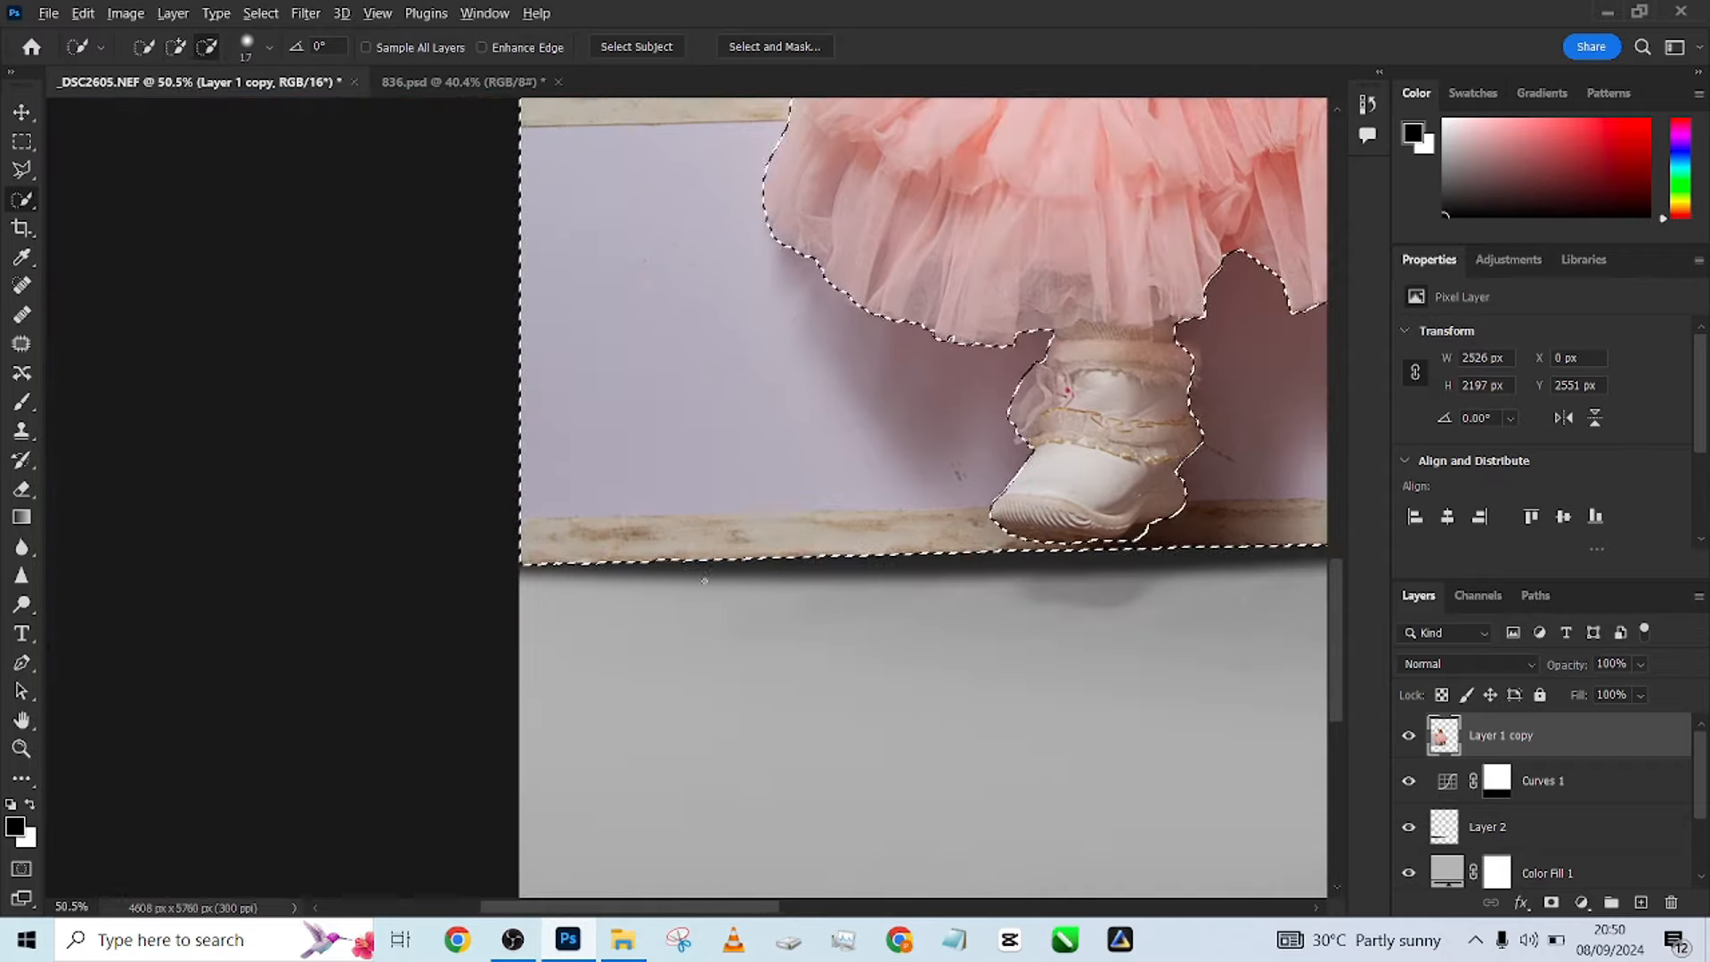
{"action": "left_click", "coordinate": [1581, 903]}
{"action": "left_click", "coordinate": [1084, 543]}
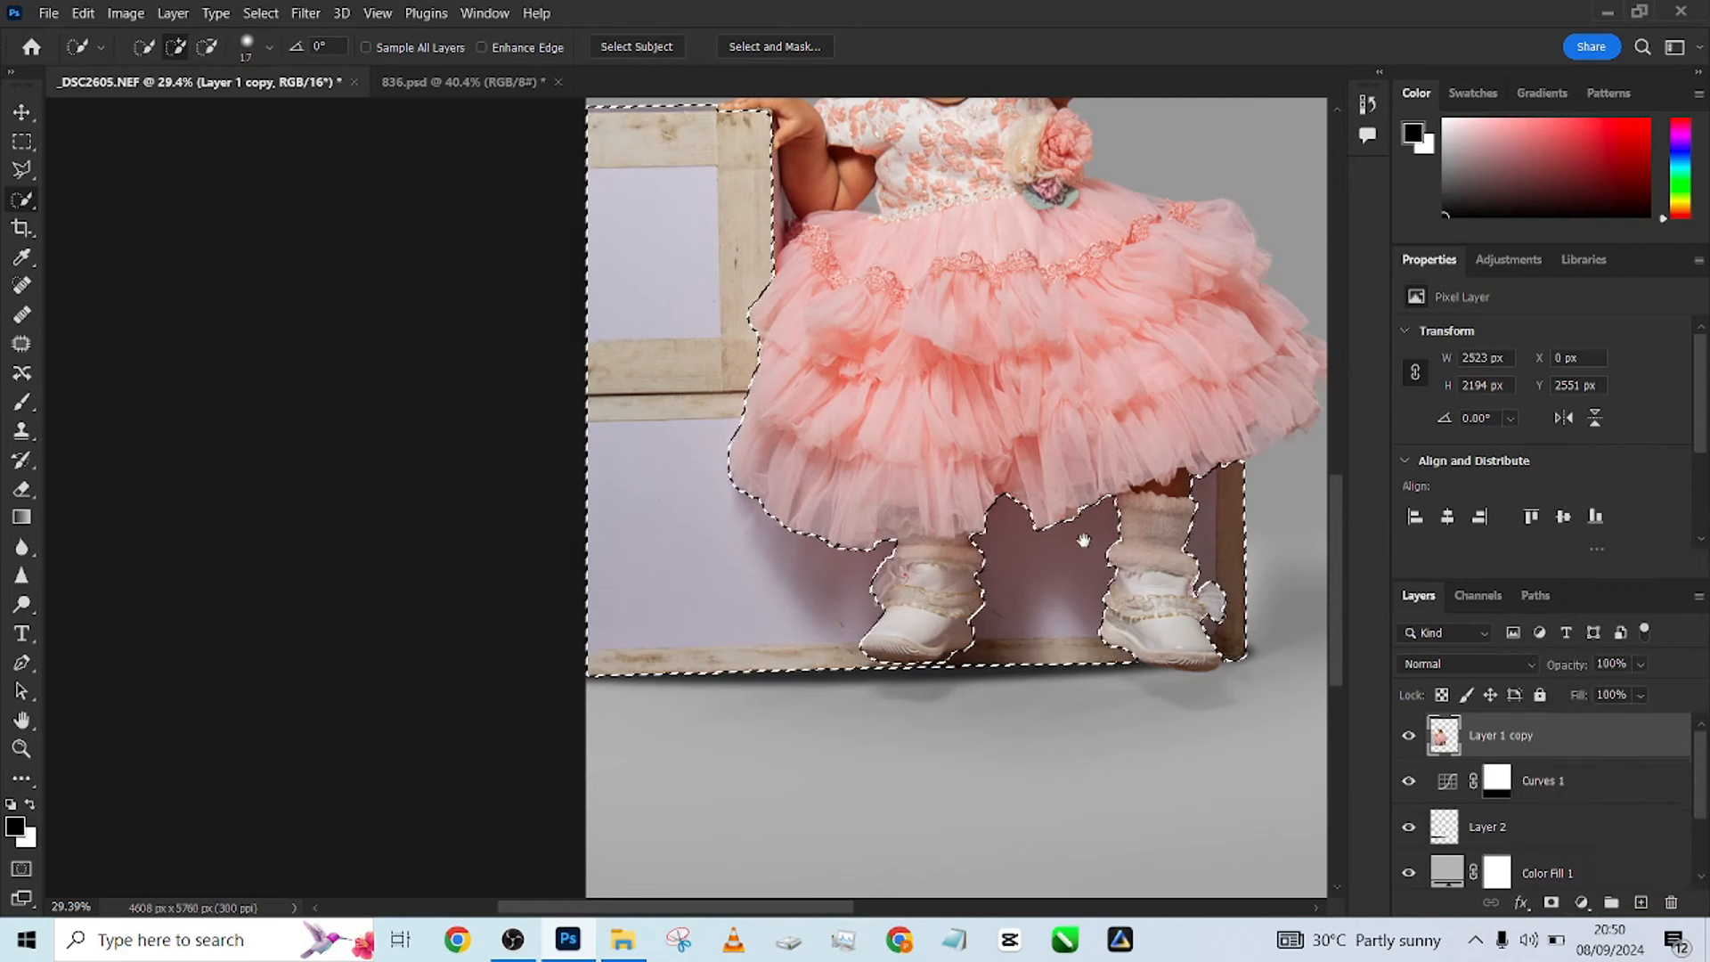
{"action": "left_click_drag", "start_coordinate": [1084, 542], "coordinate": [1082, 663]}
{"action": "scroll", "coordinate": [1084, 661], "scroll_direction": "down", "scroll_amount": 2}
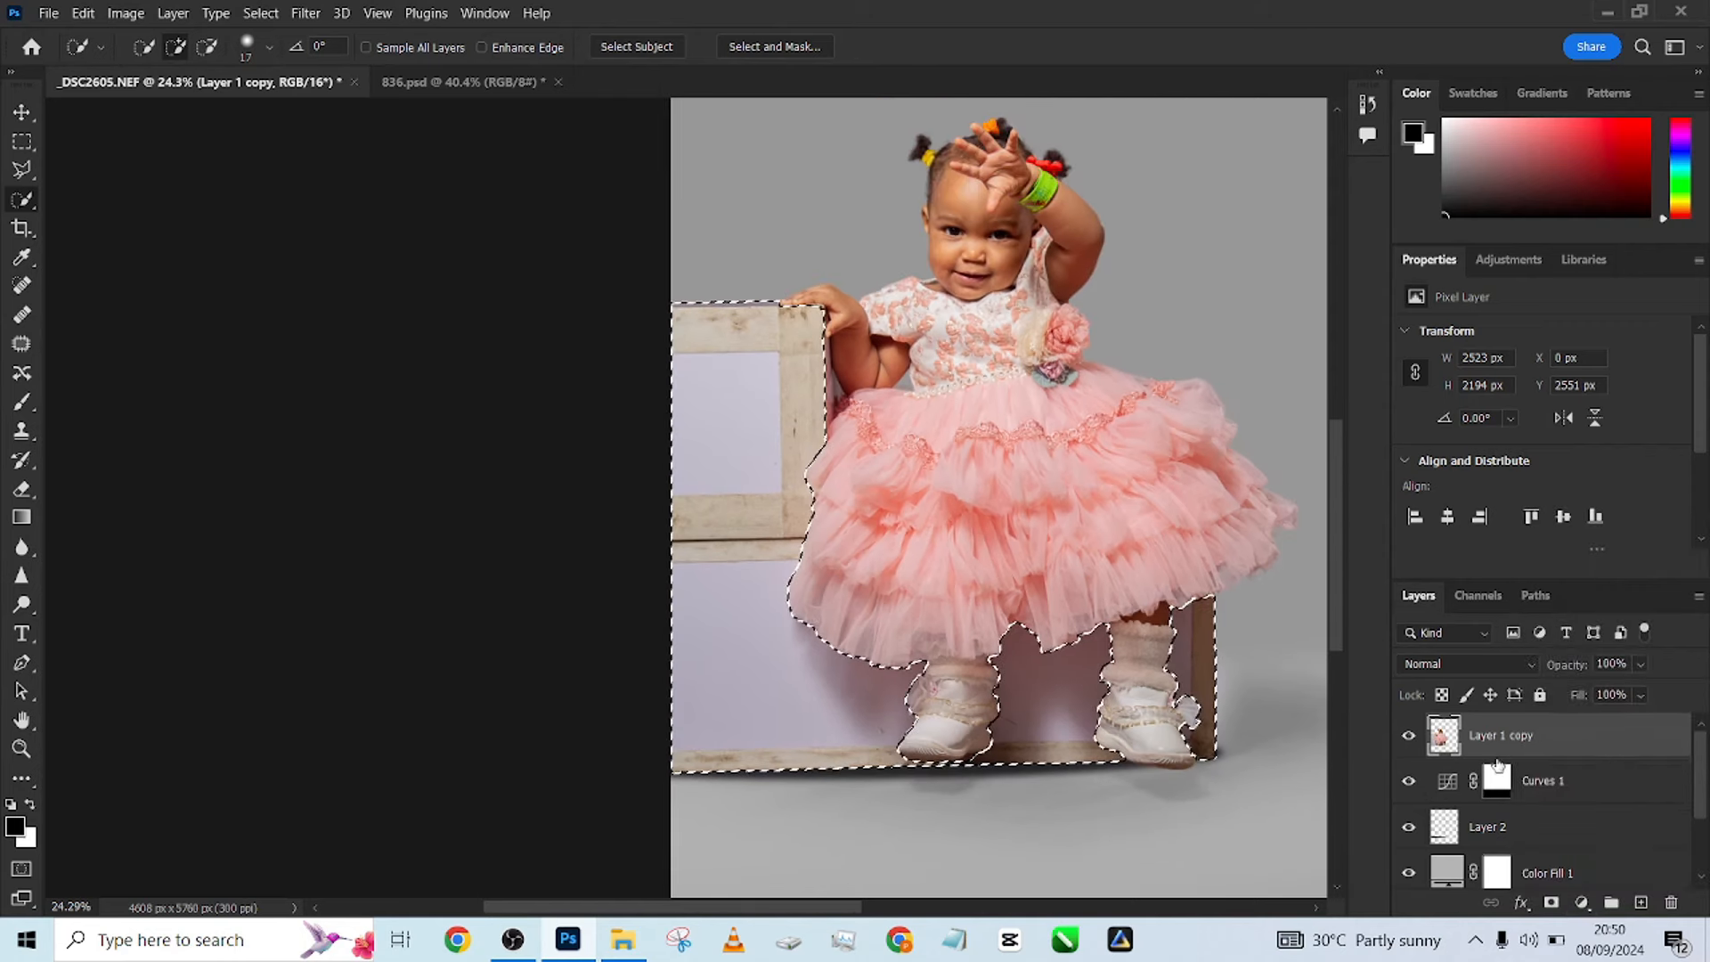
Add a Black & White adjustment layer above the cutout, masked to the selected boards.
{"action": "left_click", "coordinate": [1582, 903]}
{"action": "left_click", "coordinate": [1595, 727]}
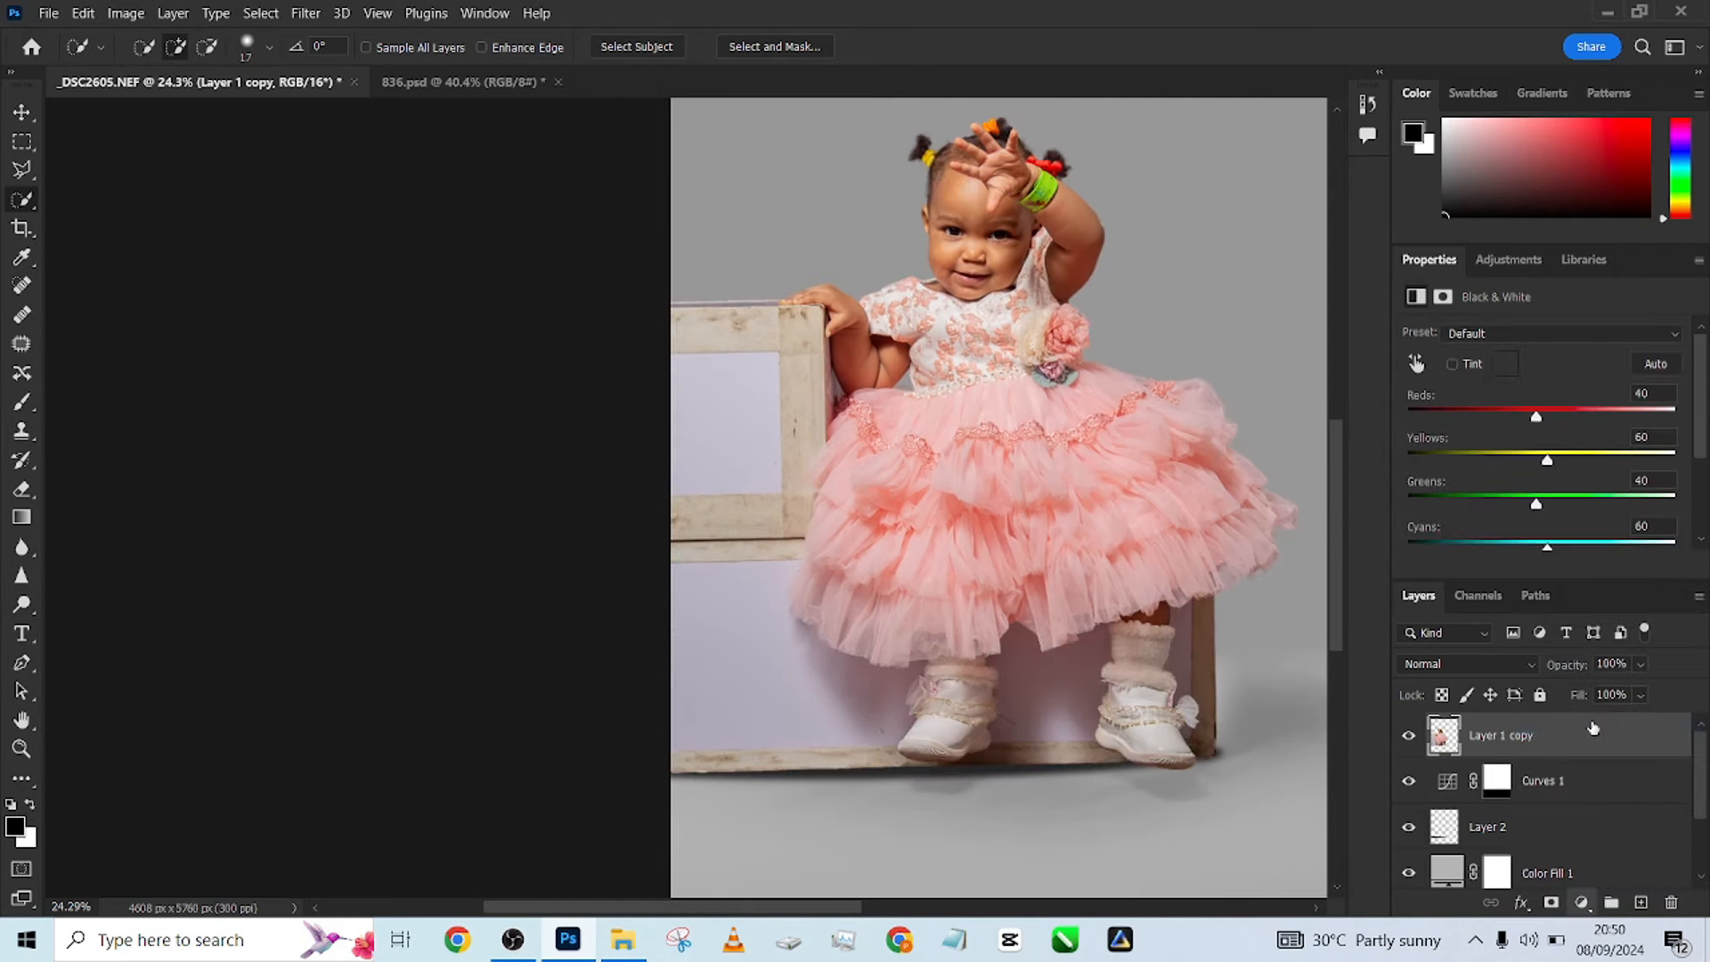
{"action": "scroll", "coordinate": [1051, 496], "scroll_direction": "down", "scroll_amount": 3}
{"action": "scroll", "coordinate": [1051, 496], "scroll_direction": "down", "scroll_amount": 1}
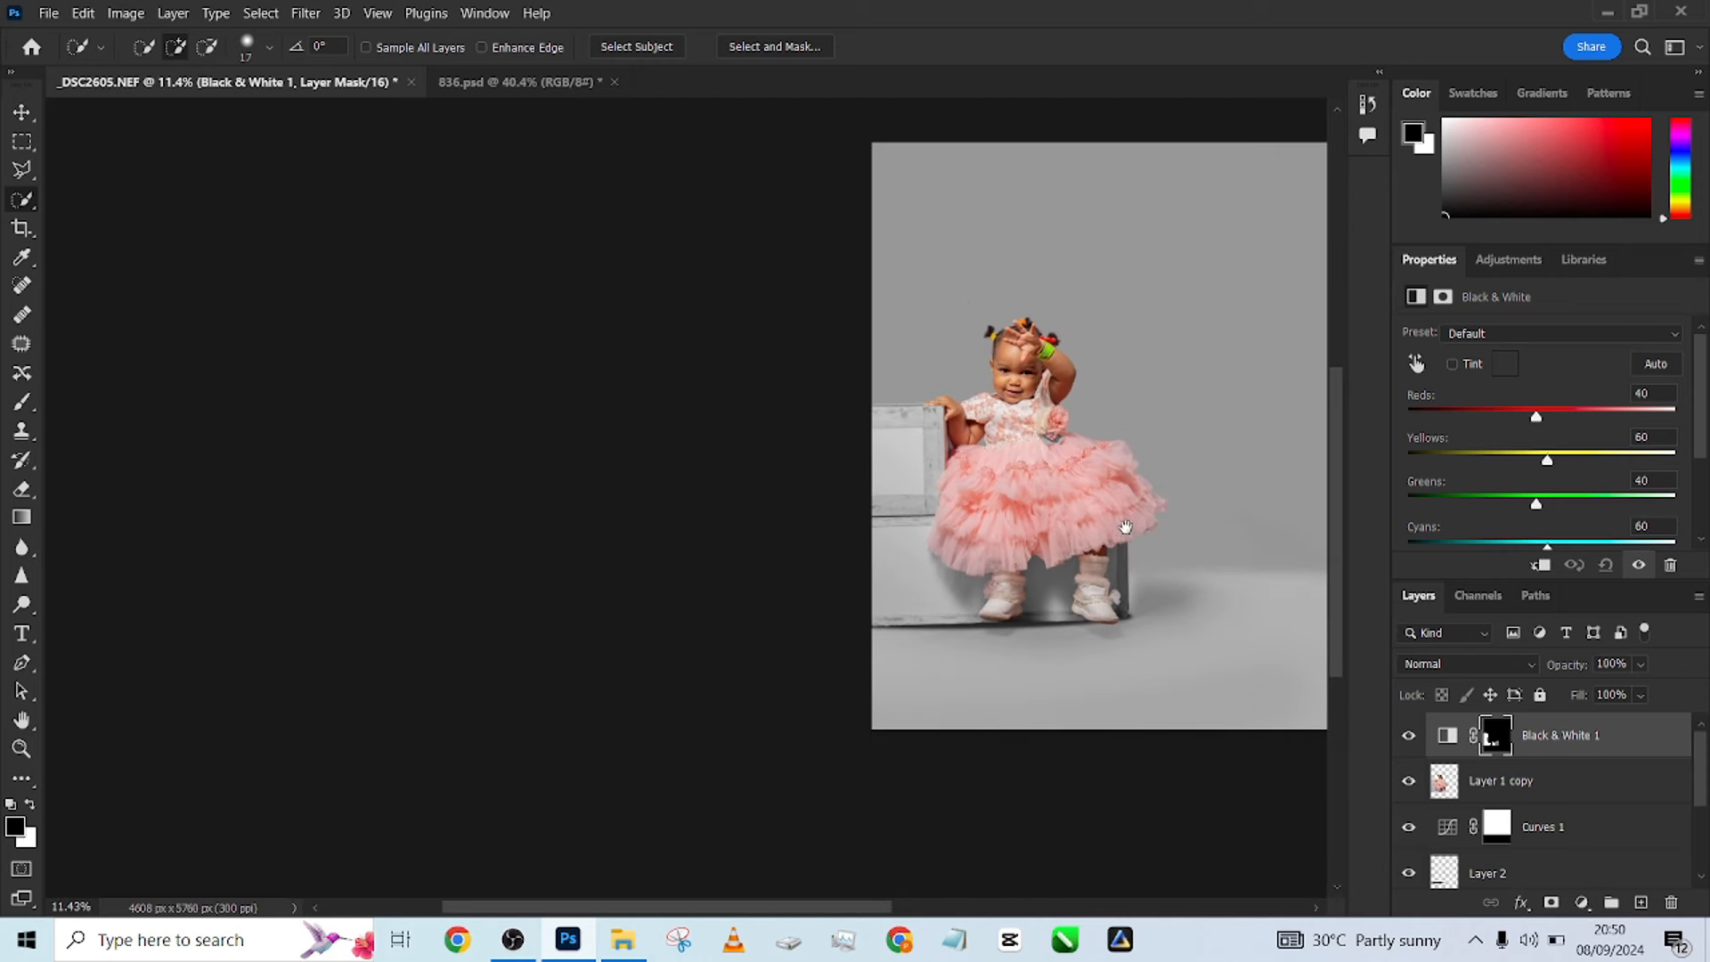
{"action": "left_click_drag", "start_coordinate": [1087, 515], "coordinate": [875, 515]}
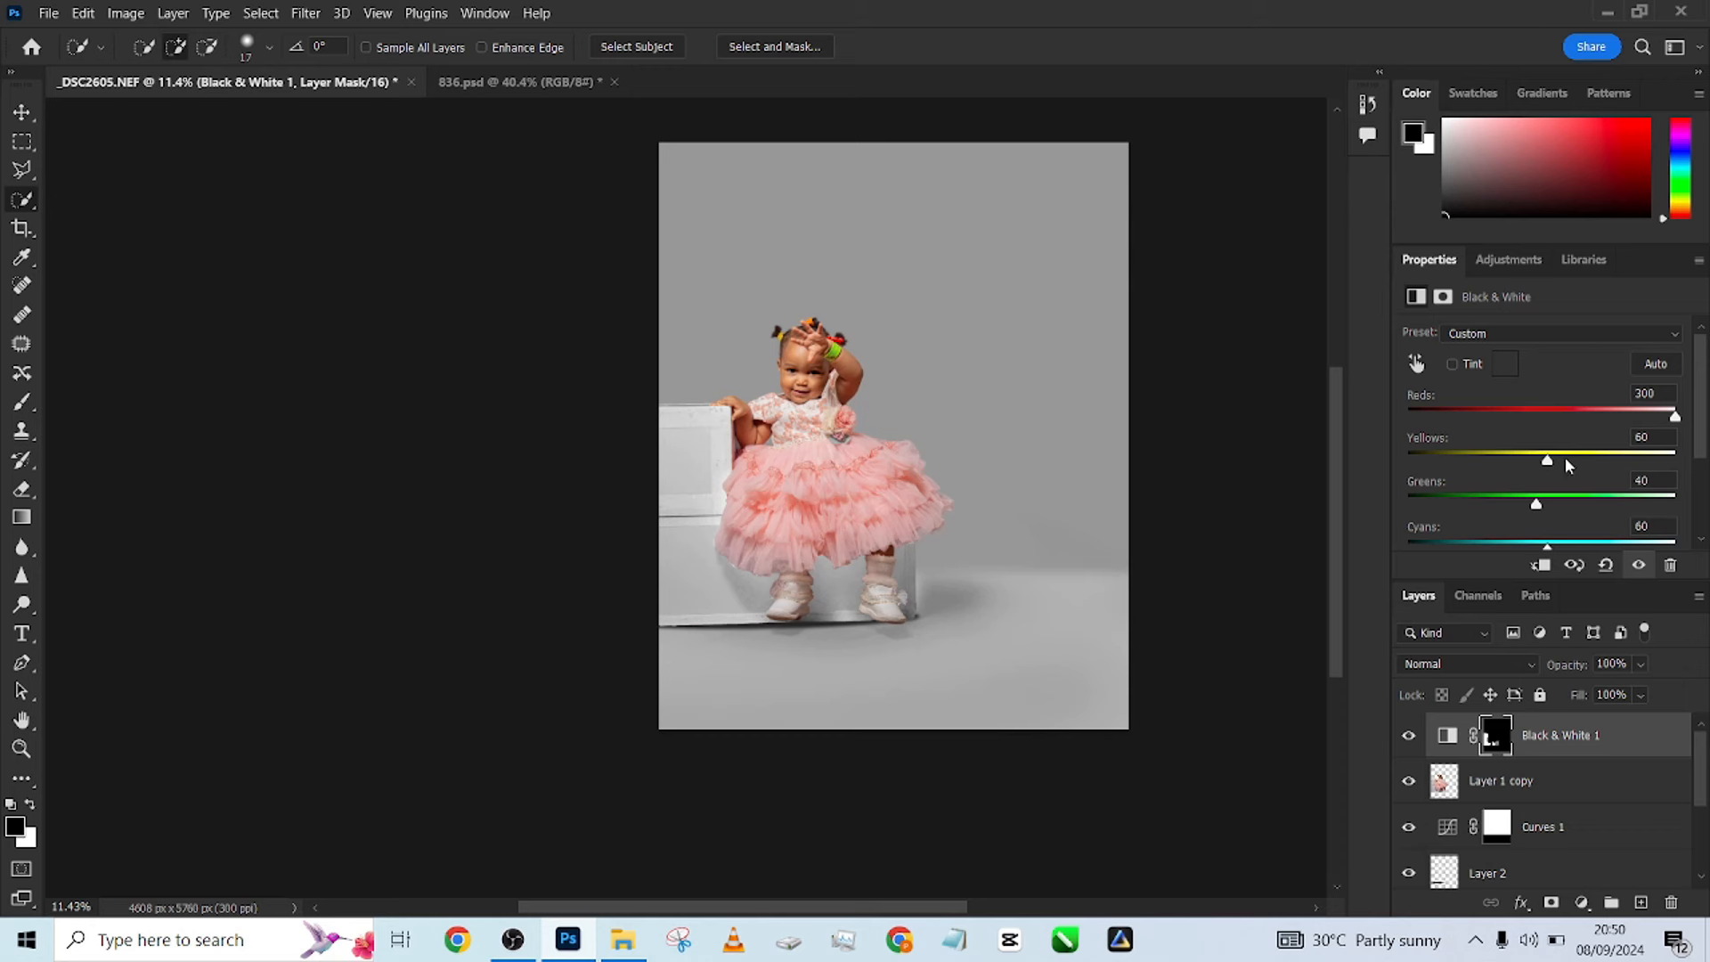
Brighten the boards in the Black & White adjustment with Reds 300, Yellows 23, Greens 44 and Blues 54.
{"action": "left_click_drag", "start_coordinate": [1547, 459], "coordinate": [1545, 538]}
{"action": "scroll", "coordinate": [1550, 486], "scroll_direction": "down", "scroll_amount": 1}
{"action": "scroll", "coordinate": [1554, 499], "scroll_direction": "down", "scroll_amount": 1}
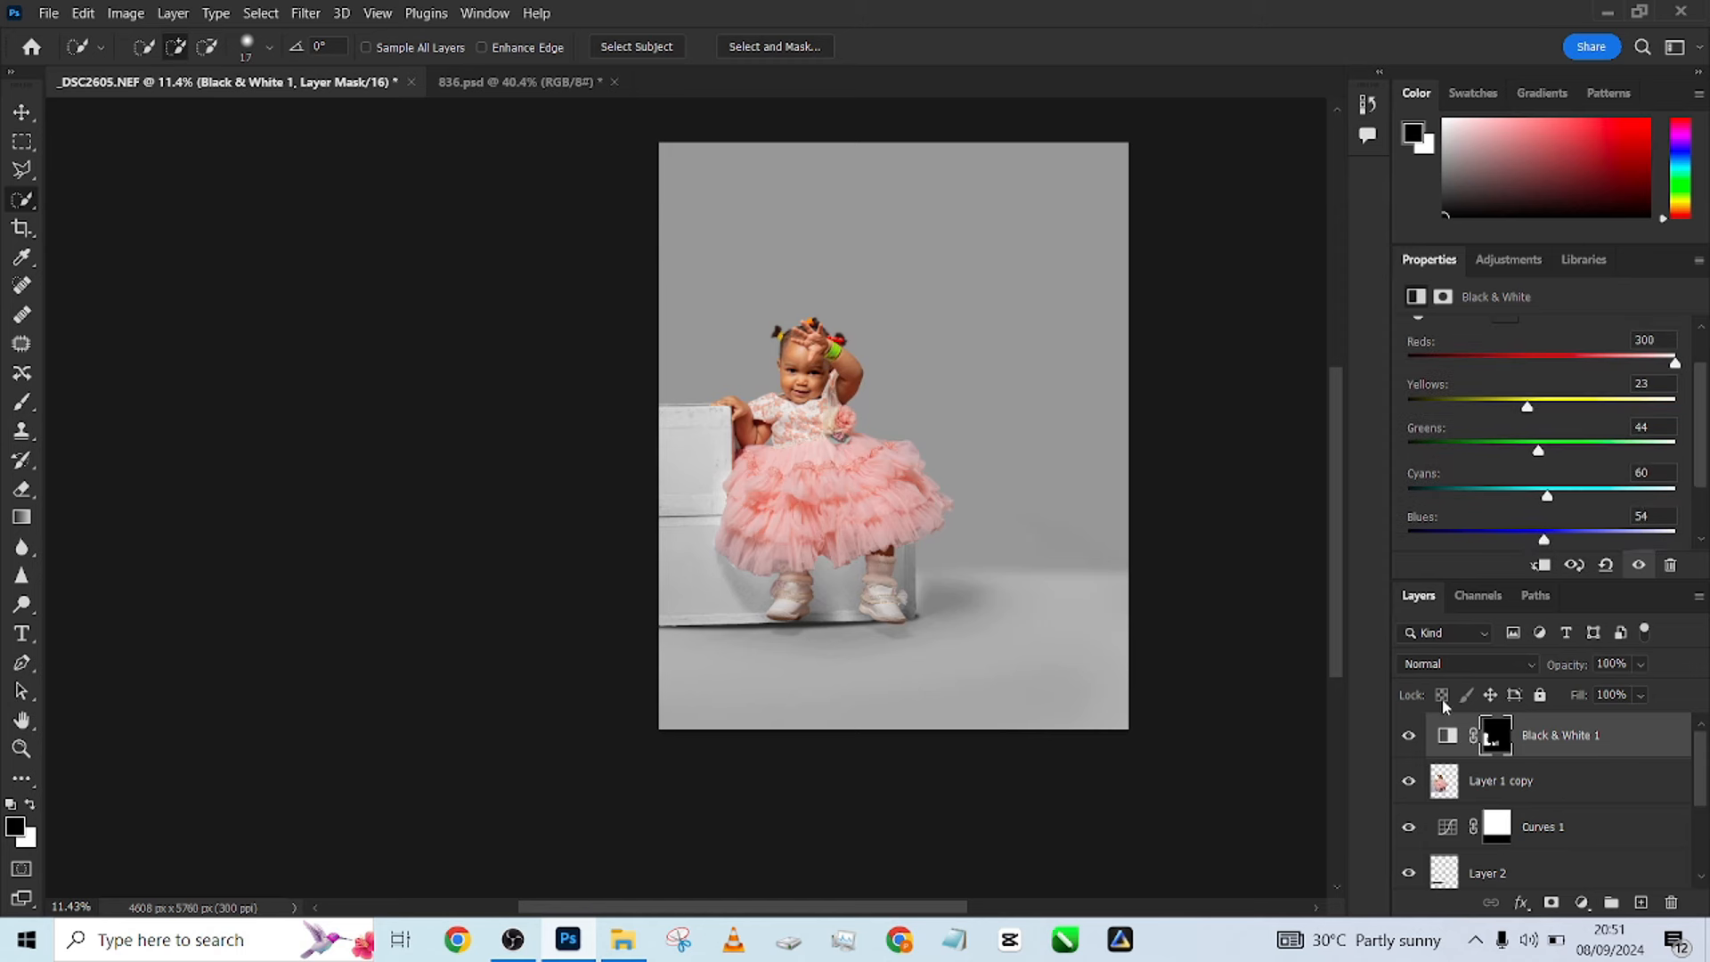
{"action": "key", "text": "Return"}
Retouch the dark marks on the upper board near the girl's hand with the Clone Stamp on Layer 1 copy.
{"action": "key", "text": "alt+bracketleft"}
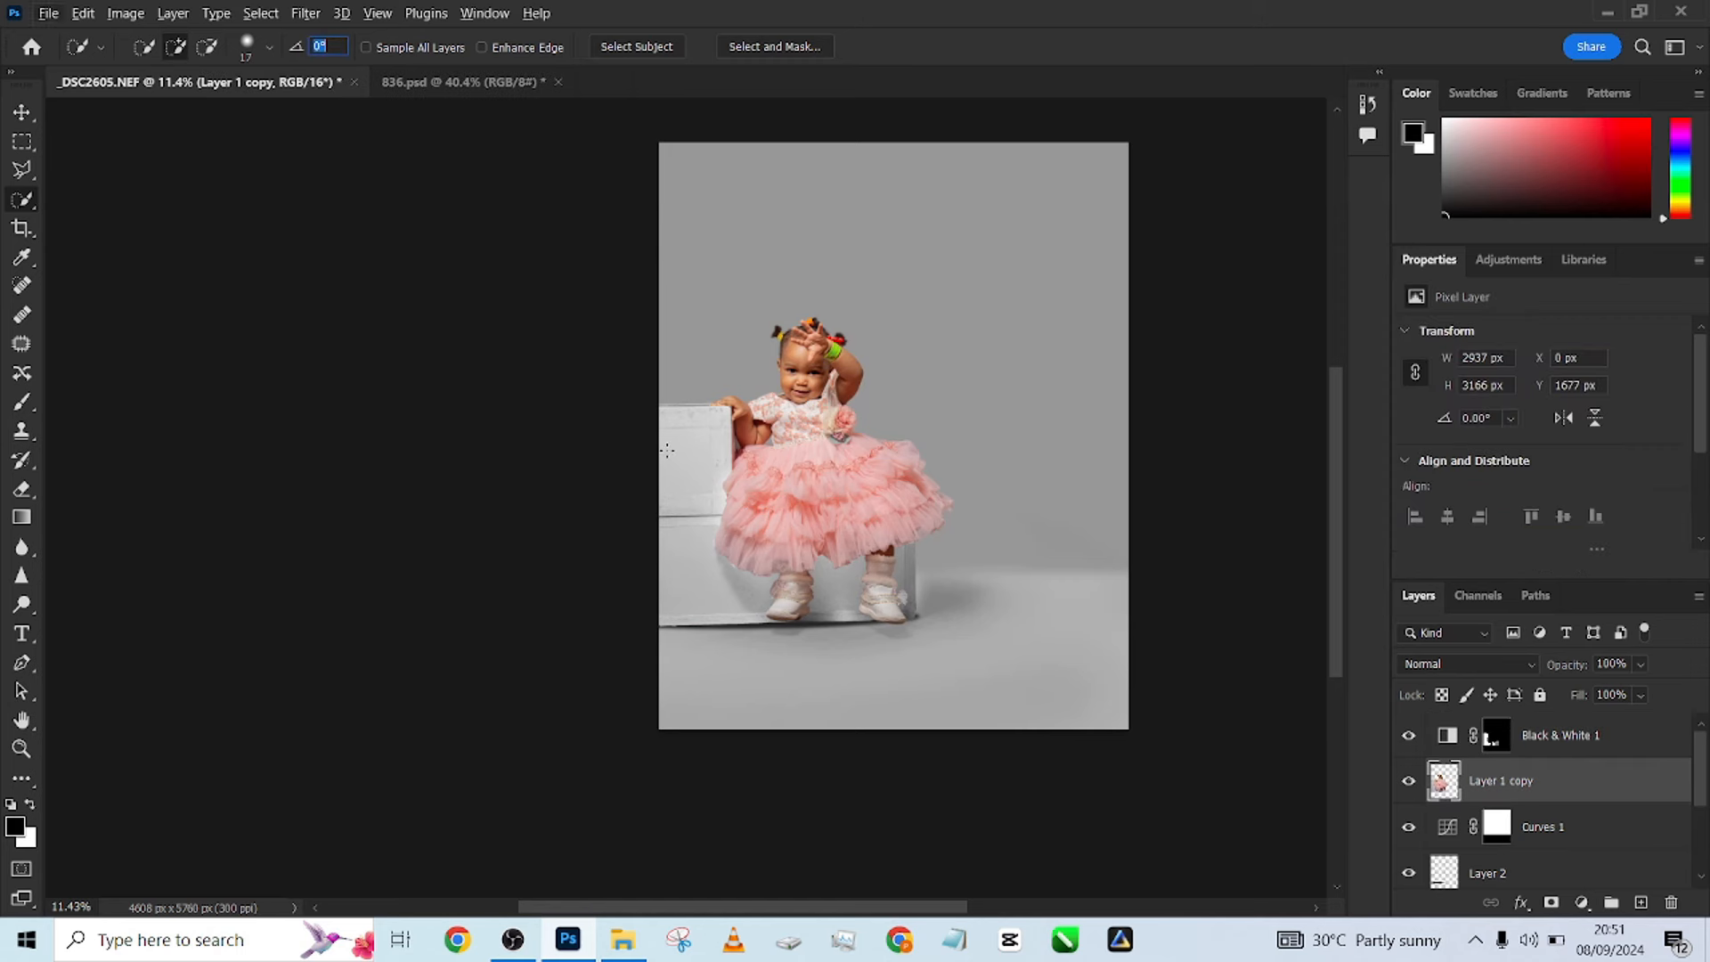
{"action": "scroll", "coordinate": [726, 483], "scroll_direction": "up", "scroll_amount": 6}
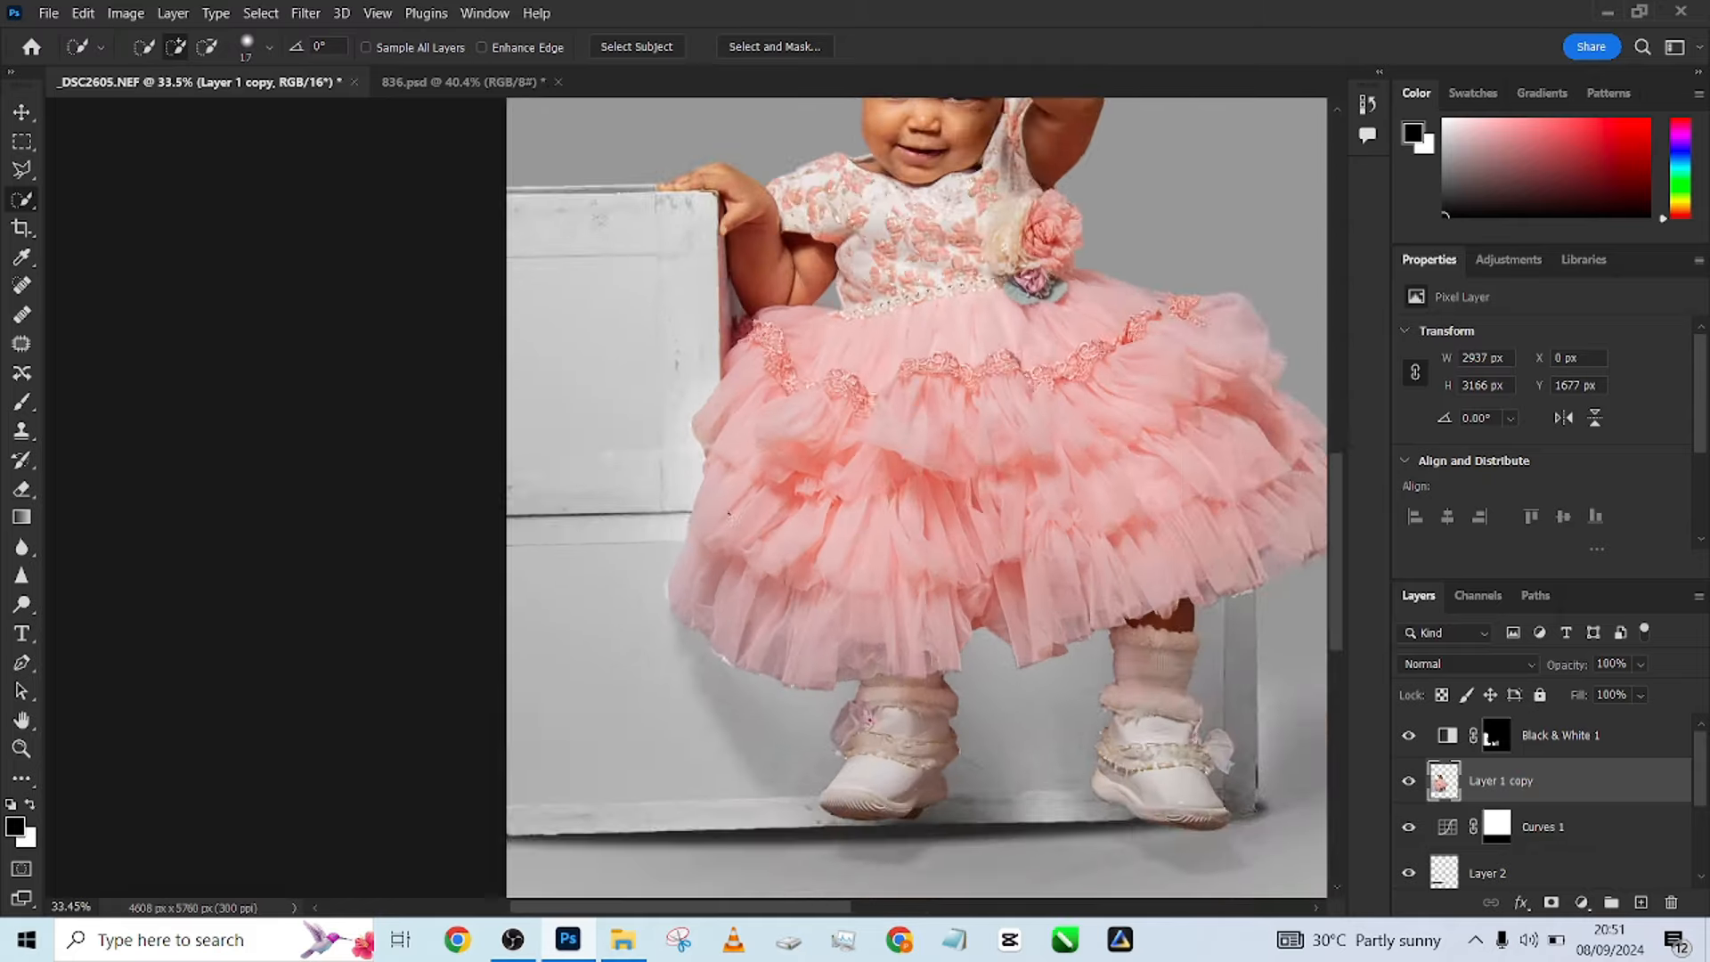
{"action": "left_click_drag", "start_coordinate": [726, 483], "coordinate": [952, 684]}
{"action": "scroll", "coordinate": [833, 386], "scroll_direction": "up", "scroll_amount": 4}
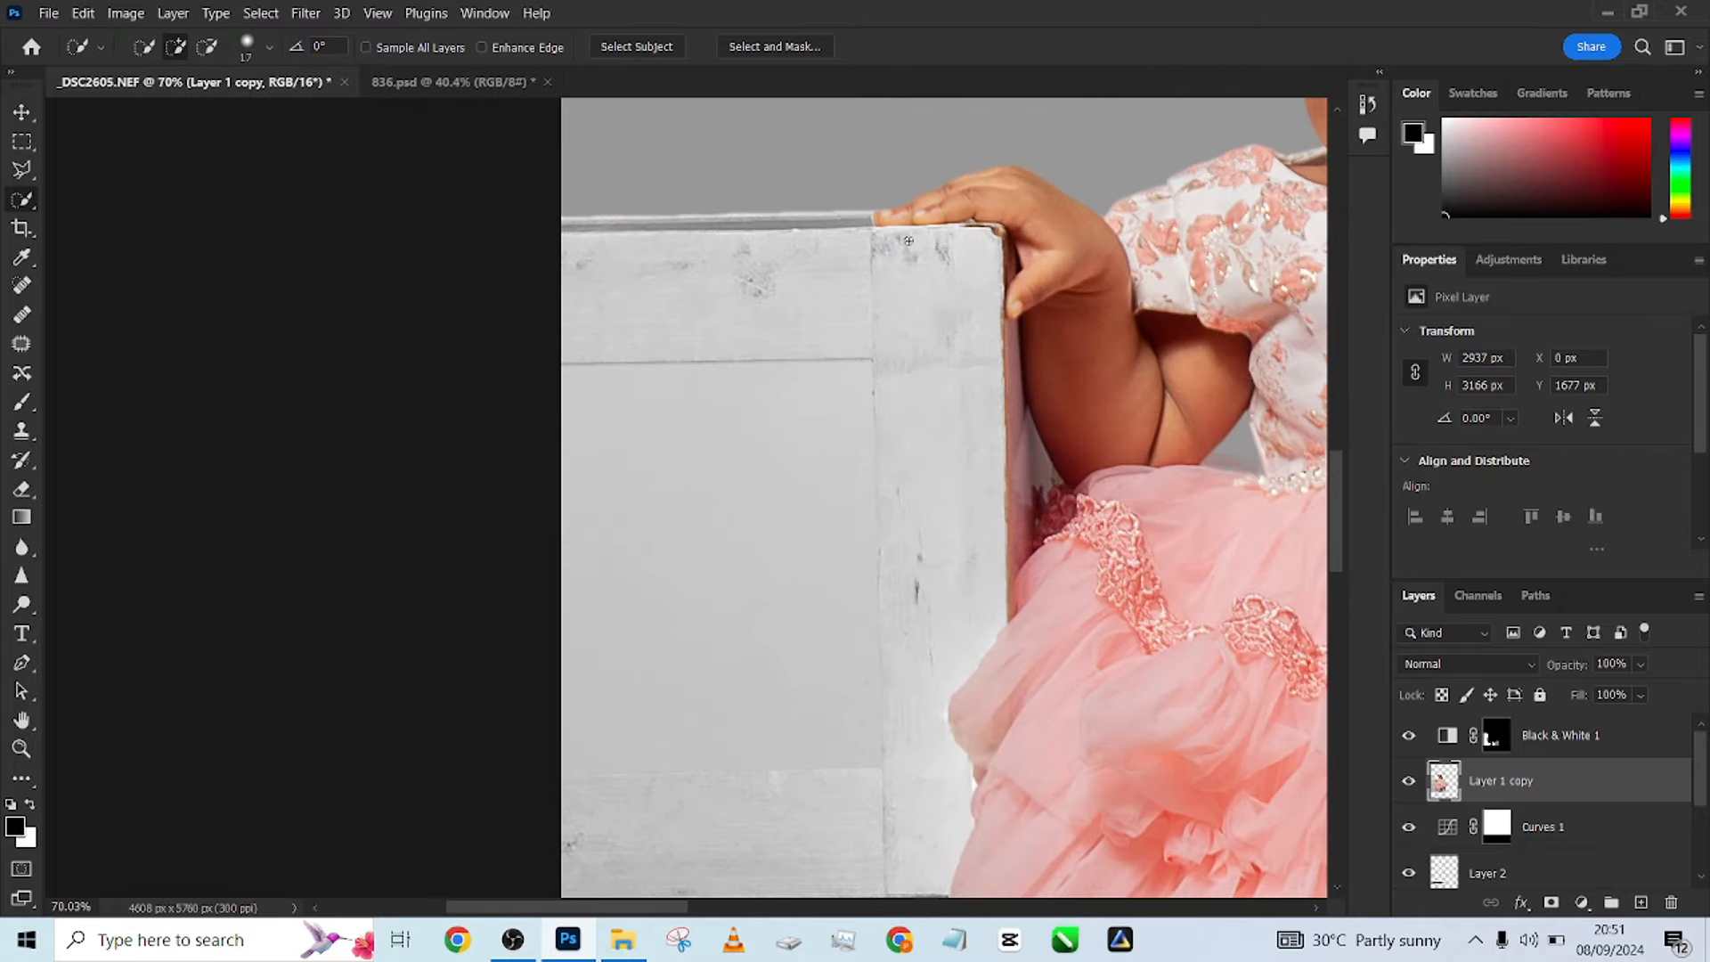
{"action": "key", "text": "s"}
{"action": "mouse_move", "coordinate": [920, 309]}
{"action": "left_mouse_down"}
{"action": "mouse_move", "coordinate": [611, 349]}
{"action": "mouse_move", "coordinate": [907, 526]}
{"action": "left_mouse_up"}
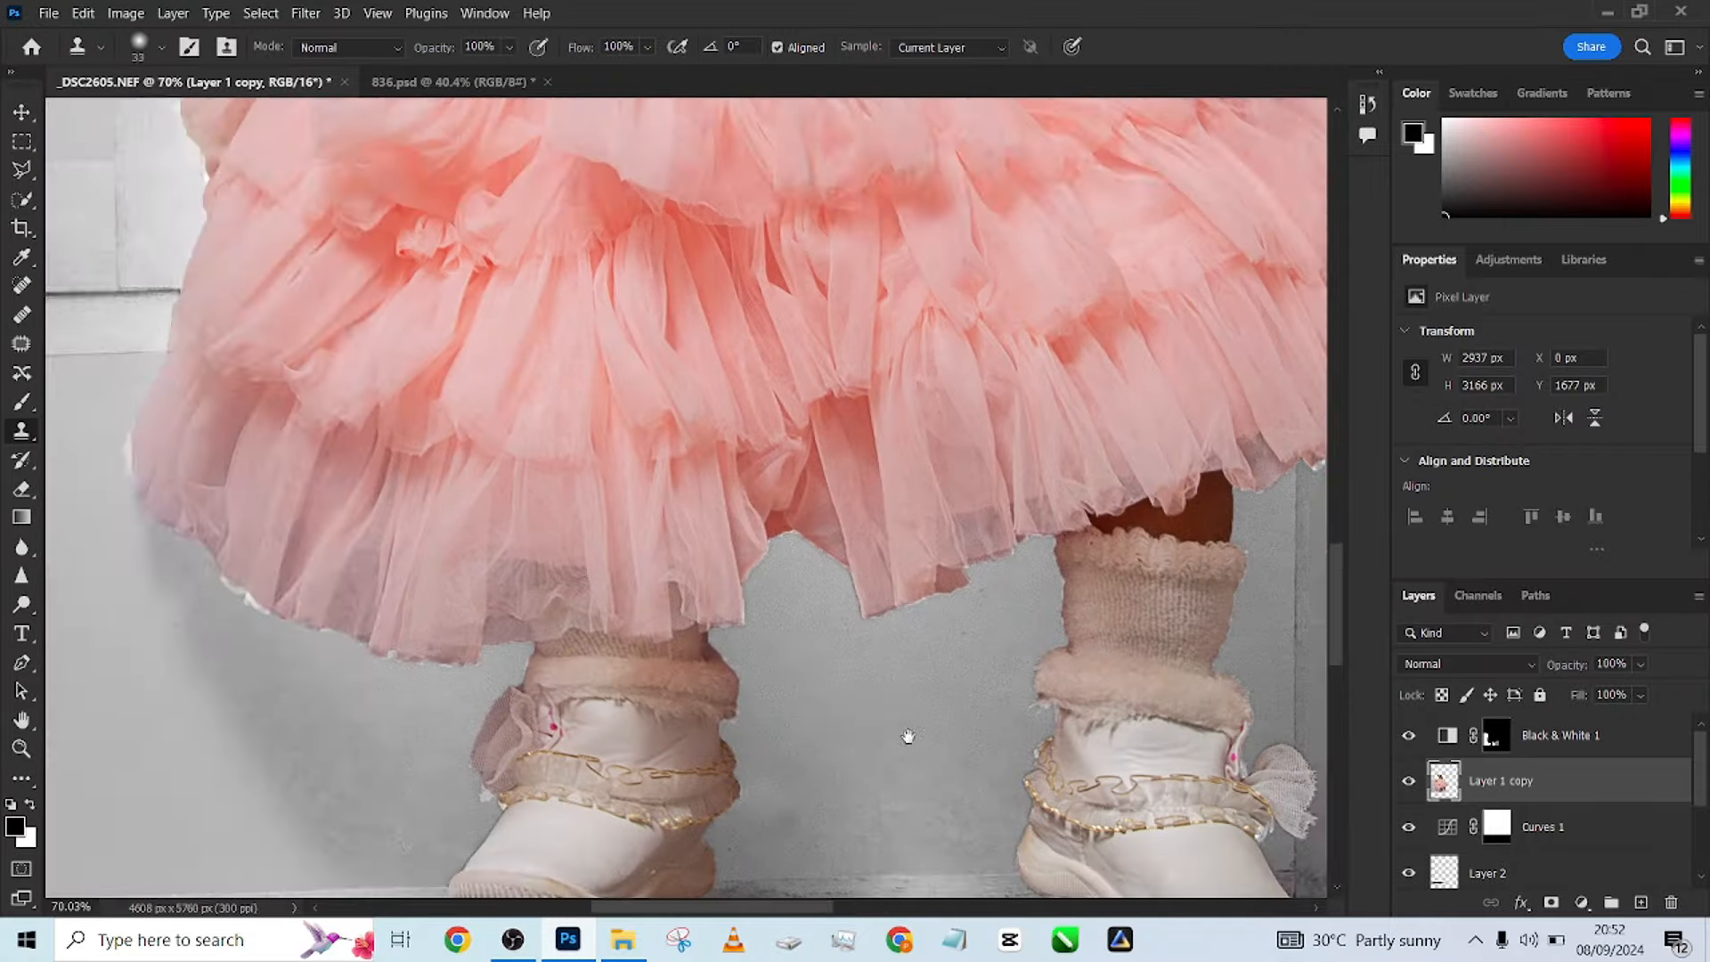
Make the Black & White 1 layer mask active with the Brush tool and check the whole image.
{"action": "left_click", "coordinate": [1496, 735]}
{"action": "scroll", "coordinate": [971, 478], "scroll_direction": "down", "scroll_amount": 5}
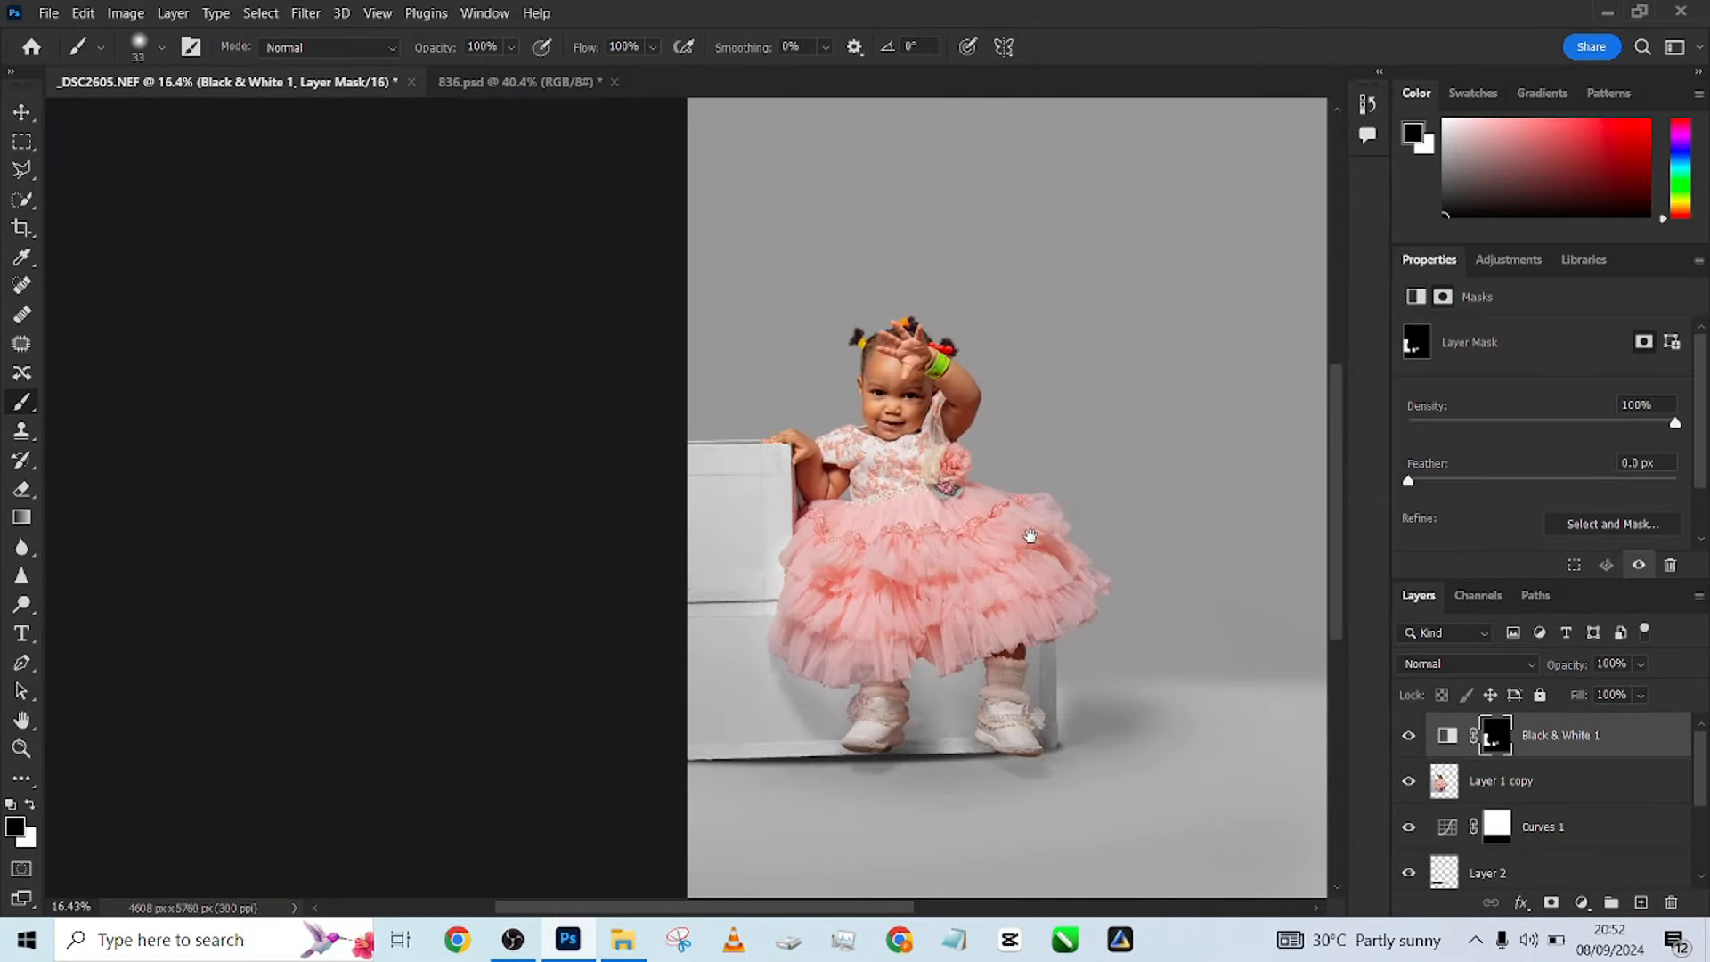
{"action": "scroll", "coordinate": [891, 540], "scroll_direction": "down", "scroll_amount": 2}
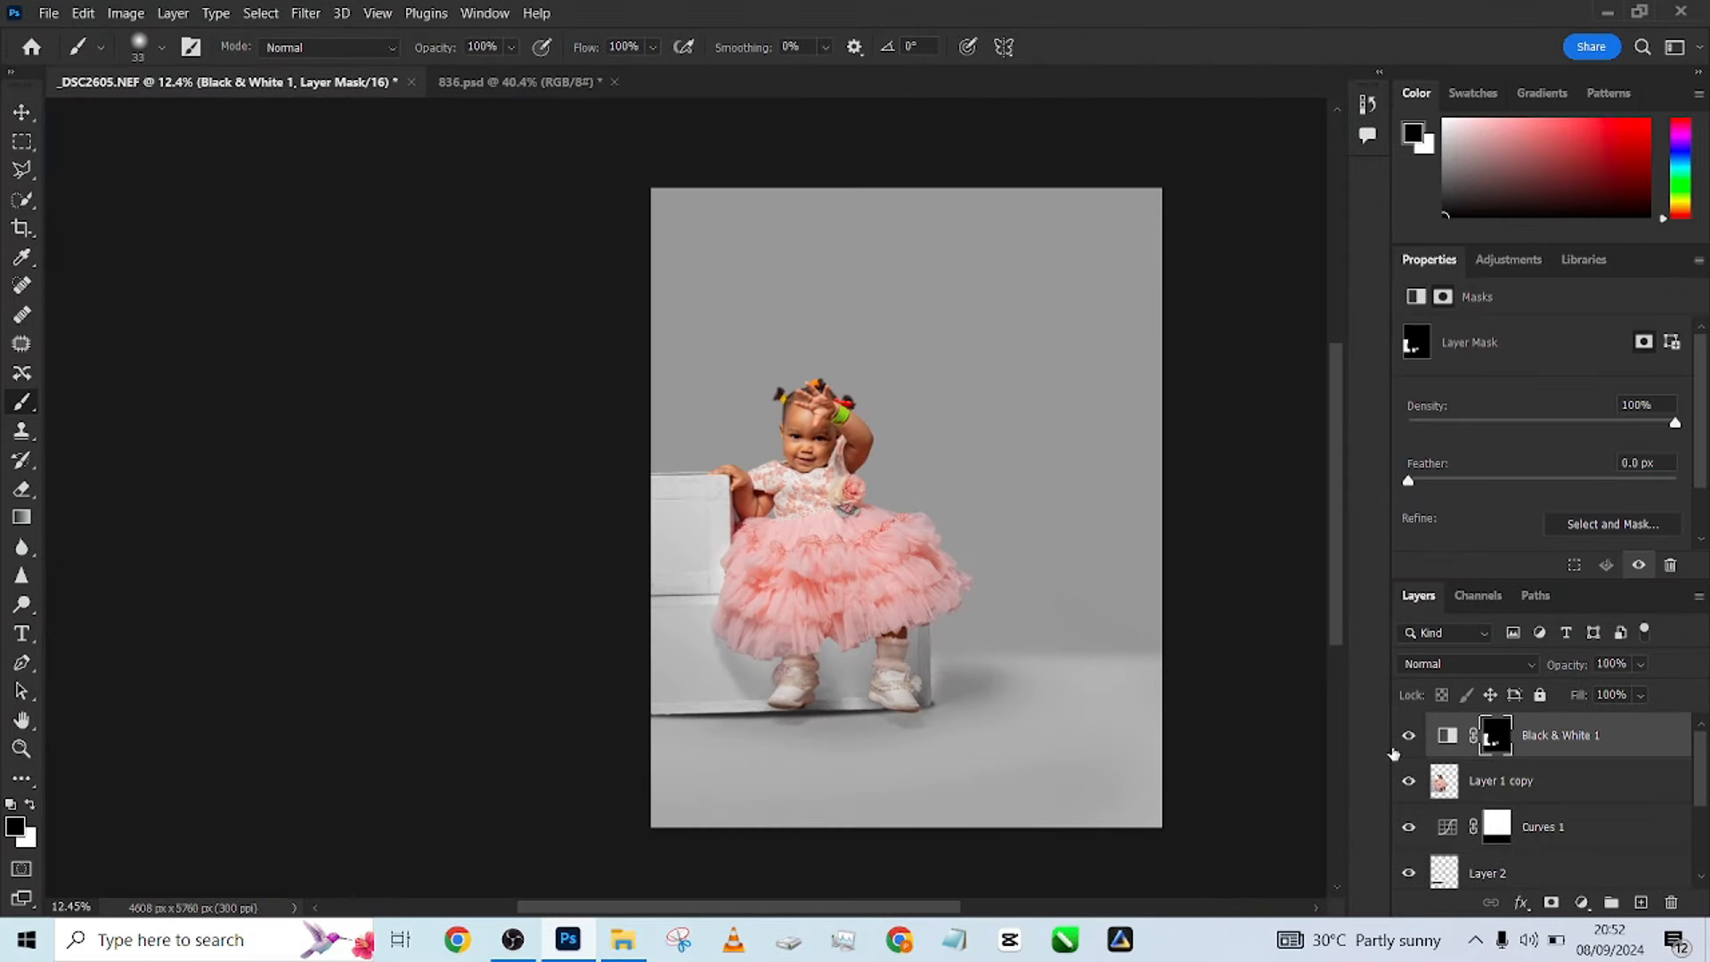
Compare the image with and without the Black & White 1 adjustment, and compare the edit with the original Background layer.
{"action": "left_click", "coordinate": [1407, 737]}
{"action": "left_click", "coordinate": [1404, 743]}
{"action": "left_click", "coordinate": [1404, 743]}
{"action": "left_click", "coordinate": [1404, 743]}
{"action": "scroll", "coordinate": [1450, 813], "scroll_direction": "down", "scroll_amount": 3}
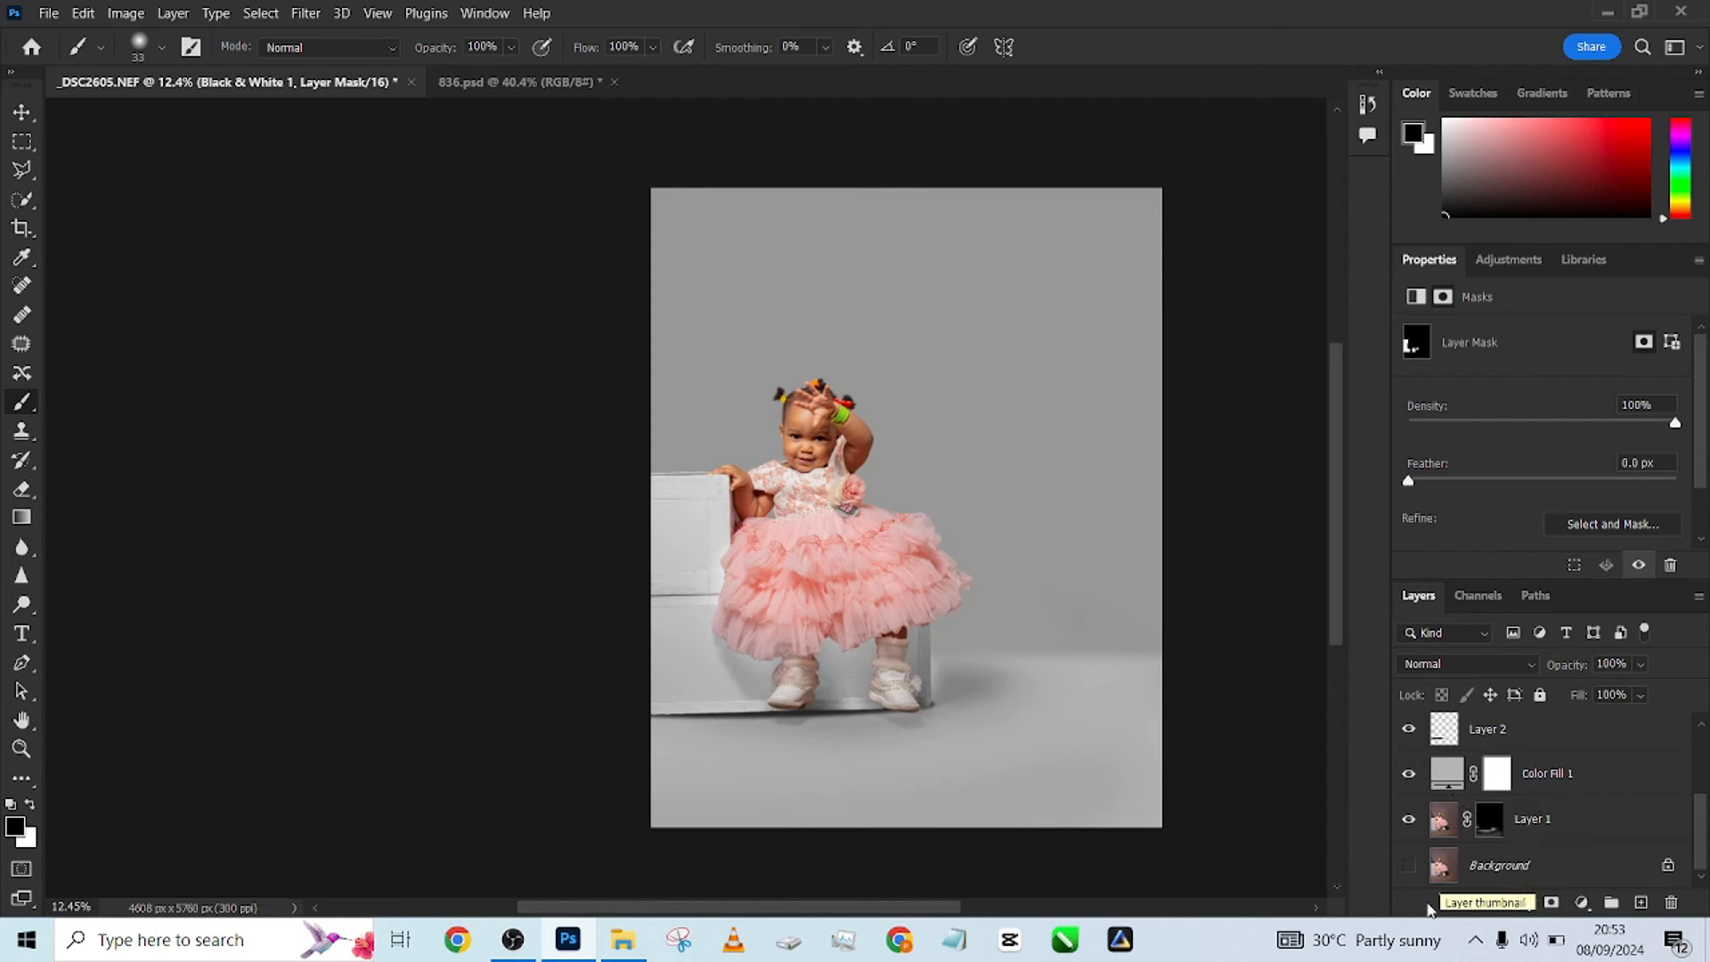
{"action": "left_click", "coordinate": [1410, 875], "text": "alt"}
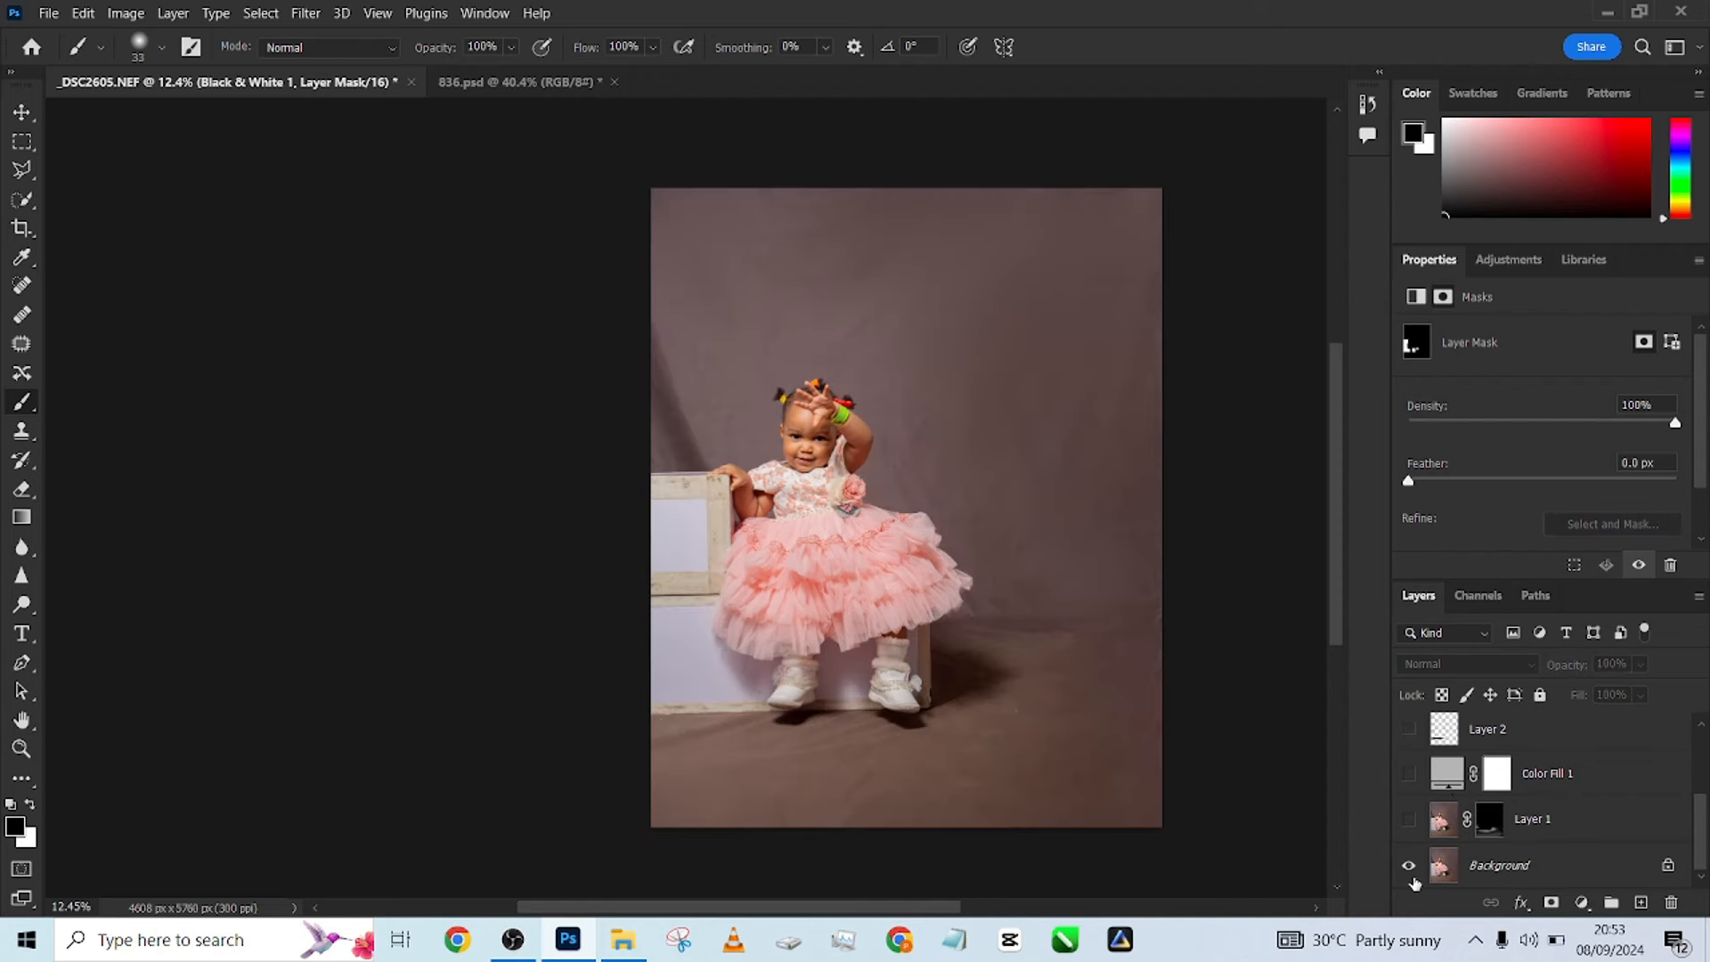
{"action": "left_click", "coordinate": [1412, 878], "text": "alt"}
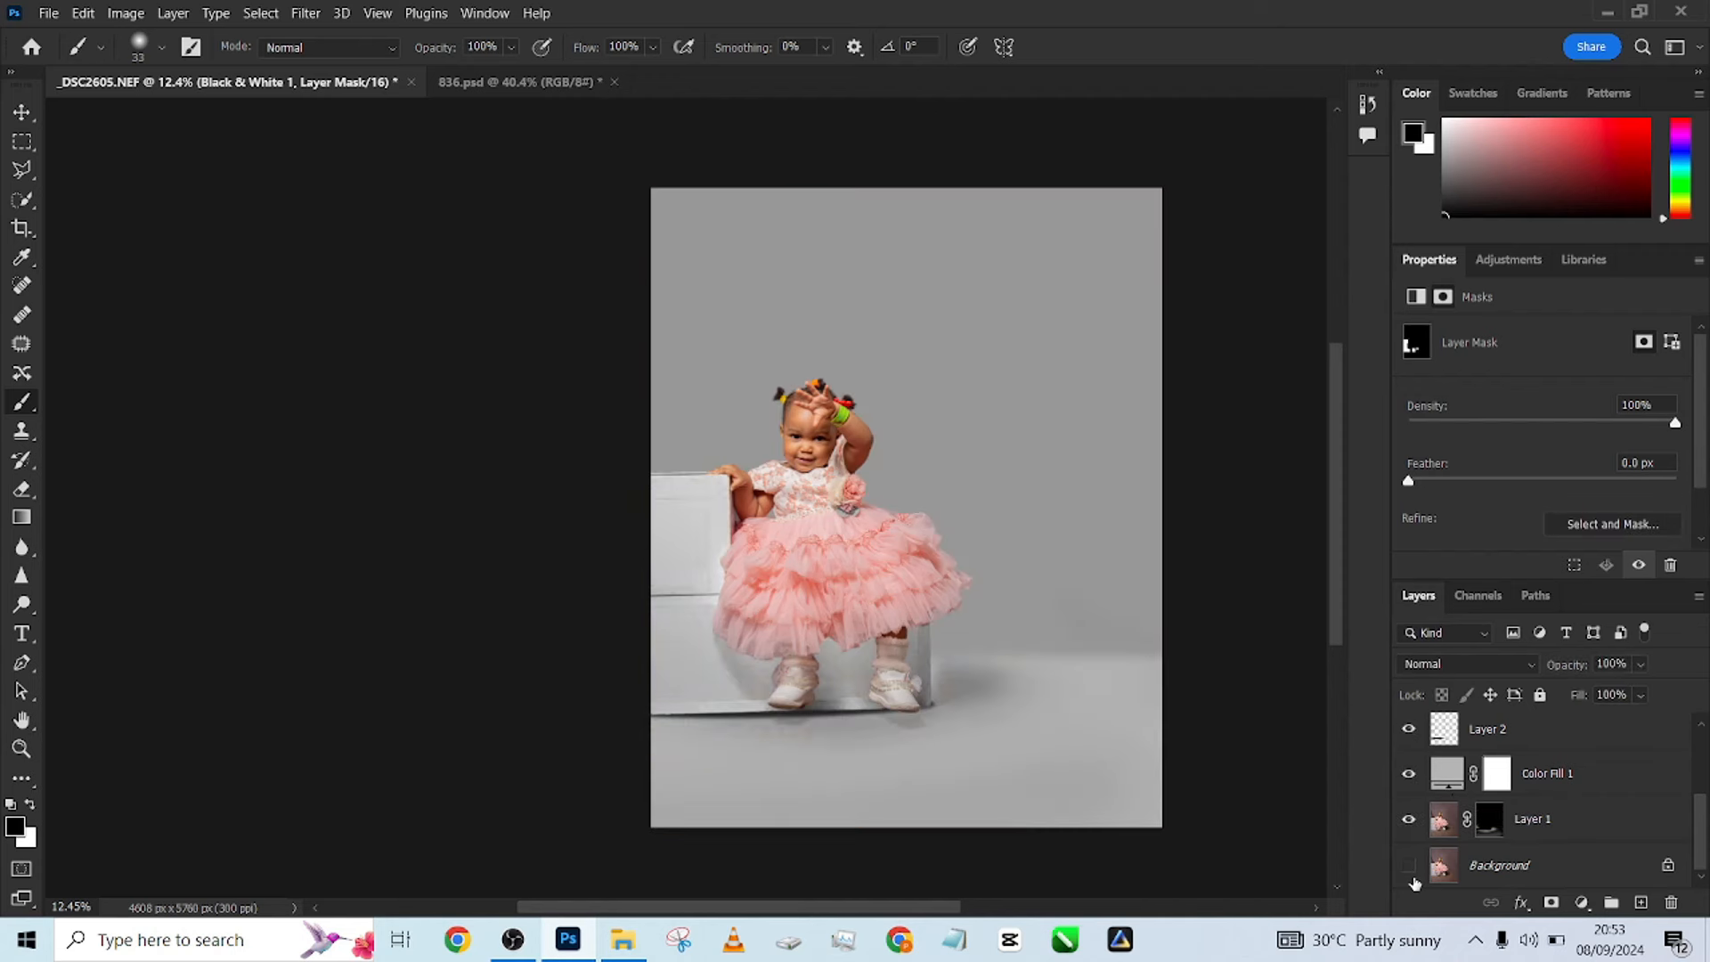
{"action": "left_click", "coordinate": [1411, 875], "text": "alt"}
{"action": "left_click", "coordinate": [1411, 874], "text": "alt"}
Try bright red, pinks sampled from the dress, and a 60% brightness version for the Color Fill 1 backdrop, discarding the changes.
{"action": "double_click", "coordinate": [1437, 778]}
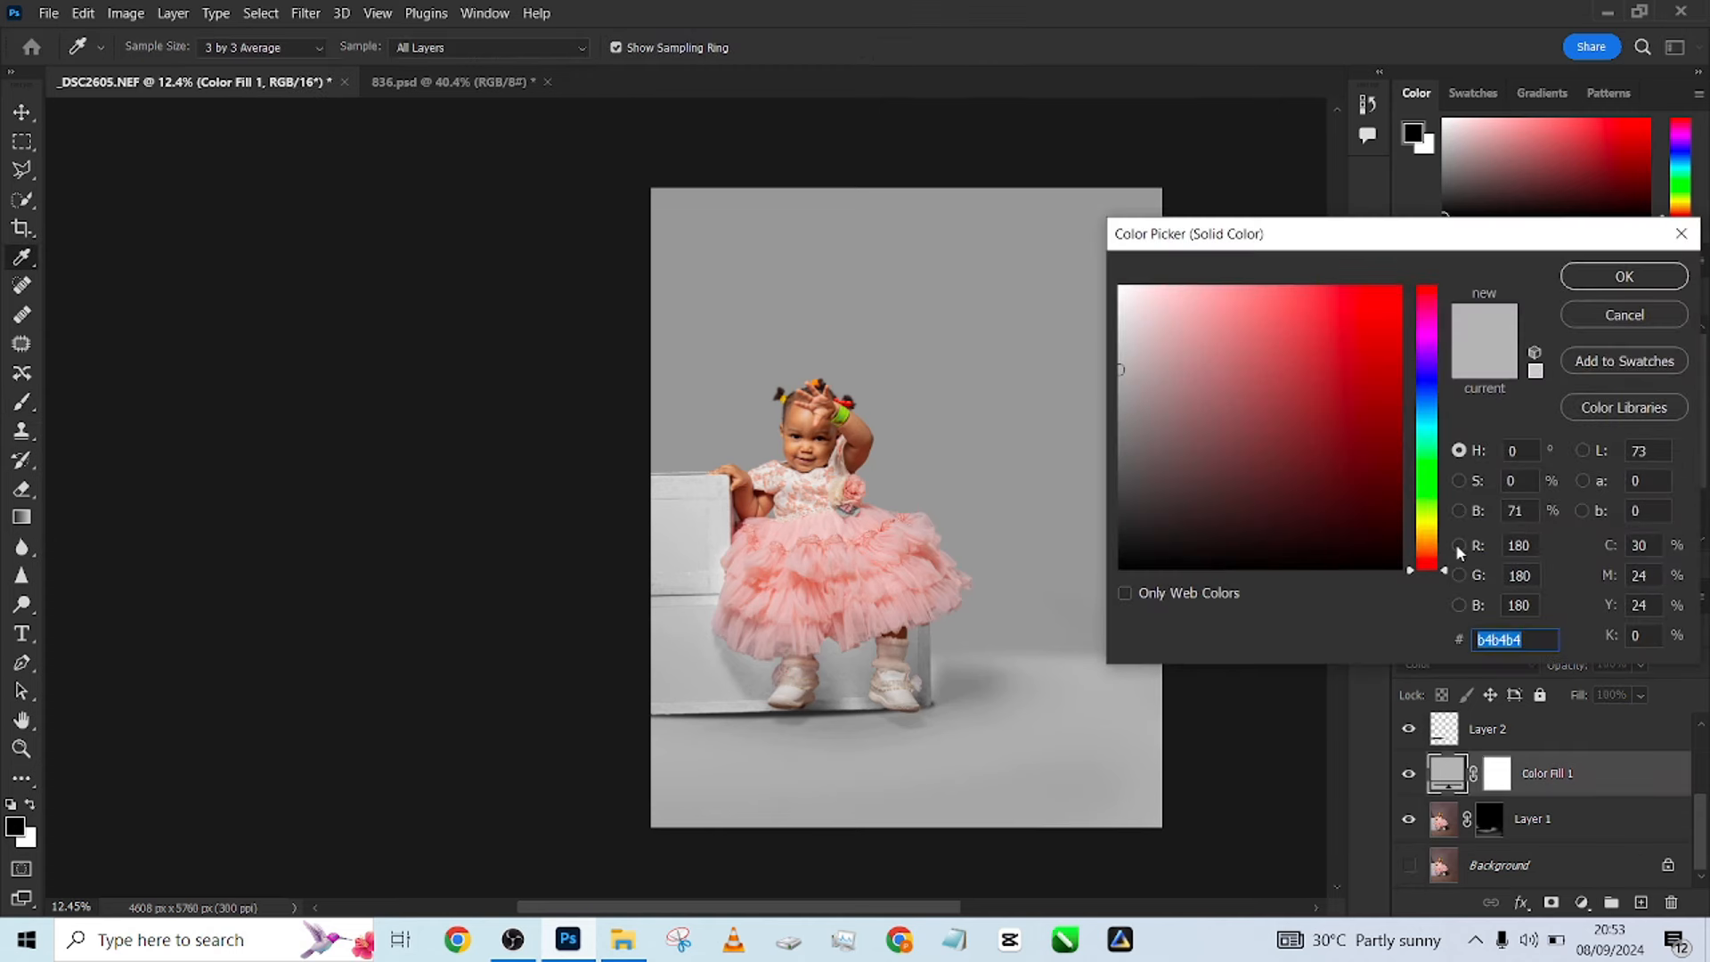
{"action": "left_click", "coordinate": [1374, 307]}
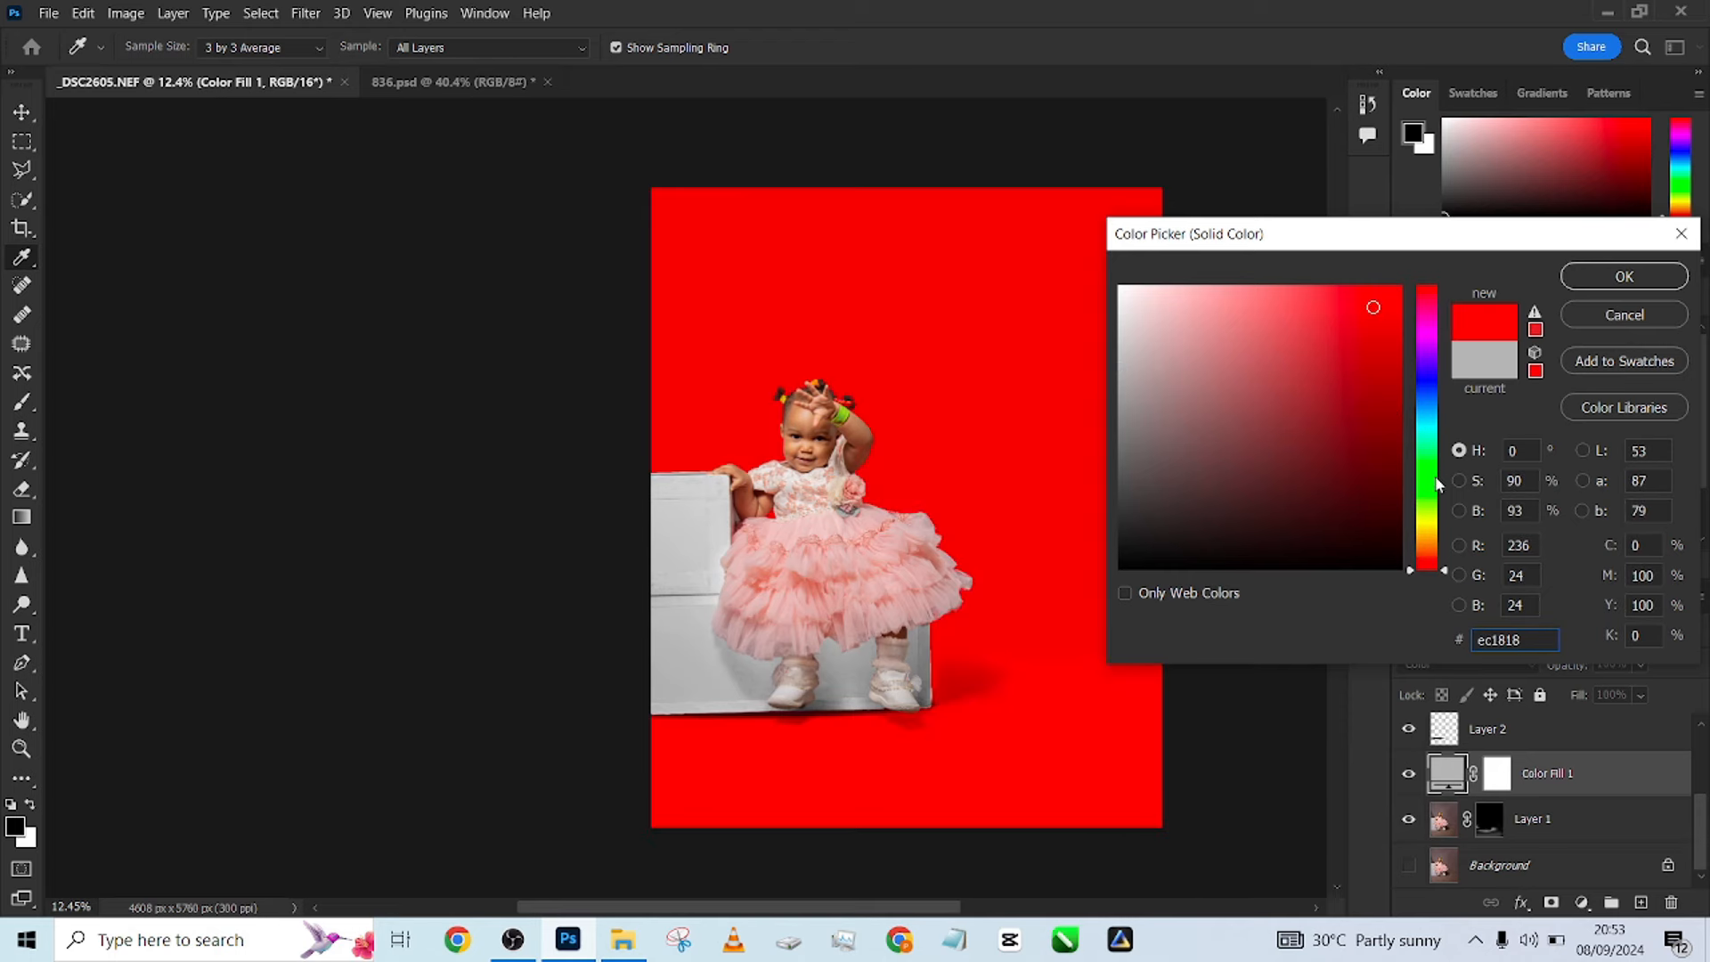
{"action": "left_click_drag", "start_coordinate": [1447, 574], "coordinate": [892, 501]}
{"action": "left_click", "coordinate": [890, 560]}
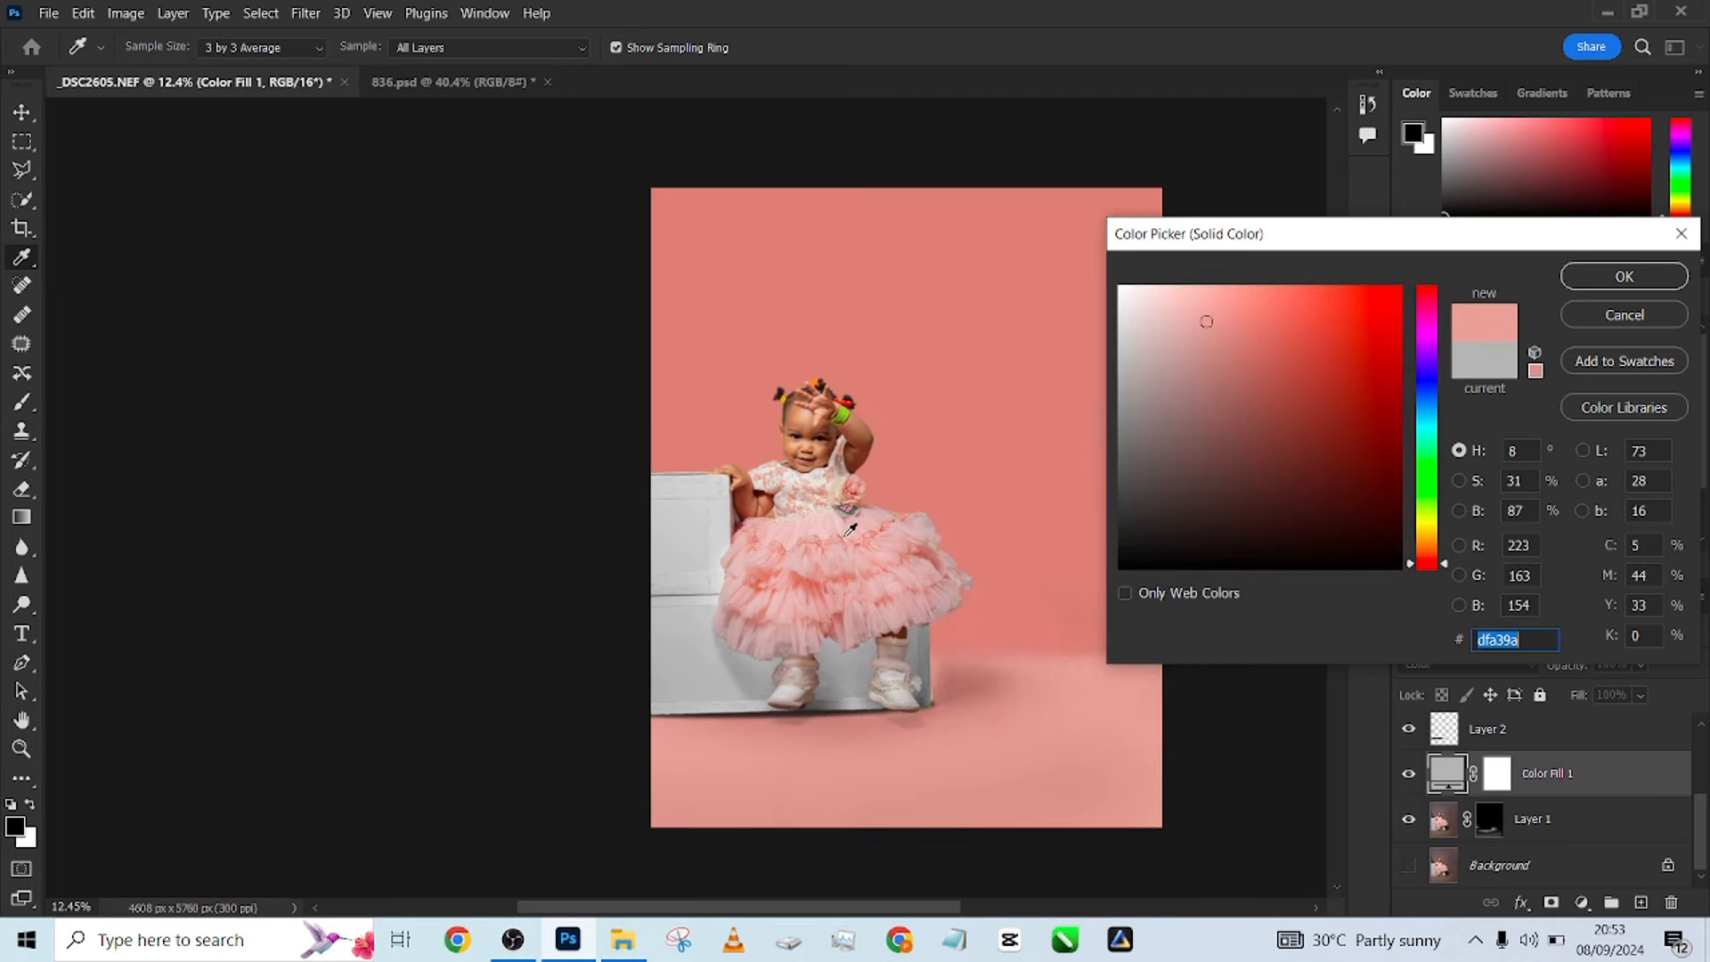
{"action": "left_click", "coordinate": [816, 532]}
{"action": "left_click", "coordinate": [903, 567]}
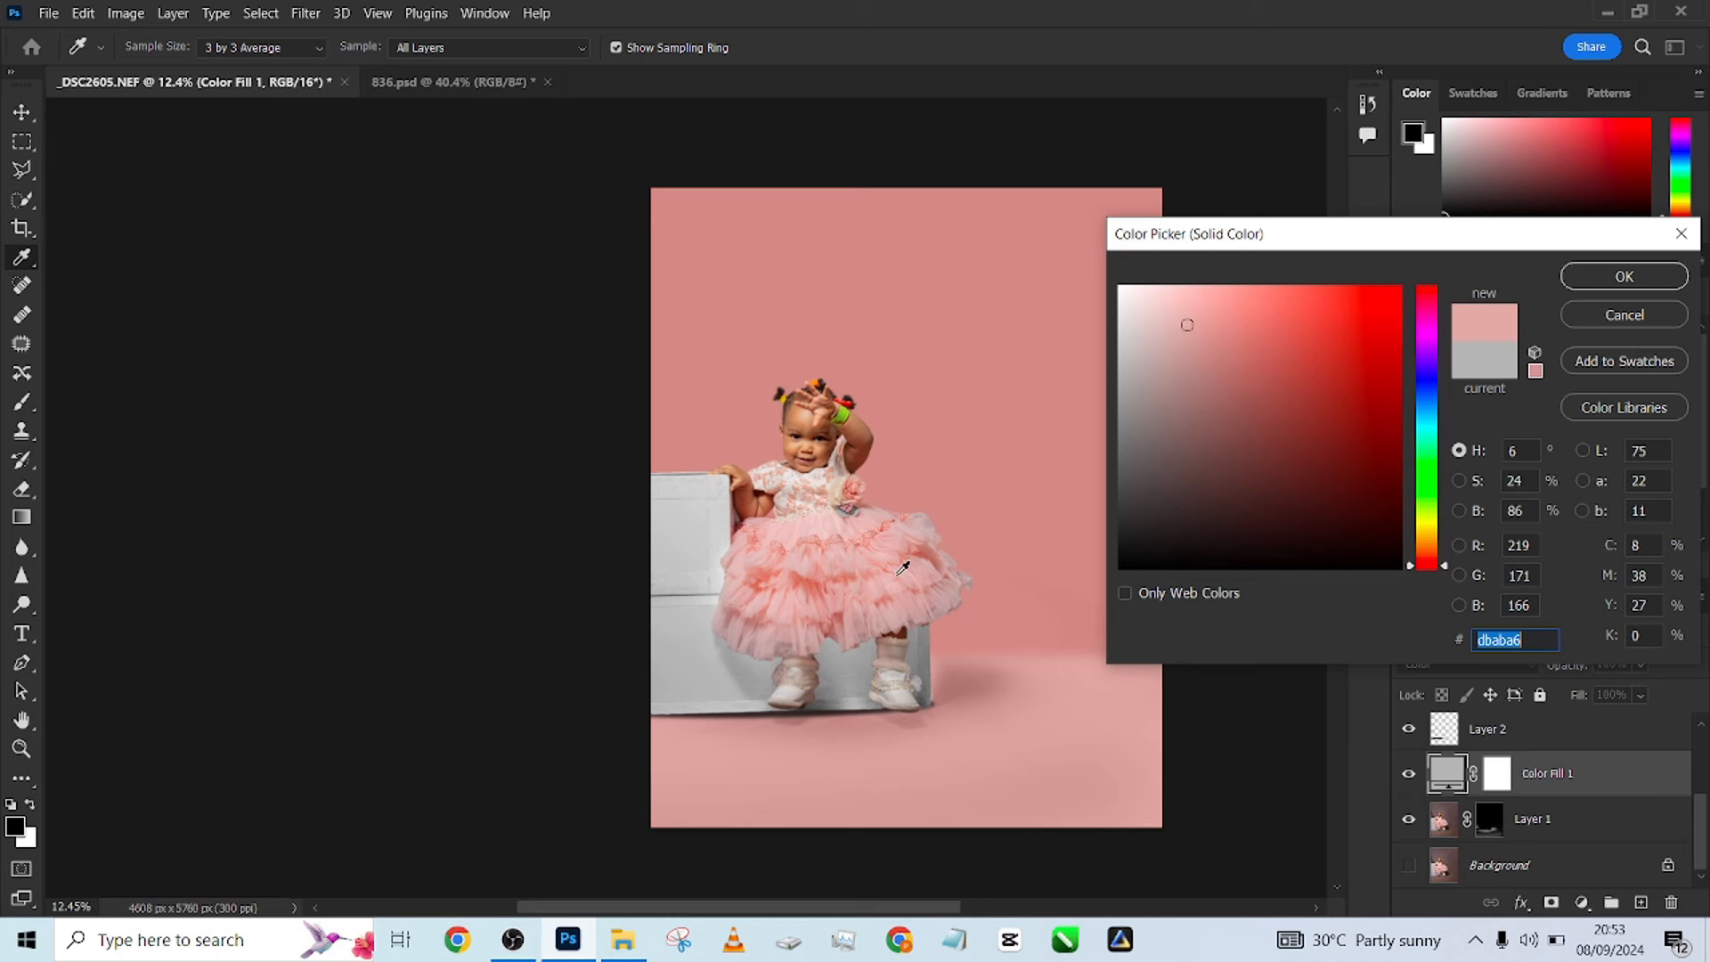
{"action": "left_click", "coordinate": [1460, 512]}
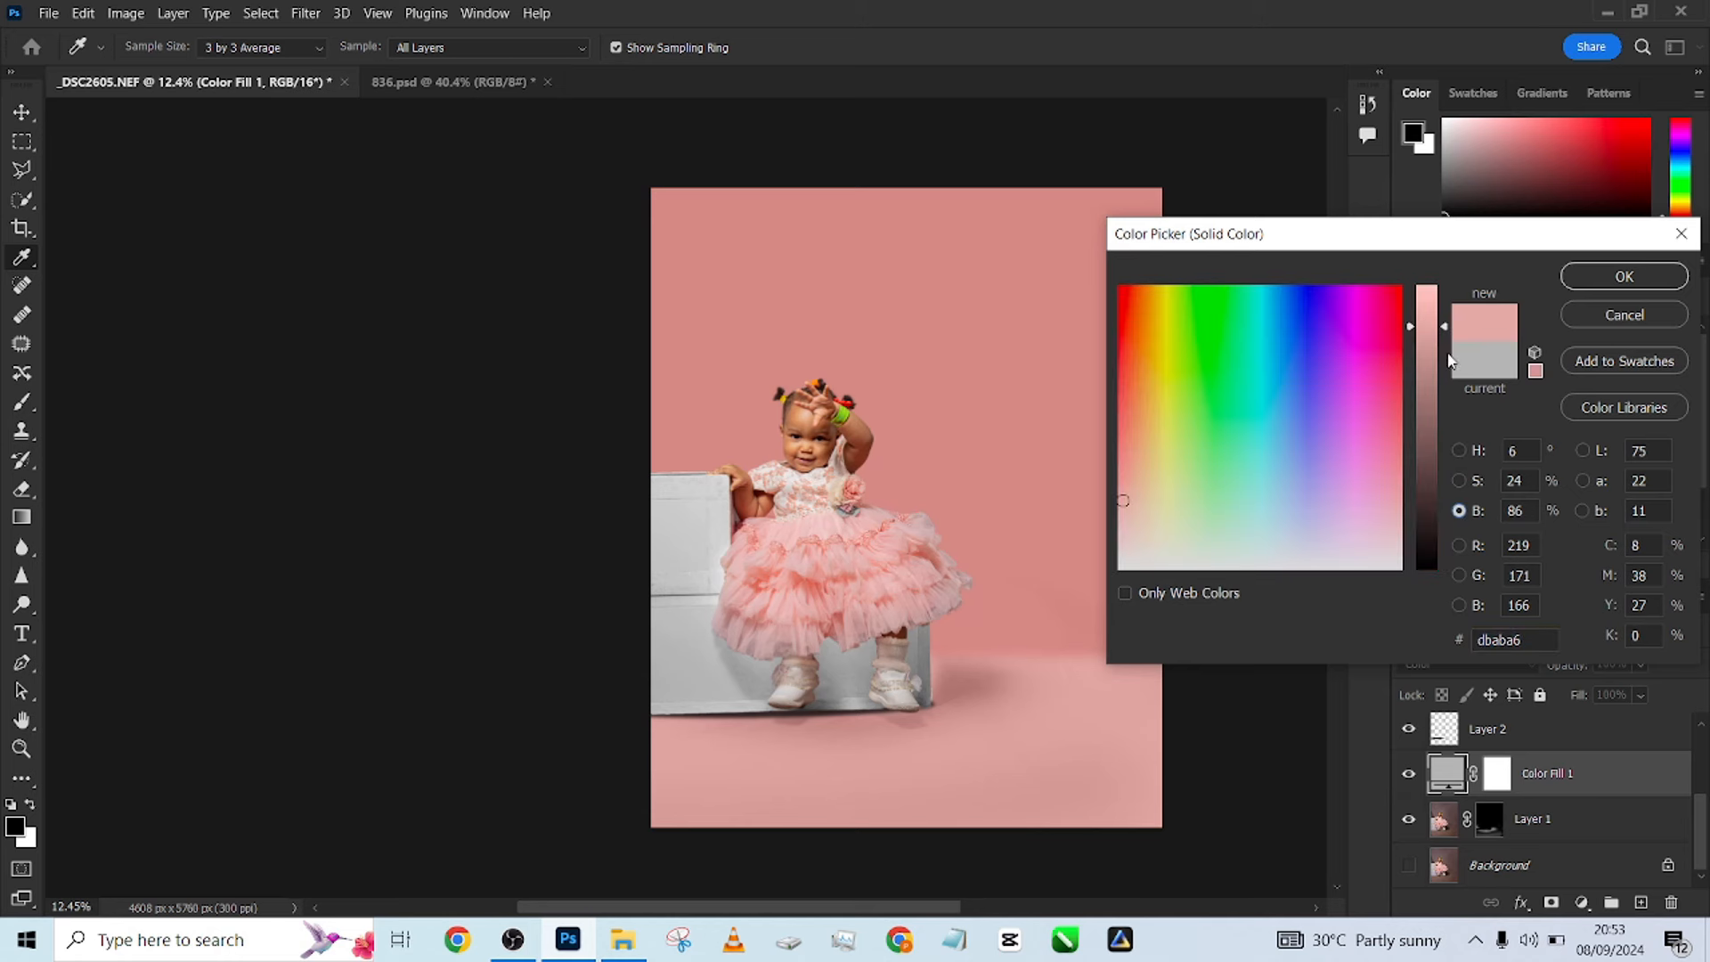
{"action": "left_click_drag", "start_coordinate": [1450, 359], "coordinate": [1465, 401]}
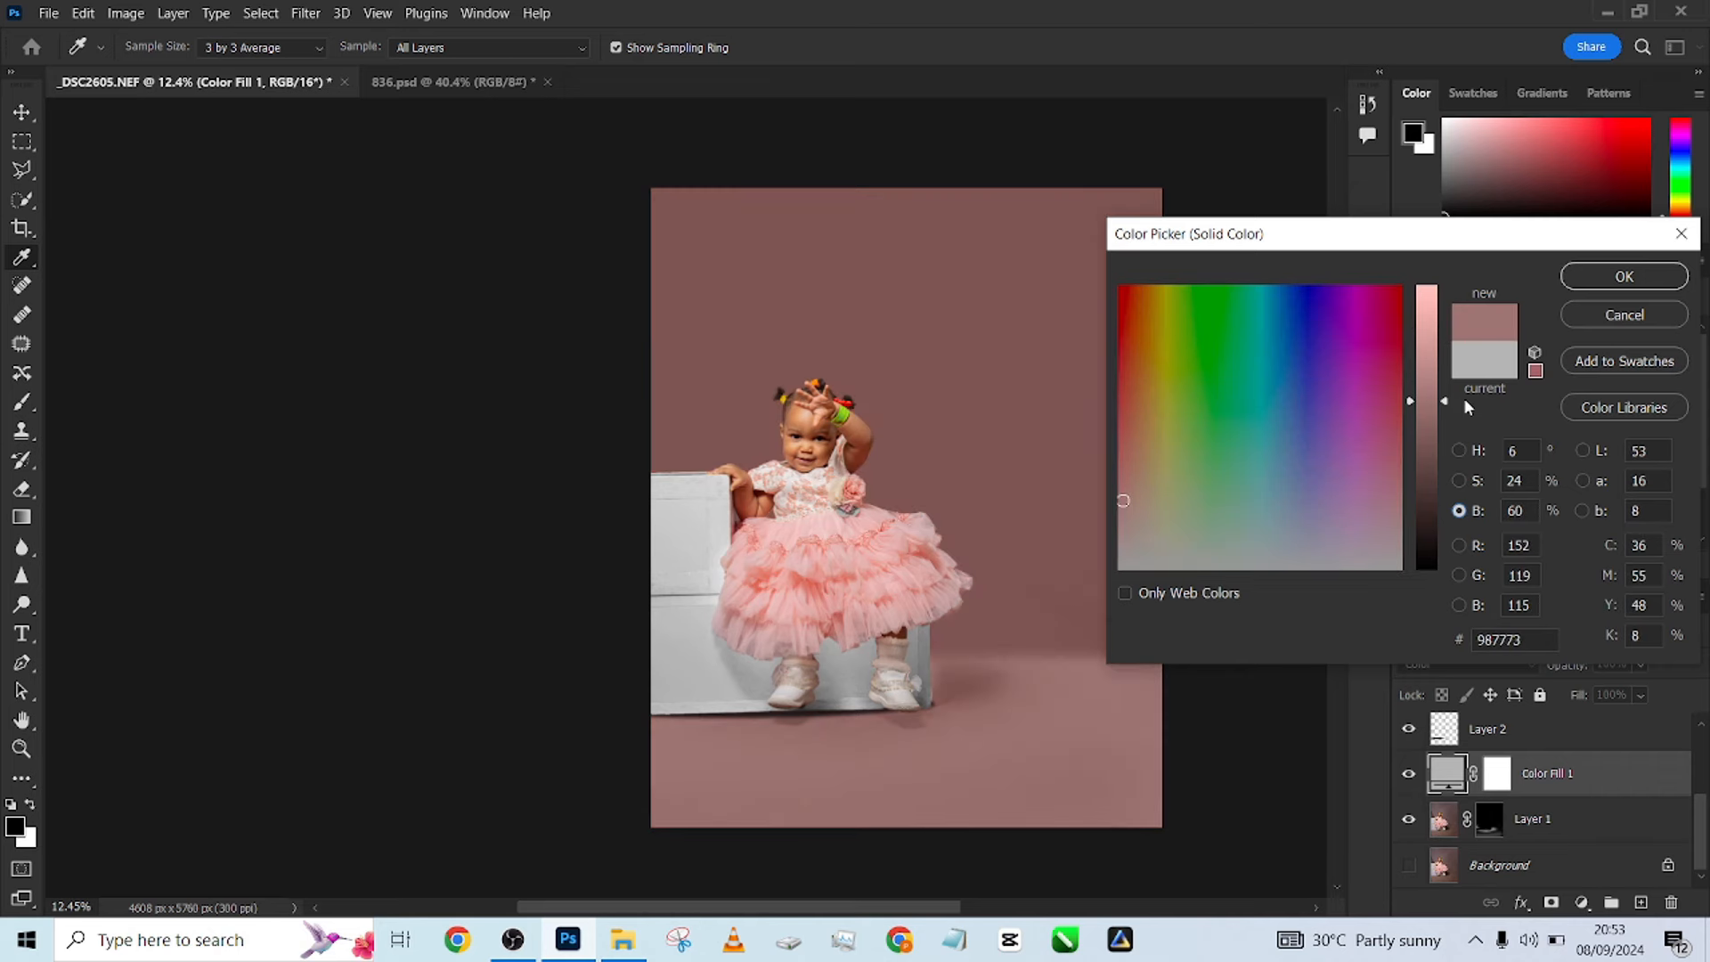
{"action": "left_click", "coordinate": [1641, 315]}
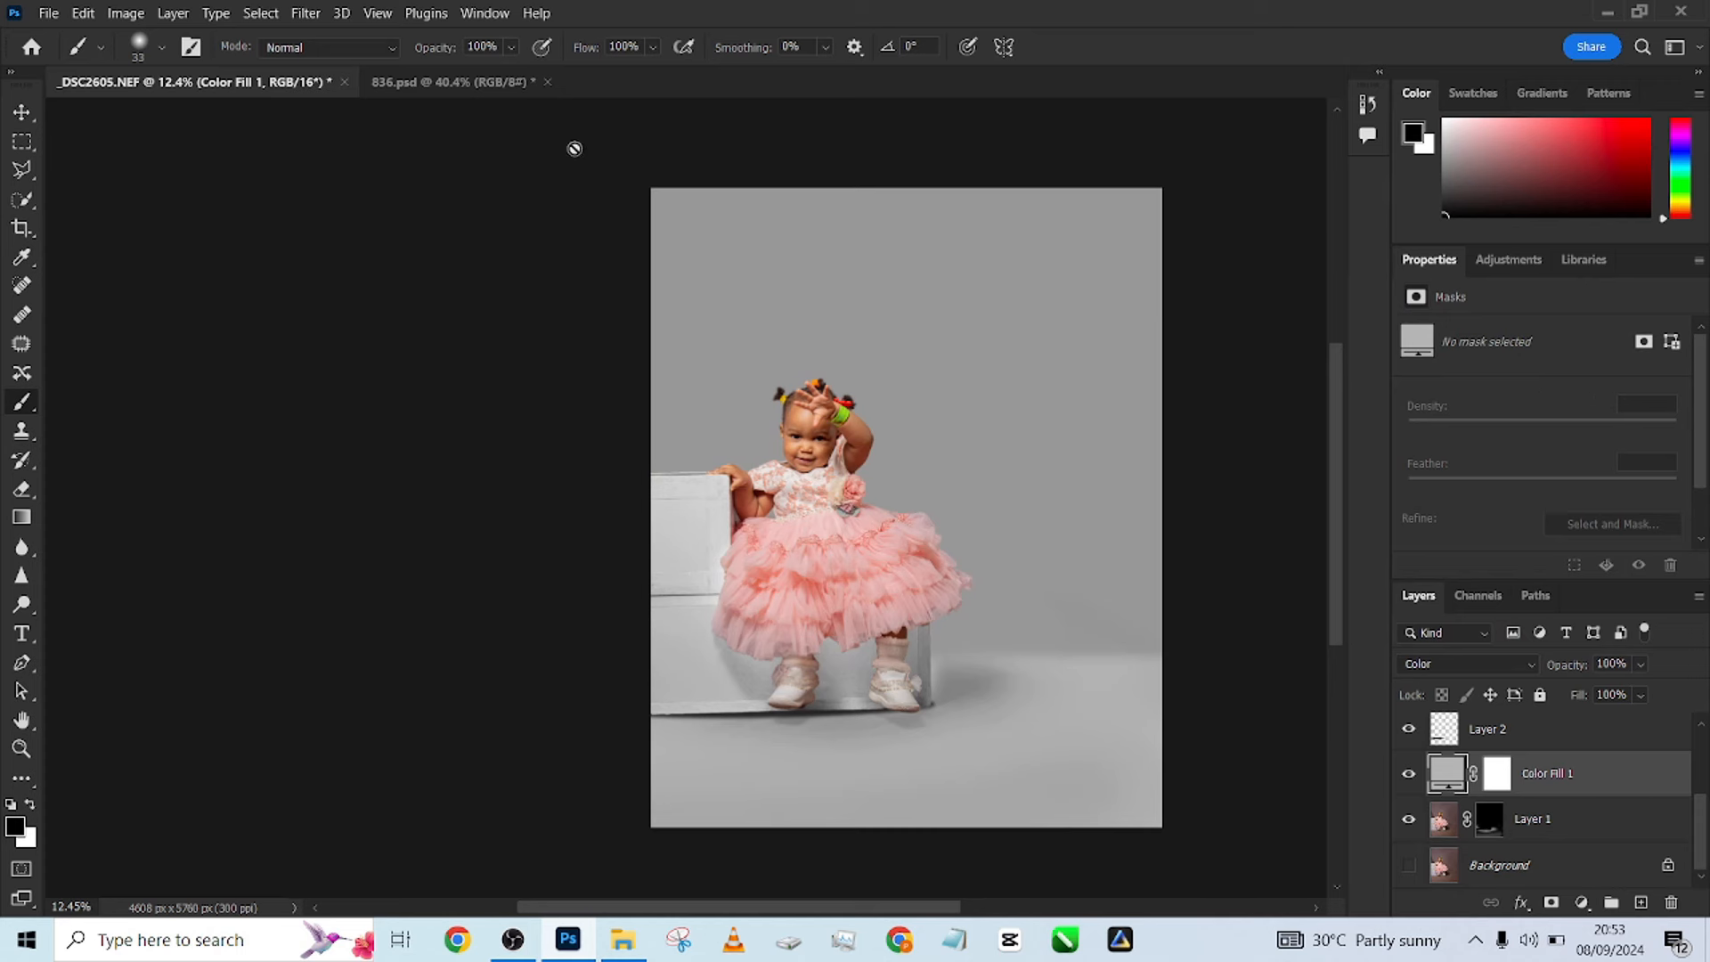
Switch to the 836.psd nursery document and activate the Quick Selection tool.
{"action": "left_click", "coordinate": [498, 82]}
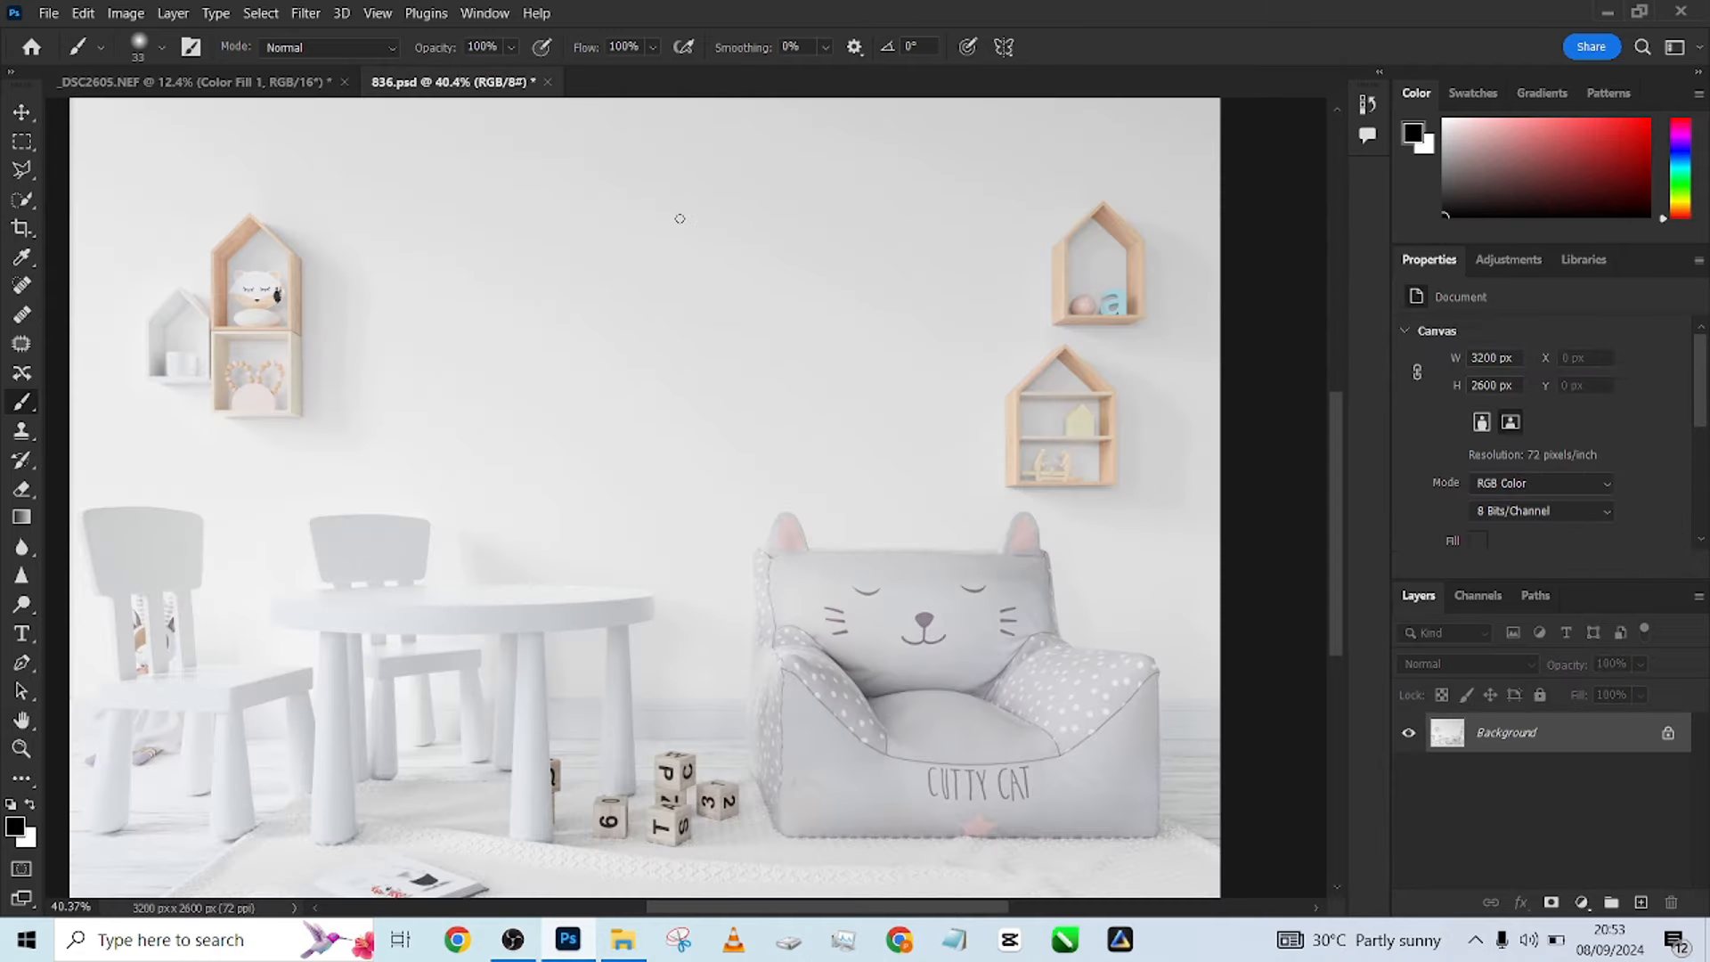
{"action": "scroll", "coordinate": [713, 340], "scroll_direction": "down", "scroll_amount": 2}
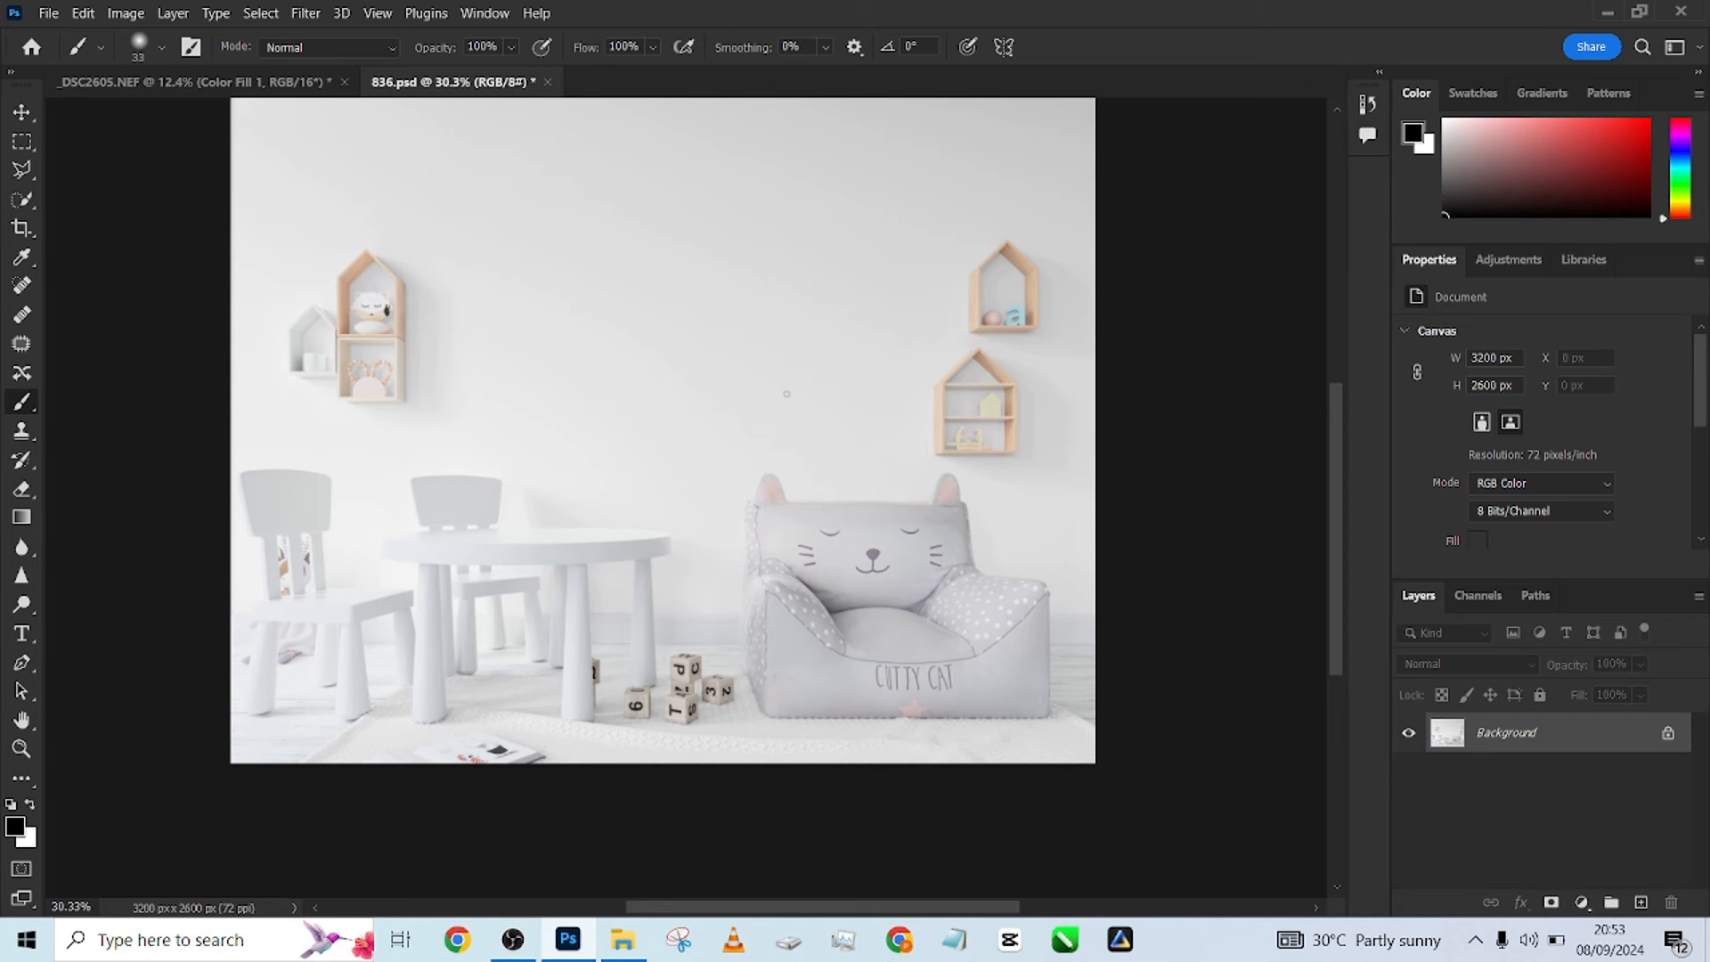
{"action": "left_click", "coordinate": [22, 114]}
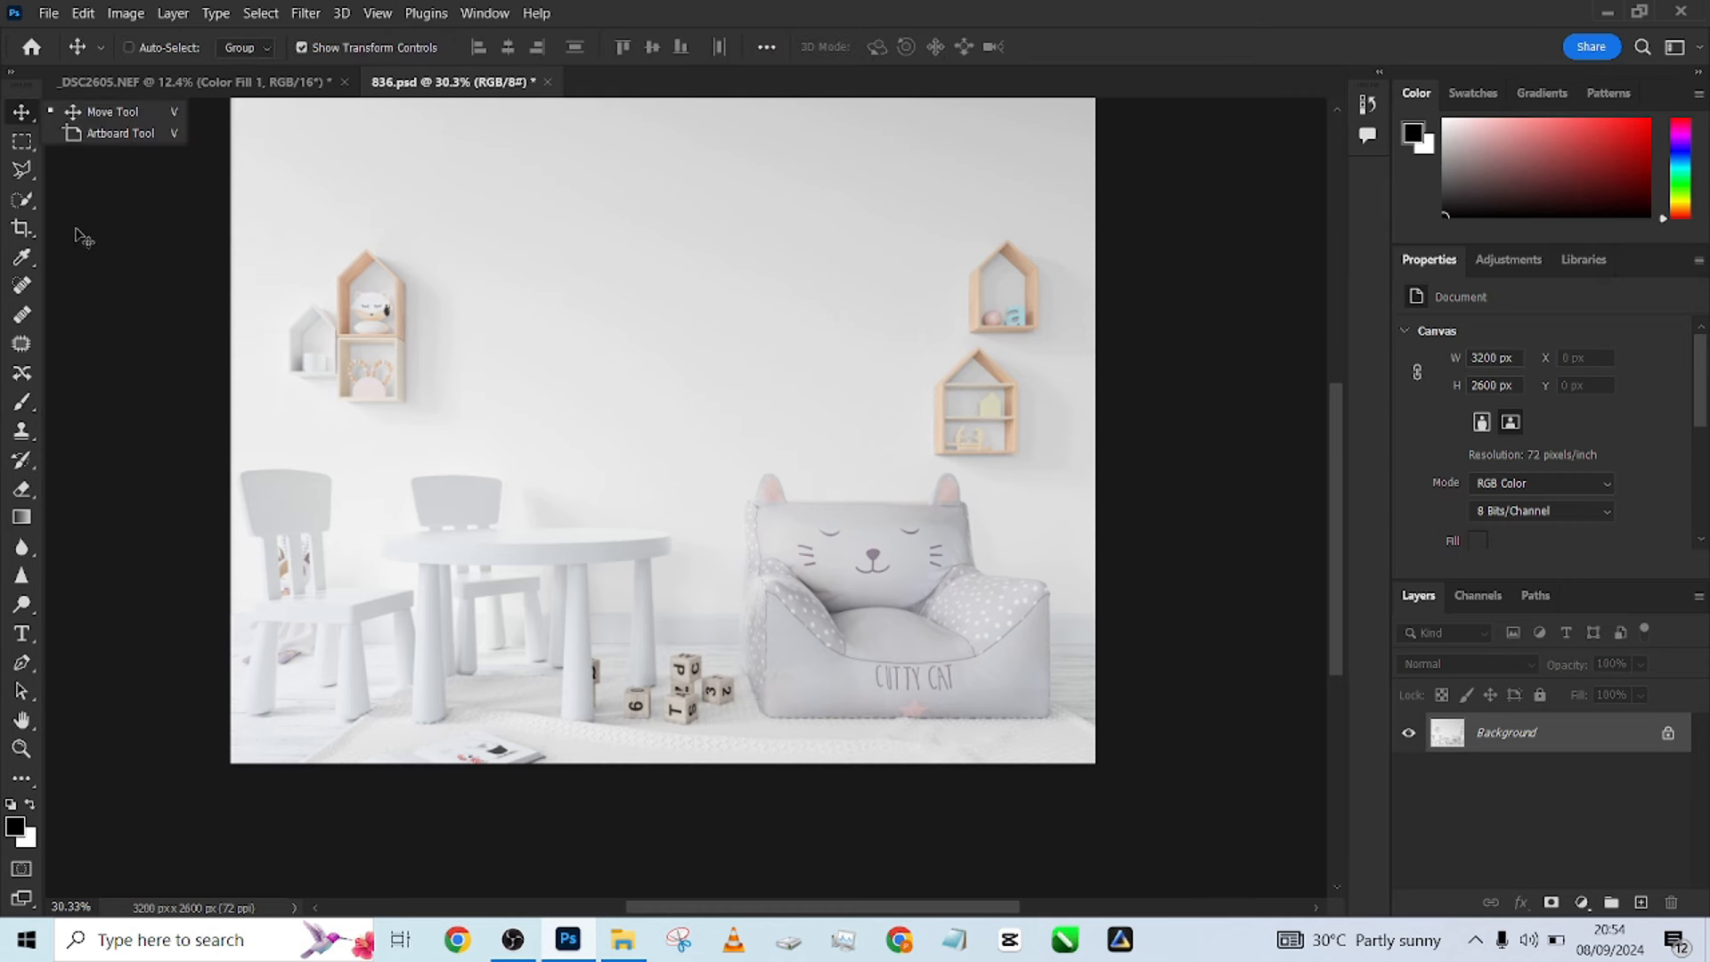
{"action": "left_click", "coordinate": [22, 198]}
{"action": "left_click", "coordinate": [97, 200]}
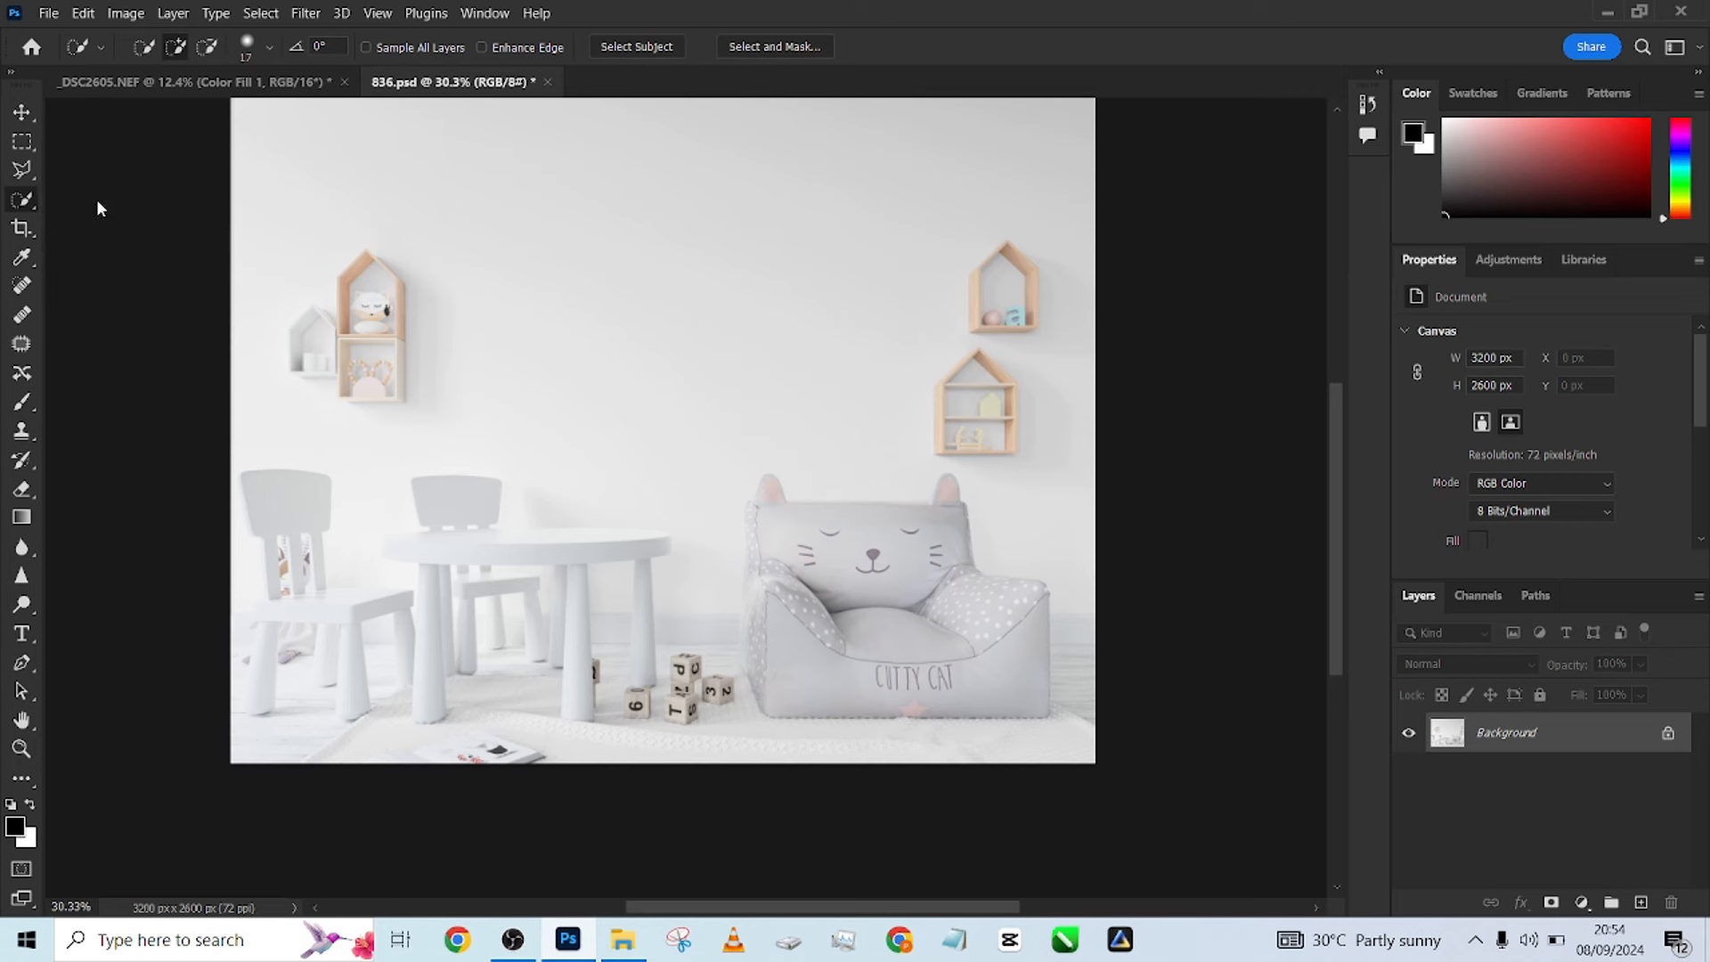
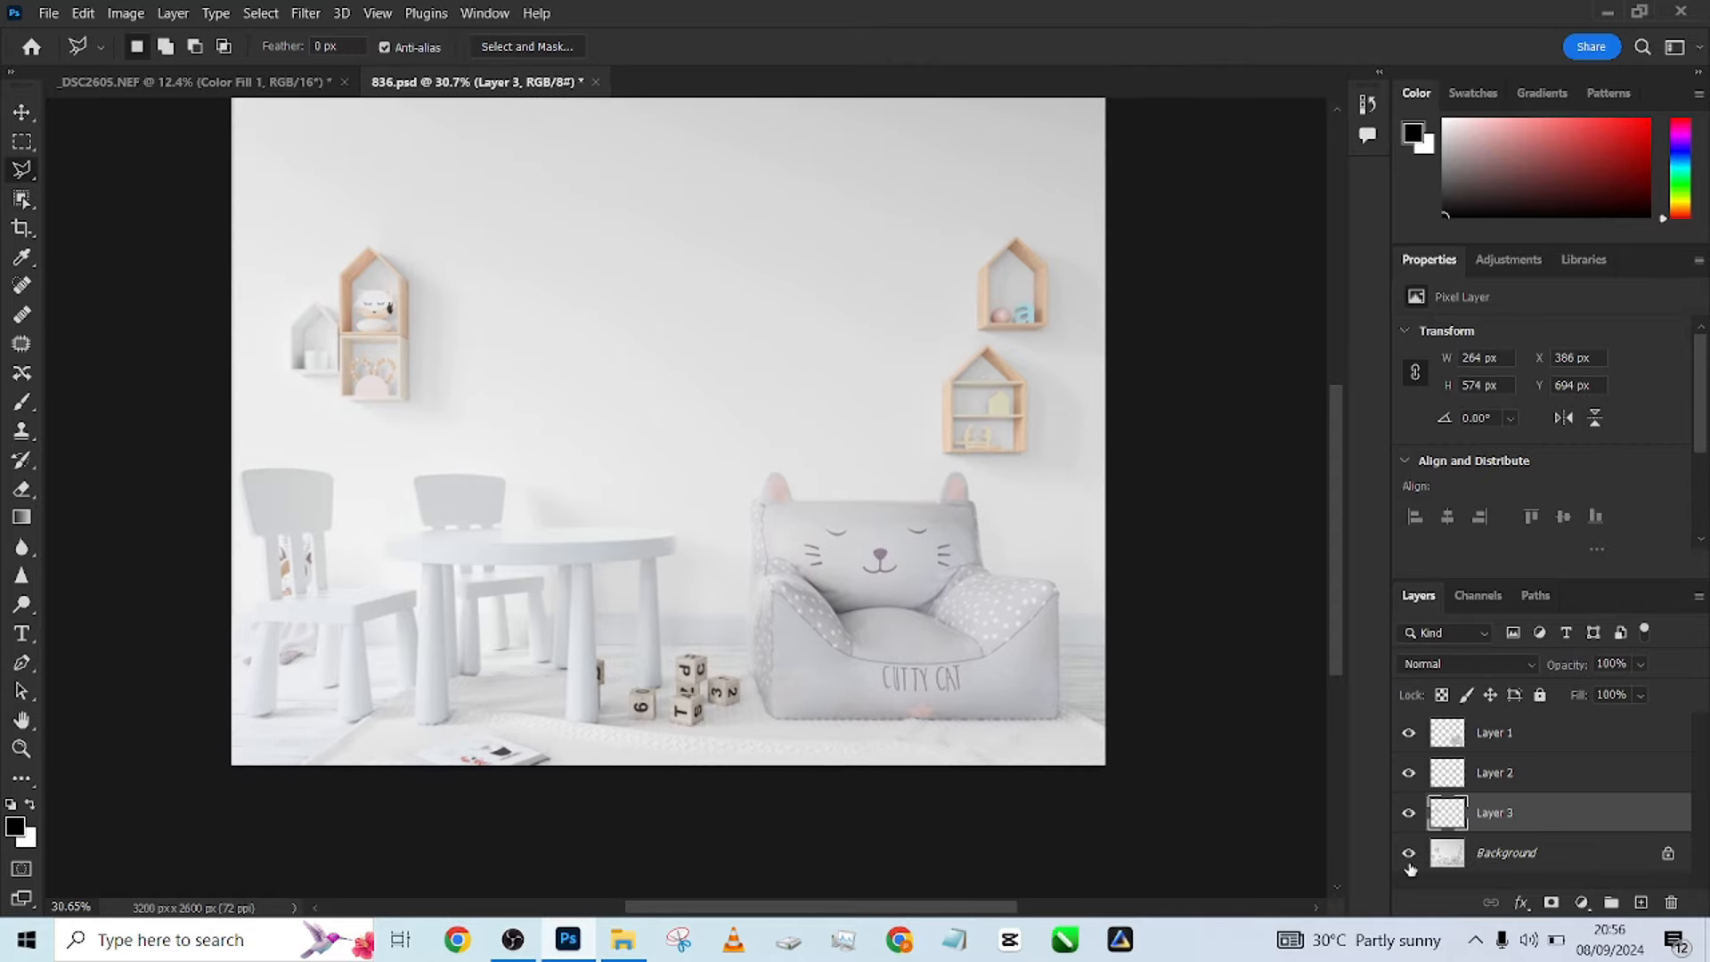
Examine the cut-out objects by isolating Layer 3, Layer 2 and Layer 1 in turn, restoring all layers each time.
{"action": "left_click", "coordinate": [1409, 813], "text": "alt"}
{"action": "left_click", "coordinate": [1409, 813], "text": "alt"}
{"action": "left_click", "coordinate": [1409, 773], "text": "alt"}
{"action": "left_click", "coordinate": [1410, 773], "text": "alt"}
{"action": "left_click", "coordinate": [1410, 773], "text": "alt"}
{"action": "left_click", "coordinate": [1409, 773], "text": "alt"}
{"action": "left_click", "coordinate": [1410, 773], "text": "alt"}
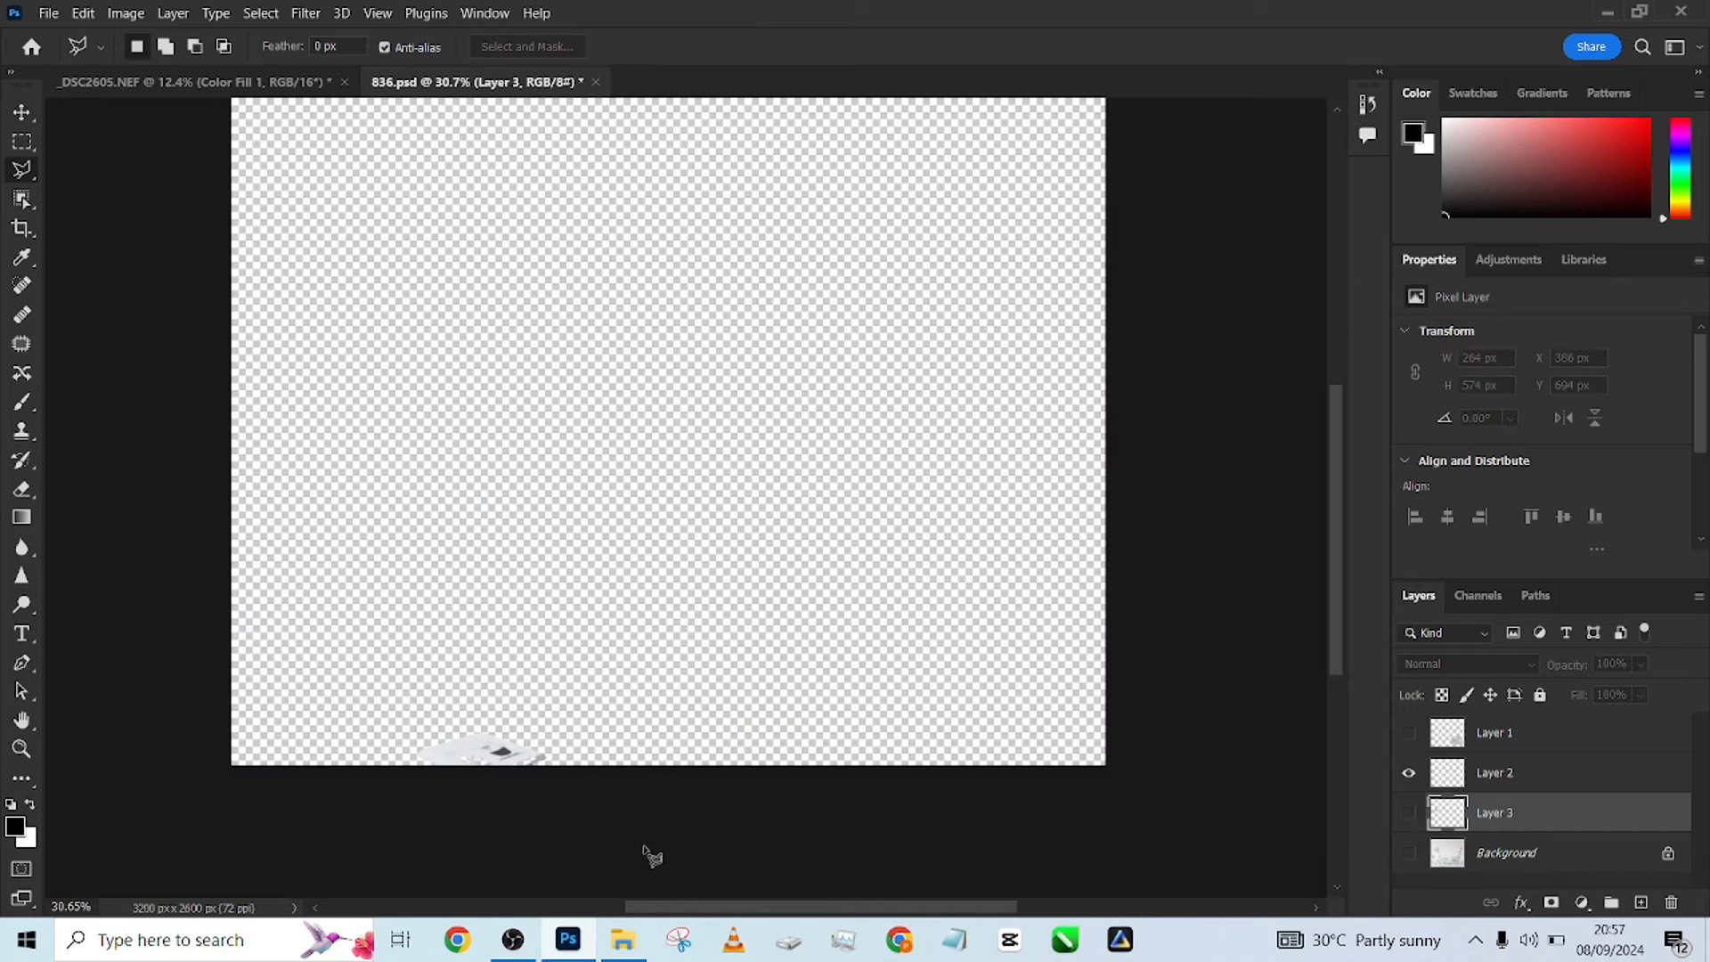
{"action": "left_click", "coordinate": [1409, 774], "text": "alt"}
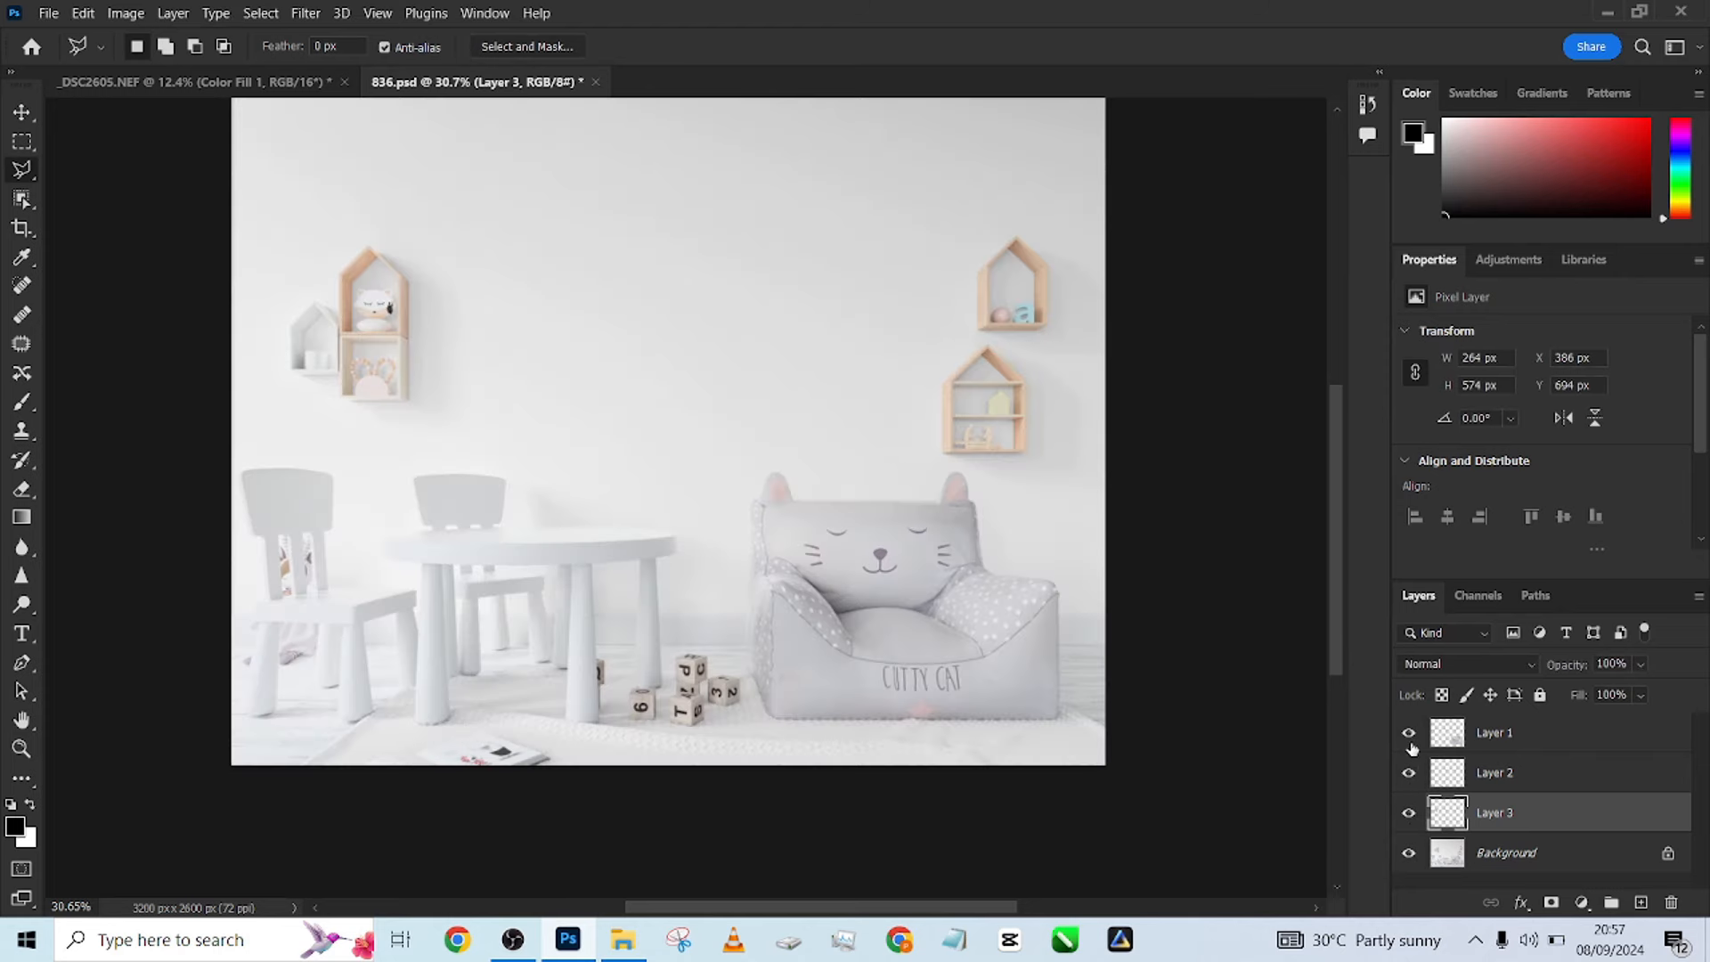
{"action": "left_click", "coordinate": [1409, 736], "text": "alt"}
{"action": "left_click", "coordinate": [1409, 739], "text": "alt"}
Copy the wooden house shelf on Layer 3 into the _DSC2605.NEF document, accepting the difference in bit depth.
{"action": "left_click", "coordinate": [22, 113]}
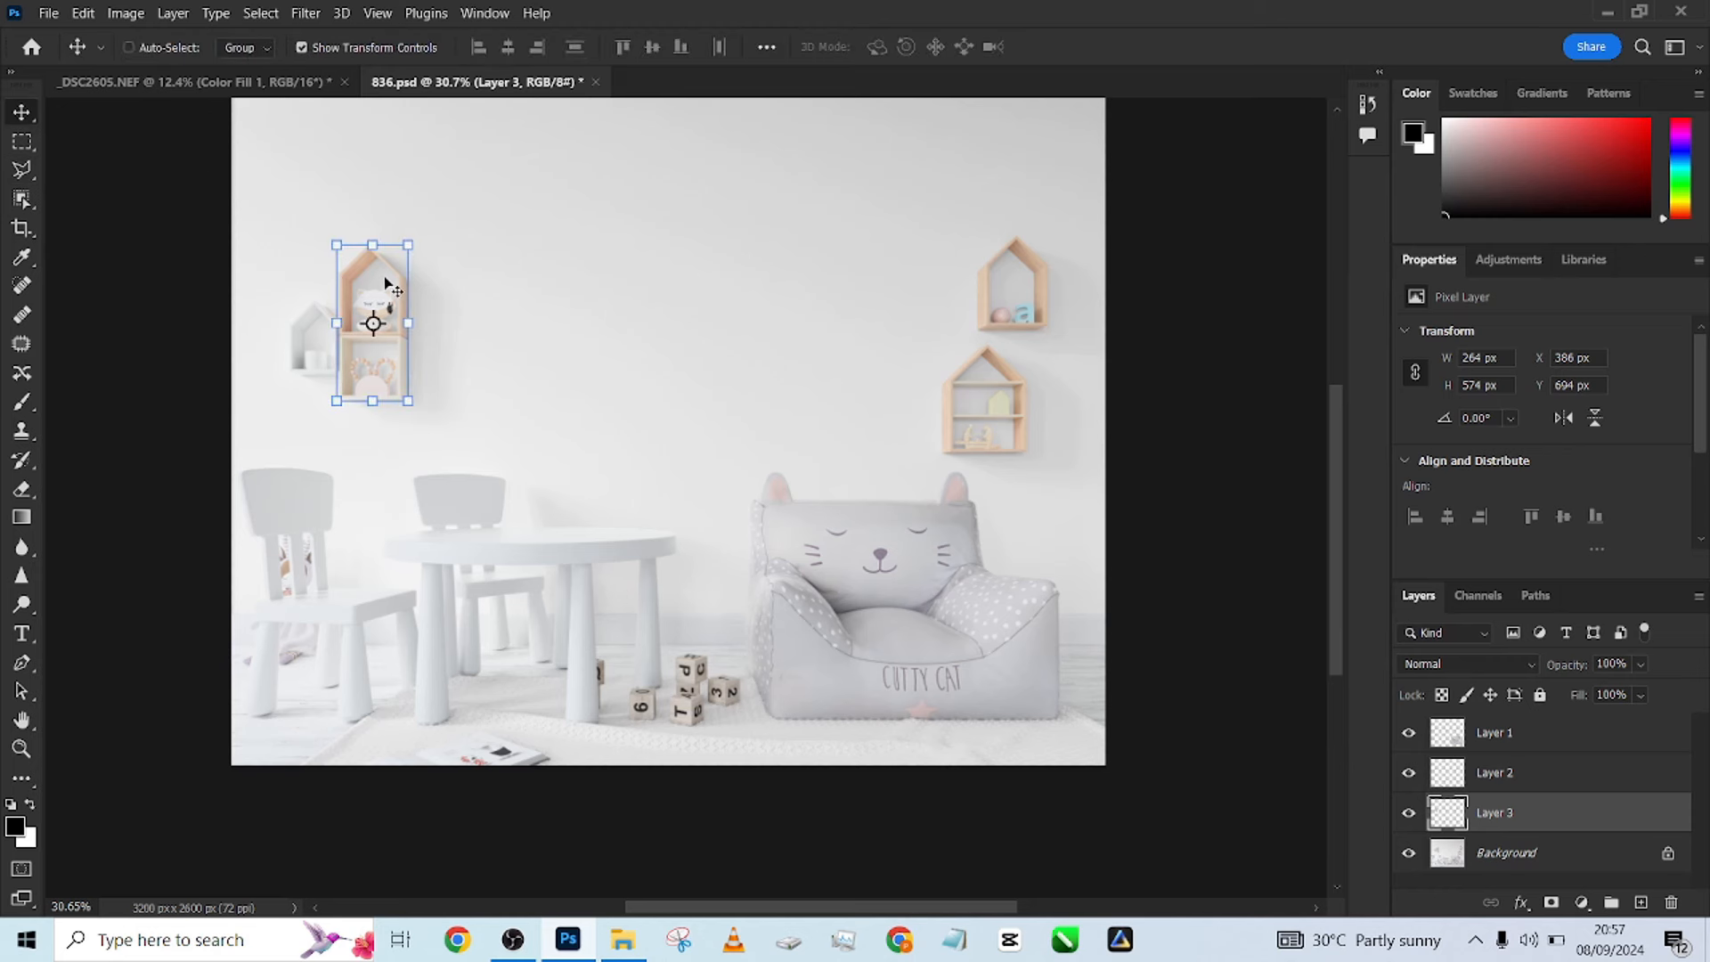
{"action": "left_click_drag", "start_coordinate": [378, 285], "coordinate": [793, 347]}
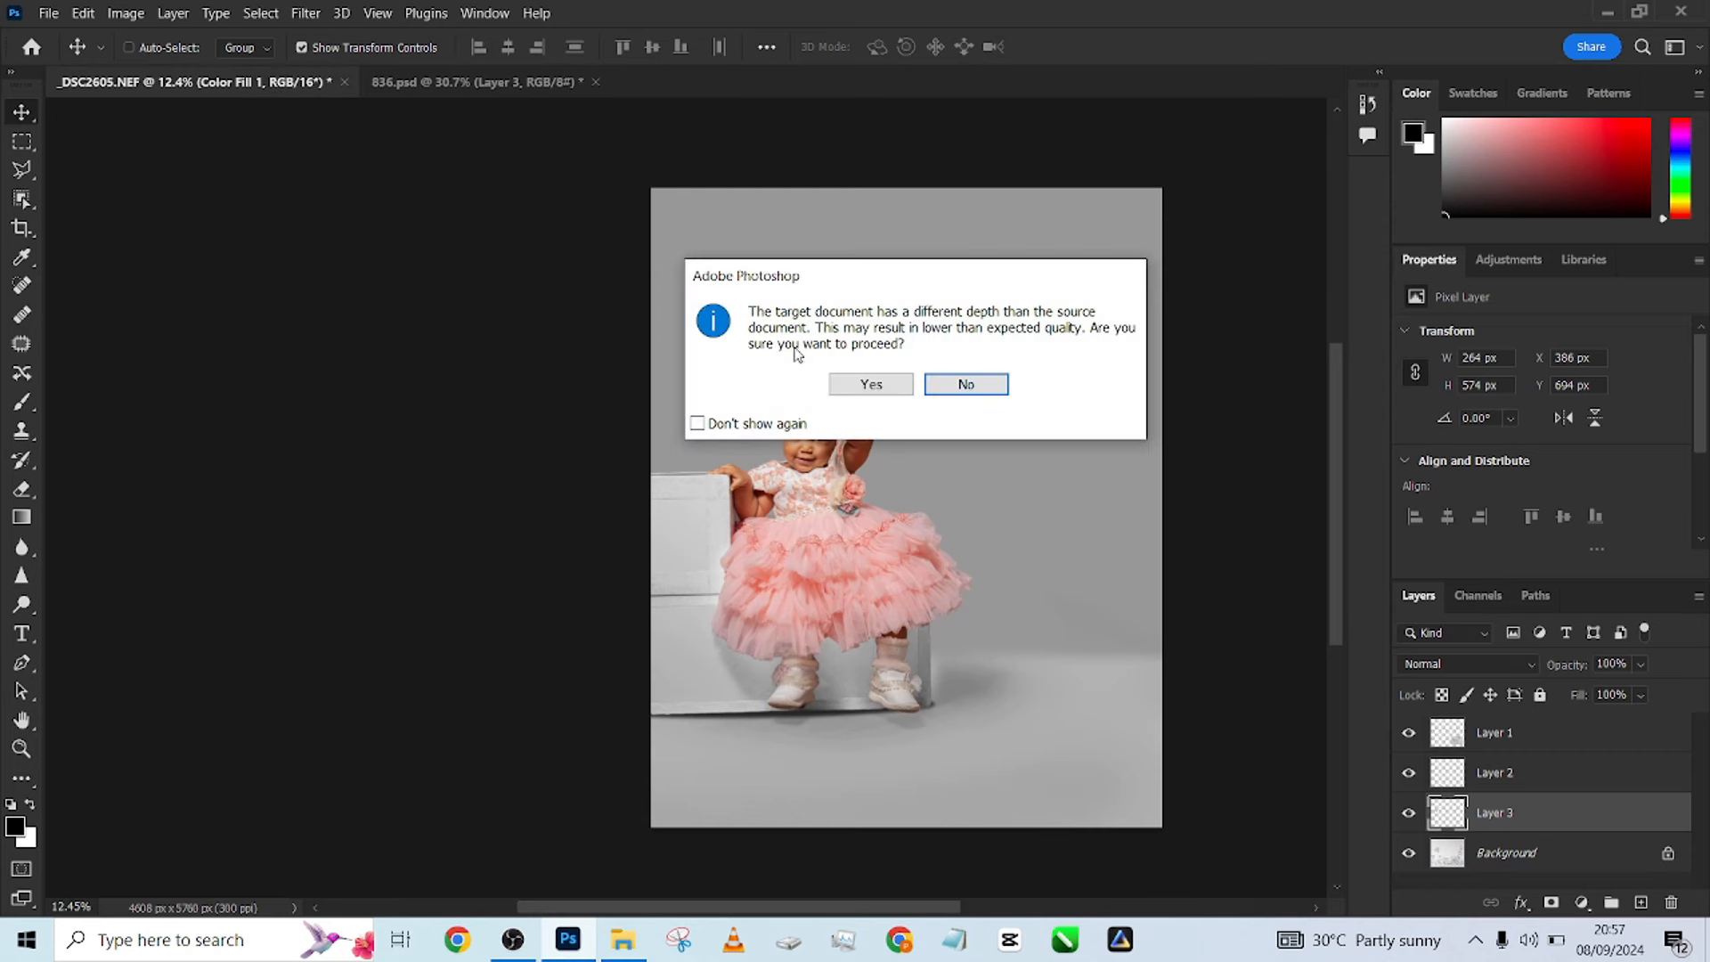
{"action": "left_click", "coordinate": [857, 385]}
Add a black Solid Color fill layer directly above the Background in 836.psd and hide it.
{"action": "left_click", "coordinate": [440, 83]}
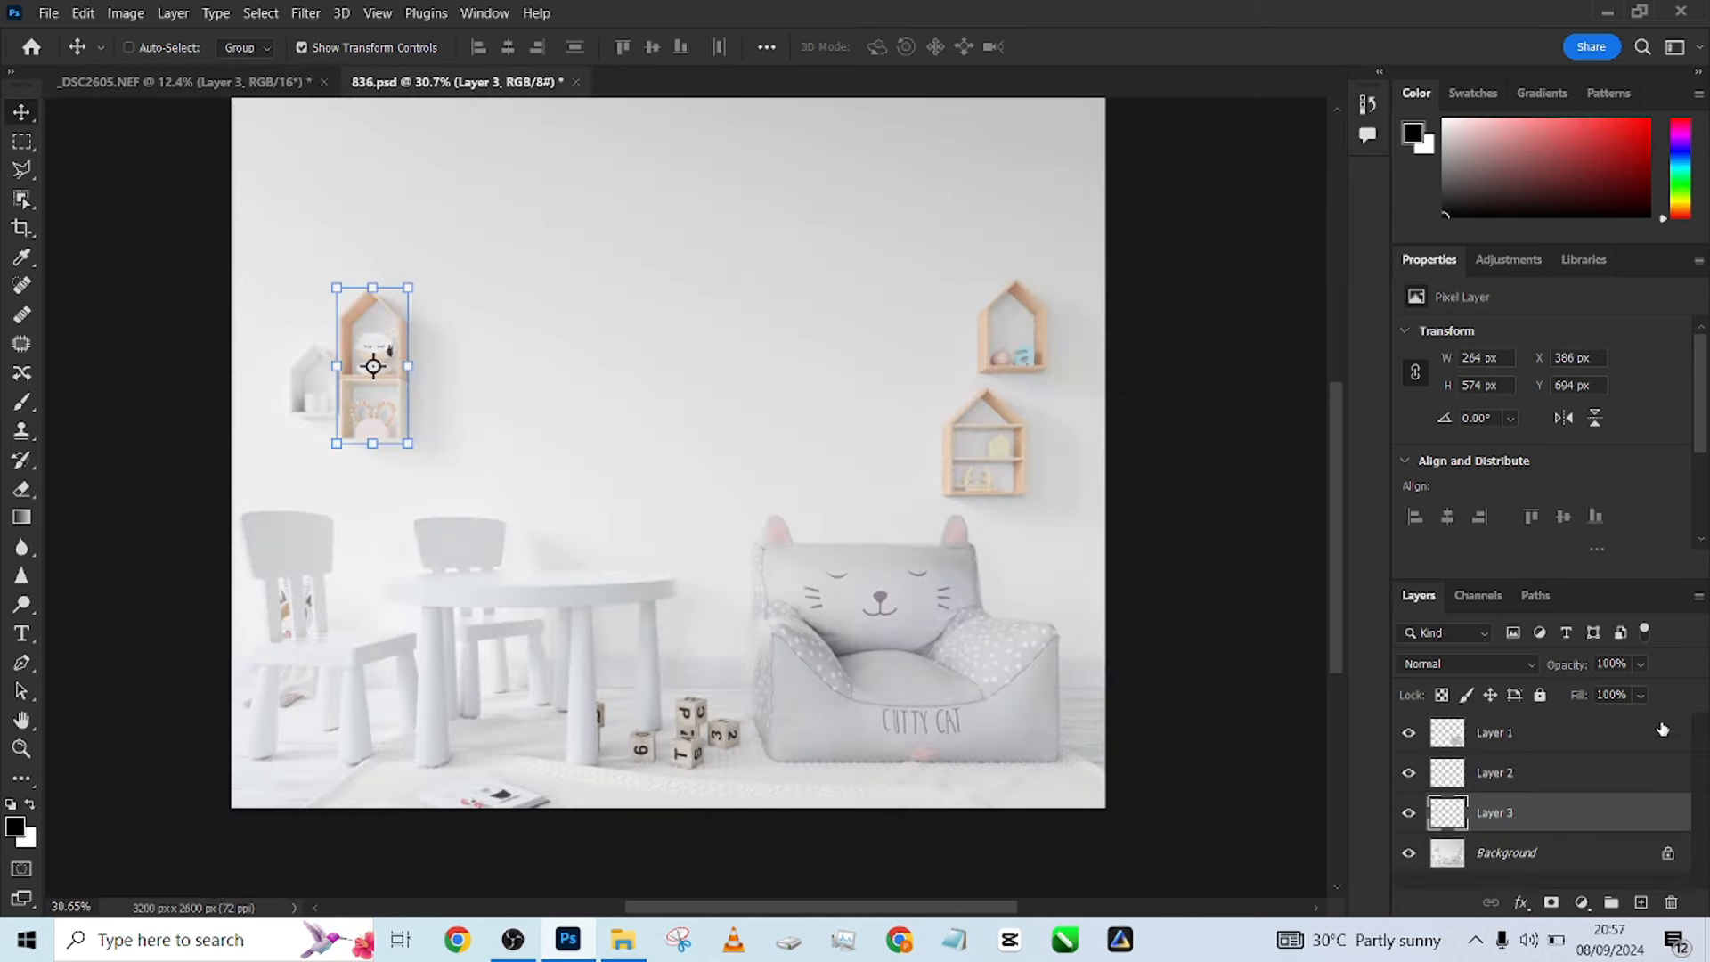
{"action": "left_click", "coordinate": [1545, 857]}
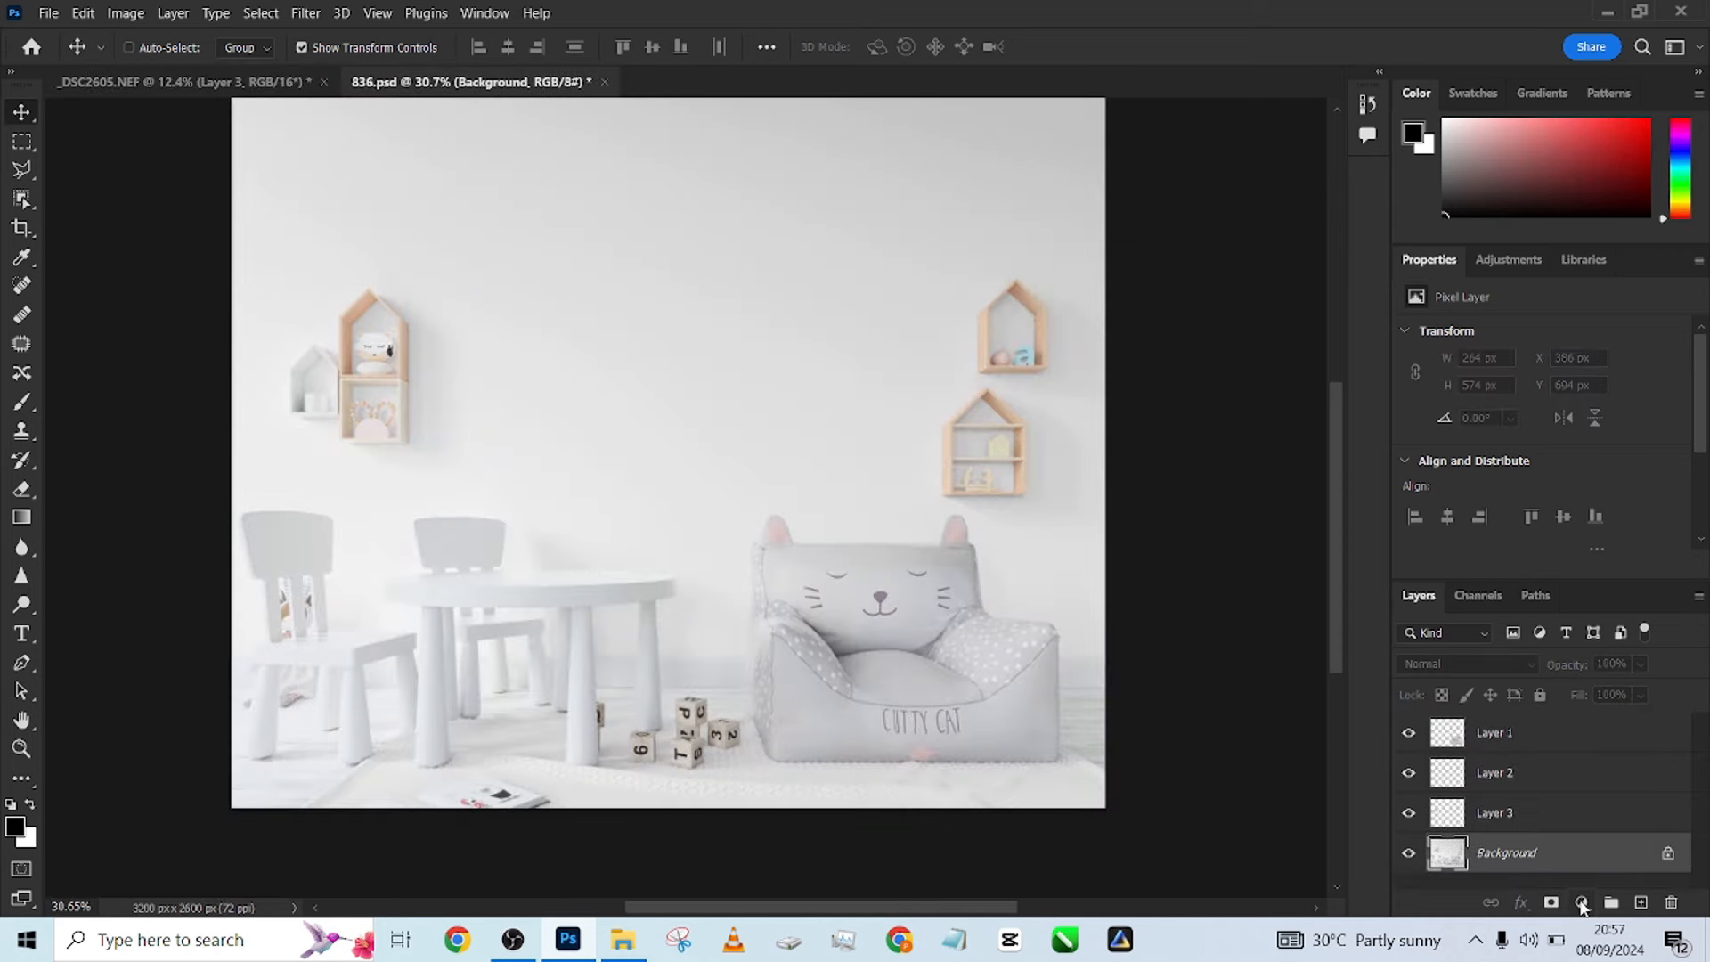
{"action": "left_click", "coordinate": [1582, 902]}
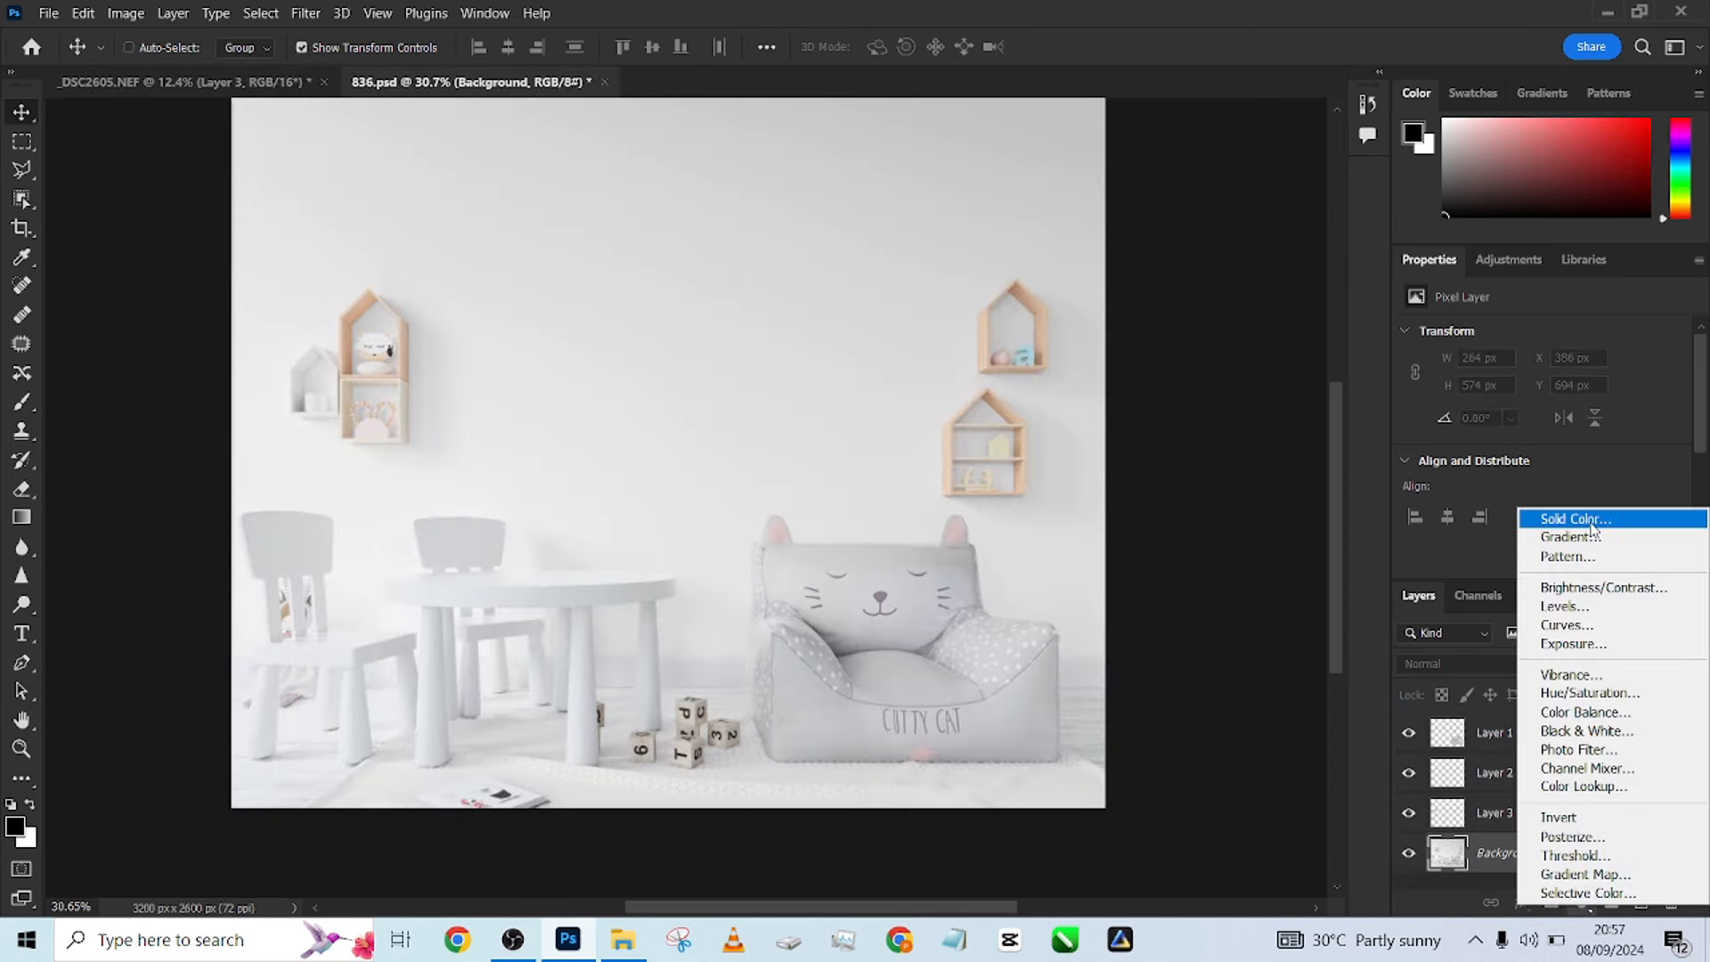
{"action": "left_click", "coordinate": [1593, 524]}
{"action": "left_click", "coordinate": [1630, 277]}
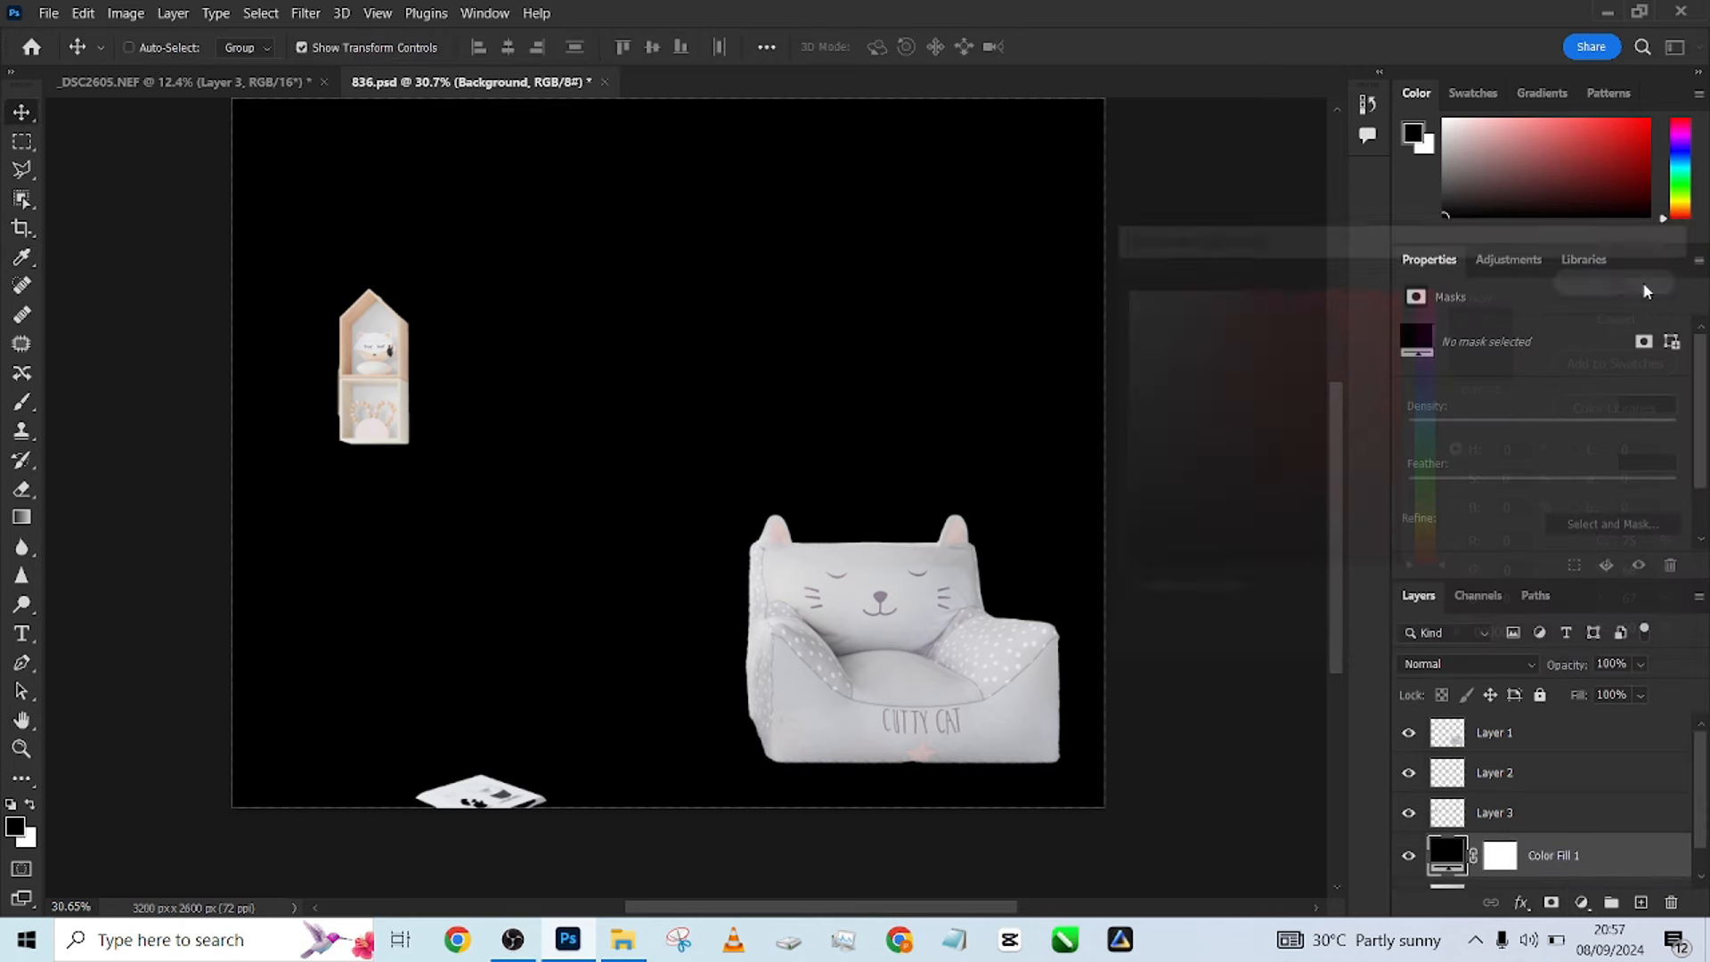
{"action": "left_click", "coordinate": [1409, 853]}
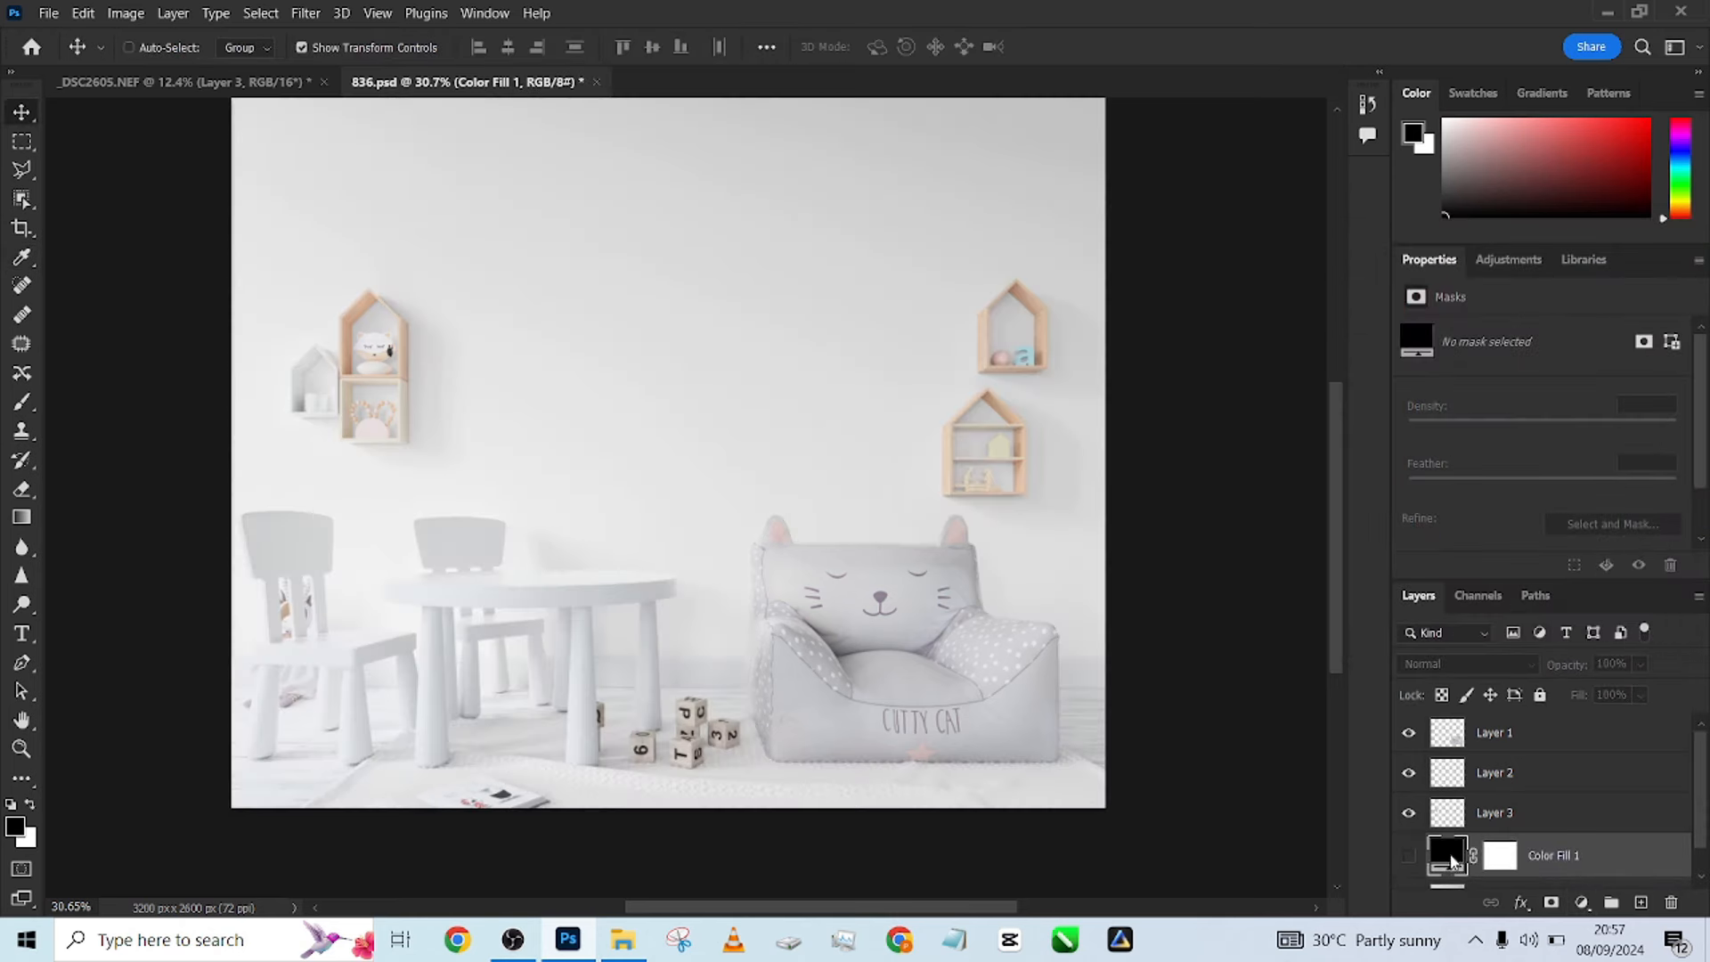
Change the hidden fill layer's colour to d3d3d3, sampled from the nursery wall.
{"action": "double_click", "coordinate": [1449, 853]}
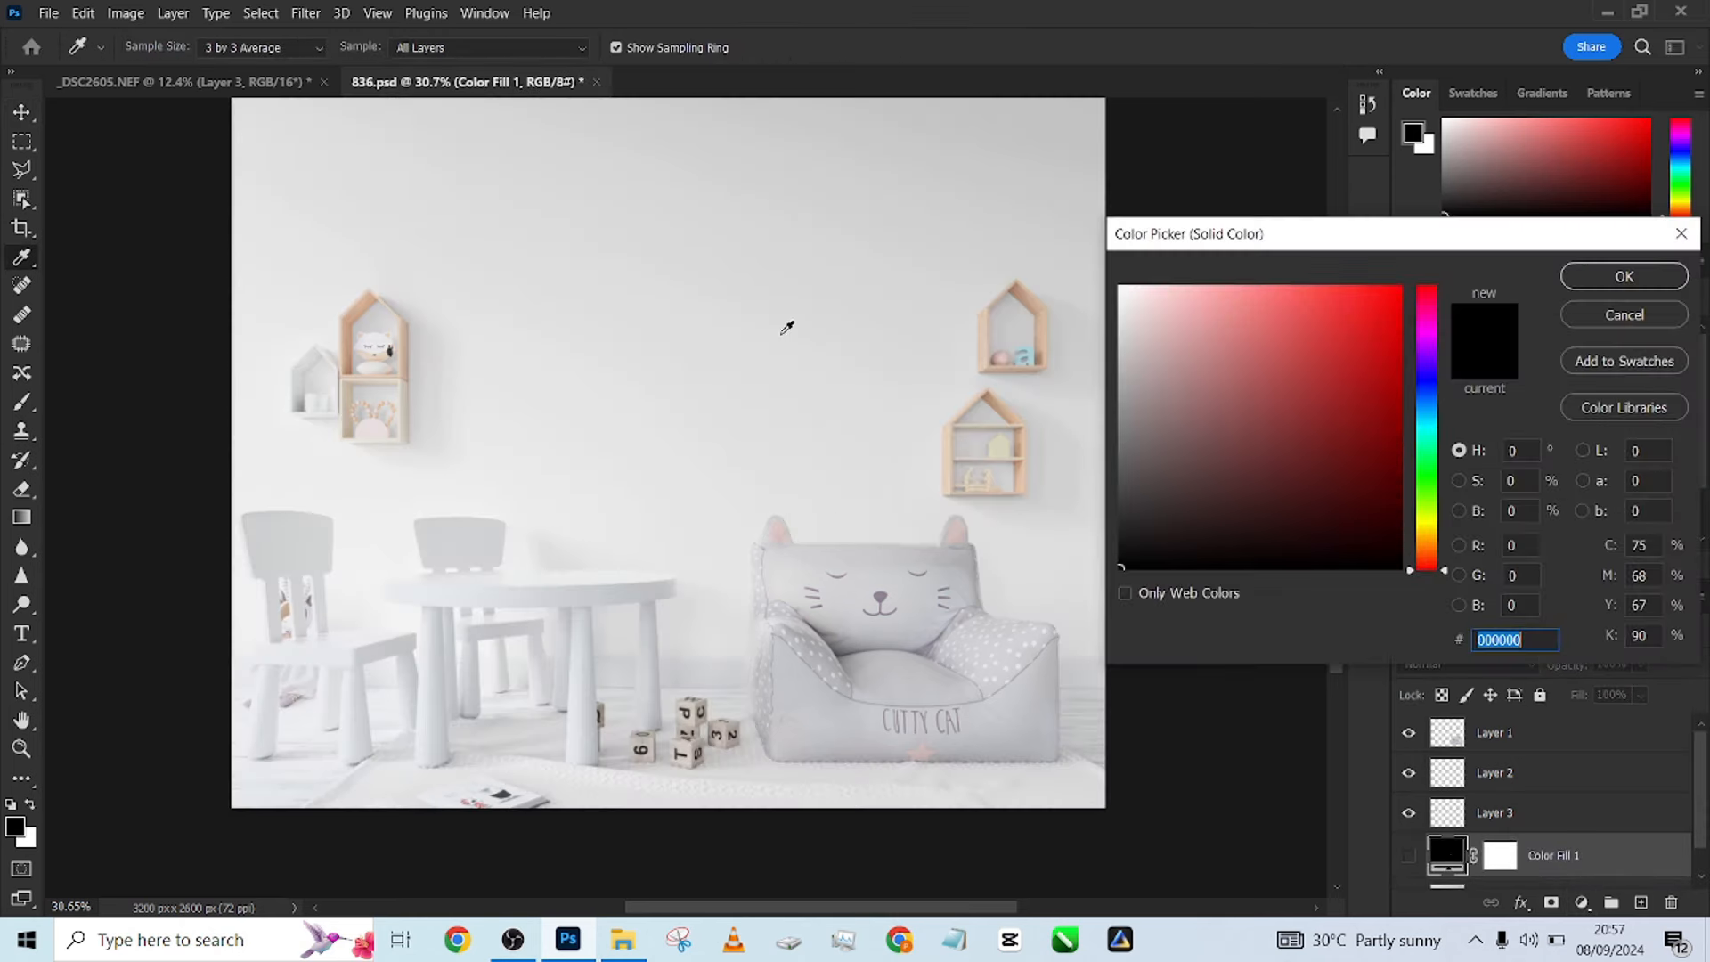
{"action": "left_click", "coordinate": [1079, 468]}
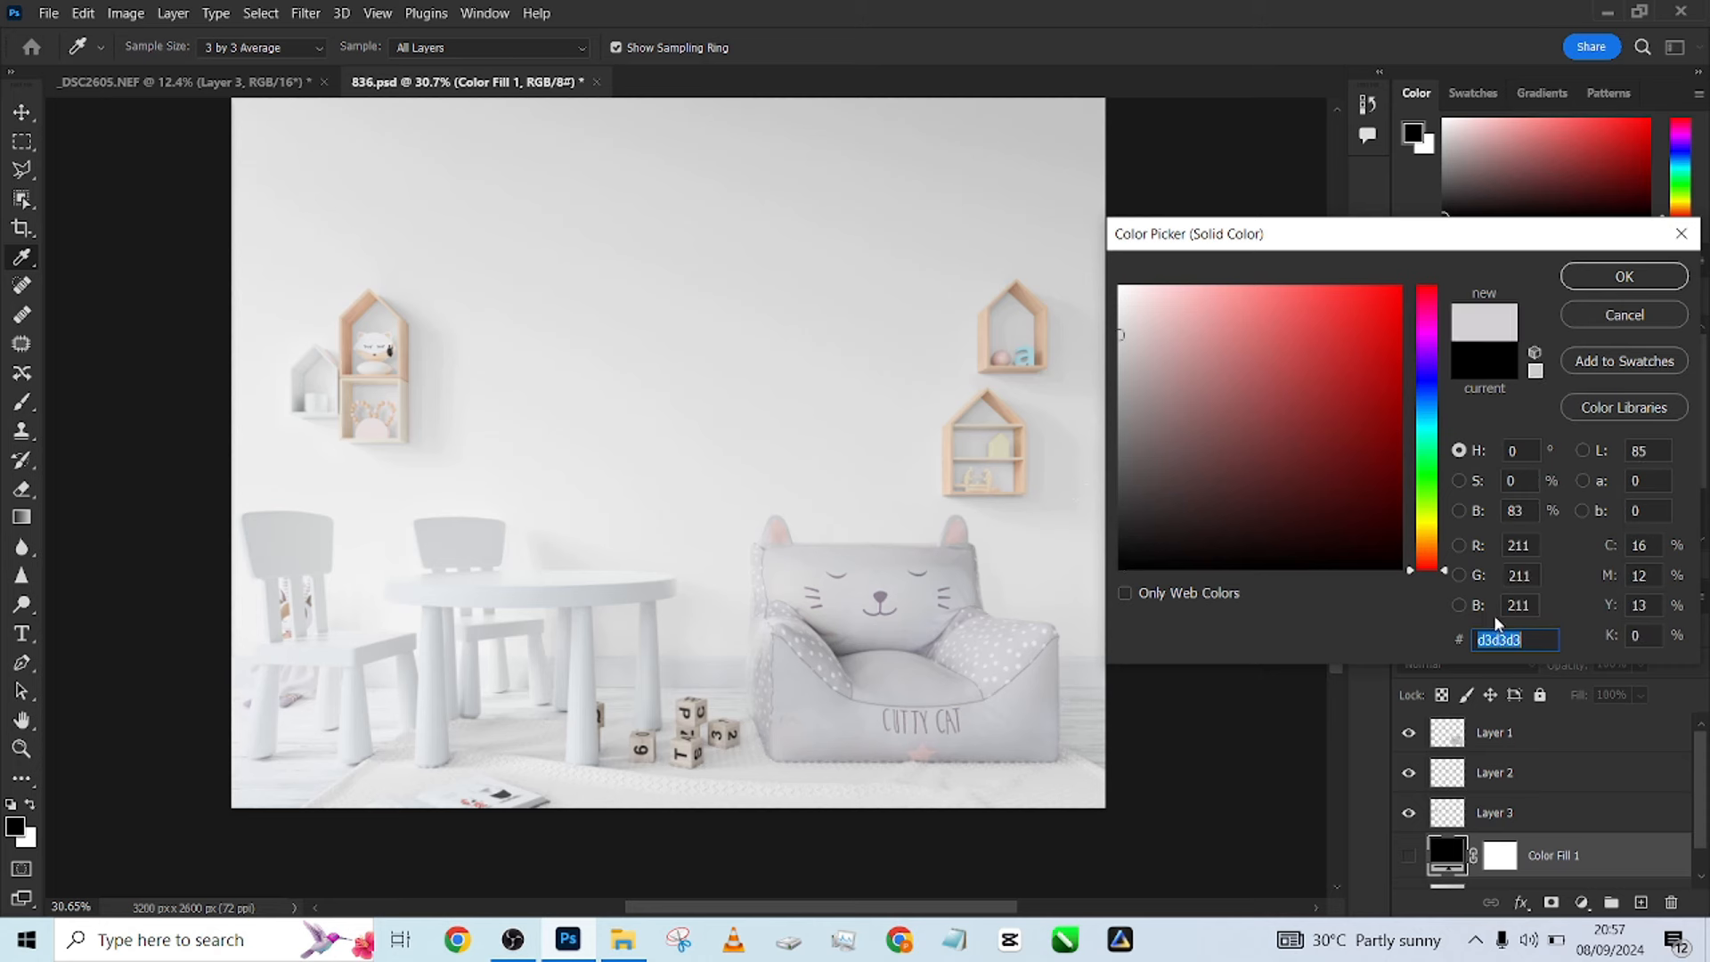
{"action": "left_click", "coordinate": [1625, 276]}
Set the Color Fill 1 backdrop in the _DSC2605.NEF document to the colour d3d3d3.
{"action": "left_click", "coordinate": [178, 81]}
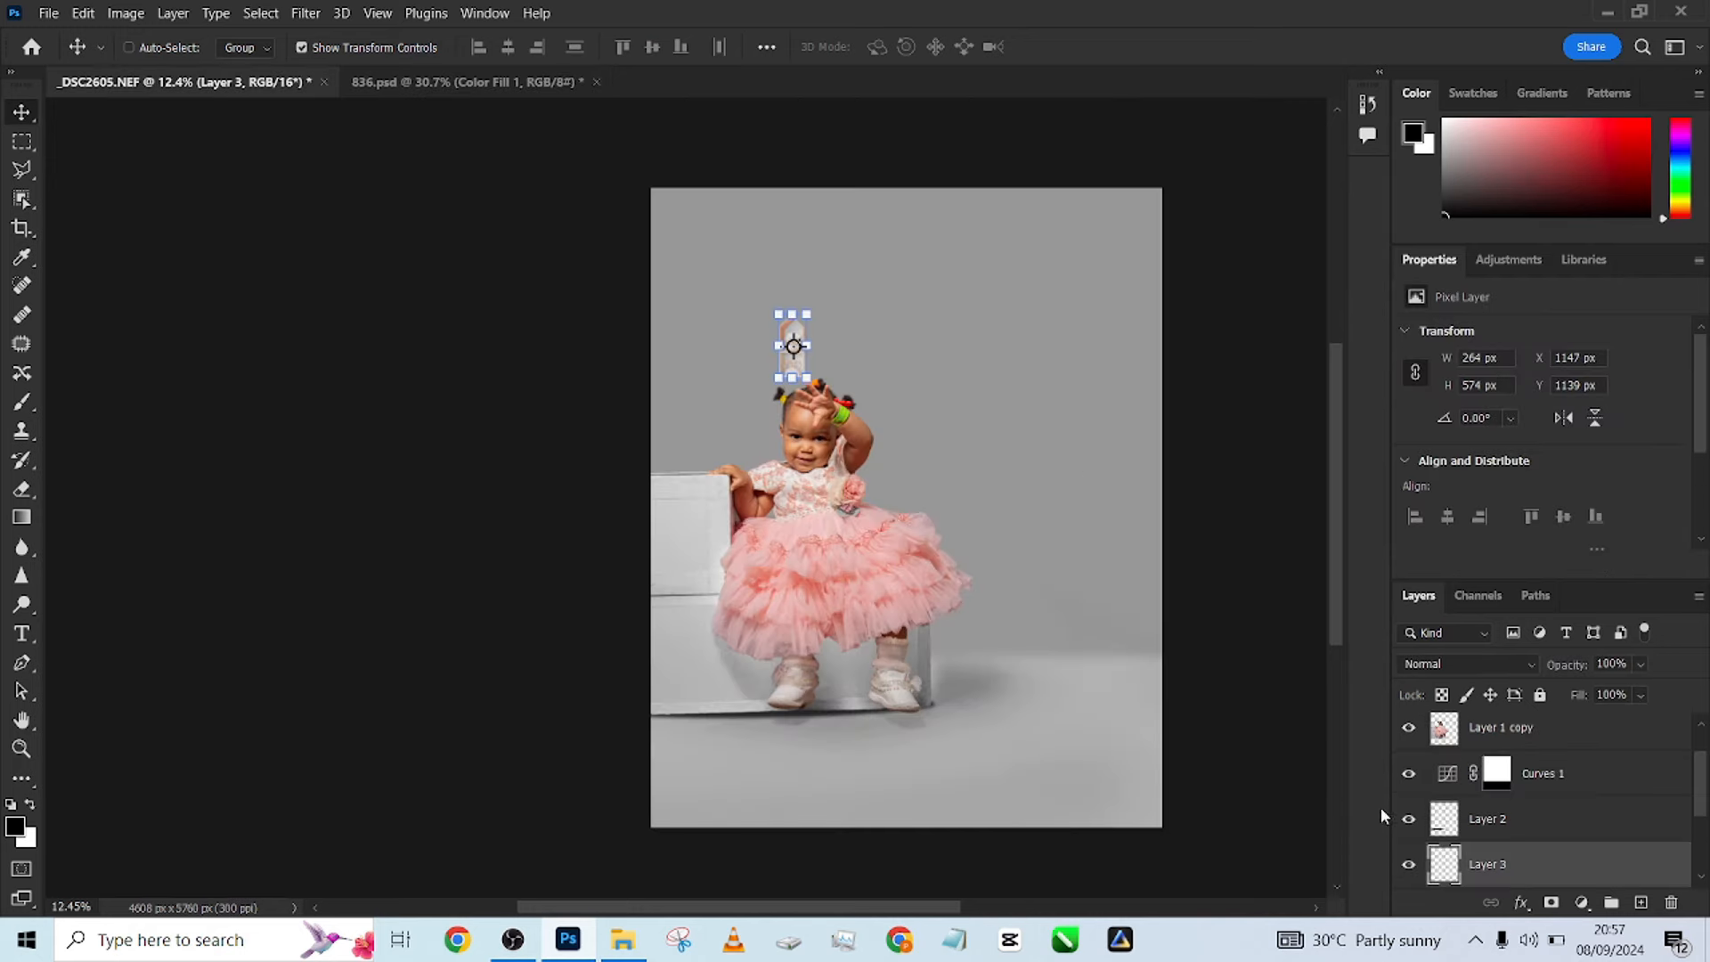
{"action": "scroll", "coordinate": [1496, 779], "scroll_direction": "up", "scroll_amount": 1}
{"action": "scroll", "coordinate": [1495, 779], "scroll_direction": "down", "scroll_amount": 3}
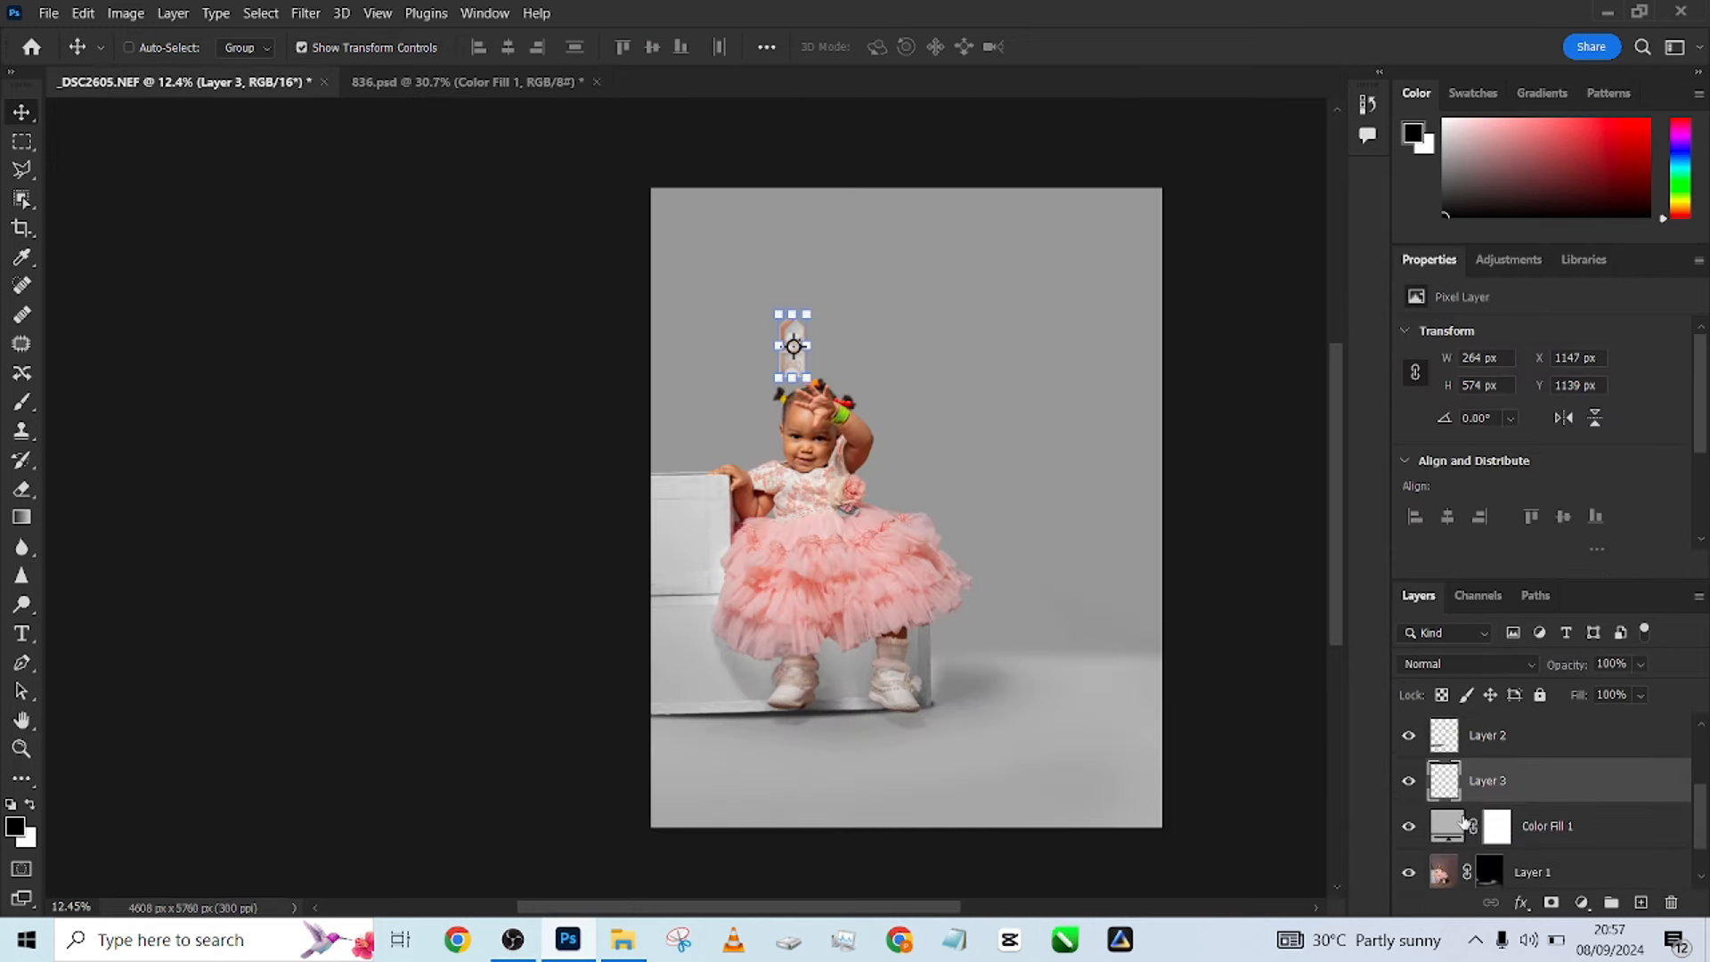
{"action": "double_click", "coordinate": [1453, 833]}
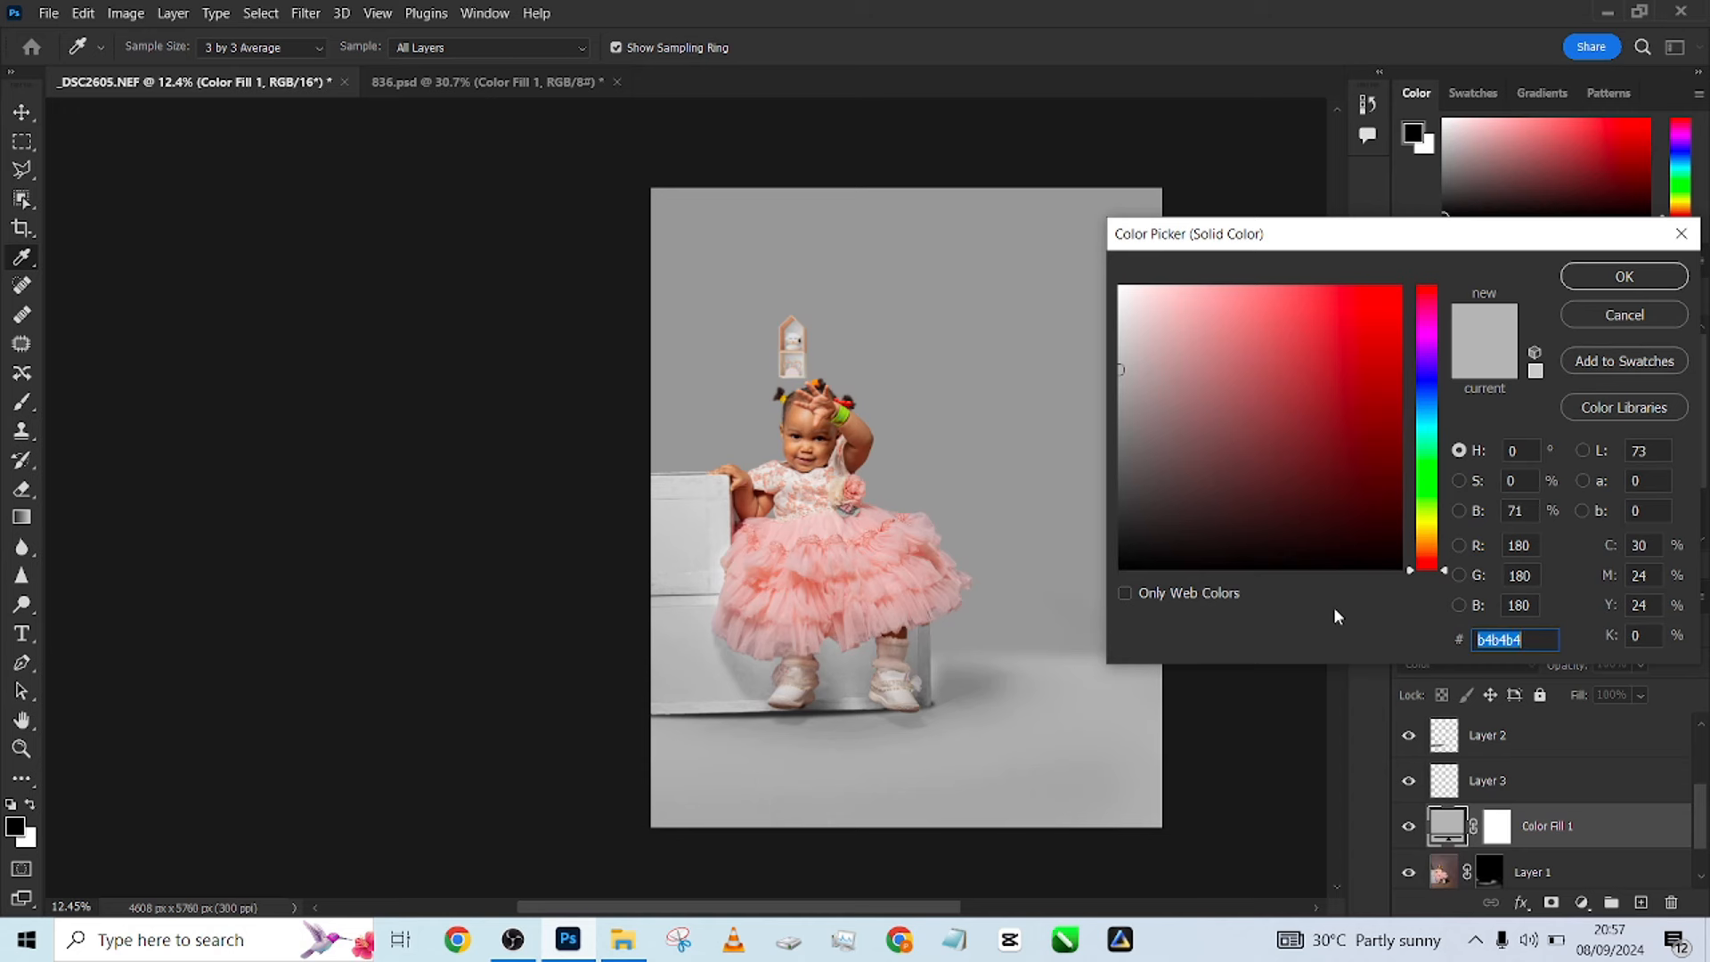
{"action": "type", "text": "d3d3d3"}
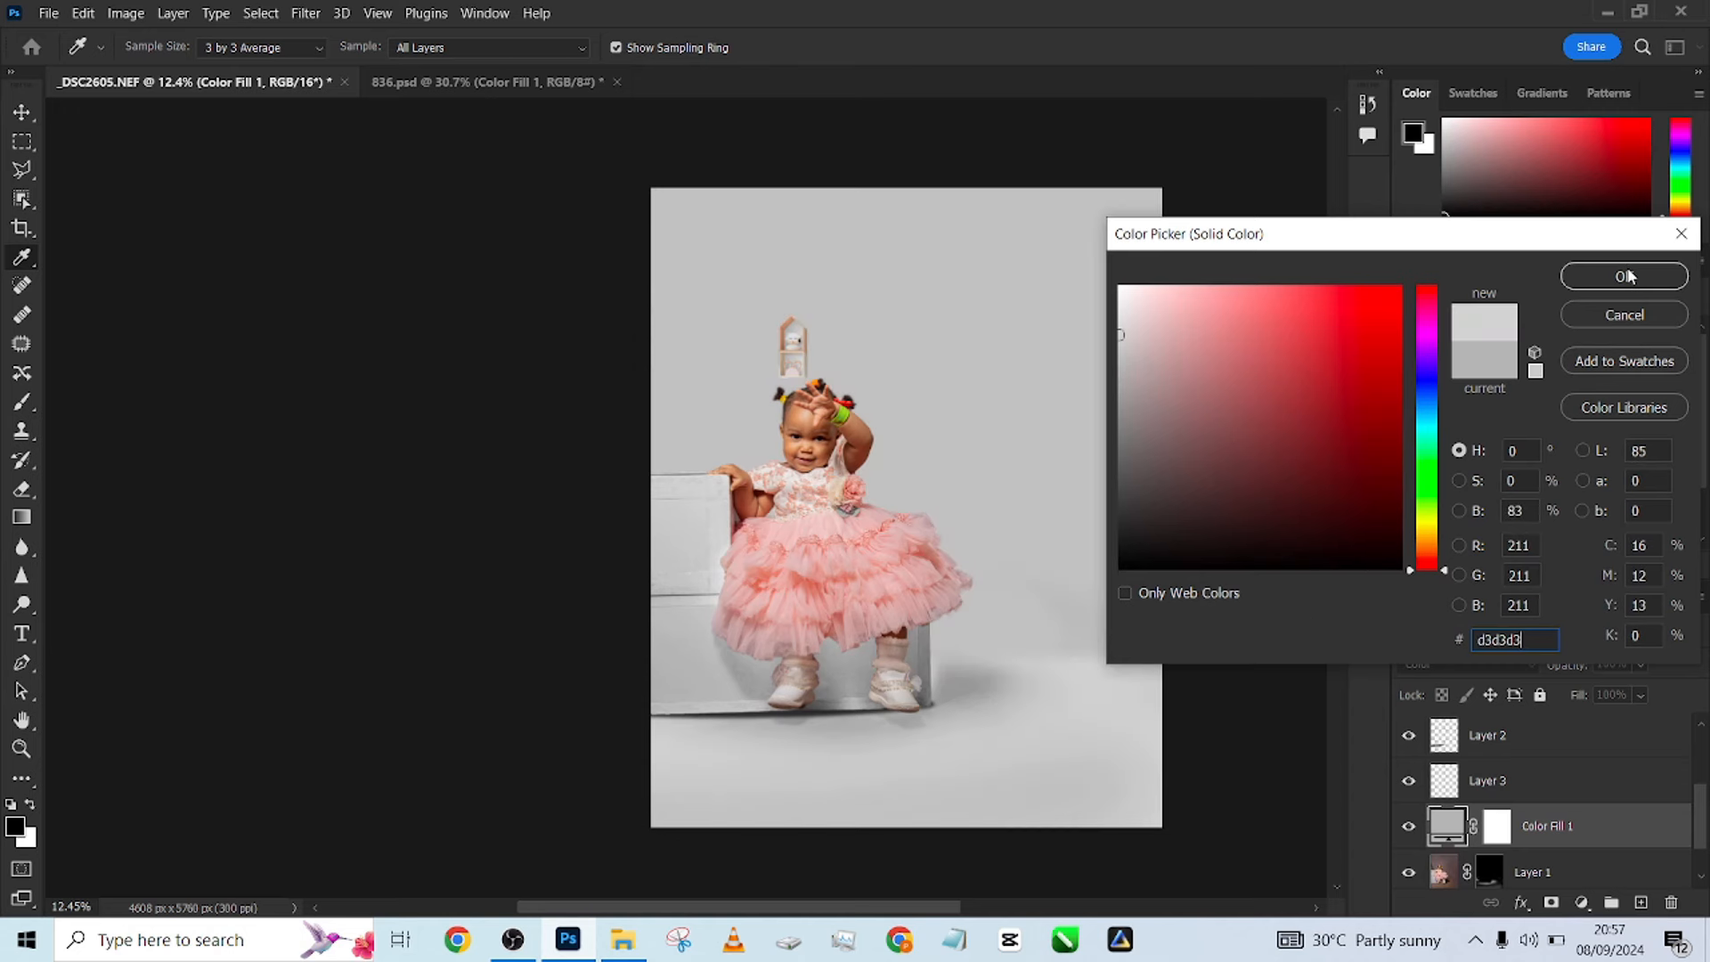
{"action": "left_click", "coordinate": [1624, 276]}
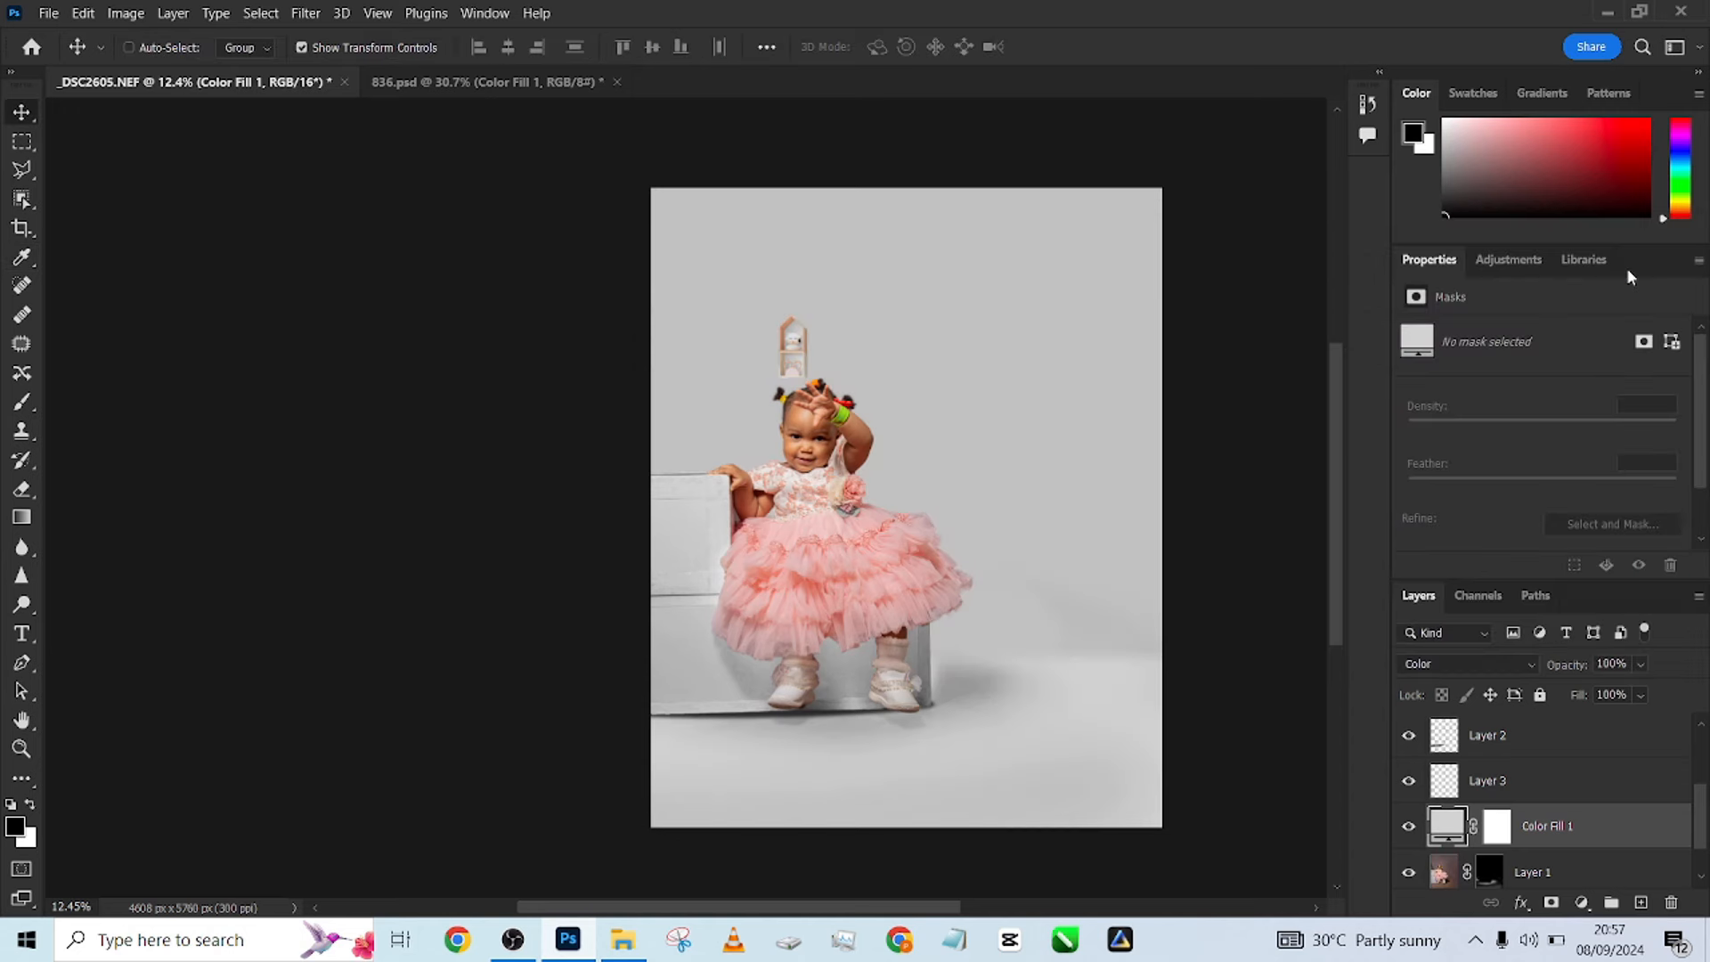
Move the wooden house shelf on Layer 3 to the upper-left wall area and enlarge it proportionally to about 257%.
{"action": "left_click", "coordinate": [1534, 784]}
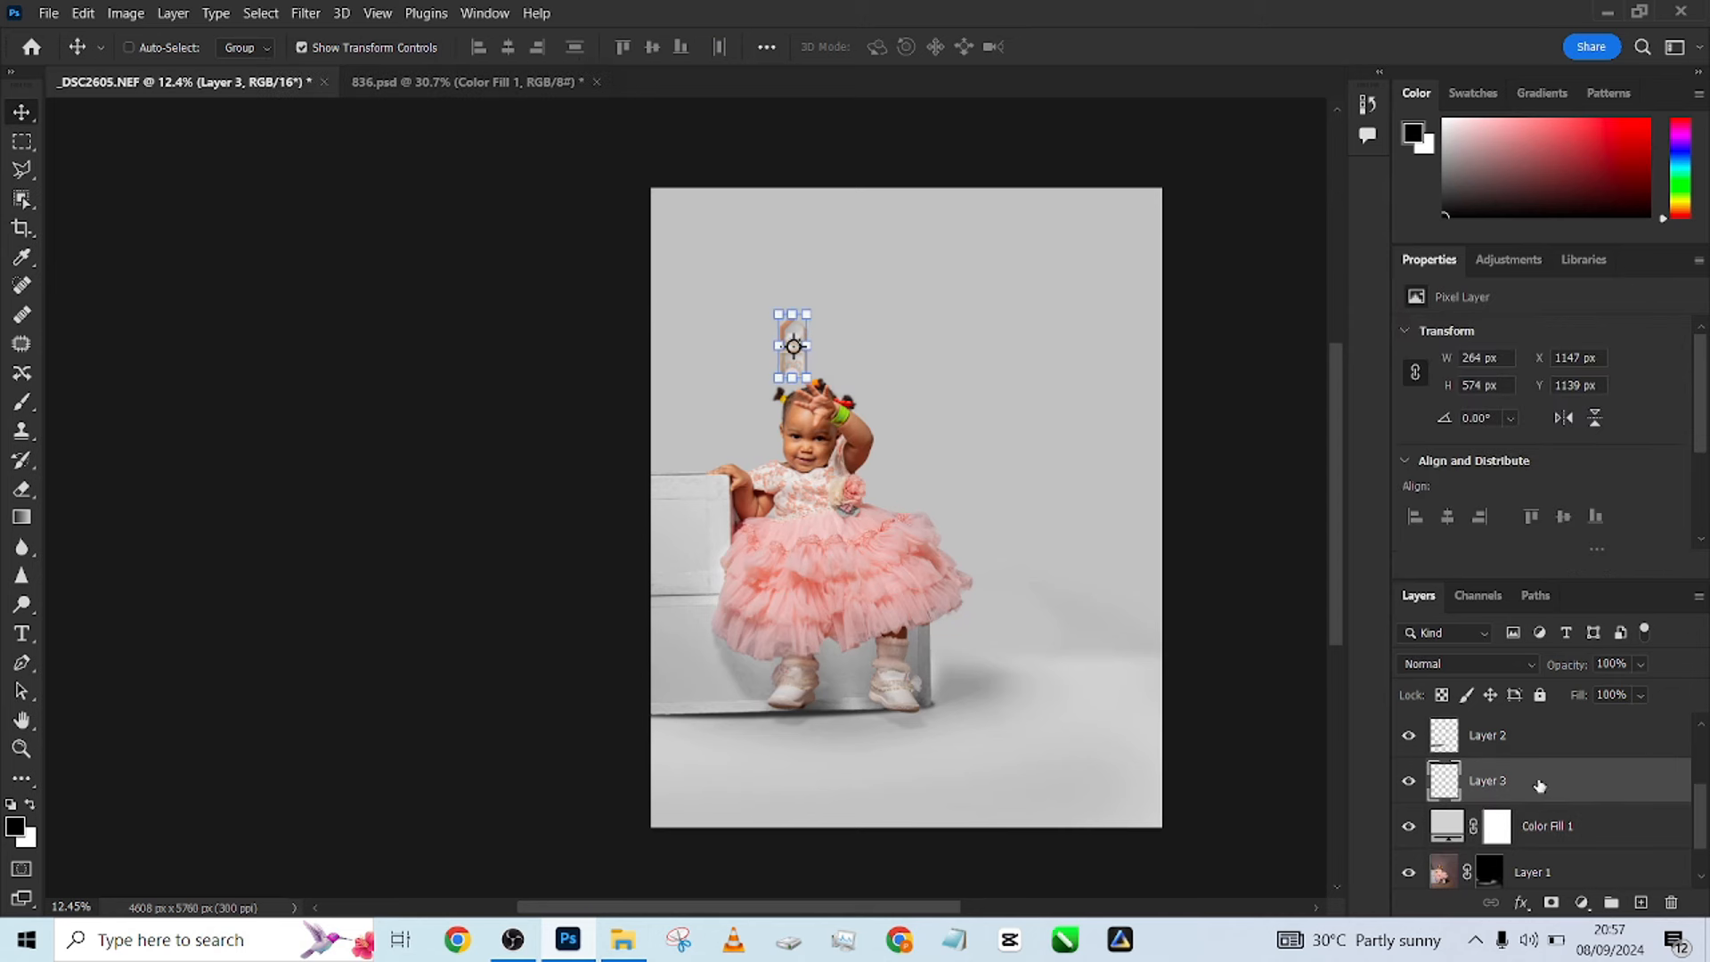
{"action": "left_click_drag", "start_coordinate": [850, 359], "coordinate": [766, 322]}
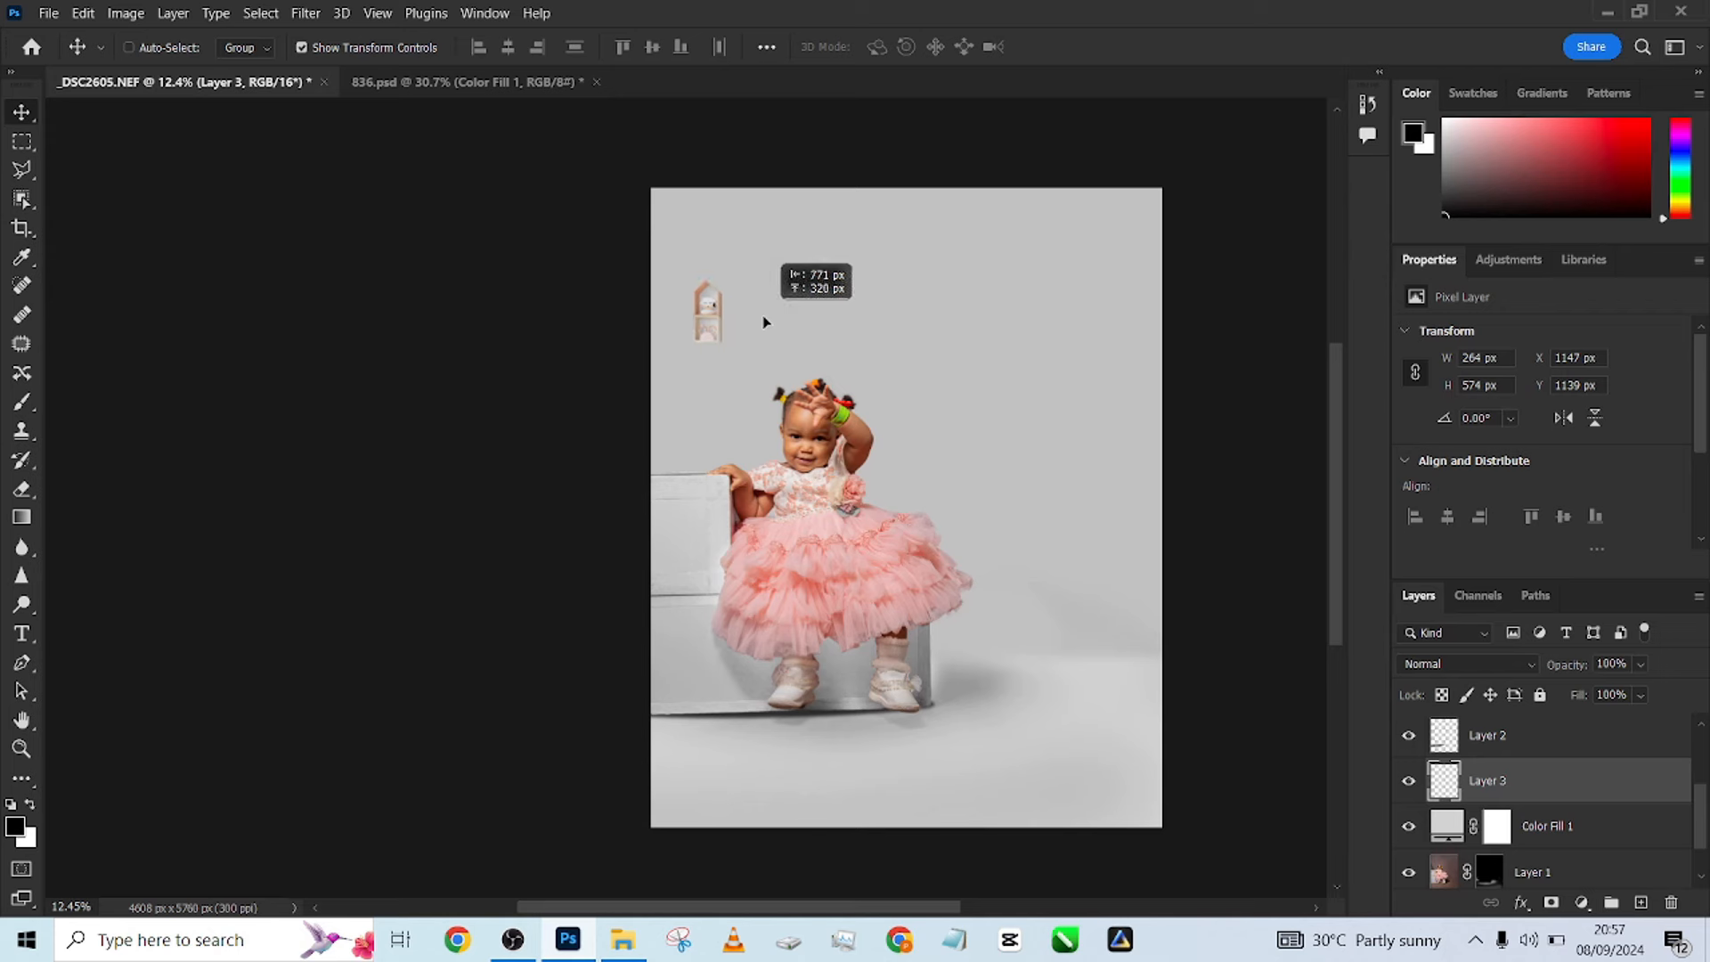
{"action": "scroll", "coordinate": [795, 331], "scroll_direction": "up", "scroll_amount": 1}
{"action": "left_click_drag", "start_coordinate": [971, 456], "coordinate": [840, 427]}
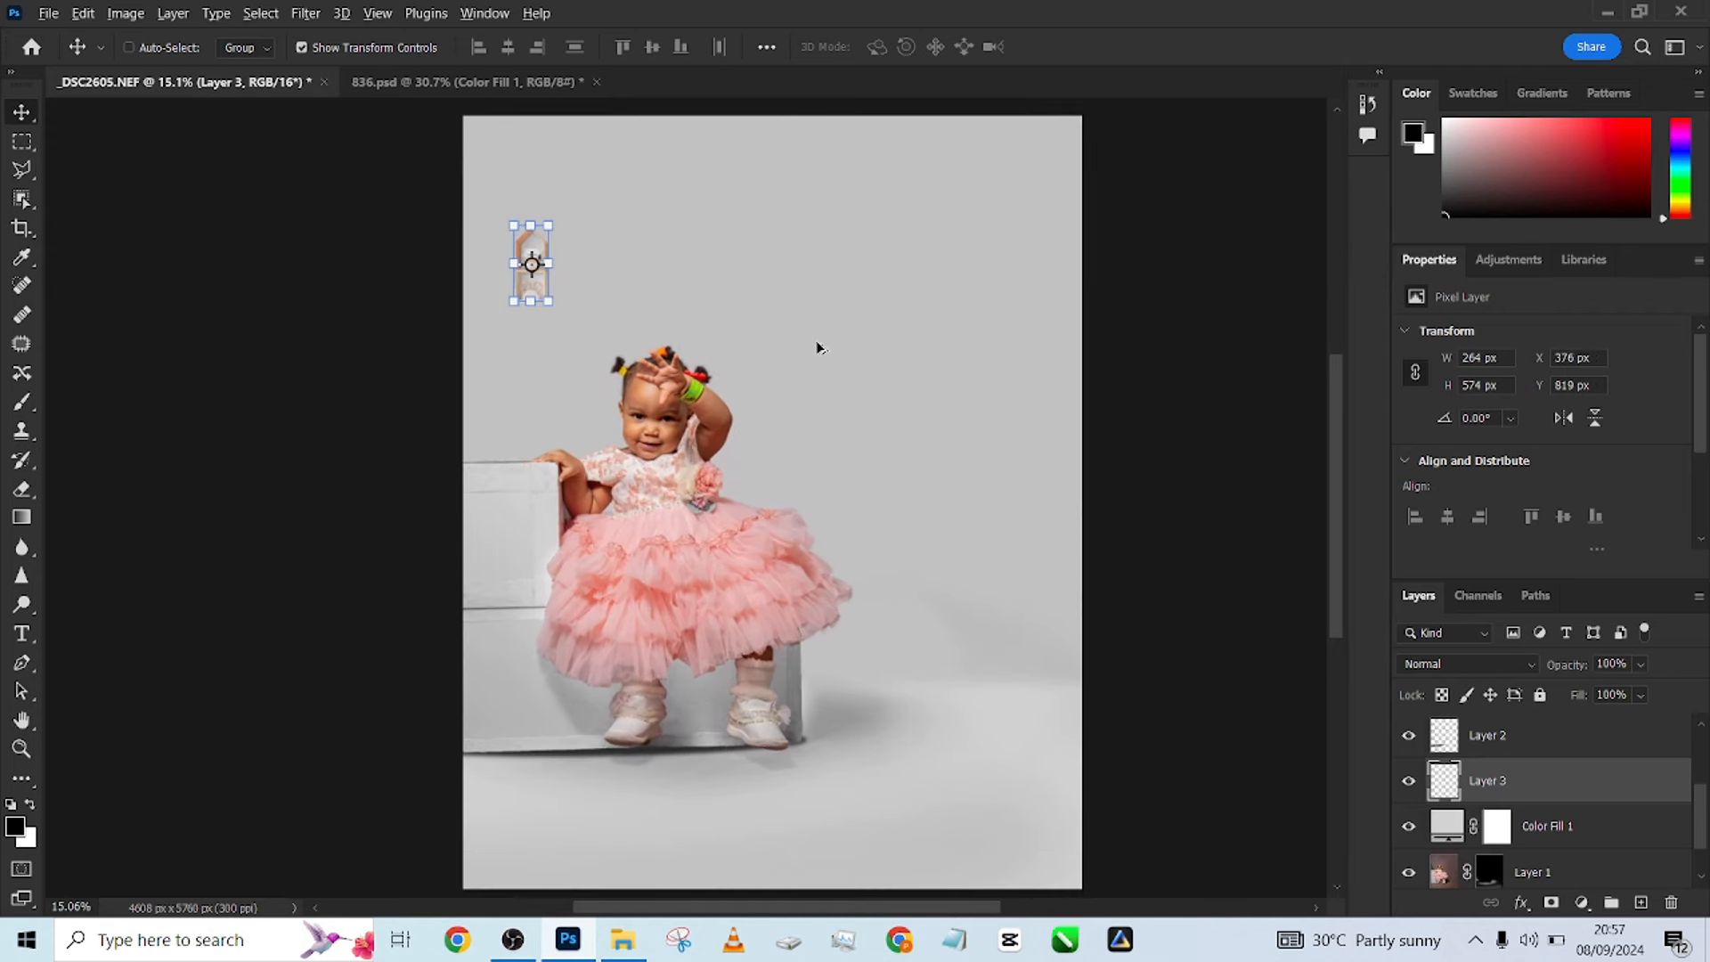
{"action": "scroll", "coordinate": [826, 347], "scroll_direction": "down", "scroll_amount": 1}
{"action": "mouse_move", "coordinate": [579, 235]}
{"action": "left_mouse_down"}
{"action": "mouse_move", "coordinate": [668, 210]}
{"action": "mouse_move", "coordinate": [562, 223]}
{"action": "mouse_move", "coordinate": [983, 224]}
{"action": "mouse_move", "coordinate": [985, 243]}
{"action": "mouse_move", "coordinate": [570, 186]}
{"action": "mouse_move", "coordinate": [561, 217]}
{"action": "left_mouse_up"}
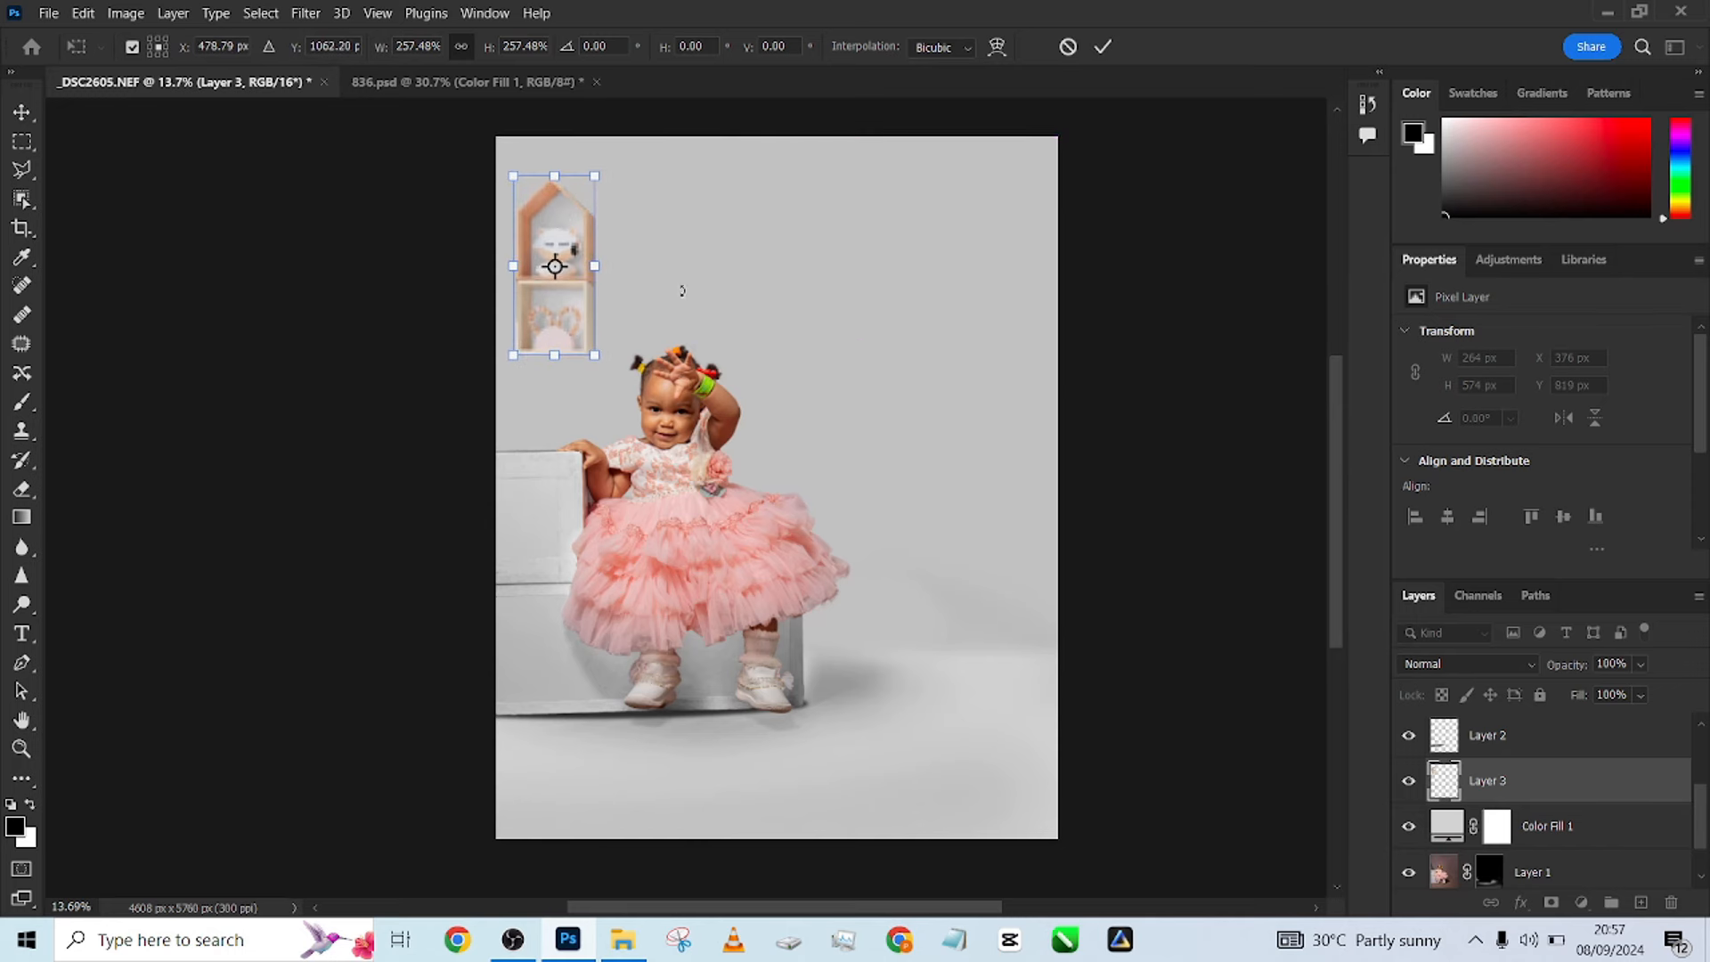
{"action": "left_click", "coordinate": [1102, 46]}
Darken the house shelf slightly with Curves, mapping RGB input 104 to output 93.
{"action": "key", "text": "ctrl+m"}
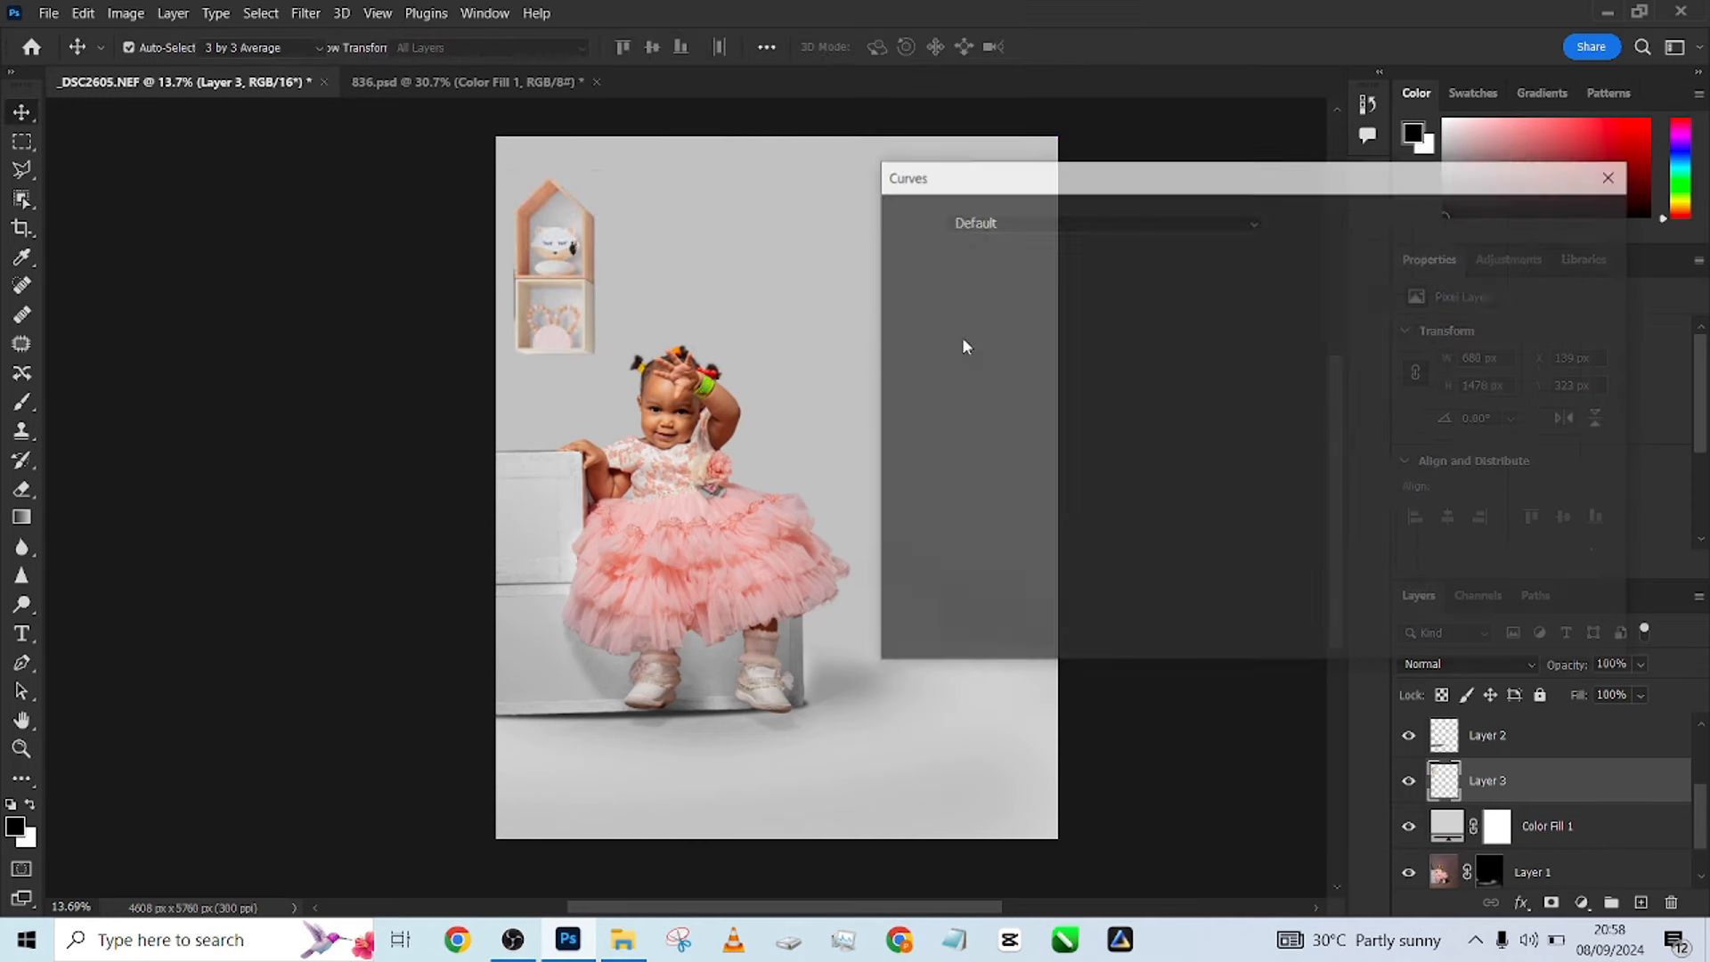
{"action": "mouse_move", "coordinate": [1109, 445]}
{"action": "left_mouse_down"}
{"action": "mouse_move", "coordinate": [1107, 432]}
{"action": "mouse_move", "coordinate": [1122, 473]}
{"action": "mouse_move", "coordinate": [1107, 457]}
{"action": "left_mouse_up"}
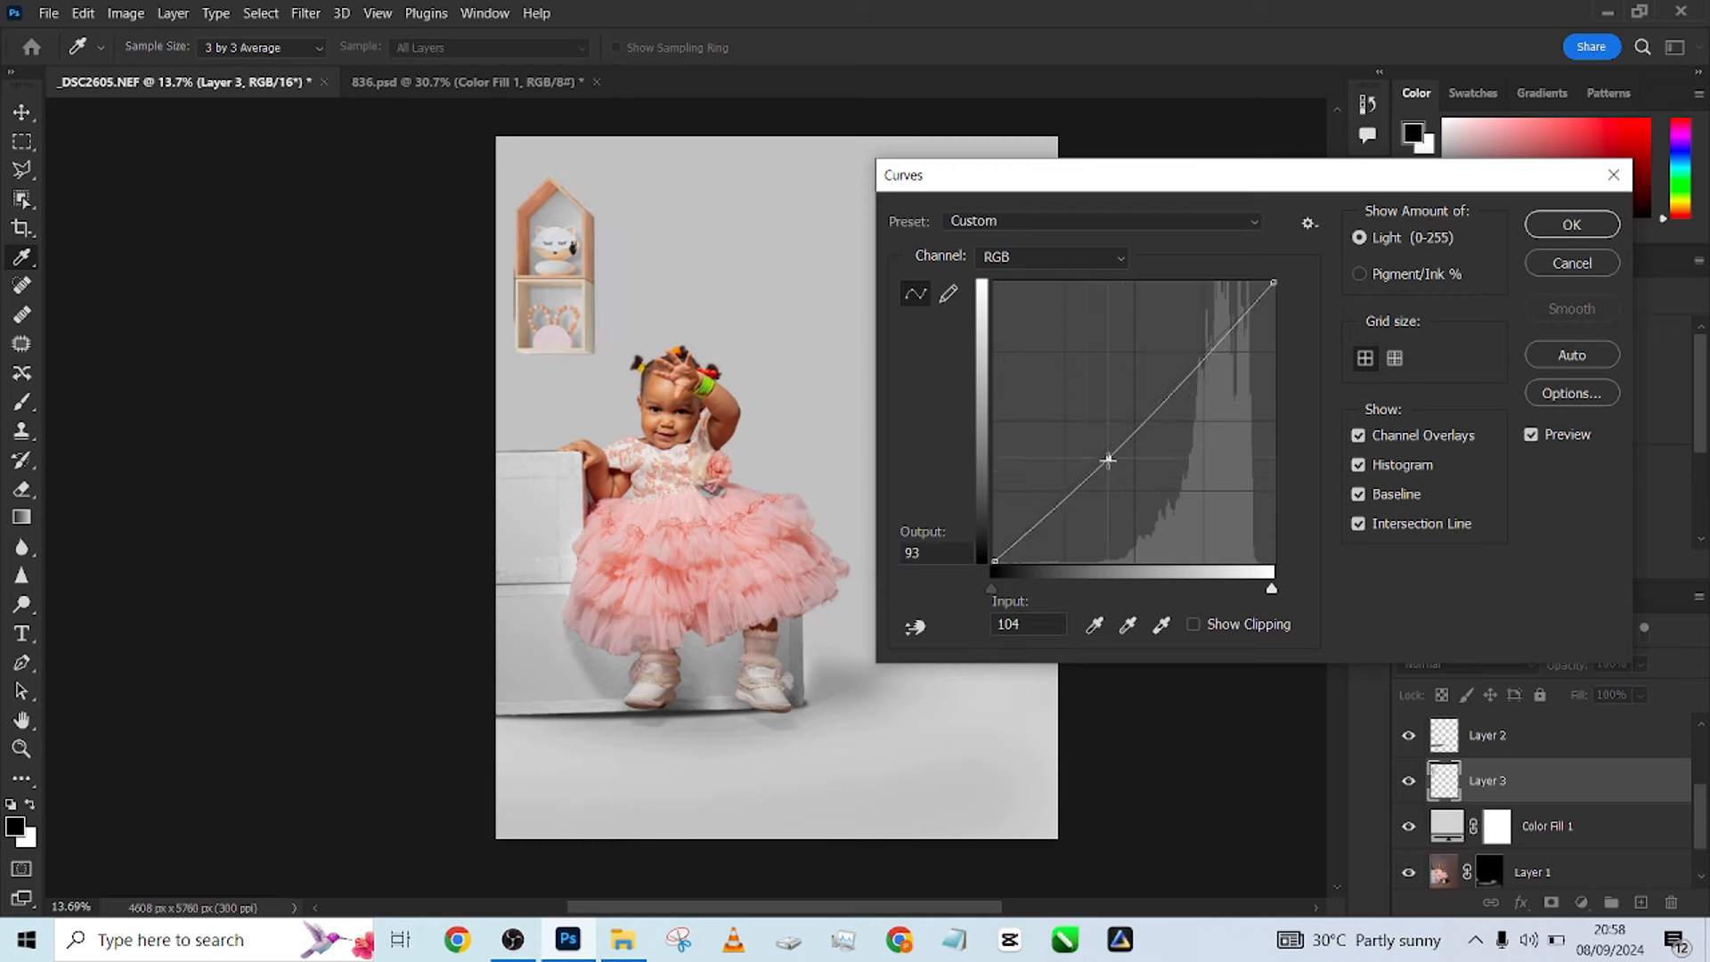
{"action": "left_click", "coordinate": [1564, 227]}
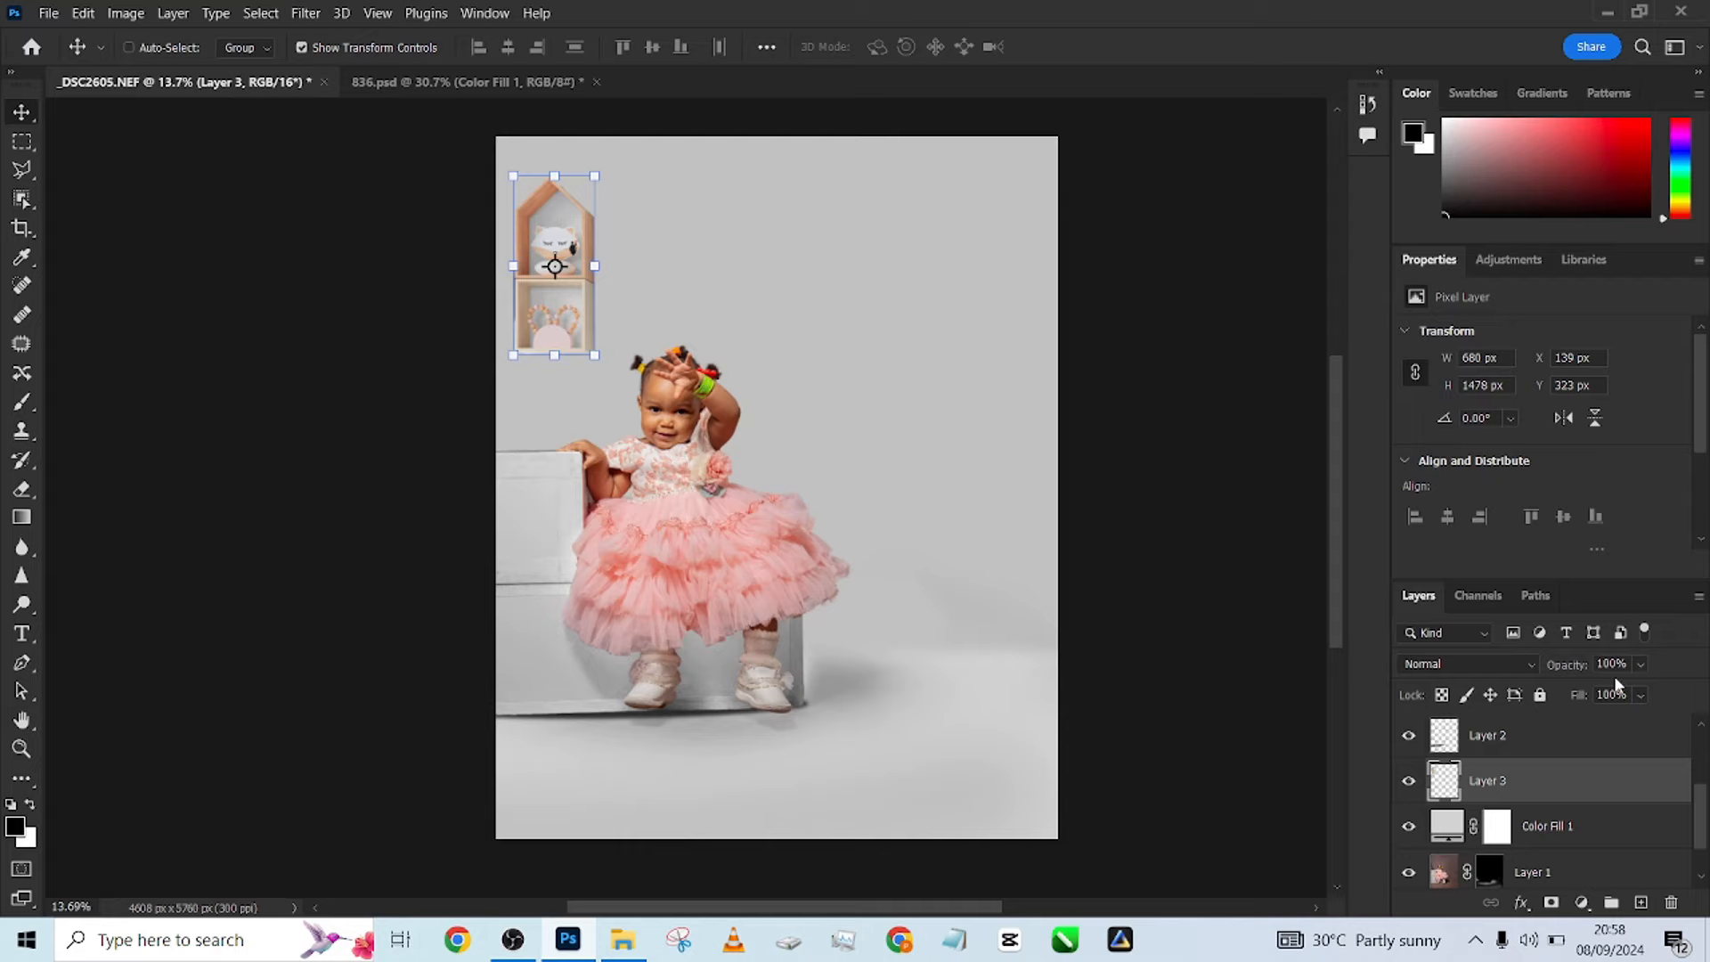
Add a Multiply drop shadow to the house shelf with angle 67°, distance 73 px, spread 29% and size 109 px.
{"action": "double_click", "coordinate": [1655, 790]}
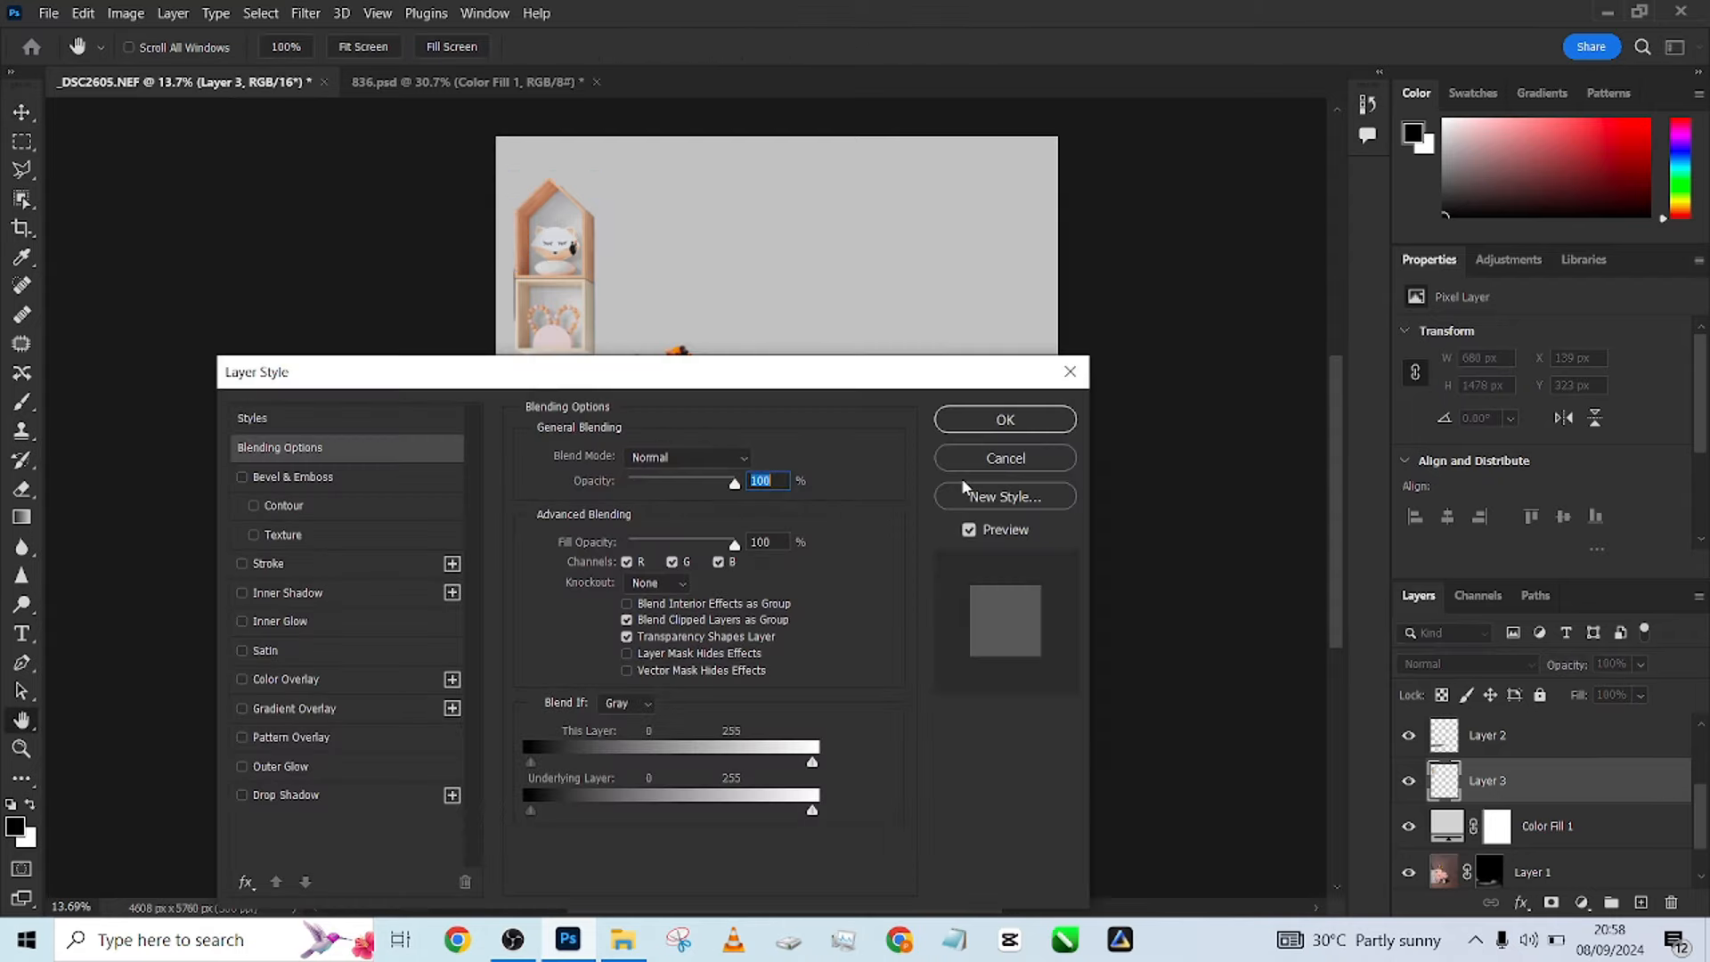
{"action": "left_click_drag", "start_coordinate": [682, 367], "coordinate": [1383, 262]}
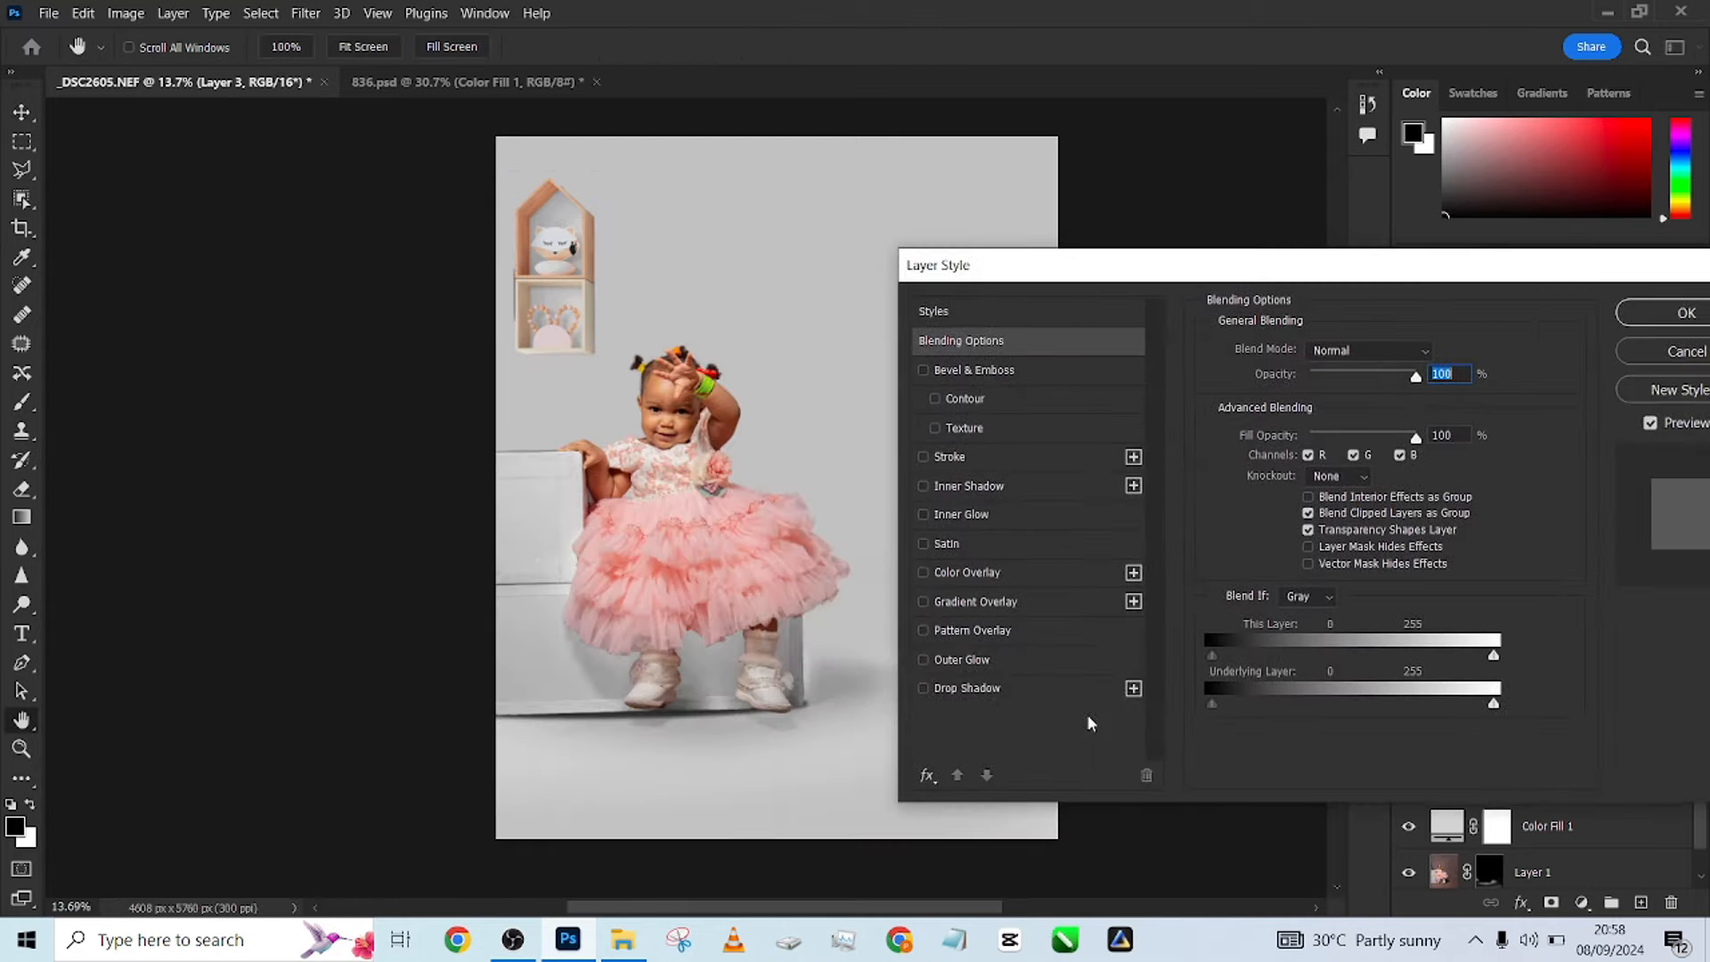
{"action": "left_click", "coordinate": [974, 692]}
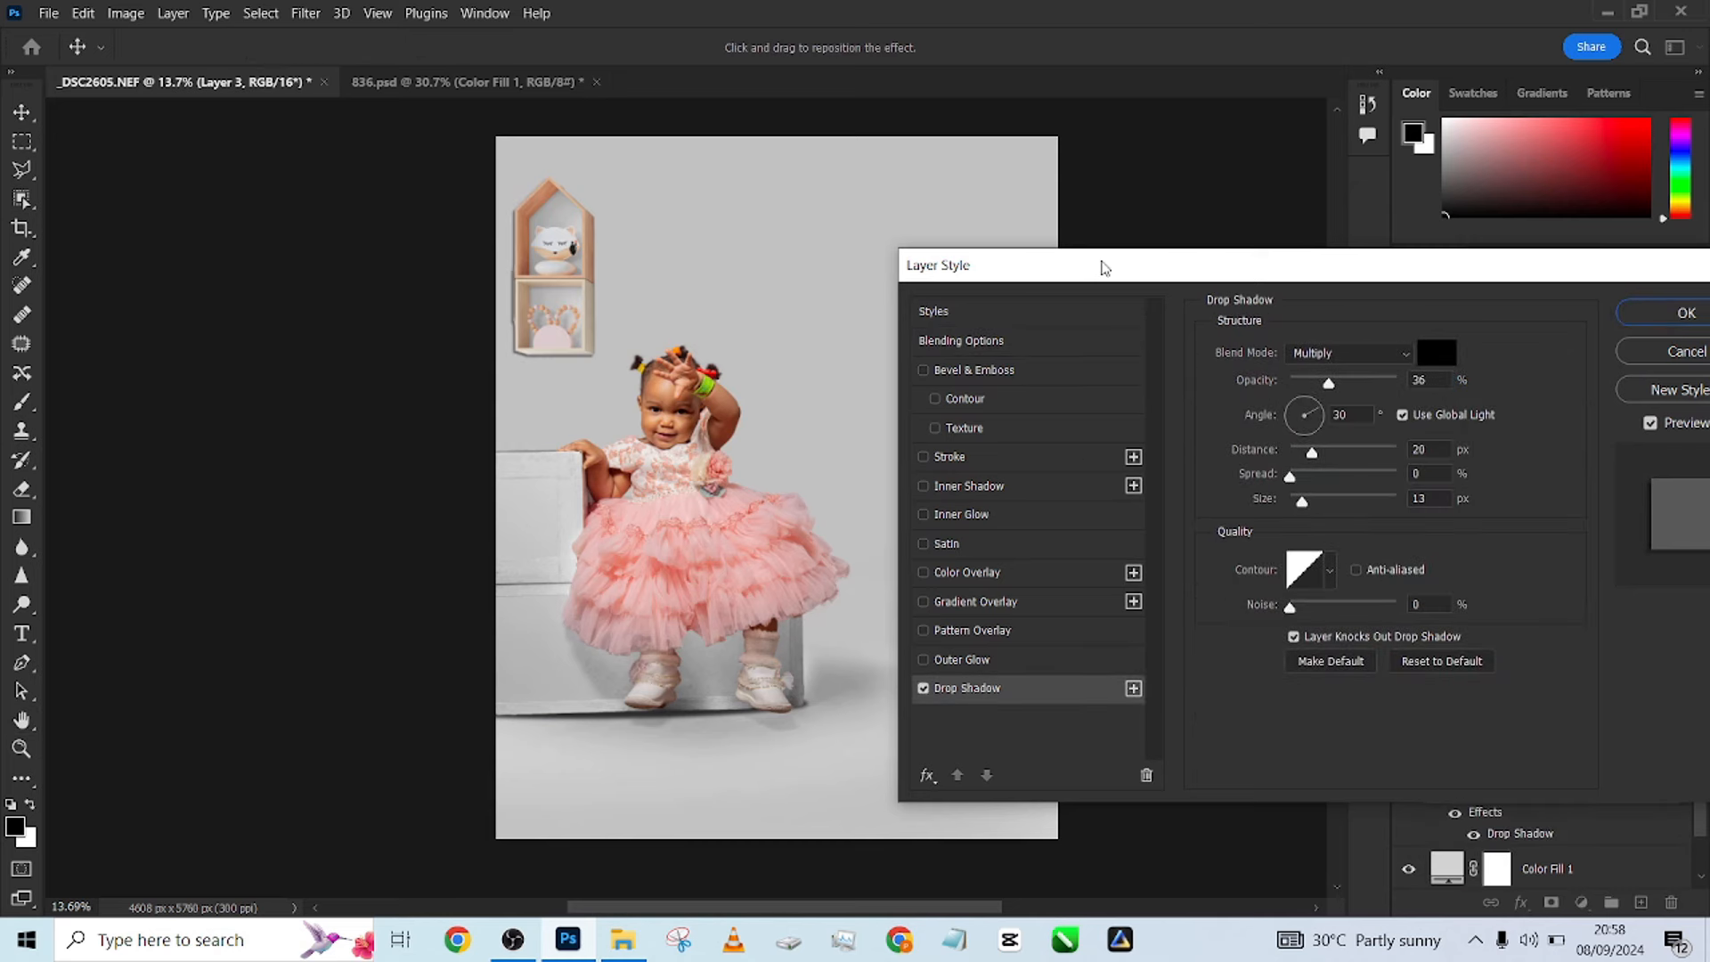
{"action": "left_click_drag", "start_coordinate": [1099, 263], "coordinate": [1196, 269]}
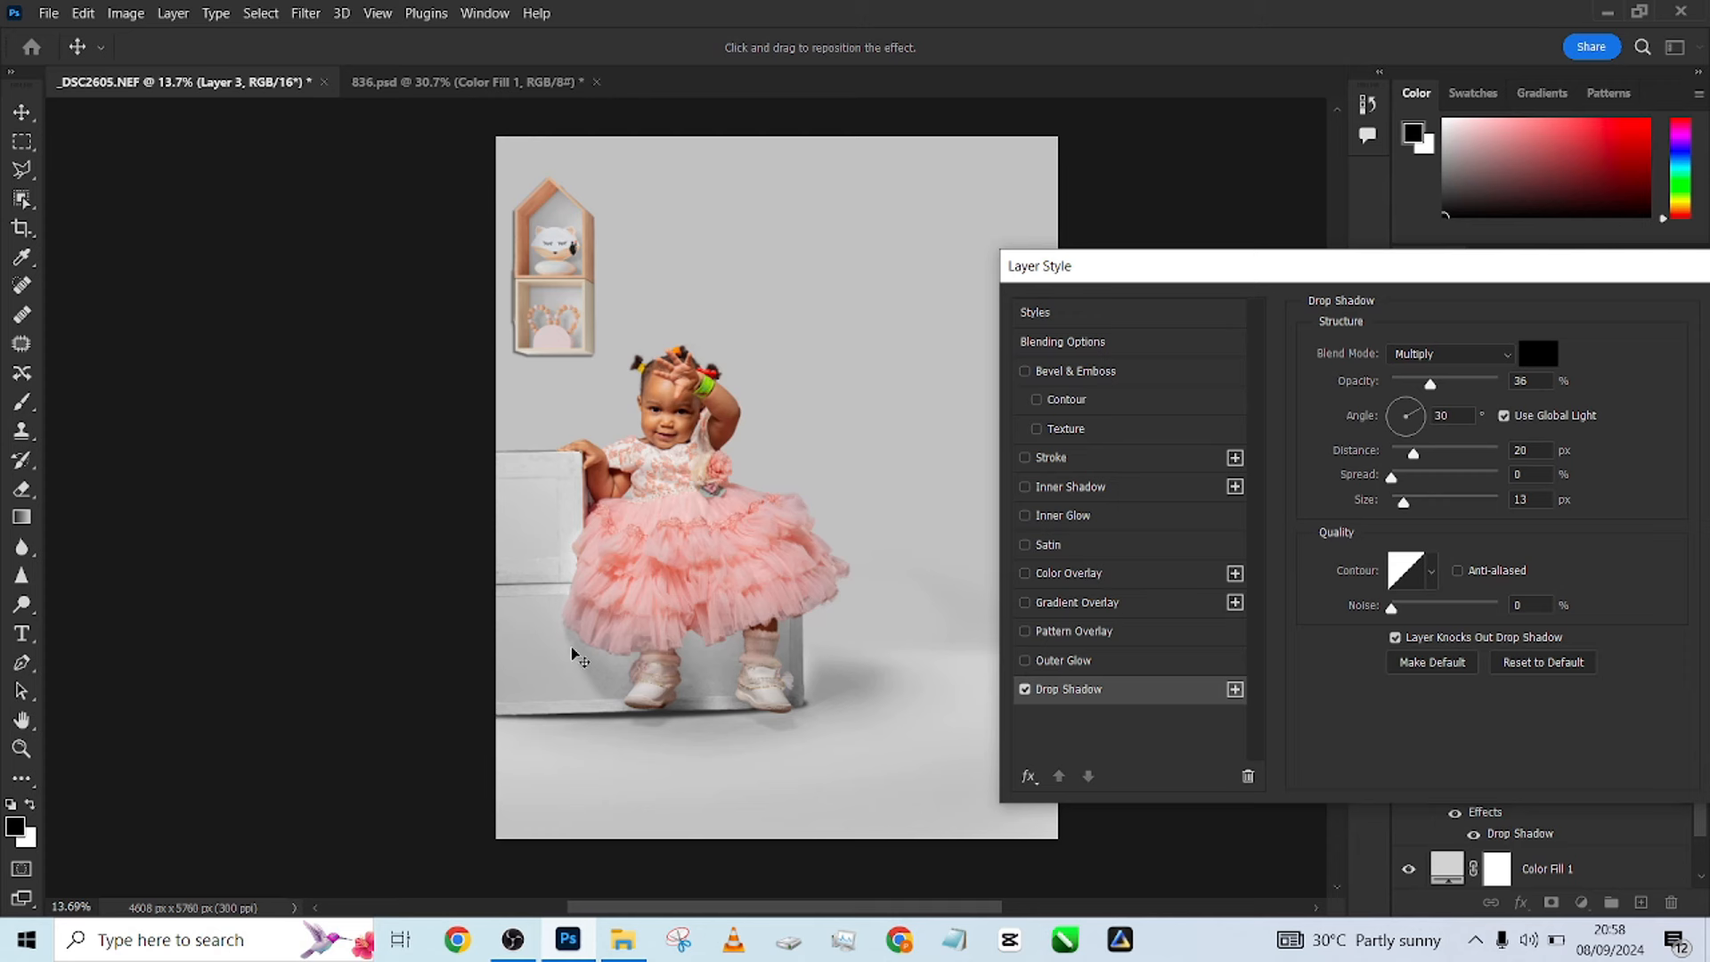
{"action": "left_click_drag", "start_coordinate": [552, 264], "coordinate": [548, 281]}
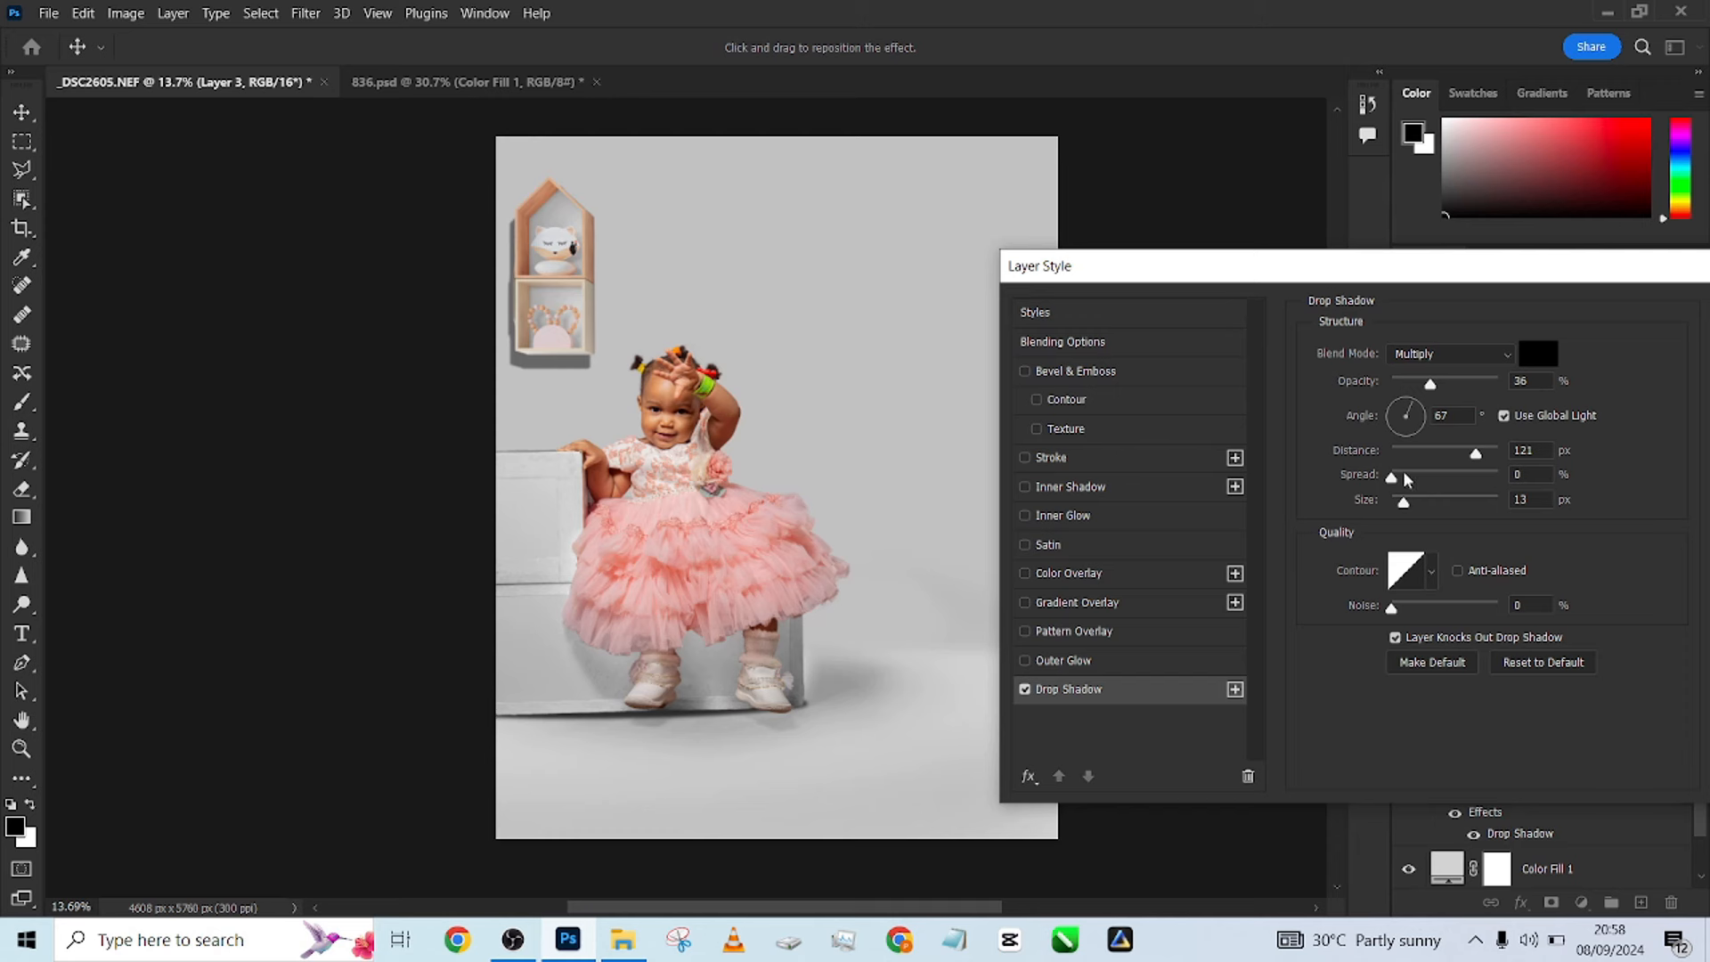
{"action": "left_click", "coordinate": [1433, 478]}
{"action": "left_click_drag", "start_coordinate": [1449, 504], "coordinate": [1459, 456]}
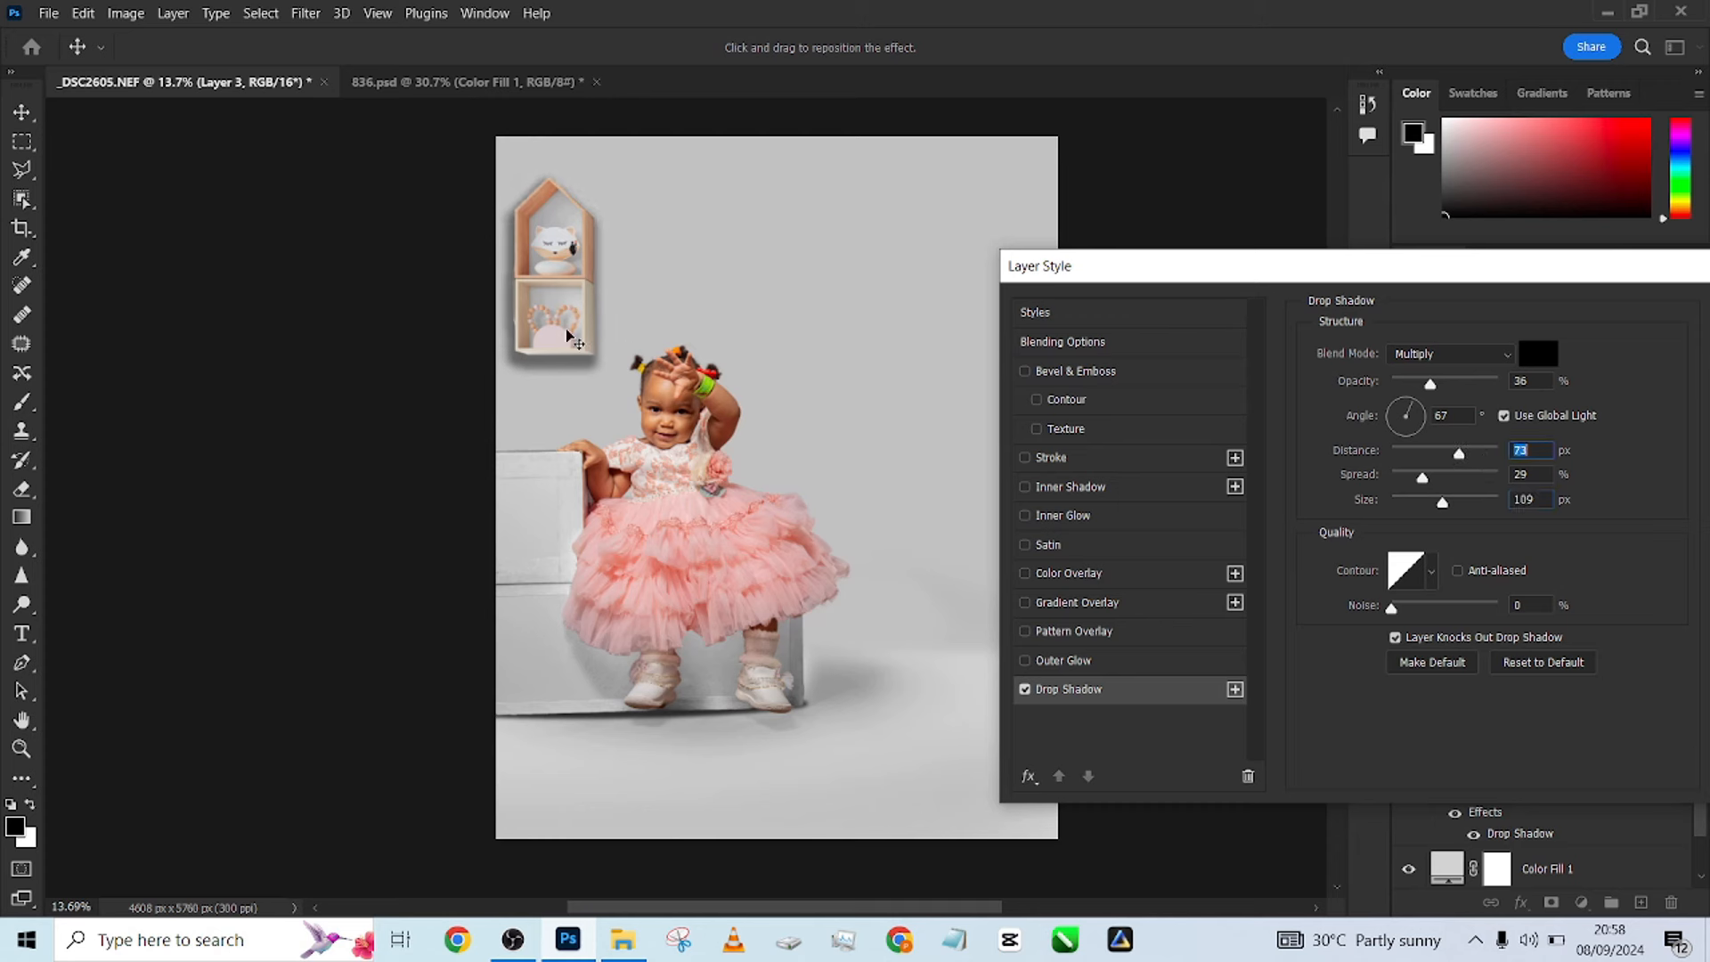
Soften the shelf's drop shadow to opacity 31%, angle 41°, distance 31 px, spread 0% and size 68 px.
{"action": "left_click_drag", "start_coordinate": [570, 337], "coordinate": [568, 343]}
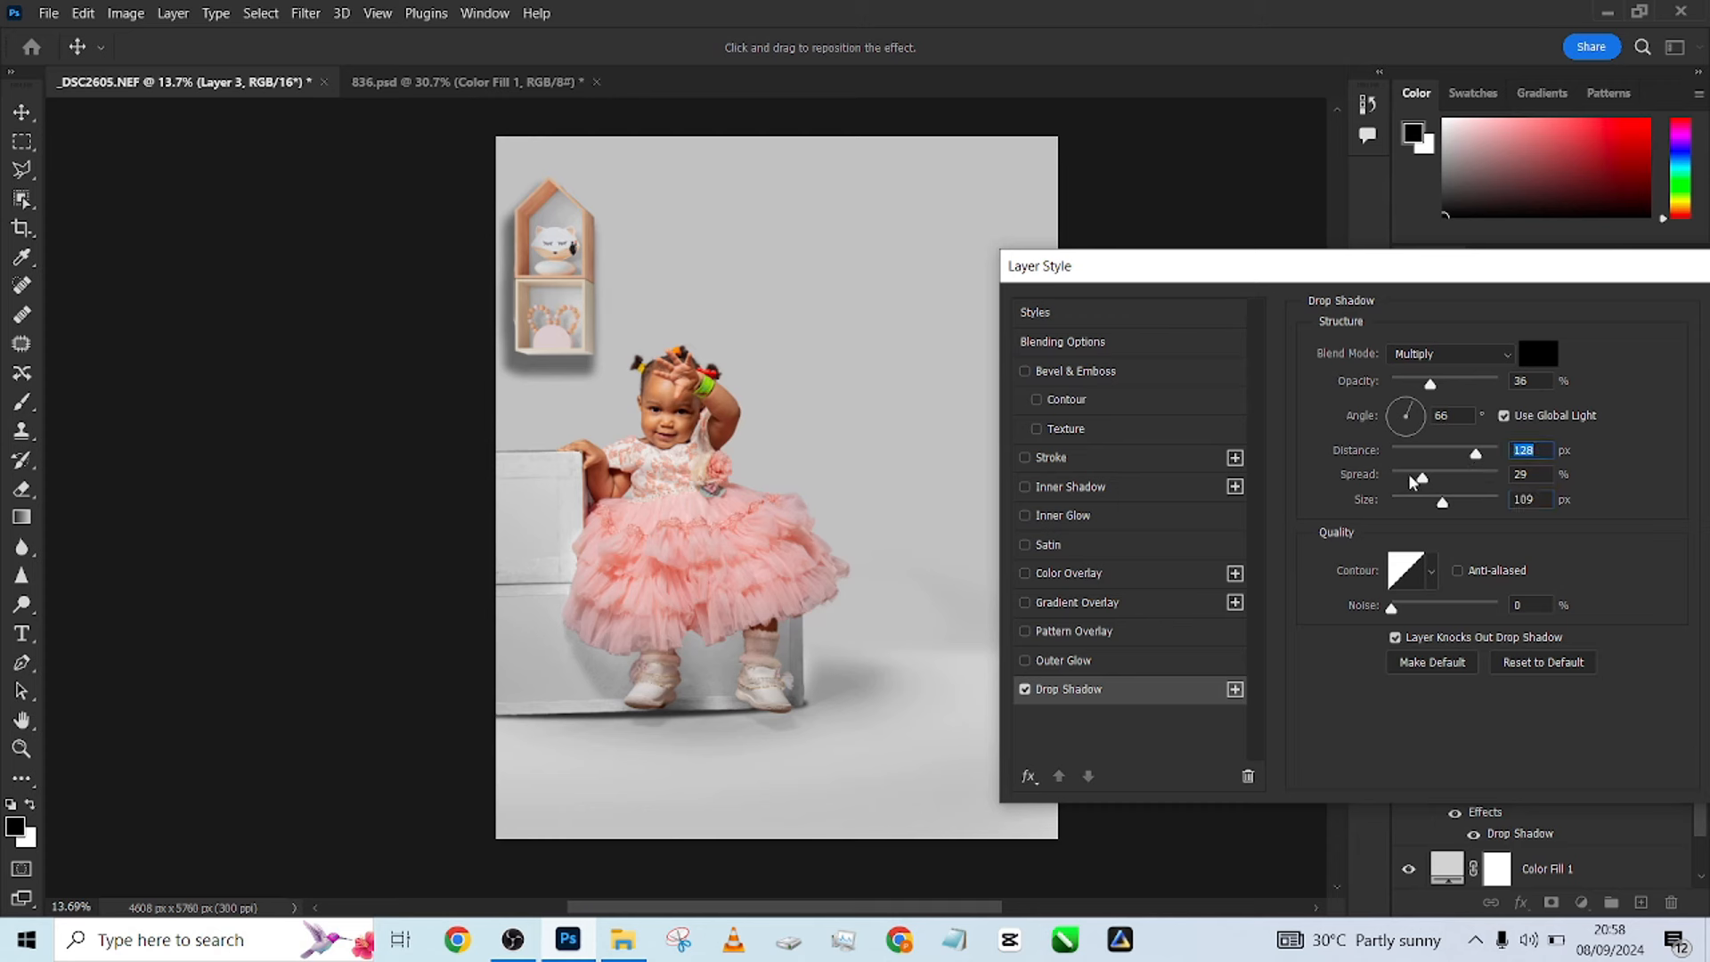
{"action": "left_click_drag", "start_coordinate": [1408, 474], "coordinate": [1386, 478]}
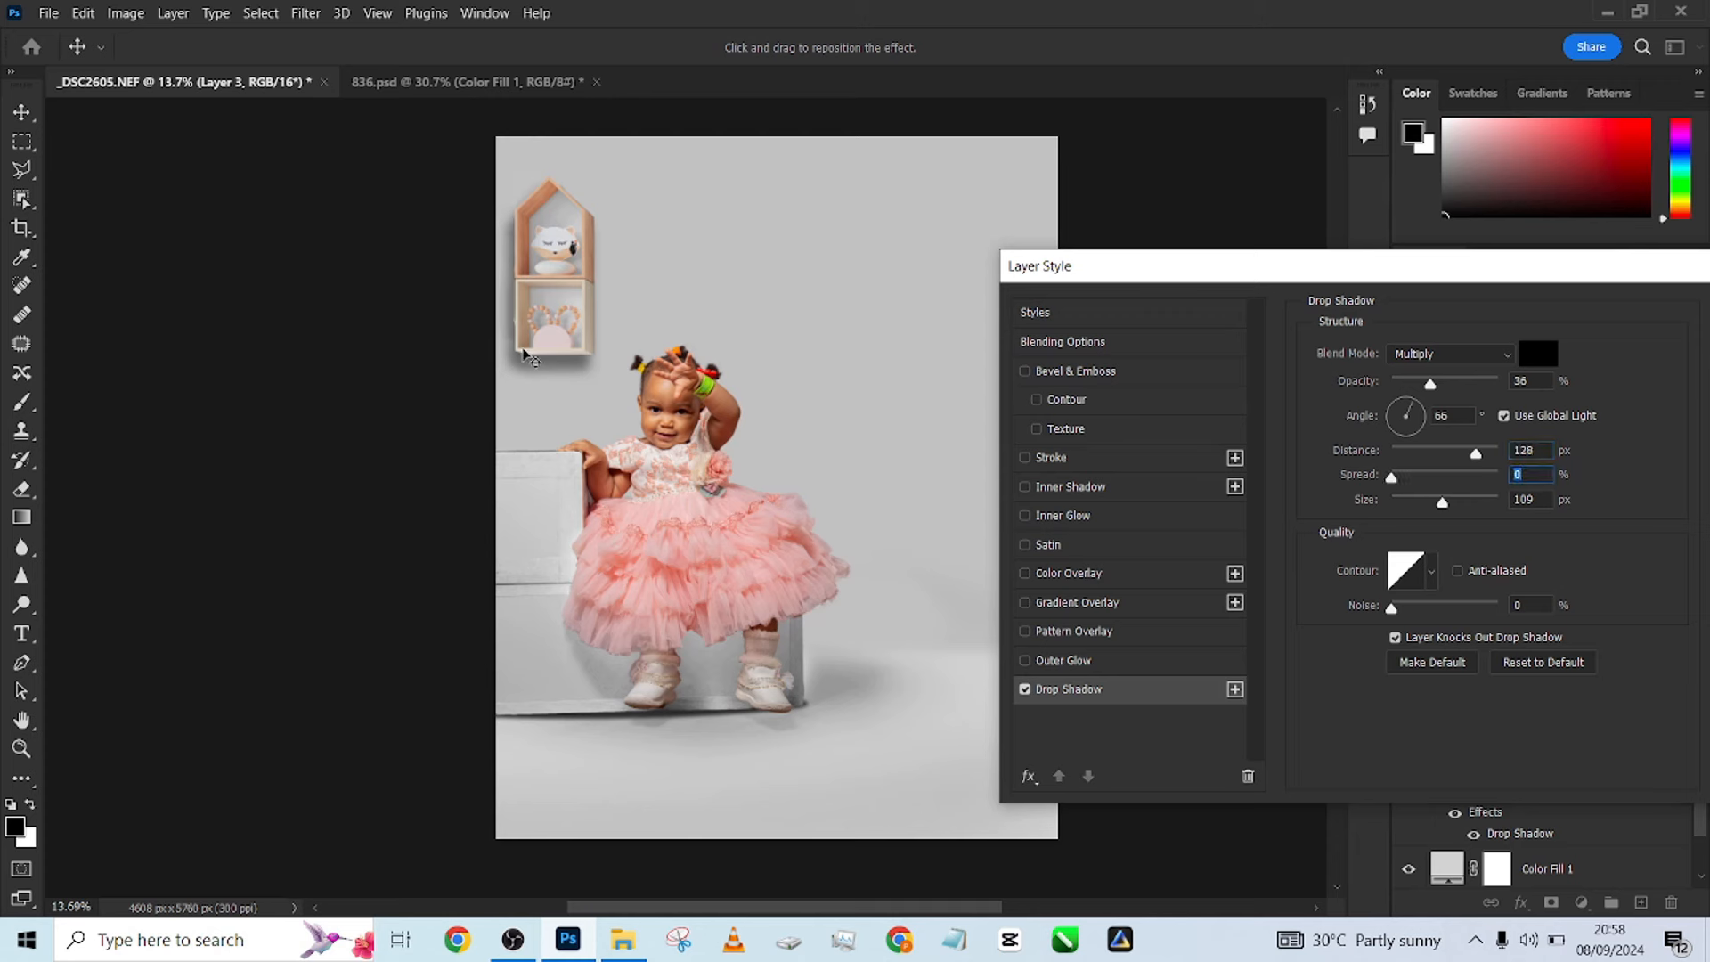
{"action": "left_click_drag", "start_coordinate": [528, 355], "coordinate": [525, 347]}
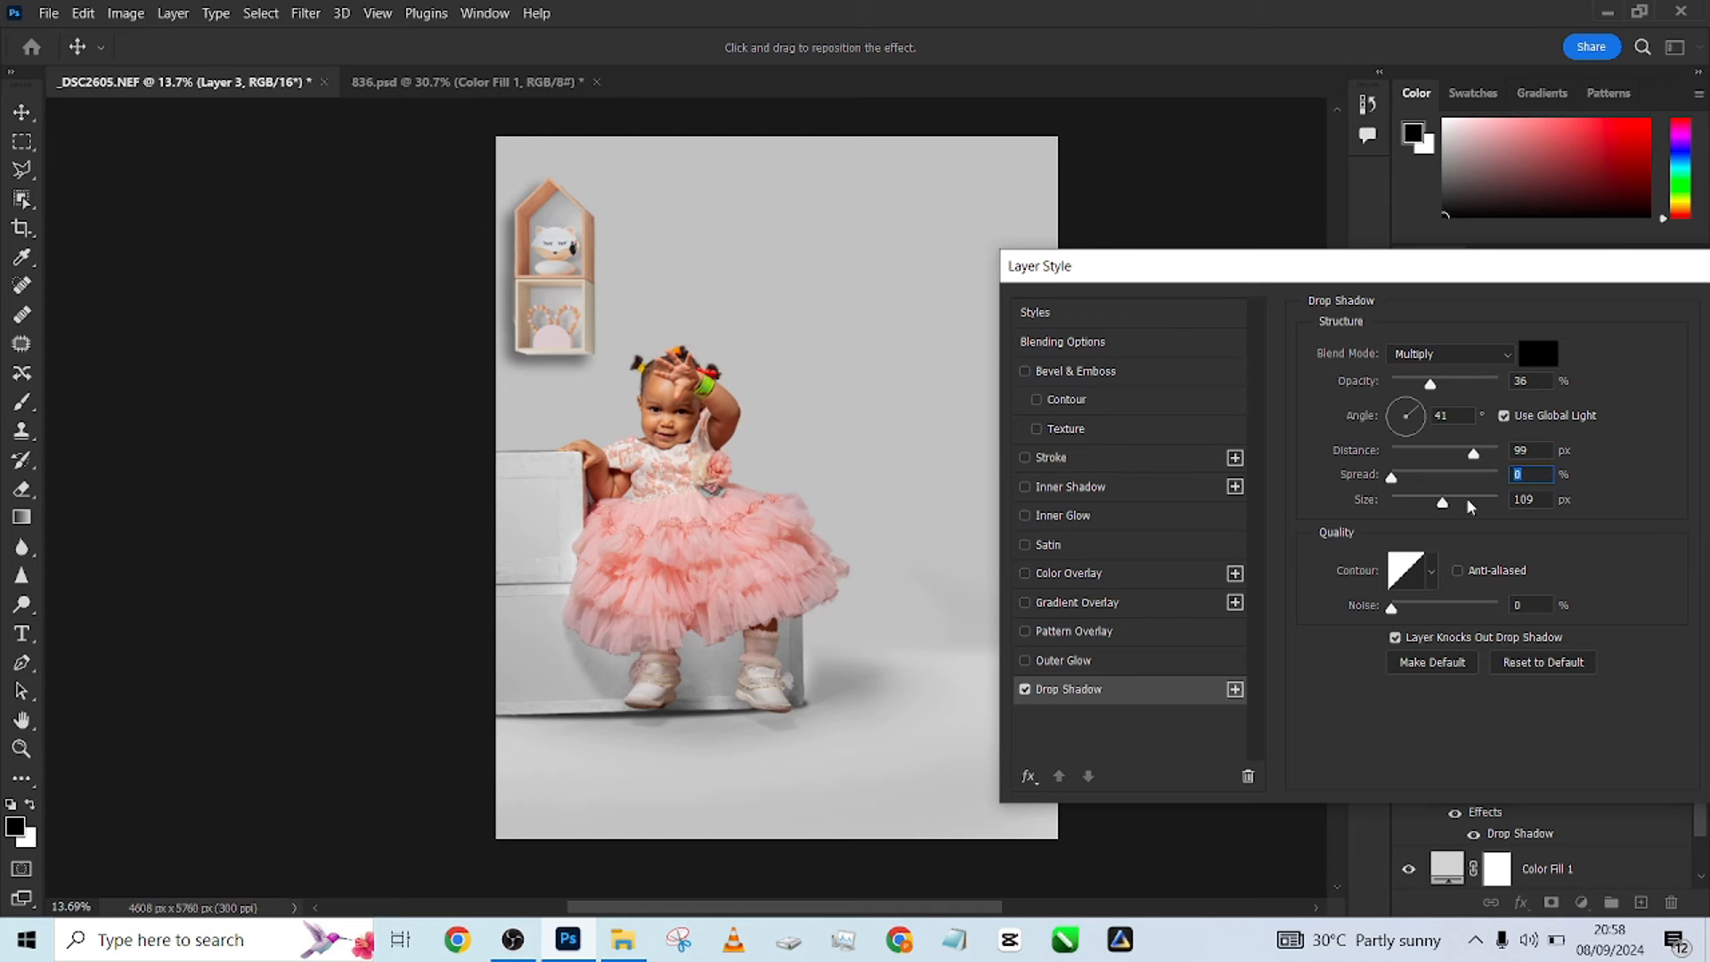
{"action": "left_click_drag", "start_coordinate": [1444, 506], "coordinate": [1425, 505]}
{"action": "left_click_drag", "start_coordinate": [1436, 388], "coordinate": [1425, 383]}
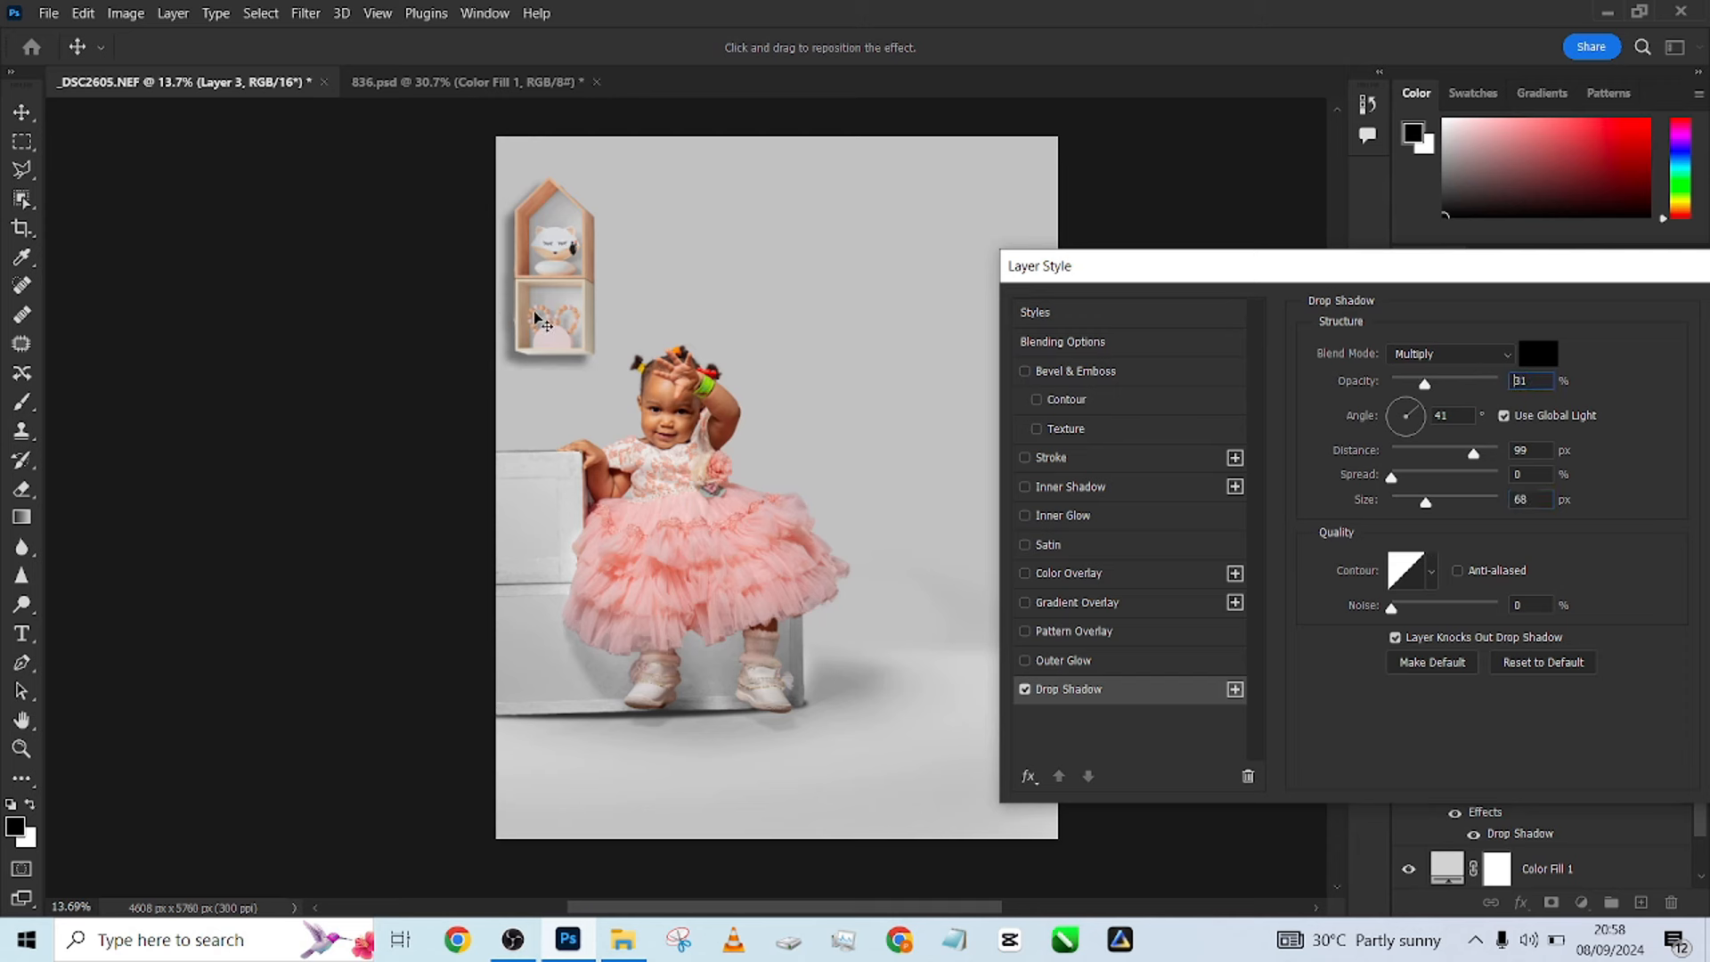
{"action": "left_click_drag", "start_coordinate": [540, 323], "coordinate": [541, 314]}
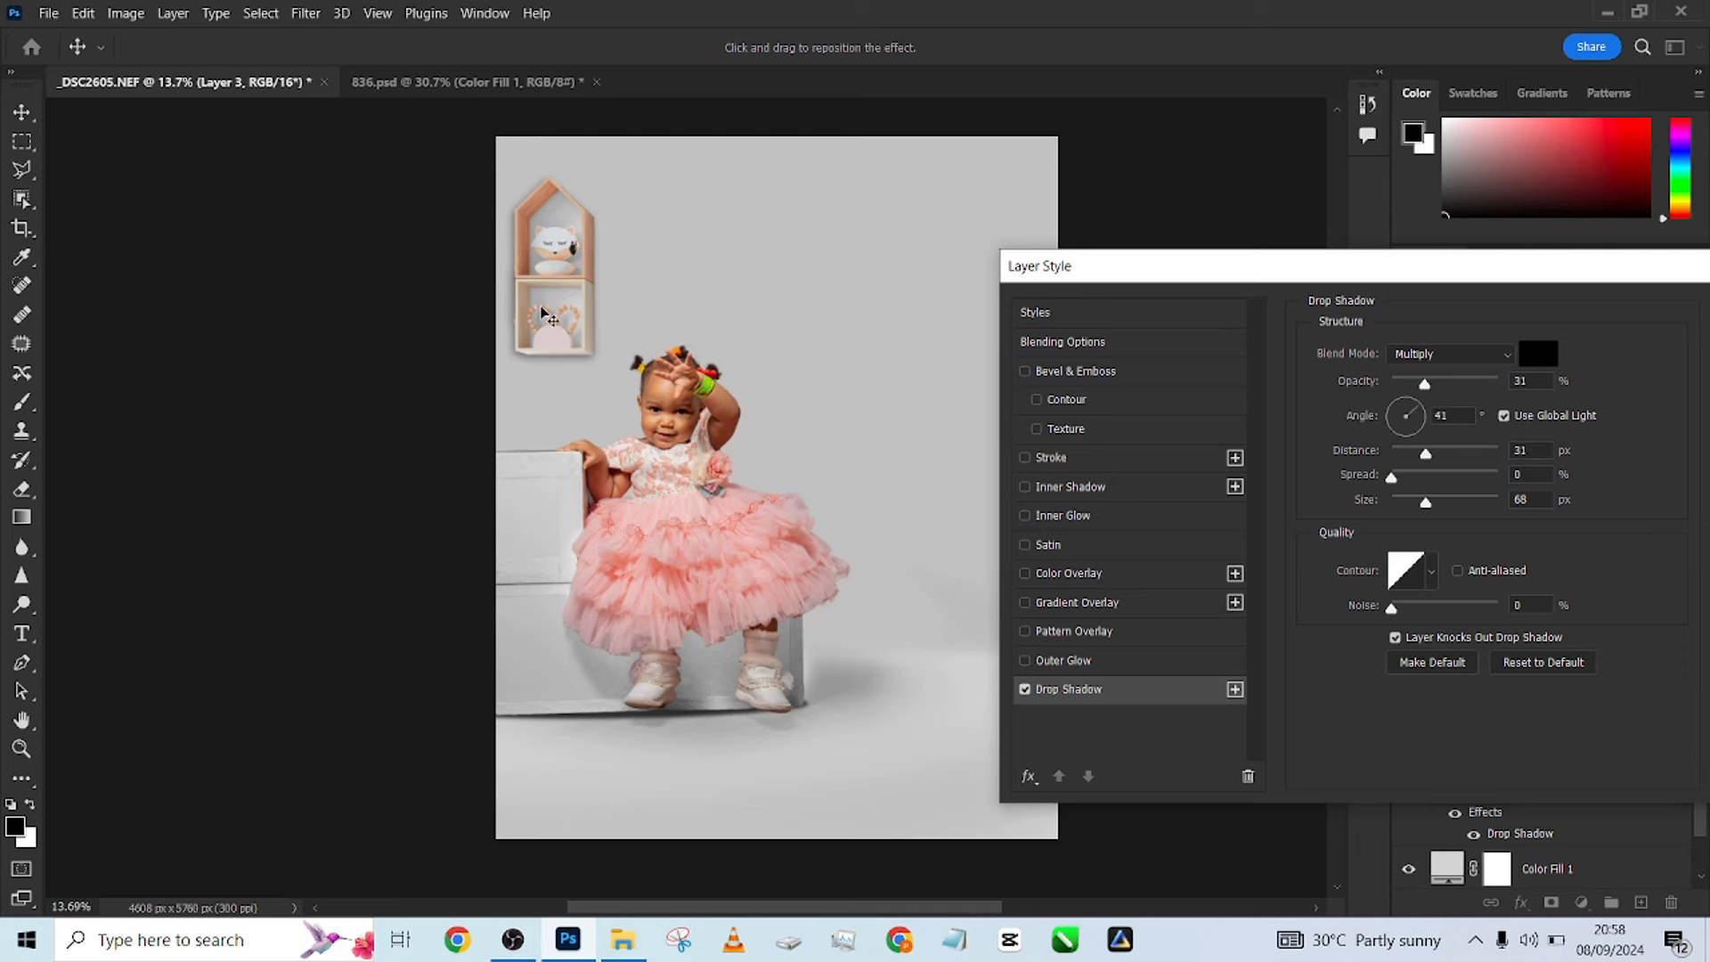
{"action": "left_click", "coordinate": [540, 307]}
Try a second drop shadow on the house shelf with 58% spread and 0 px size, and switch it off.
{"action": "left_click", "coordinate": [1234, 690]}
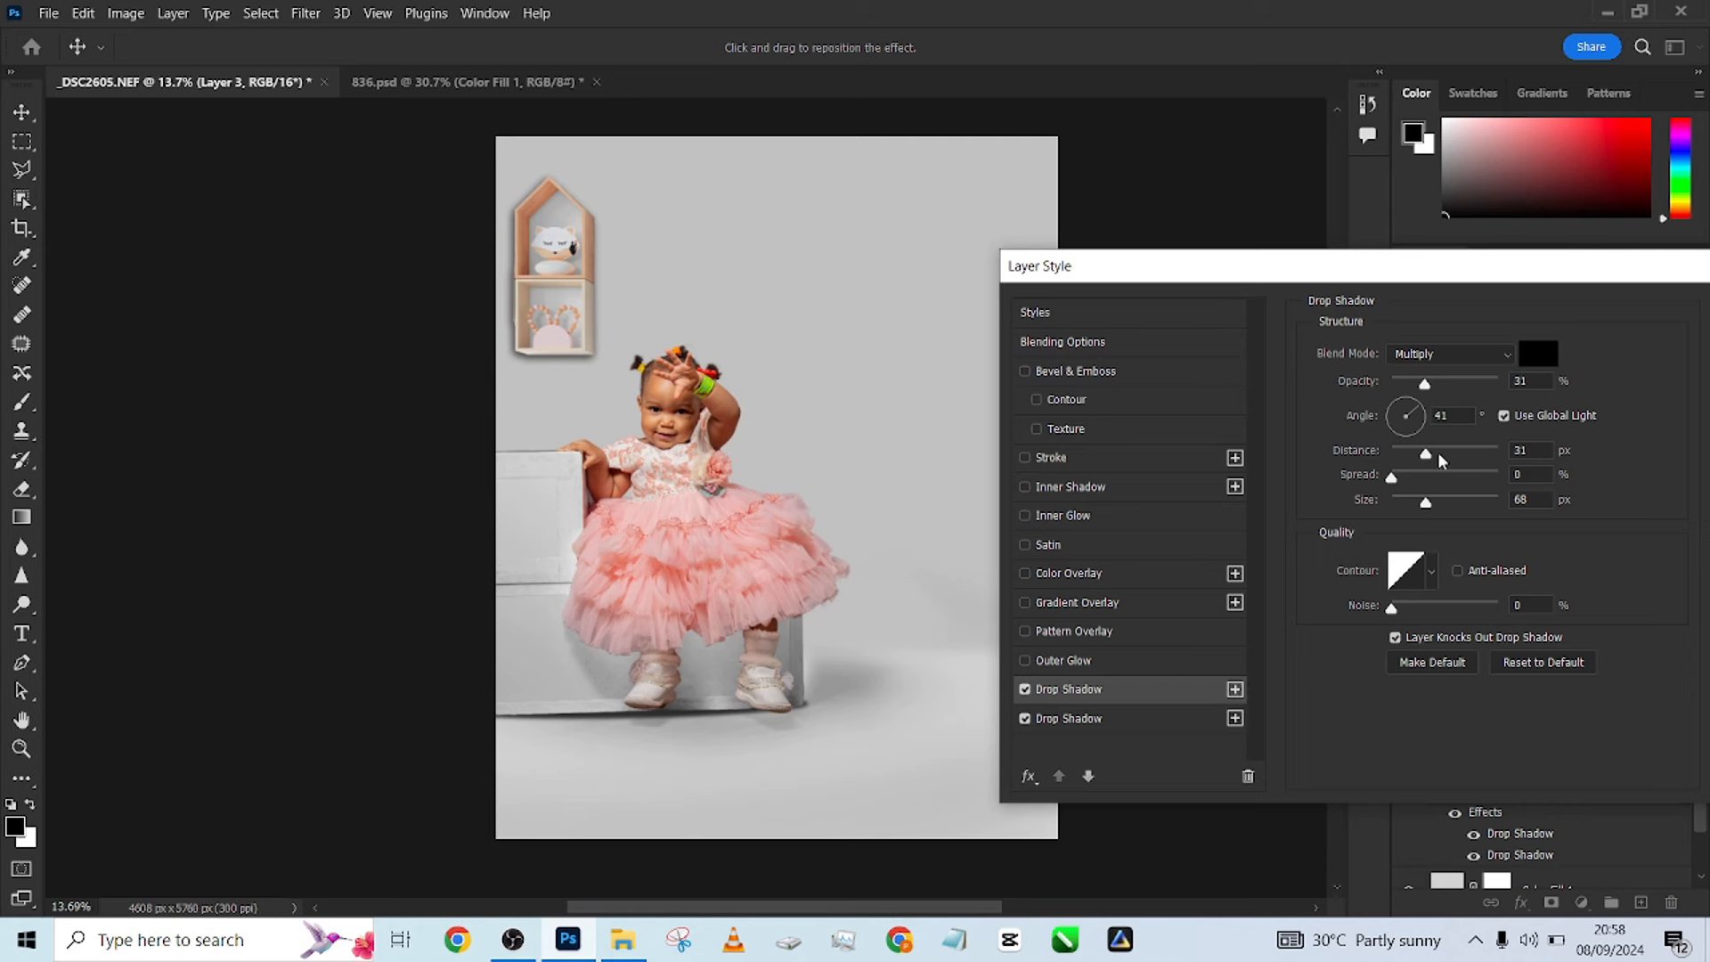
{"action": "mouse_move", "coordinate": [1441, 459]}
{"action": "left_mouse_down"}
{"action": "mouse_move", "coordinate": [1495, 461]}
{"action": "mouse_move", "coordinate": [1430, 502]}
{"action": "mouse_move", "coordinate": [1456, 482]}
{"action": "left_mouse_up"}
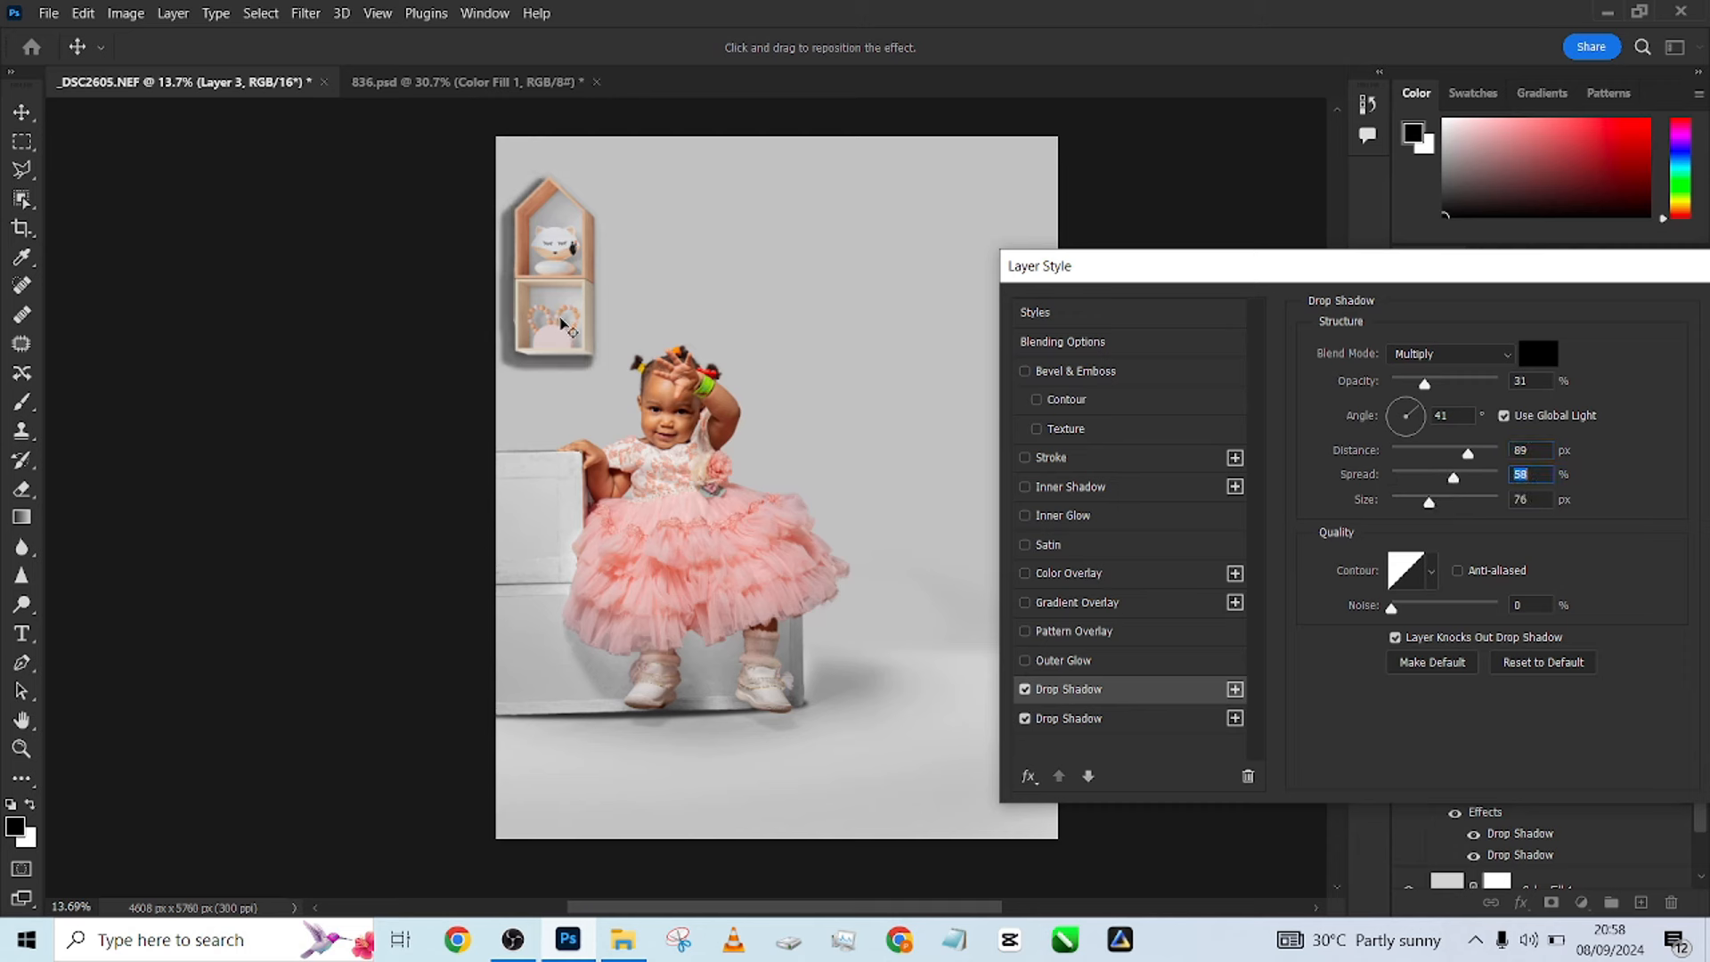
{"action": "mouse_move", "coordinate": [562, 326]}
{"action": "left_mouse_down"}
{"action": "mouse_move", "coordinate": [626, 335]}
{"action": "mouse_move", "coordinate": [575, 331]}
{"action": "left_mouse_up"}
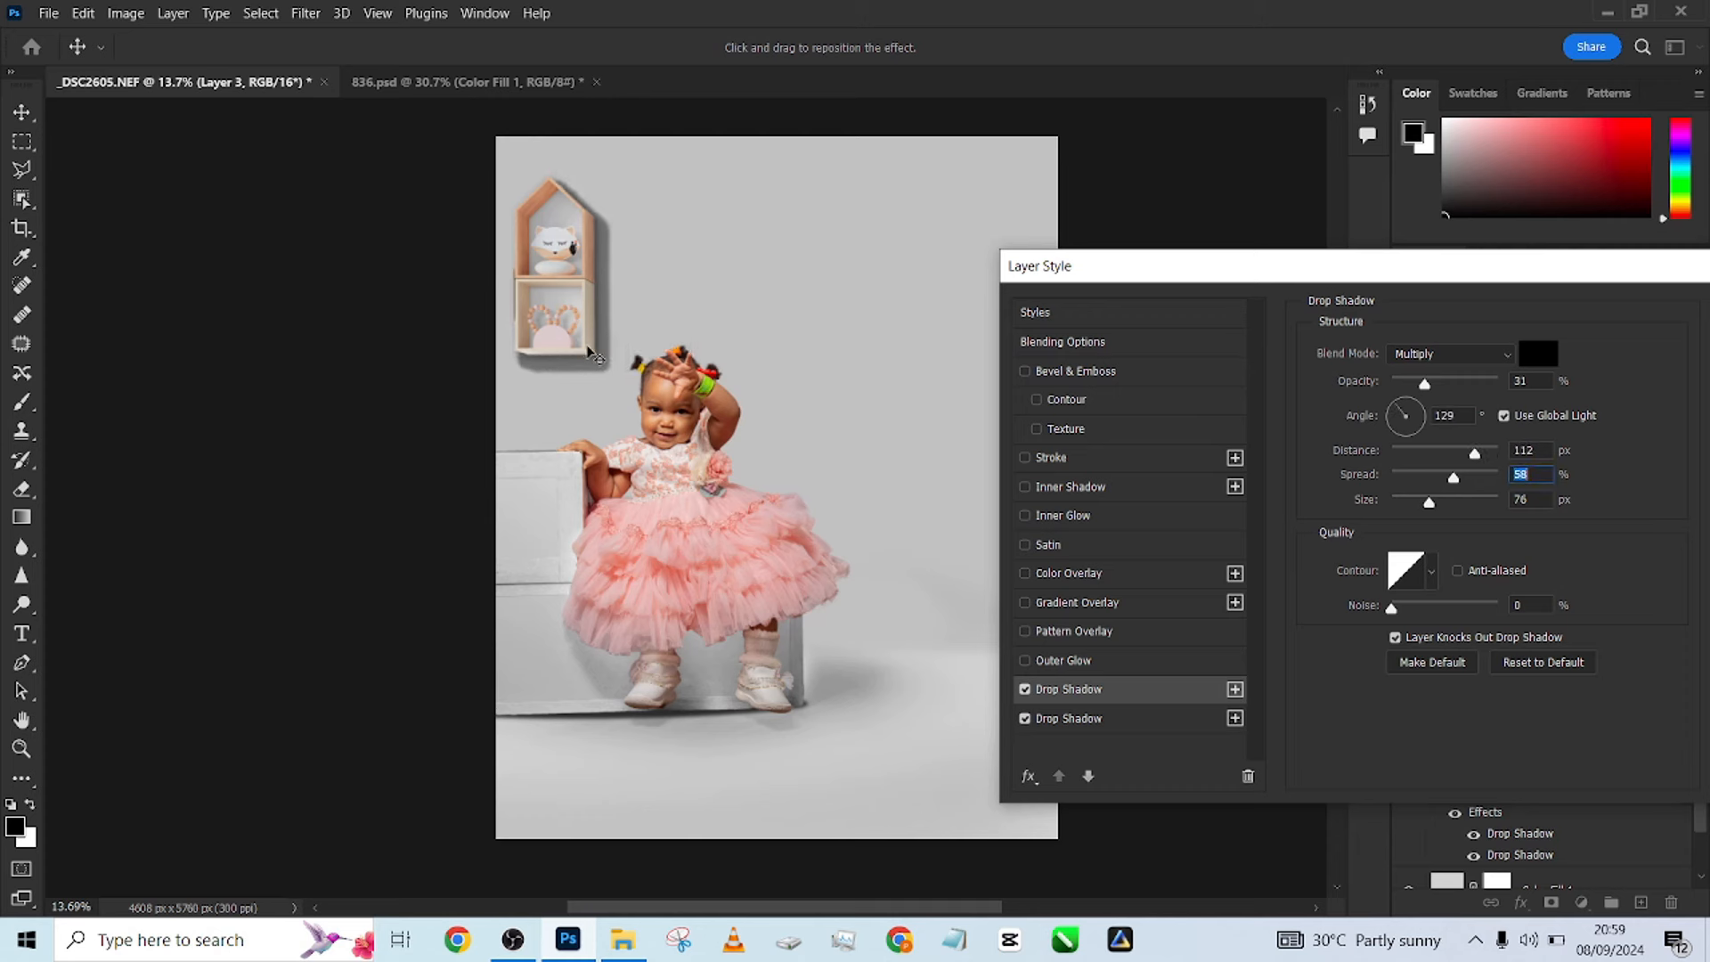
{"action": "left_click_drag", "start_coordinate": [1425, 504], "coordinate": [1376, 505]}
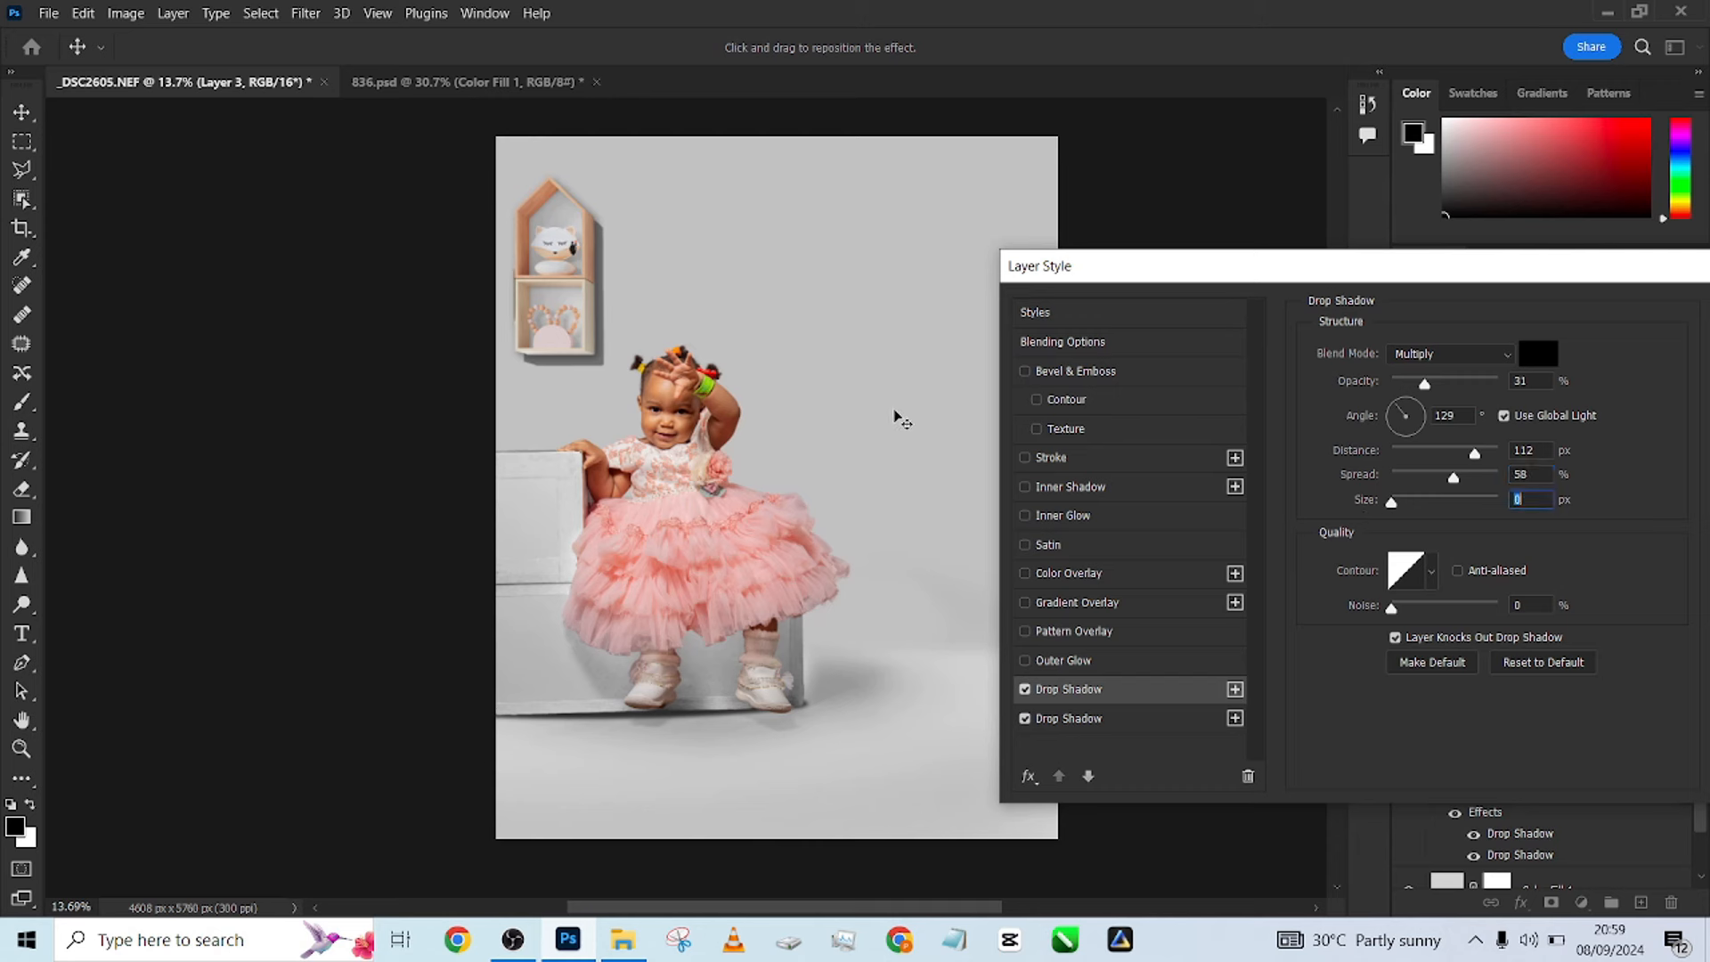
{"action": "mouse_move", "coordinate": [601, 353]}
{"action": "left_mouse_down"}
{"action": "mouse_move", "coordinate": [585, 339]}
{"action": "mouse_move", "coordinate": [605, 338]}
{"action": "left_mouse_up"}
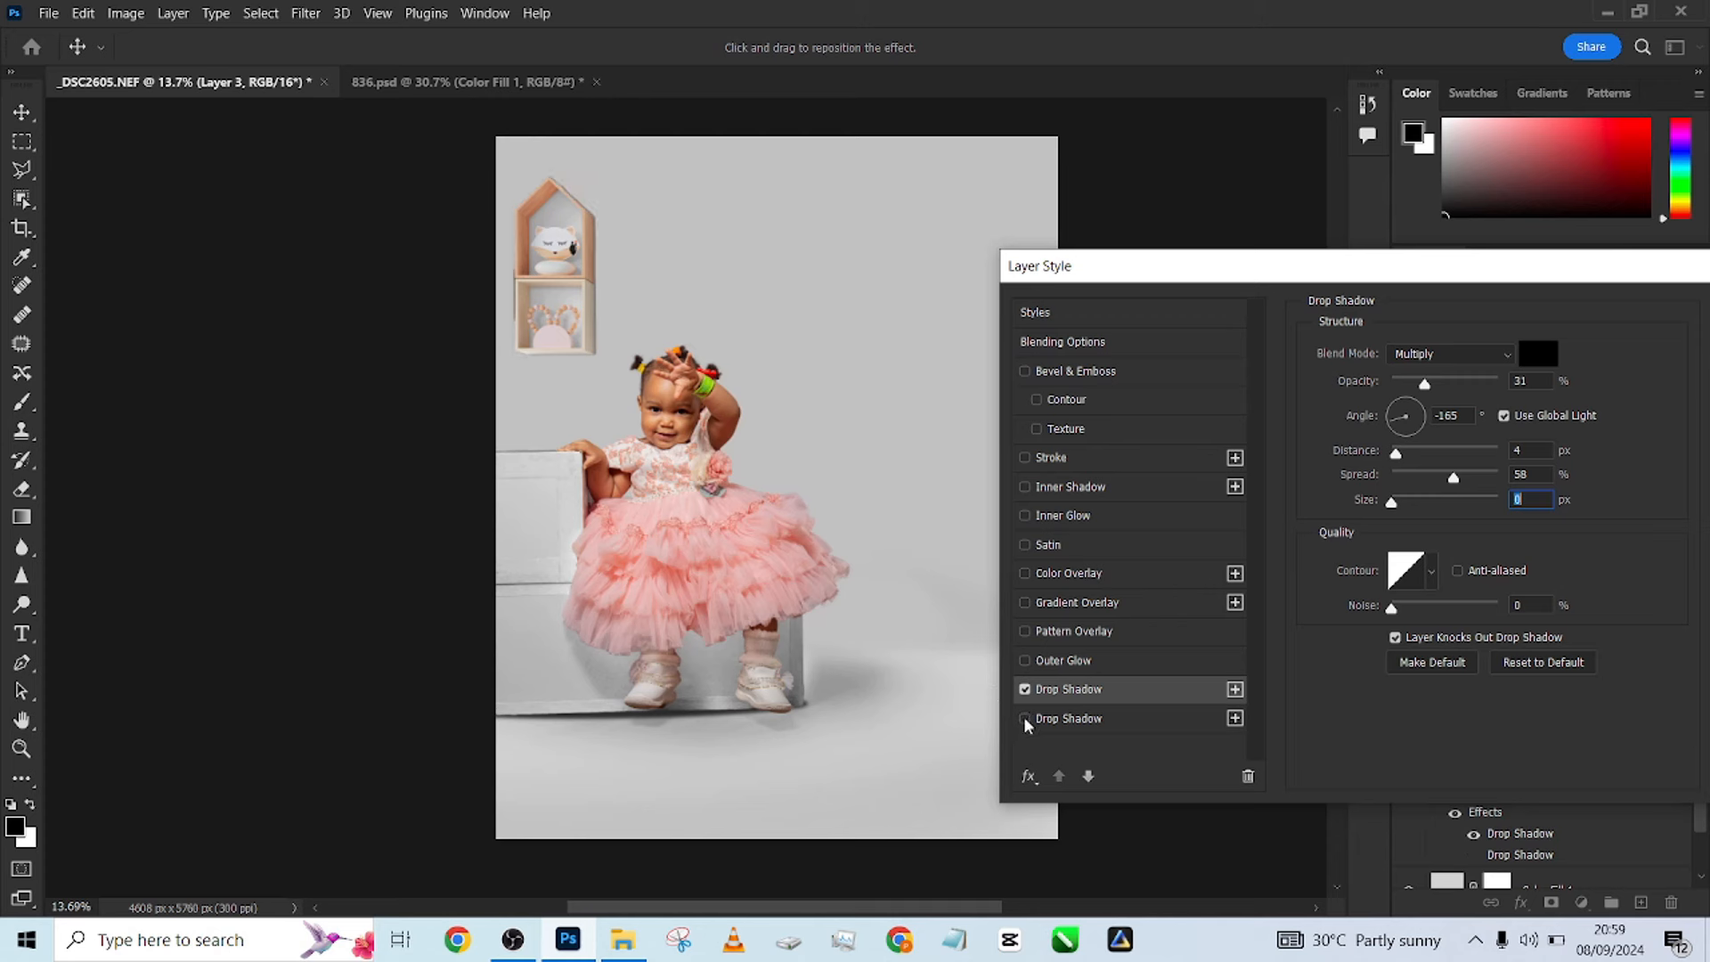
{"action": "left_click", "coordinate": [1025, 690]}
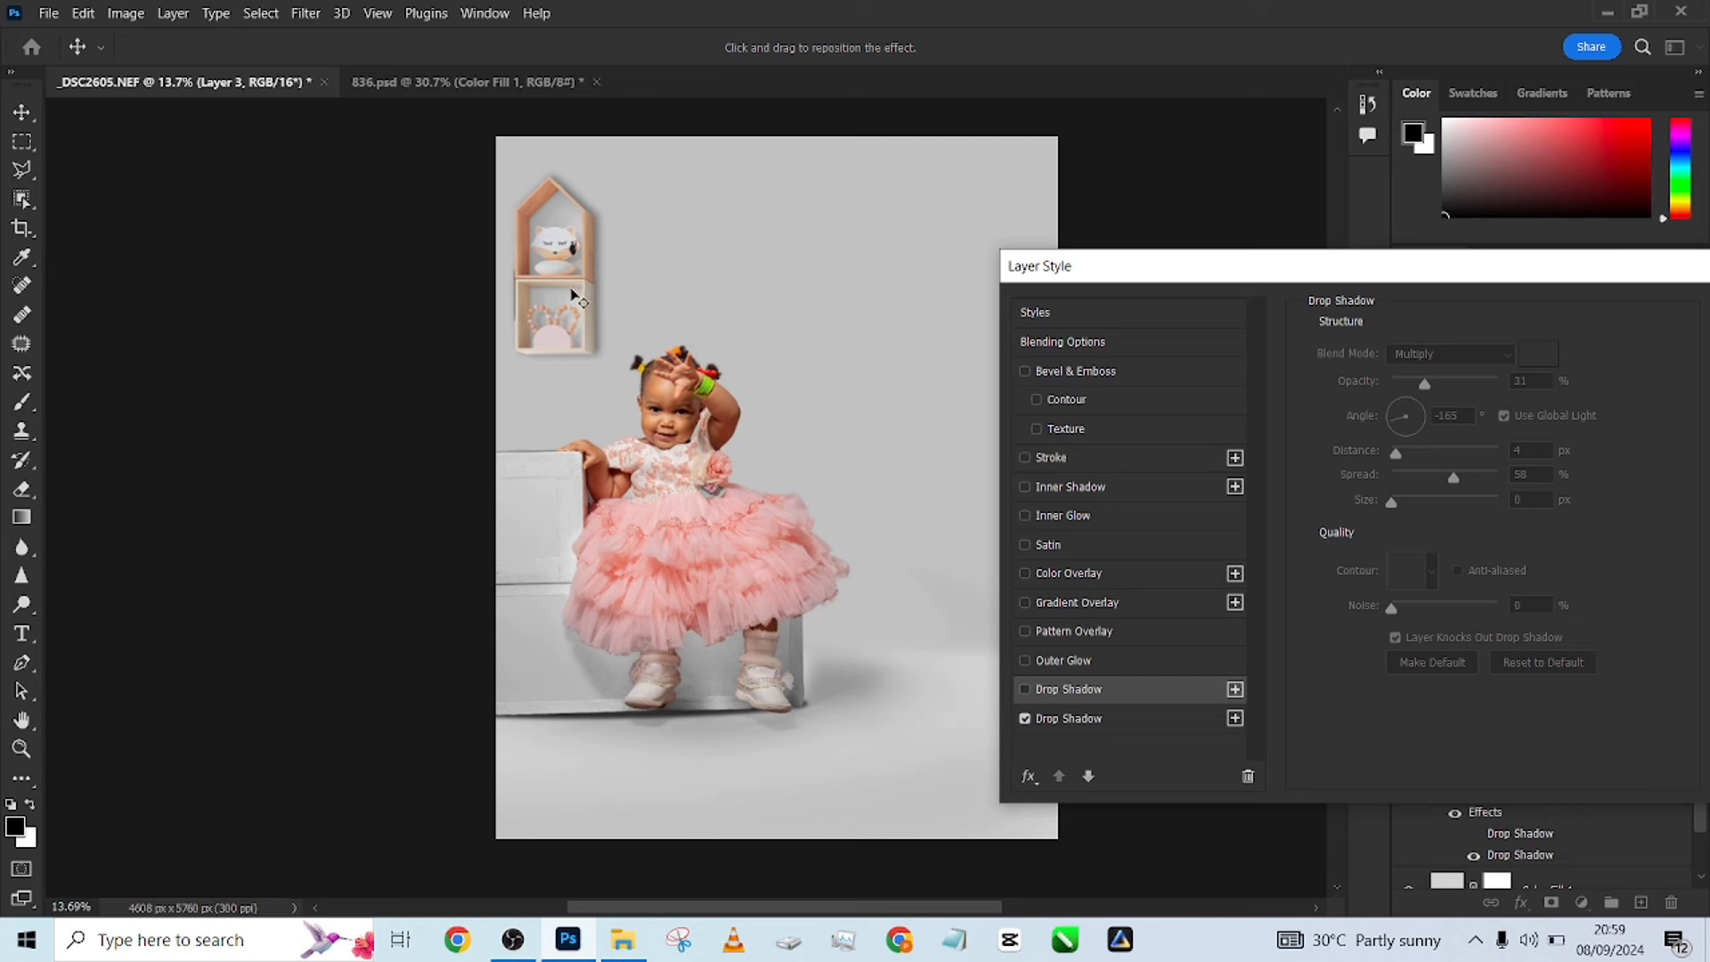
Set the shelf's original drop shadow to angle 39° and distance 56 px and apply the layer style.
{"action": "left_click", "coordinate": [1109, 723]}
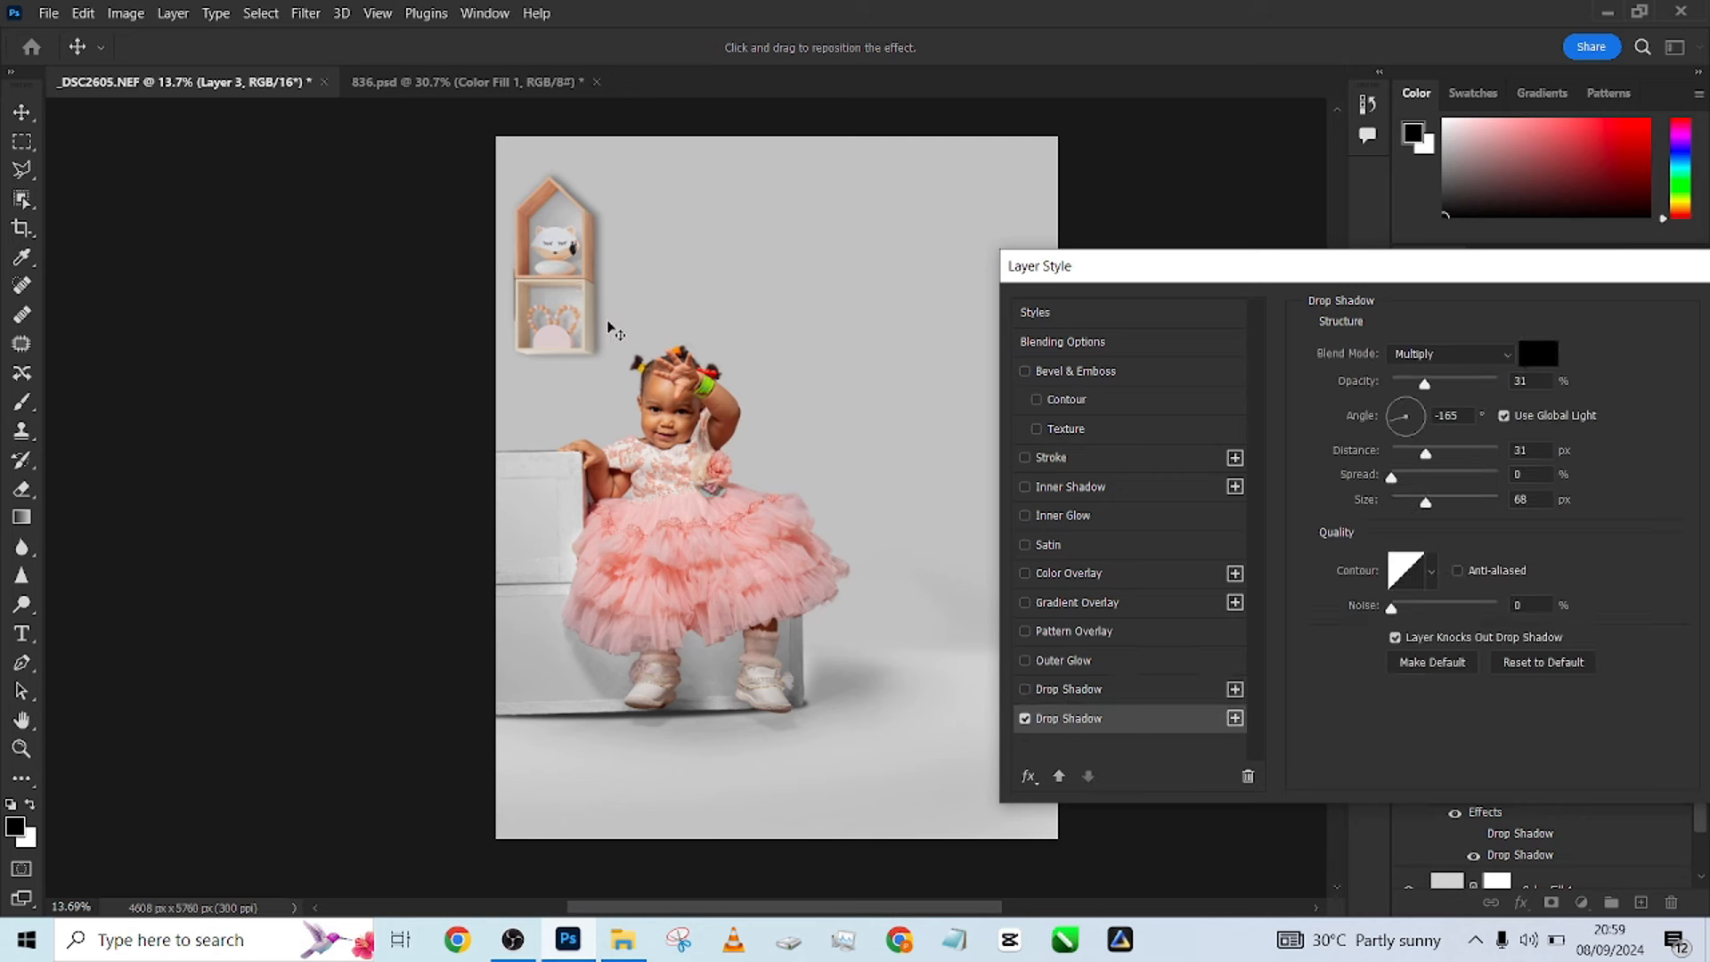
{"action": "left_click_drag", "start_coordinate": [580, 283], "coordinate": [563, 282]}
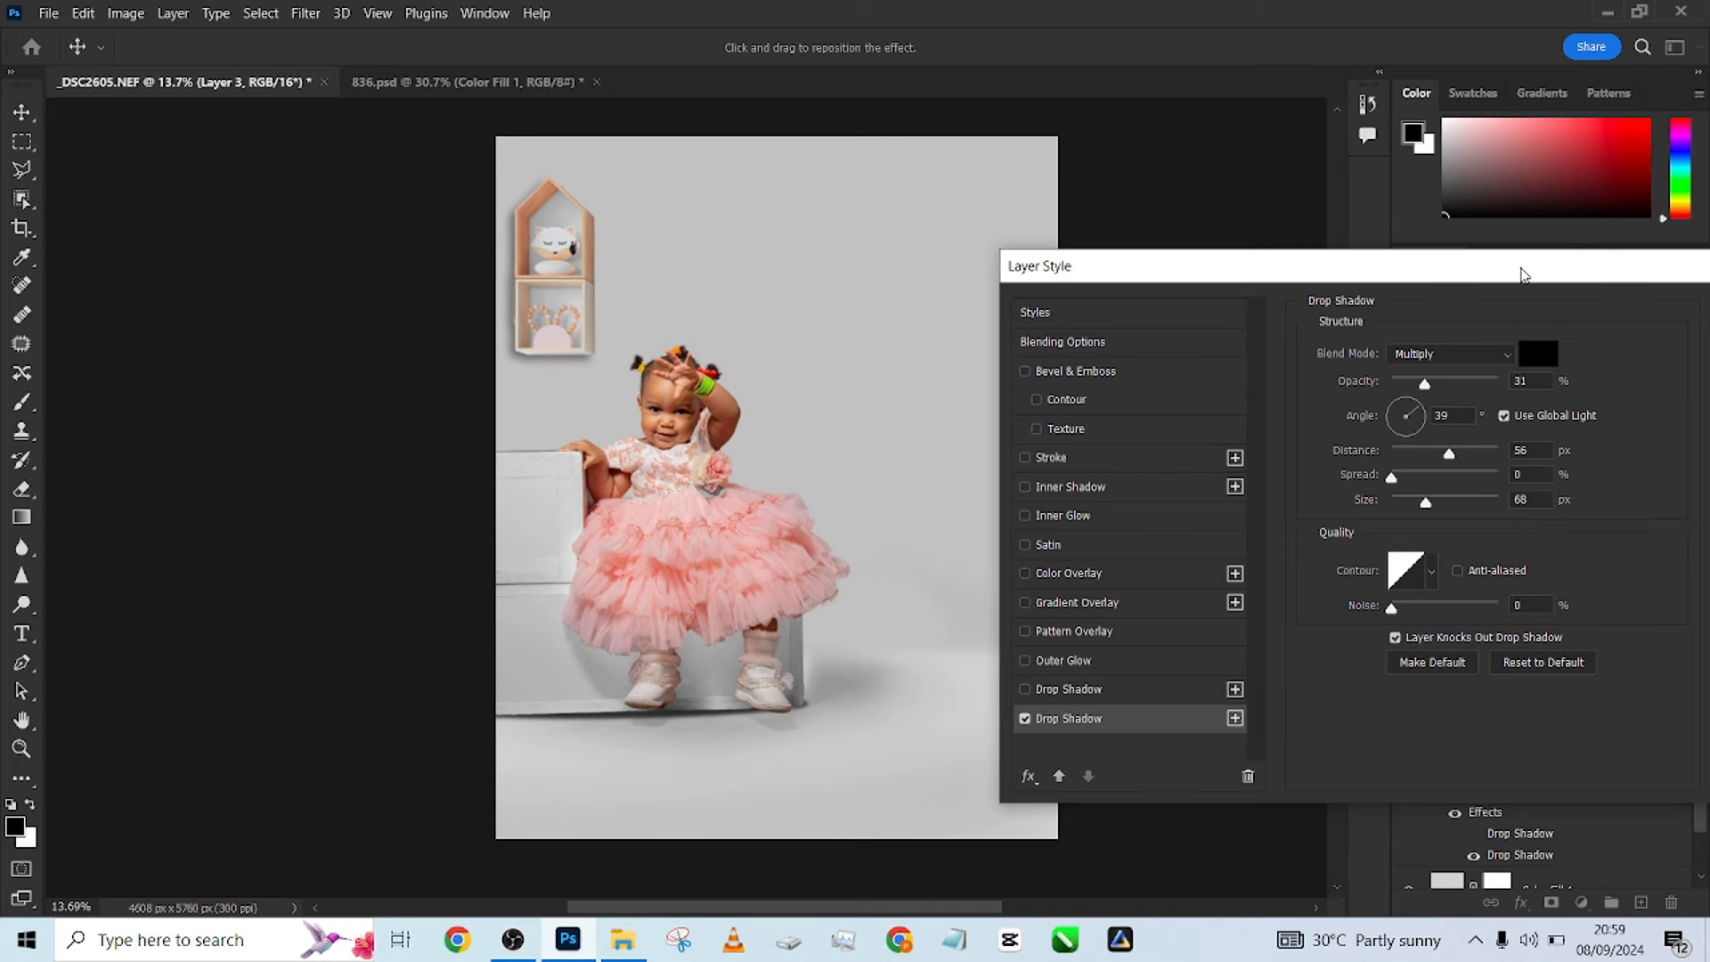
{"action": "left_click_drag", "start_coordinate": [1522, 274], "coordinate": [1350, 275]}
{"action": "left_click", "coordinate": [1643, 337]}
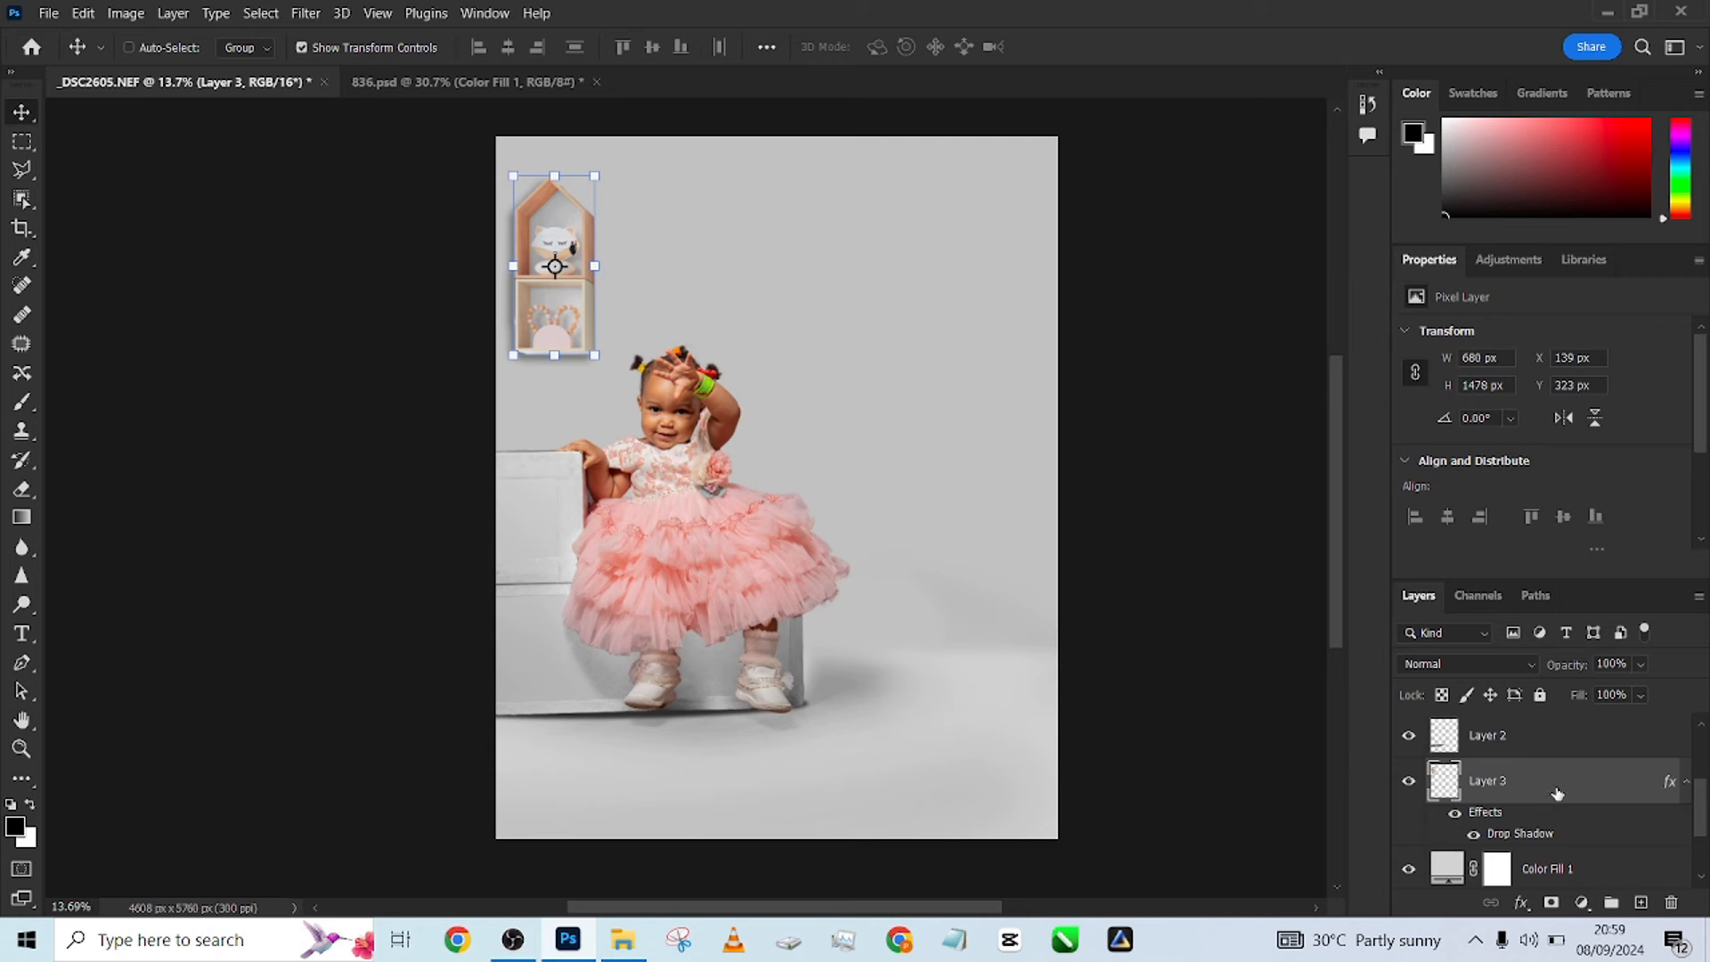
Duplicate the house shelf layer and blacken the original Layer 3 beneath it using Levels with a black input of 253.
{"action": "key", "text": "ctrl+j"}
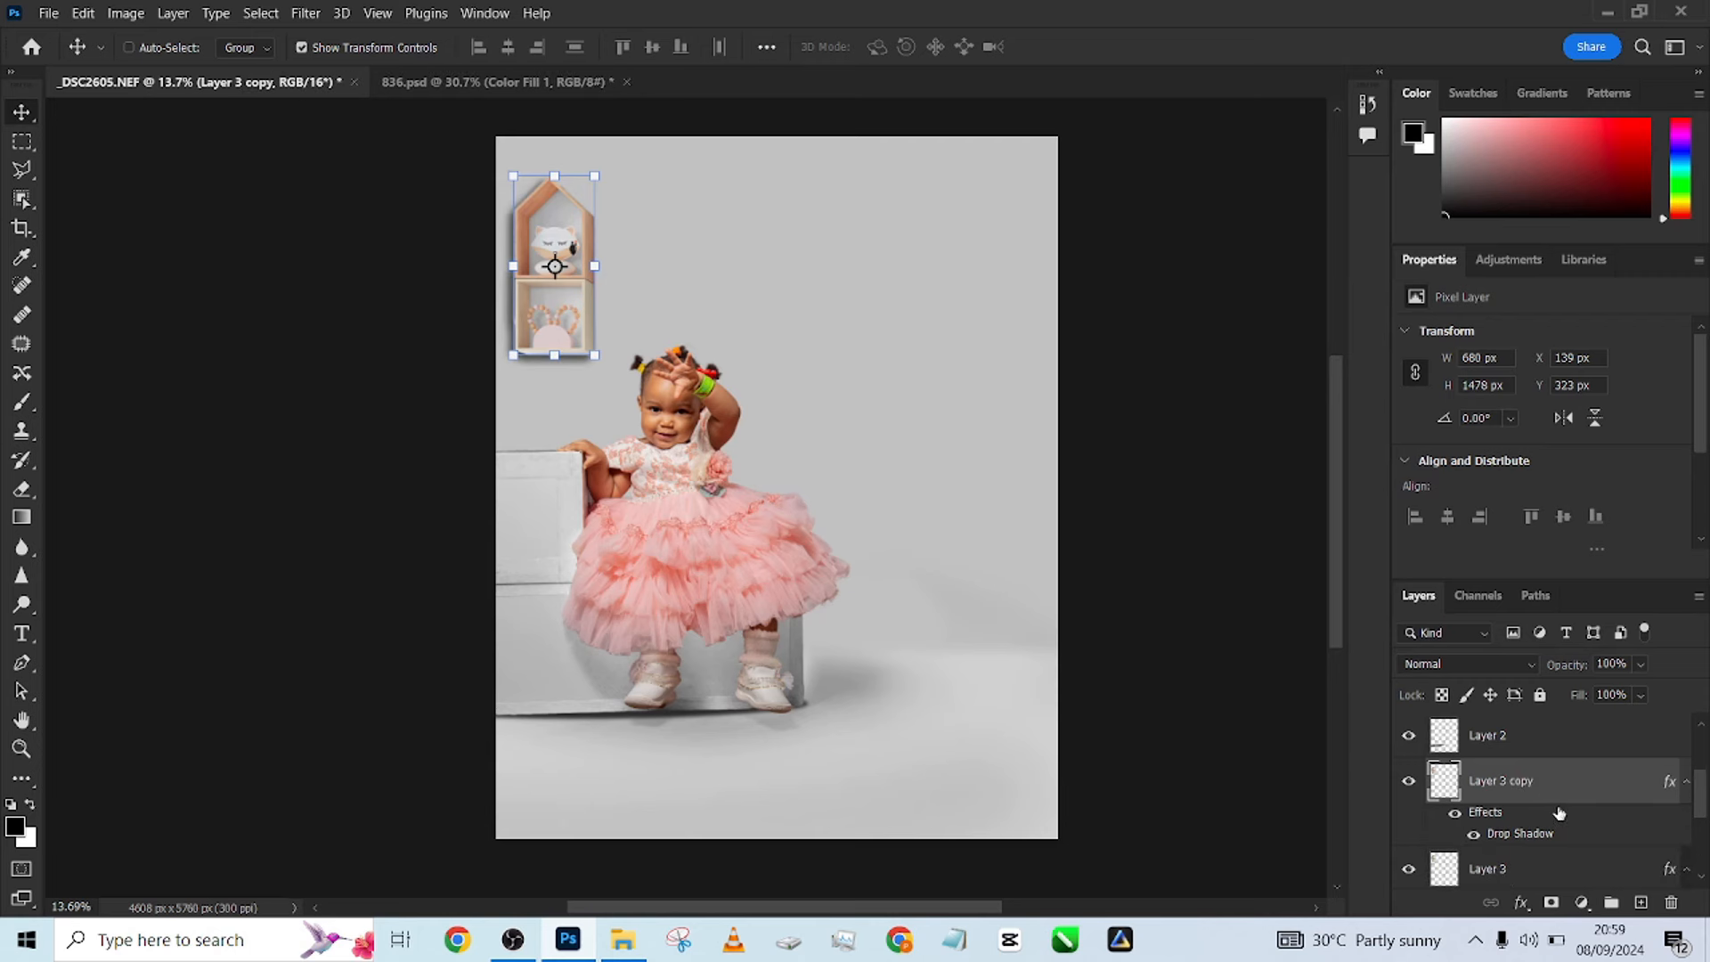
{"action": "left_click", "coordinate": [1560, 879]}
{"action": "key", "text": "ctrl+l"}
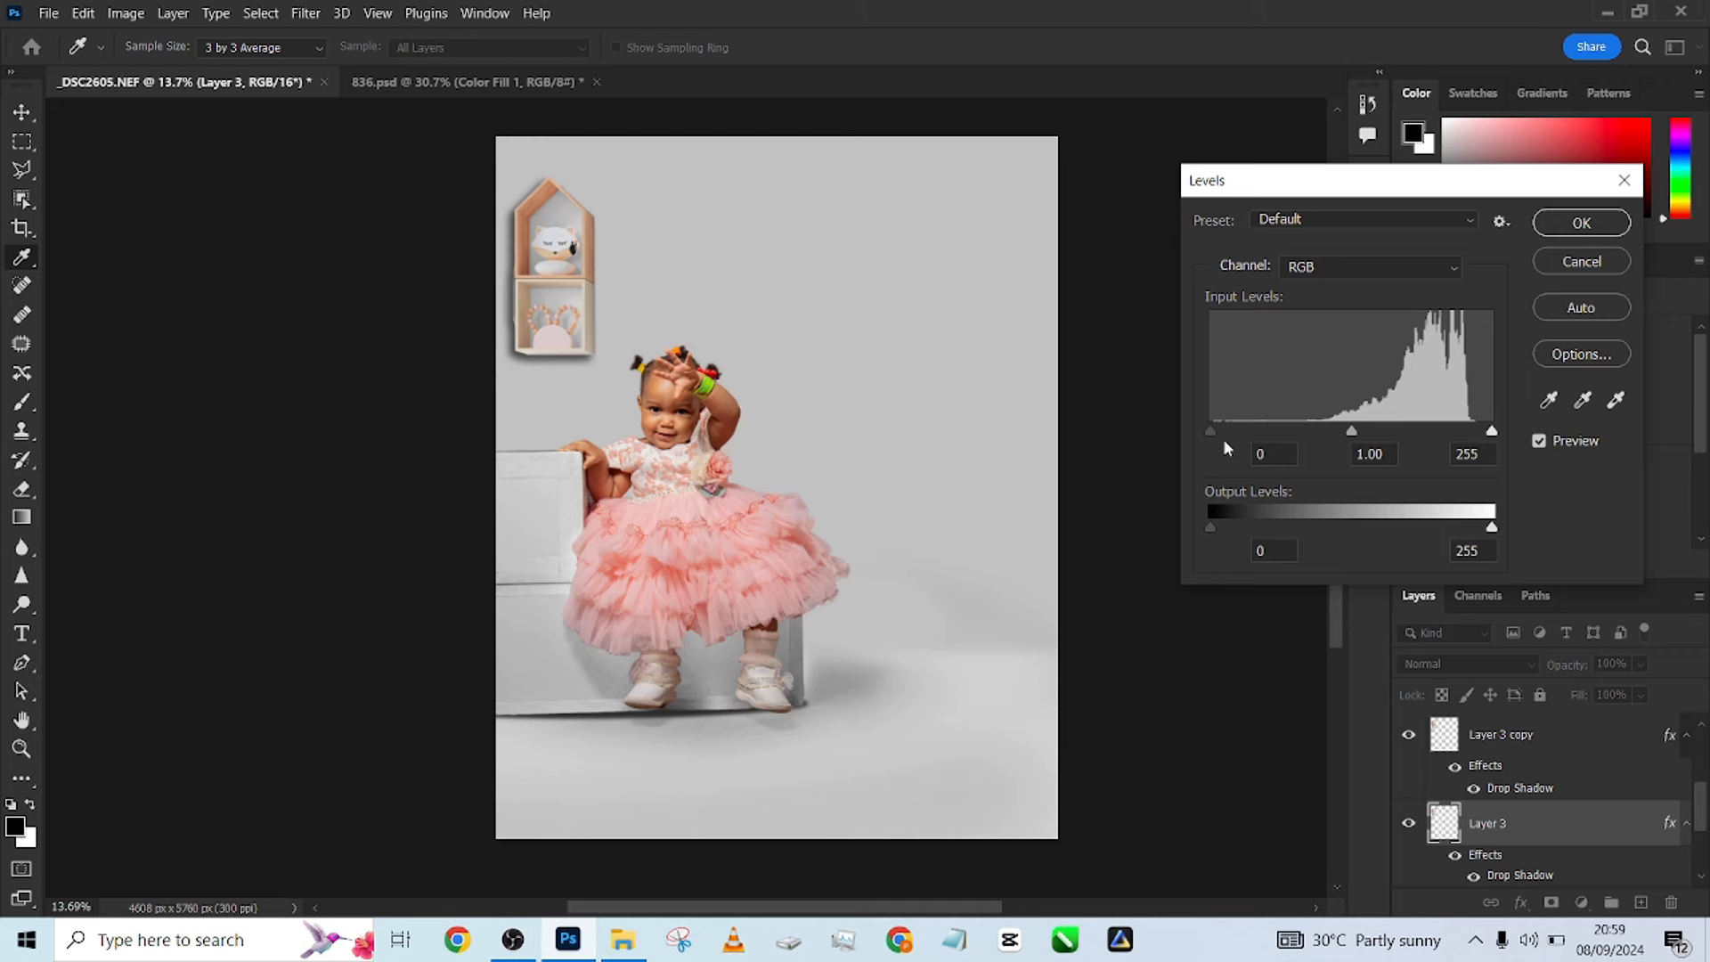
{"action": "left_click_drag", "start_coordinate": [1209, 431], "coordinate": [1490, 431]}
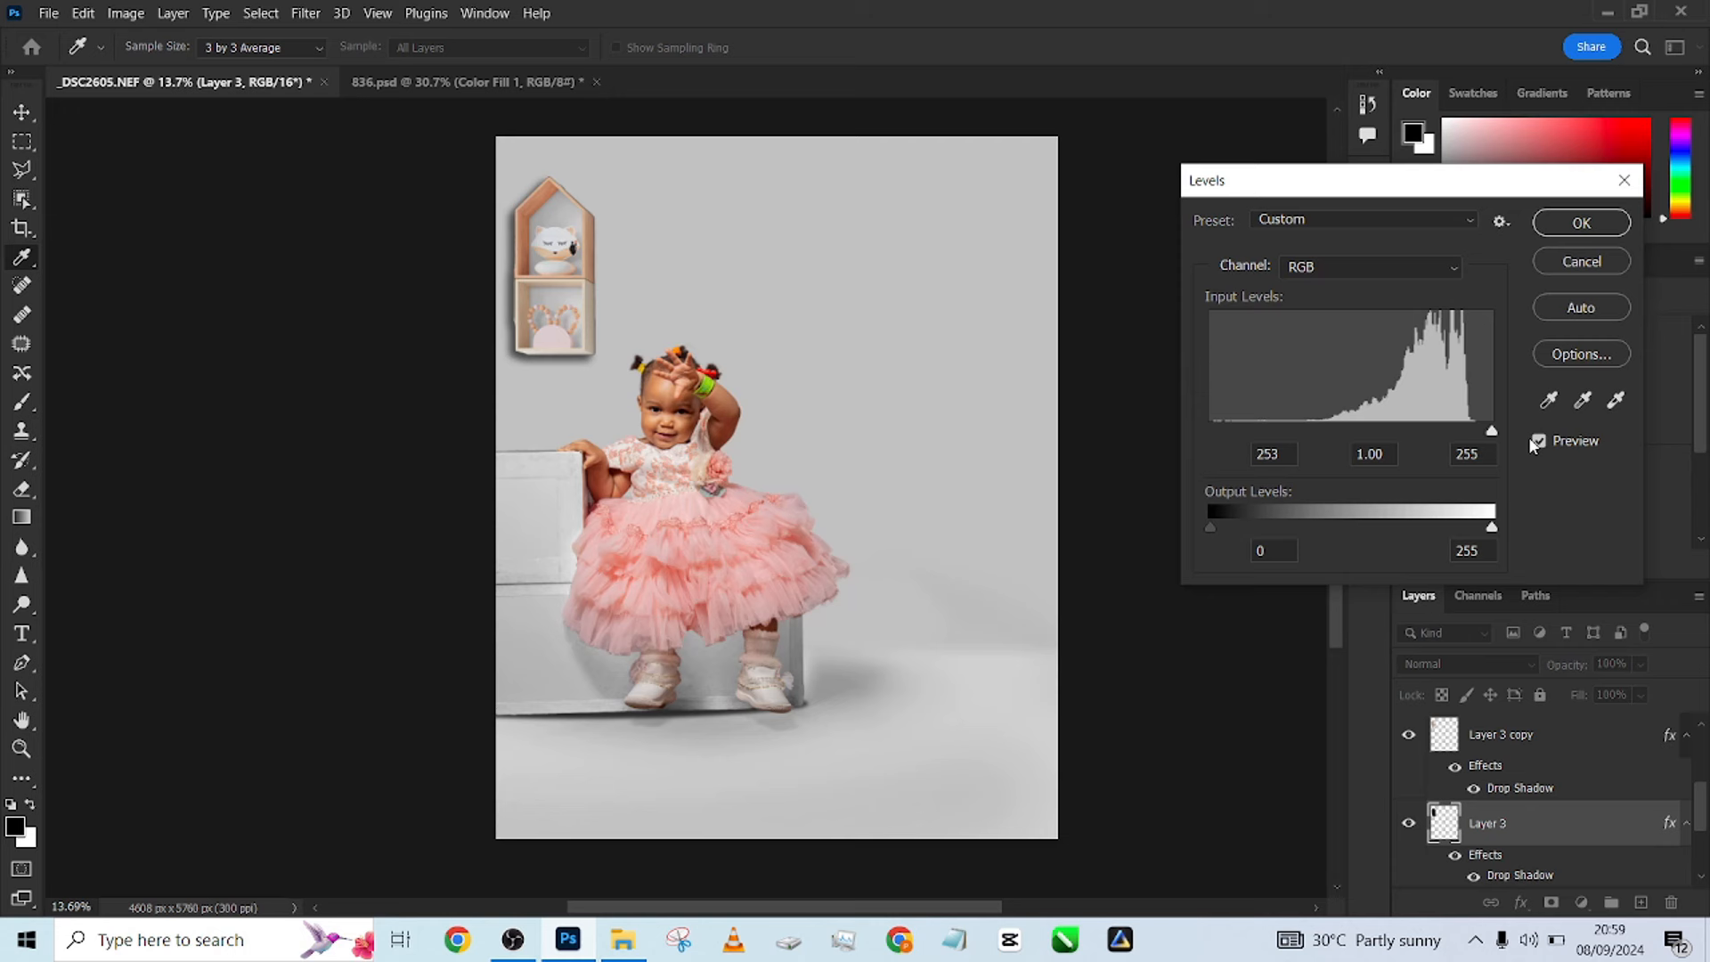
{"action": "left_click", "coordinate": [1581, 222]}
Shift the blackened Layer 3 slightly right and down behind the shelf copy, to X 153 px and Y 330 px.
{"action": "key", "text": "v"}
{"action": "left_click_drag", "start_coordinate": [570, 318], "coordinate": [571, 313]}
{"action": "key", "text": "Right"}
{"action": "key", "text": "Right"}
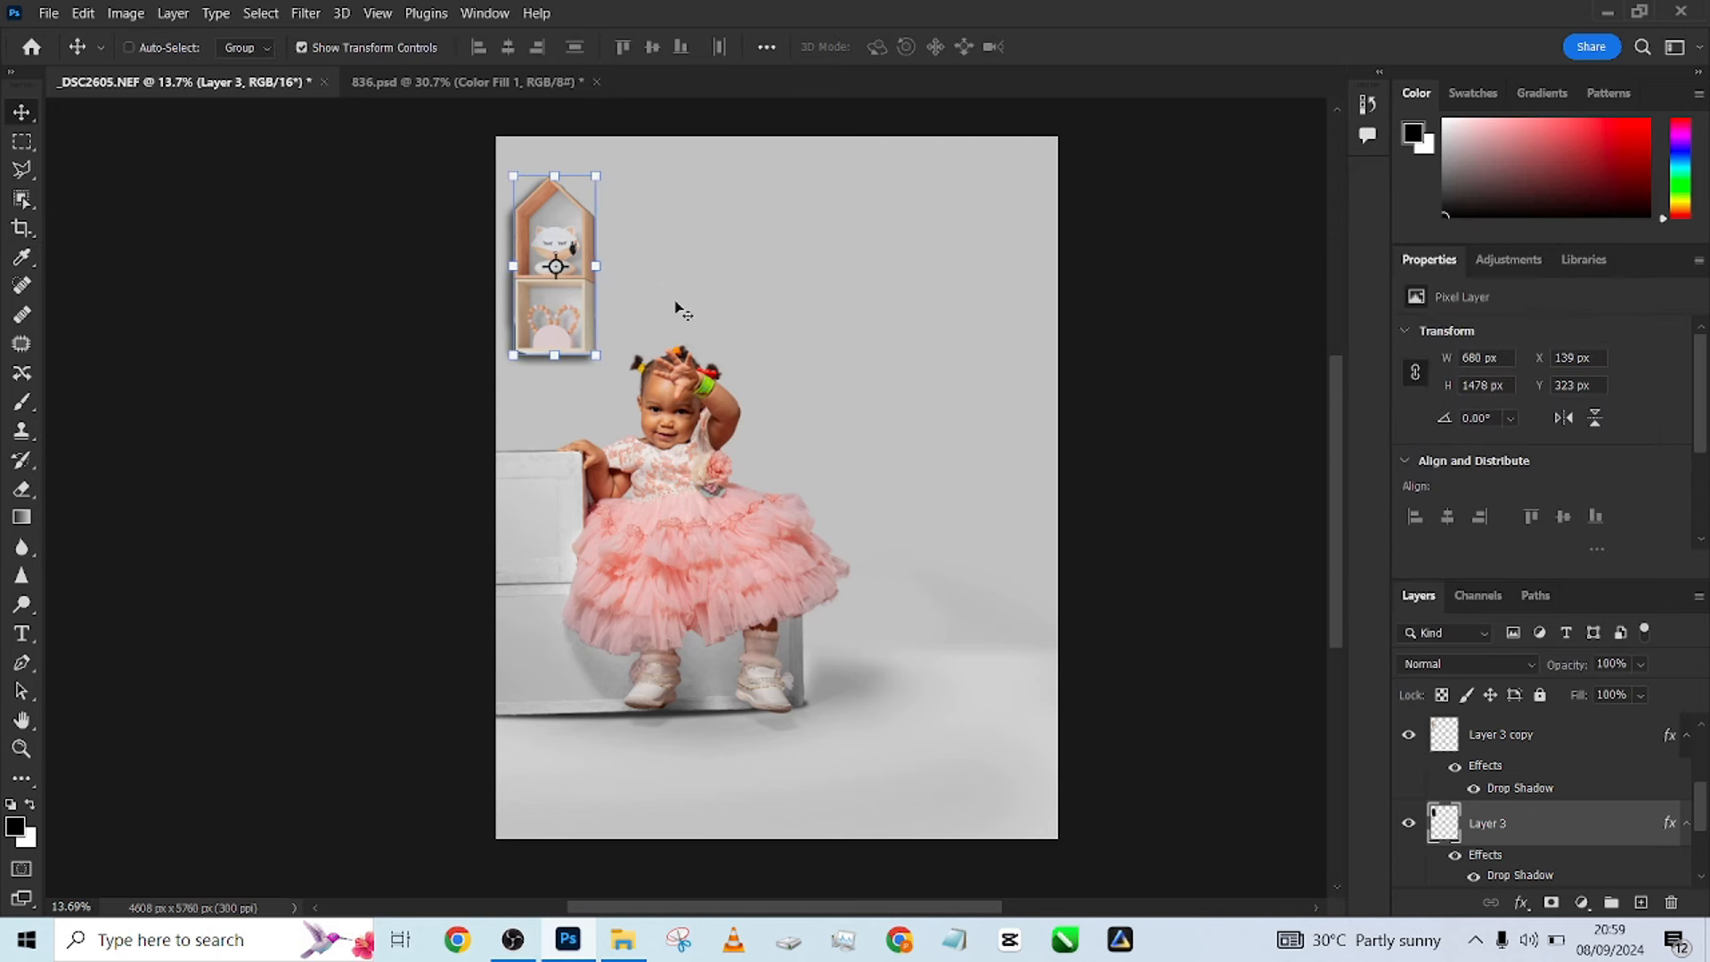
{"action": "key", "text": "Down"}
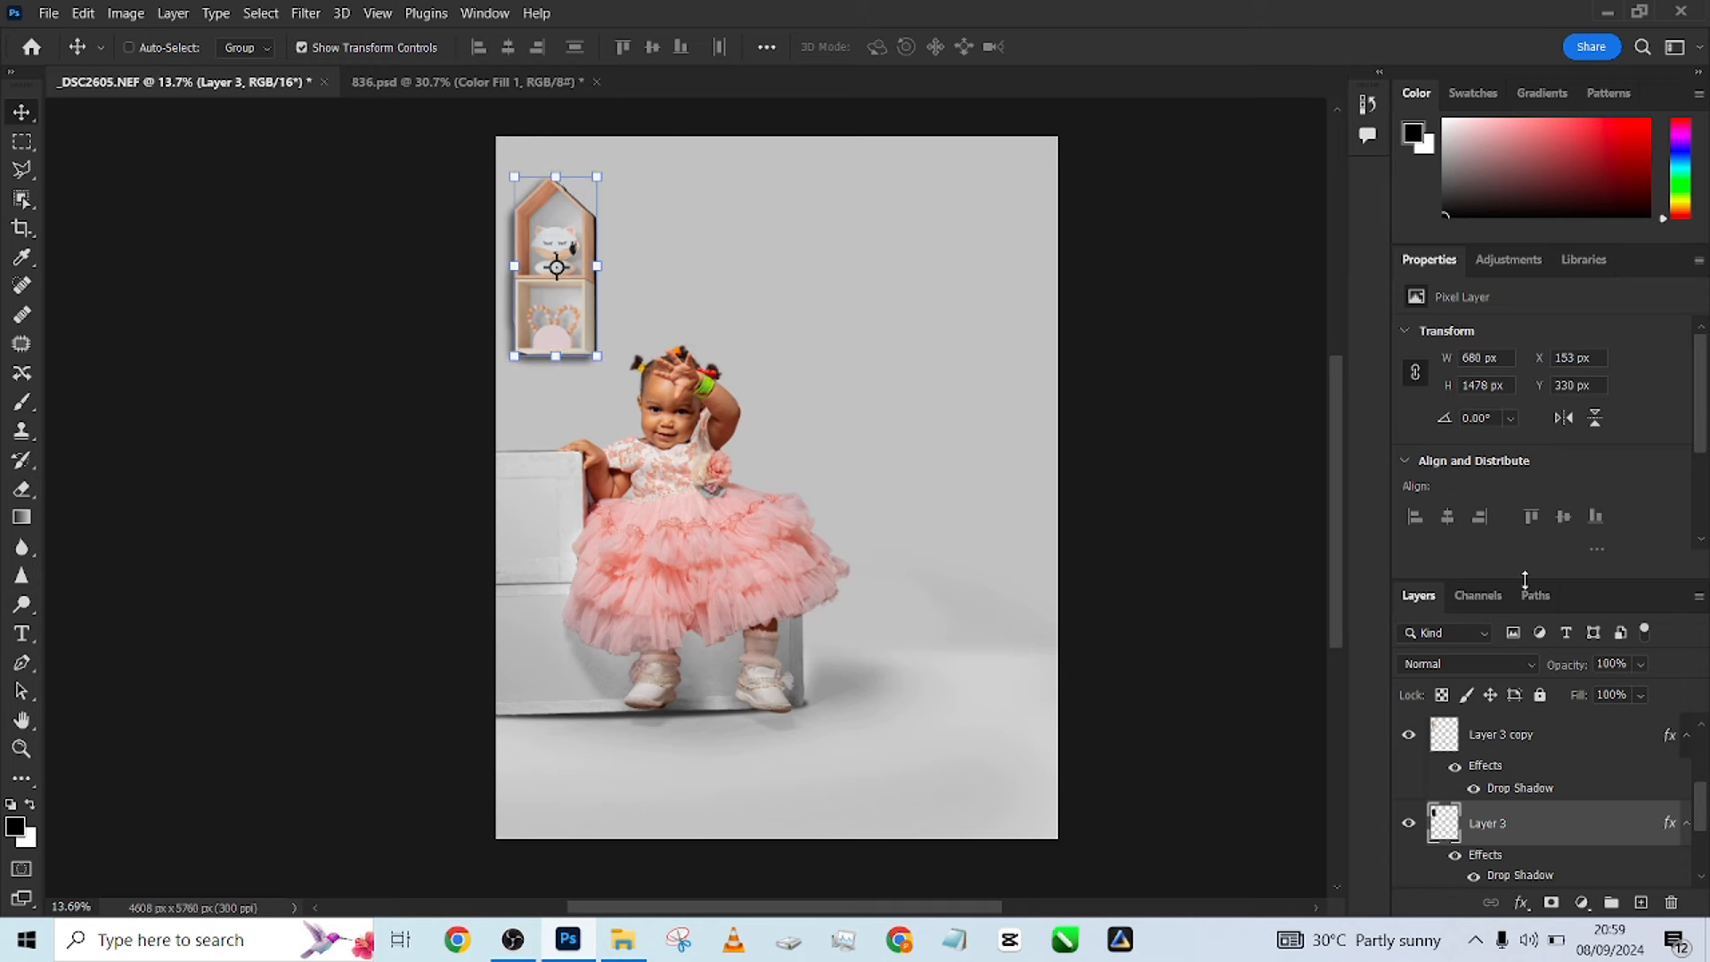
Lower the blackened Layer 3's opacity to 30% and compare the shelf with and without it.
{"action": "left_click", "coordinate": [1640, 664]}
{"action": "left_click_drag", "start_coordinate": [1669, 691], "coordinate": [1595, 691]}
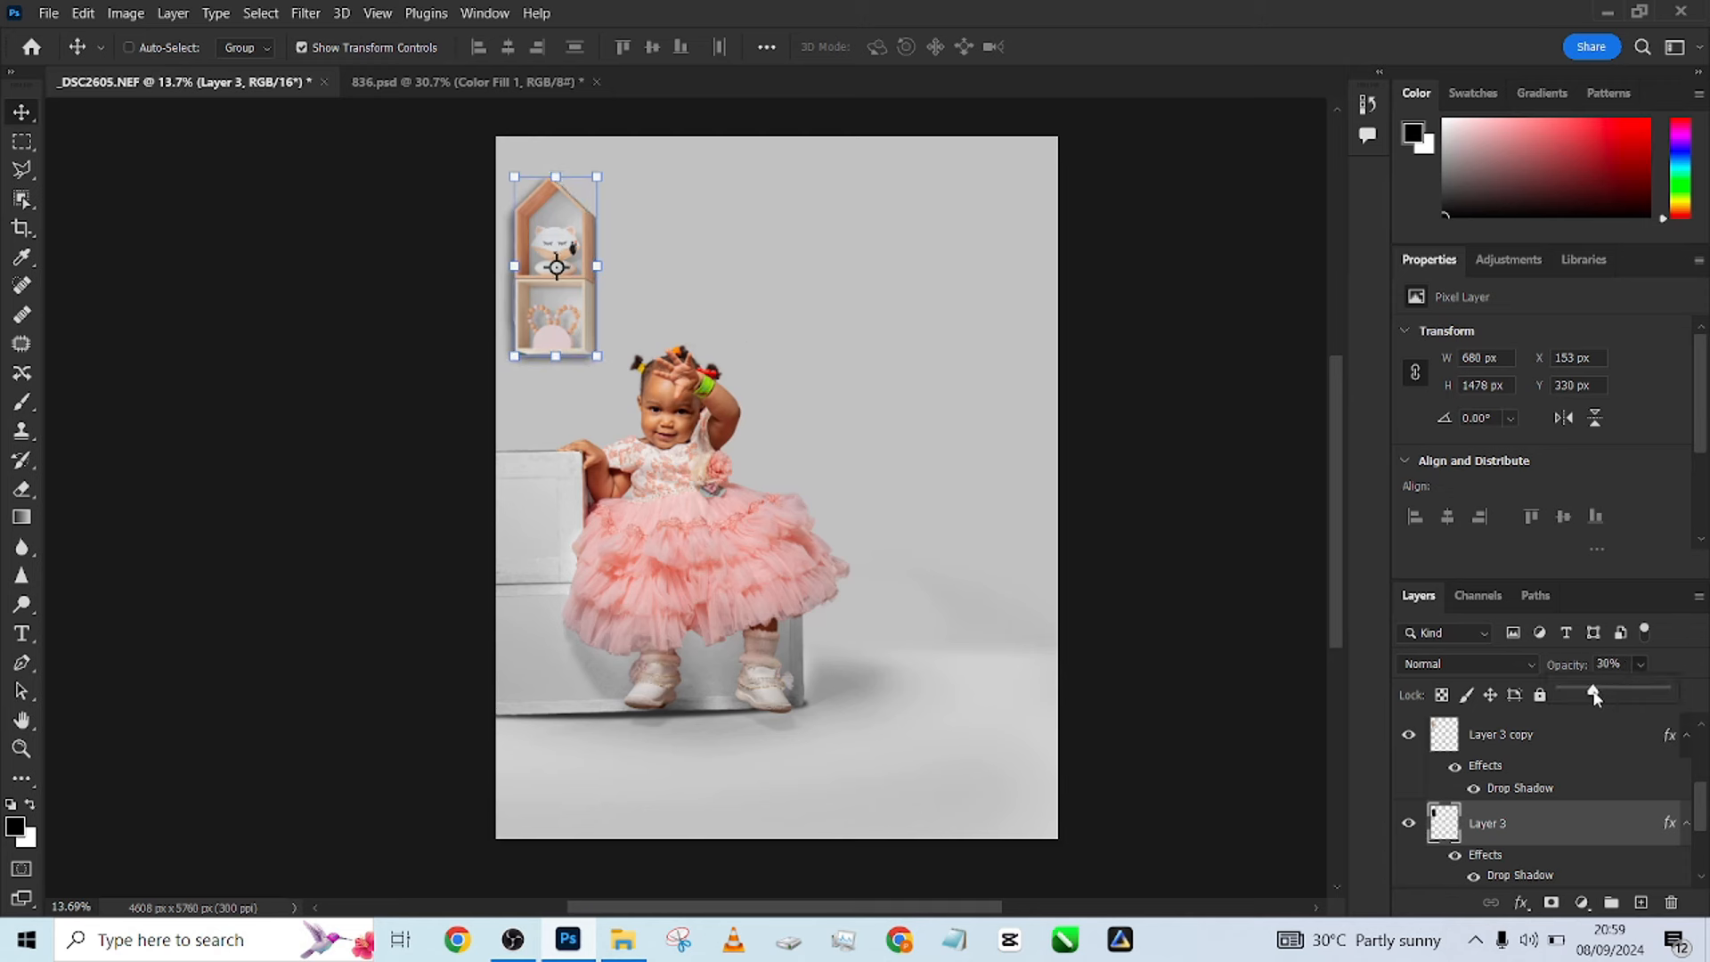
{"action": "left_click", "coordinate": [979, 402]}
{"action": "key", "text": "m"}
{"action": "left_click", "coordinate": [1408, 828]}
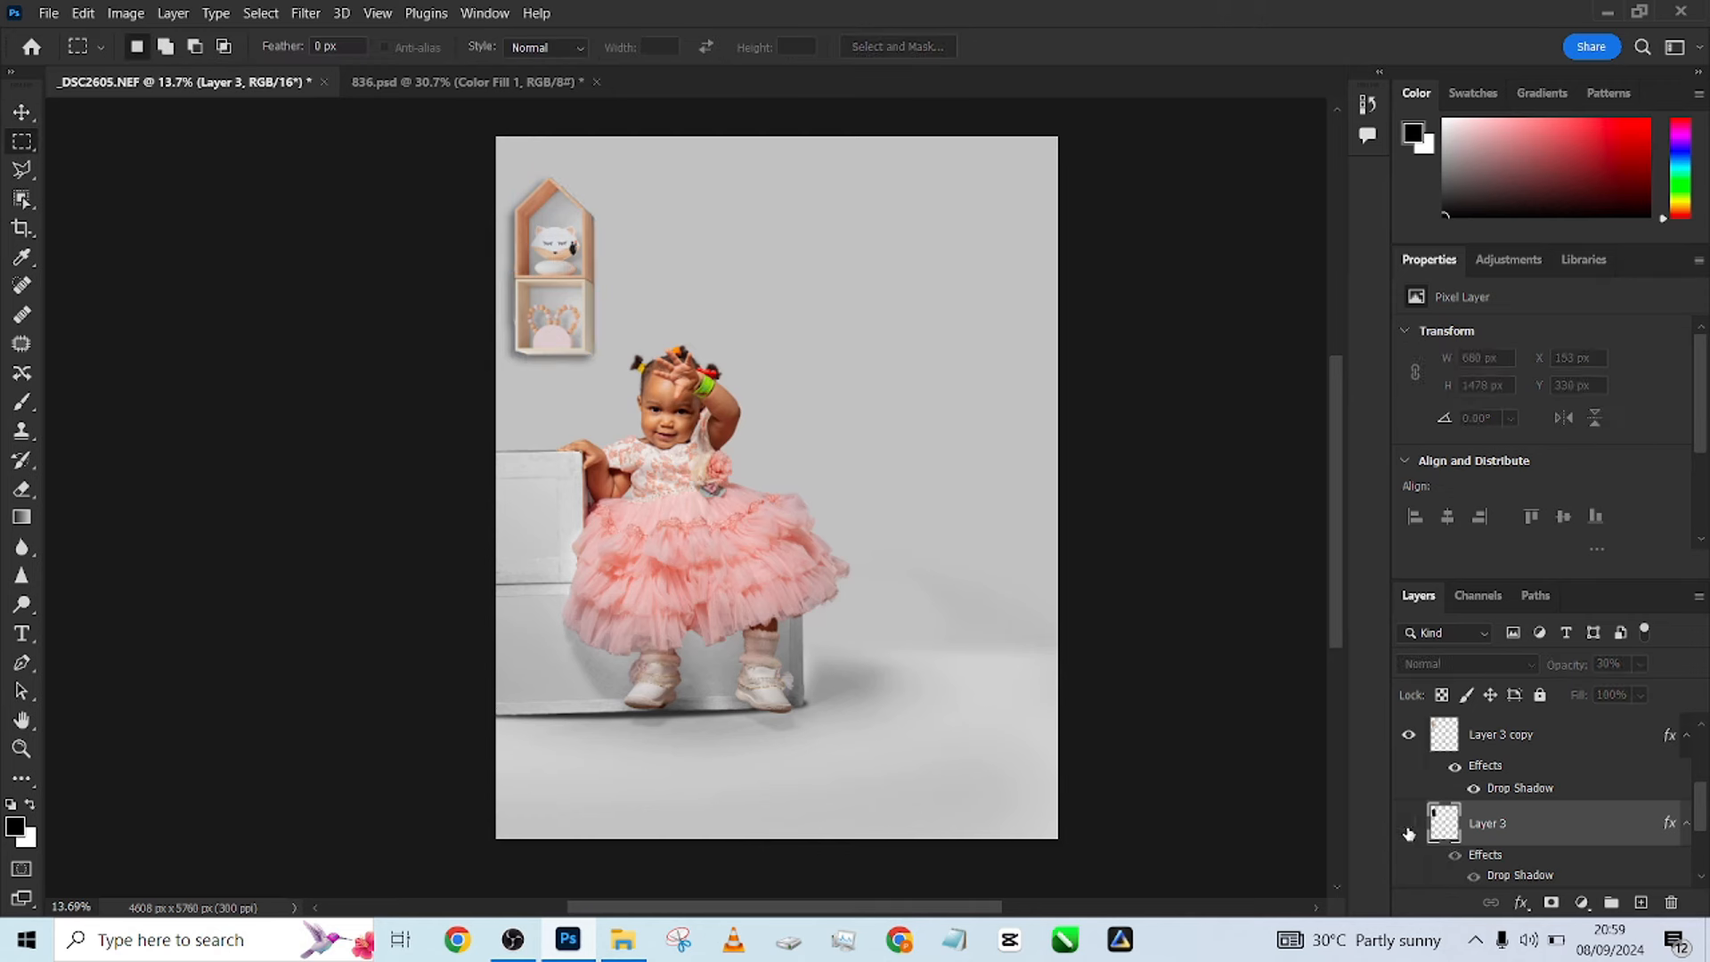
{"action": "left_click", "coordinate": [1408, 828]}
{"action": "left_click", "coordinate": [1408, 828]}
{"action": "left_click", "coordinate": [1408, 828]}
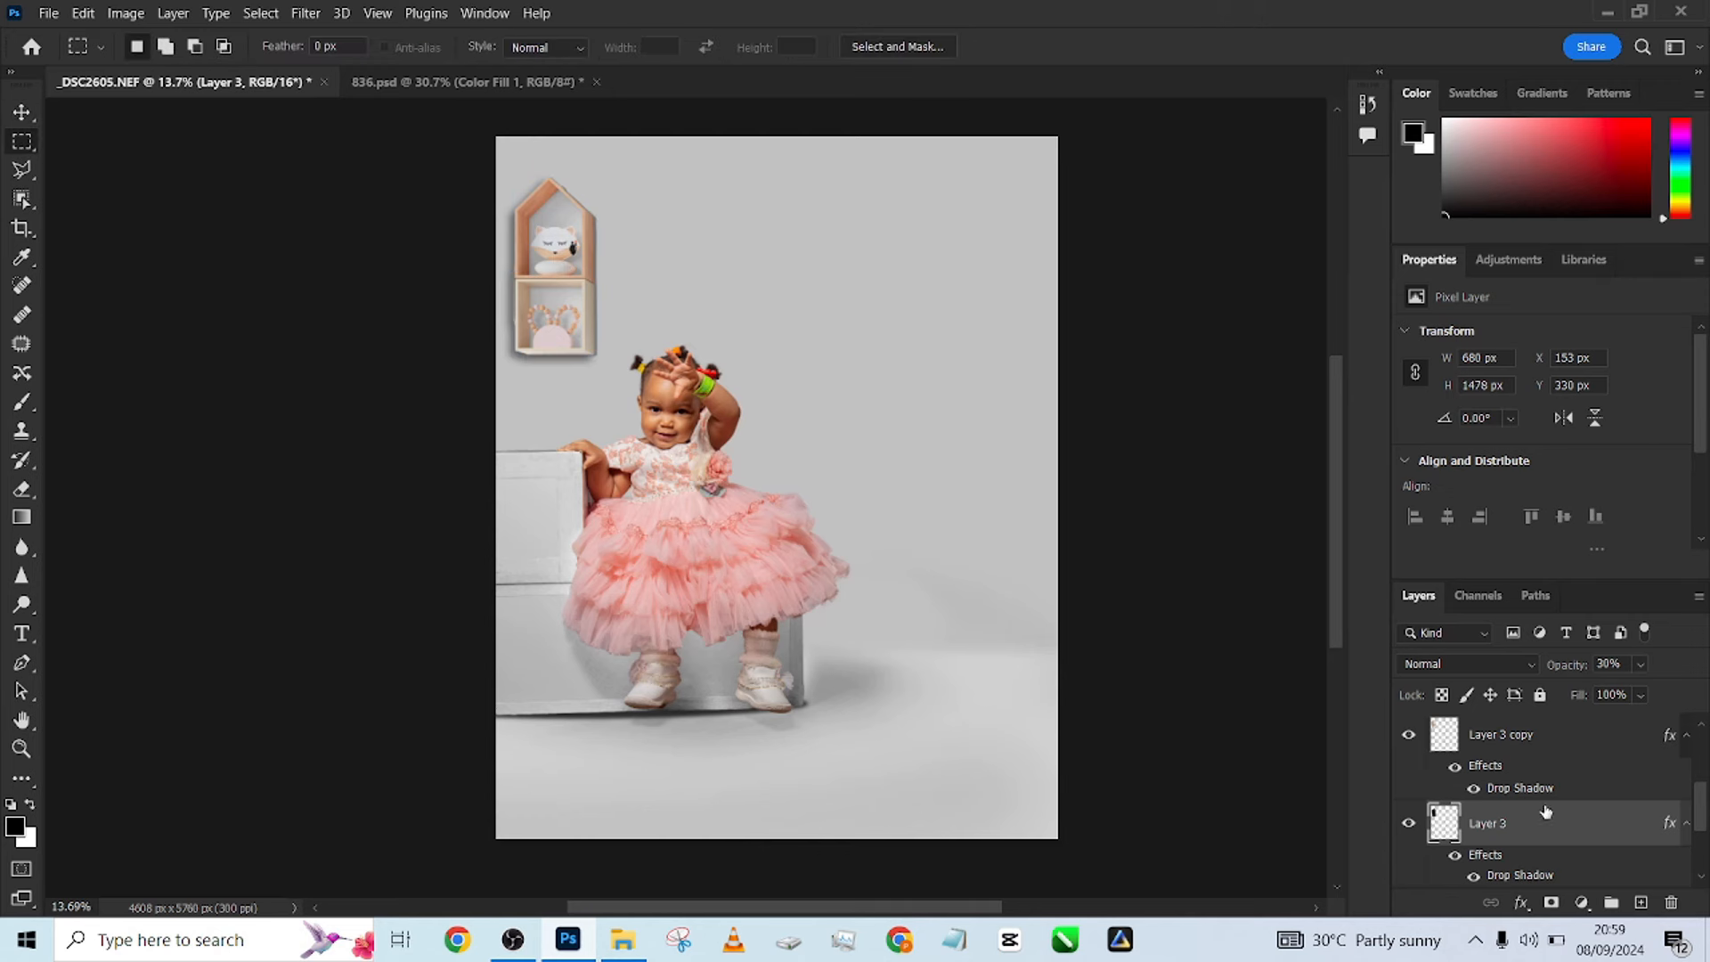
Hide and show Layer 3 copy to compare the shelf with the blackened Layer 3 behind it.
{"action": "left_click", "coordinate": [1410, 751]}
{"action": "left_click", "coordinate": [1410, 737]}
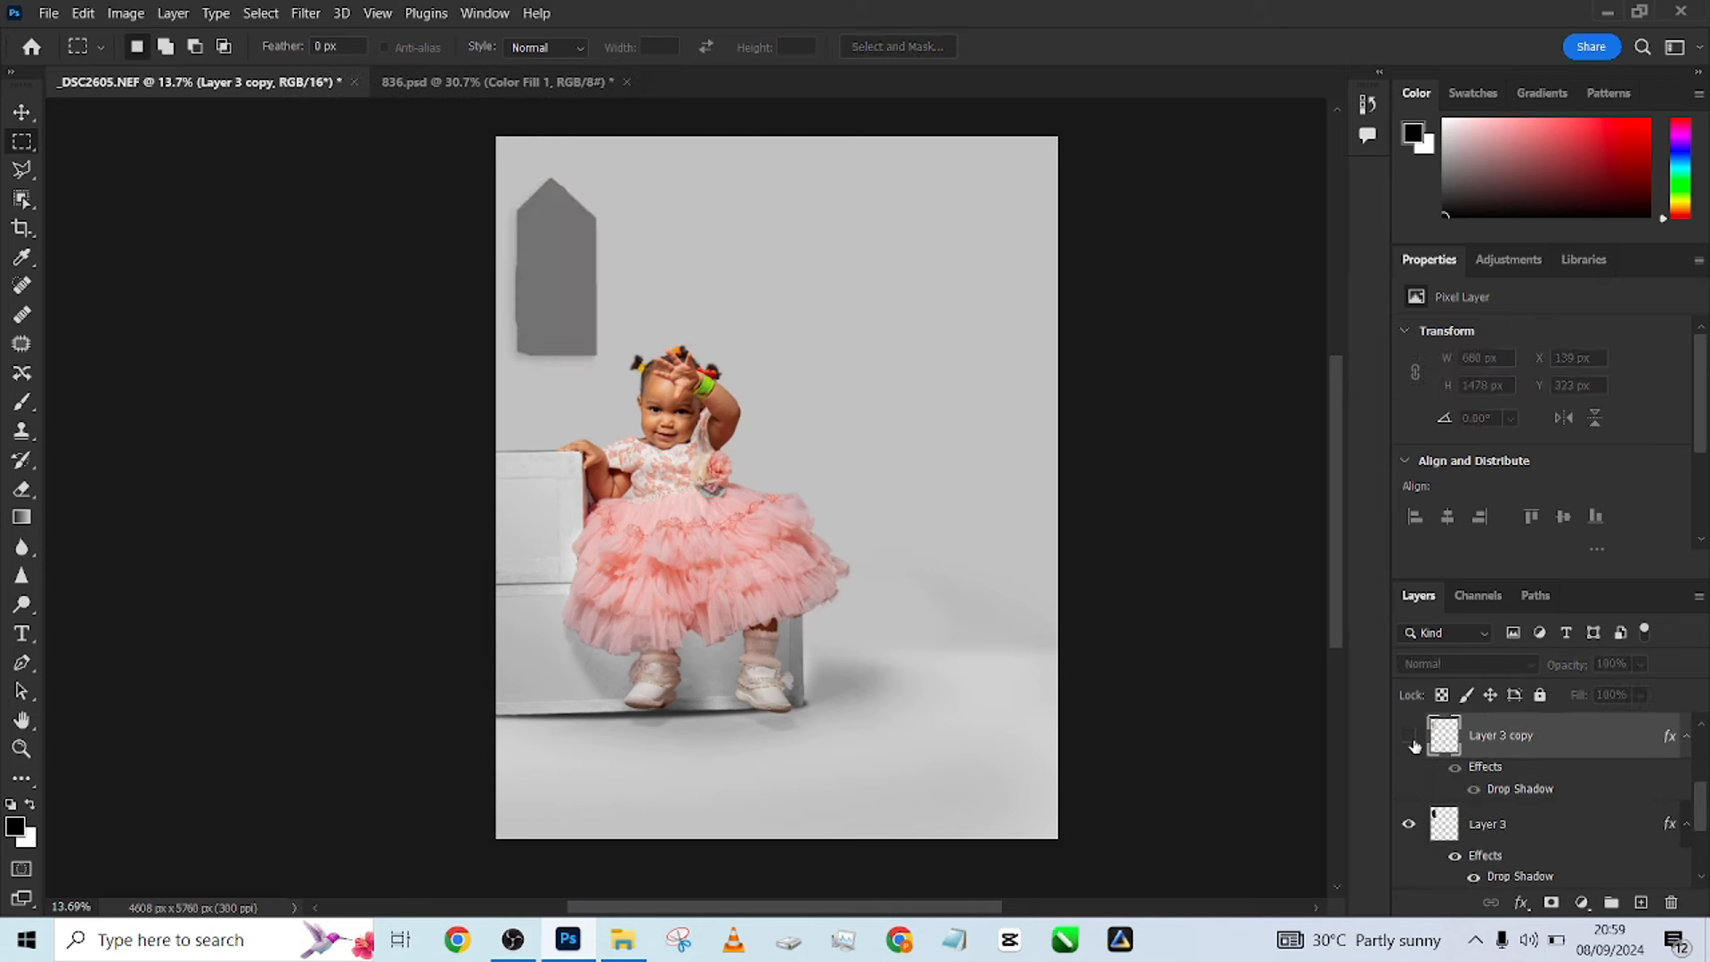
{"action": "left_click", "coordinate": [1410, 737]}
Try the Hard Light blend mode on Layer 3 copy.
{"action": "left_click_drag", "start_coordinate": [1633, 701], "coordinate": [1671, 694]}
{"action": "left_click", "coordinate": [1514, 668]}
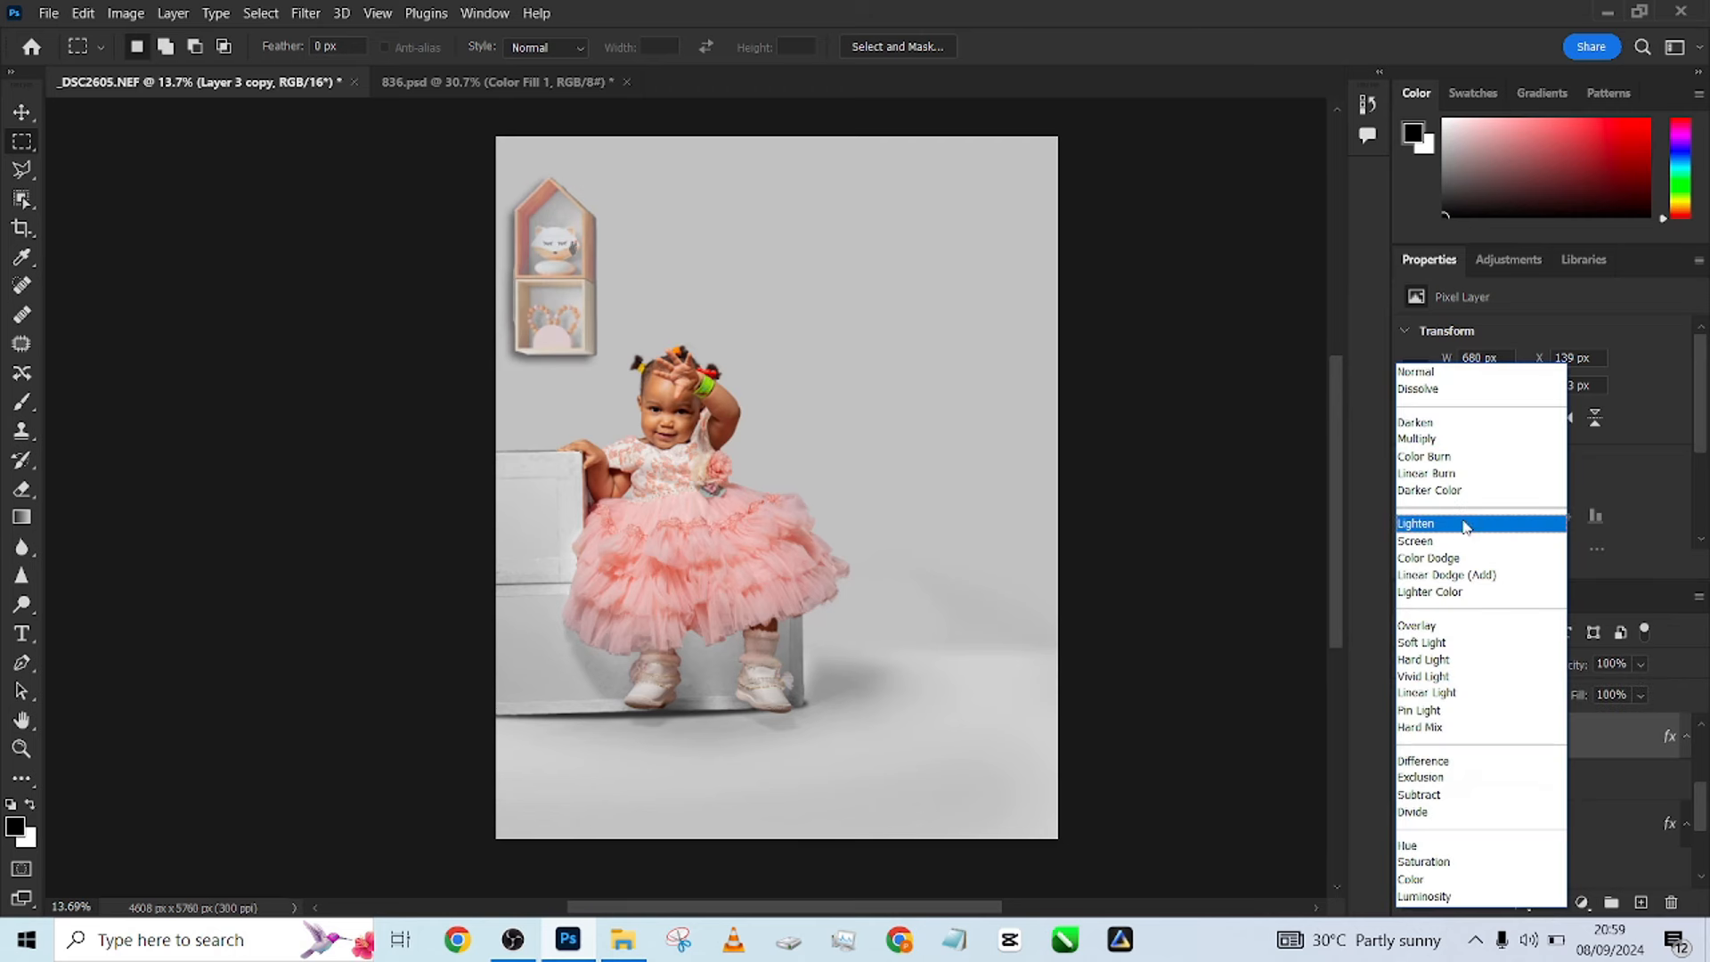
{"action": "left_click", "coordinate": [1458, 660]}
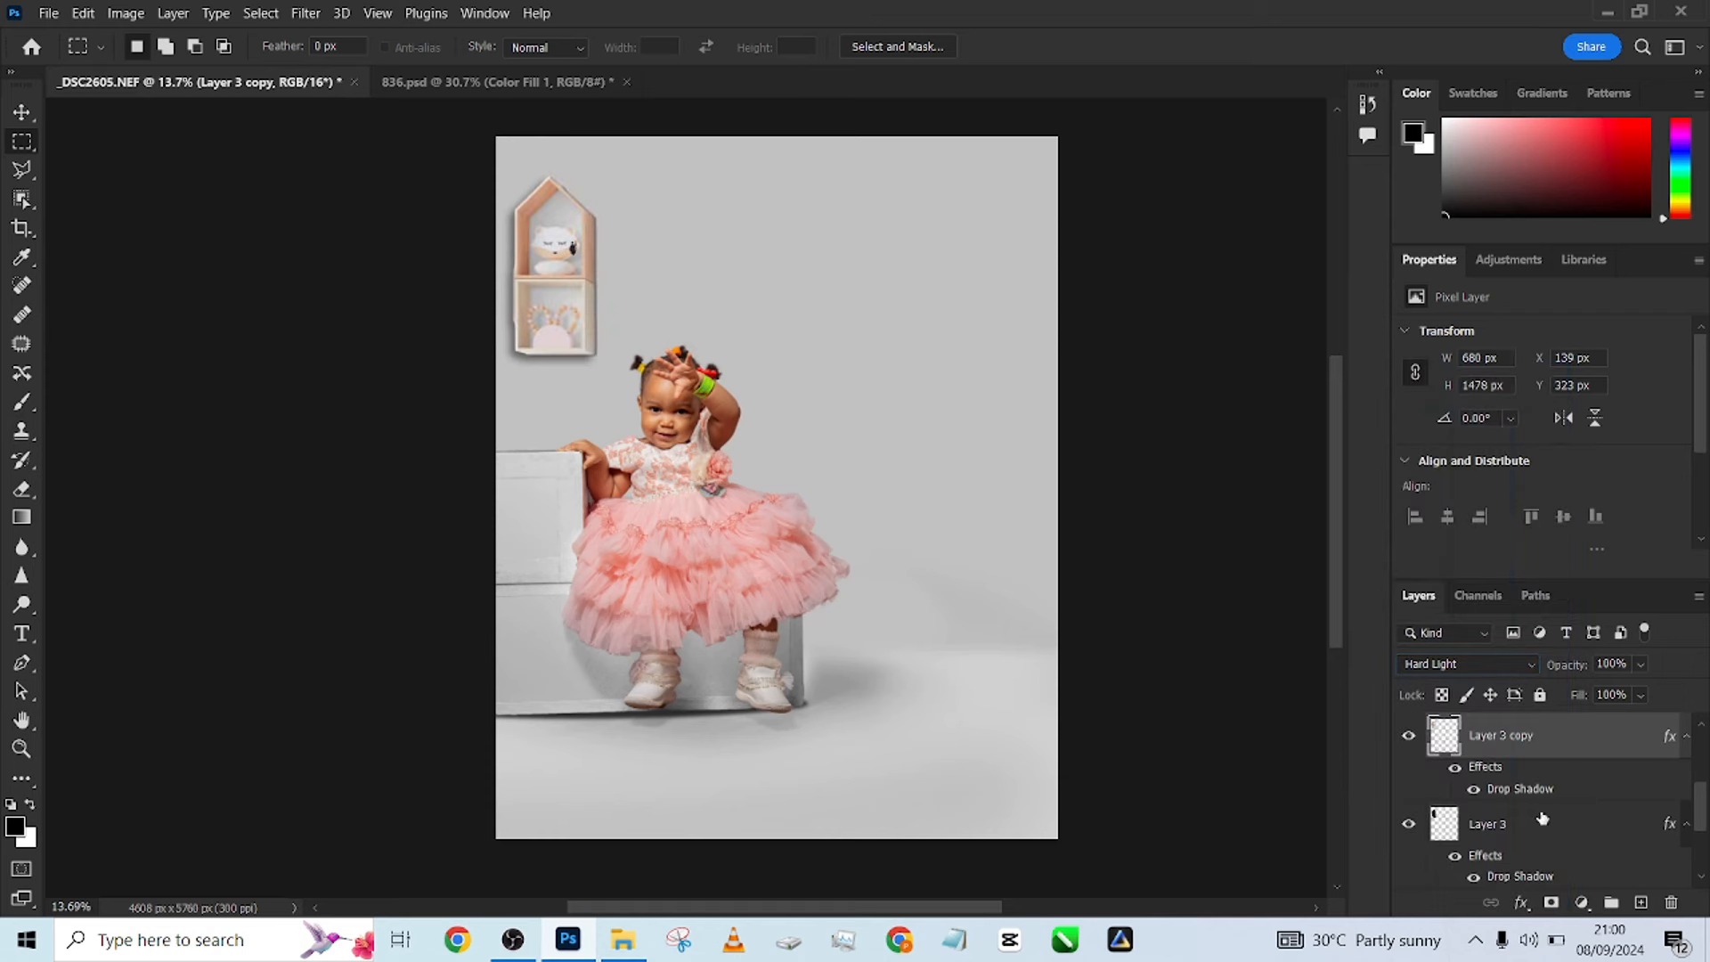
Compare the shelf with and without the blackened Layer 3, keeping its fill at 100%.
{"action": "left_click", "coordinate": [1573, 828]}
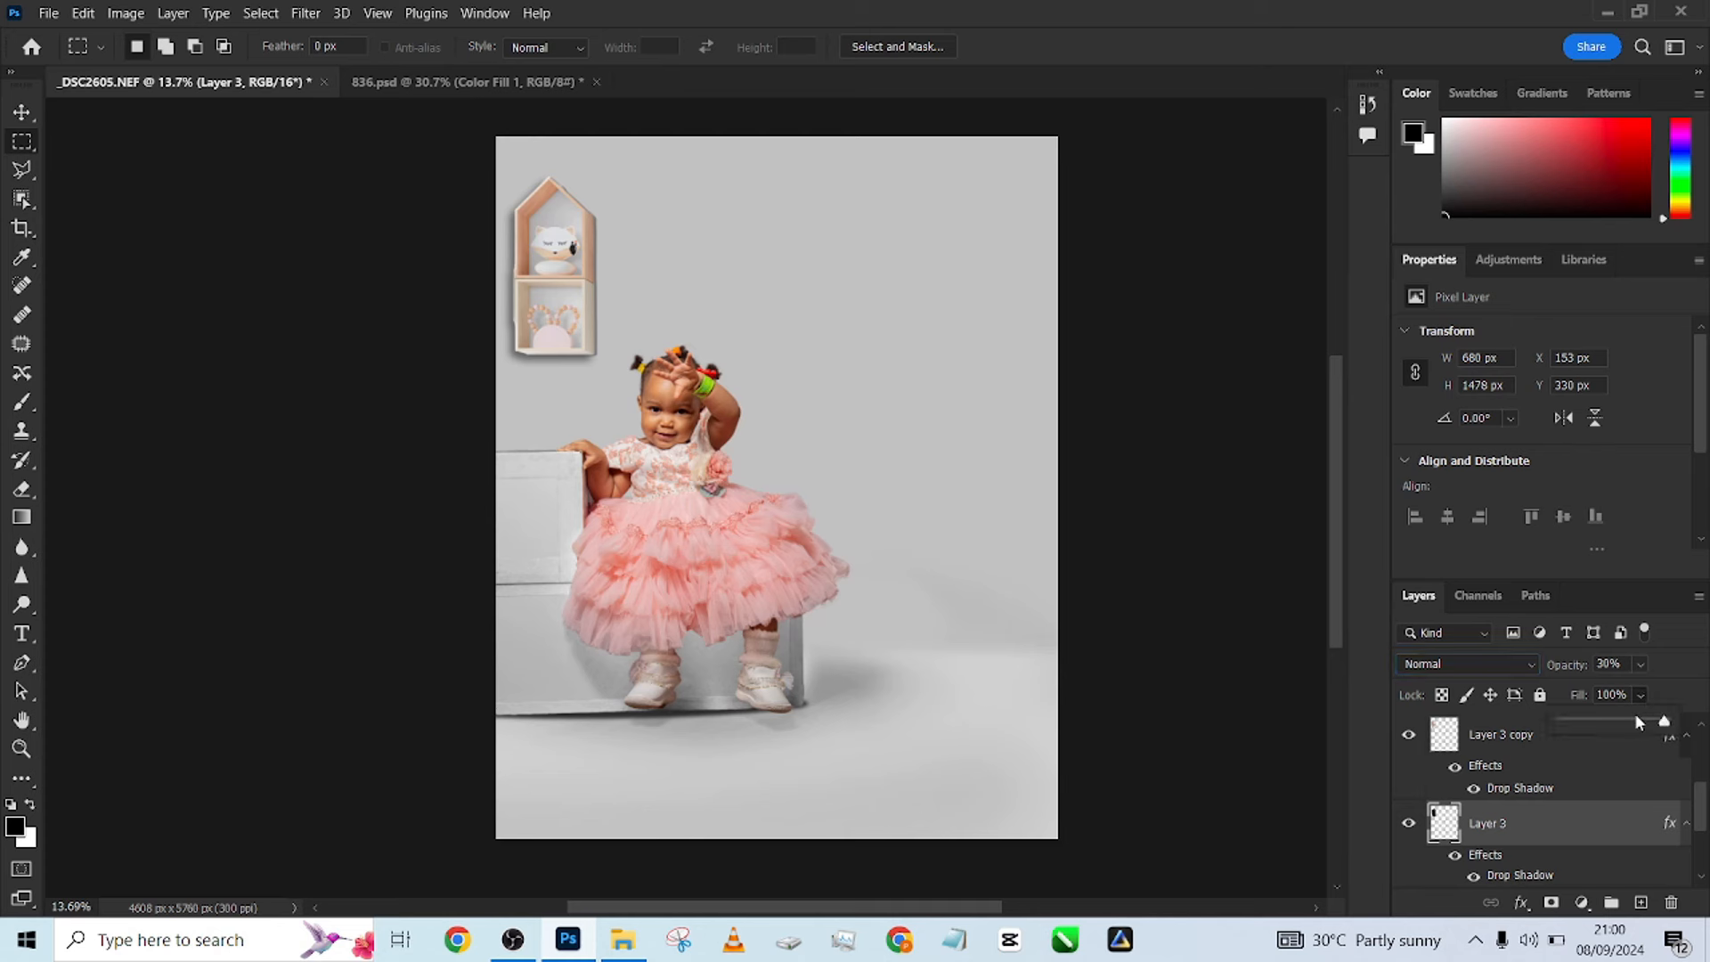
{"action": "left_click_drag", "start_coordinate": [1615, 724], "coordinate": [1664, 722]}
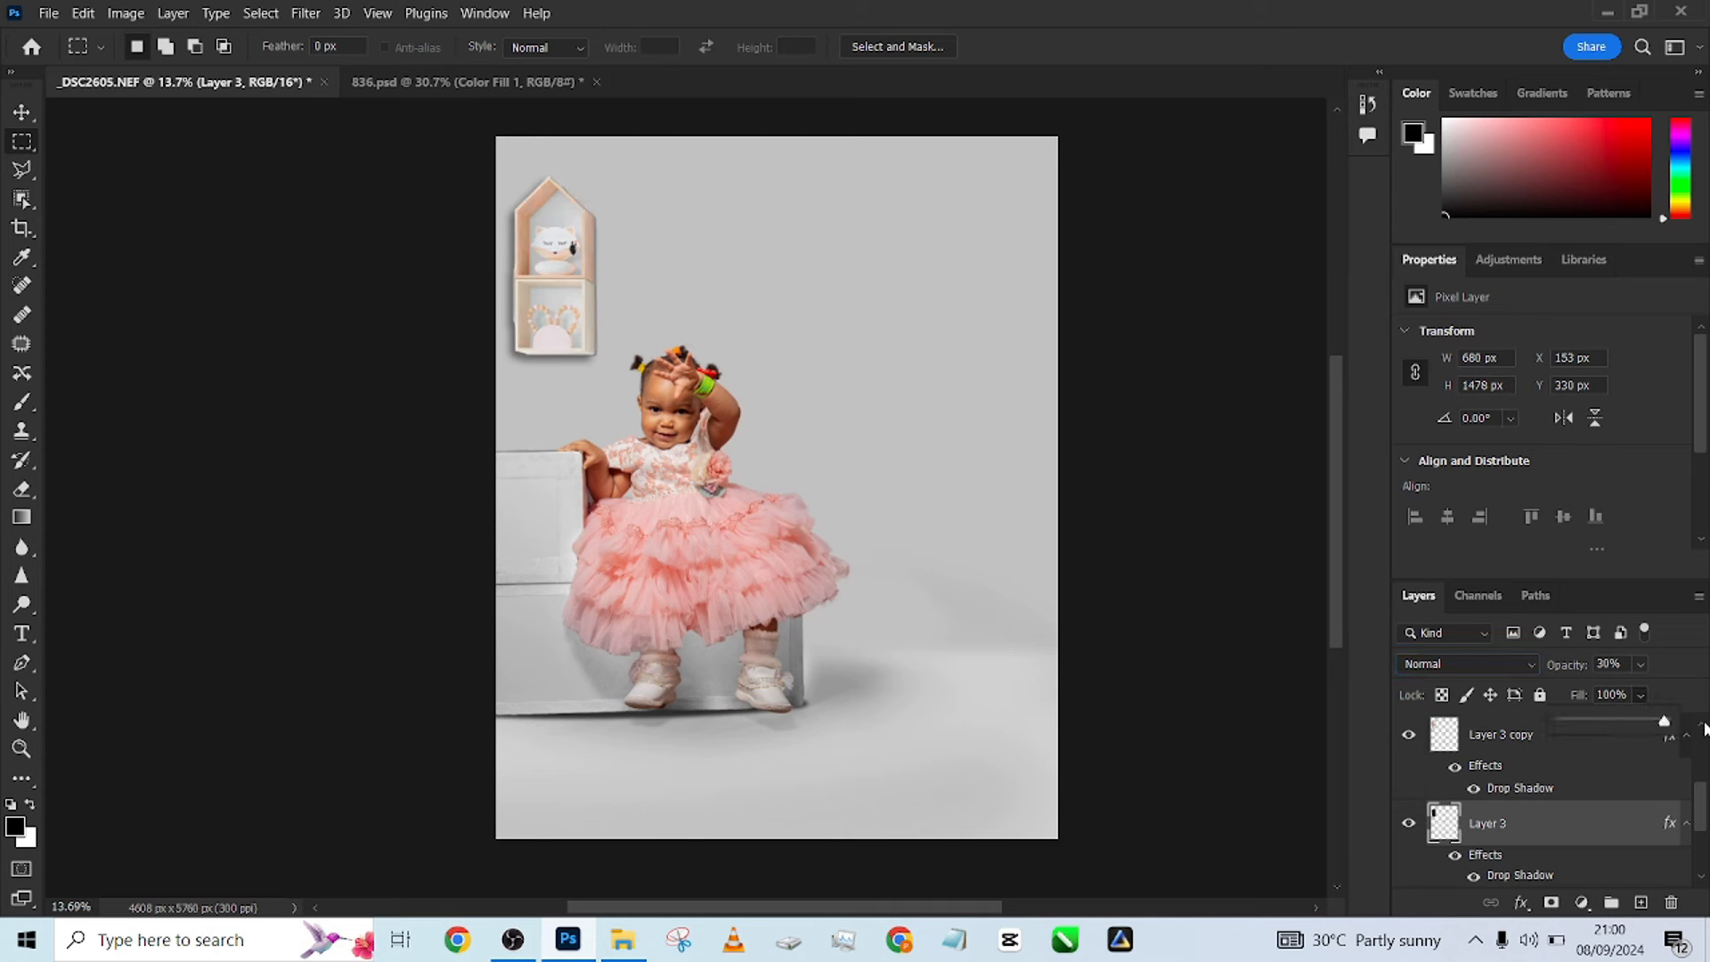
{"action": "left_click", "coordinate": [1408, 824]}
{"action": "left_click", "coordinate": [1408, 824]}
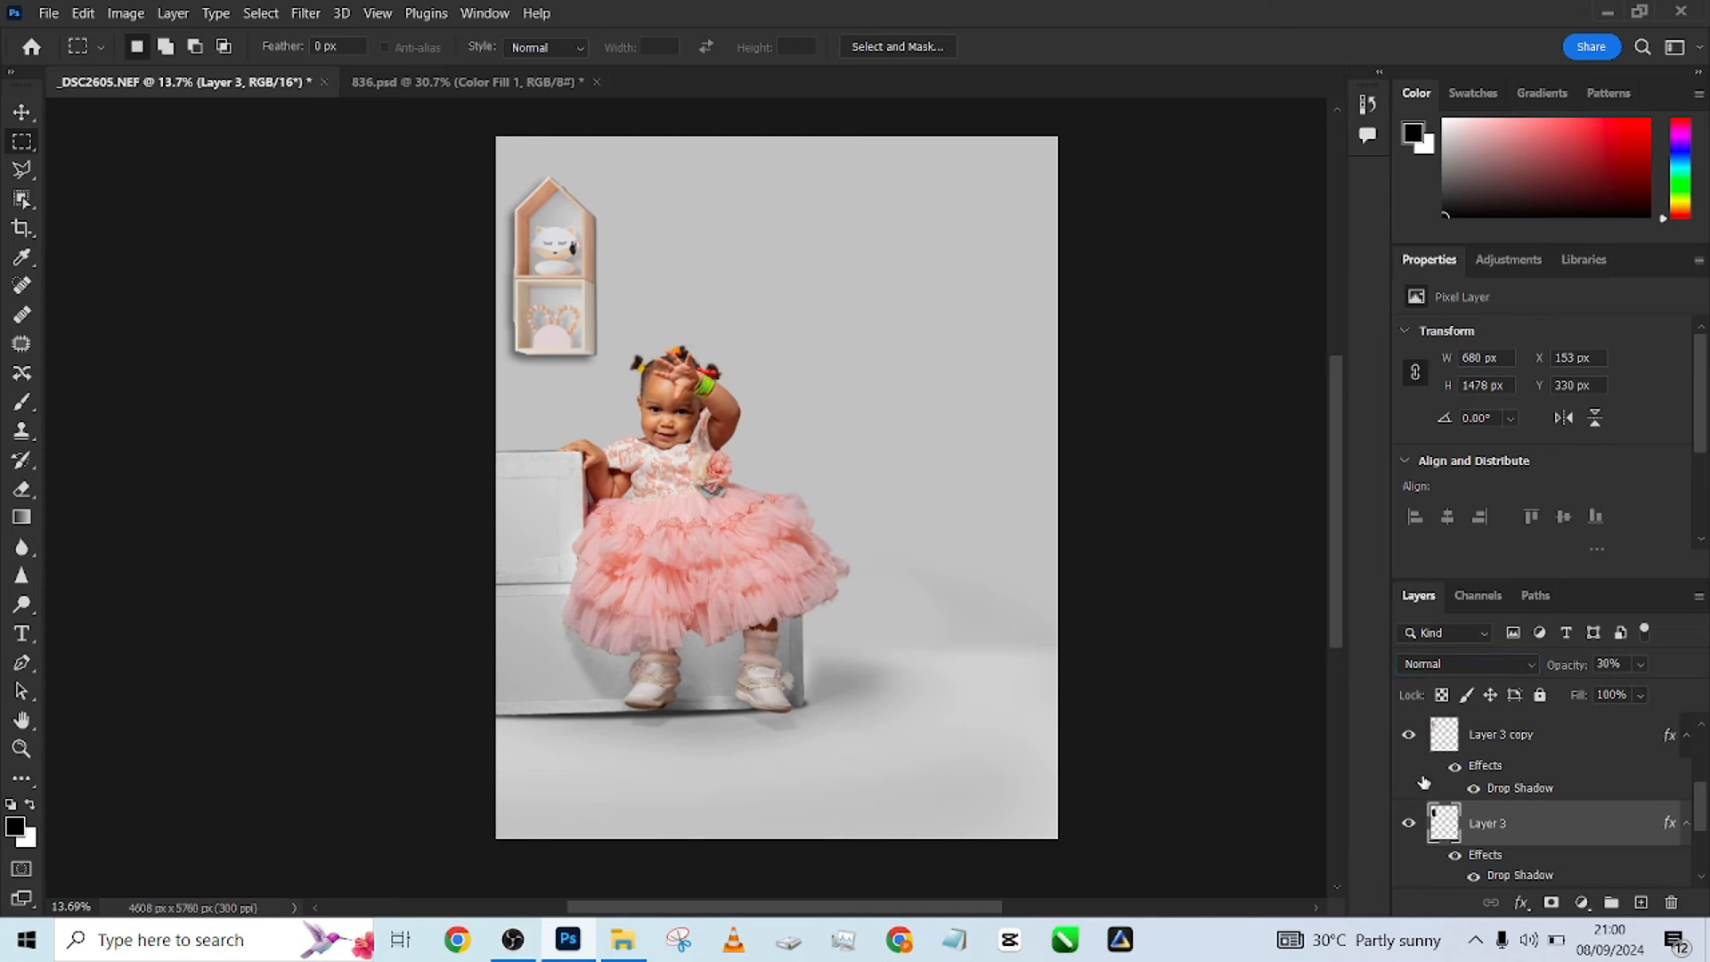
Restore Layer 3 copy's blend mode to Normal.
{"action": "left_click", "coordinate": [1561, 738]}
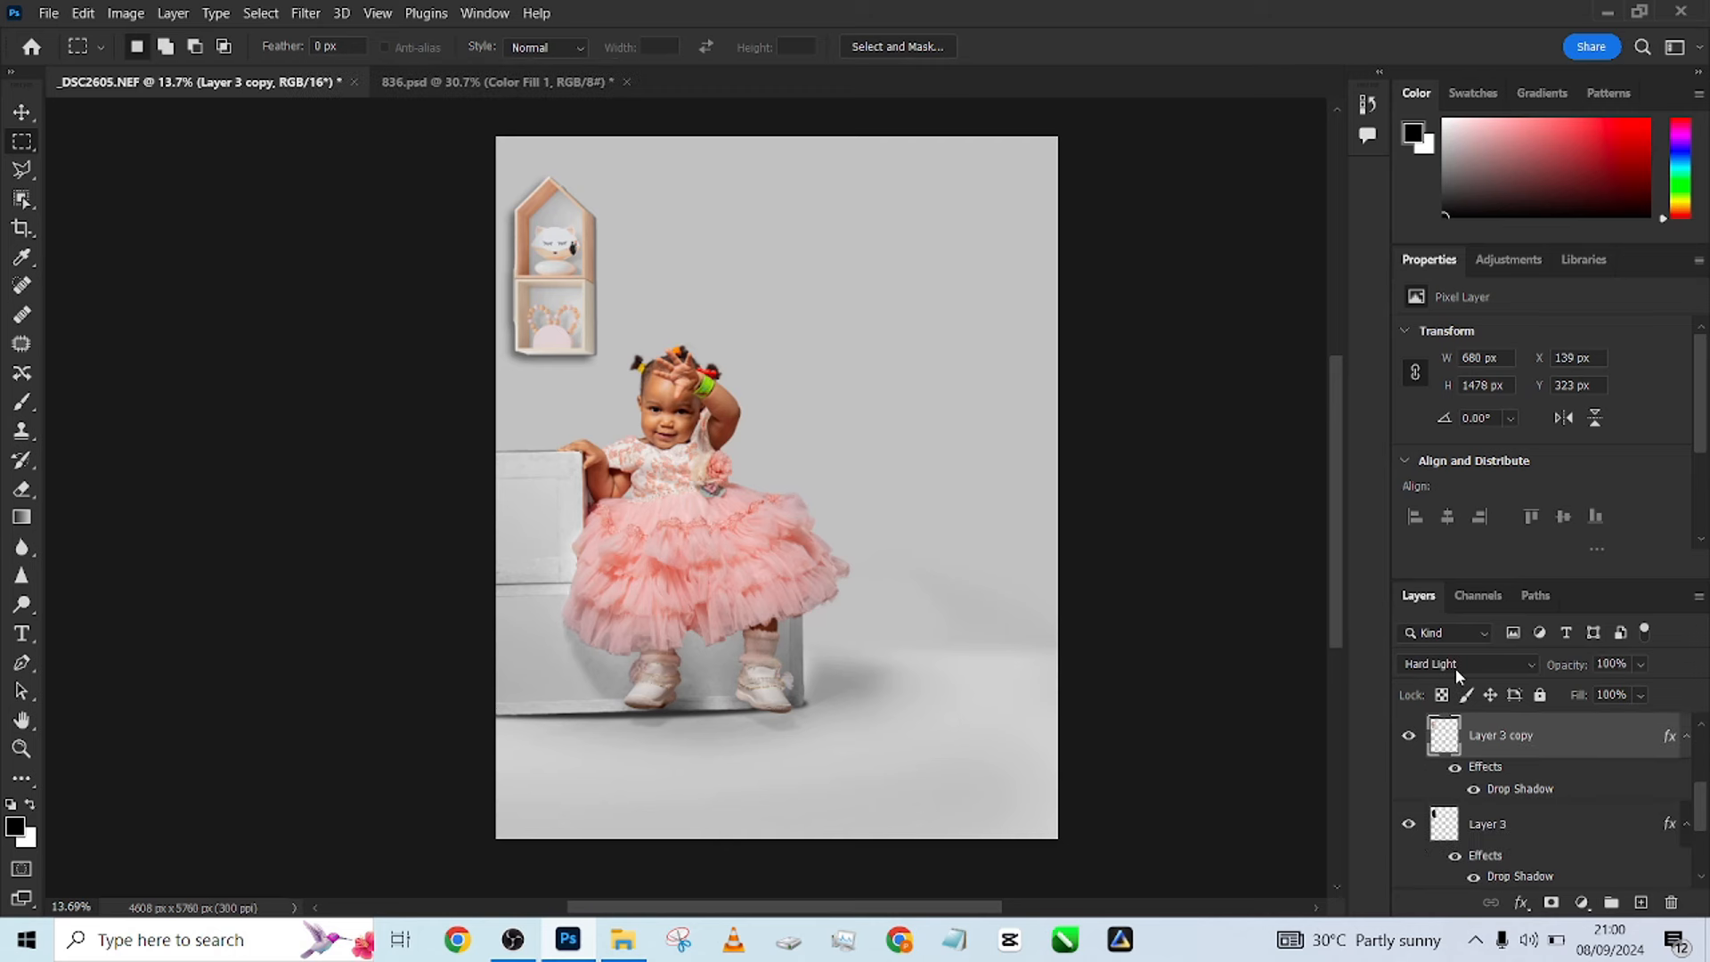
{"action": "left_click", "coordinate": [1456, 668]}
{"action": "left_click", "coordinate": [1443, 381]}
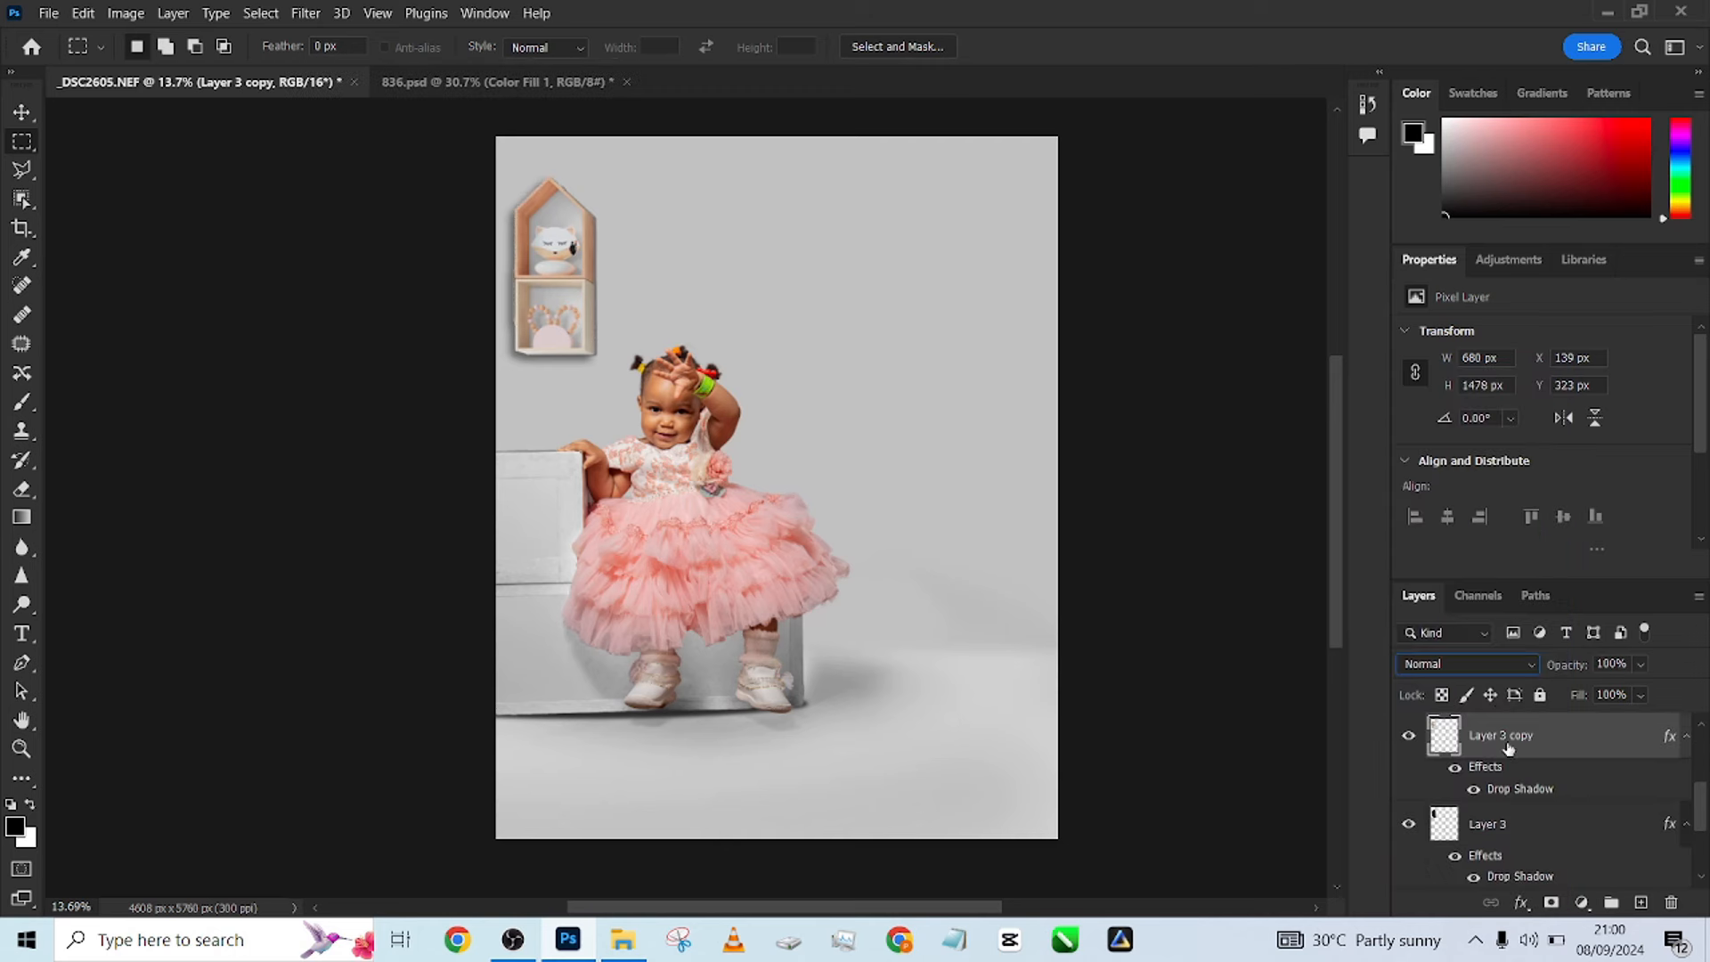
Lower Layer 3's opacity to 10% and set Layer 3 copy's drop shadow to 17% opacity, 55° angle and 77 px distance.
{"action": "left_click", "coordinate": [1575, 824]}
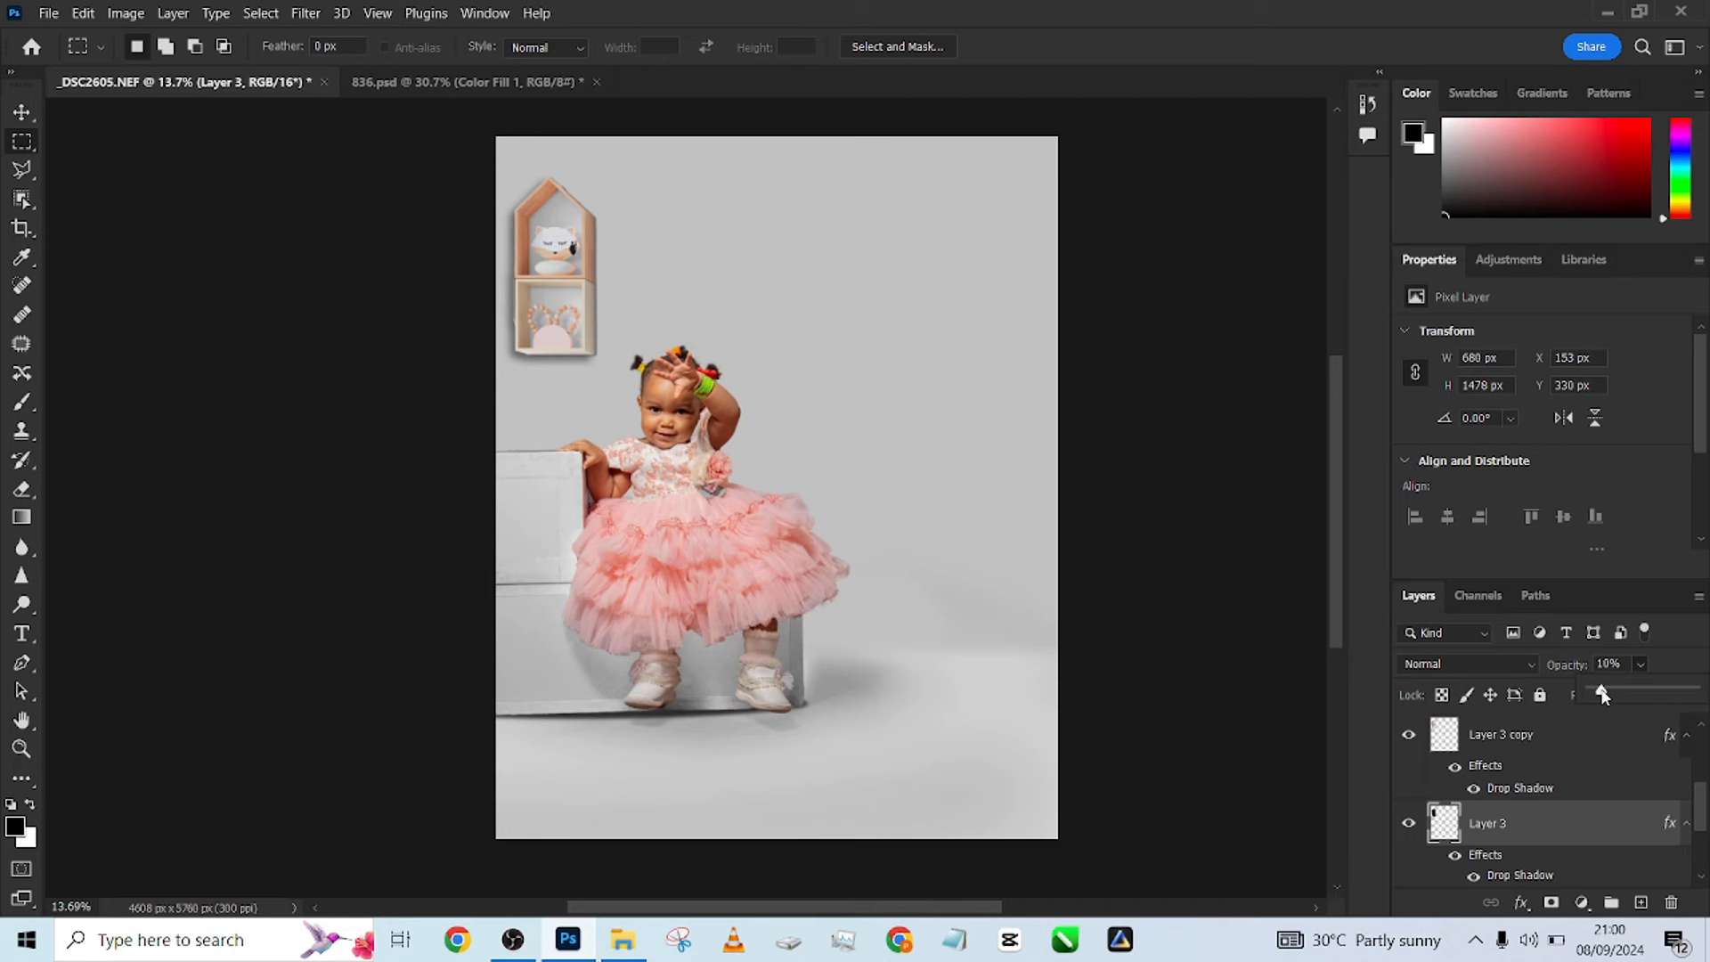
{"action": "left_click", "coordinate": [1523, 772]}
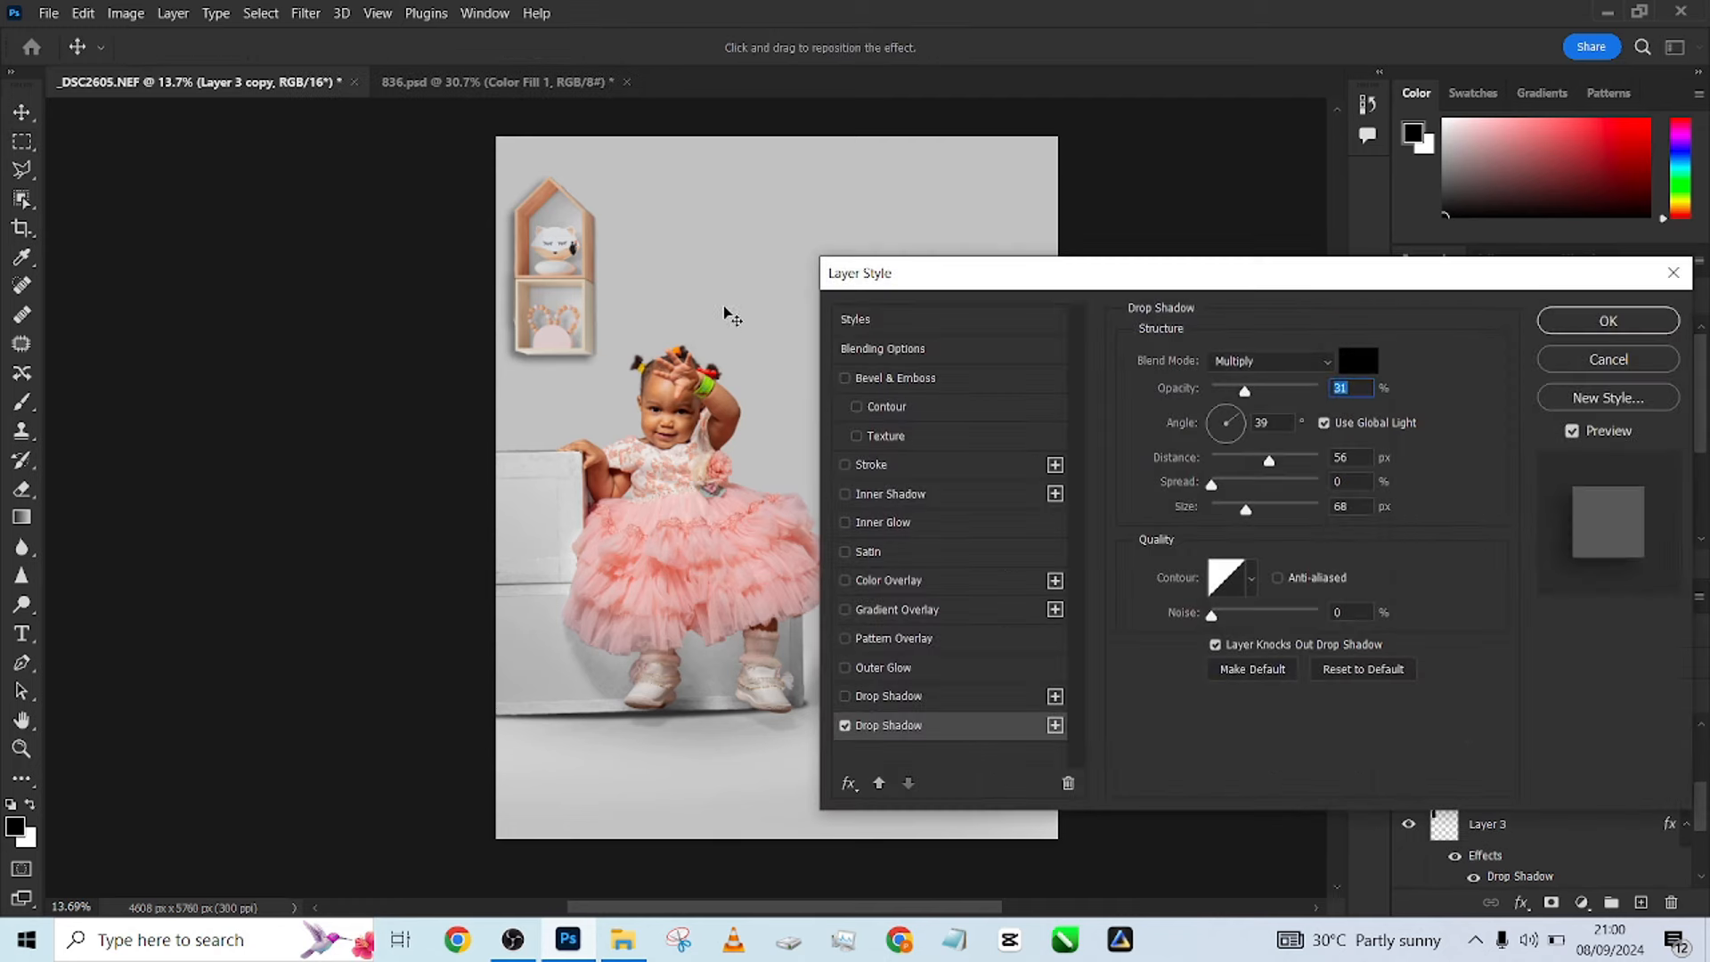
{"action": "left_click_drag", "start_coordinate": [531, 291], "coordinate": [532, 298]}
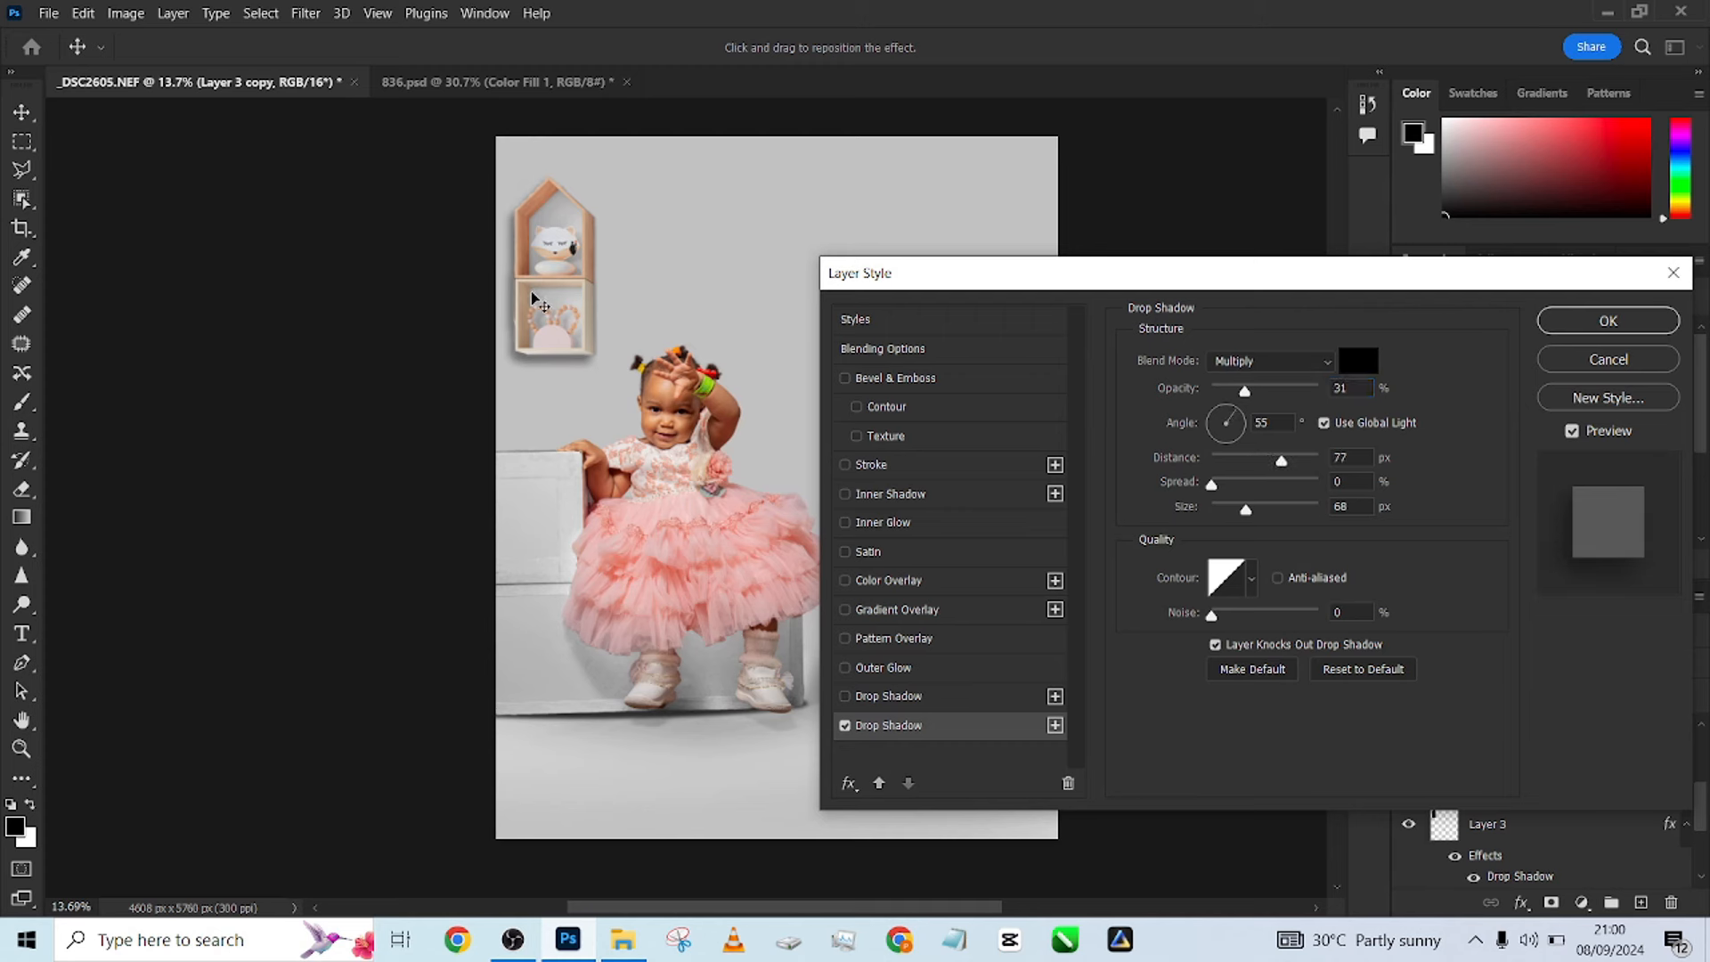
{"action": "left_click", "coordinate": [1229, 392]}
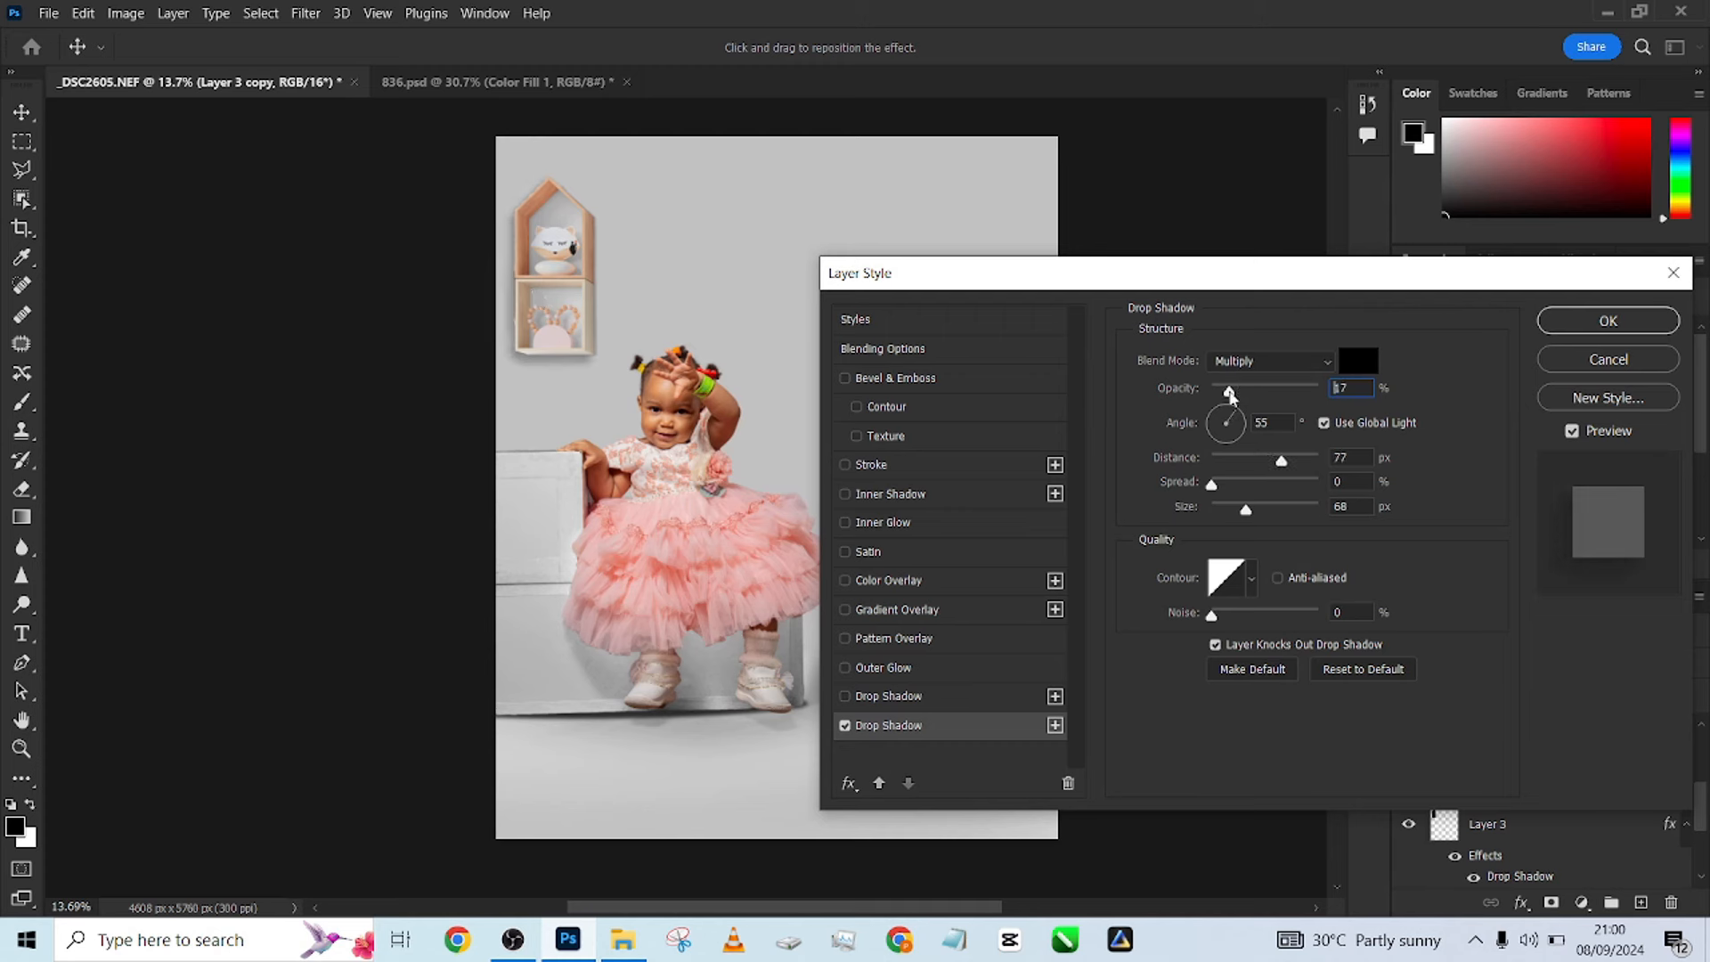
{"action": "left_click", "coordinate": [1635, 321]}
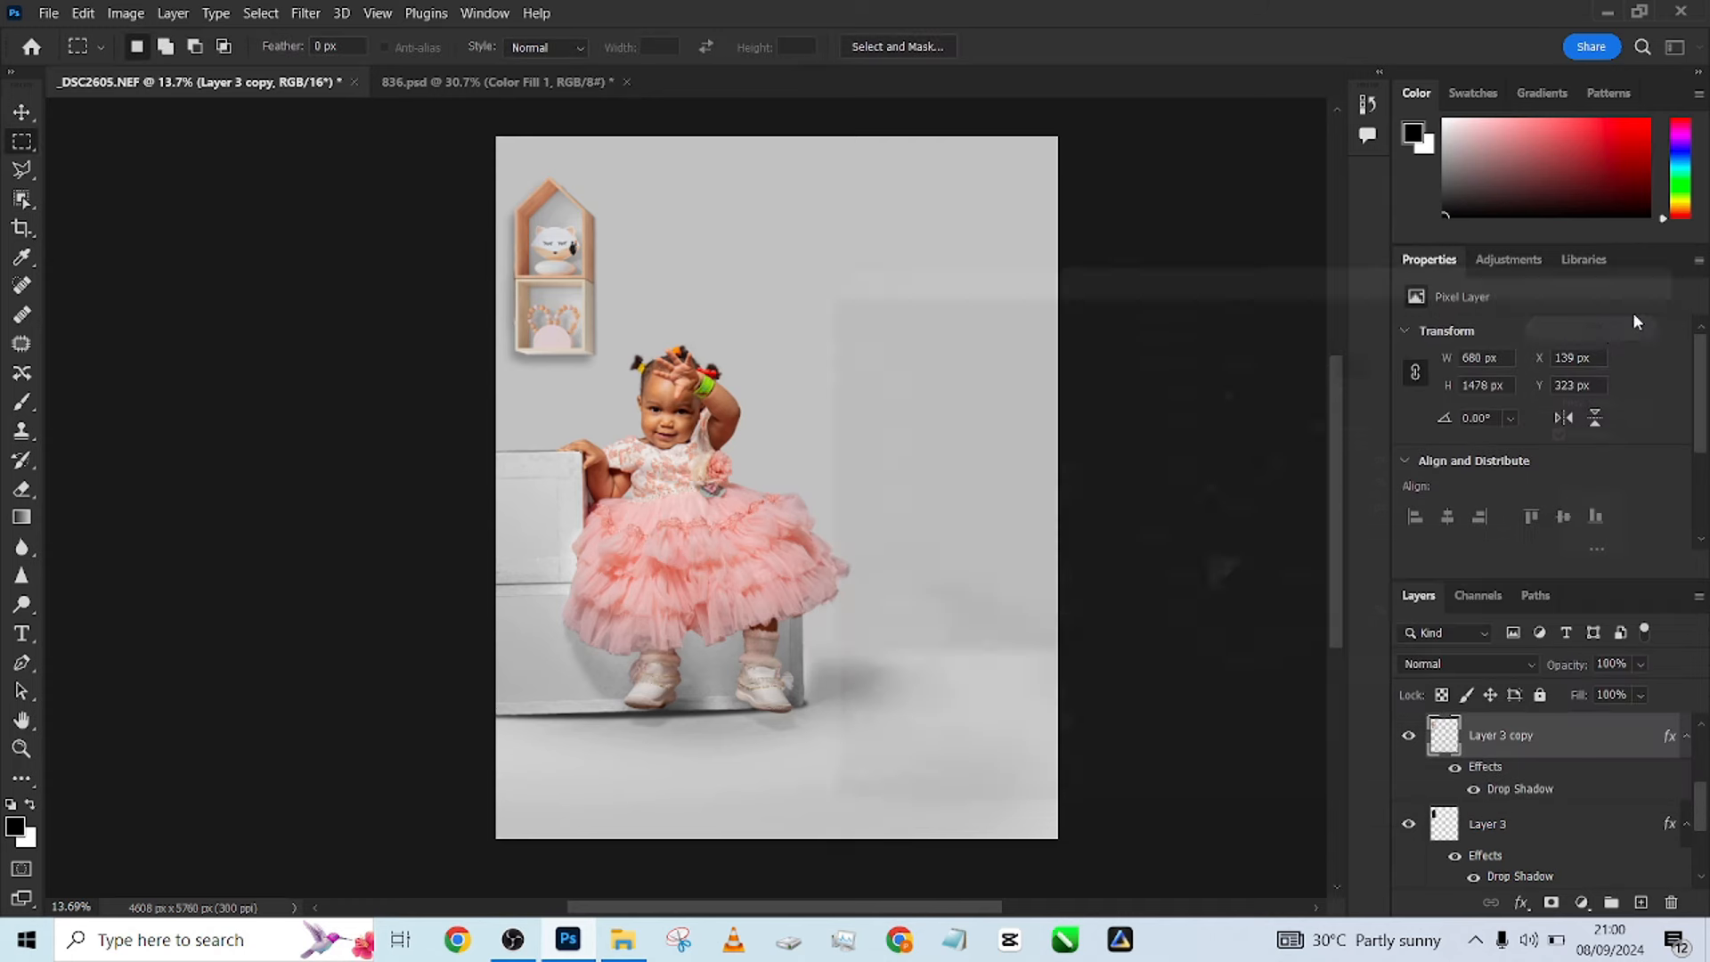
Isolate Layer 3 and Layer 2 of 836.psd in turn to identify their cut-out objects, and select Layer 2.
{"action": "left_click", "coordinate": [519, 83]}
{"action": "left_click", "coordinate": [1514, 786]}
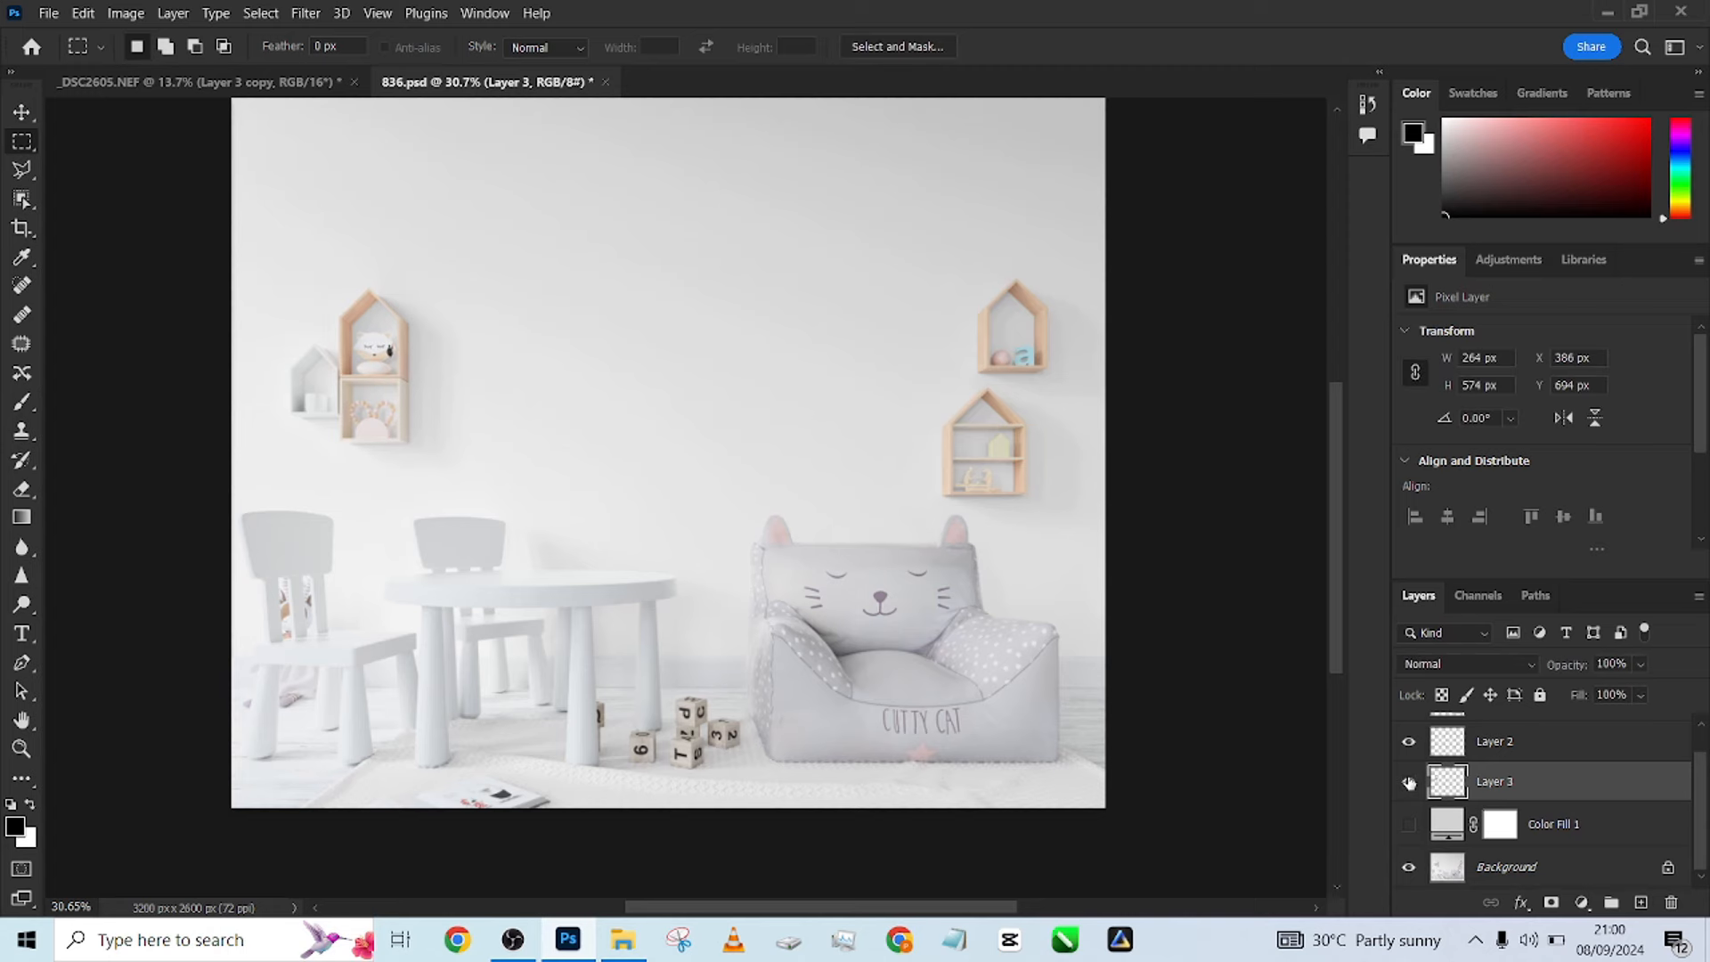
{"action": "left_click", "coordinate": [1409, 784]}
{"action": "left_click", "coordinate": [1409, 784], "text": "alt"}
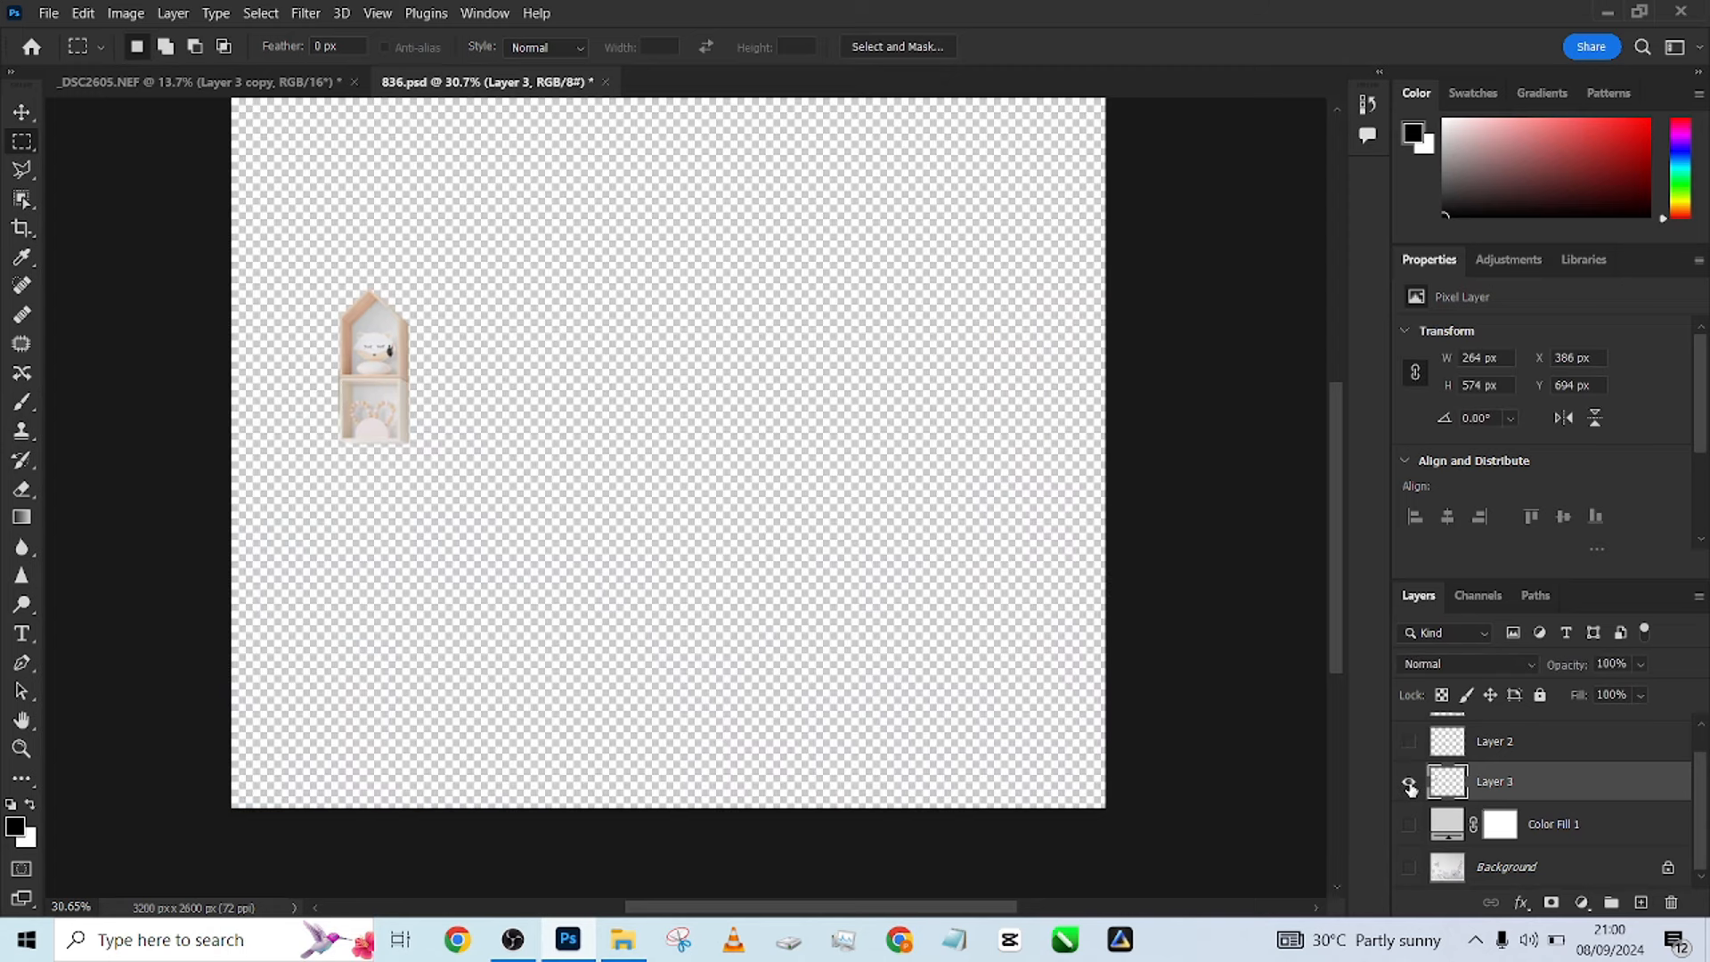
{"action": "left_click", "coordinate": [1409, 784], "text": "alt"}
{"action": "left_click", "coordinate": [1409, 783], "text": "alt"}
{"action": "left_click", "coordinate": [1409, 784], "text": "alt"}
{"action": "left_click", "coordinate": [1409, 744], "text": "alt"}
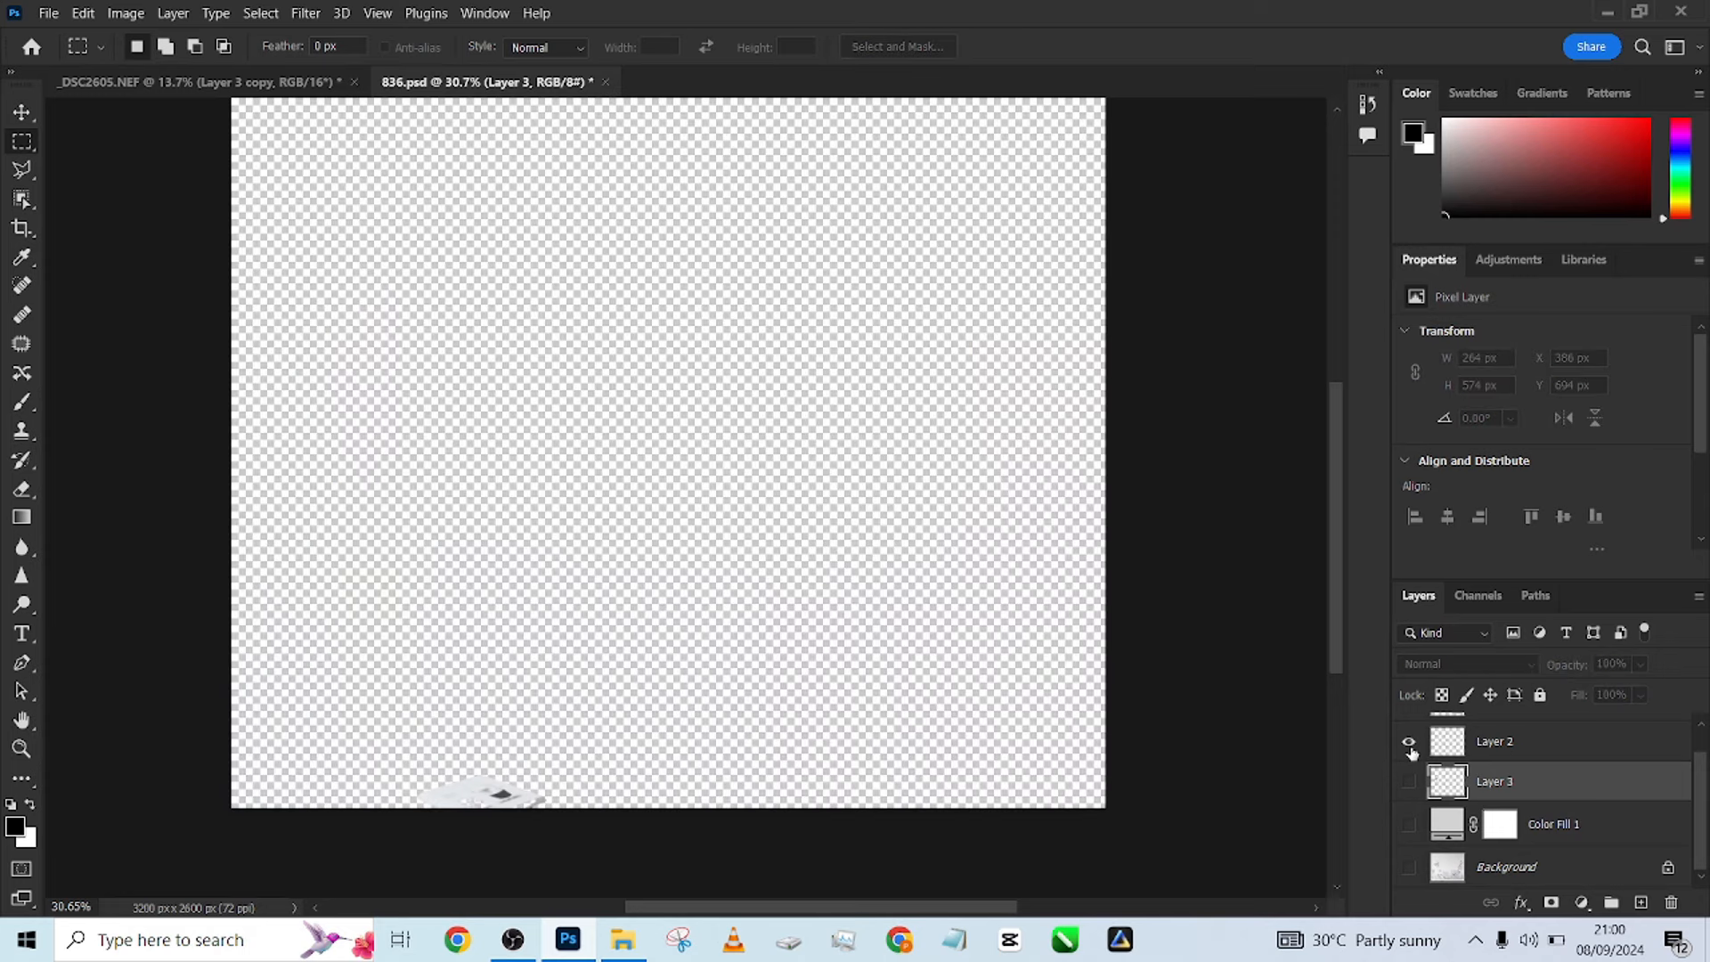
{"action": "left_click", "coordinate": [1409, 744], "text": "alt"}
{"action": "left_click", "coordinate": [1409, 744], "text": "alt"}
{"action": "left_click", "coordinate": [1409, 744], "text": "alt"}
{"action": "left_click", "coordinate": [1559, 753]}
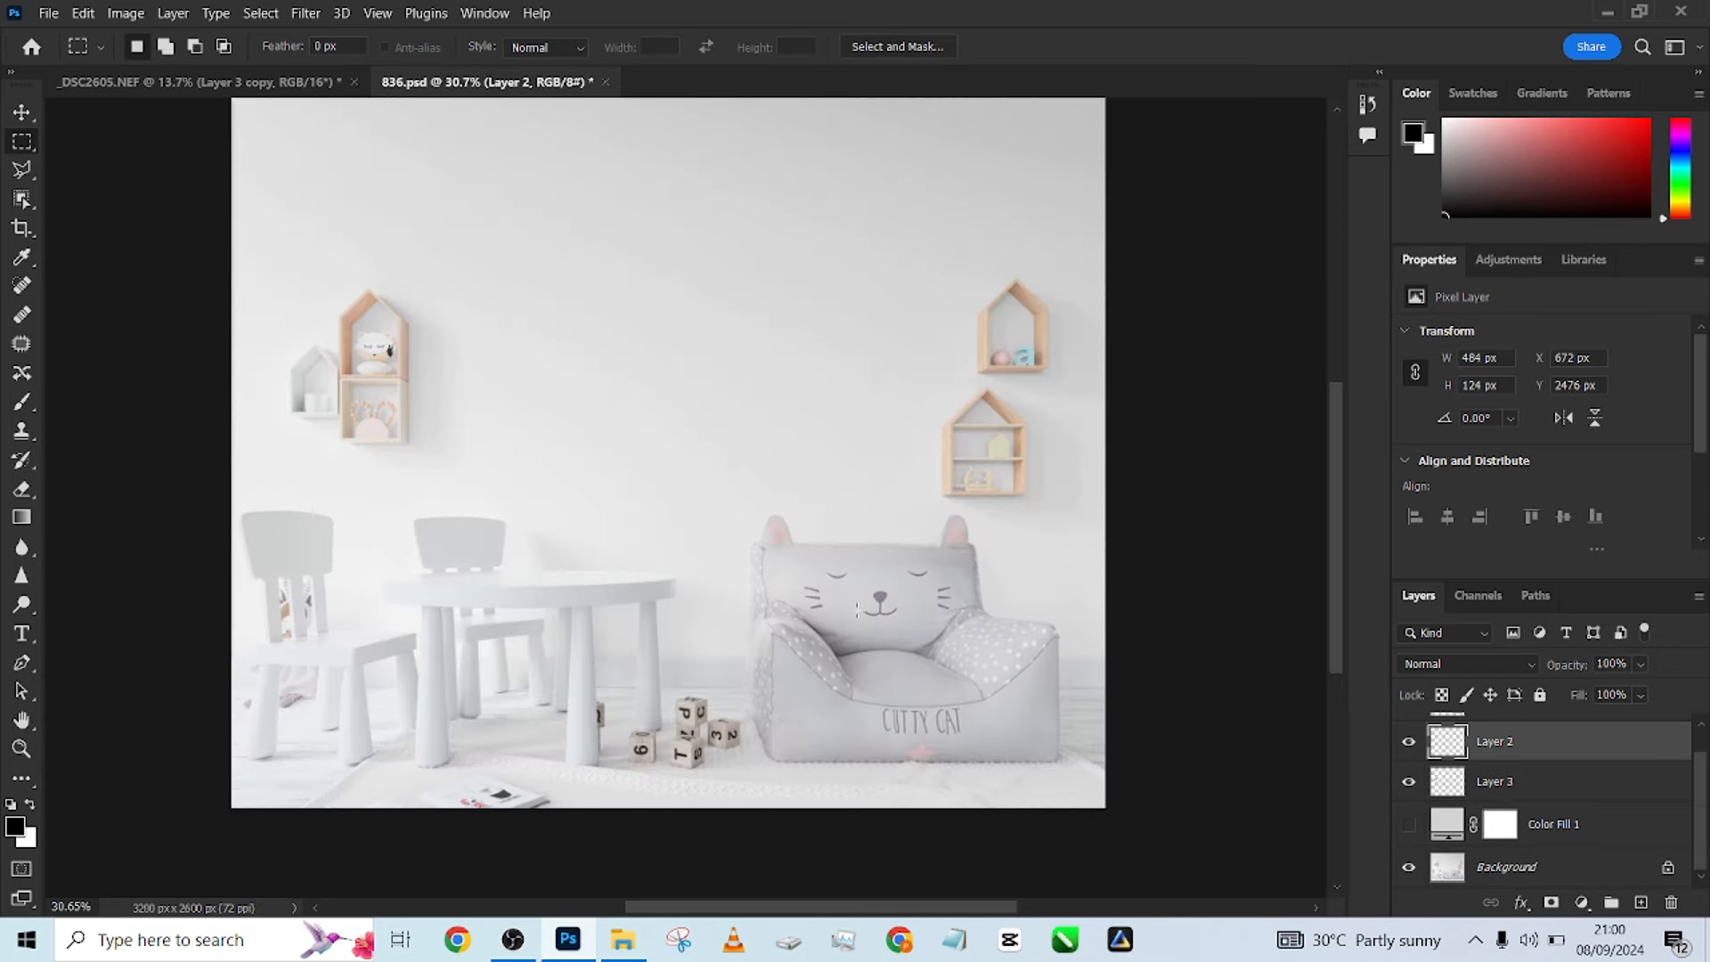
Copy the magazine cutout from 836.psd into the portrait's lower-right floor corner and scale it to 266.90%.
{"action": "key", "text": "v"}
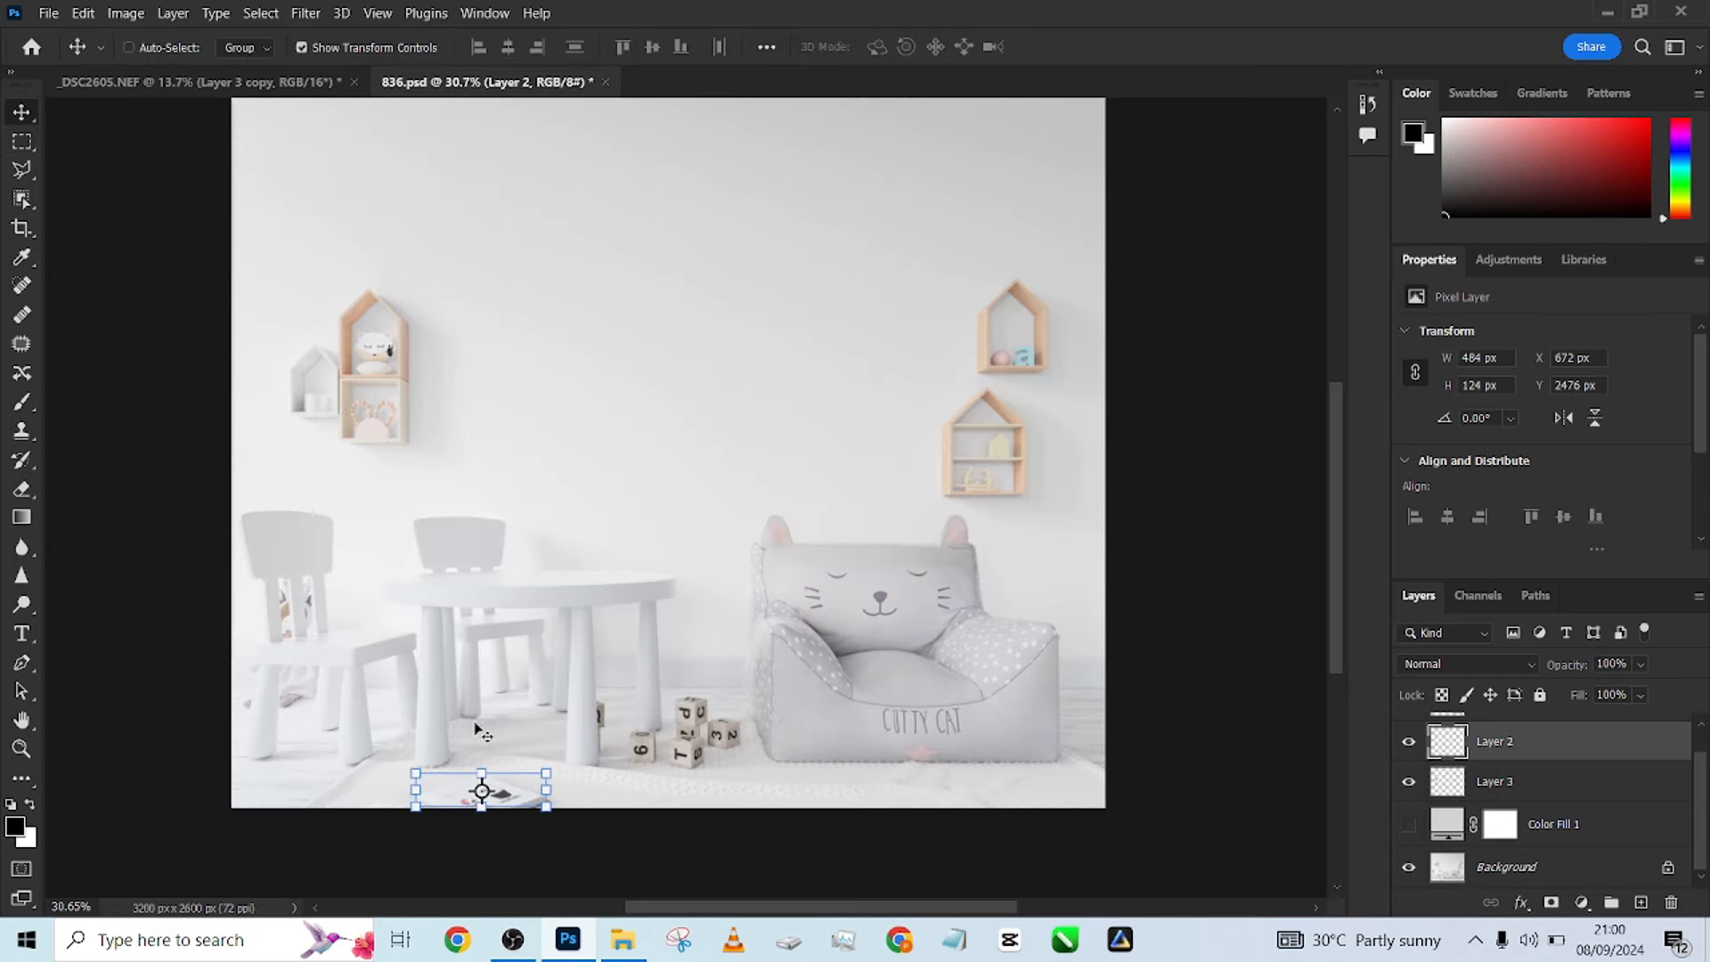
{"action": "left_click_drag", "start_coordinate": [510, 811], "coordinate": [876, 784]}
{"action": "left_click", "coordinate": [870, 384]}
{"action": "left_click_drag", "start_coordinate": [874, 523], "coordinate": [1000, 578]}
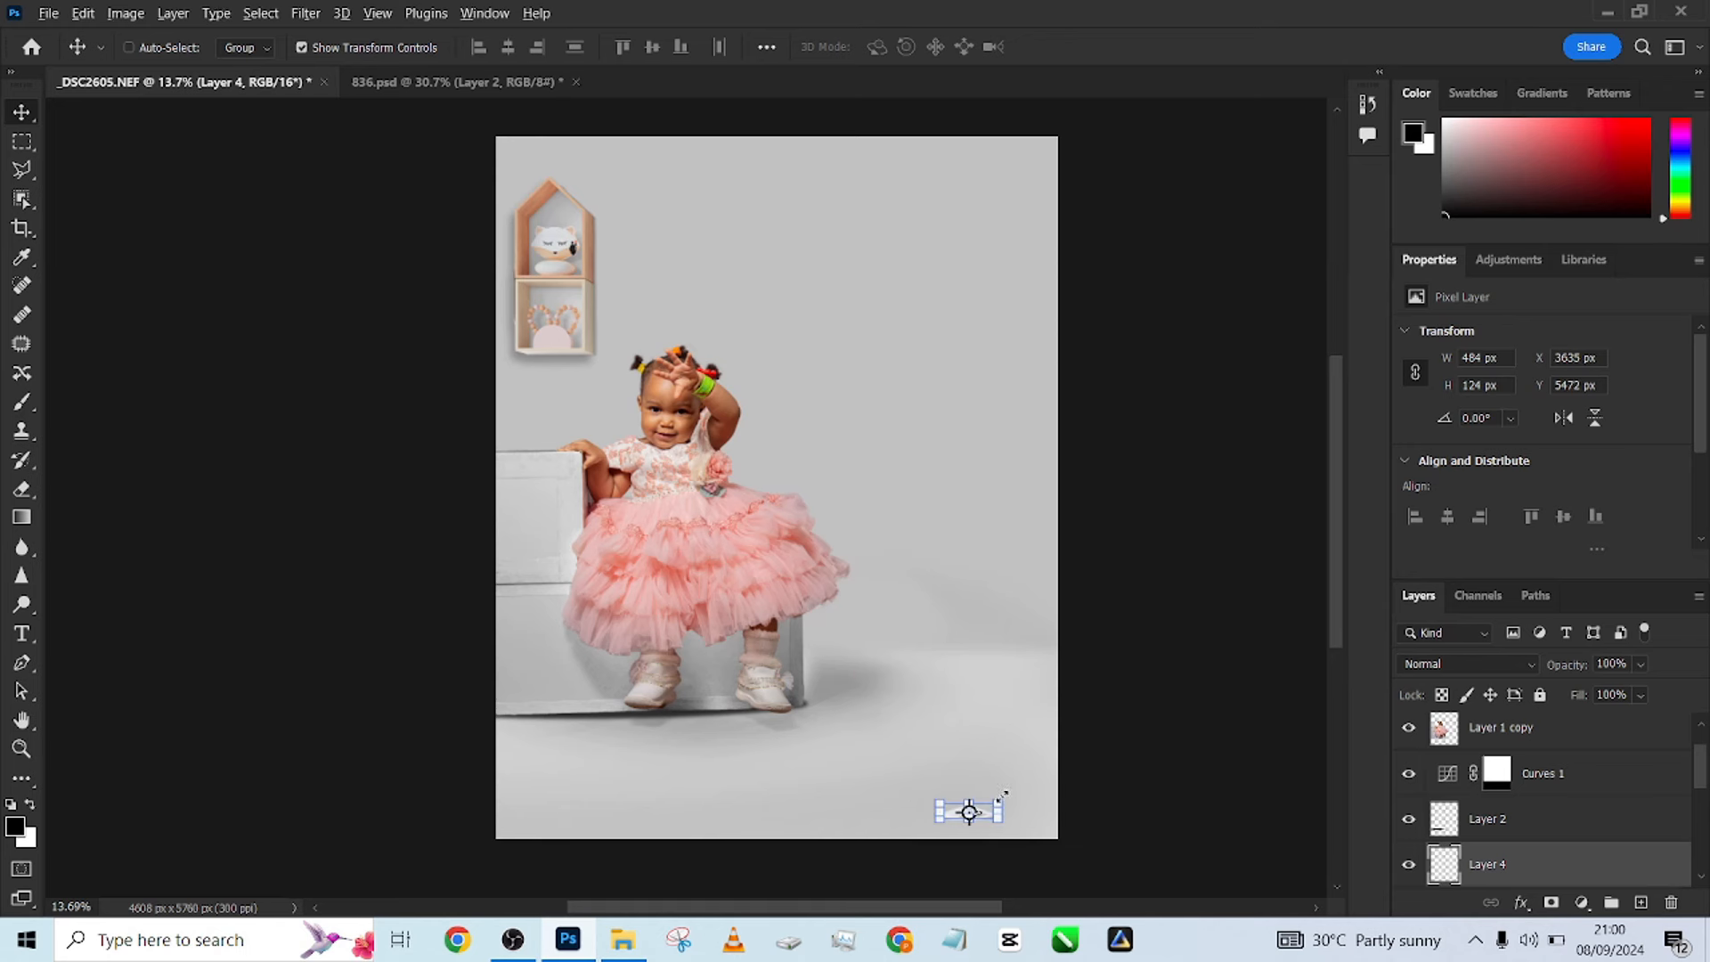
{"action": "mouse_move", "coordinate": [1003, 793]}
{"action": "left_mouse_down"}
{"action": "mouse_move", "coordinate": [1060, 782]}
{"action": "mouse_move", "coordinate": [1011, 806]}
{"action": "mouse_move", "coordinate": [1043, 825]}
{"action": "mouse_move", "coordinate": [627, 814]}
{"action": "mouse_move", "coordinate": [624, 830]}
{"action": "mouse_move", "coordinate": [999, 841]}
{"action": "mouse_move", "coordinate": [1025, 833]}
{"action": "mouse_move", "coordinate": [1020, 816]}
{"action": "left_mouse_up"}
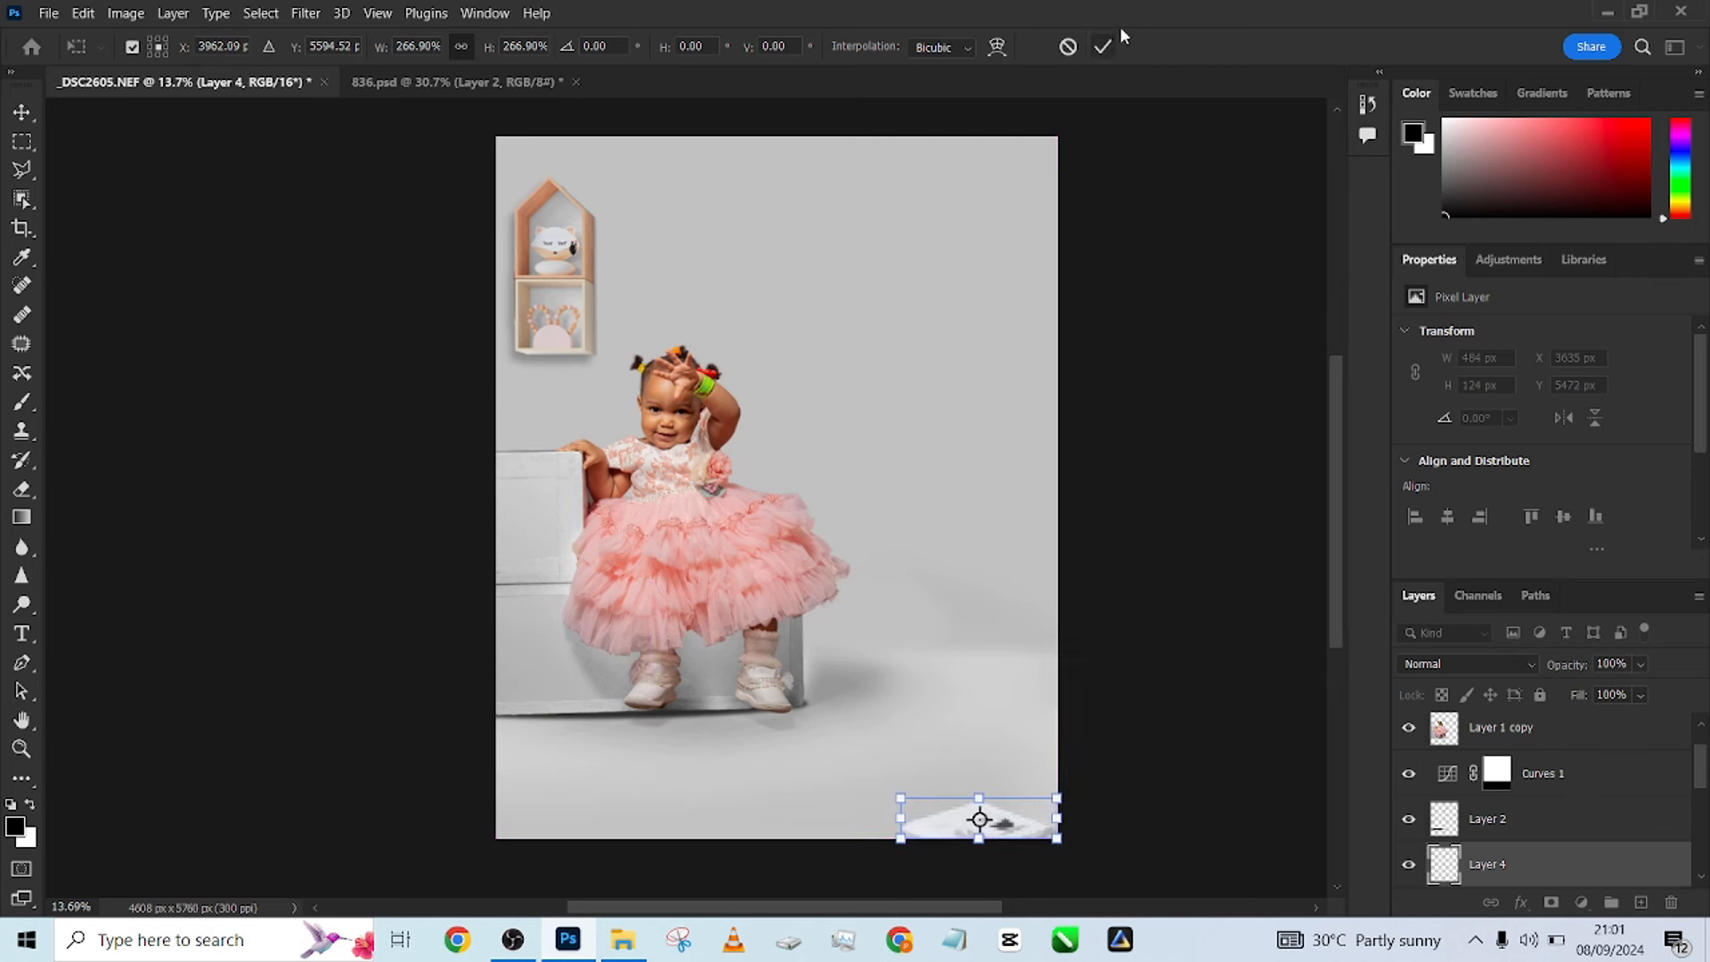
{"action": "left_click", "coordinate": [1103, 46]}
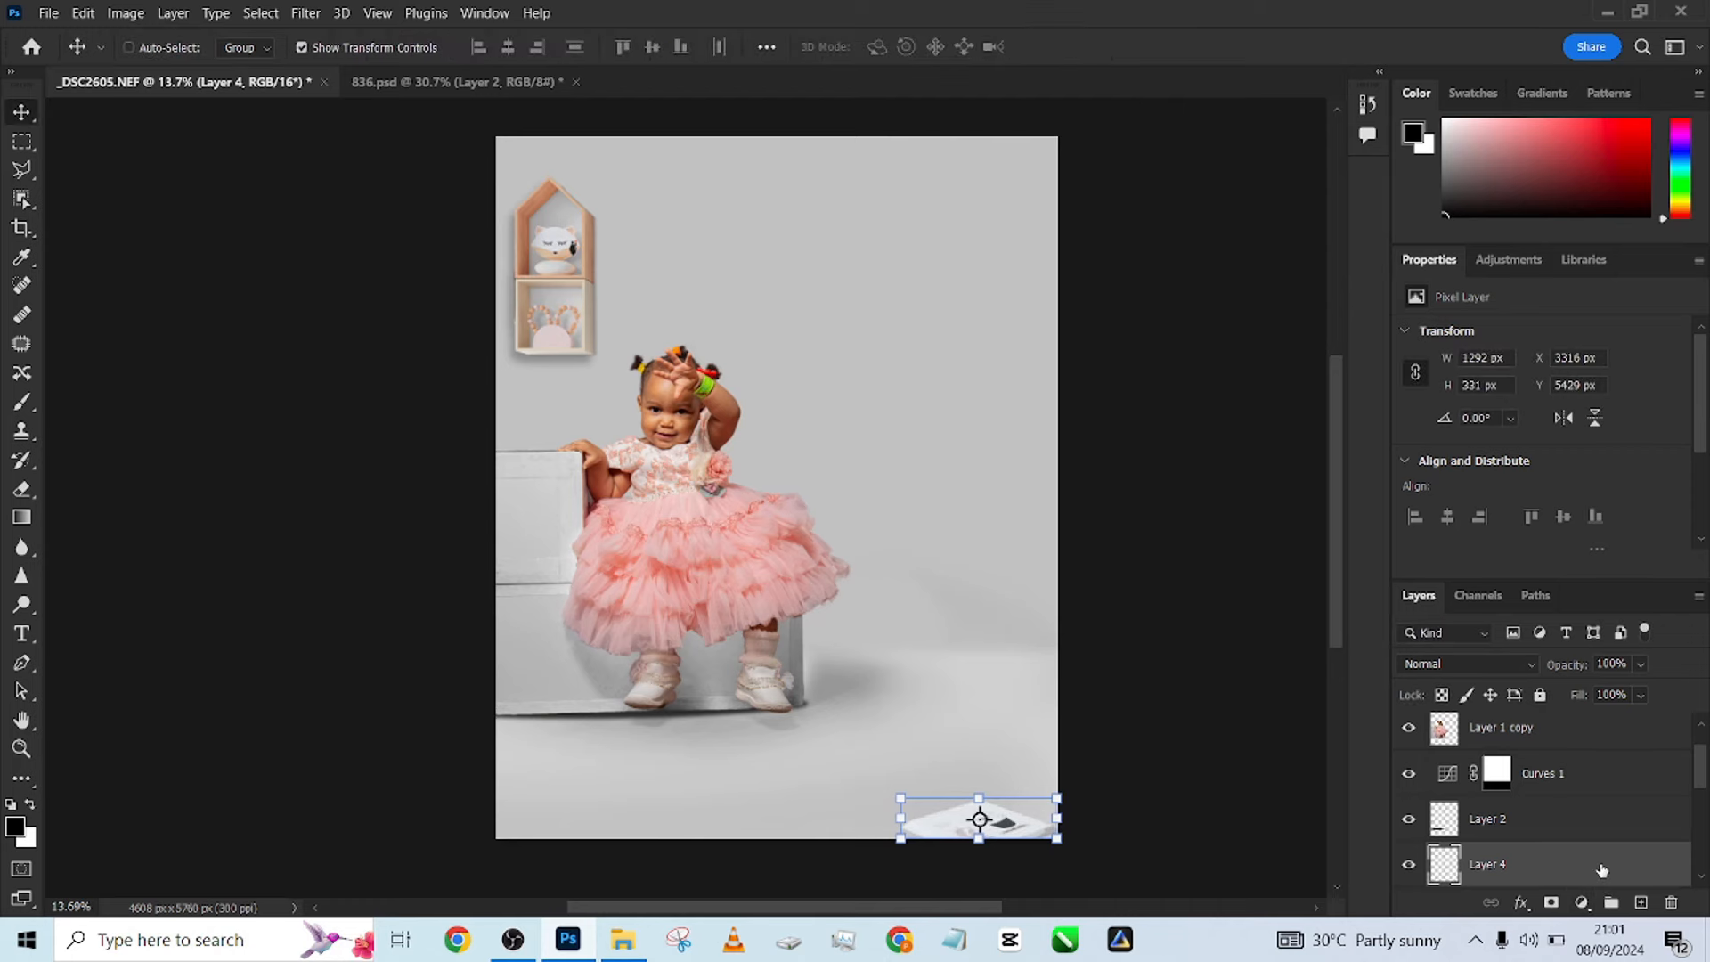
Give the magazine a drop shadow with 48% opacity, 31° angle, 71 px distance, 42% spread and 32 px size.
{"action": "left_click_drag", "start_coordinate": [1050, 280], "coordinate": [1284, 193]}
{"action": "left_click", "coordinate": [1120, 638]}
{"action": "left_click_drag", "start_coordinate": [983, 824], "coordinate": [969, 819]}
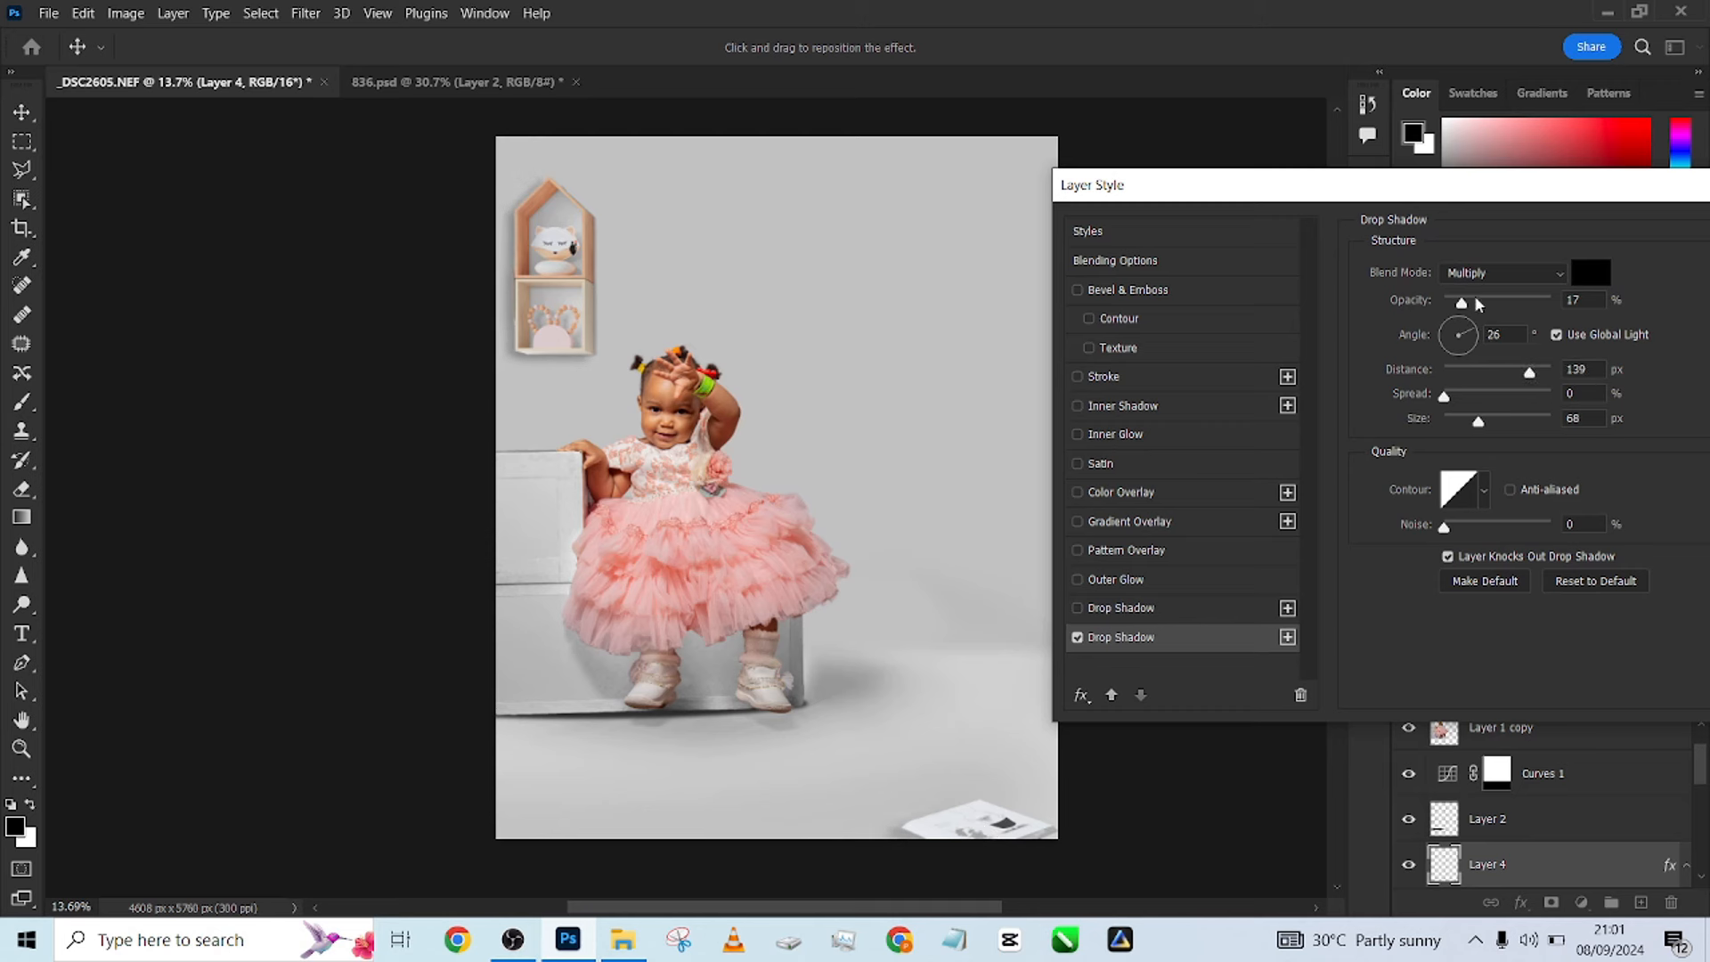
{"action": "left_click_drag", "start_coordinate": [1476, 304], "coordinate": [1495, 303]}
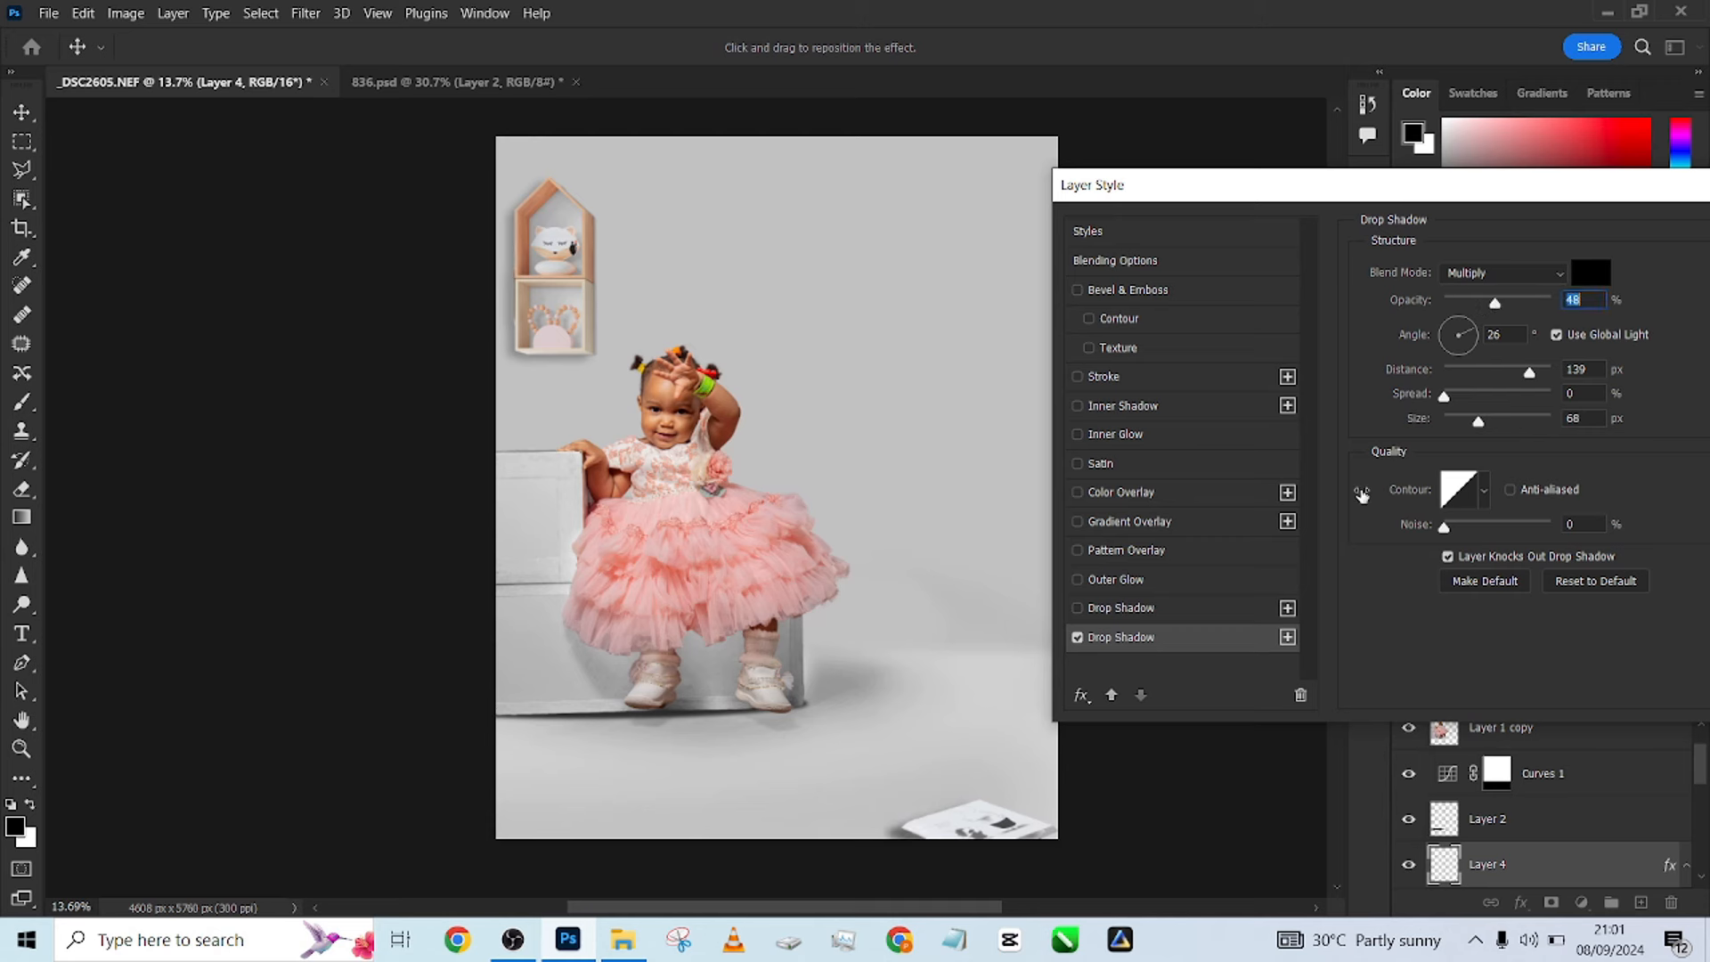
{"action": "left_click_drag", "start_coordinate": [1008, 825], "coordinate": [994, 824]}
{"action": "left_click_drag", "start_coordinate": [1519, 376], "coordinate": [1464, 426]}
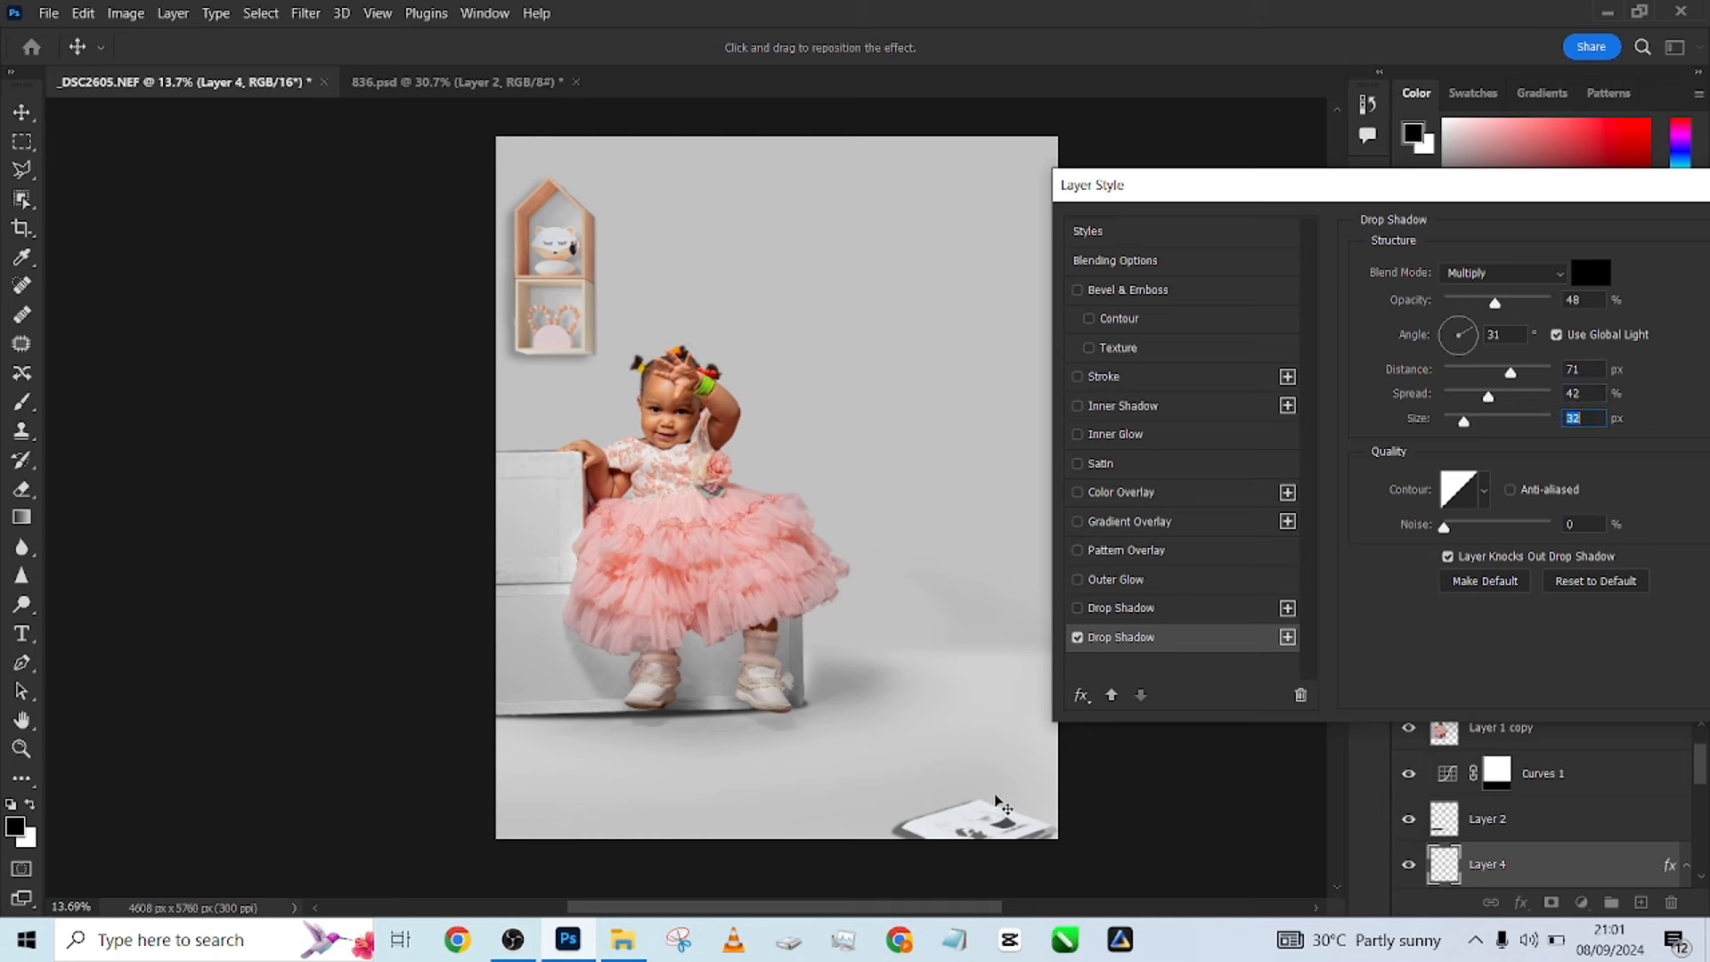
Soften the magazine's drop shadow to 38% opacity, 32° angle, 28 px distance, 27% spread and 70 px size.
{"action": "left_click_drag", "start_coordinate": [957, 820], "coordinate": [984, 837]}
{"action": "type", "text": "31"}
{"action": "left_click_drag", "start_coordinate": [1496, 304], "coordinate": [1505, 304]}
{"action": "left_click", "coordinate": [1474, 395]}
{"action": "left_click_drag", "start_coordinate": [1463, 422], "coordinate": [1480, 422]}
{"action": "left_click_drag", "start_coordinate": [1504, 303], "coordinate": [1484, 303]}
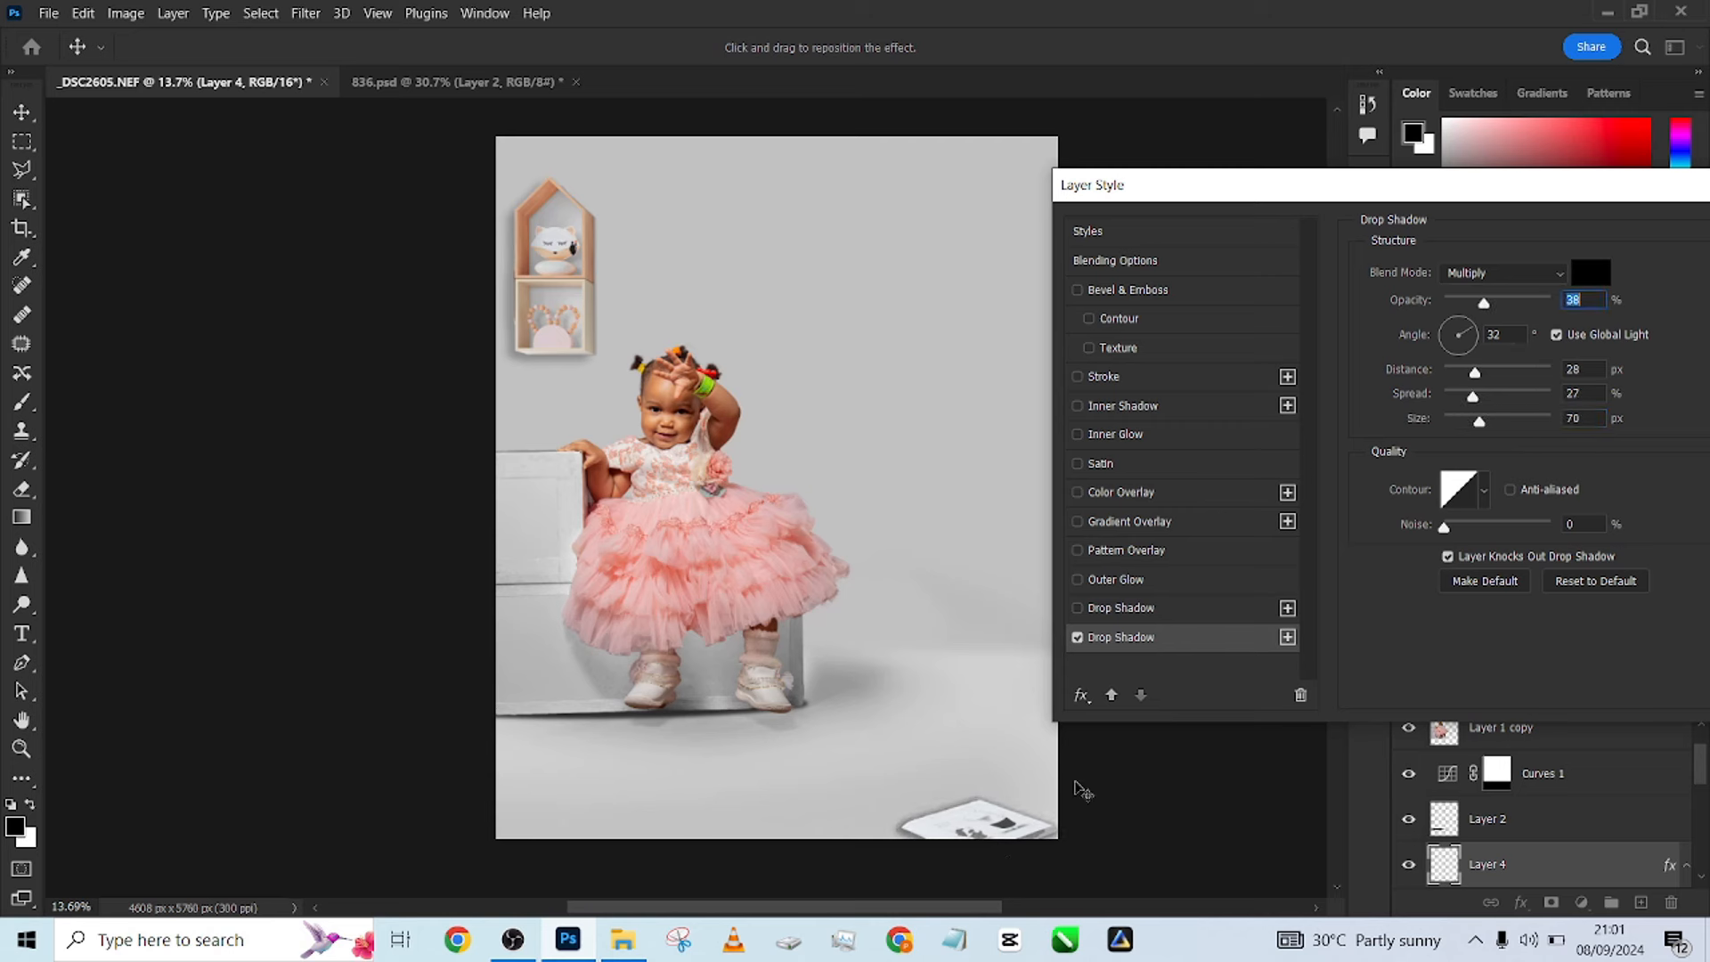
Tighten the magazine's drop shadow to angle 10°, distance 31 px and size 18 px, and apply the layer style.
{"action": "left_click_drag", "start_coordinate": [974, 816], "coordinate": [974, 819]}
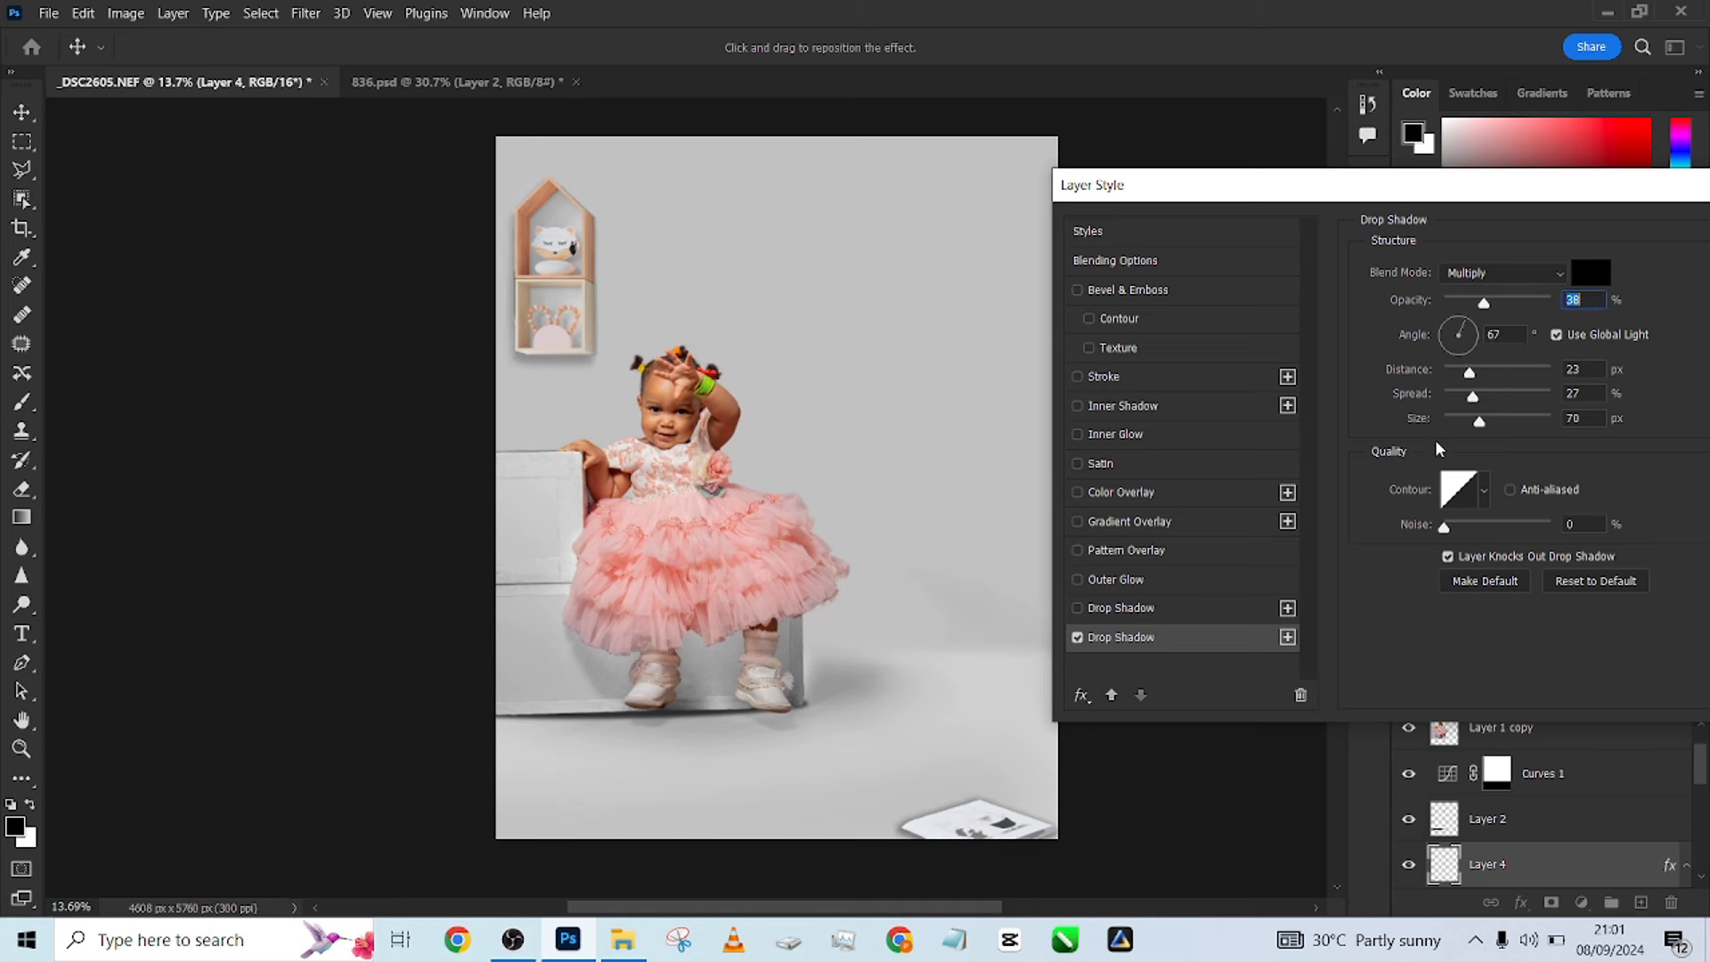
{"action": "left_click_drag", "start_coordinate": [1477, 421], "coordinate": [1463, 421]}
{"action": "left_click_drag", "start_coordinate": [1005, 828], "coordinate": [990, 819]}
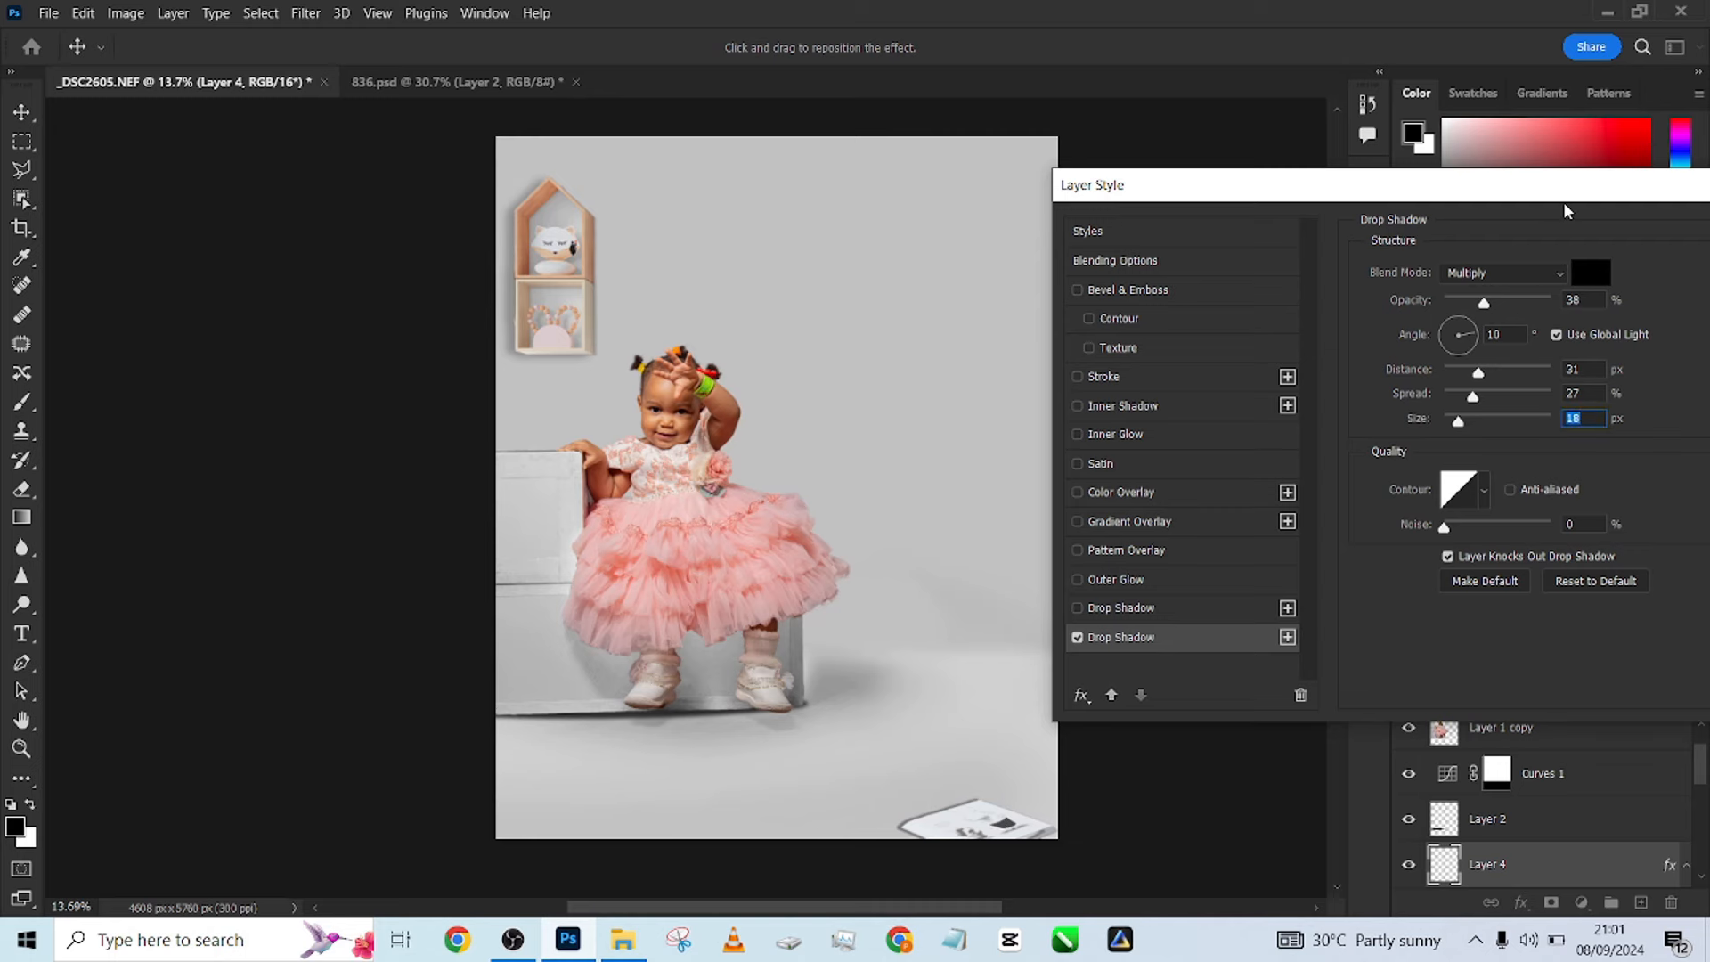
{"action": "left_click_drag", "start_coordinate": [1645, 184], "coordinate": [1088, 185]}
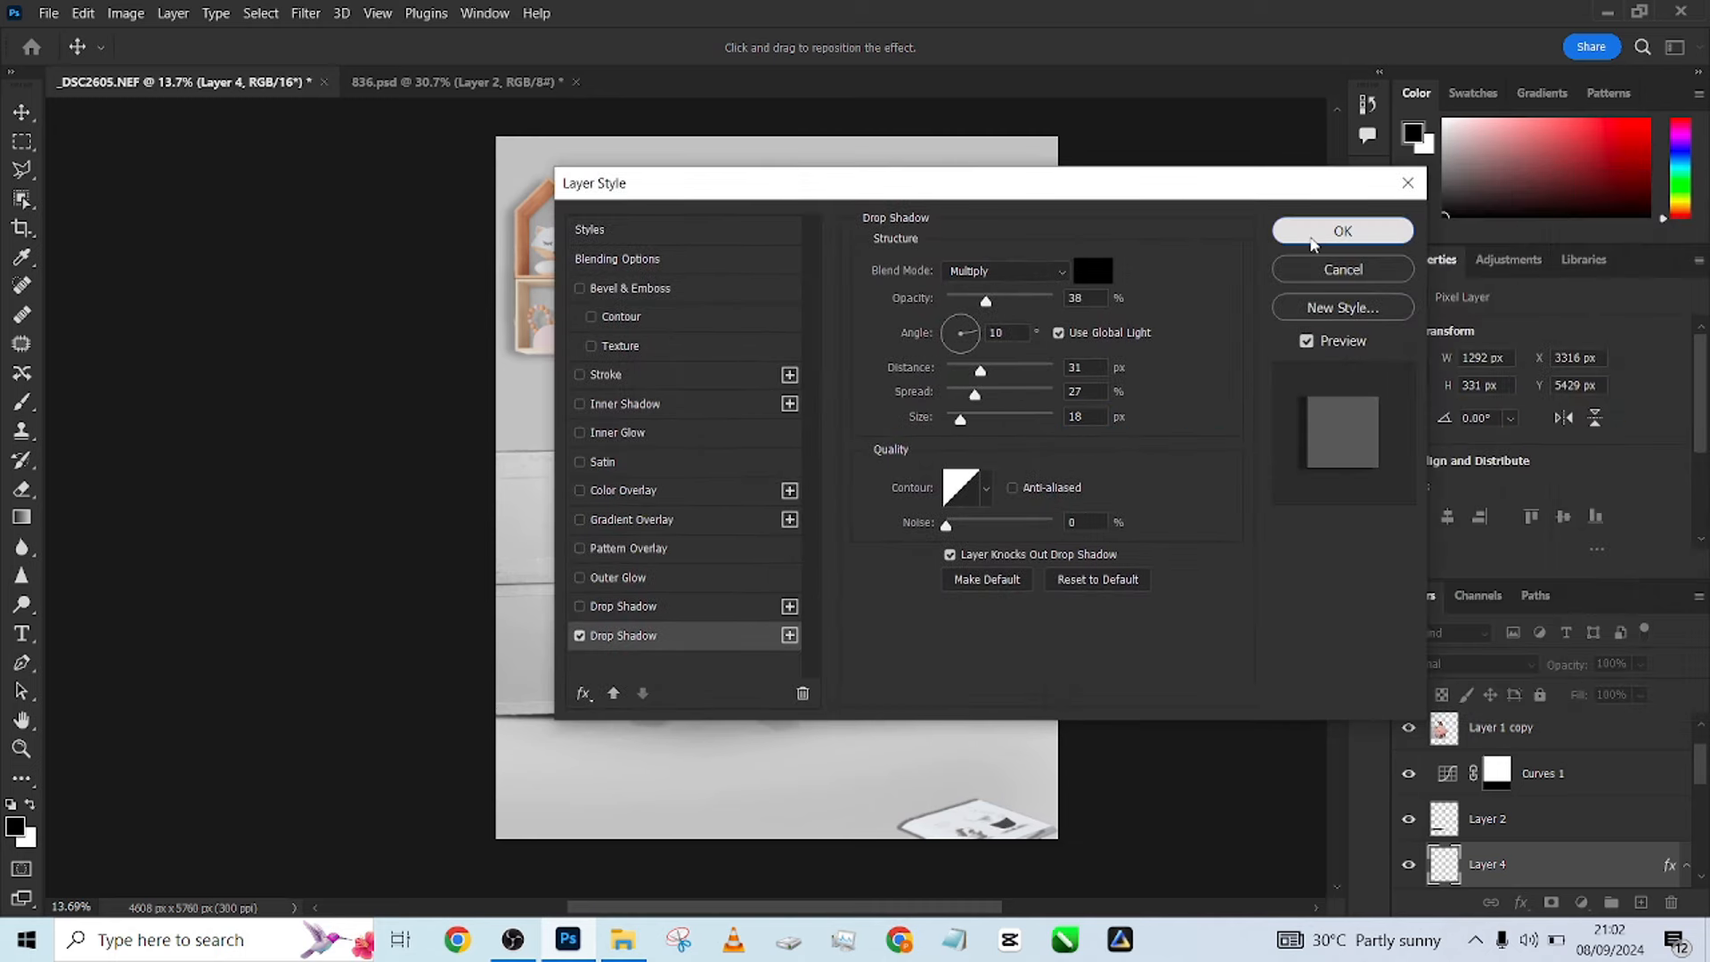
{"action": "left_click", "coordinate": [1309, 236]}
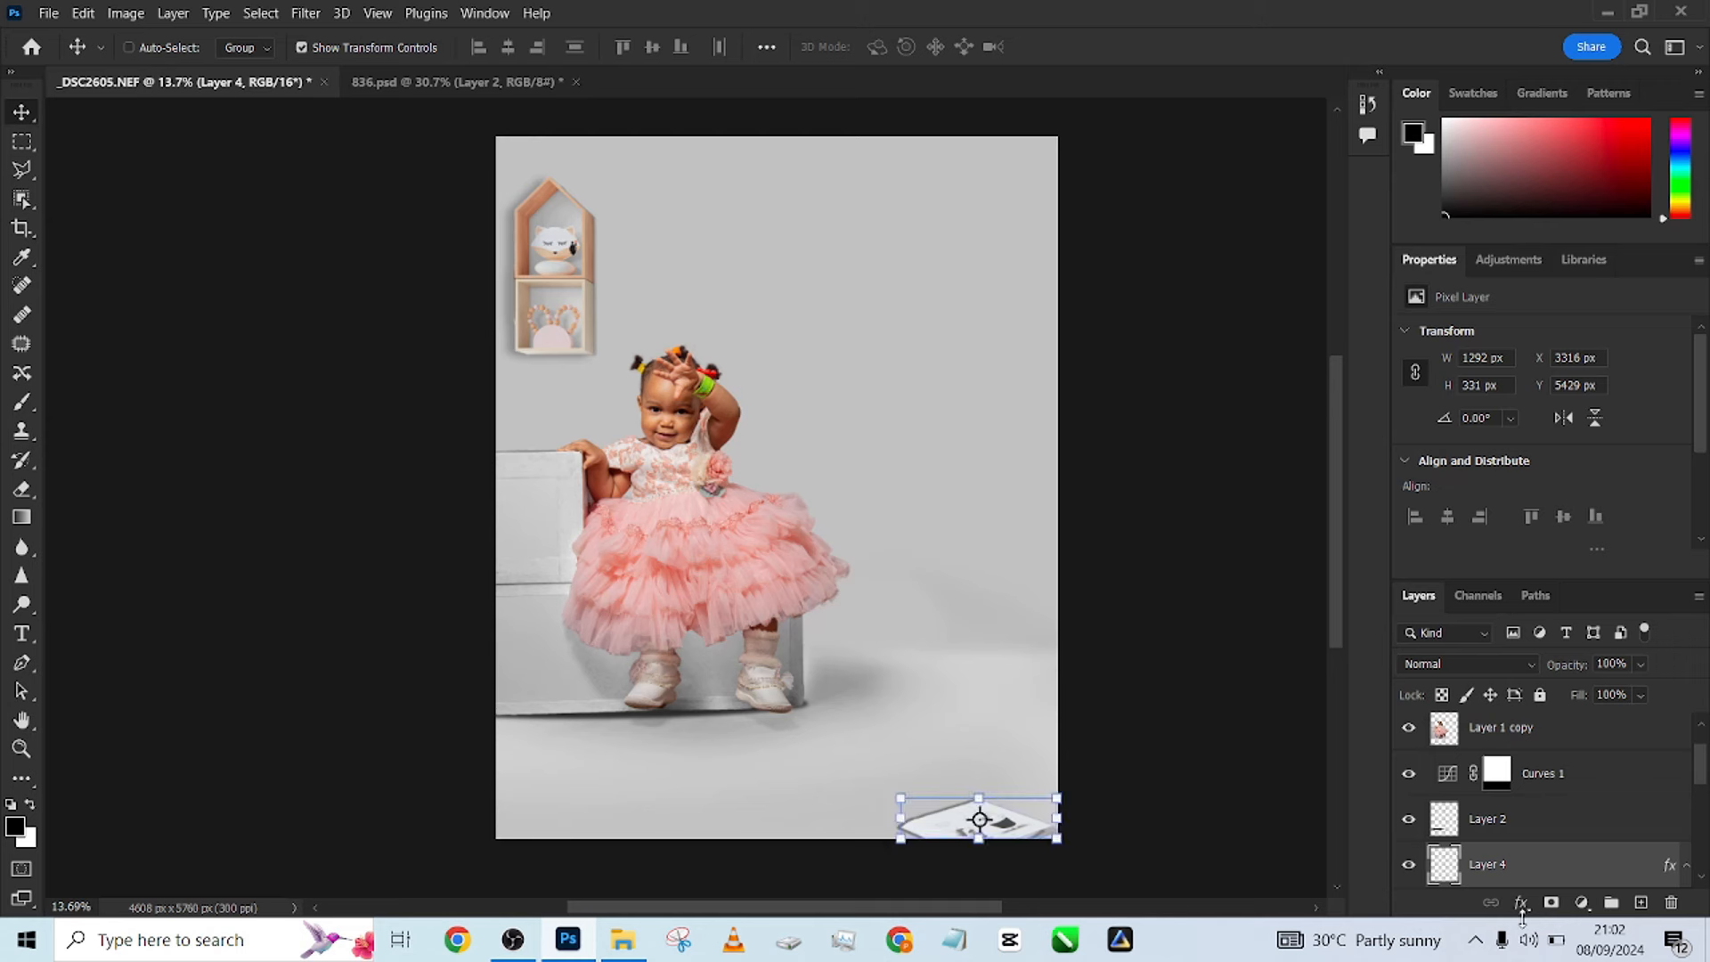
Compare the magazine with and without its drop shadow, leaving the effect enabled.
{"action": "scroll", "coordinate": [1627, 813], "scroll_direction": "down", "scroll_amount": 2}
{"action": "left_click", "coordinate": [1476, 831]}
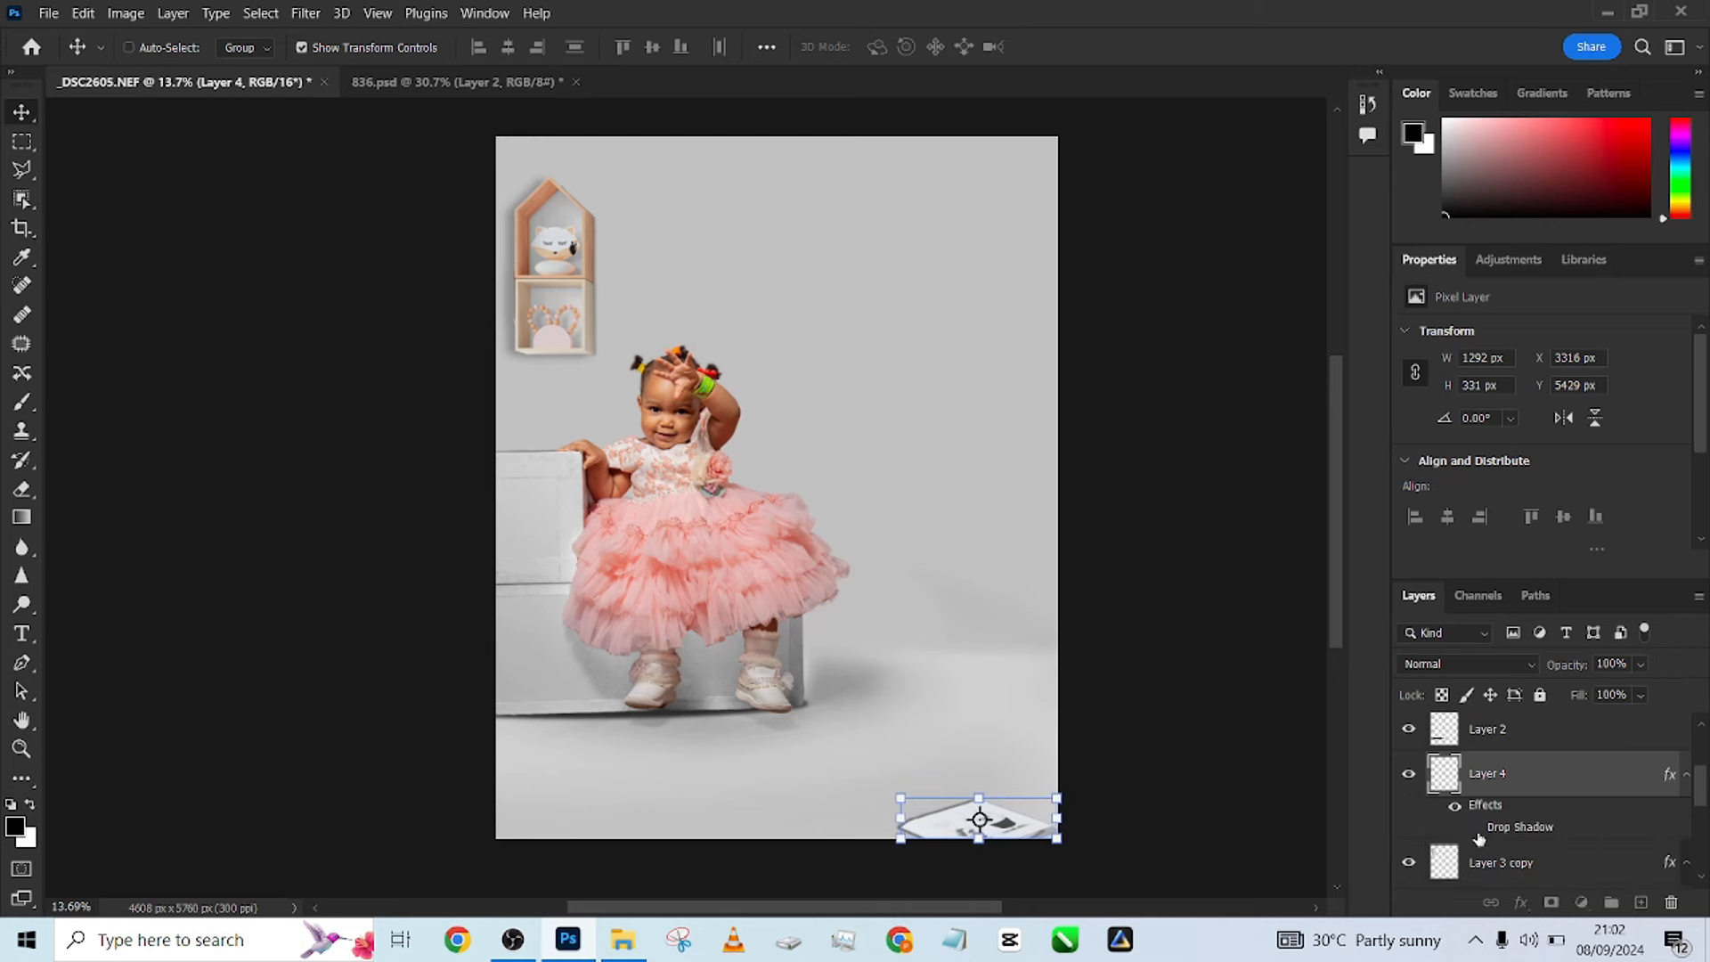
{"action": "left_click", "coordinate": [1476, 831]}
{"action": "left_click", "coordinate": [1476, 831]}
{"action": "left_click", "coordinate": [1476, 831]}
{"action": "left_click", "coordinate": [1475, 831]}
{"action": "left_click", "coordinate": [1476, 831]}
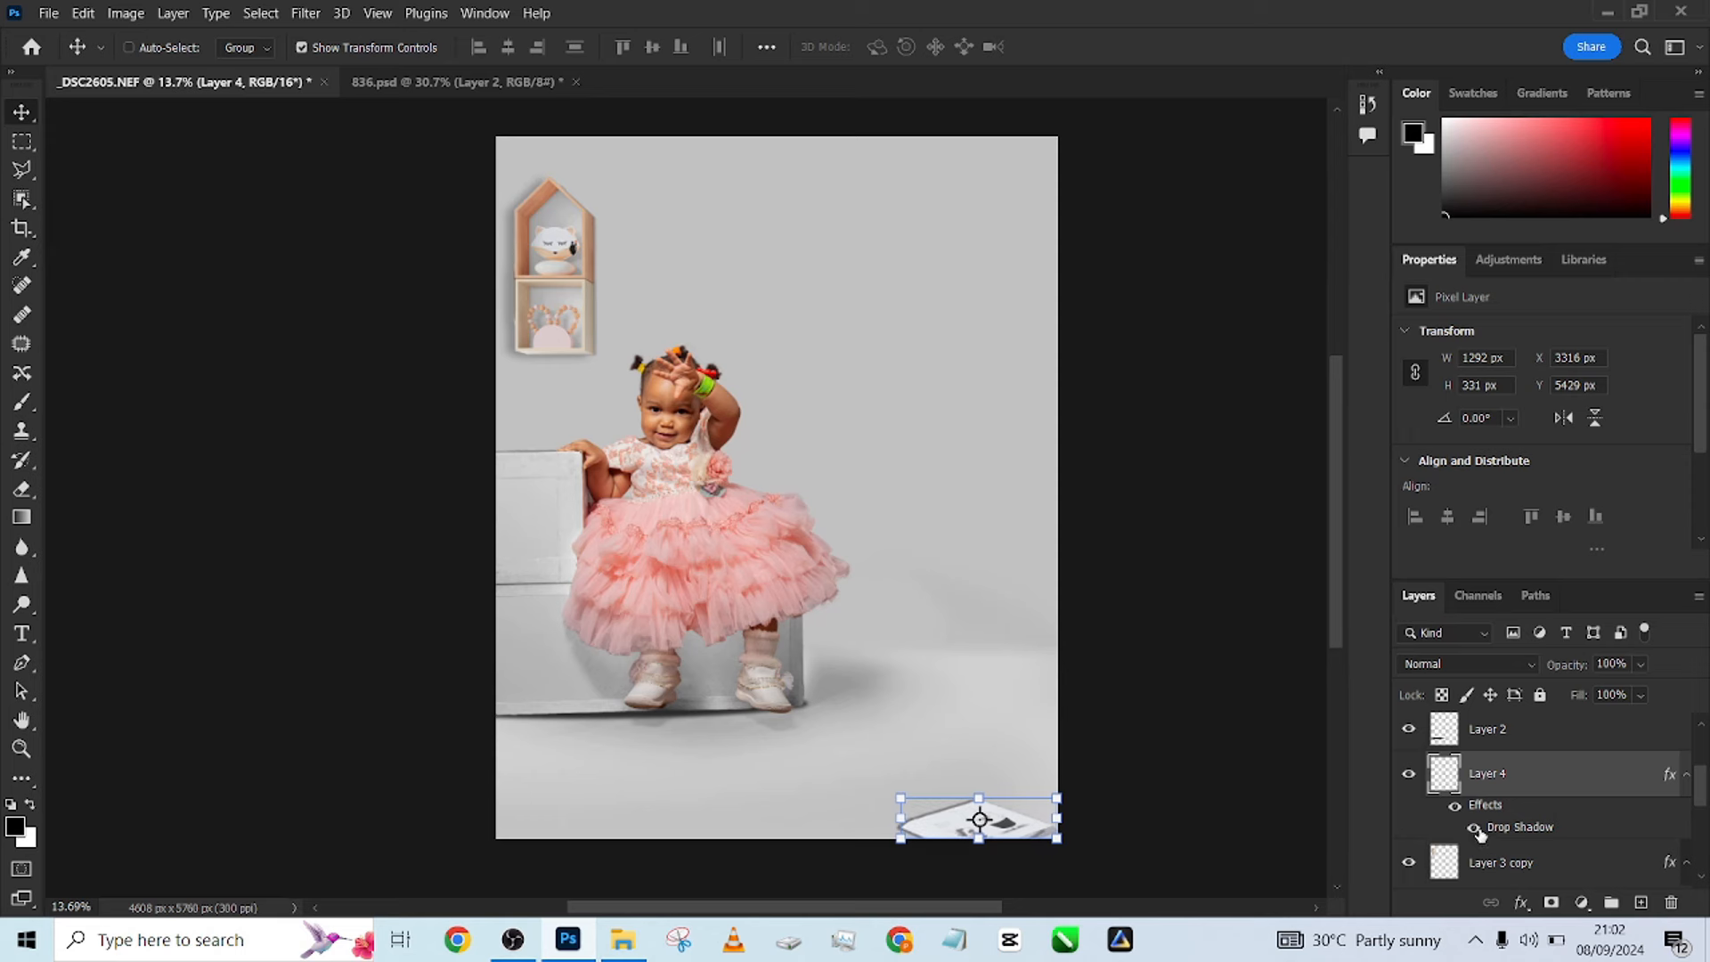
Copy the cat armchair on Layer 1 of 836.psd into the portrait, placing it on the floor near the right edge.
{"action": "left_click", "coordinate": [401, 84]}
{"action": "scroll", "coordinate": [1443, 797], "scroll_direction": "up", "scroll_amount": 1}
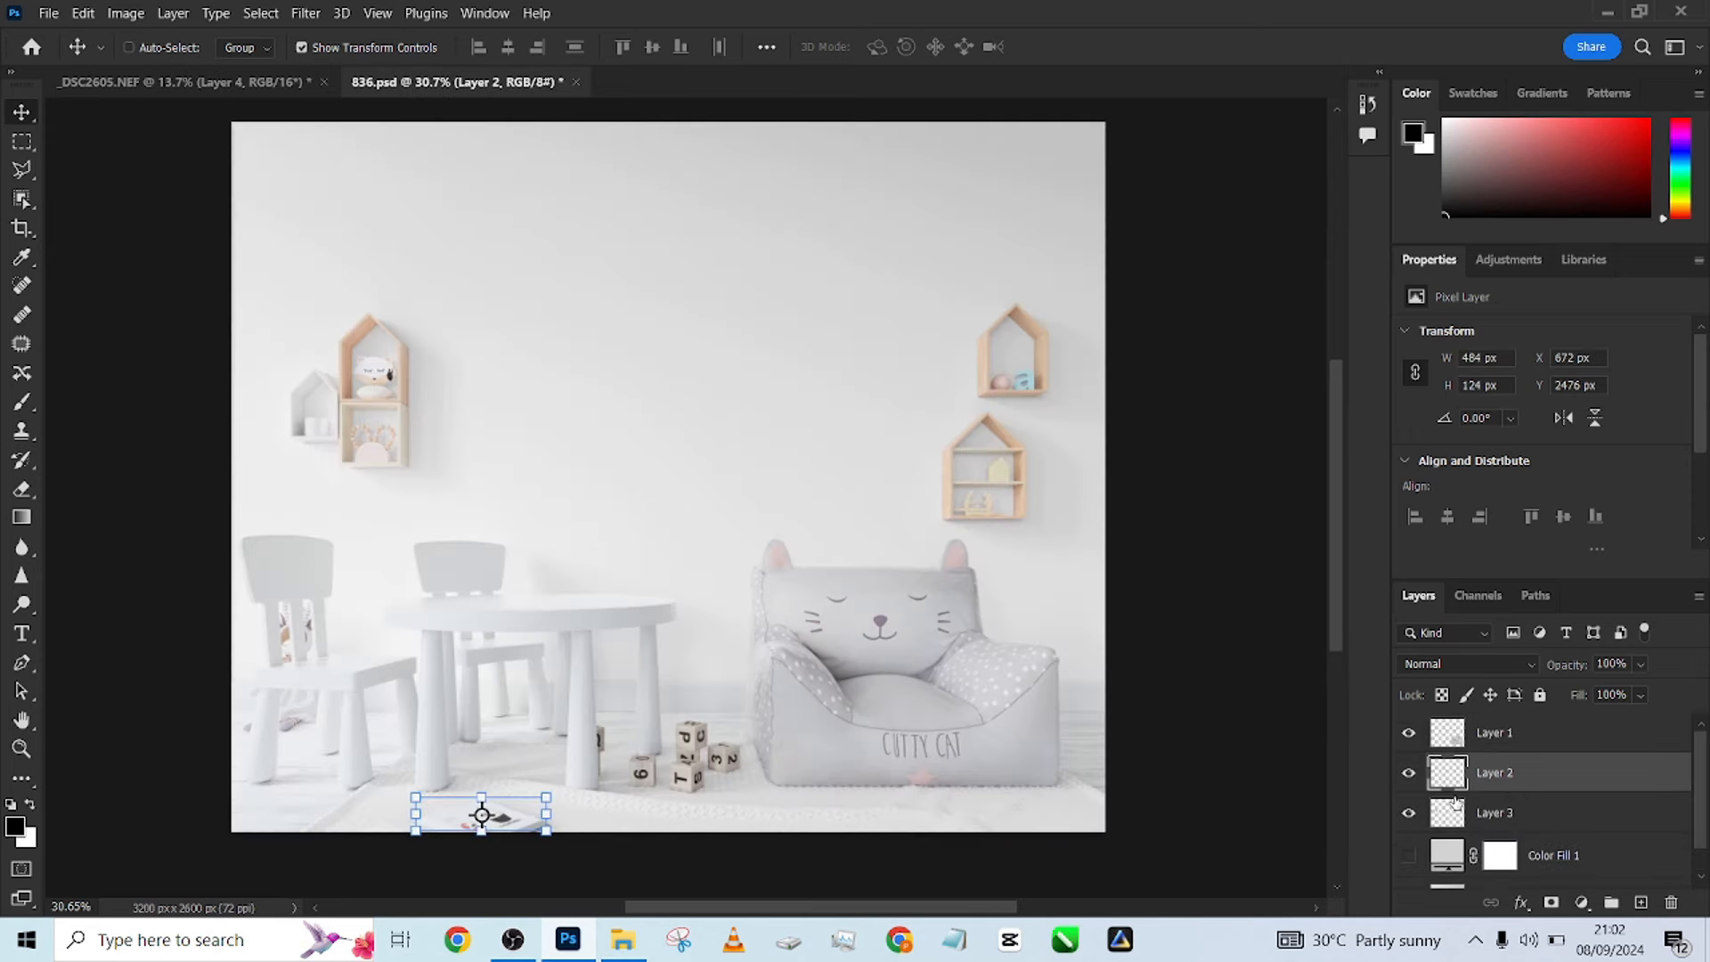
{"action": "left_click", "coordinate": [1409, 734], "text": "alt"}
{"action": "left_click", "coordinate": [1409, 734], "text": "alt"}
{"action": "left_click", "coordinate": [1557, 733]}
{"action": "left_click_drag", "start_coordinate": [911, 624], "coordinate": [980, 817]}
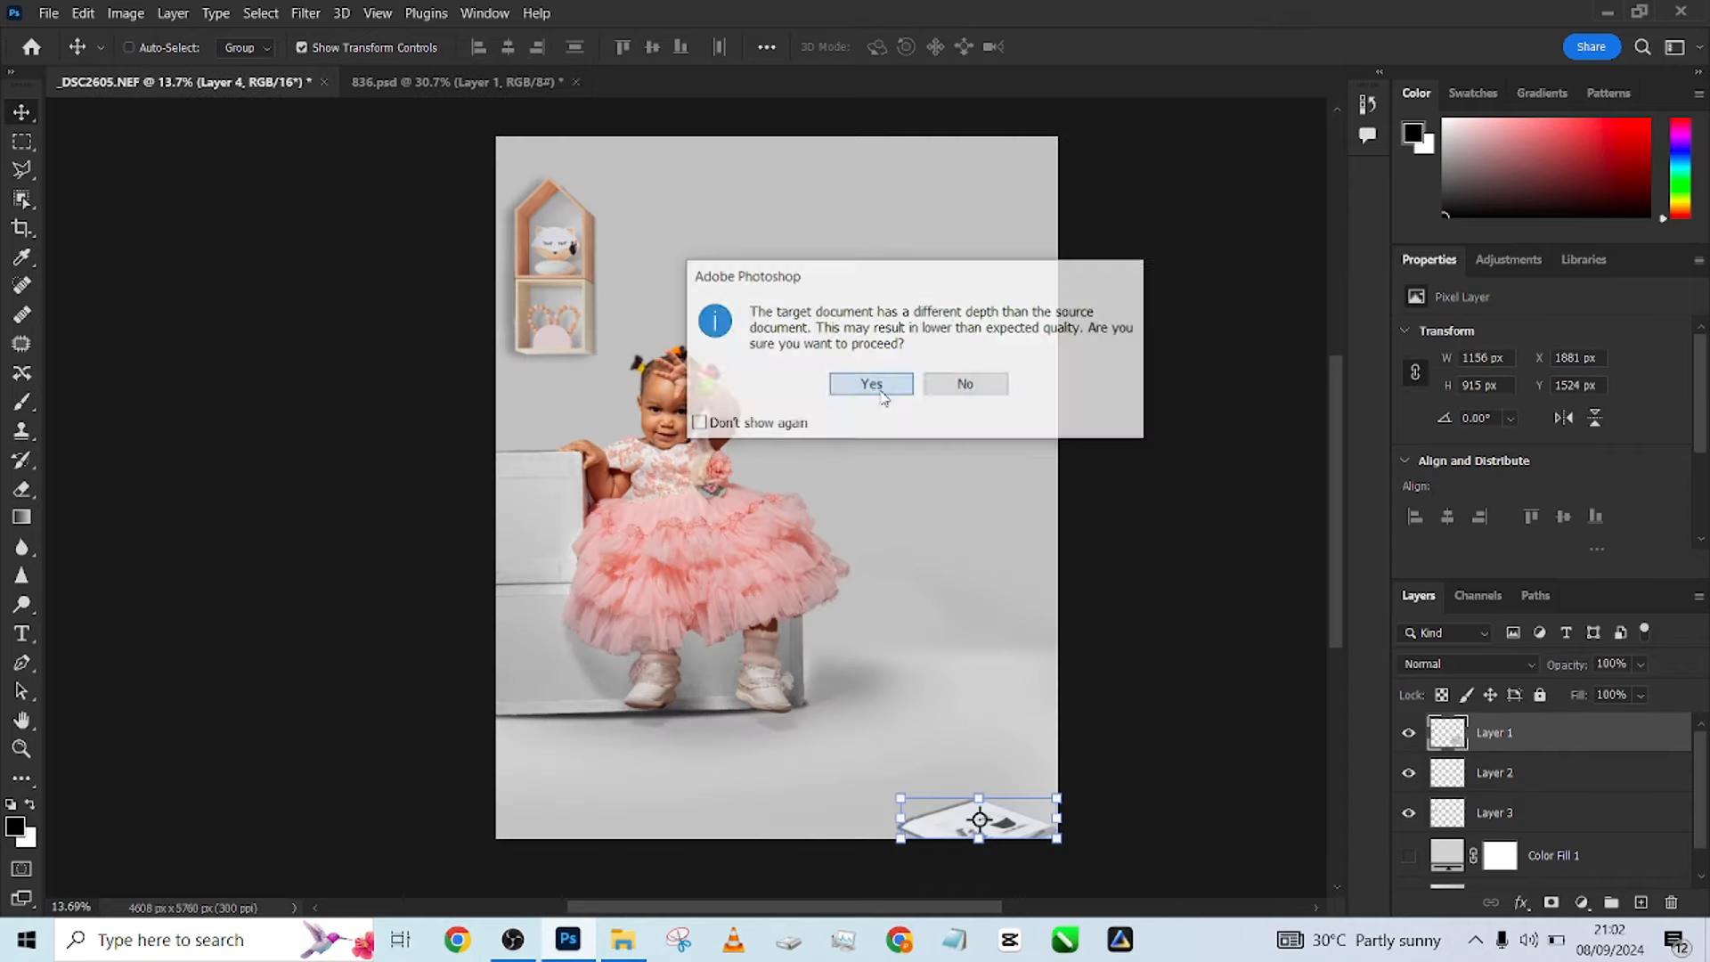
{"action": "left_click", "coordinate": [872, 382]}
{"action": "left_click_drag", "start_coordinate": [991, 704], "coordinate": [1061, 756]}
Try the cat armchair at larger and smaller sizes, bringing it down to about 86% scale beside the child's dress.
{"action": "key", "text": "ctrl+t"}
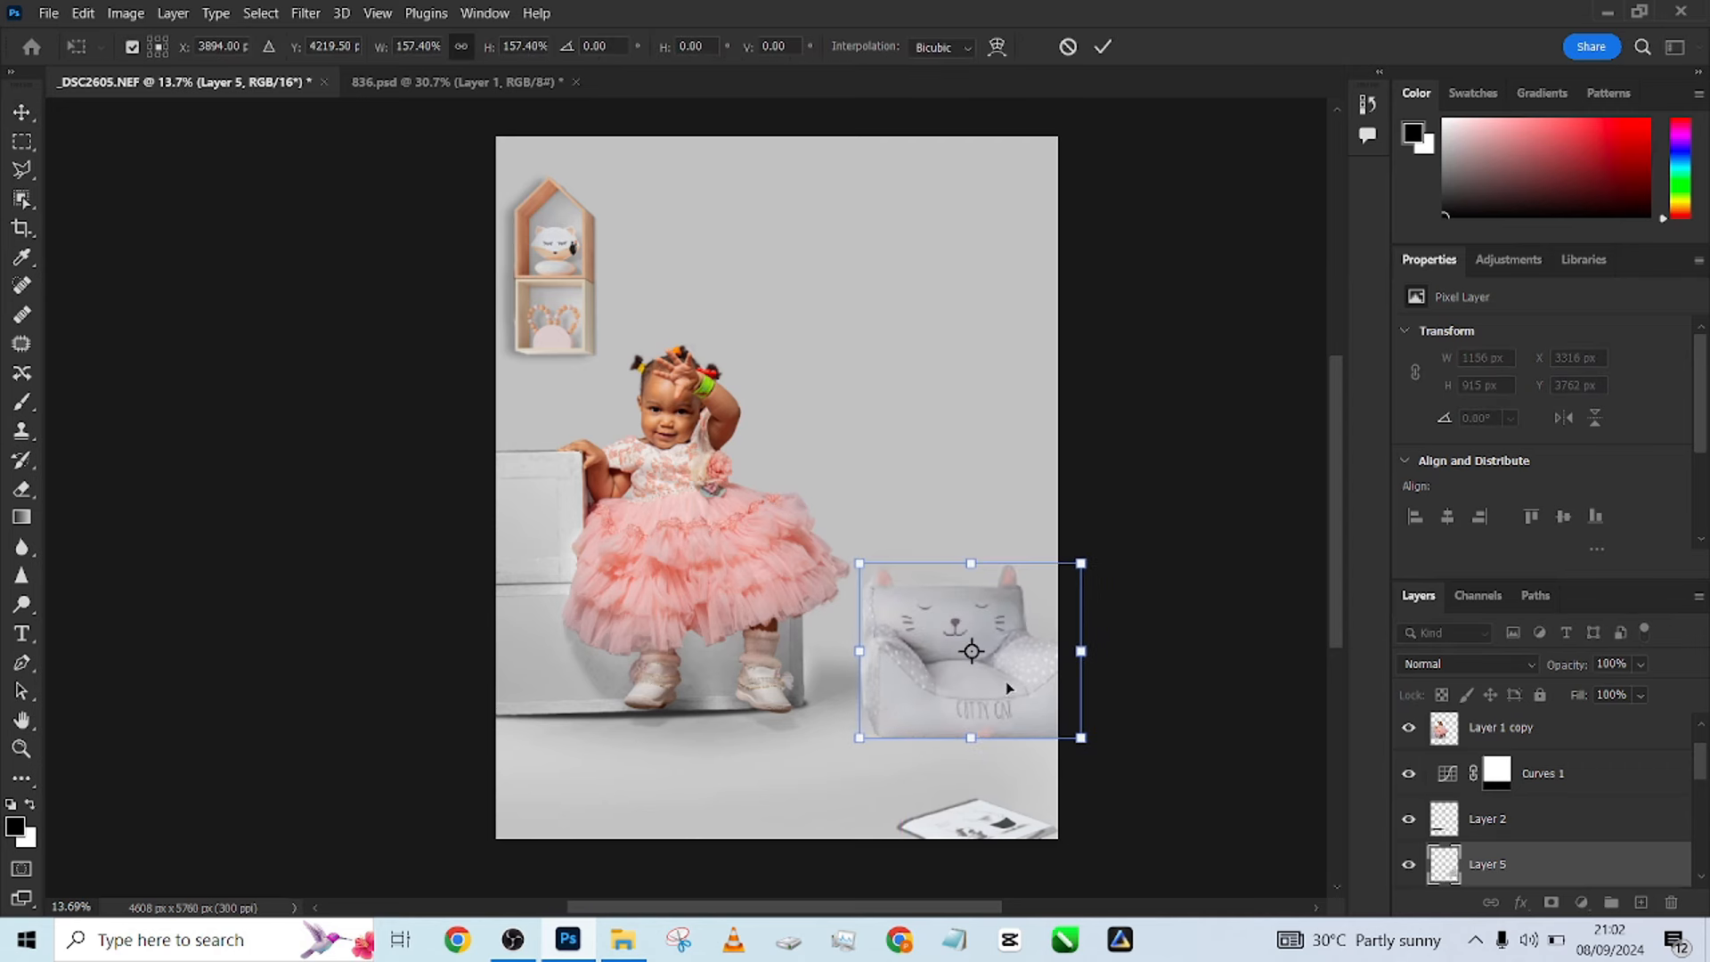
{"action": "left_click_drag", "start_coordinate": [970, 650], "coordinate": [945, 624]}
{"action": "left_click_drag", "start_coordinate": [1049, 709], "coordinate": [1057, 713]}
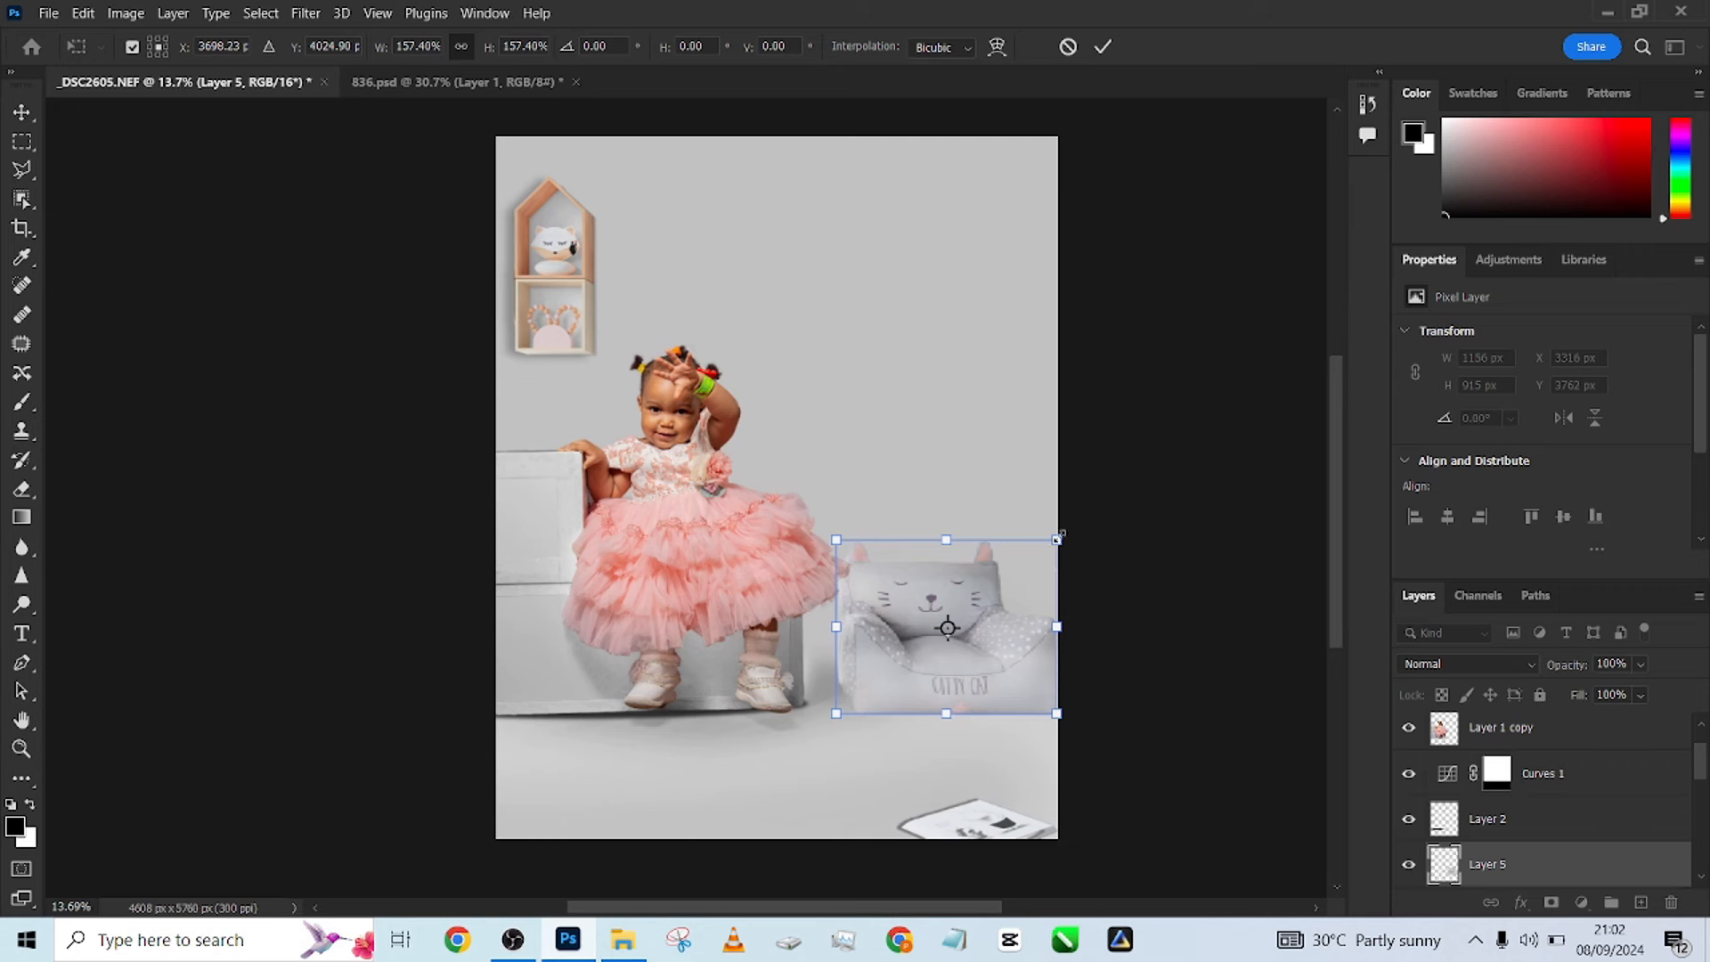
{"action": "left_click_drag", "start_coordinate": [1057, 538], "coordinate": [1149, 466]}
{"action": "left_click_drag", "start_coordinate": [838, 466], "coordinate": [760, 438]}
{"action": "mouse_move", "coordinate": [1044, 553]}
{"action": "left_mouse_down"}
{"action": "mouse_move", "coordinate": [738, 540]}
{"action": "mouse_move", "coordinate": [726, 508]}
{"action": "mouse_move", "coordinate": [1002, 530]}
{"action": "mouse_move", "coordinate": [1064, 570]}
{"action": "mouse_move", "coordinate": [789, 517]}
{"action": "mouse_move", "coordinate": [1102, 538]}
{"action": "mouse_move", "coordinate": [1046, 544]}
{"action": "left_mouse_up"}
{"action": "left_click_drag", "start_coordinate": [1150, 704], "coordinate": [989, 657]}
{"action": "left_click_drag", "start_coordinate": [968, 577], "coordinate": [1001, 657]}
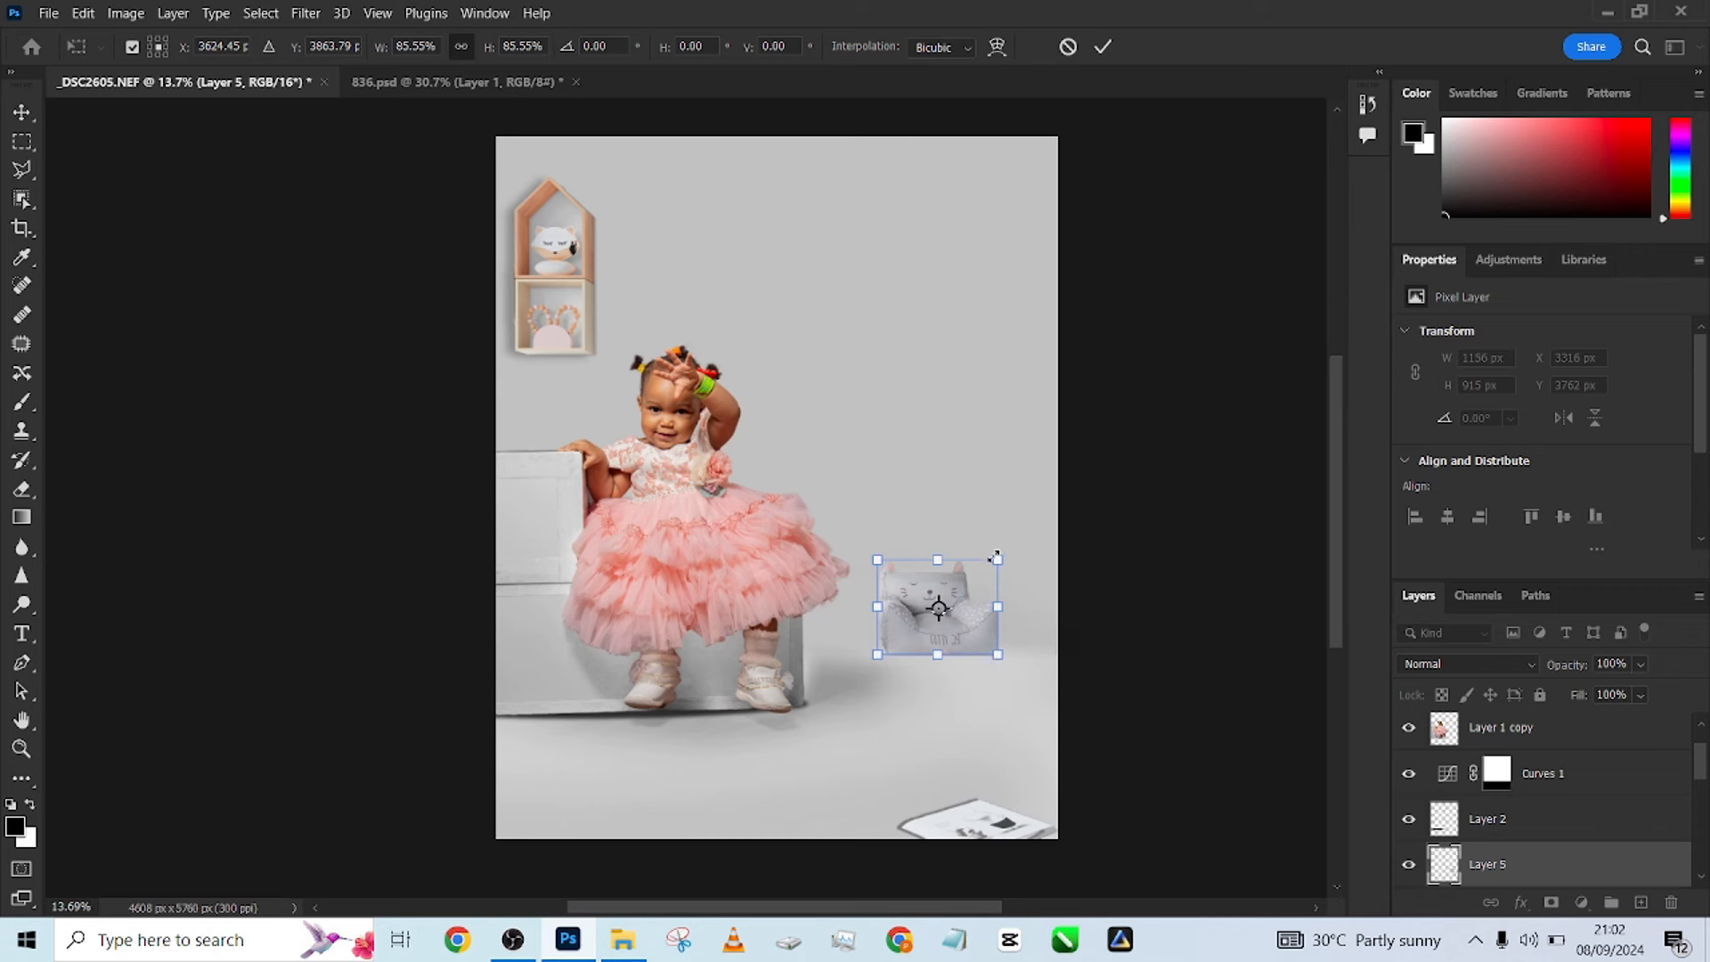
Enlarge the cat armchair to about 1852 × 1467 px, set it against the picture's right edge, and apply the transform.
{"action": "left_click_drag", "start_coordinate": [1000, 554], "coordinate": [1025, 482]}
{"action": "left_click_drag", "start_coordinate": [877, 516], "coordinate": [828, 473]}
{"action": "left_click_drag", "start_coordinate": [992, 600], "coordinate": [989, 614]}
{"action": "mouse_move", "coordinate": [949, 489]}
{"action": "left_mouse_down"}
{"action": "mouse_move", "coordinate": [960, 448]}
{"action": "mouse_move", "coordinate": [962, 473]}
{"action": "left_mouse_up"}
{"action": "left_click_drag", "start_coordinate": [999, 540], "coordinate": [988, 531]}
{"action": "left_click_drag", "start_coordinate": [1060, 464], "coordinate": [1033, 485]}
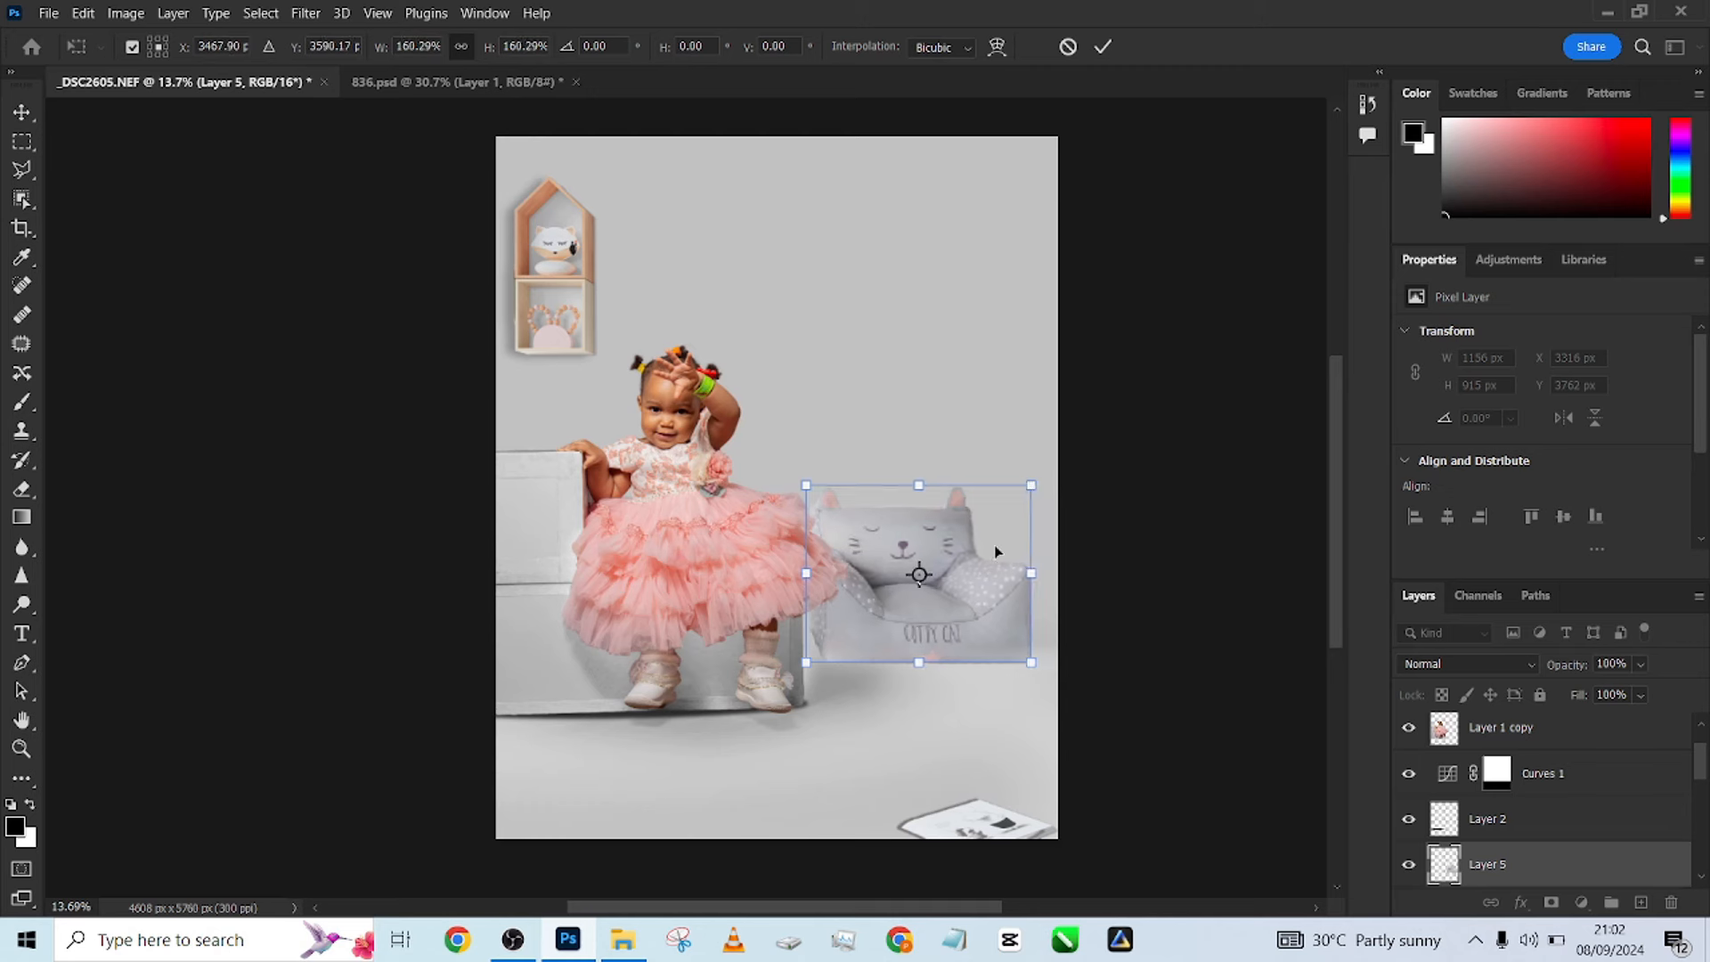
{"action": "mouse_move", "coordinate": [997, 552]}
{"action": "left_mouse_down"}
{"action": "mouse_move", "coordinate": [1022, 571]}
{"action": "mouse_move", "coordinate": [1012, 561]}
{"action": "left_mouse_up"}
{"action": "left_click", "coordinate": [1107, 47]}
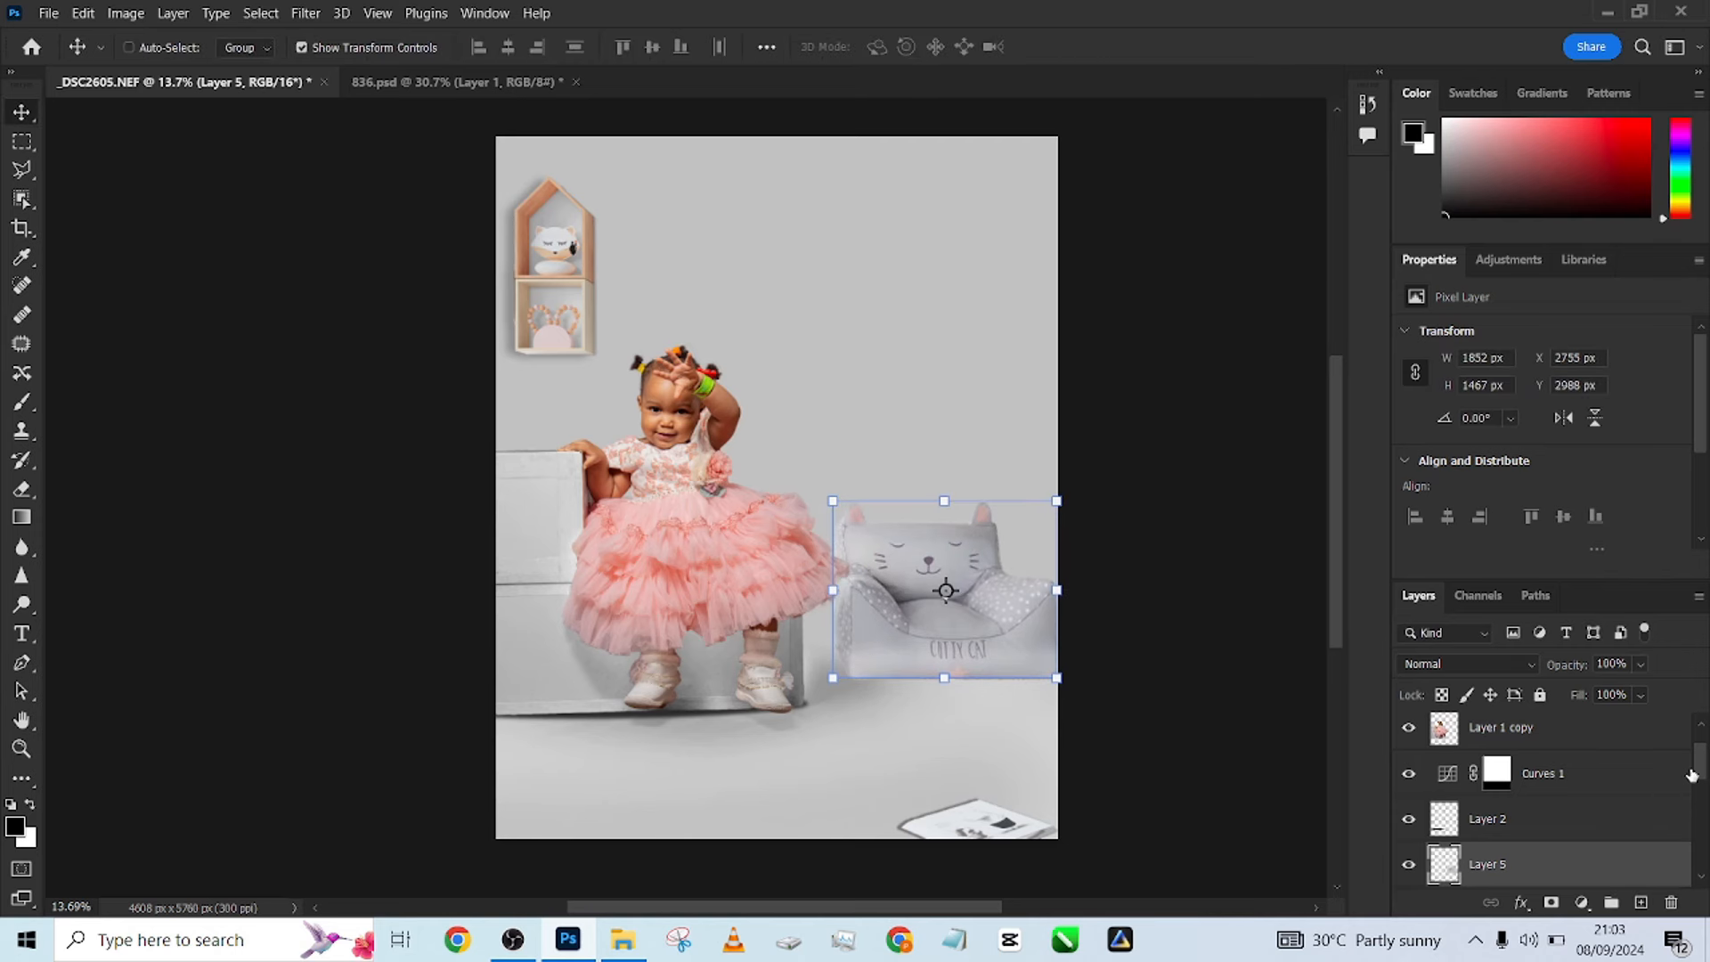
Add a new layer beneath the cat armchair's layer and stamp one hard black brush dot about 910 px wide at the child's shoe.
{"action": "scroll", "coordinate": [1693, 775], "scroll_direction": "down", "scroll_amount": 3}
{"action": "left_click", "coordinate": [1596, 830]}
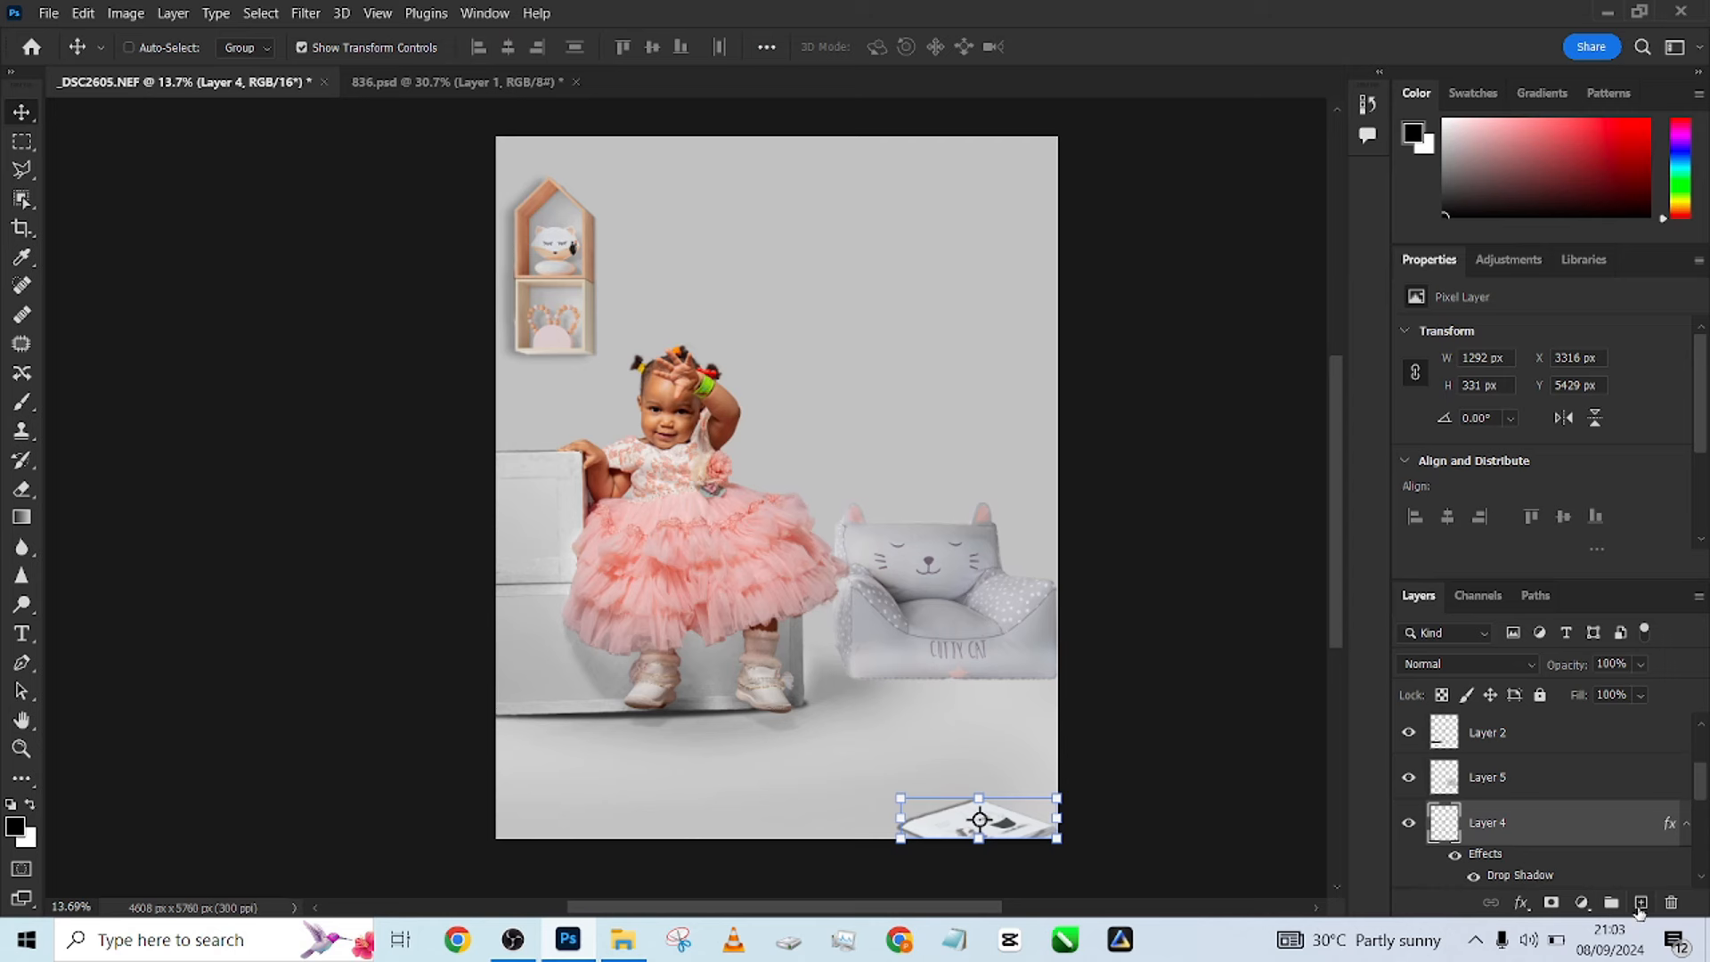
{"action": "left_click", "coordinate": [1641, 903]}
{"action": "key", "text": "b"}
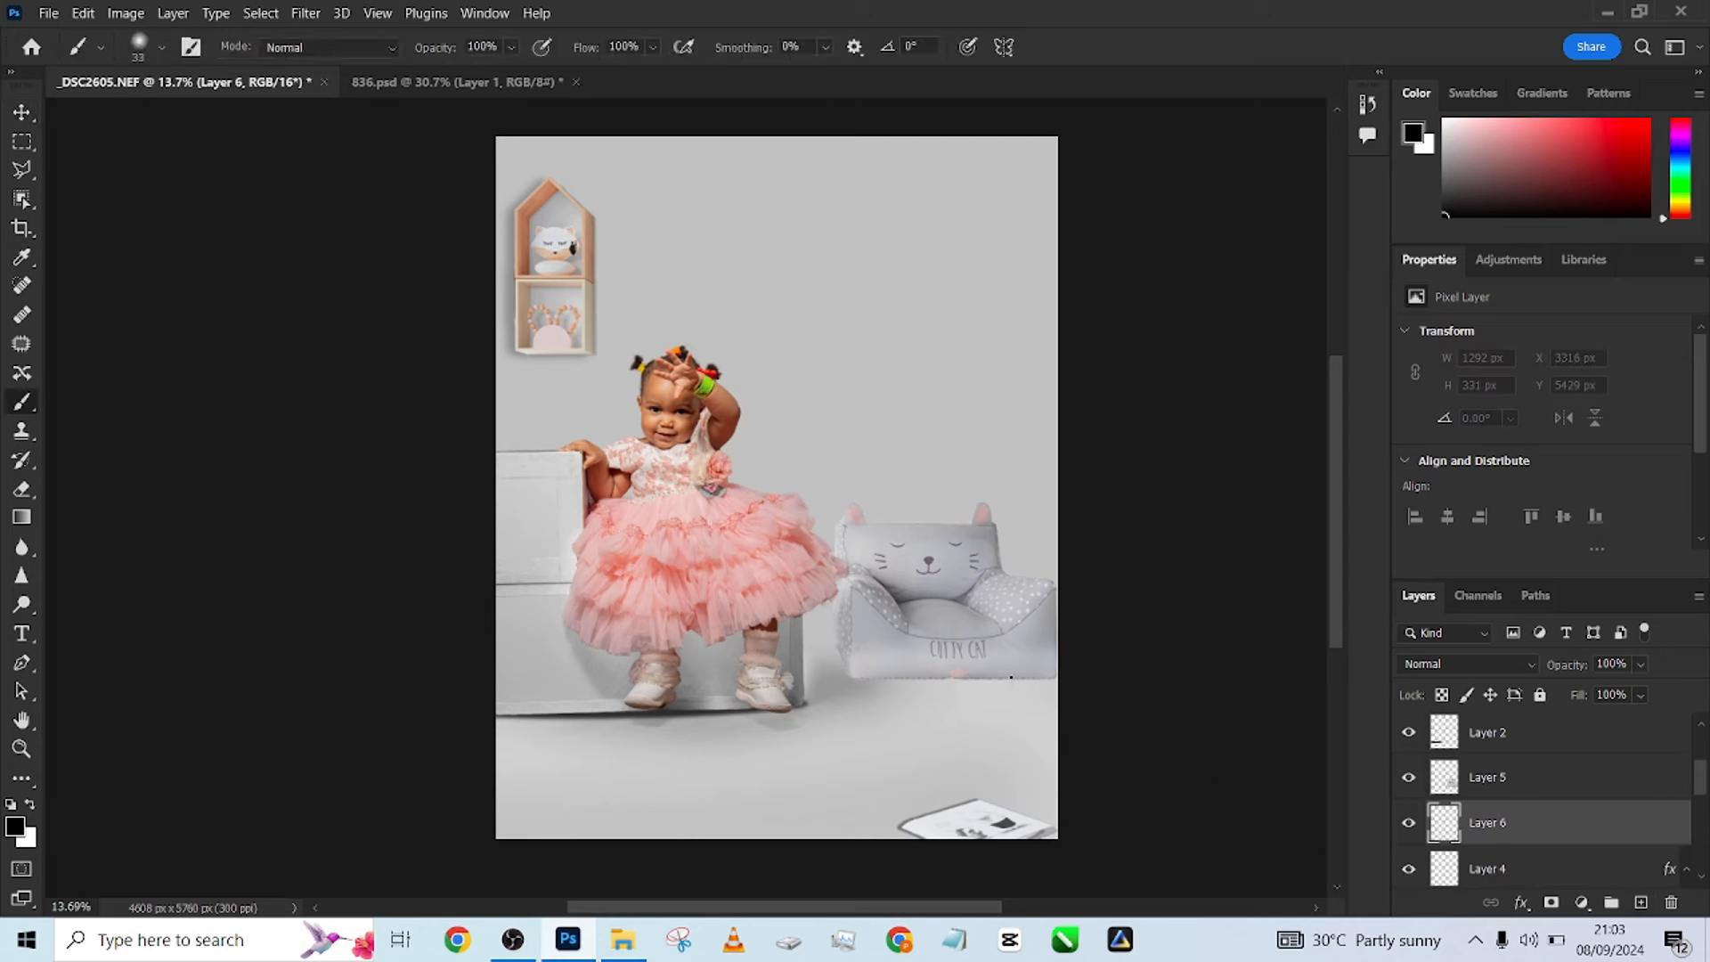
{"action": "left_click_drag", "start_coordinate": [930, 636], "coordinate": [984, 673]}
{"action": "mouse_move", "coordinate": [935, 604]}
{"action": "left_mouse_down"}
{"action": "mouse_move", "coordinate": [947, 777]}
{"action": "mouse_move", "coordinate": [931, 787]}
{"action": "mouse_move", "coordinate": [918, 767]}
{"action": "left_mouse_up"}
{"action": "left_click", "coordinate": [769, 696]}
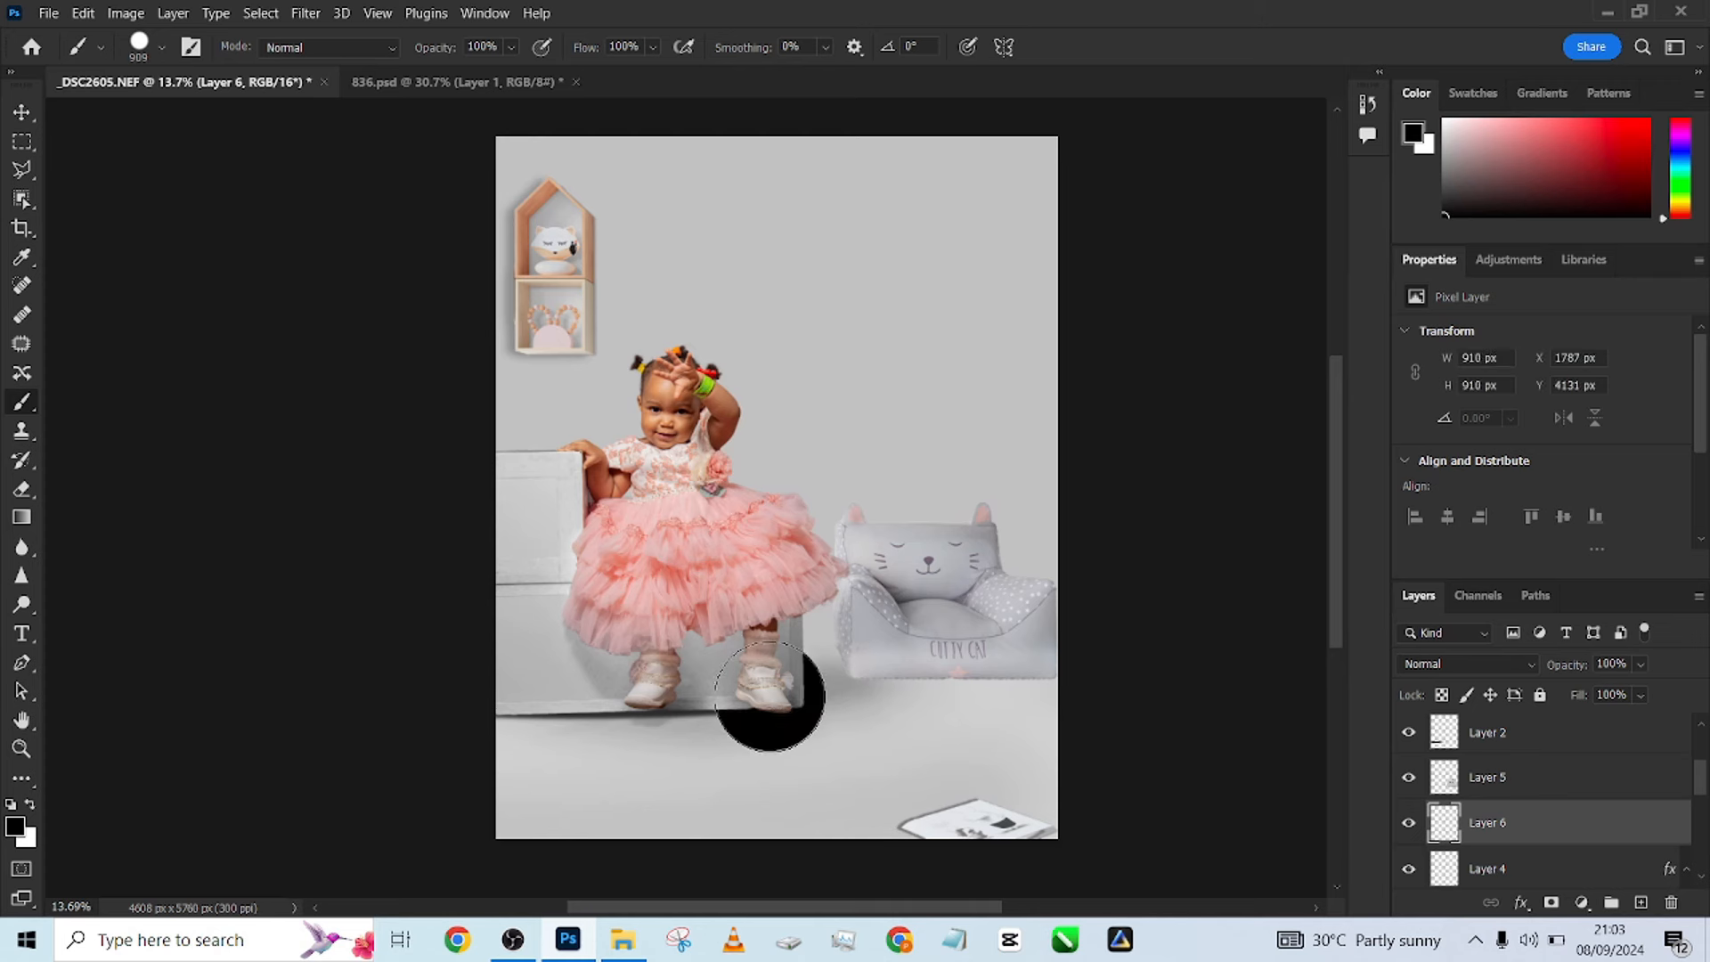
Transform the black dot into a flat ellipse under the armchair's base, about 220% wide, 42% high and rotated -1.69°.
{"action": "key", "text": "ctrl+t"}
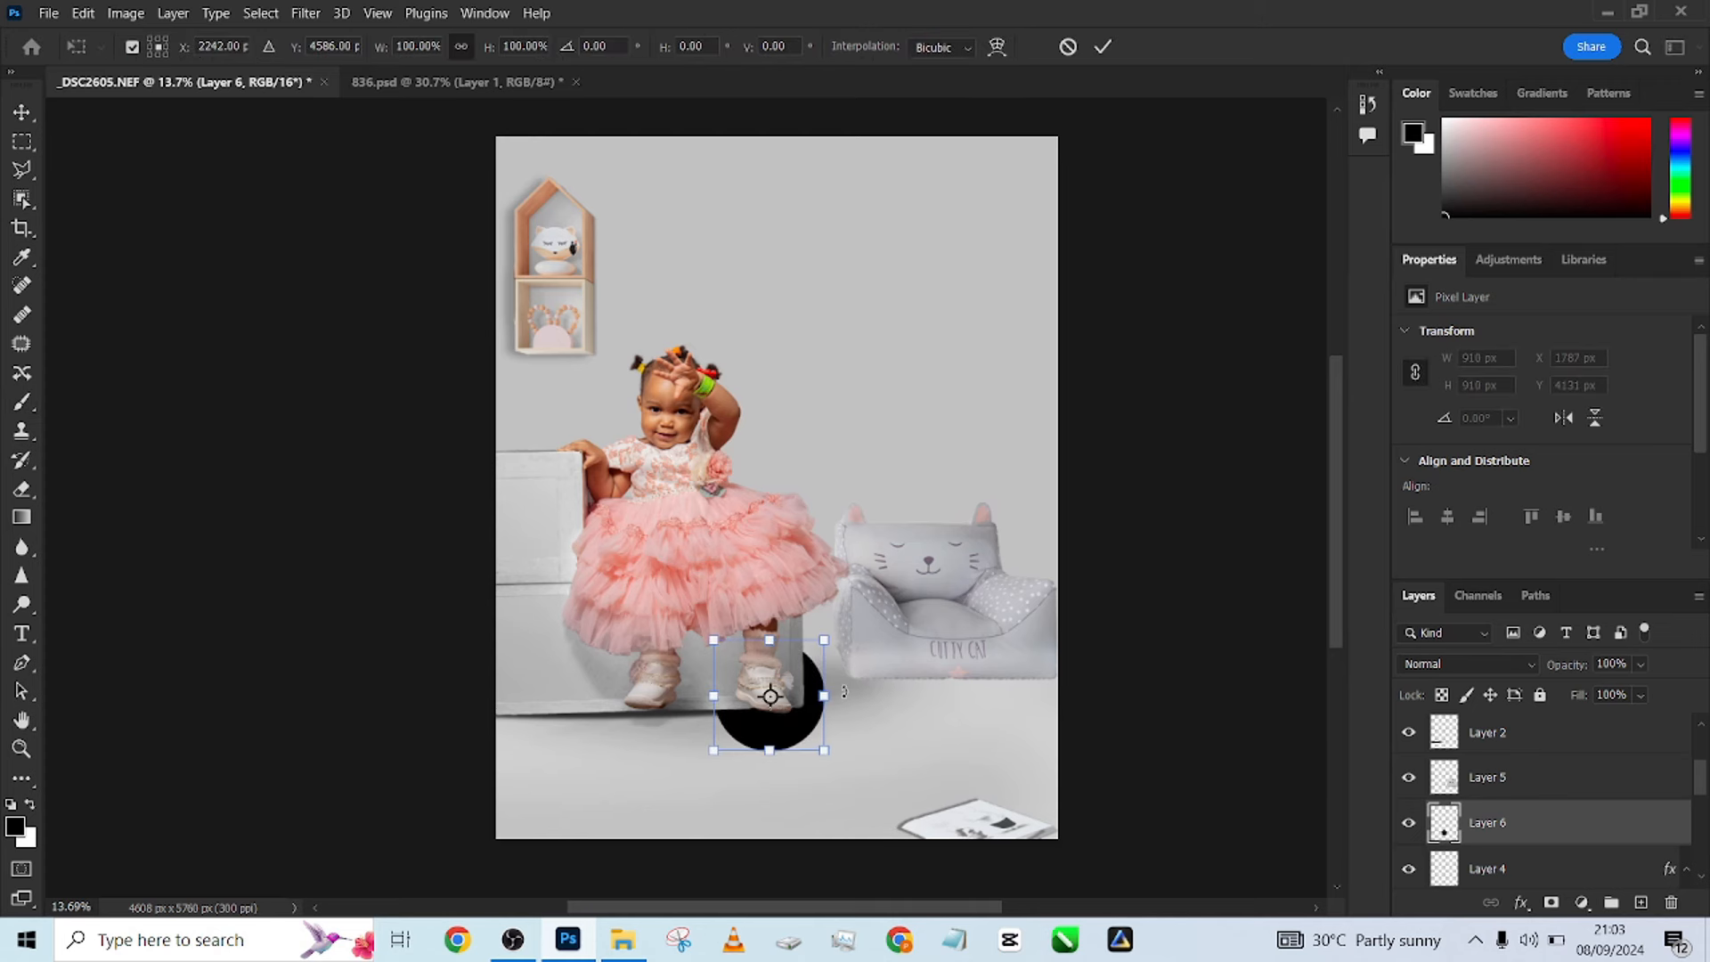
{"action": "left_click_drag", "start_coordinate": [828, 699], "coordinate": [1146, 696]}
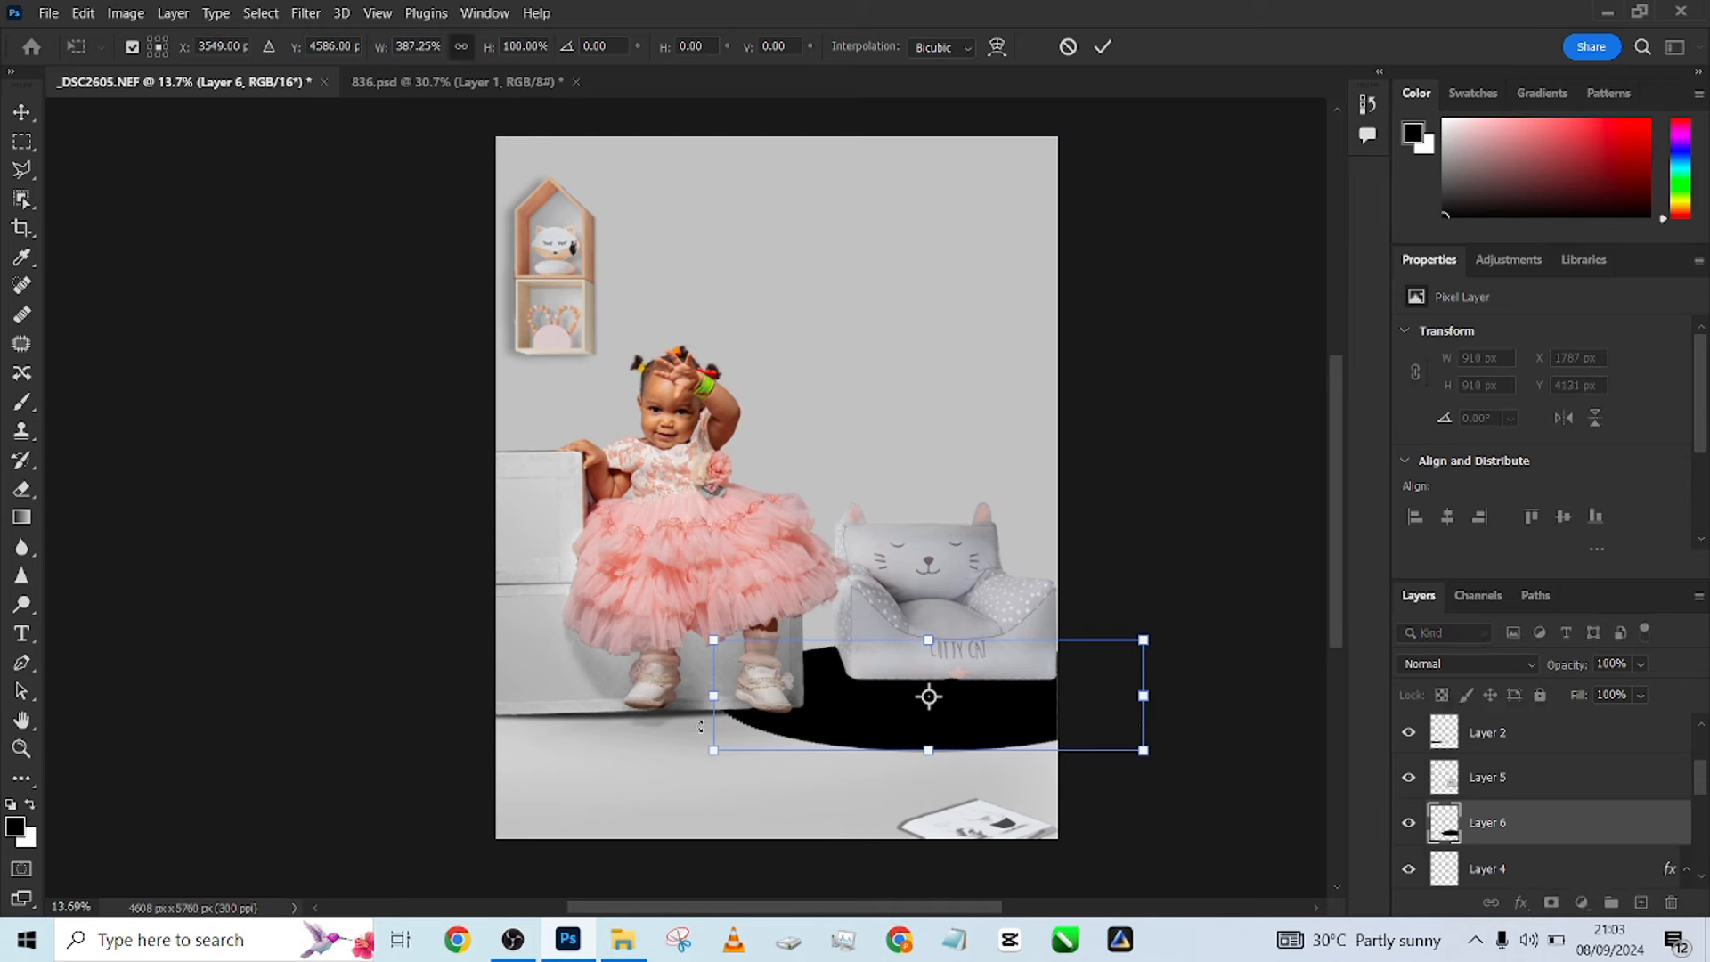
{"action": "left_click_drag", "start_coordinate": [715, 698], "coordinate": [796, 706]}
{"action": "left_click_drag", "start_coordinate": [959, 748], "coordinate": [962, 687]}
{"action": "left_click_drag", "start_coordinate": [1147, 660], "coordinate": [1076, 660]}
{"action": "left_click_drag", "start_coordinate": [777, 662], "coordinate": [833, 662]}
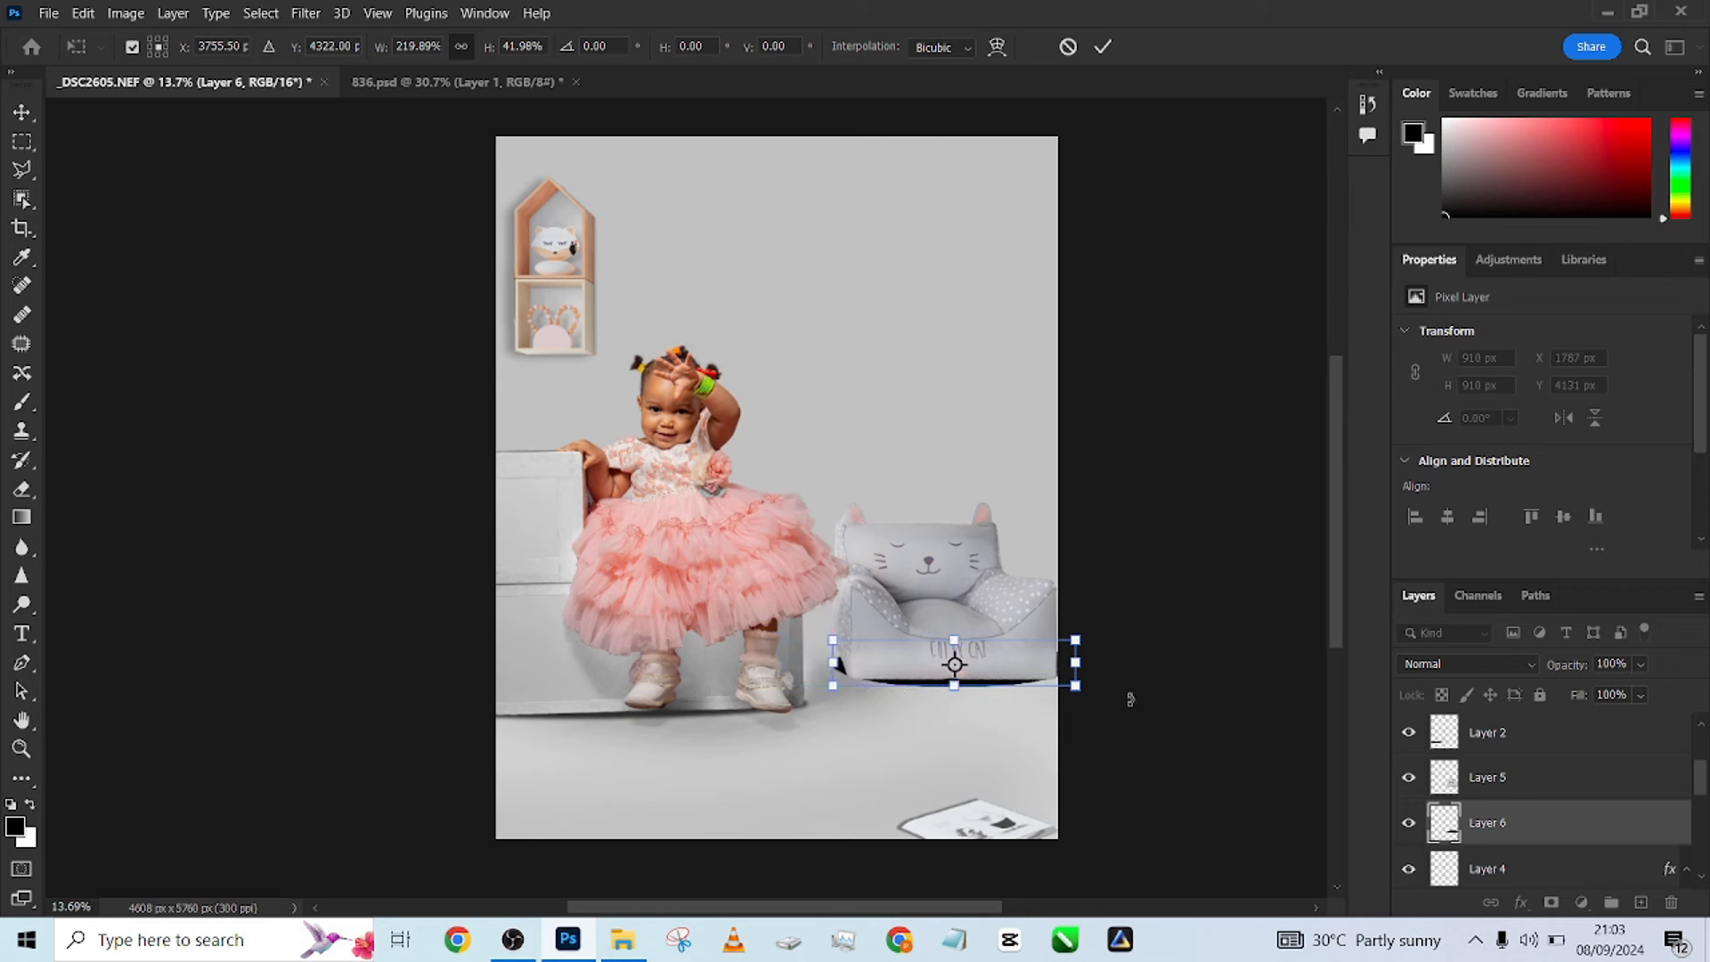
{"action": "left_click_drag", "start_coordinate": [1109, 673], "coordinate": [1047, 666]}
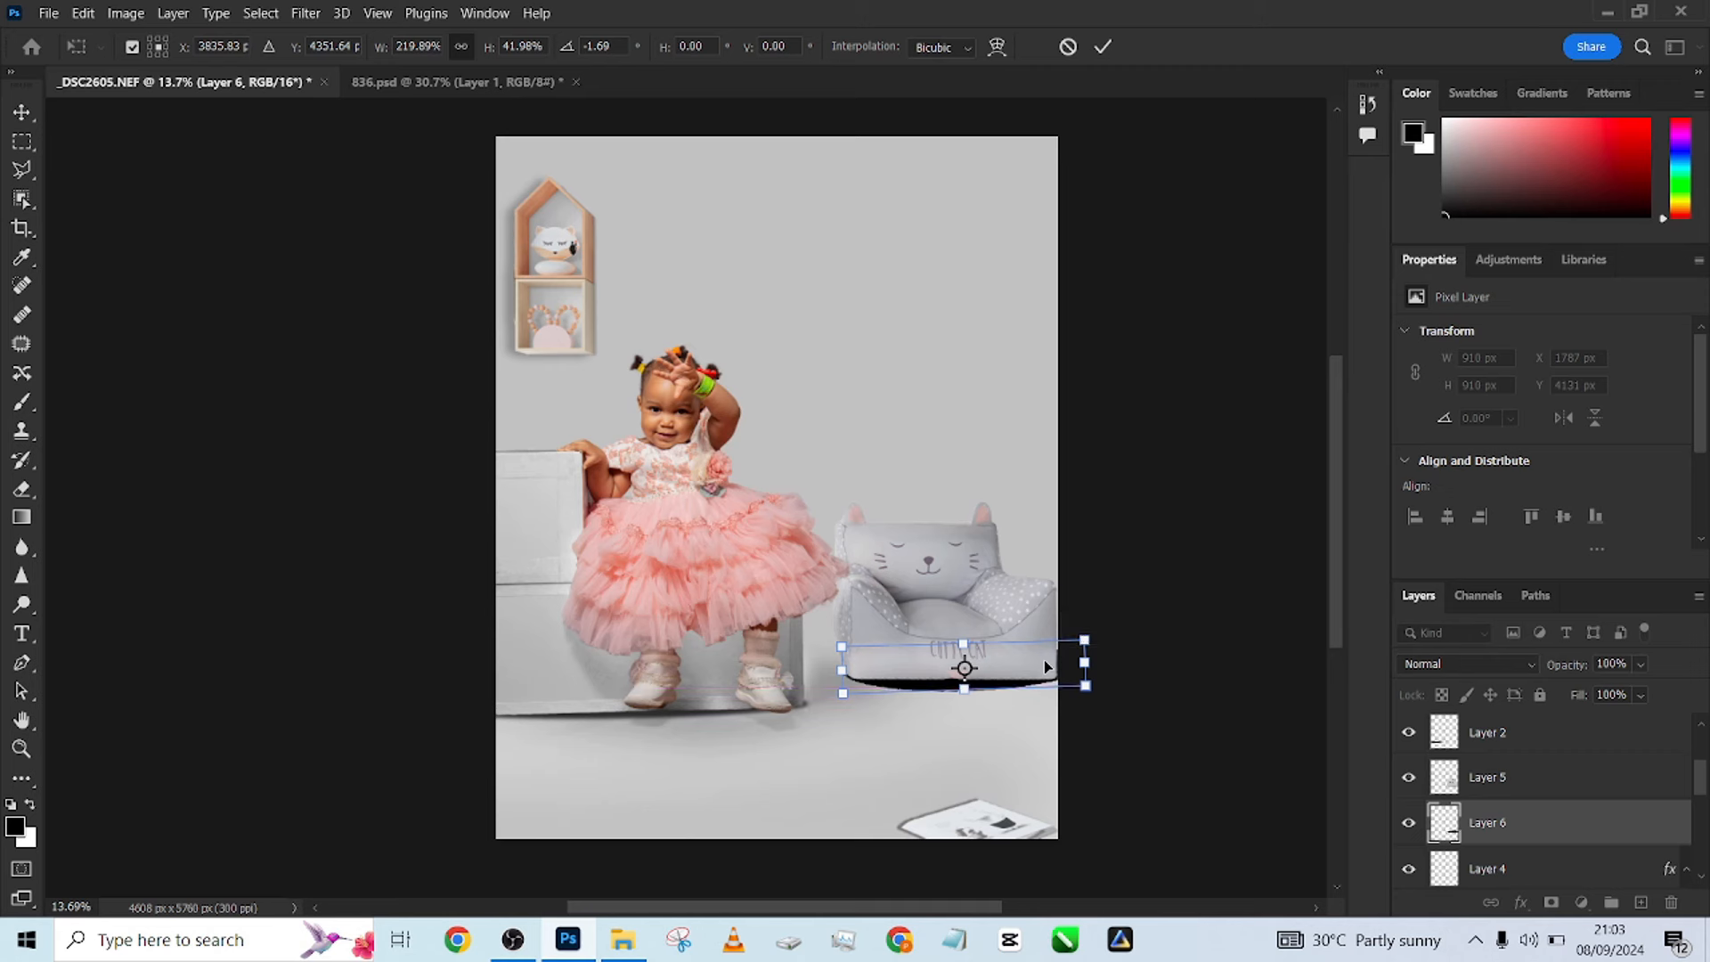
Slim the shadow ellipse to about 20% height and 268% width along the armchair's bottom edge, then lower its layer opacity to 43%.
{"action": "key", "text": "Up"}
{"action": "key", "text": "Up"}
{"action": "key", "text": "Up"}
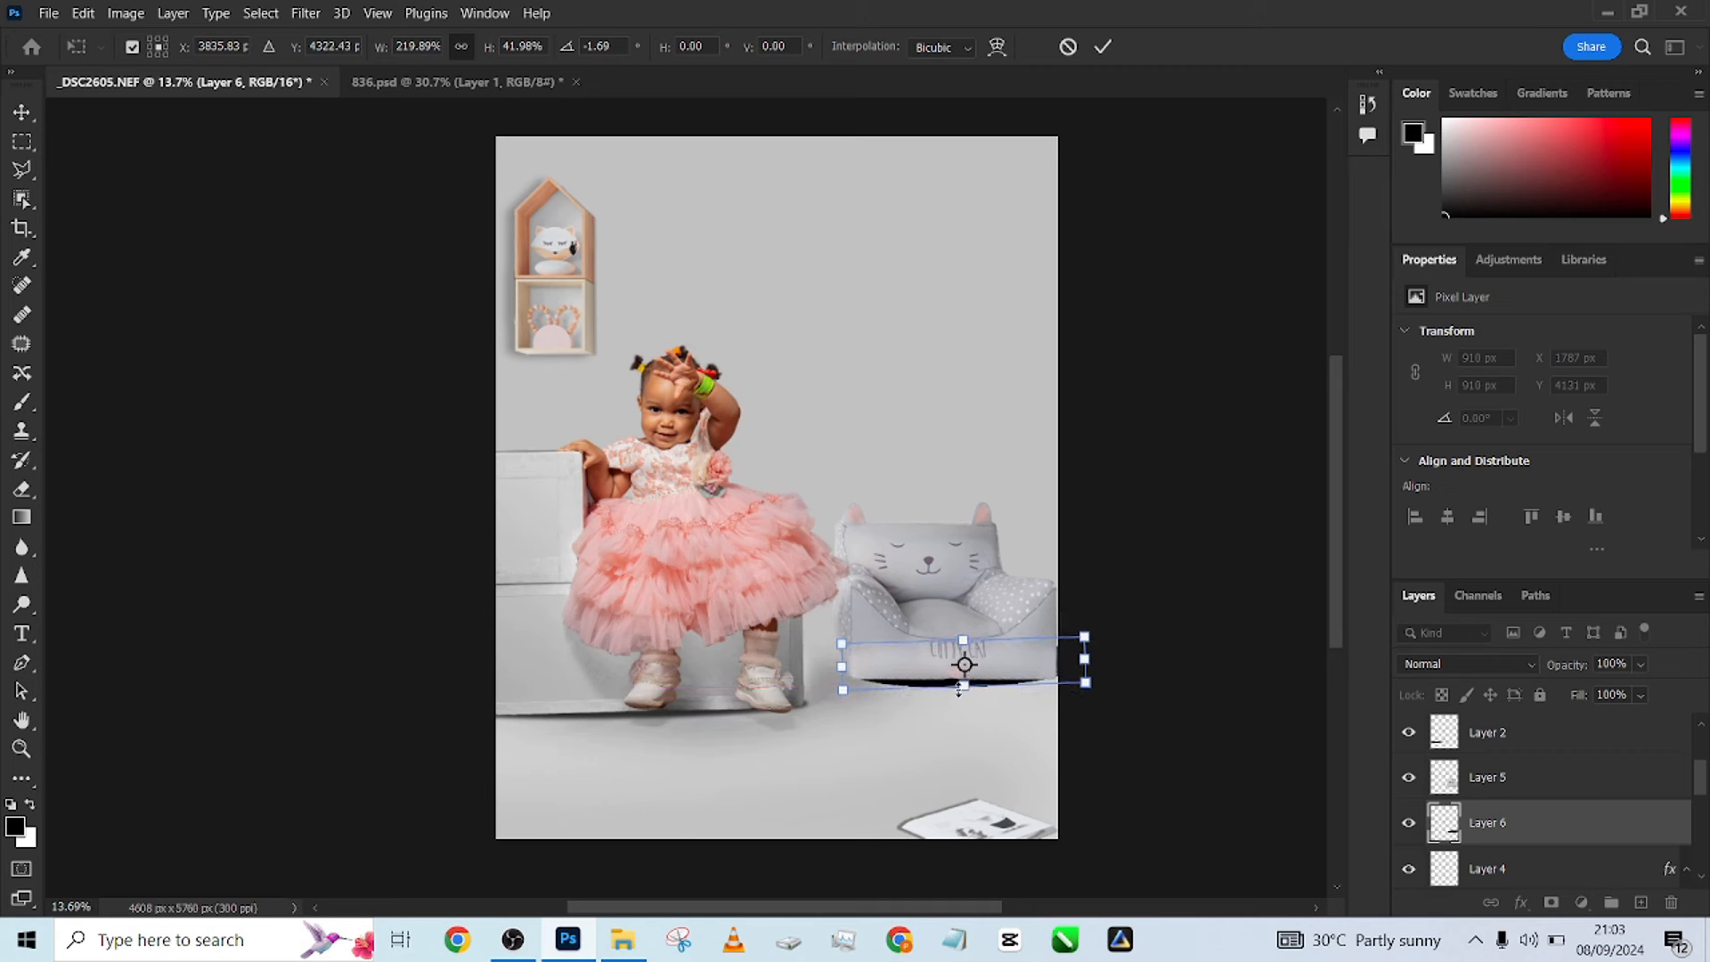
{"action": "mouse_move", "coordinate": [959, 687]}
{"action": "left_mouse_down"}
{"action": "mouse_move", "coordinate": [962, 663]}
{"action": "mouse_move", "coordinate": [981, 673]}
{"action": "left_mouse_up"}
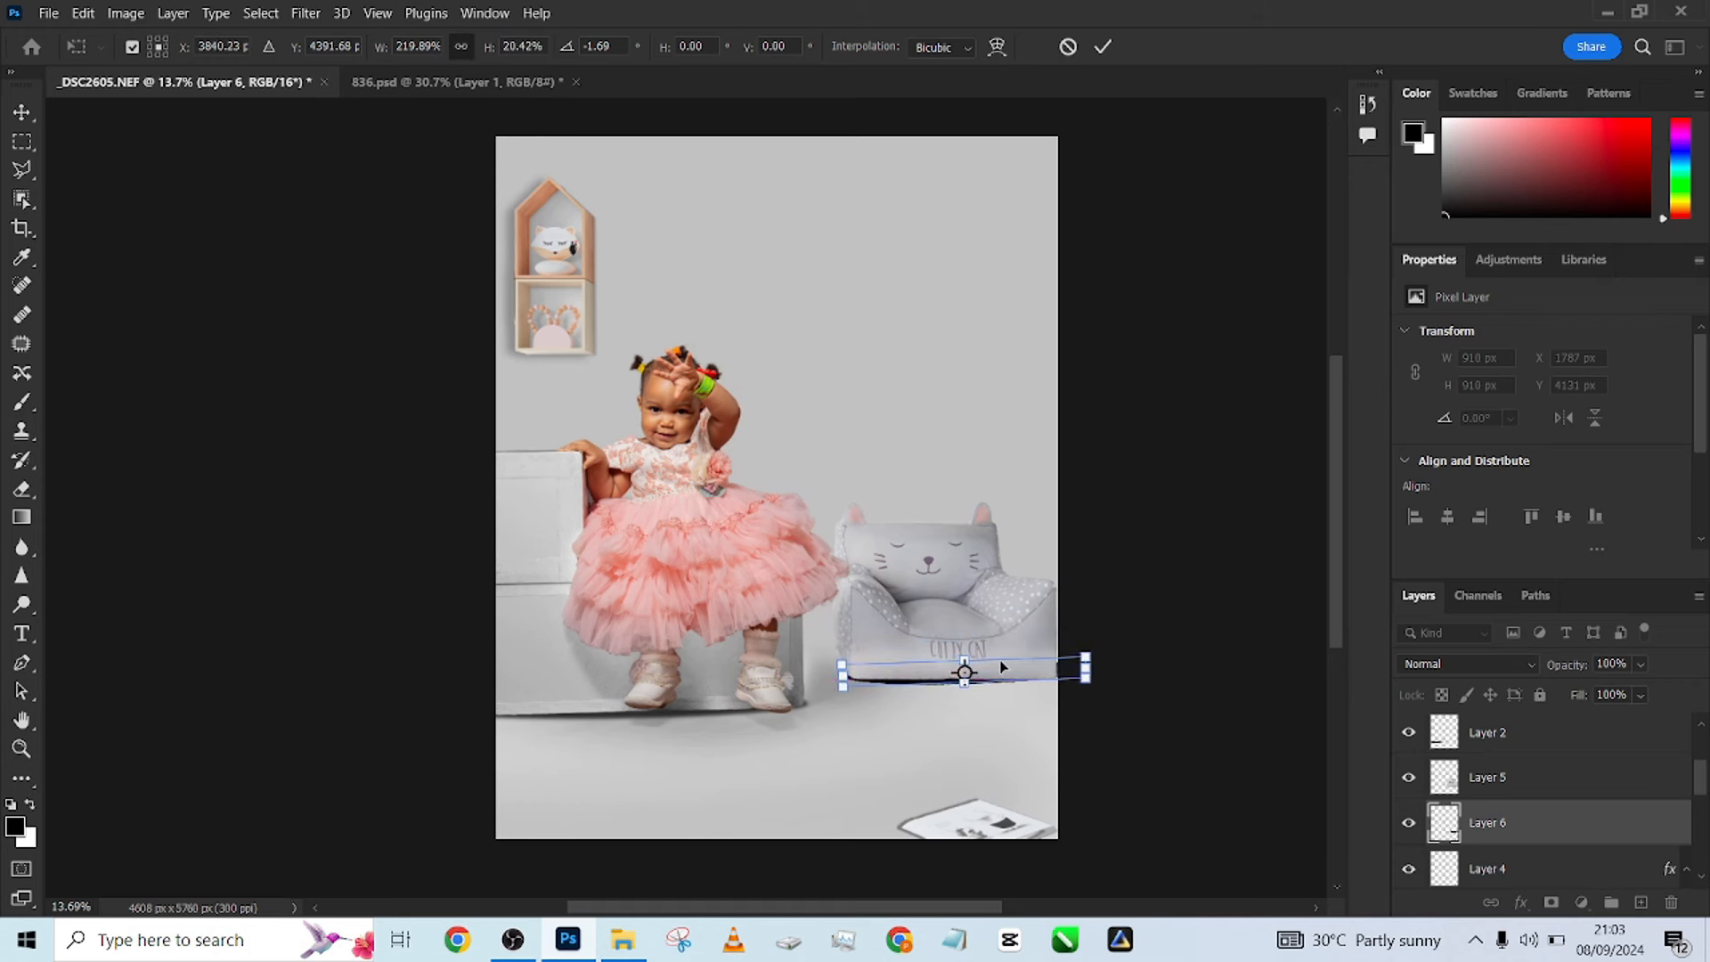
{"action": "key", "text": "Down"}
{"action": "key", "text": "Down"}
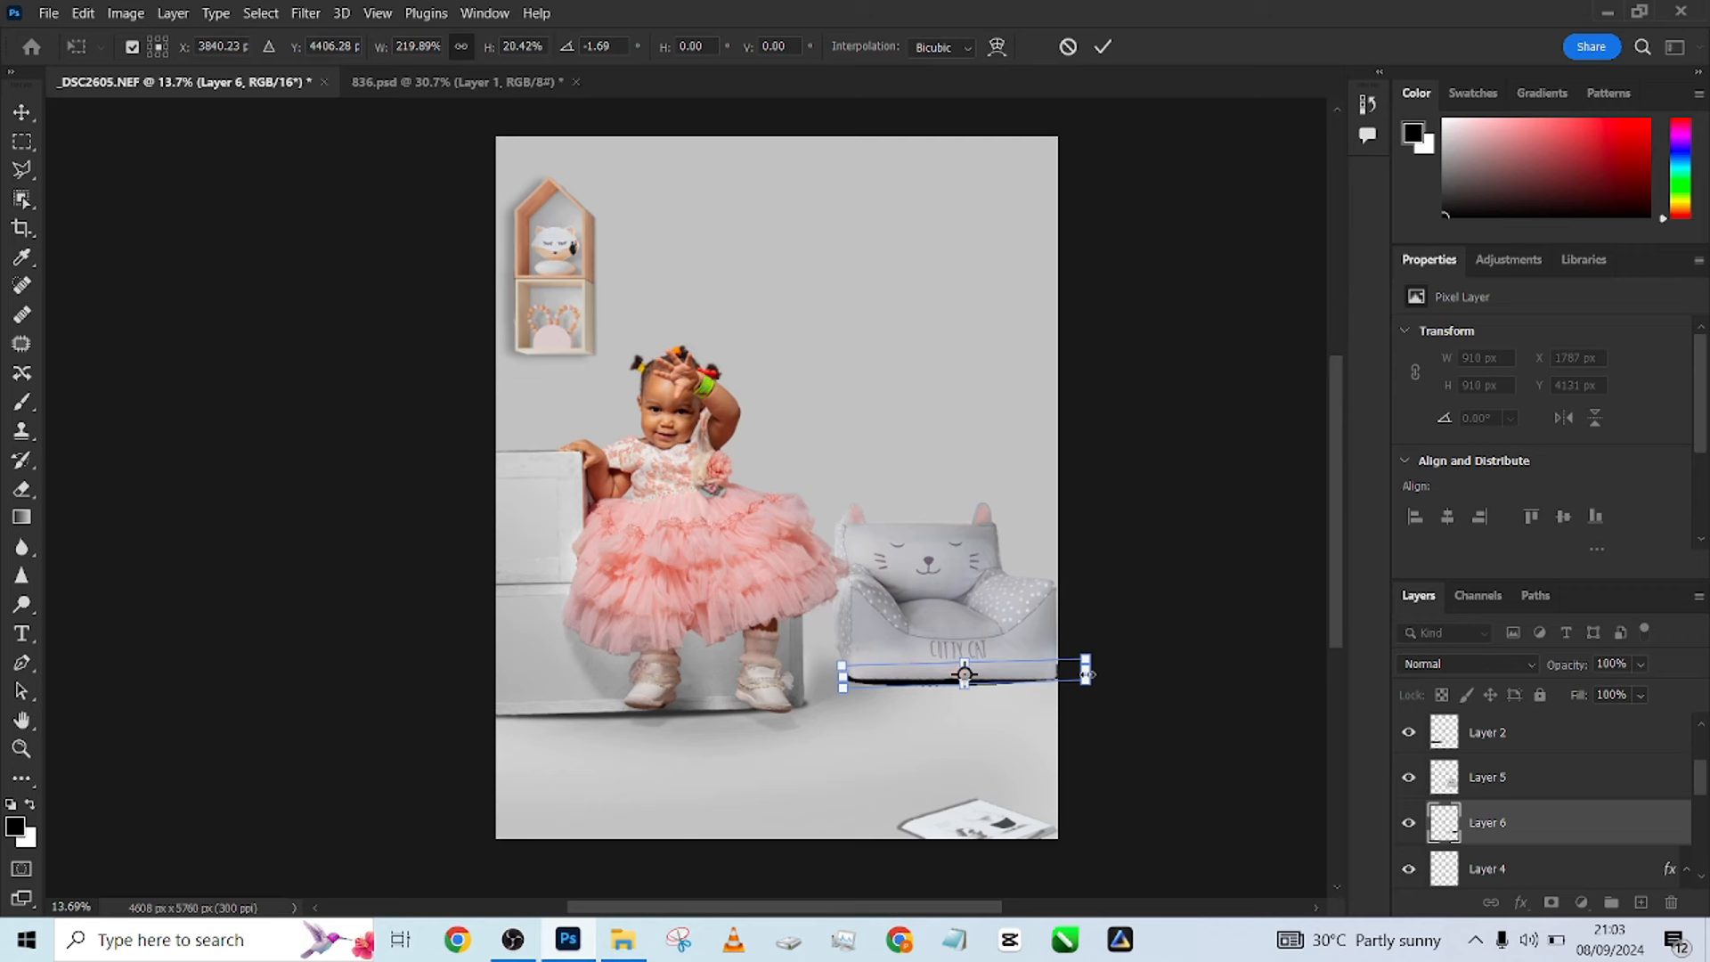
{"action": "left_click_drag", "start_coordinate": [1086, 674], "coordinate": [1138, 673]}
{"action": "left_click_drag", "start_coordinate": [1028, 676], "coordinate": [1029, 676]}
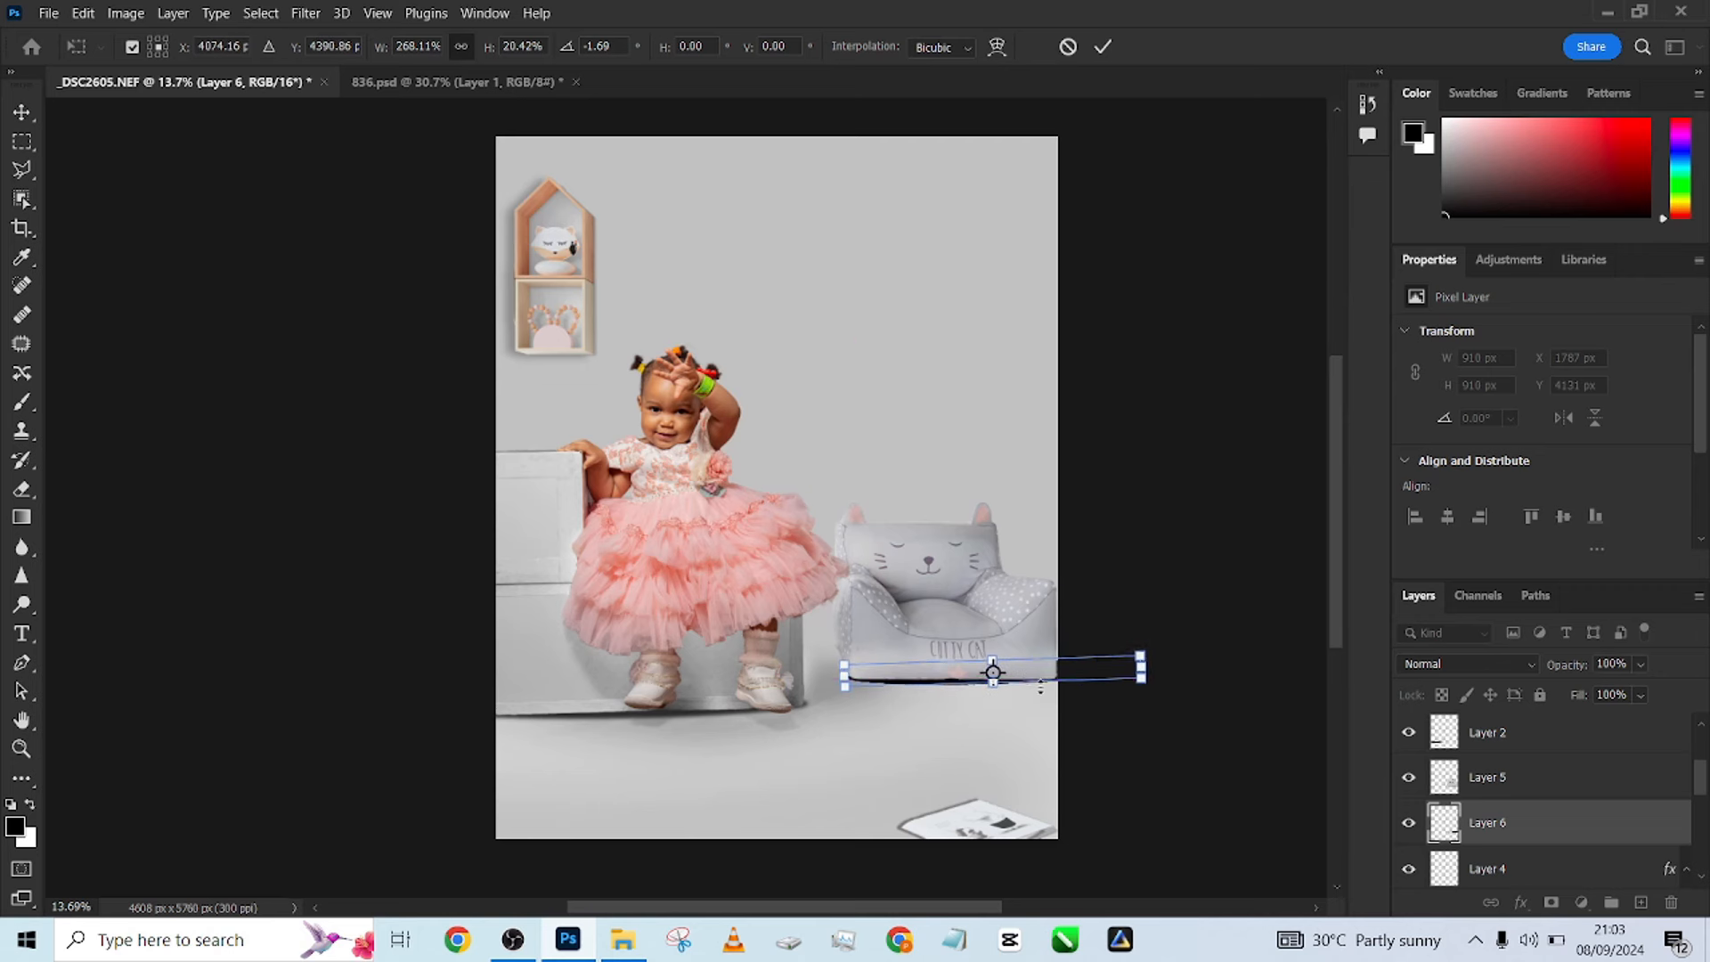
{"action": "key", "text": "Right"}
{"action": "left_click", "coordinate": [1103, 46]}
{"action": "key", "text": "b"}
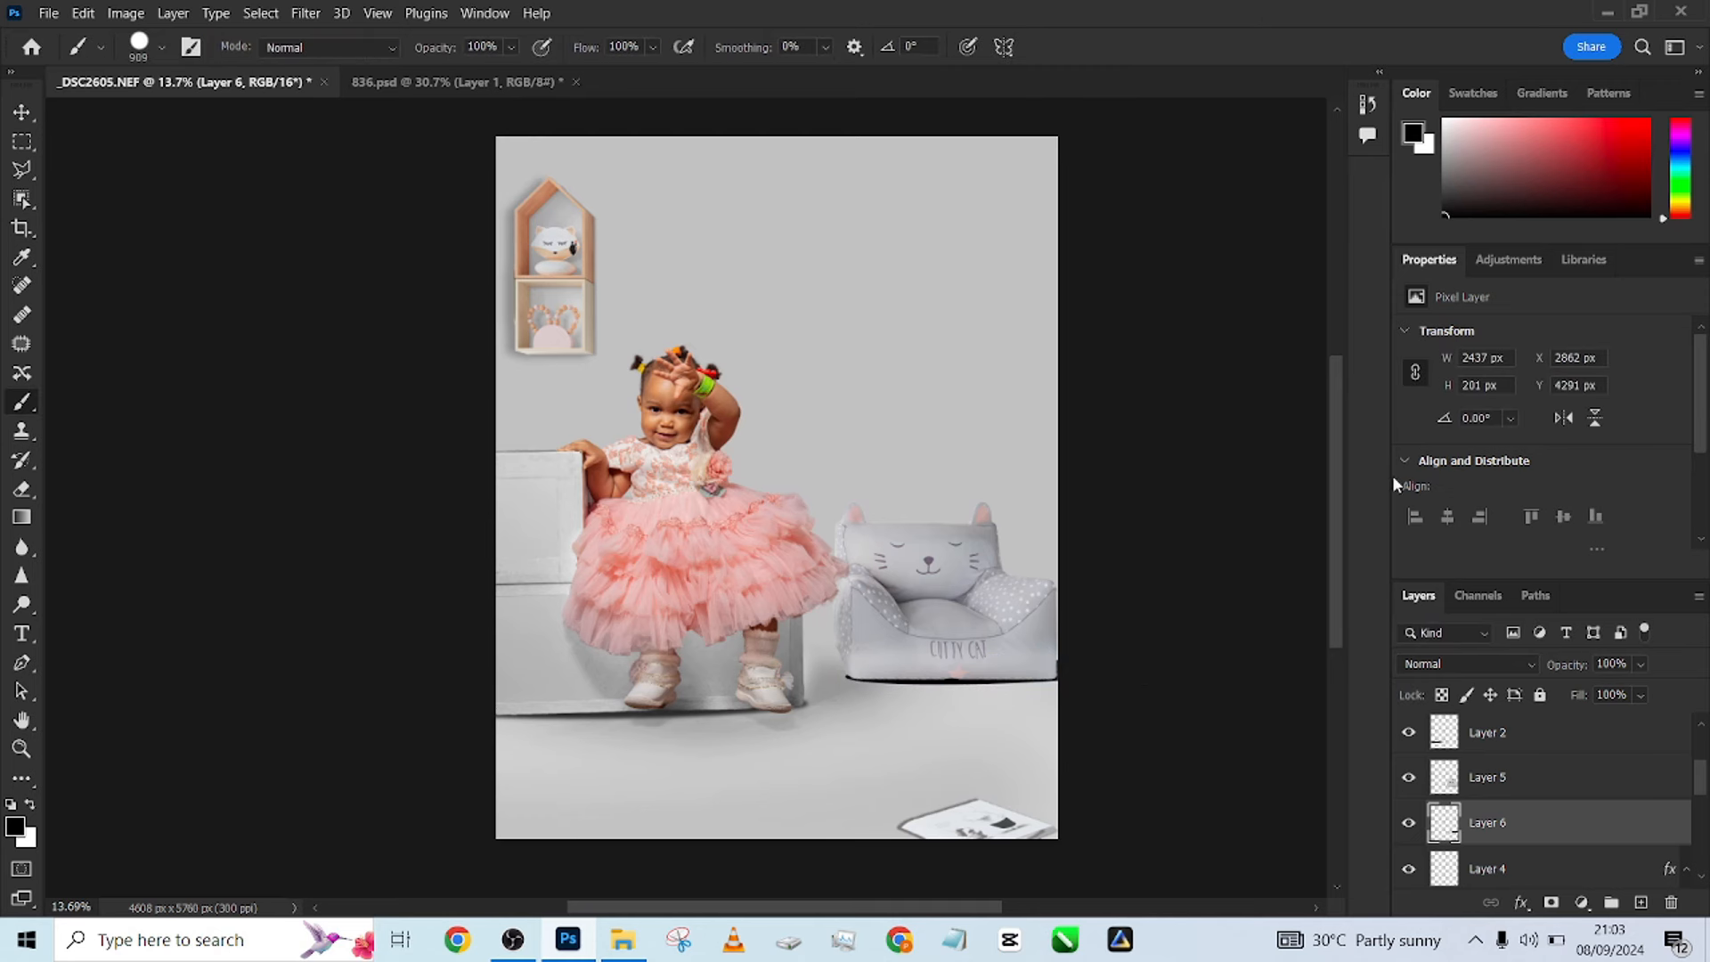
{"action": "left_click", "coordinate": [1623, 689]}
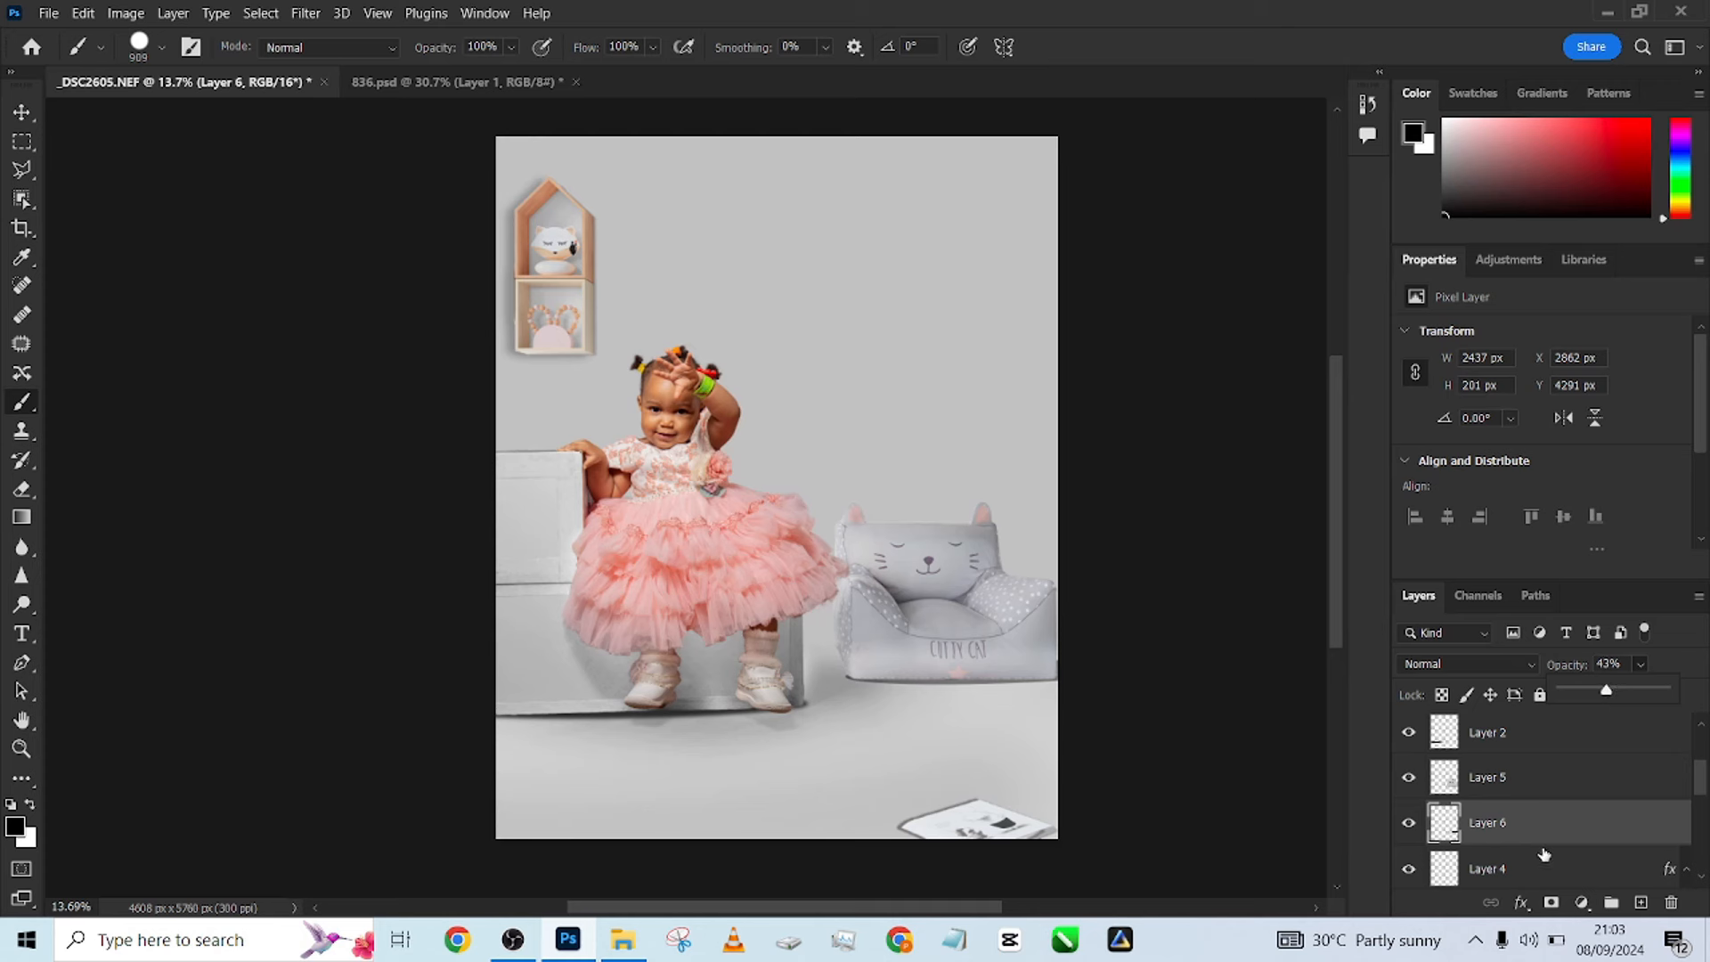
Group the armchair with its shadow layer and enlarge the group to about 107%.
{"action": "left_click", "coordinate": [1535, 781], "text": "shift"}
{"action": "key", "text": "ctrl+g"}
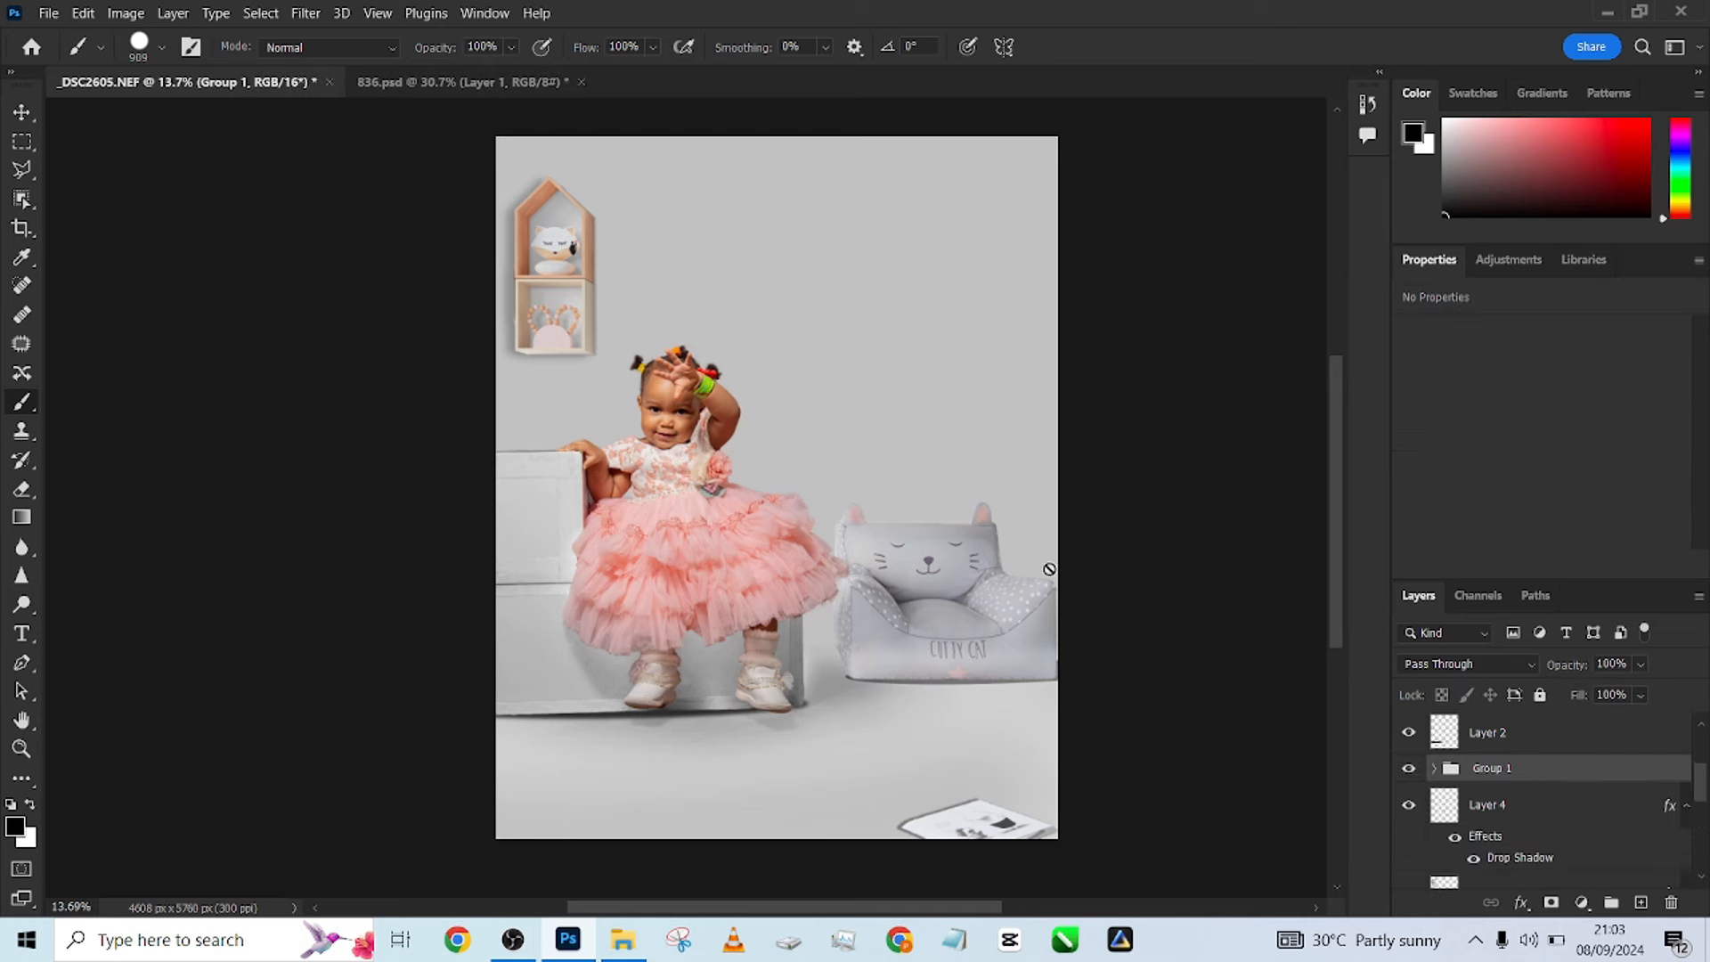
{"action": "left_click", "coordinate": [21, 113]}
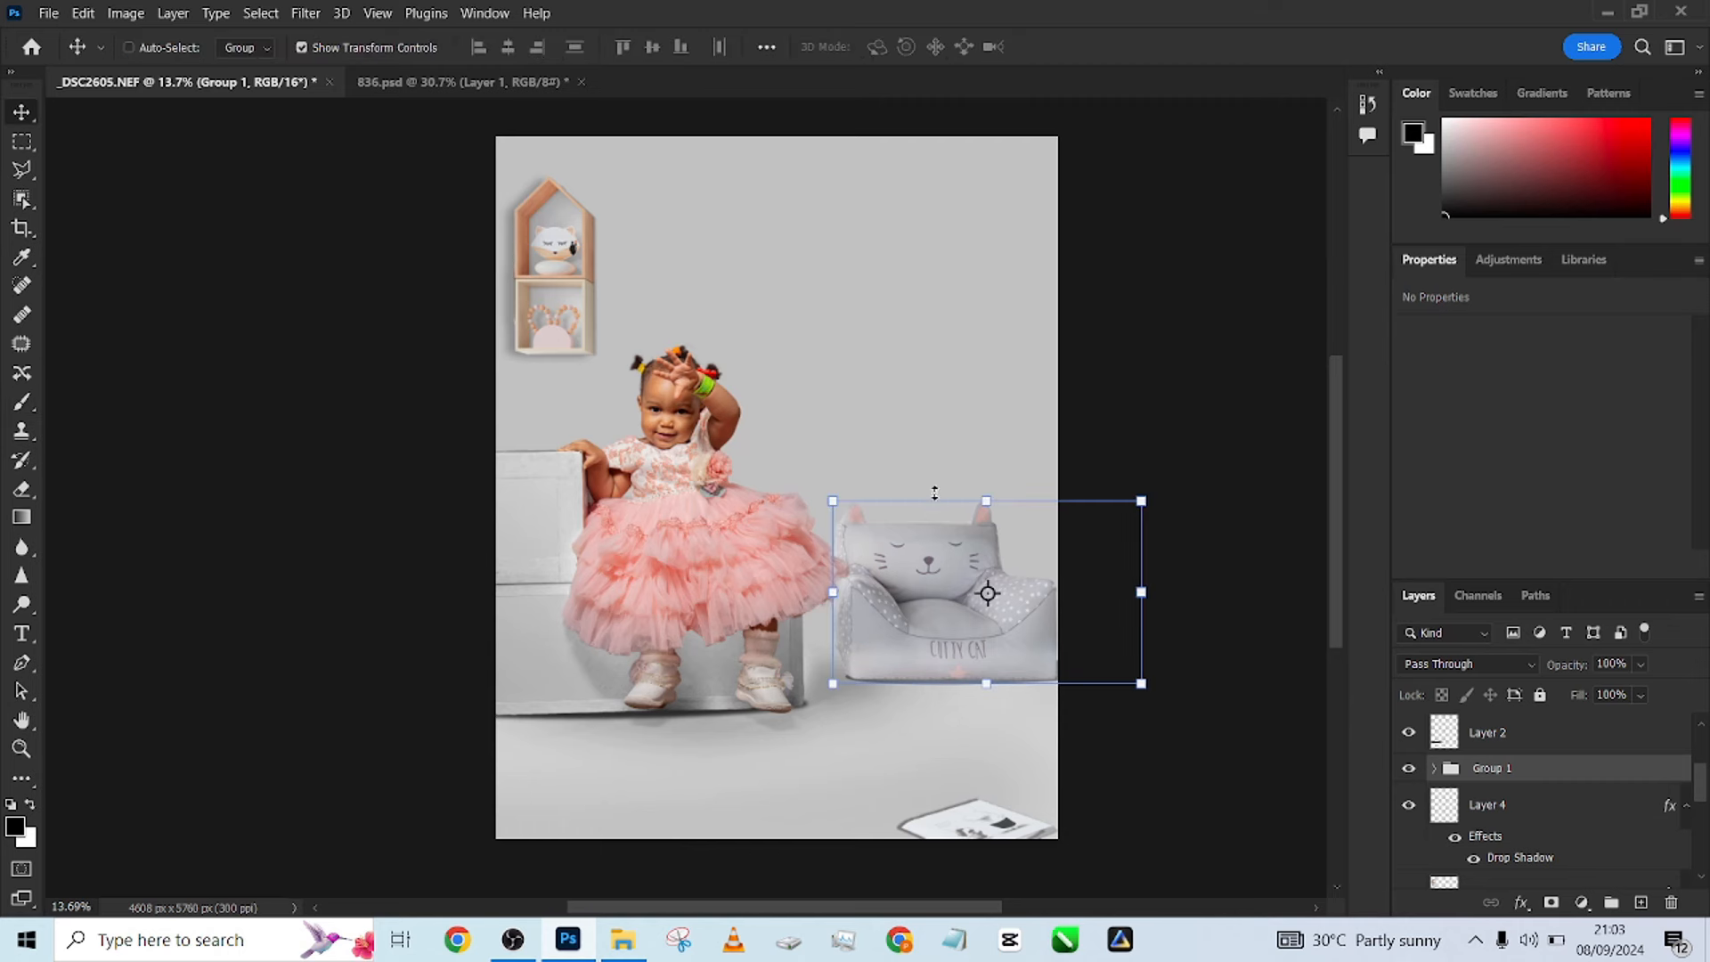
{"action": "mouse_move", "coordinate": [934, 493]}
{"action": "left_mouse_down"}
{"action": "mouse_move", "coordinate": [968, 438]}
{"action": "mouse_move", "coordinate": [969, 488]}
{"action": "left_mouse_up"}
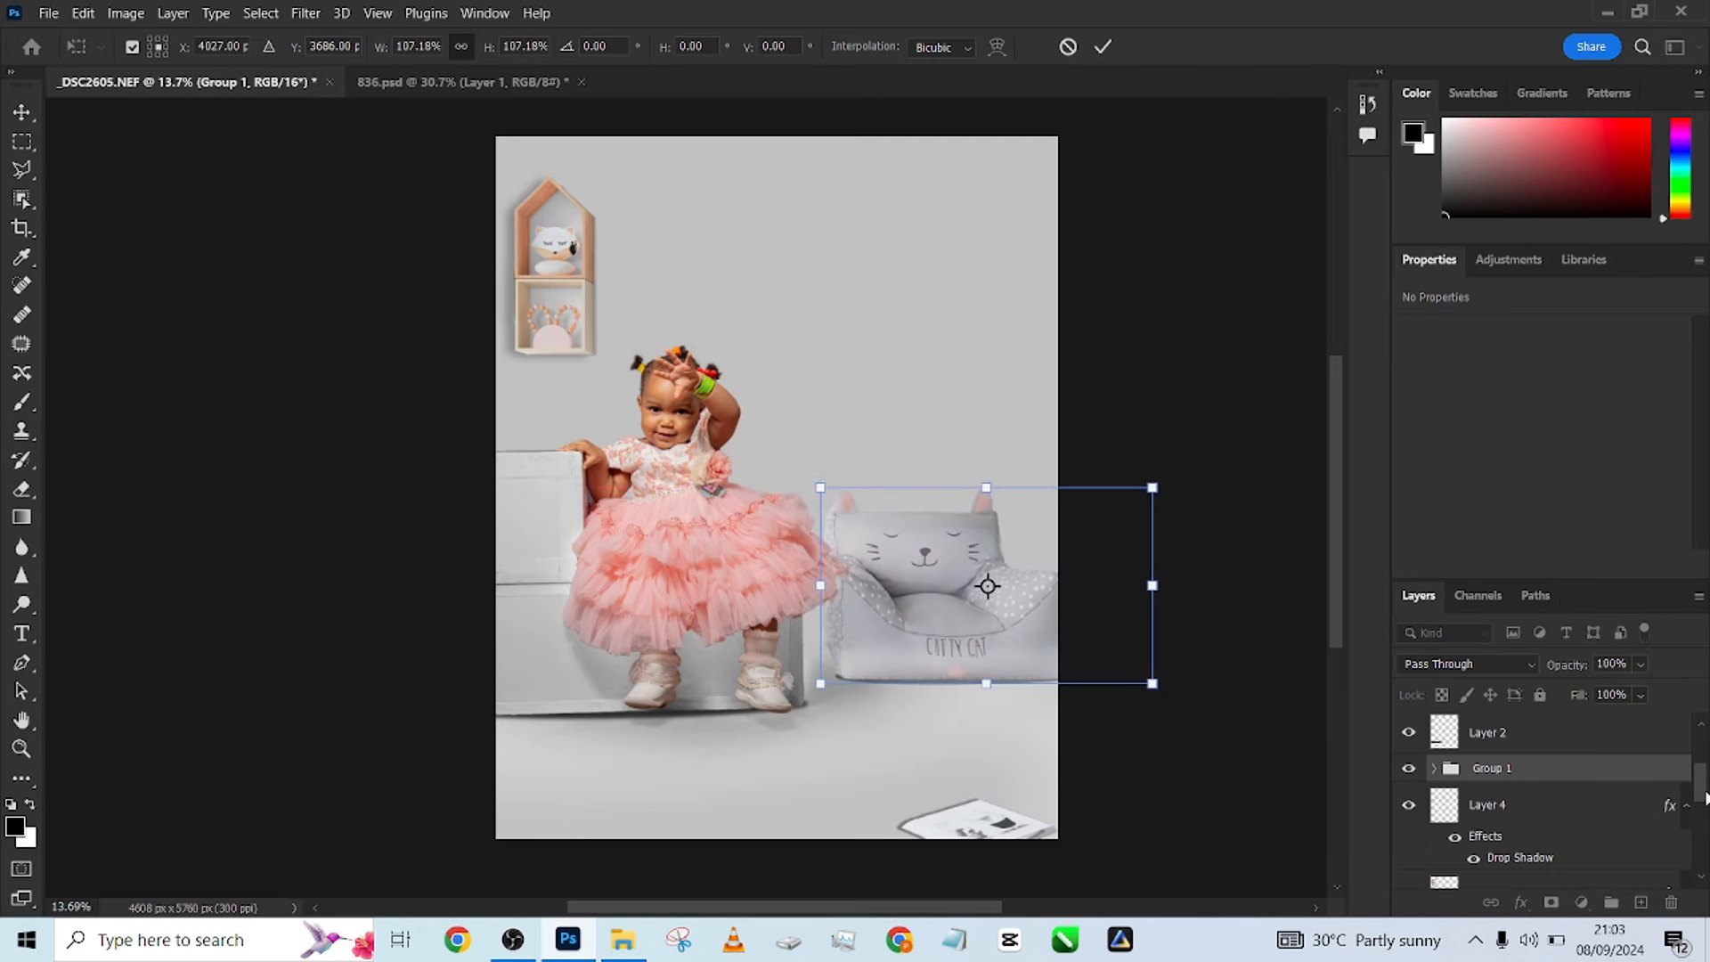
Darken the wall by pulling the midtone point of the Curves 1 adjustment's RGB curve further down.
{"action": "mouse_move", "coordinate": [1706, 798]}
{"action": "left_mouse_down"}
{"action": "mouse_move", "coordinate": [1700, 871]}
{"action": "mouse_move", "coordinate": [1697, 782]}
{"action": "left_mouse_up"}
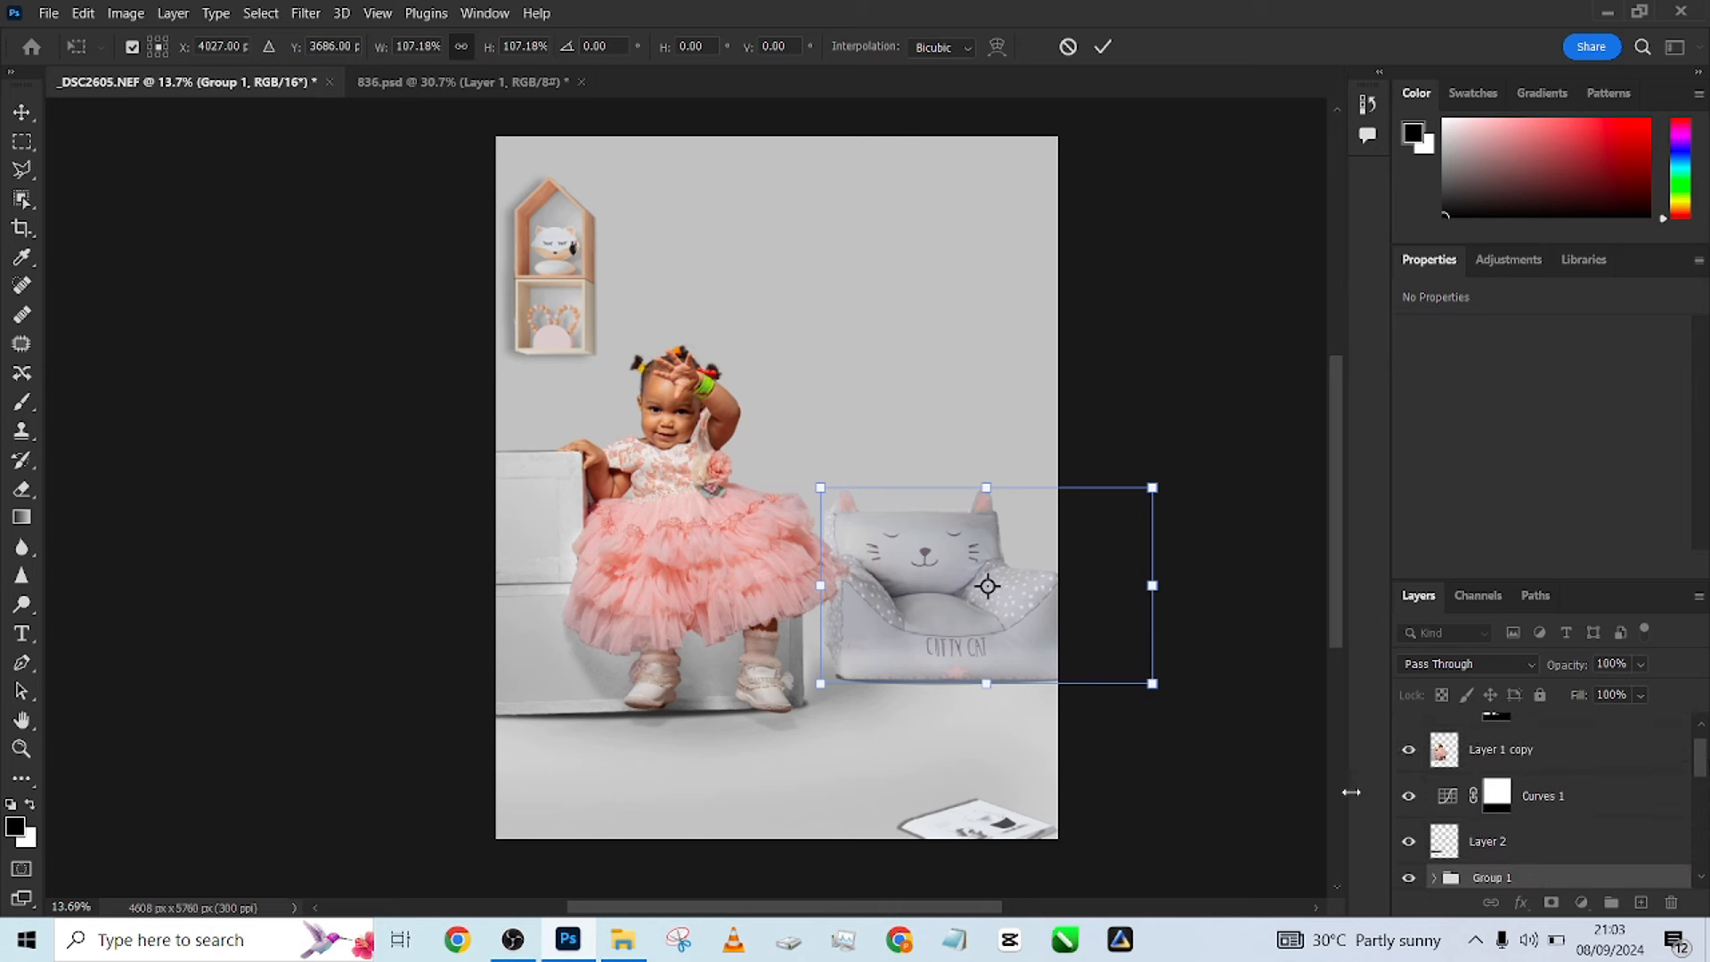
{"action": "left_click", "coordinate": [1596, 799]}
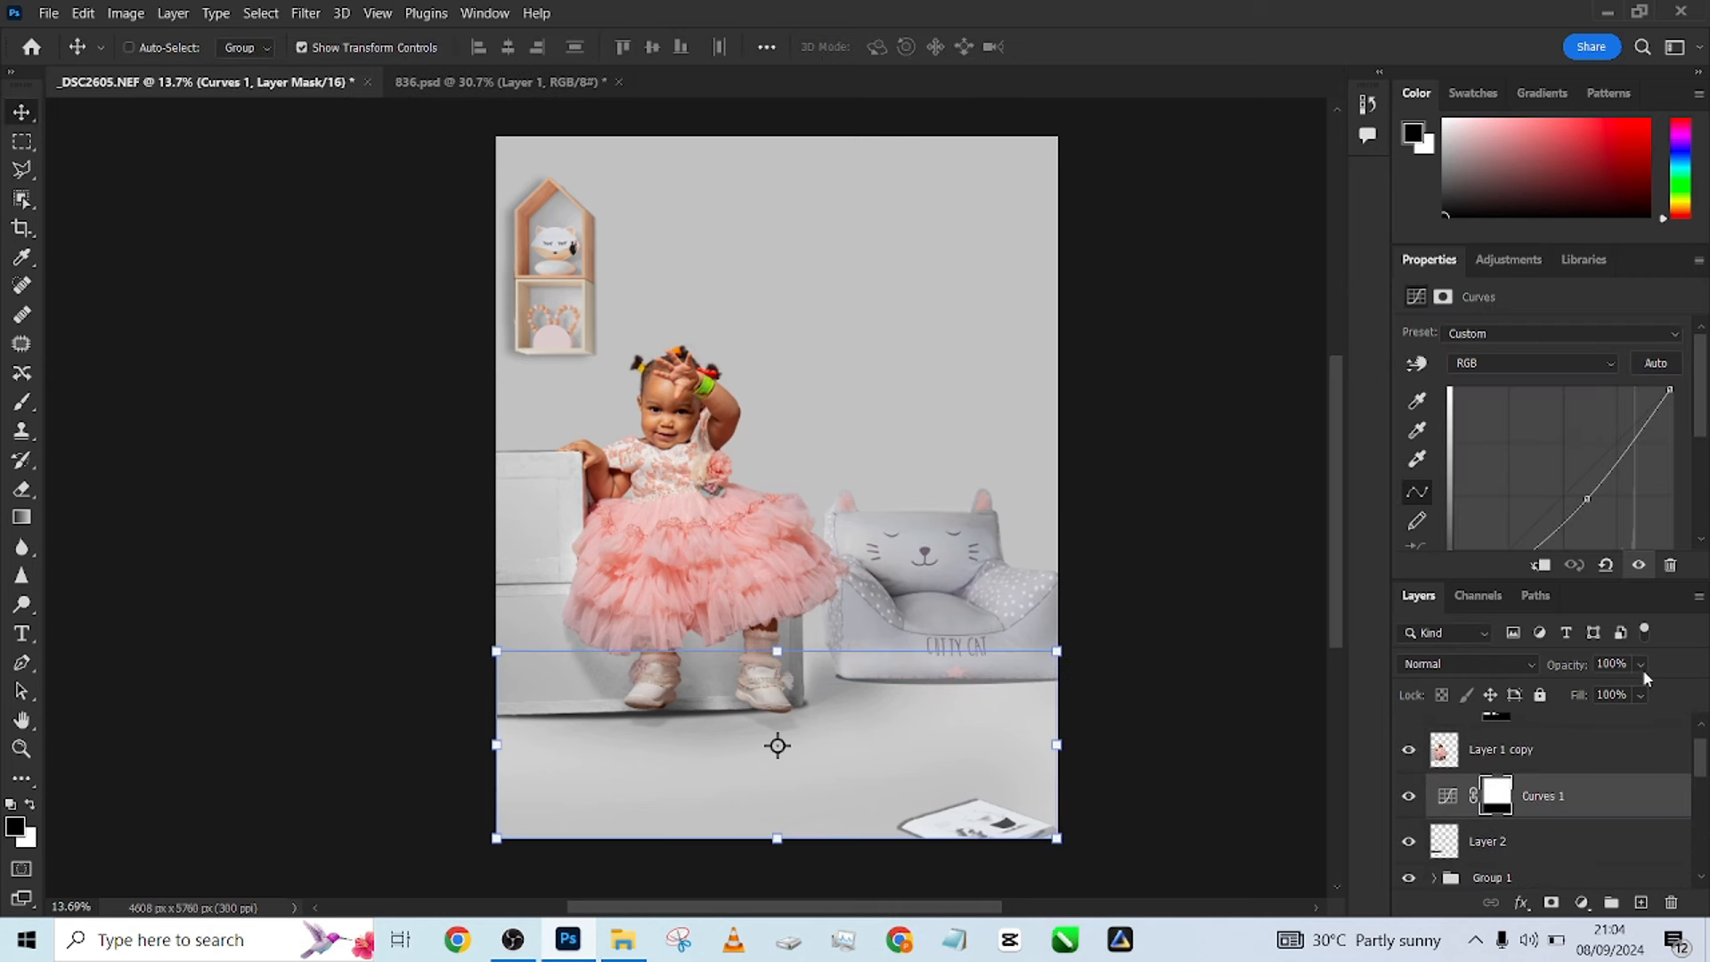
{"action": "left_click", "coordinate": [1447, 797]}
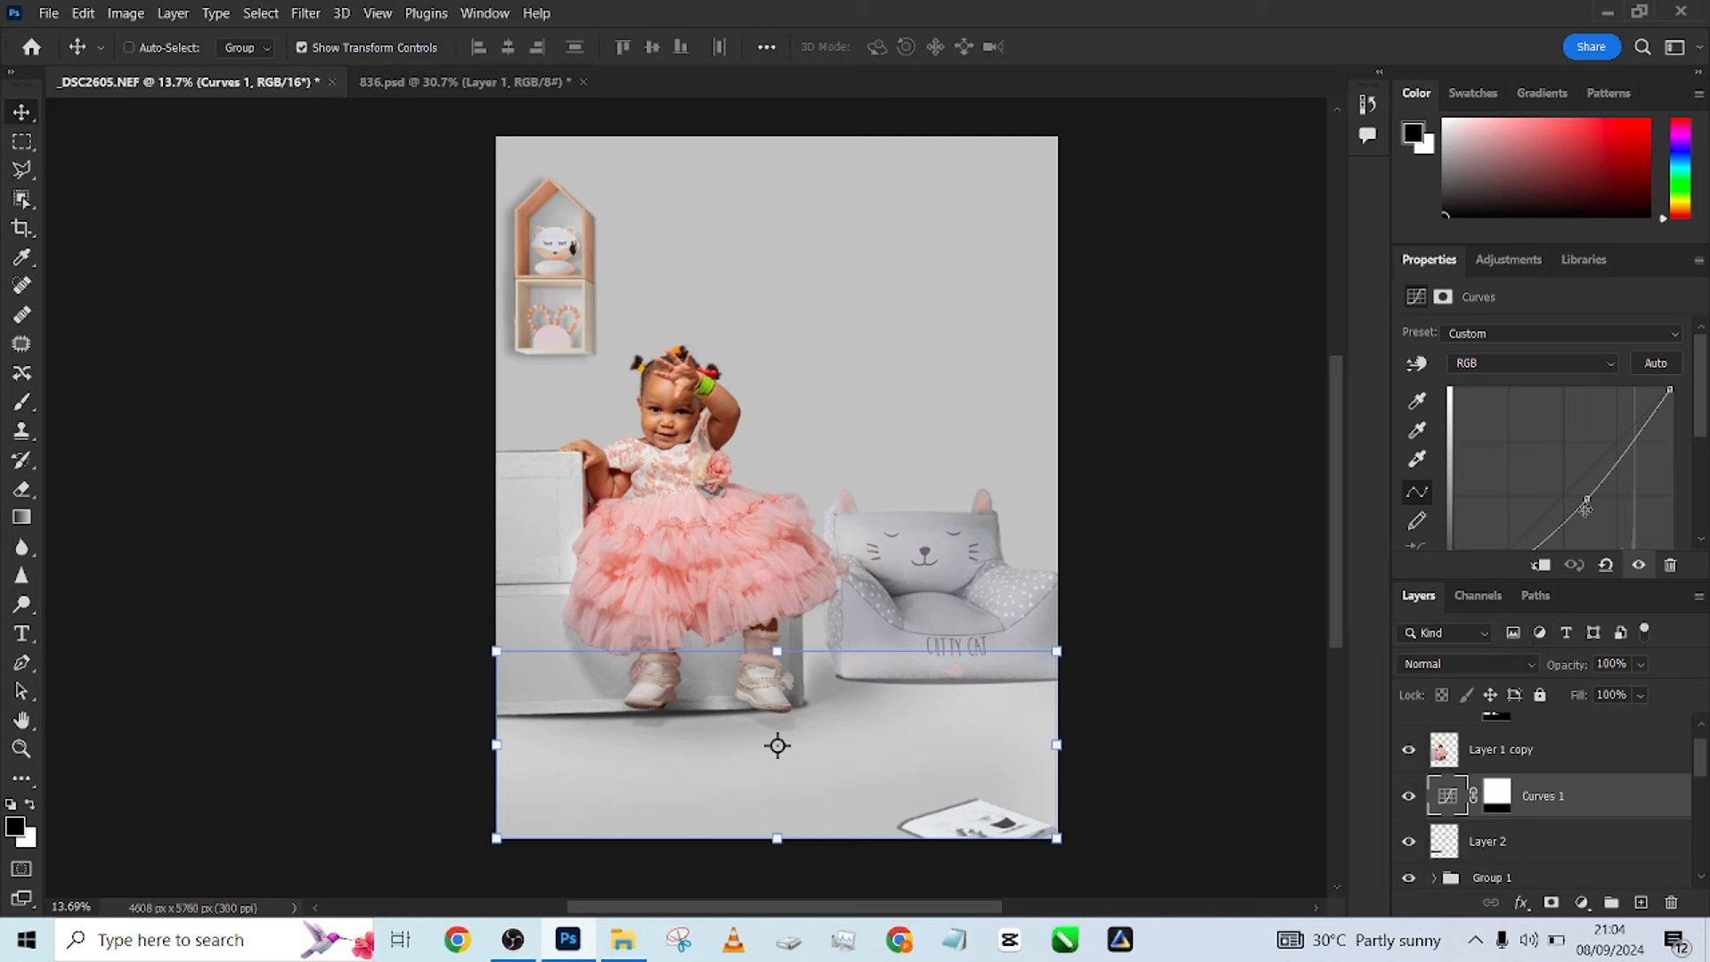
{"action": "left_click_drag", "start_coordinate": [1587, 505], "coordinate": [1599, 530]}
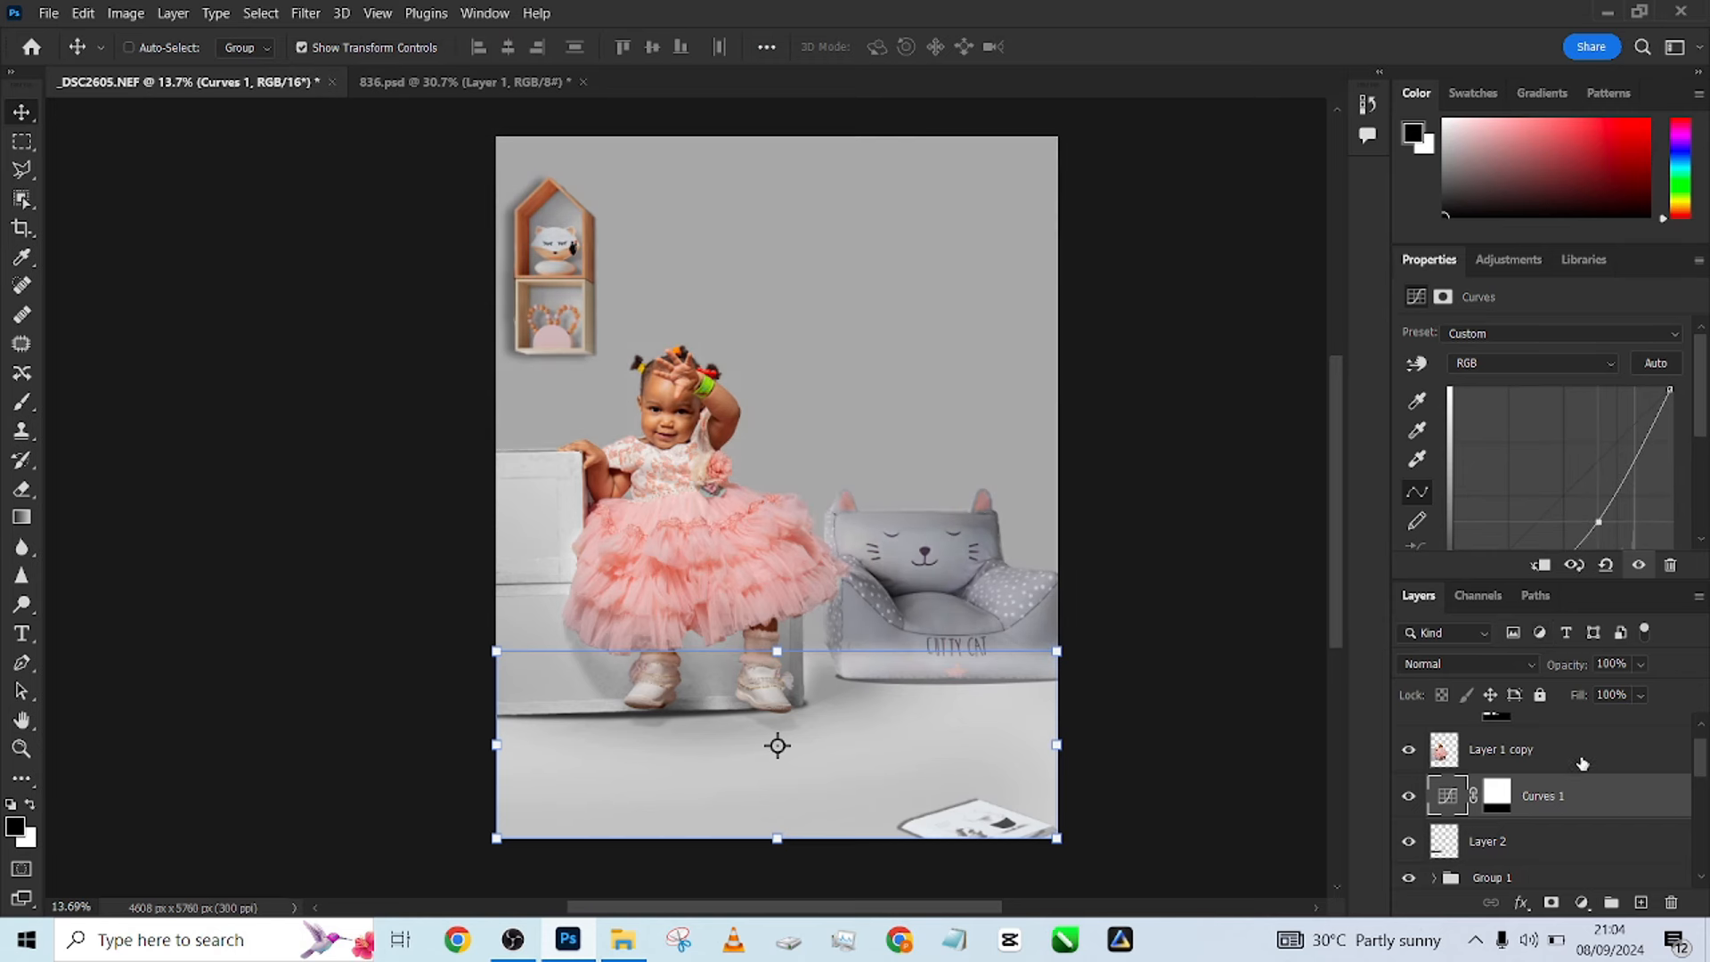
Try moving the Curves 1 adjustment down the layer stack until it sits between Color Fill 1 and Layer 1.
{"action": "left_click_drag", "start_coordinate": [1700, 758], "coordinate": [1702, 775]}
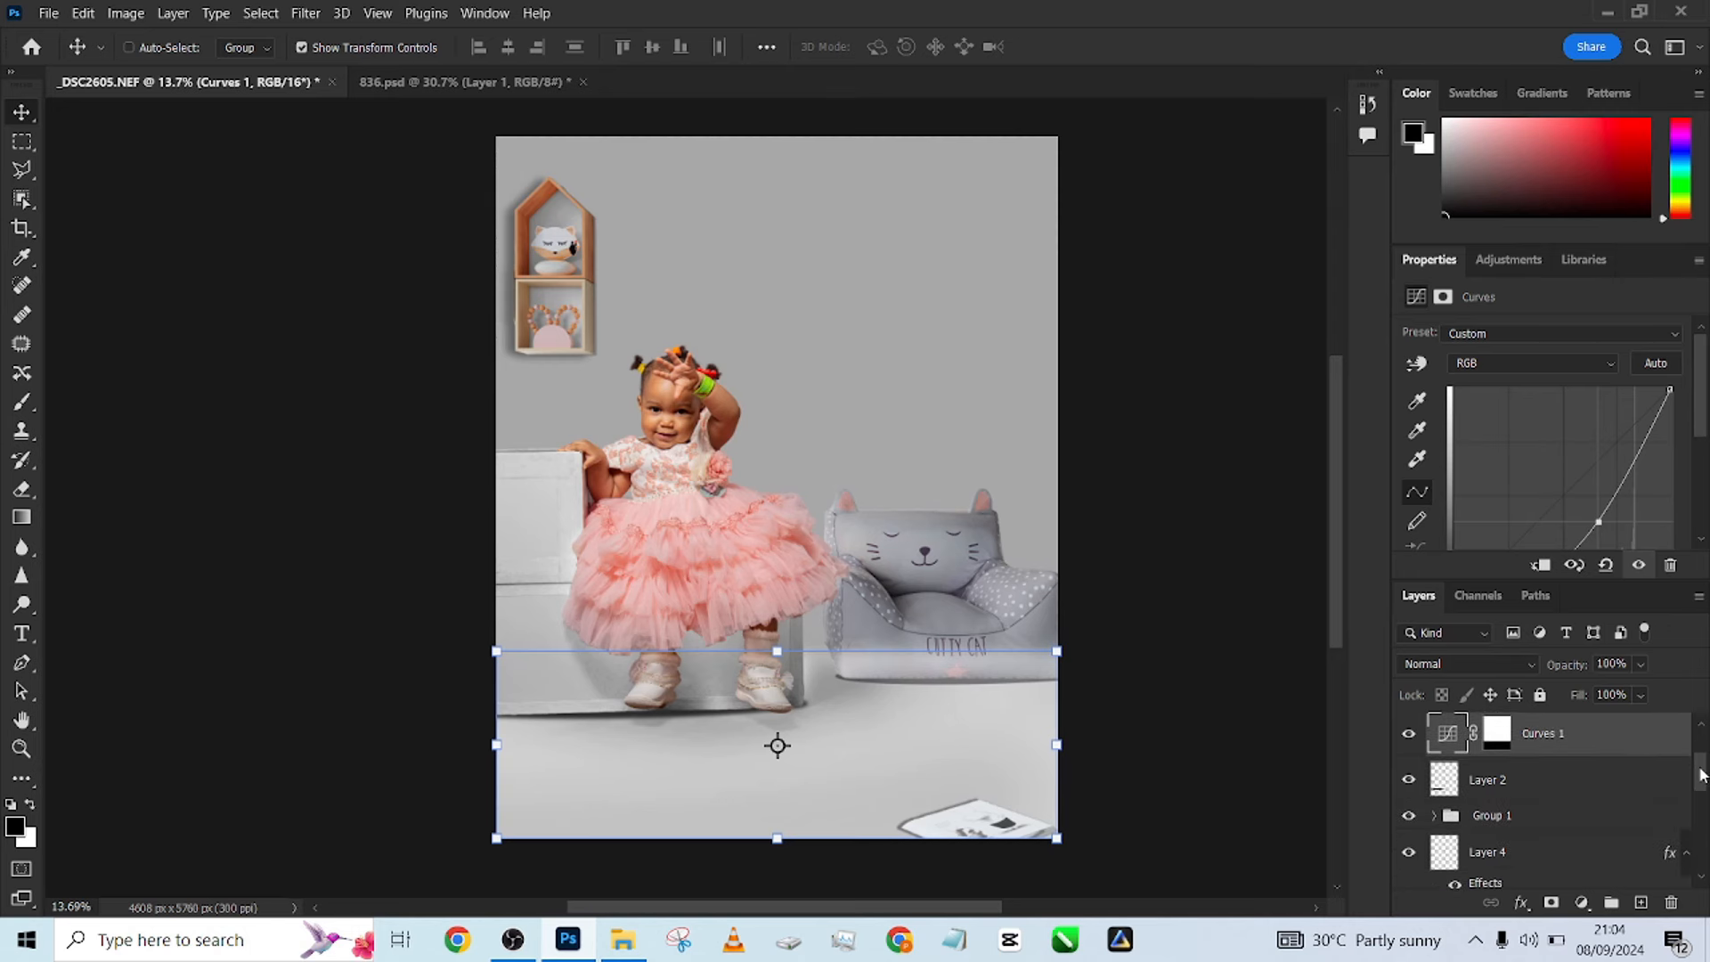
{"action": "left_click_drag", "start_coordinate": [1596, 739], "coordinate": [1600, 840]}
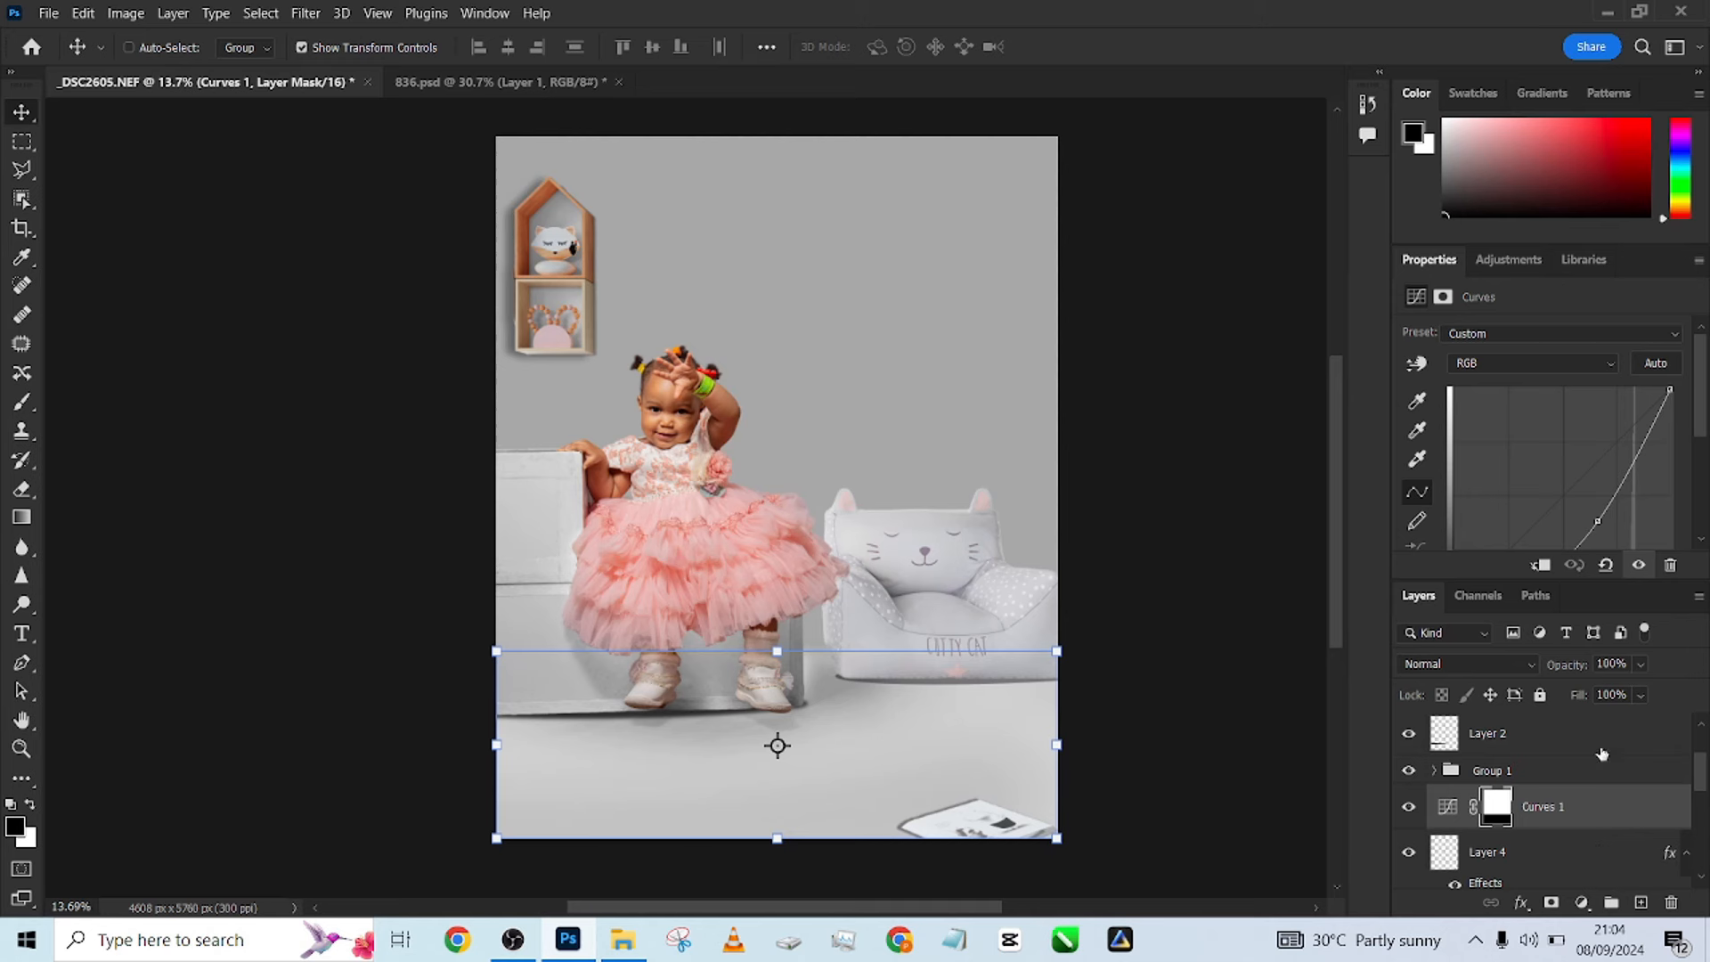
{"action": "scroll", "coordinate": [1602, 755], "scroll_direction": "down", "scroll_amount": 1}
{"action": "left_click_drag", "start_coordinate": [1604, 761], "coordinate": [1608, 819]}
{"action": "scroll", "coordinate": [1608, 770], "scroll_direction": "down", "scroll_amount": 3}
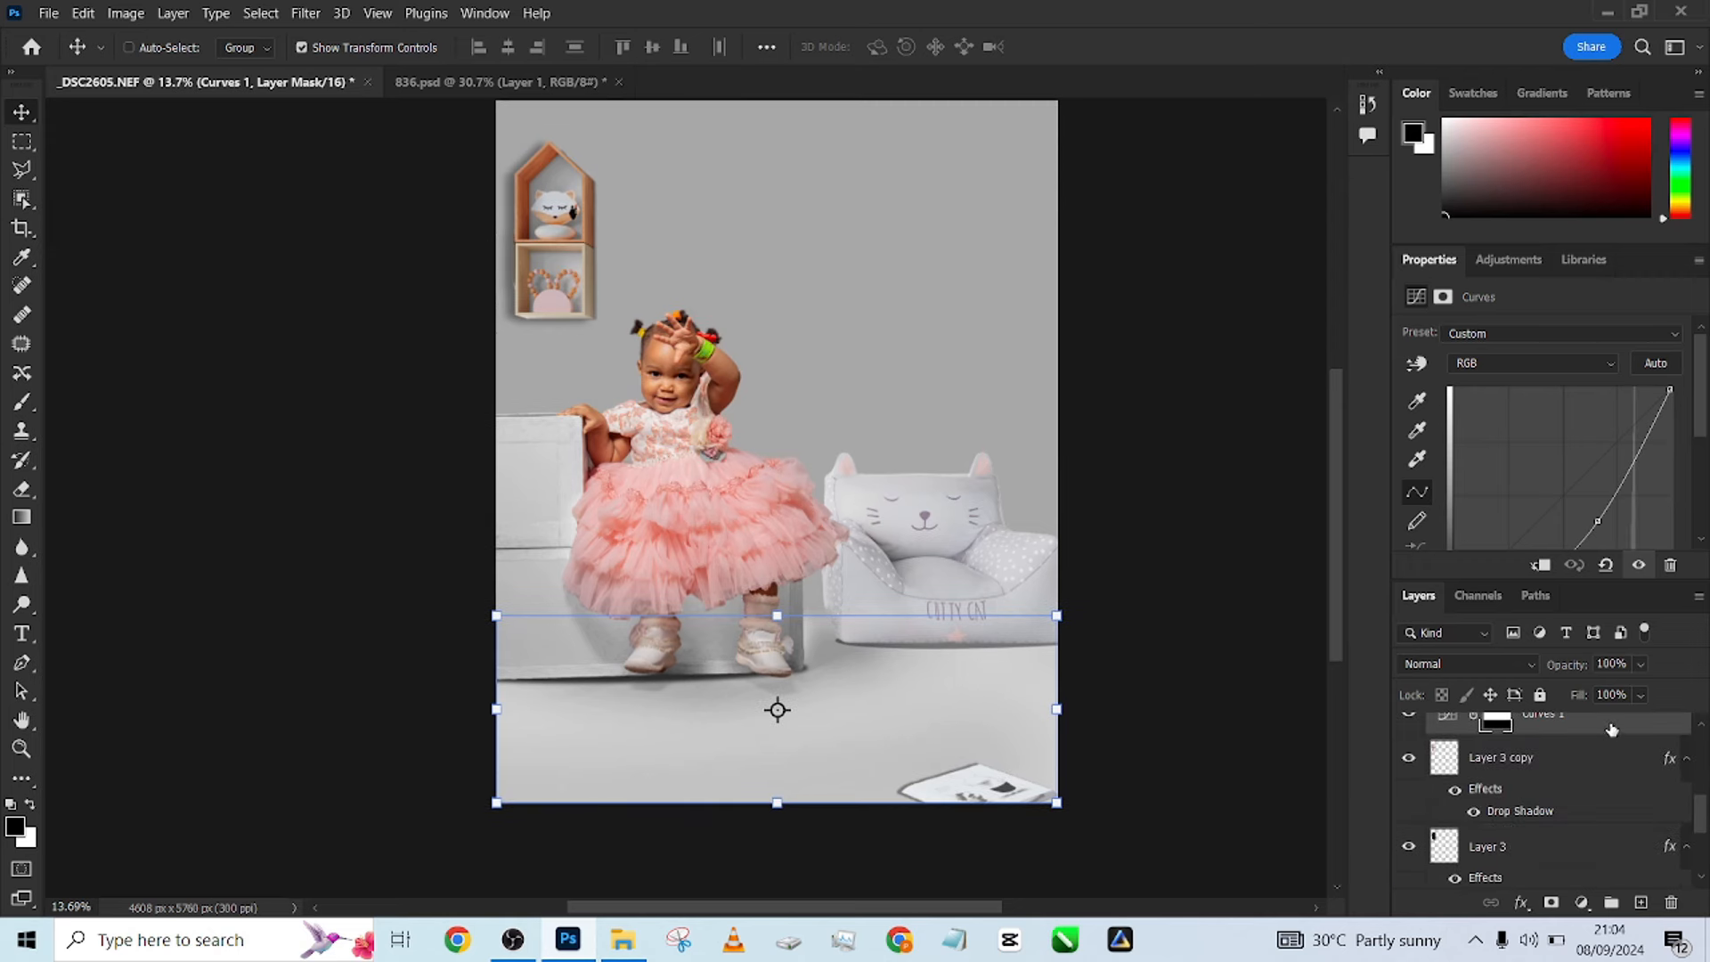
{"action": "left_click_drag", "start_coordinate": [1612, 731], "coordinate": [1592, 859]}
{"action": "scroll", "coordinate": [1591, 821], "scroll_direction": "down", "scroll_amount": 3}
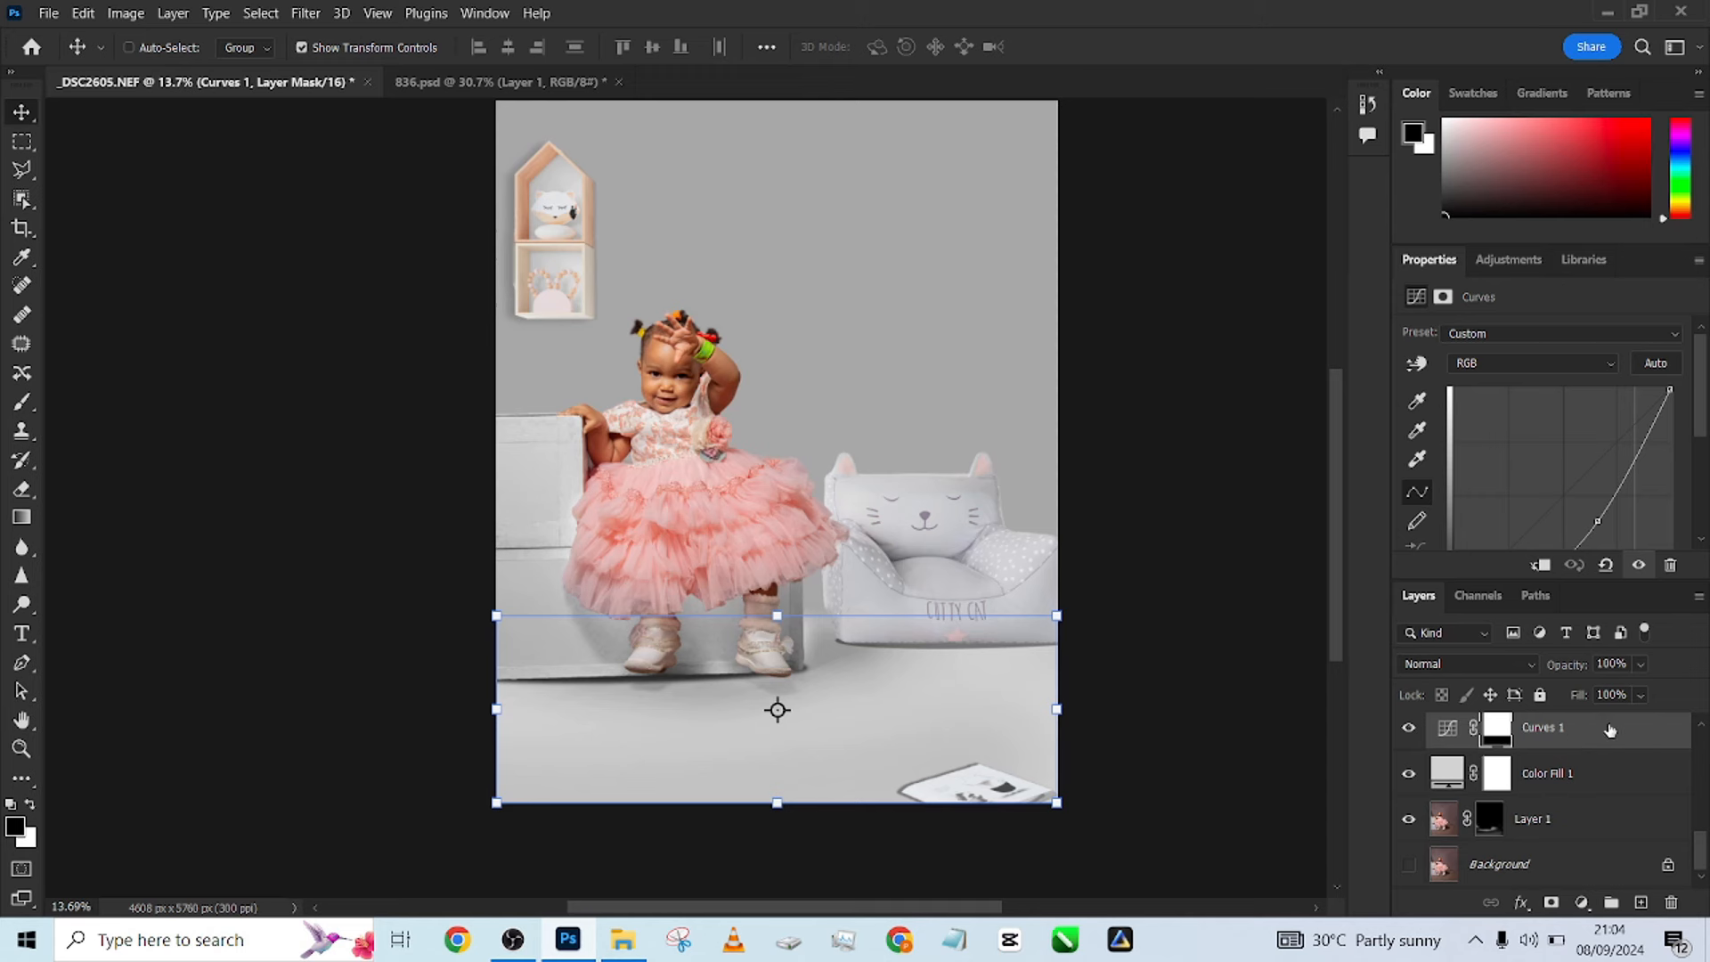
{"action": "left_click_drag", "start_coordinate": [1610, 730], "coordinate": [1606, 806]}
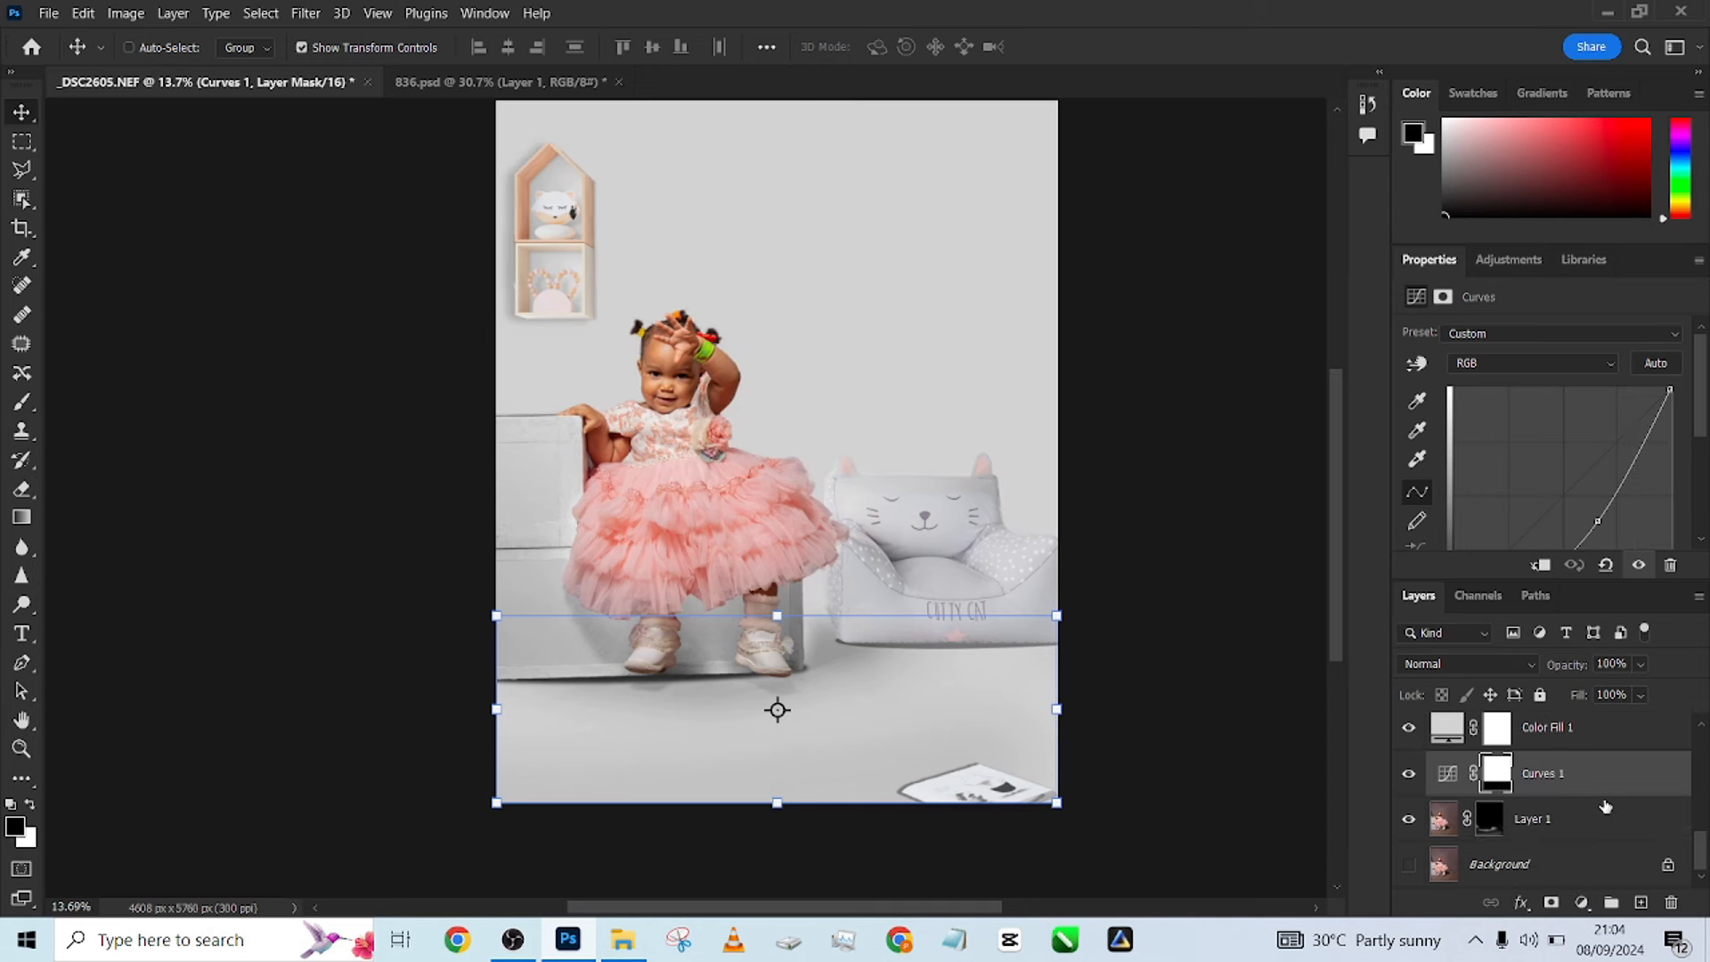
Compare the scene with Curves 1 and Color Fill 1 each hidden and shown.
{"action": "left_click", "coordinate": [1411, 776]}
{"action": "left_click", "coordinate": [1411, 776]}
{"action": "left_click", "coordinate": [1410, 776]}
{"action": "left_click", "coordinate": [1410, 775]}
{"action": "left_click", "coordinate": [1410, 729]}
{"action": "left_click", "coordinate": [1410, 730]}
Try Curves 1 between Layer 3 copy and Layer 3, switching its visibility to check the effect.
{"action": "mouse_move", "coordinate": [1606, 791]}
{"action": "left_mouse_down"}
{"action": "mouse_move", "coordinate": [1590, 730]}
{"action": "mouse_move", "coordinate": [1603, 786]}
{"action": "left_mouse_up"}
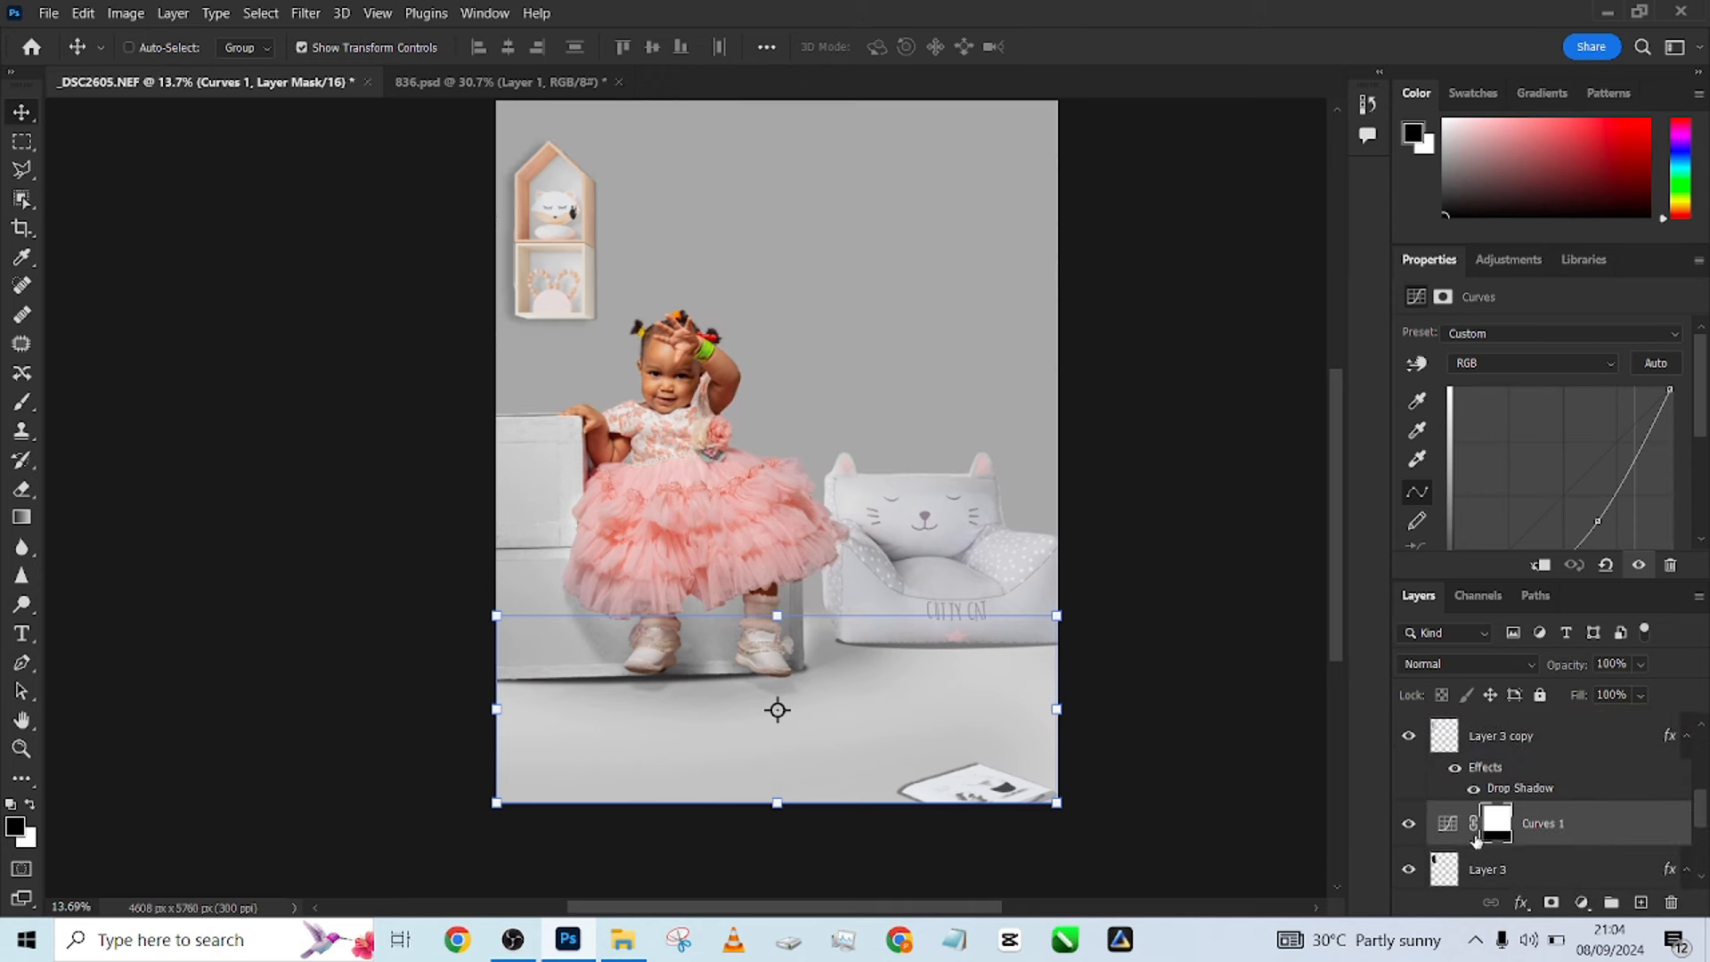
{"action": "left_click", "coordinate": [1422, 830]}
{"action": "left_click", "coordinate": [1423, 829]}
{"action": "left_click", "coordinate": [1423, 829]}
{"action": "left_click", "coordinate": [1422, 829]}
Place the Curves 1 adjustment directly above the armchair's Group 1 and beneath Layer 2, with the group expanded.
{"action": "scroll", "coordinate": [1630, 802], "scroll_direction": "up", "scroll_amount": 3}
{"action": "left_click", "coordinate": [1622, 729]}
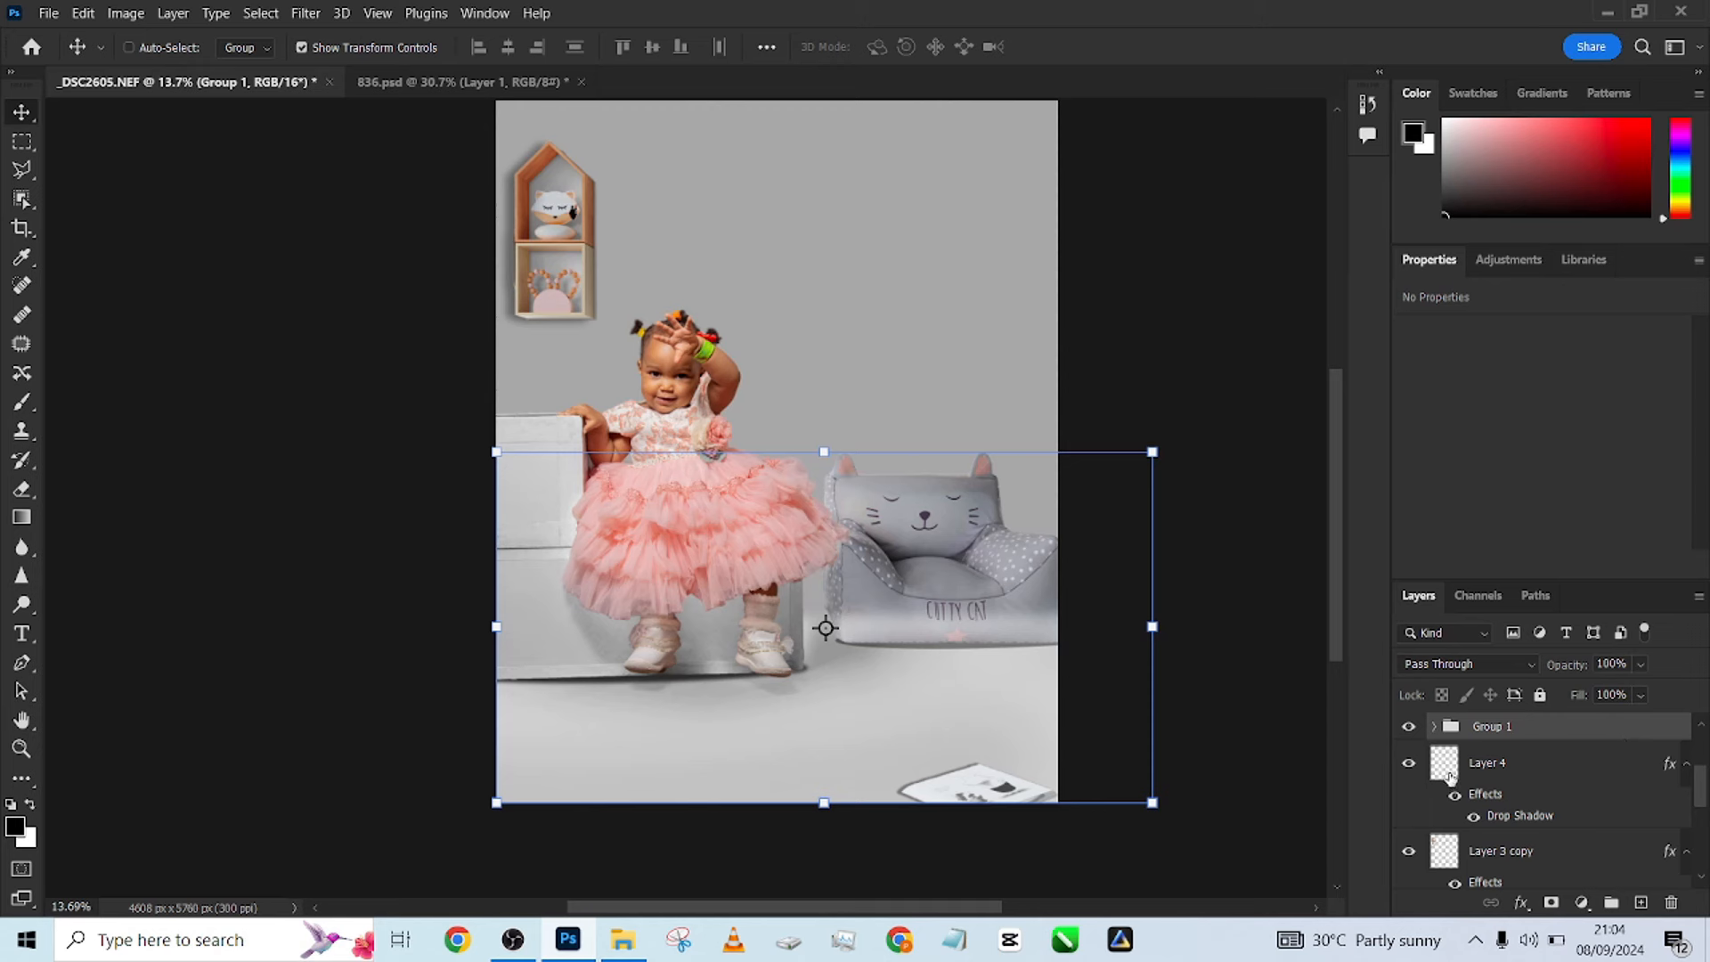
{"action": "left_click", "coordinate": [1409, 727]}
{"action": "left_click", "coordinate": [1409, 727]}
{"action": "left_click", "coordinate": [1435, 730]}
{"action": "left_click_drag", "start_coordinate": [1613, 770], "coordinate": [1593, 840]}
Compare the scene with and without the Curves 1 adjustment, leaving it enabled.
{"action": "left_click", "coordinate": [1407, 835]}
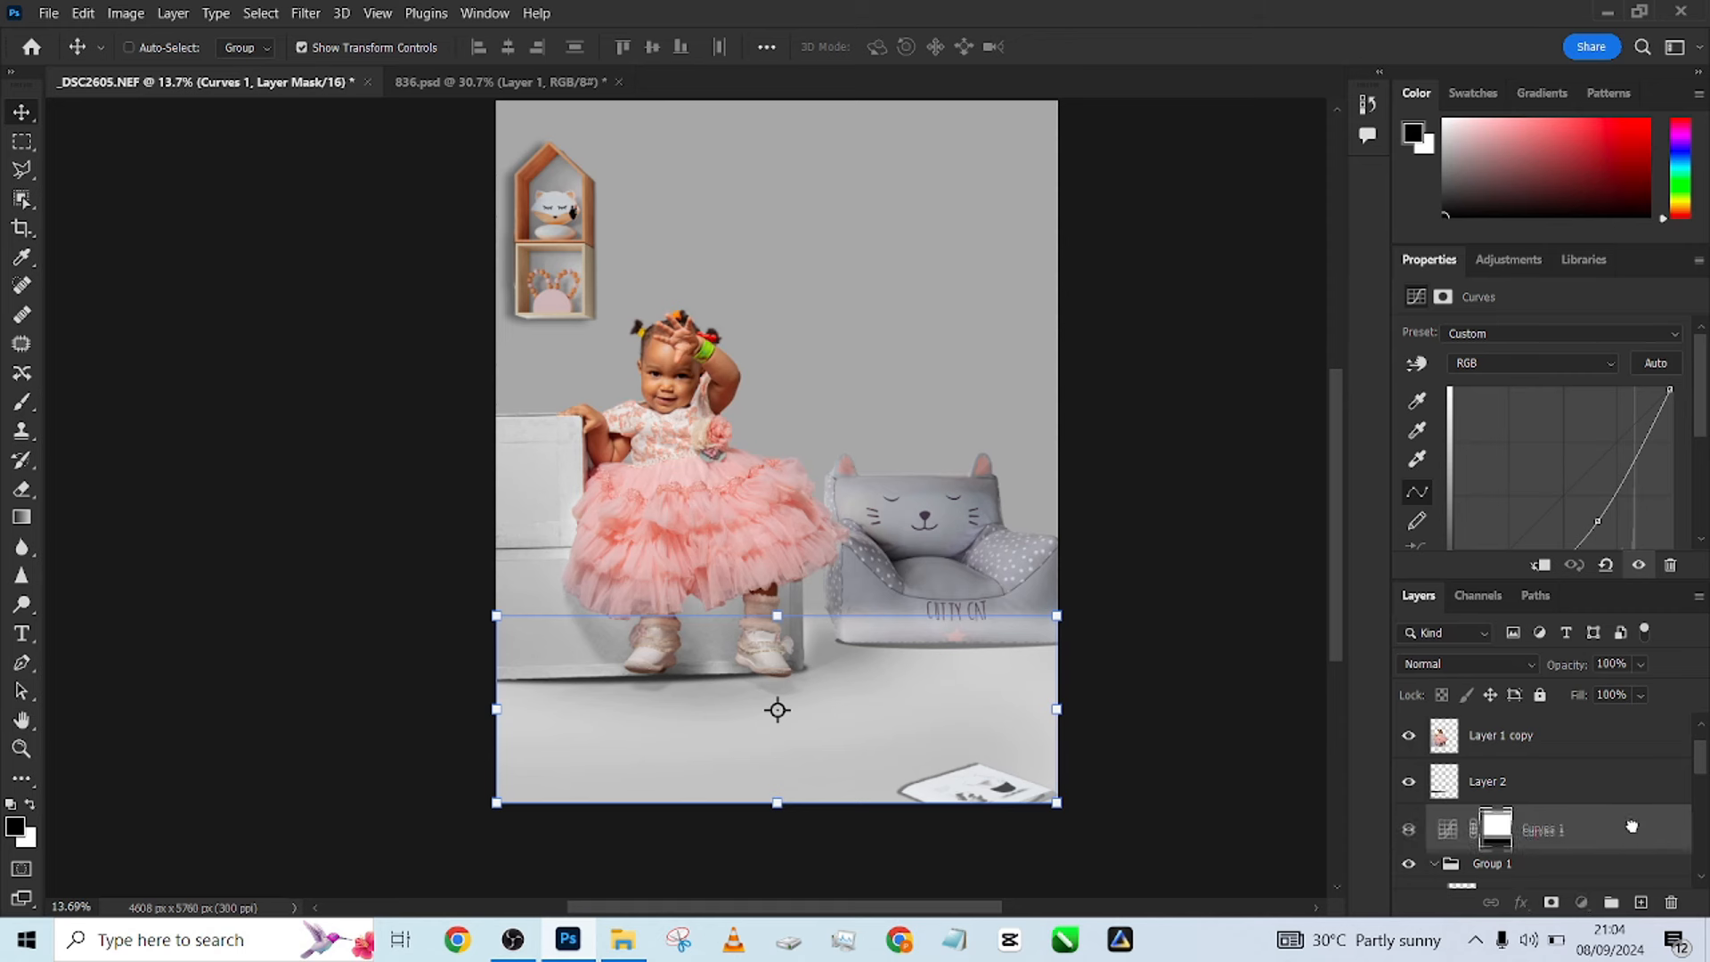
{"action": "left_click", "coordinate": [1409, 830]}
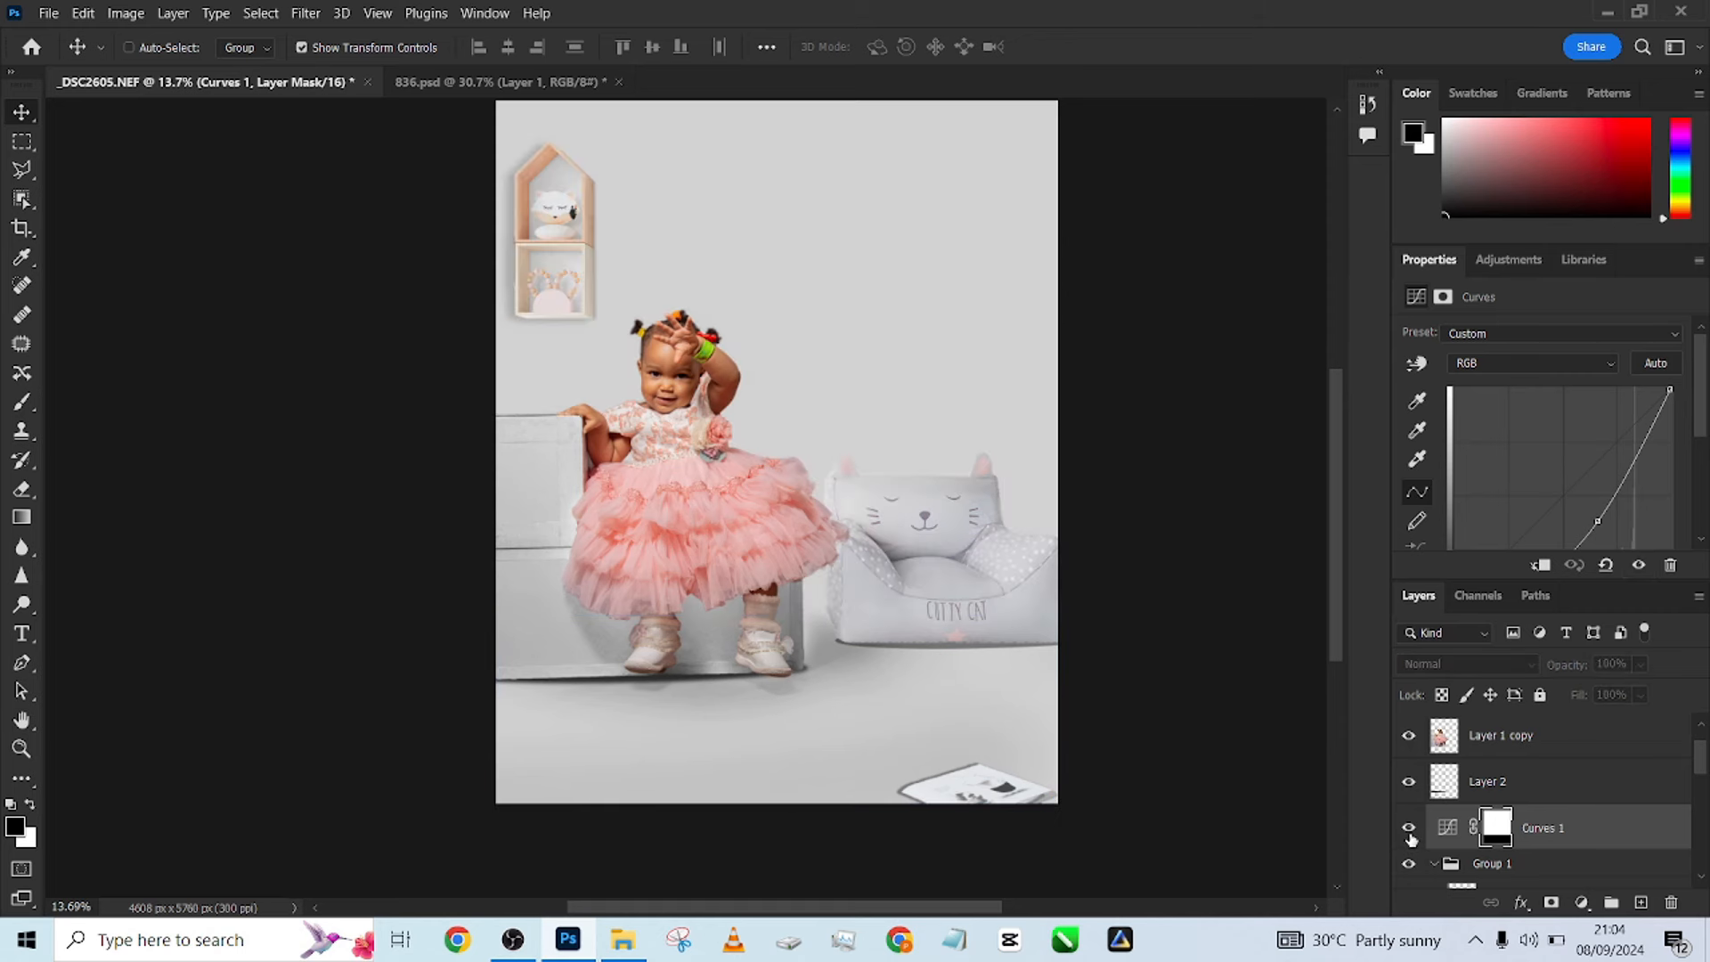
{"action": "left_click", "coordinate": [1409, 830]}
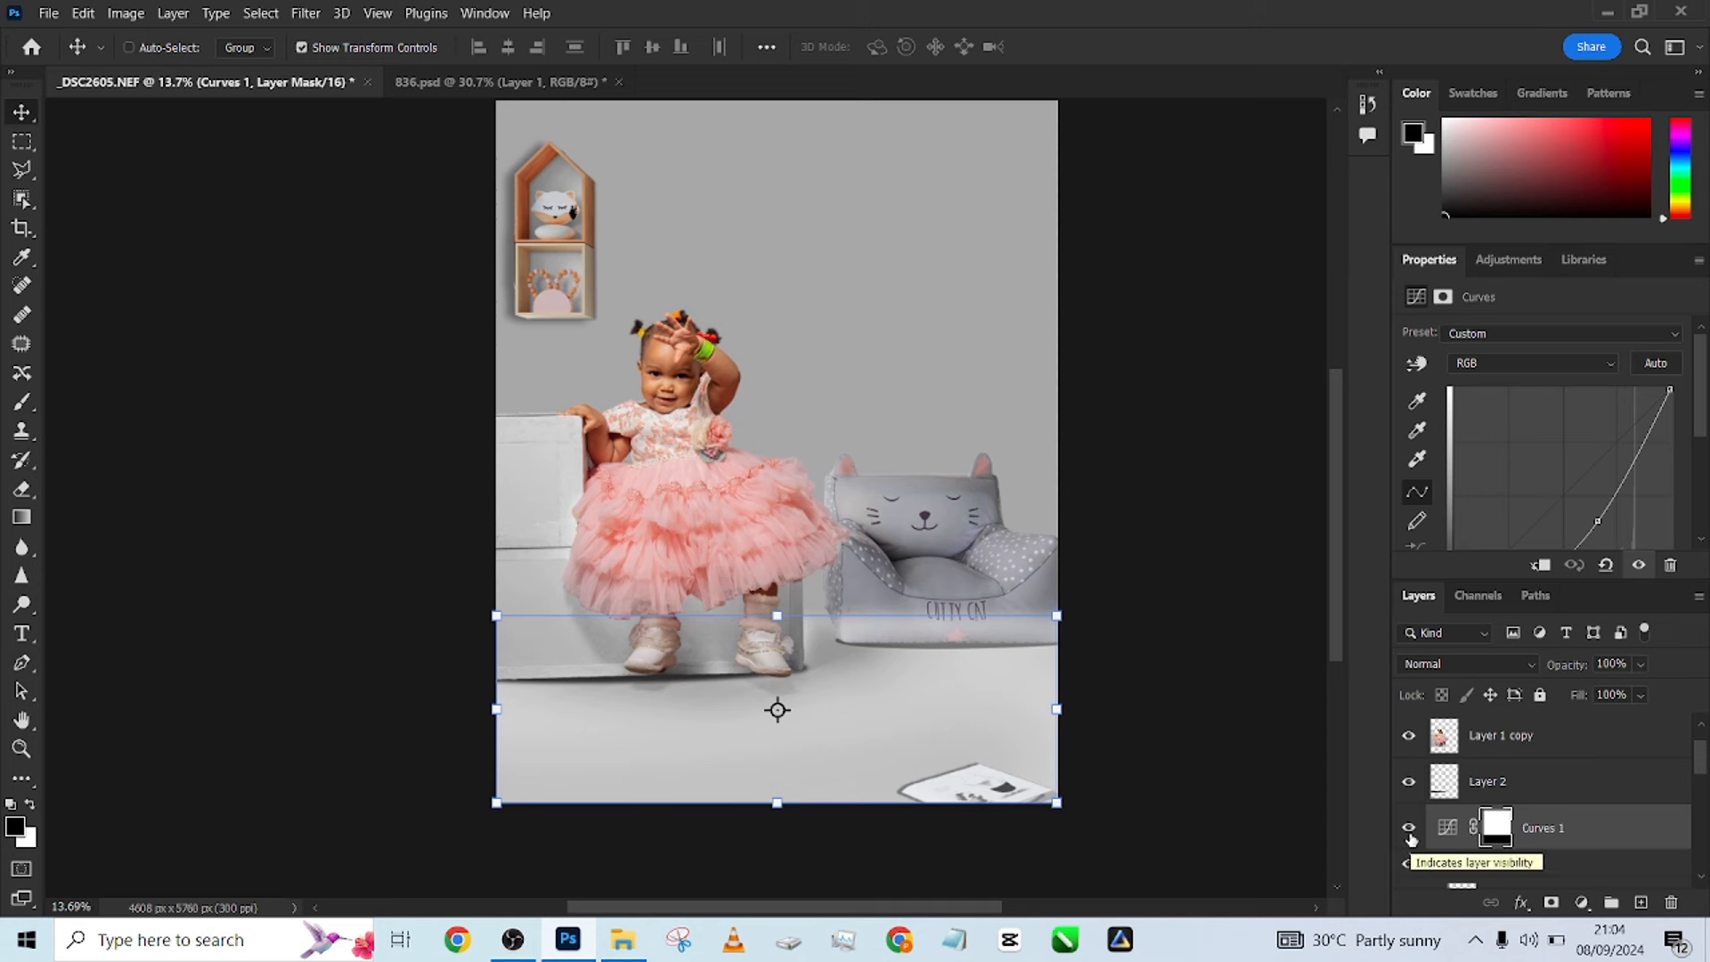
Place the armchair's Group 1 above the Curves 1 adjustment, collapse it, and compare the scene with Curves 1 hidden and shown.
{"action": "left_click_drag", "start_coordinate": [1564, 869], "coordinate": [1560, 812]}
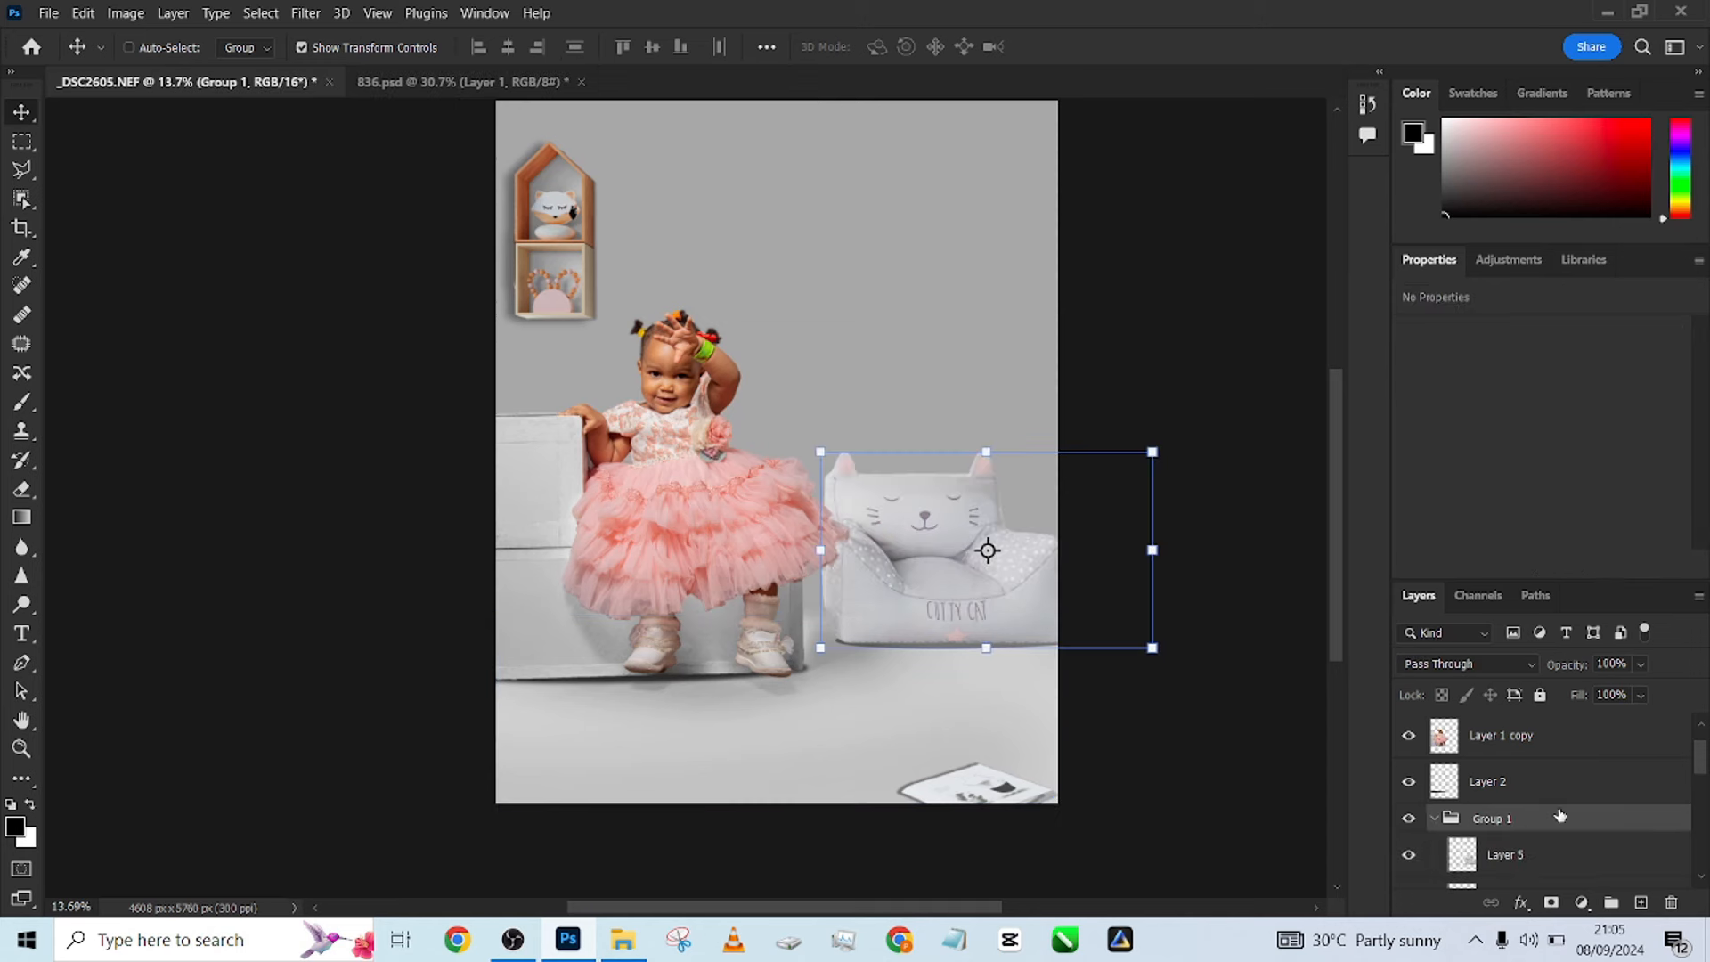
{"action": "left_click", "coordinate": [1436, 818]}
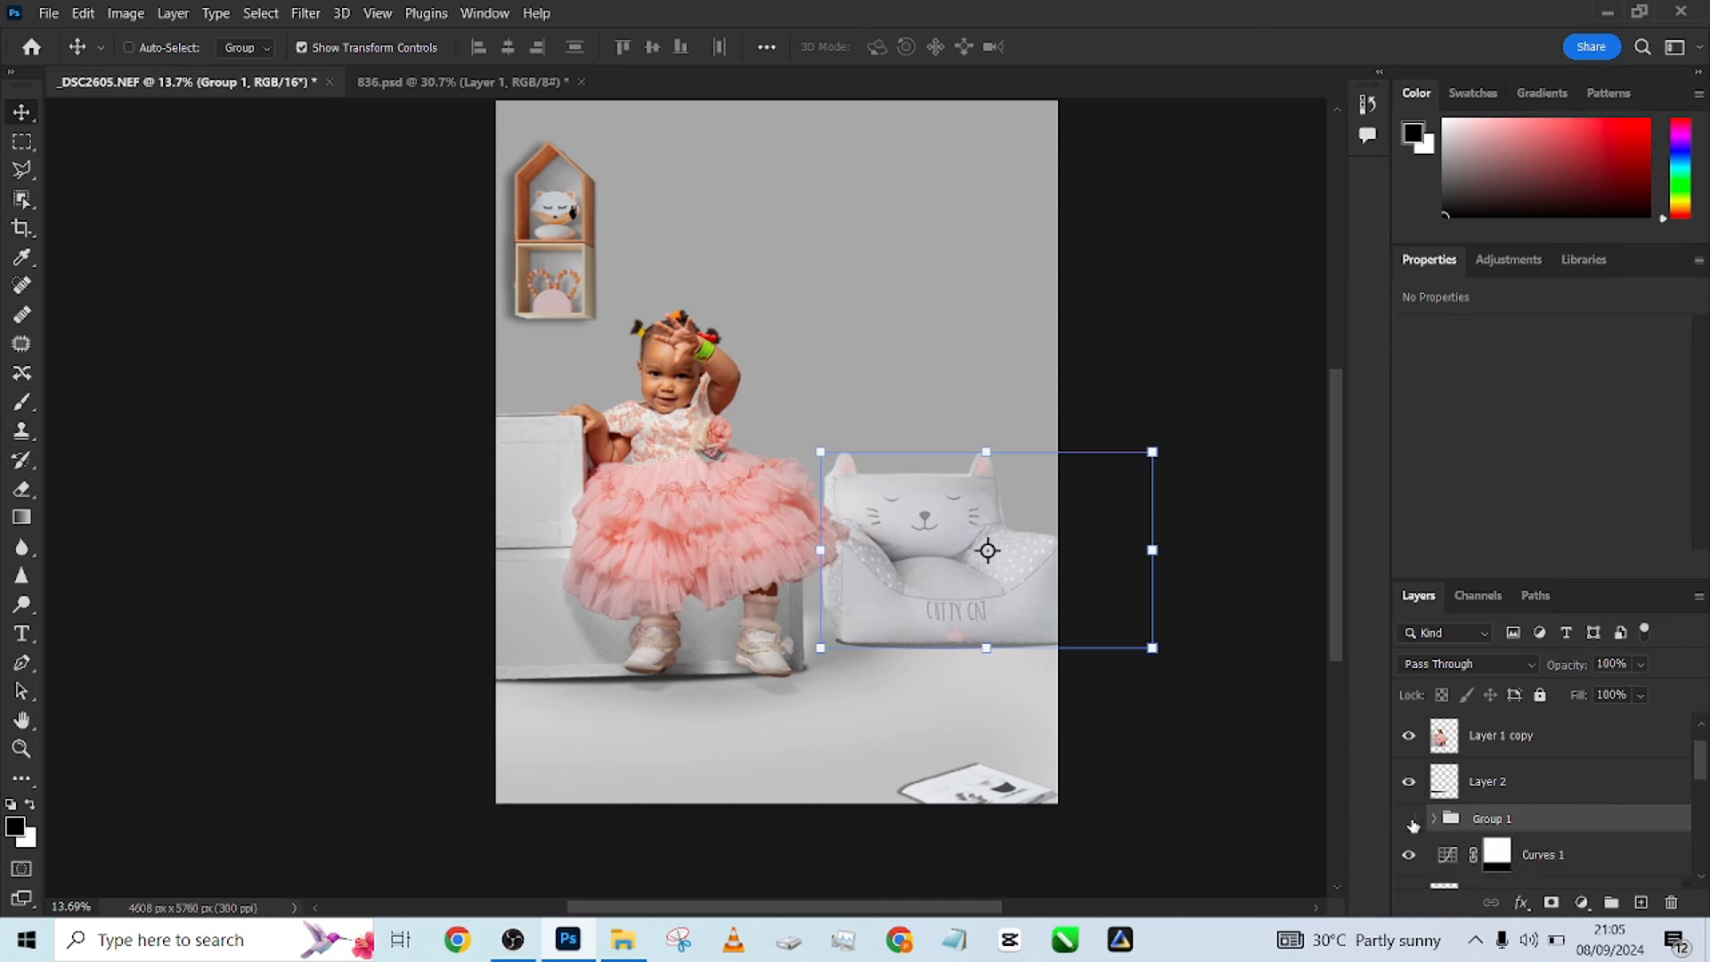
{"action": "left_click", "coordinate": [1408, 819]}
{"action": "left_click", "coordinate": [1408, 818]}
{"action": "left_click", "coordinate": [1410, 857]}
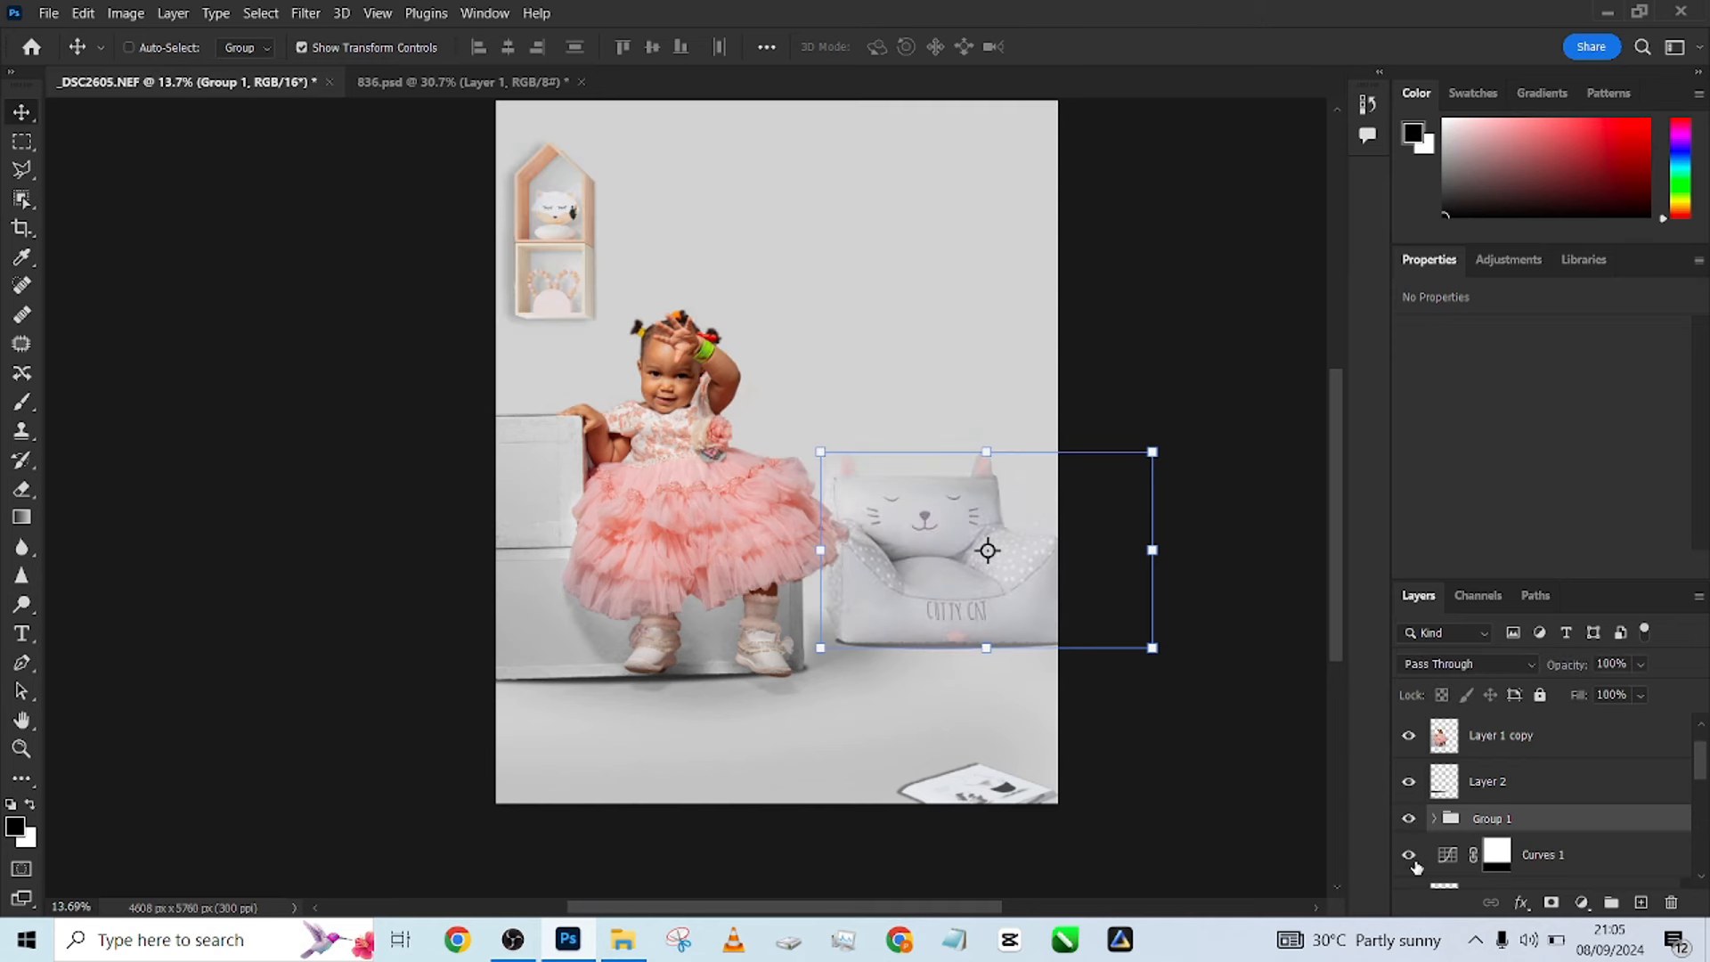
{"action": "left_click", "coordinate": [1417, 866]}
Lower the Curves 1 adjustment's opacity to 65% and compare the scene with it hidden and shown, leaving it enabled.
{"action": "left_click", "coordinate": [1603, 861]}
{"action": "left_click", "coordinate": [1640, 666]}
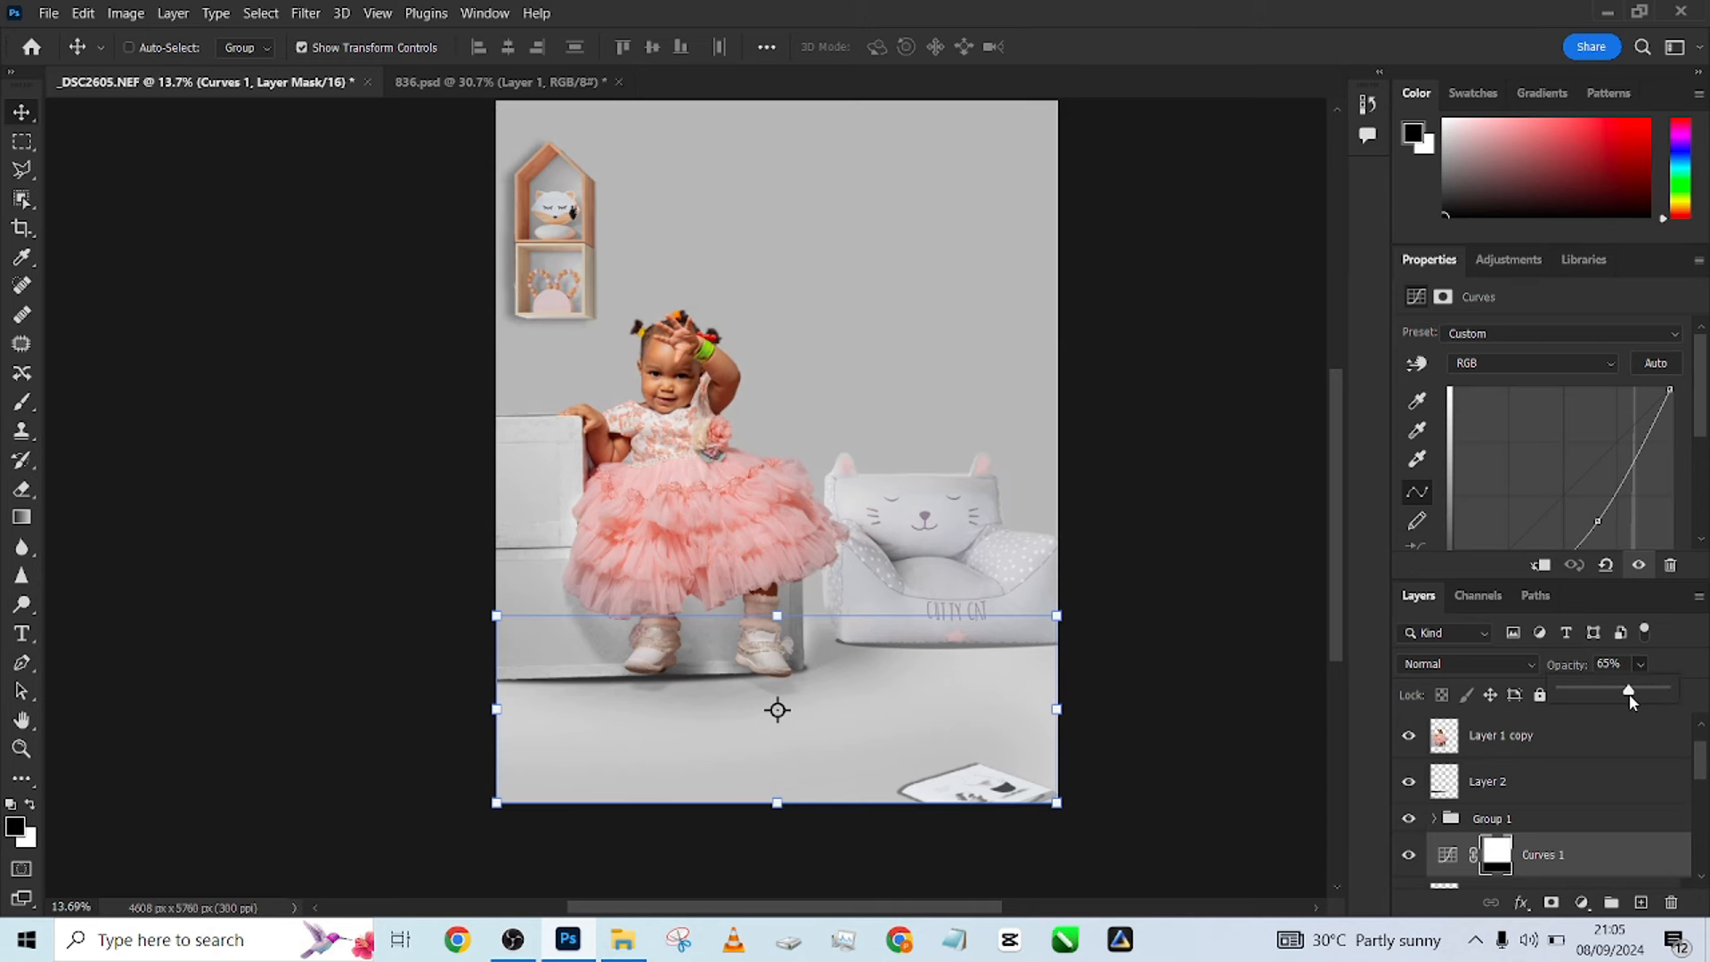
{"action": "left_click", "coordinate": [1409, 857]}
{"action": "left_click", "coordinate": [1409, 857]}
{"action": "left_click", "coordinate": [1409, 858]}
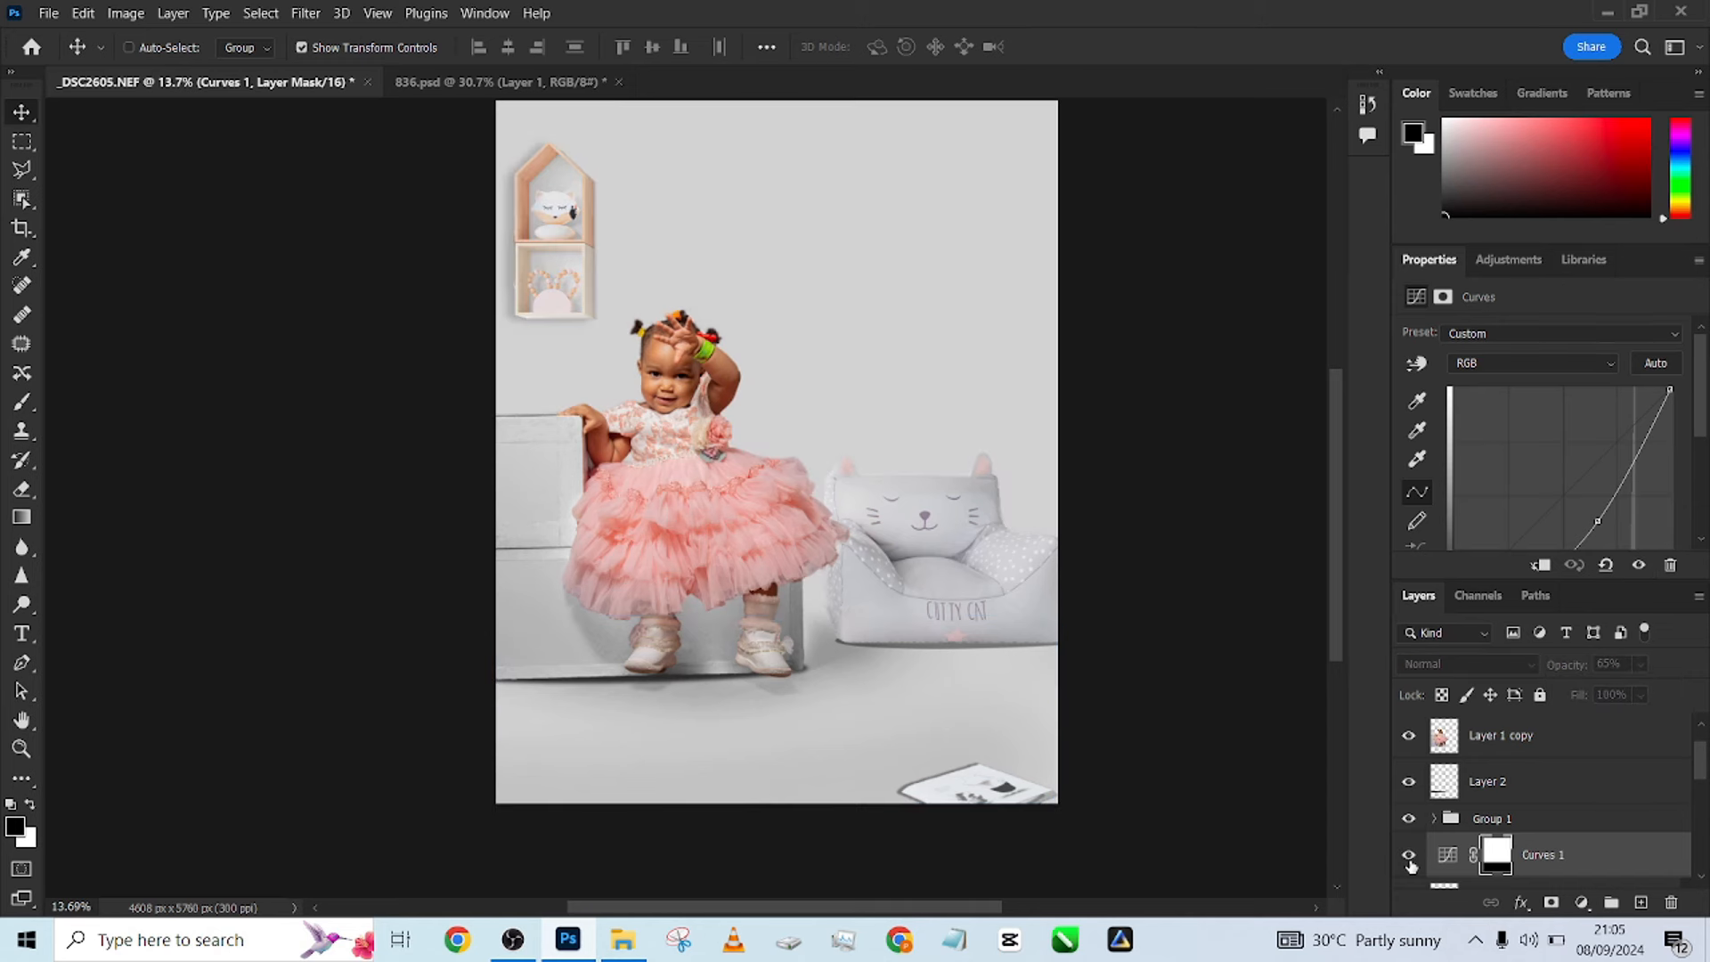
{"action": "left_click", "coordinate": [1409, 858]}
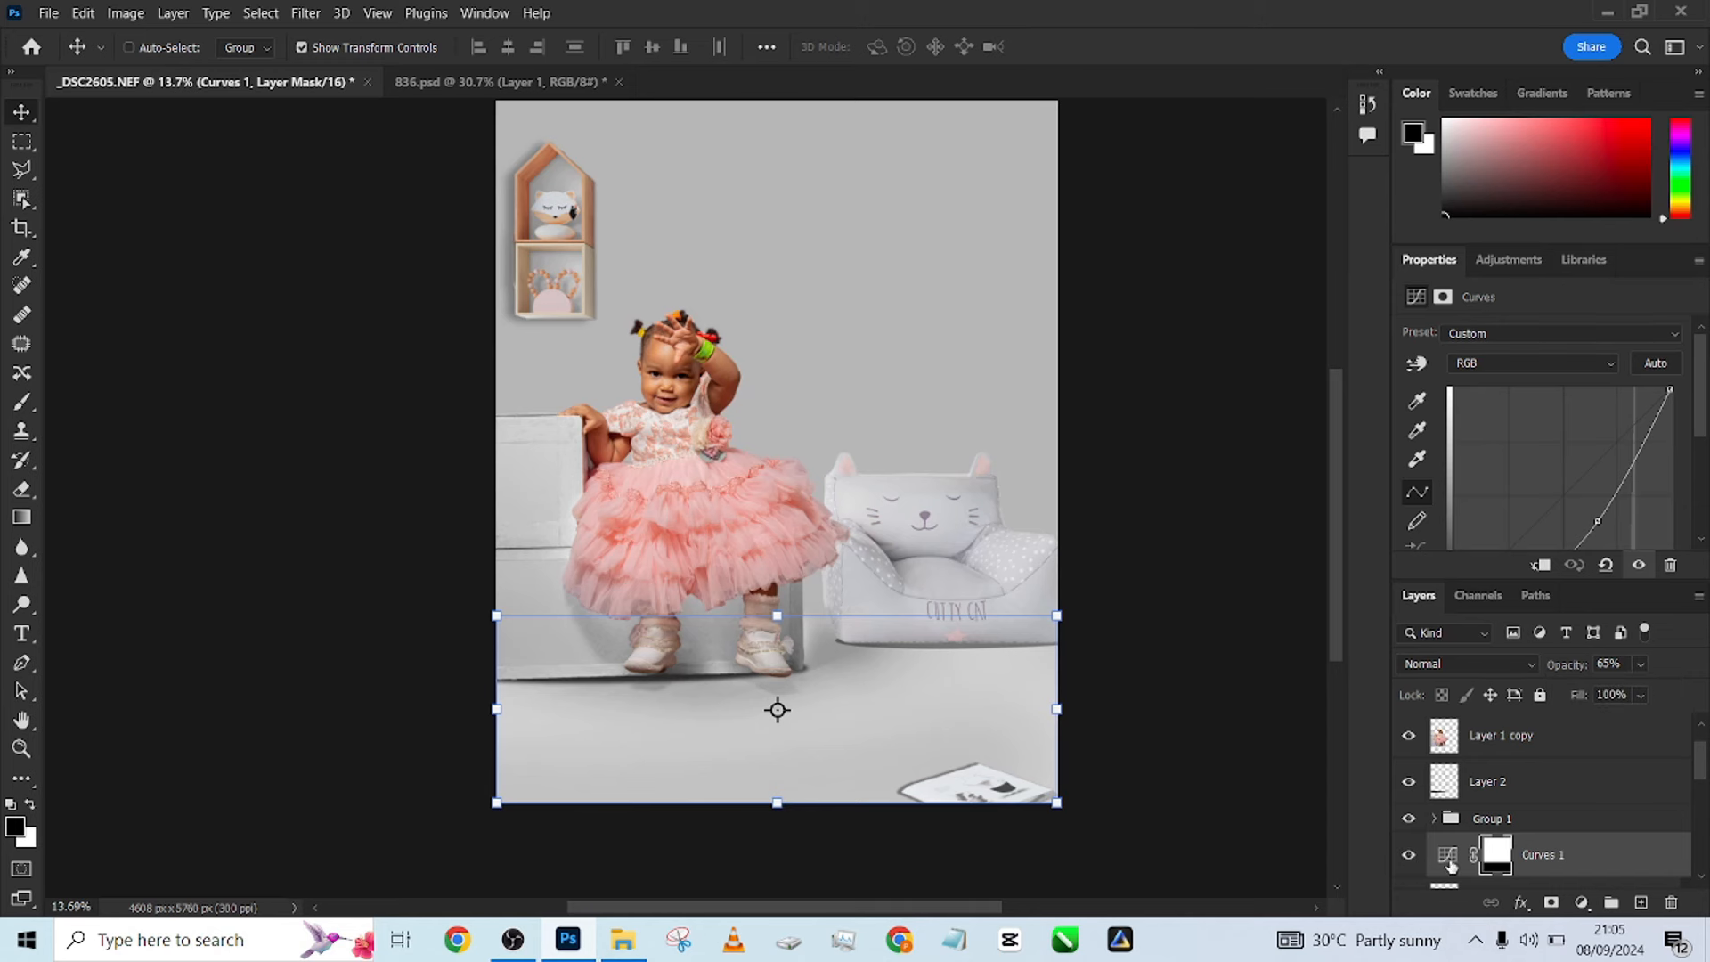
Enlarge the armchair's Group 1 to about 109% and convert the group to a smart object.
{"action": "left_click", "coordinate": [1528, 821]}
{"action": "left_click_drag", "start_coordinate": [993, 450], "coordinate": [989, 433]}
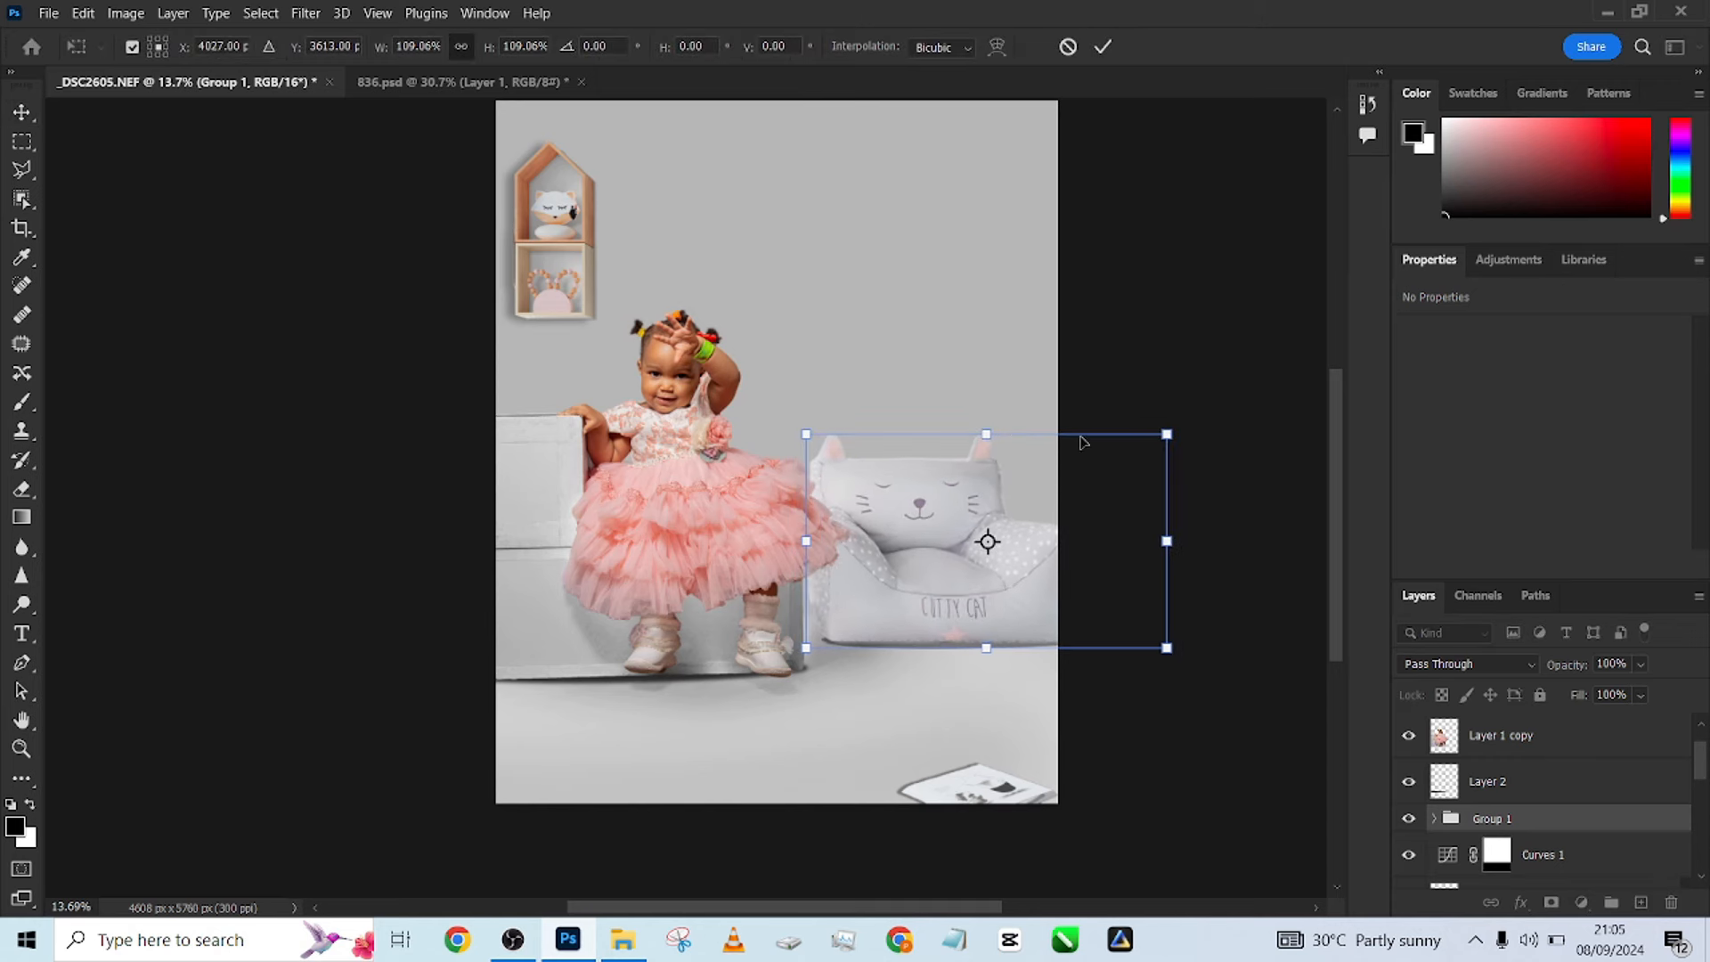
{"action": "left_click", "coordinate": [1104, 47]}
{"action": "right_click", "coordinate": [1585, 822]}
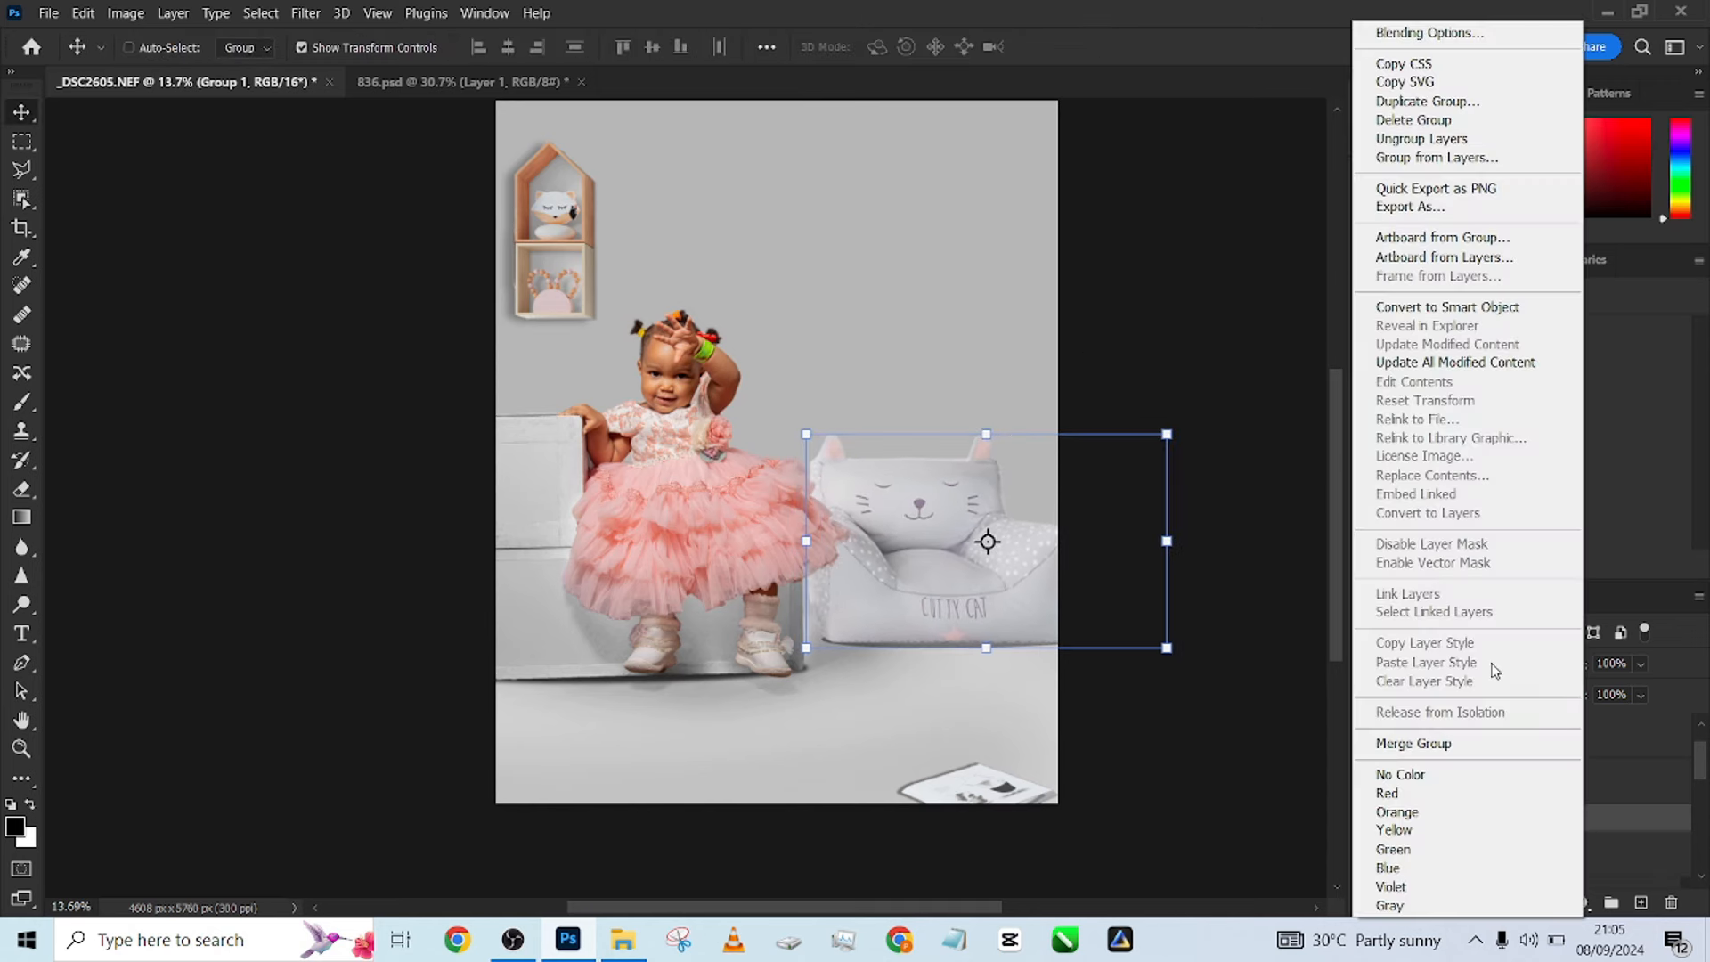
{"action": "left_click", "coordinate": [1425, 307]}
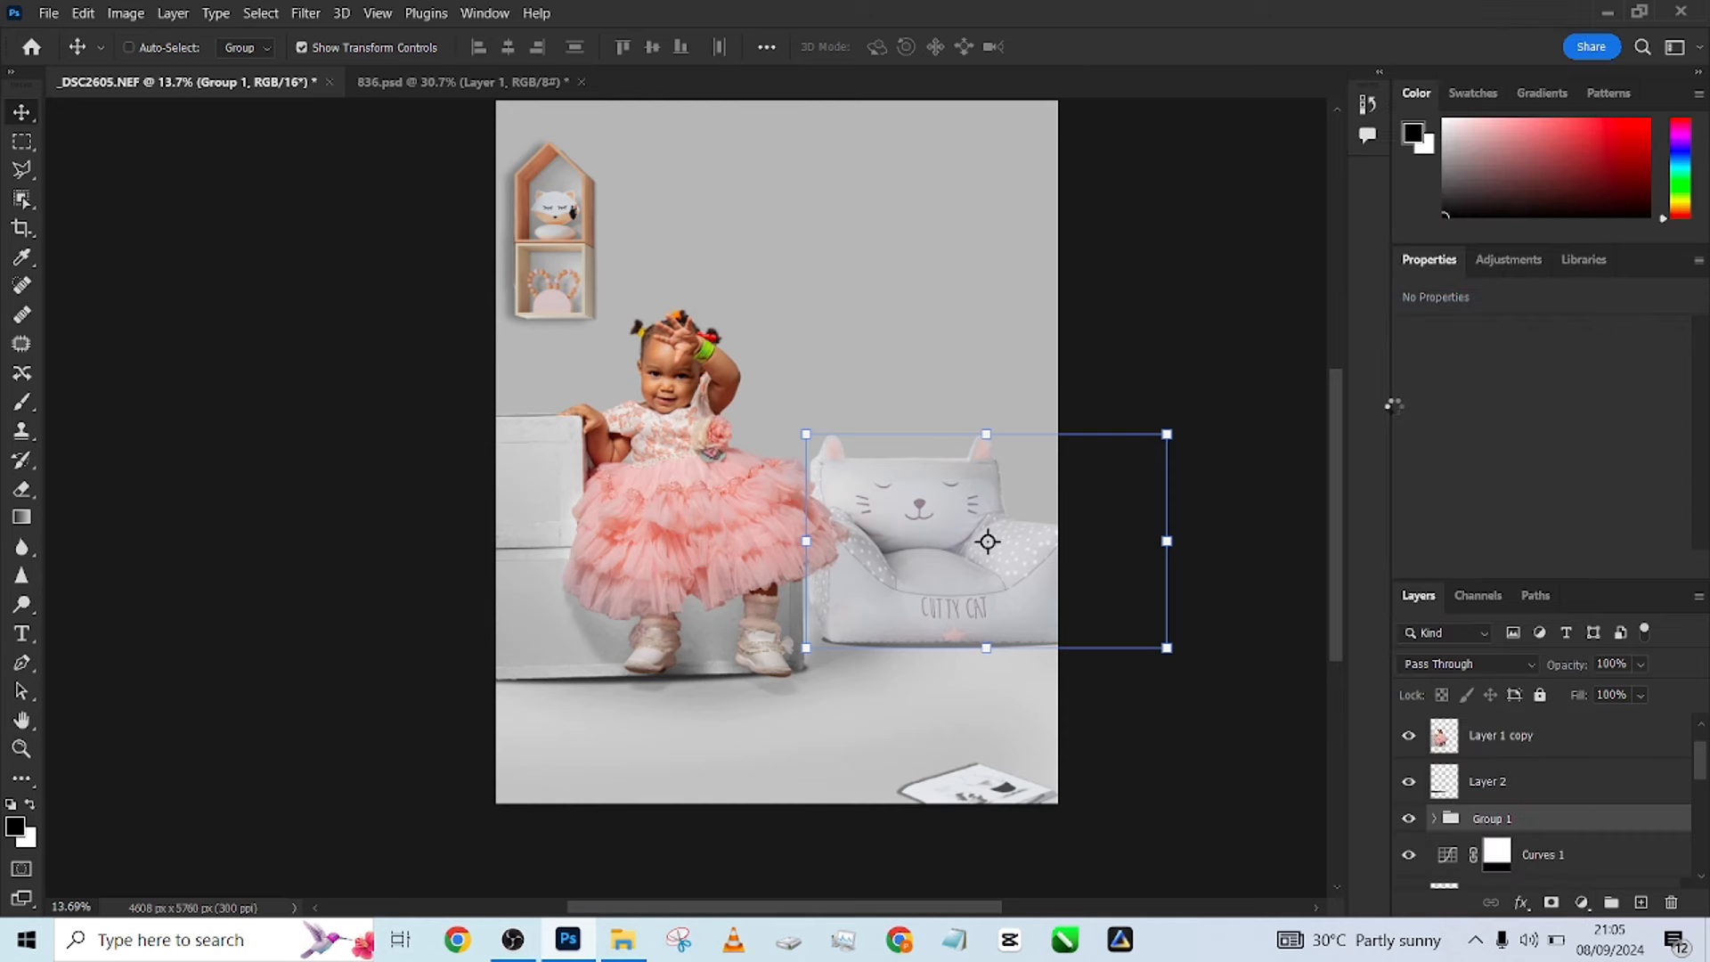
Darken the armchair smart object with Curves, pulling the RGB midtone point down to about input 142, output 111.
{"action": "key", "text": "ctrl+m"}
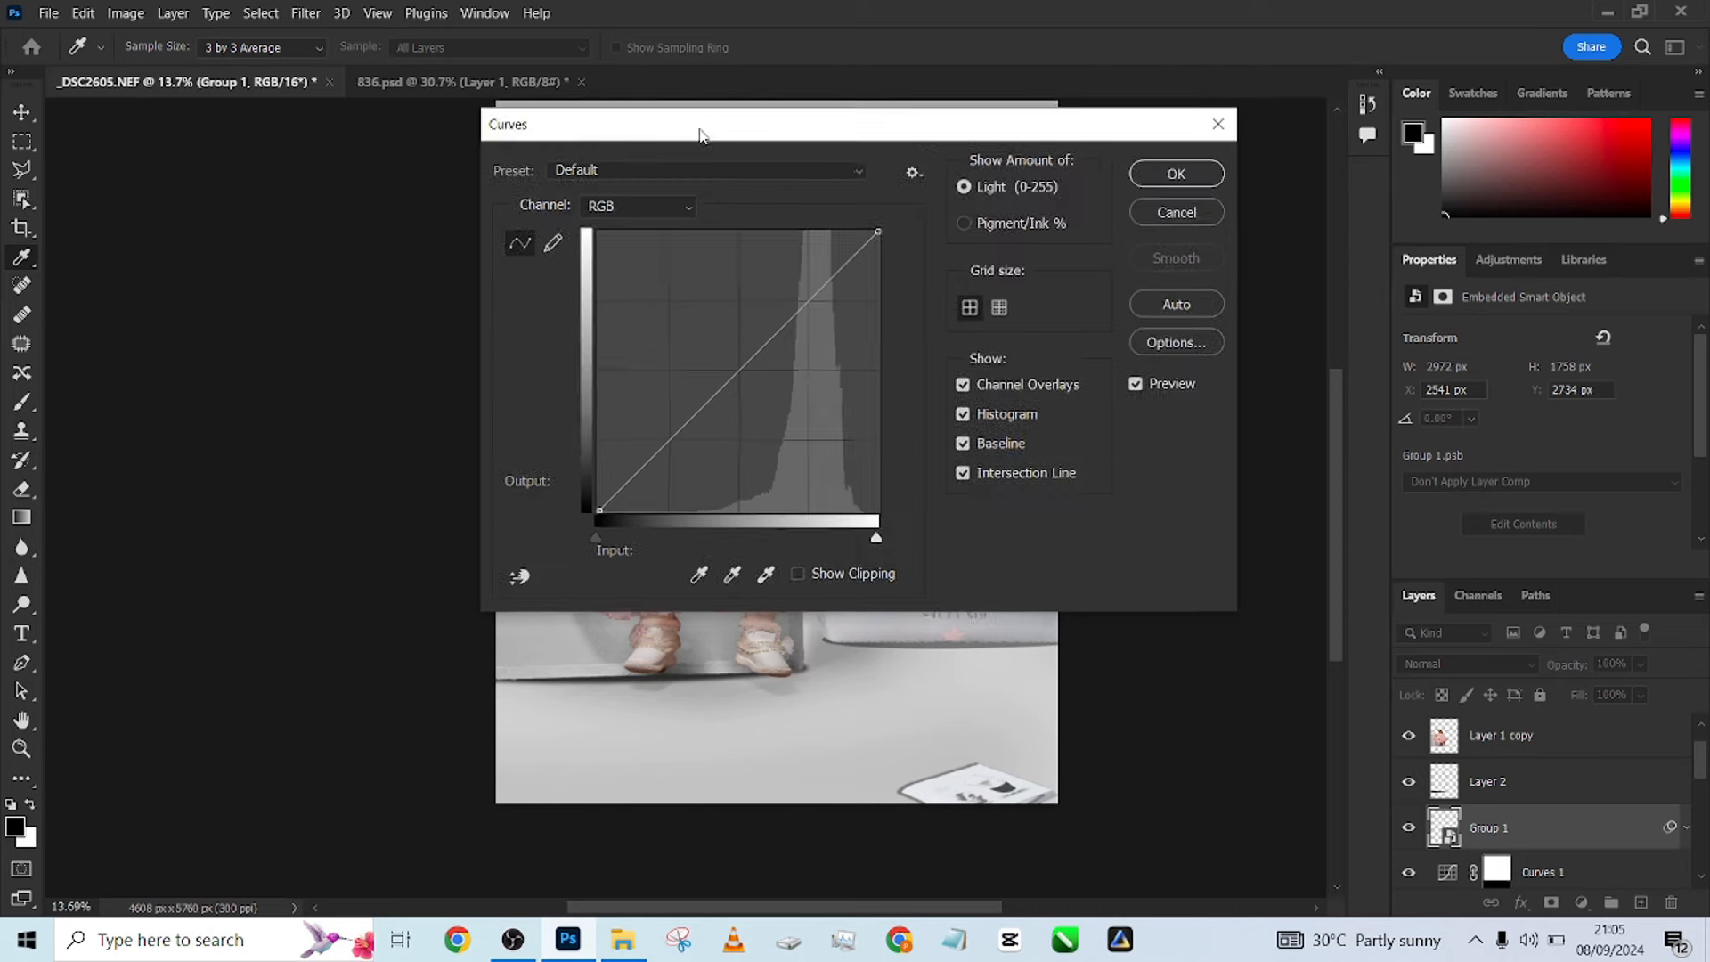
{"action": "left_click_drag", "start_coordinate": [699, 134], "coordinate": [1287, 151]}
{"action": "left_click", "coordinate": [1345, 387]}
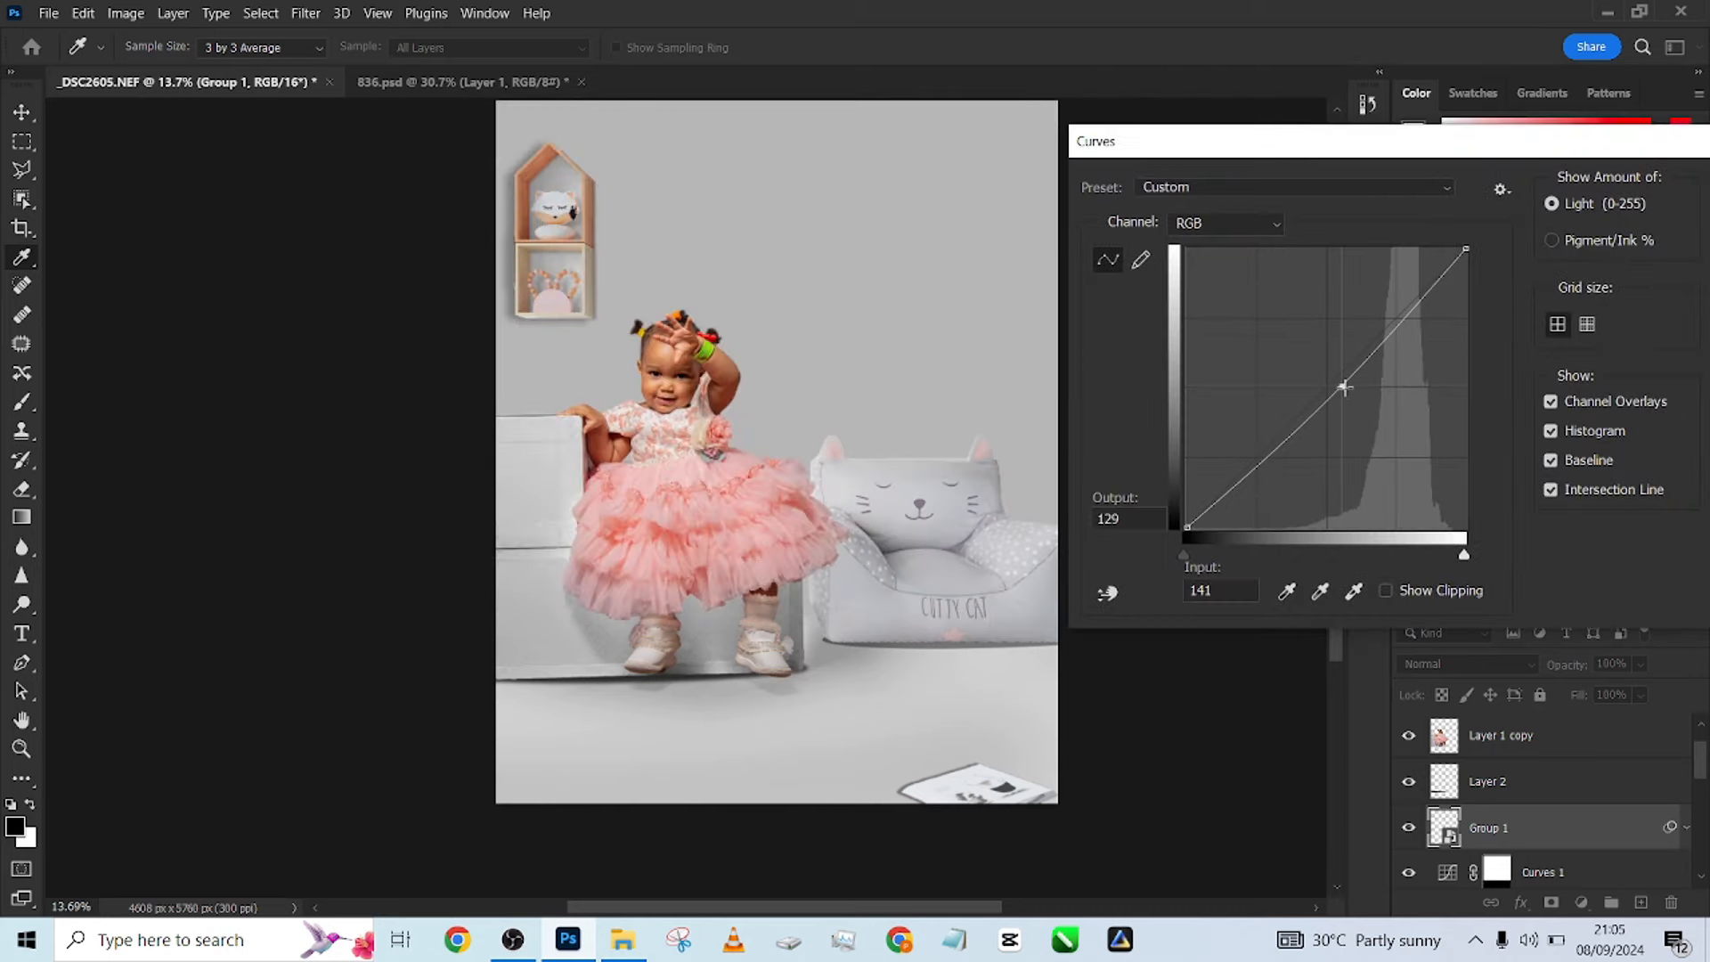
{"action": "left_click_drag", "start_coordinate": [1344, 387], "coordinate": [1343, 406]}
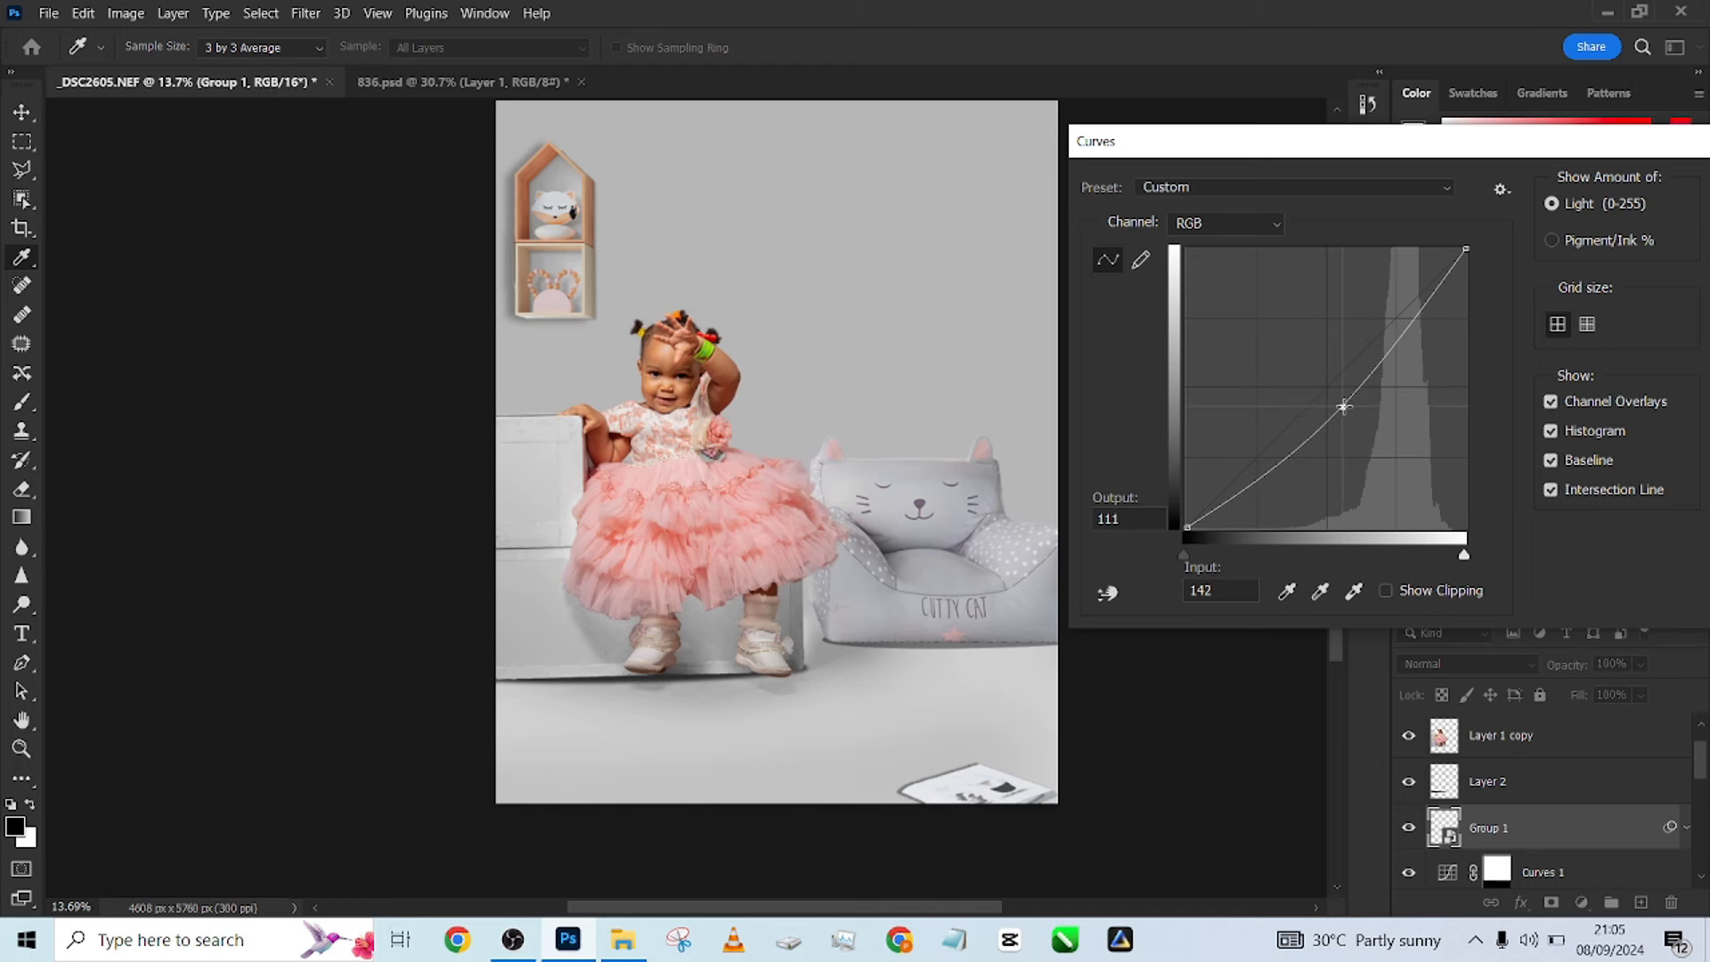
{"action": "left_click_drag", "start_coordinate": [1434, 150], "coordinate": [1272, 148]}
{"action": "left_click", "coordinate": [1587, 187]}
{"action": "key", "text": "v"}
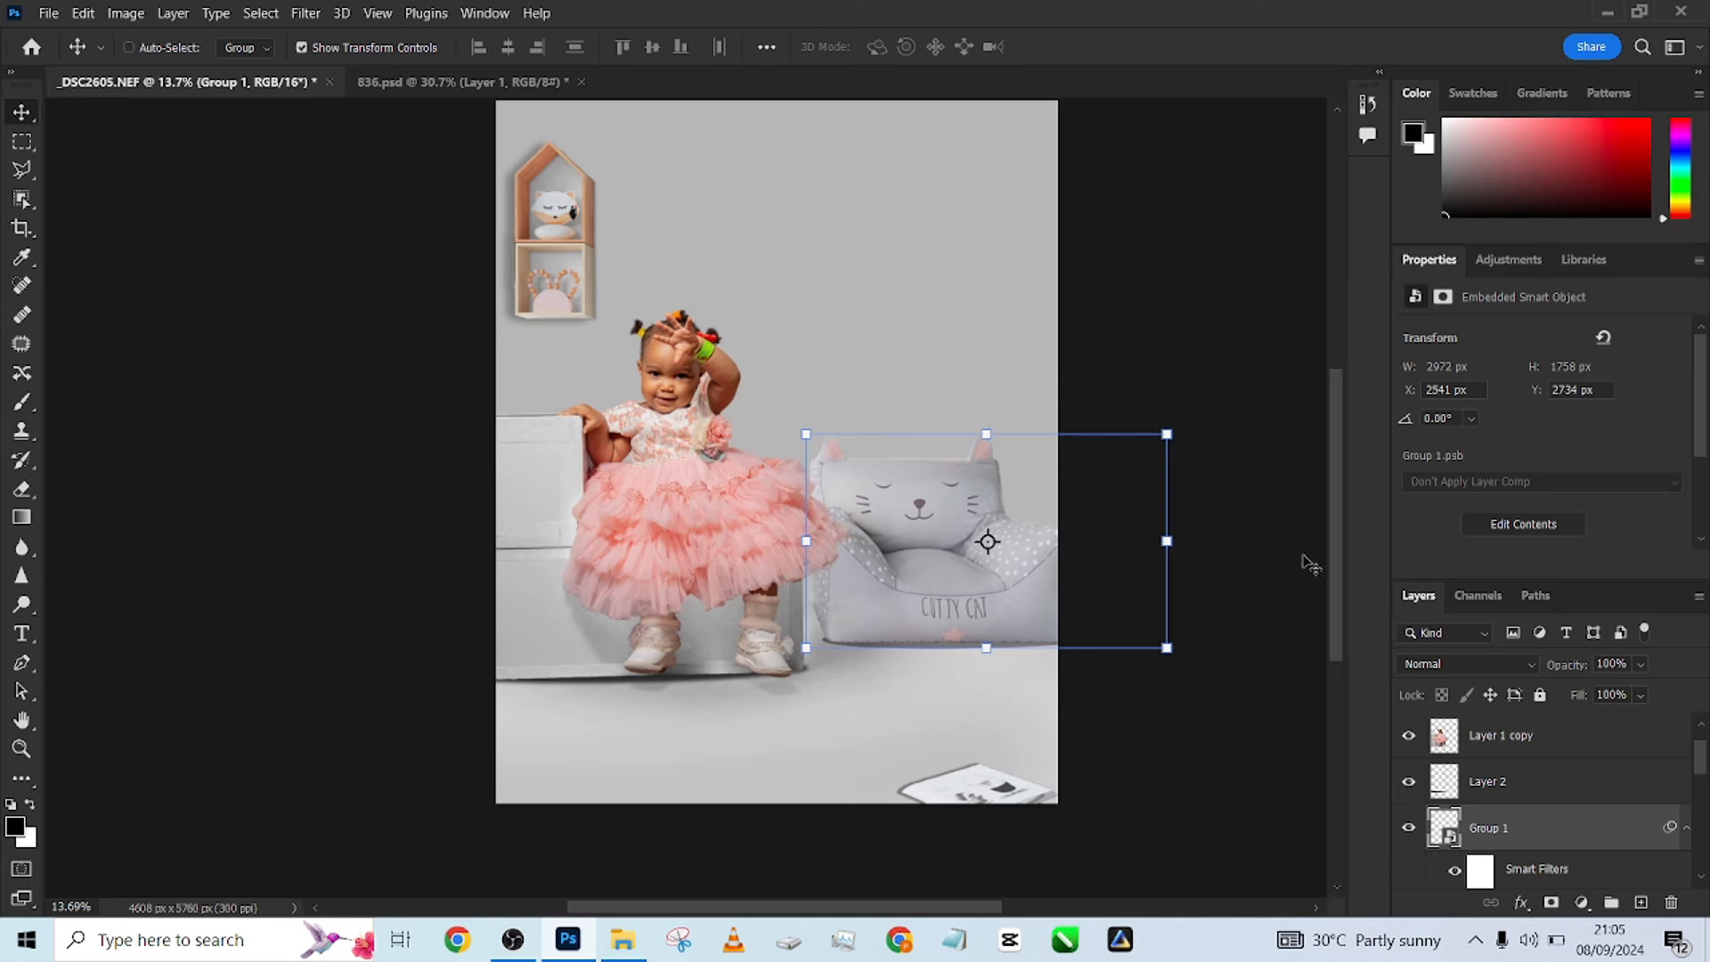
Brighten the child's Layer 1 copy slightly with Curves, raising the RGB midtones to input 118, output 132.
{"action": "left_click", "coordinate": [1586, 753]}
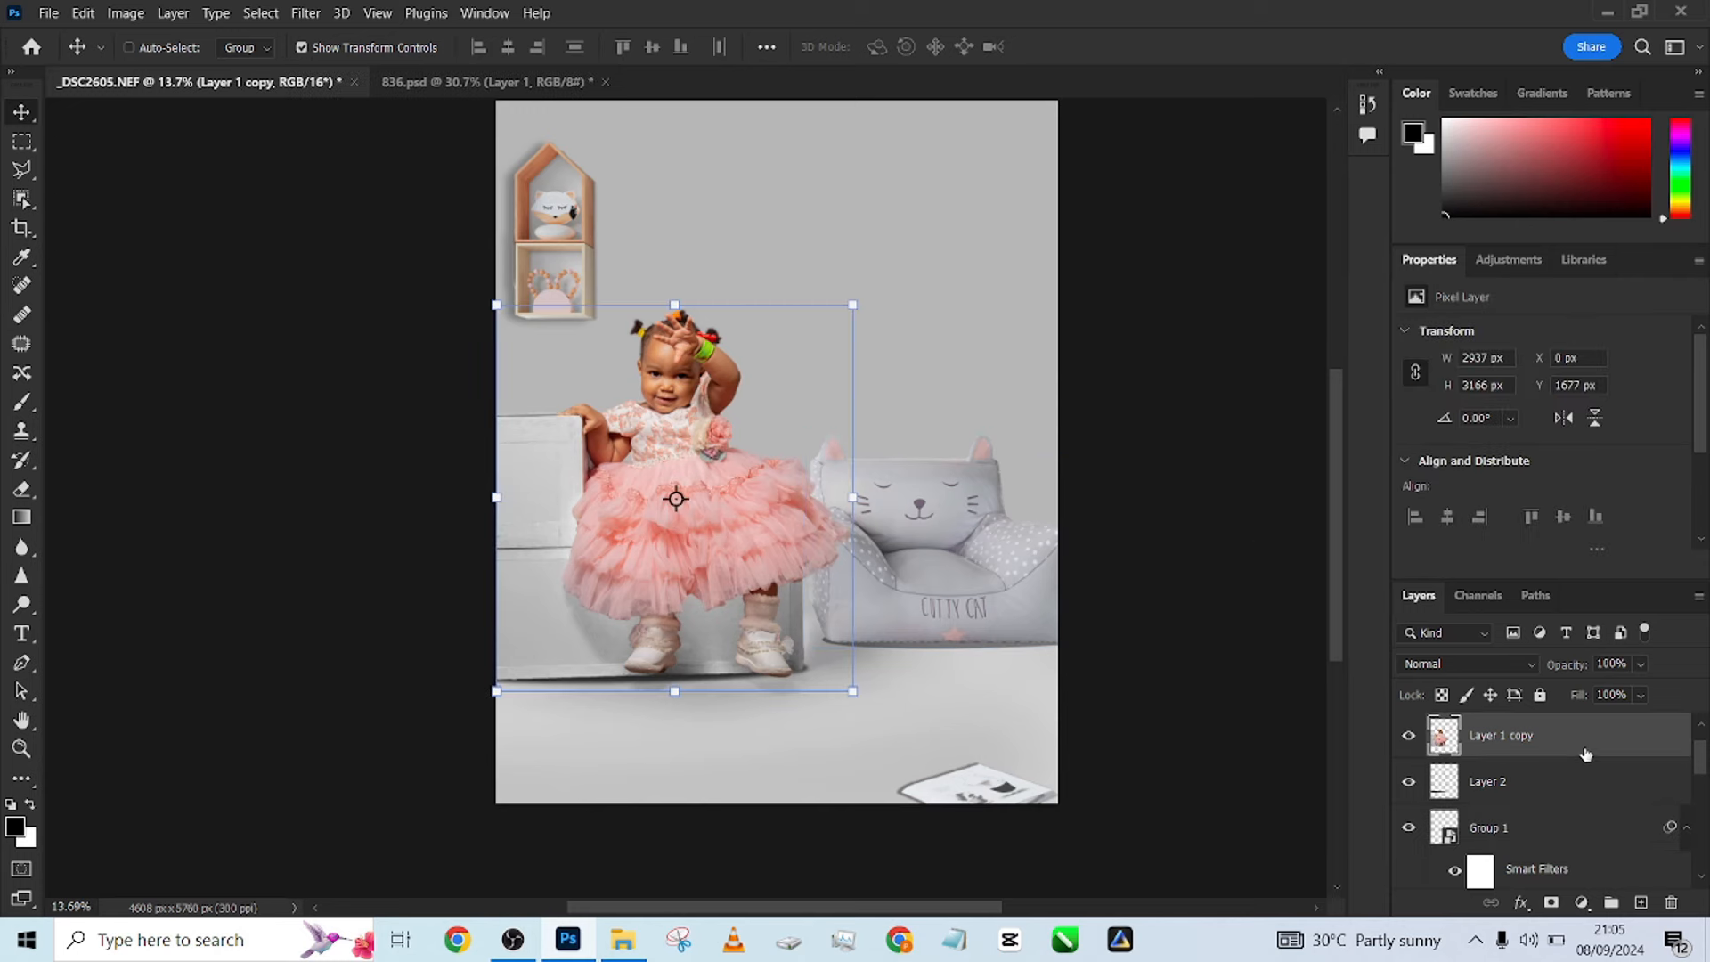
{"action": "key", "text": "ctrl+m"}
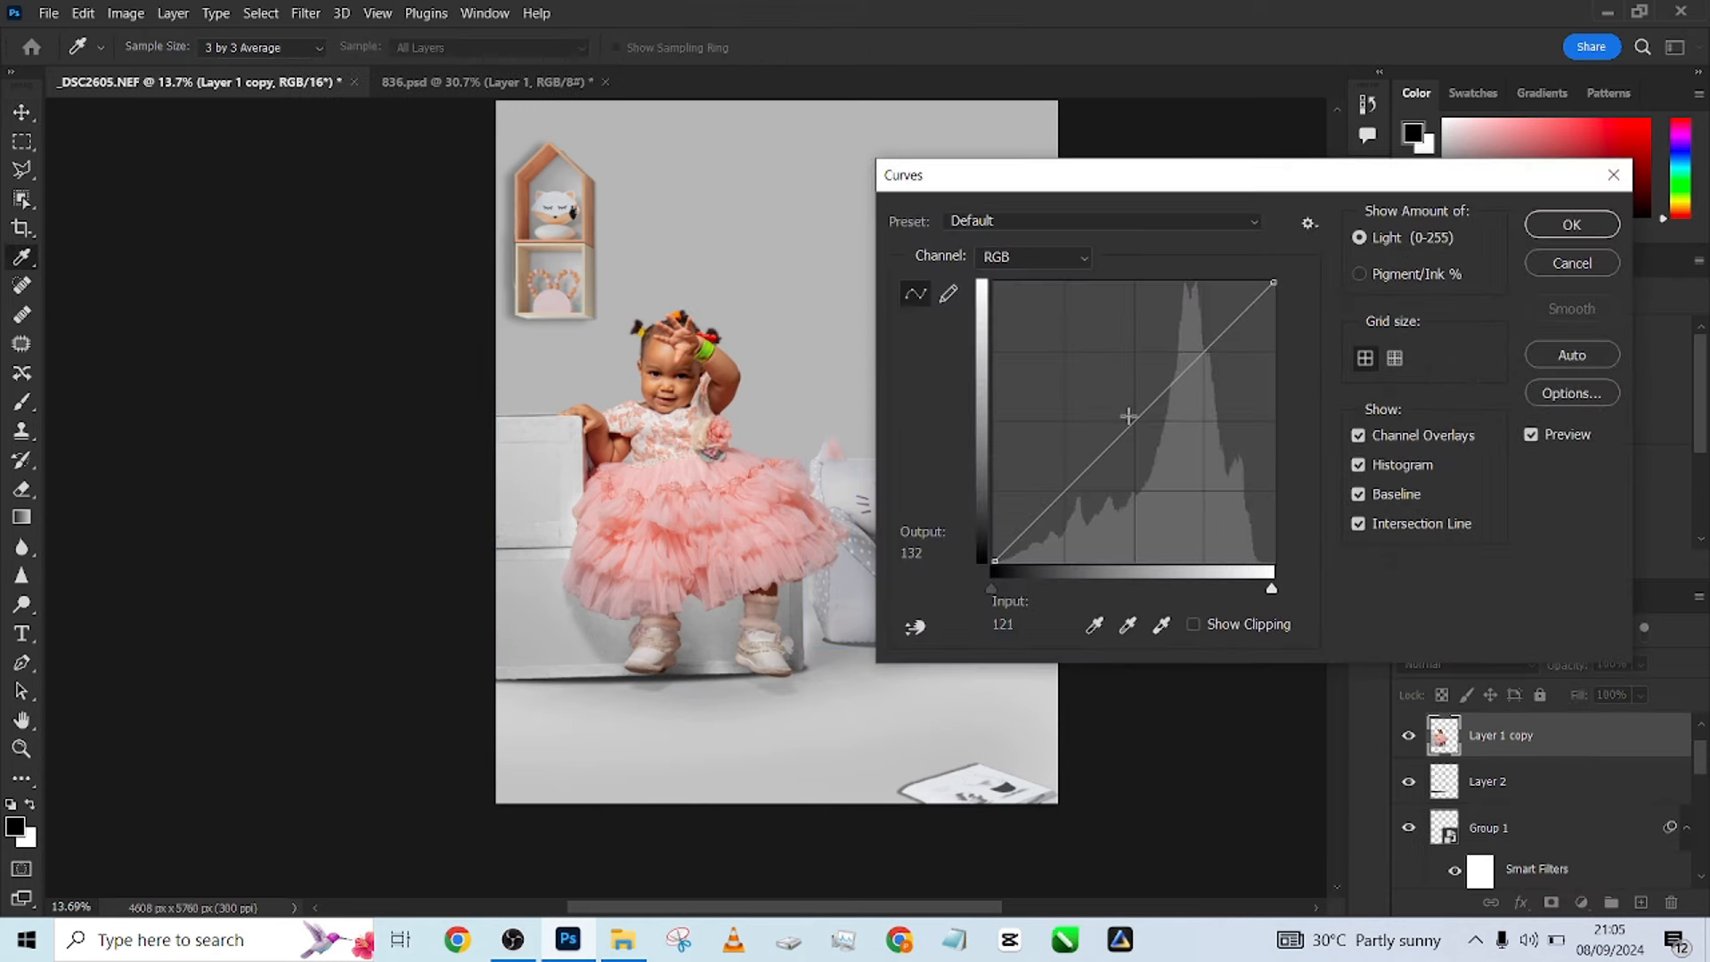
{"action": "left_click_drag", "start_coordinate": [1128, 425], "coordinate": [1124, 416]}
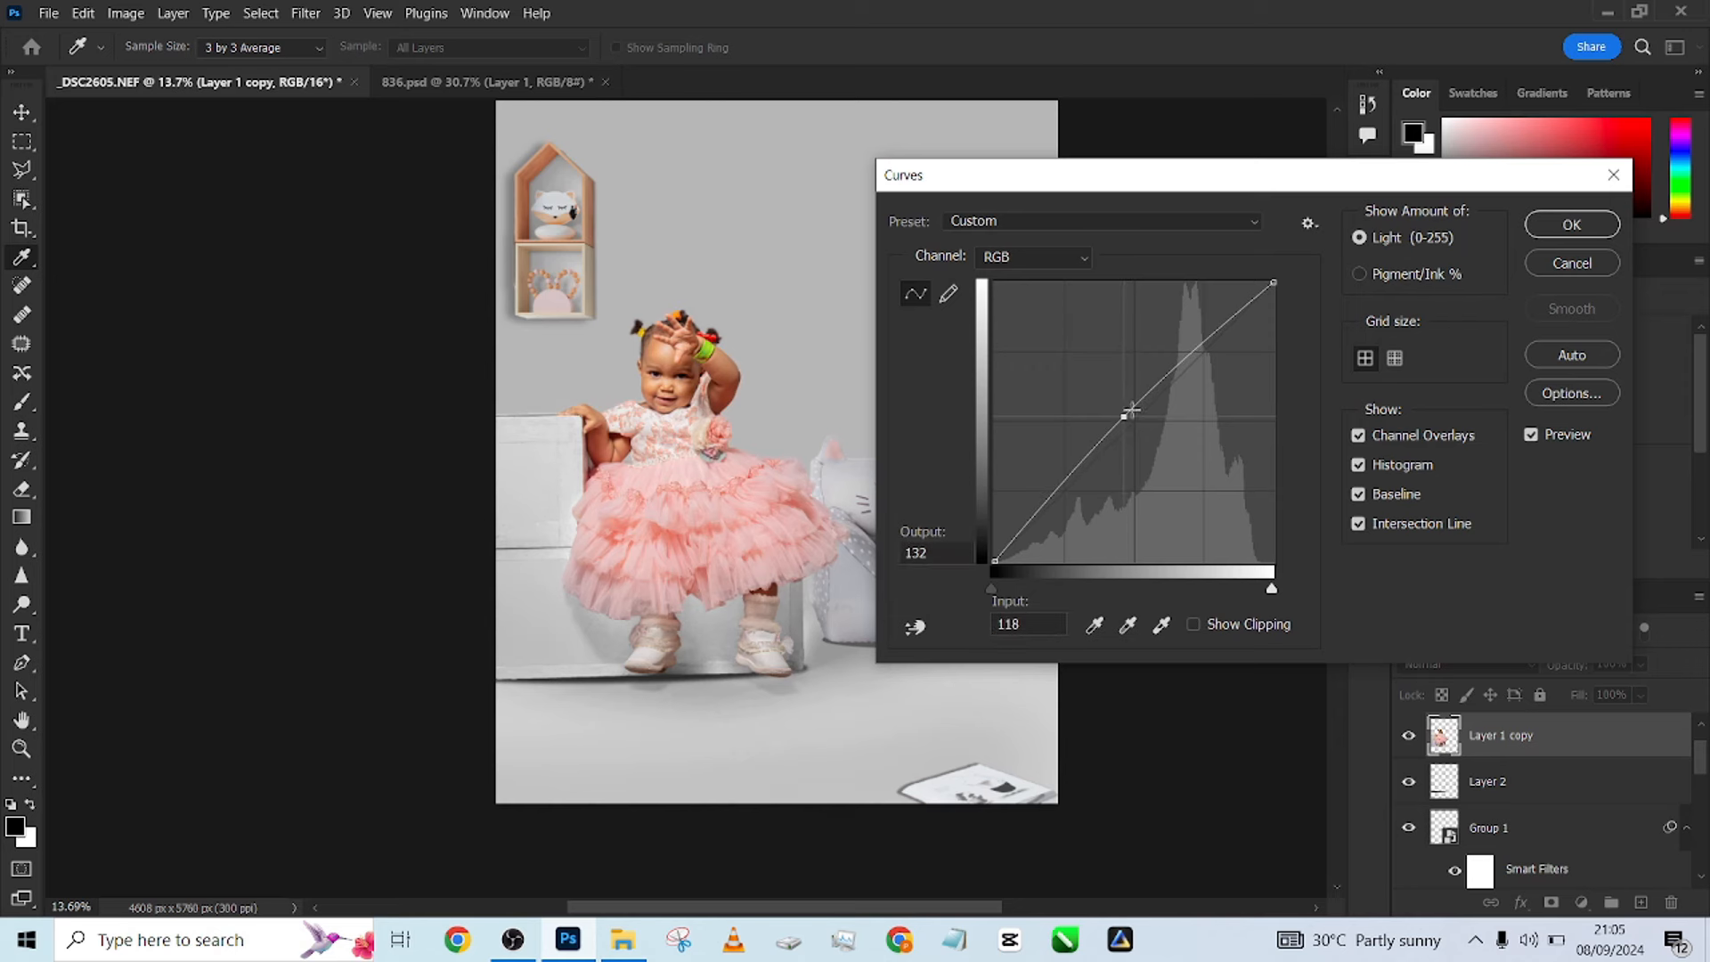
{"action": "left_click", "coordinate": [1572, 224]}
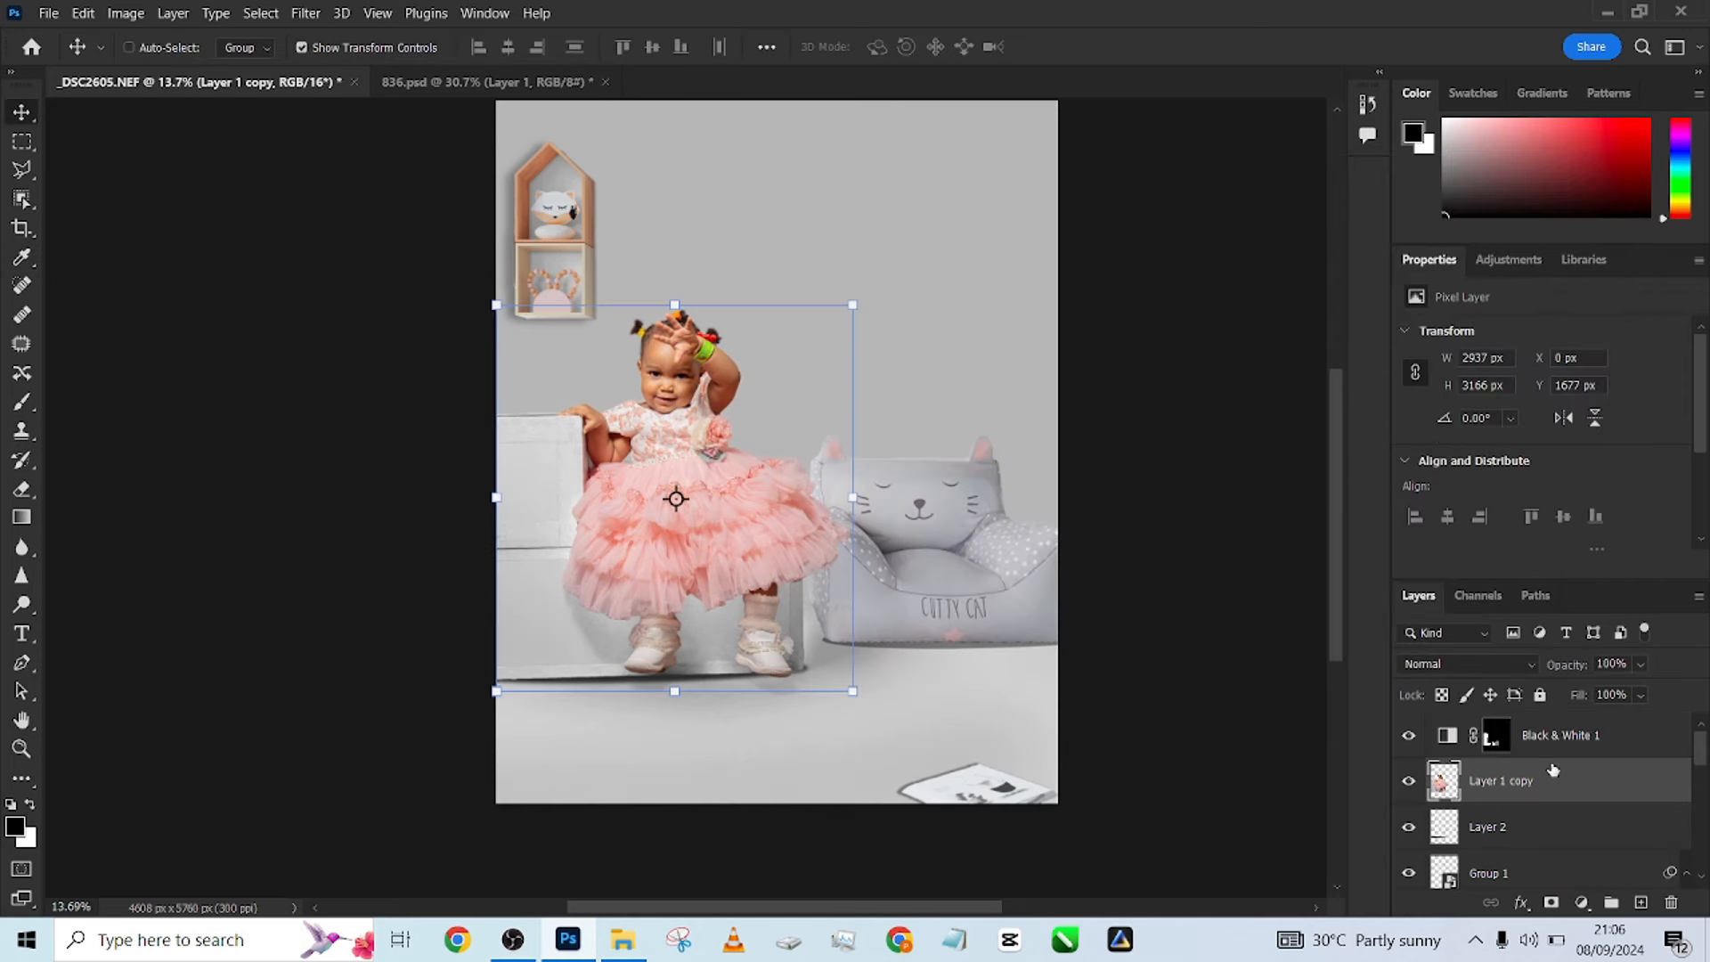
Add a Photo Filter adjustment above Black & White 1 using Cooling Filter (80), with its layer opacity set to 64%.
{"action": "left_click", "coordinate": [1649, 741]}
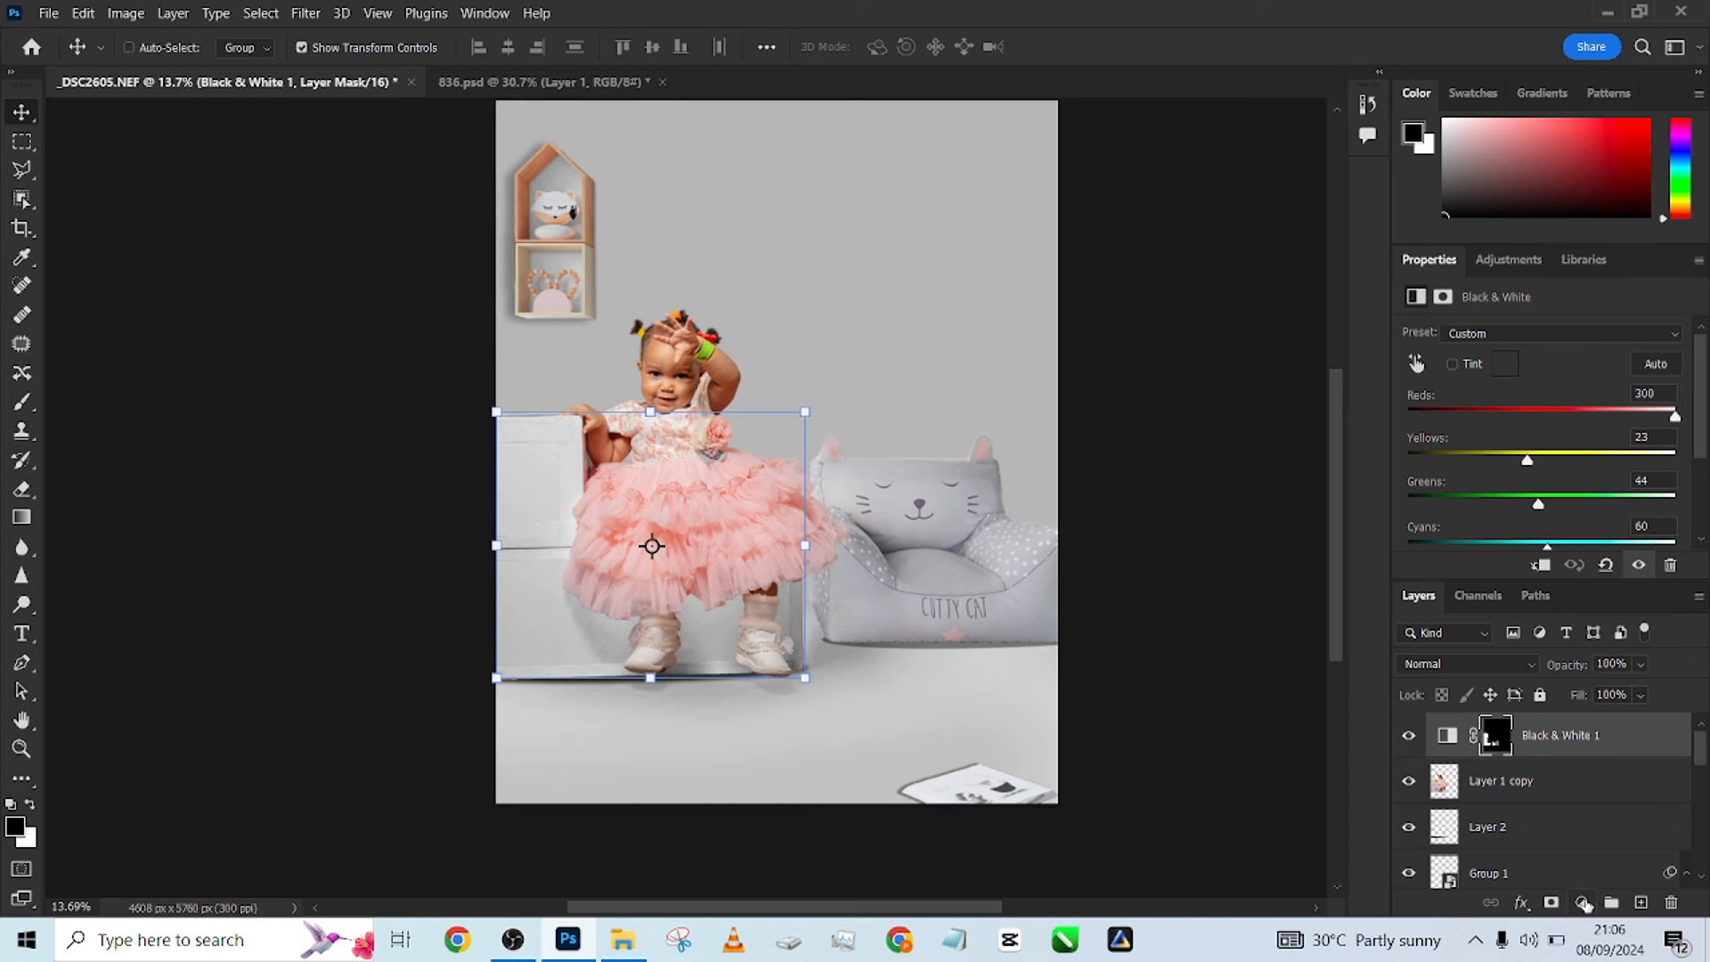
{"action": "left_click", "coordinate": [1585, 904]}
{"action": "left_click", "coordinate": [1578, 745]}
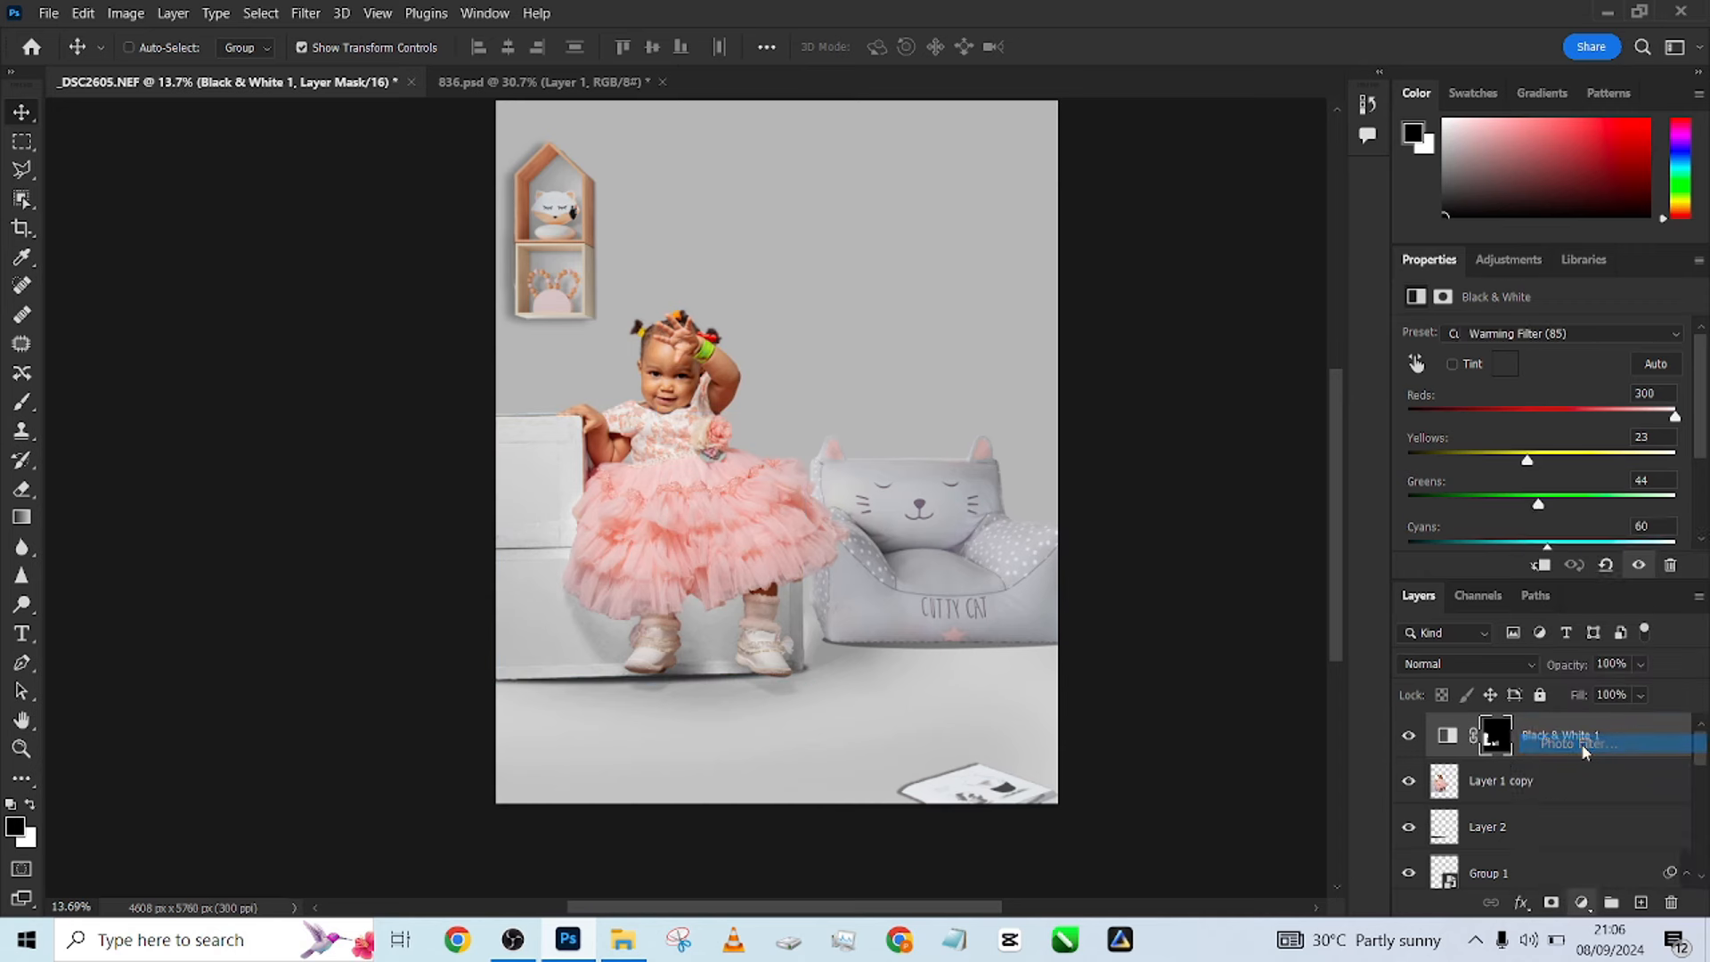
{"action": "left_click", "coordinate": [1494, 337]}
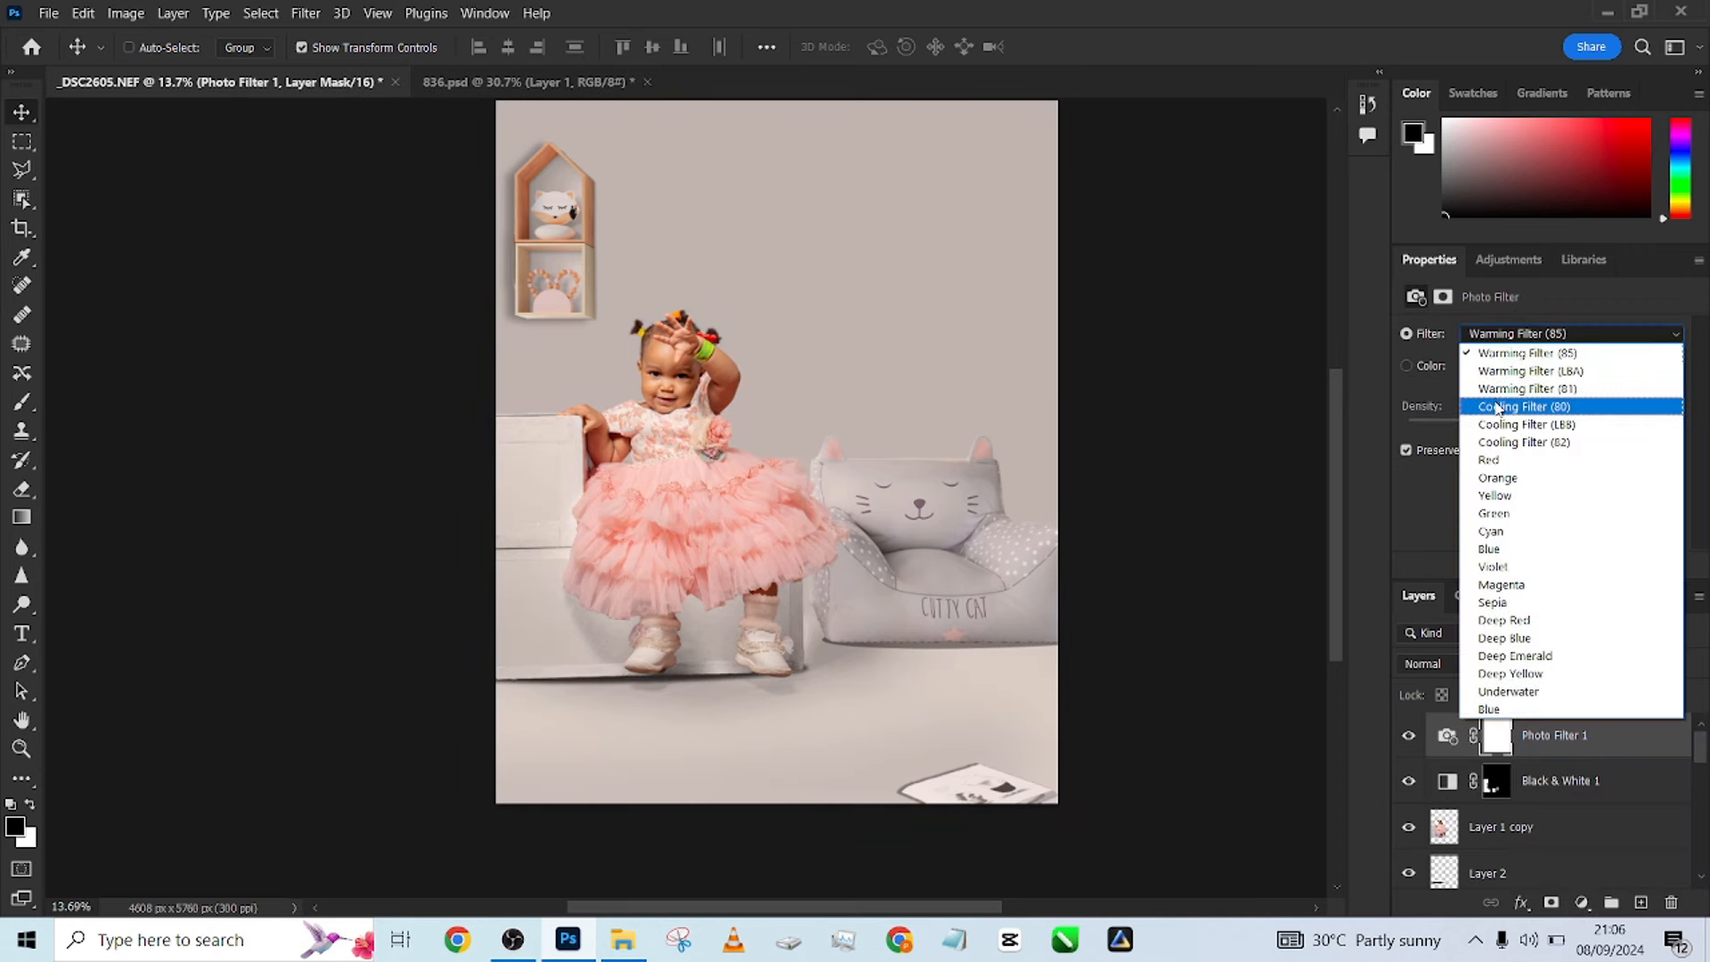
{"action": "left_click", "coordinate": [1494, 399]}
{"action": "left_click", "coordinate": [1639, 665]}
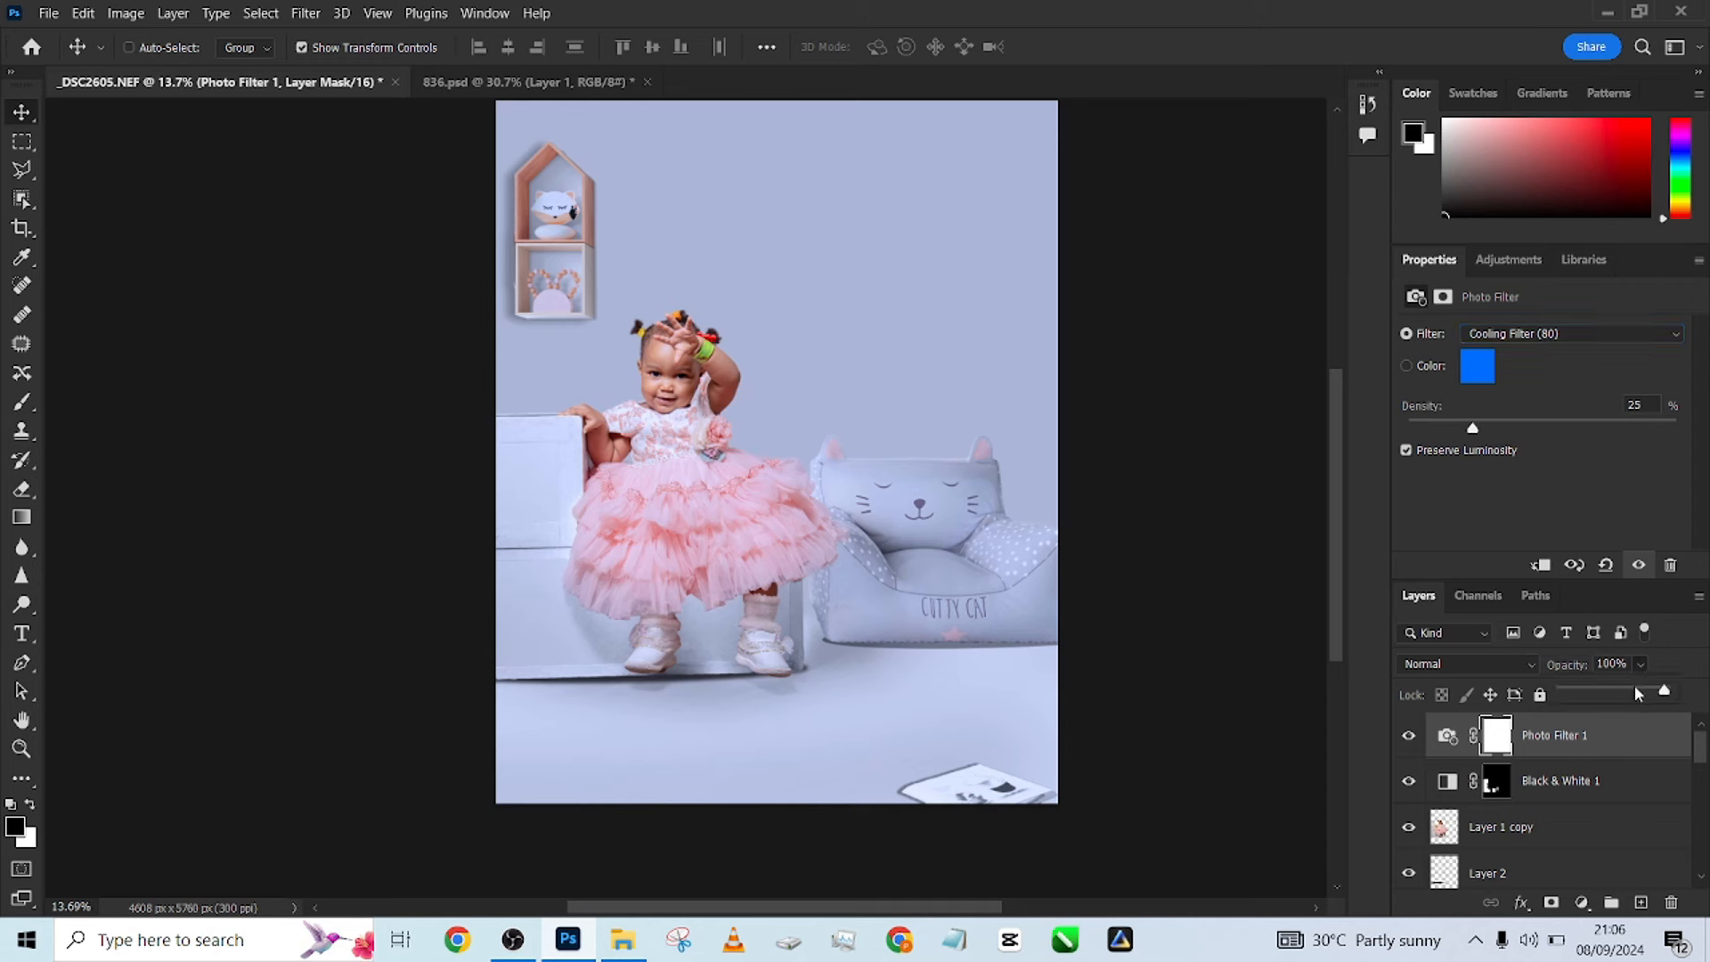
{"action": "left_click_drag", "start_coordinate": [1639, 694], "coordinate": [1634, 695]}
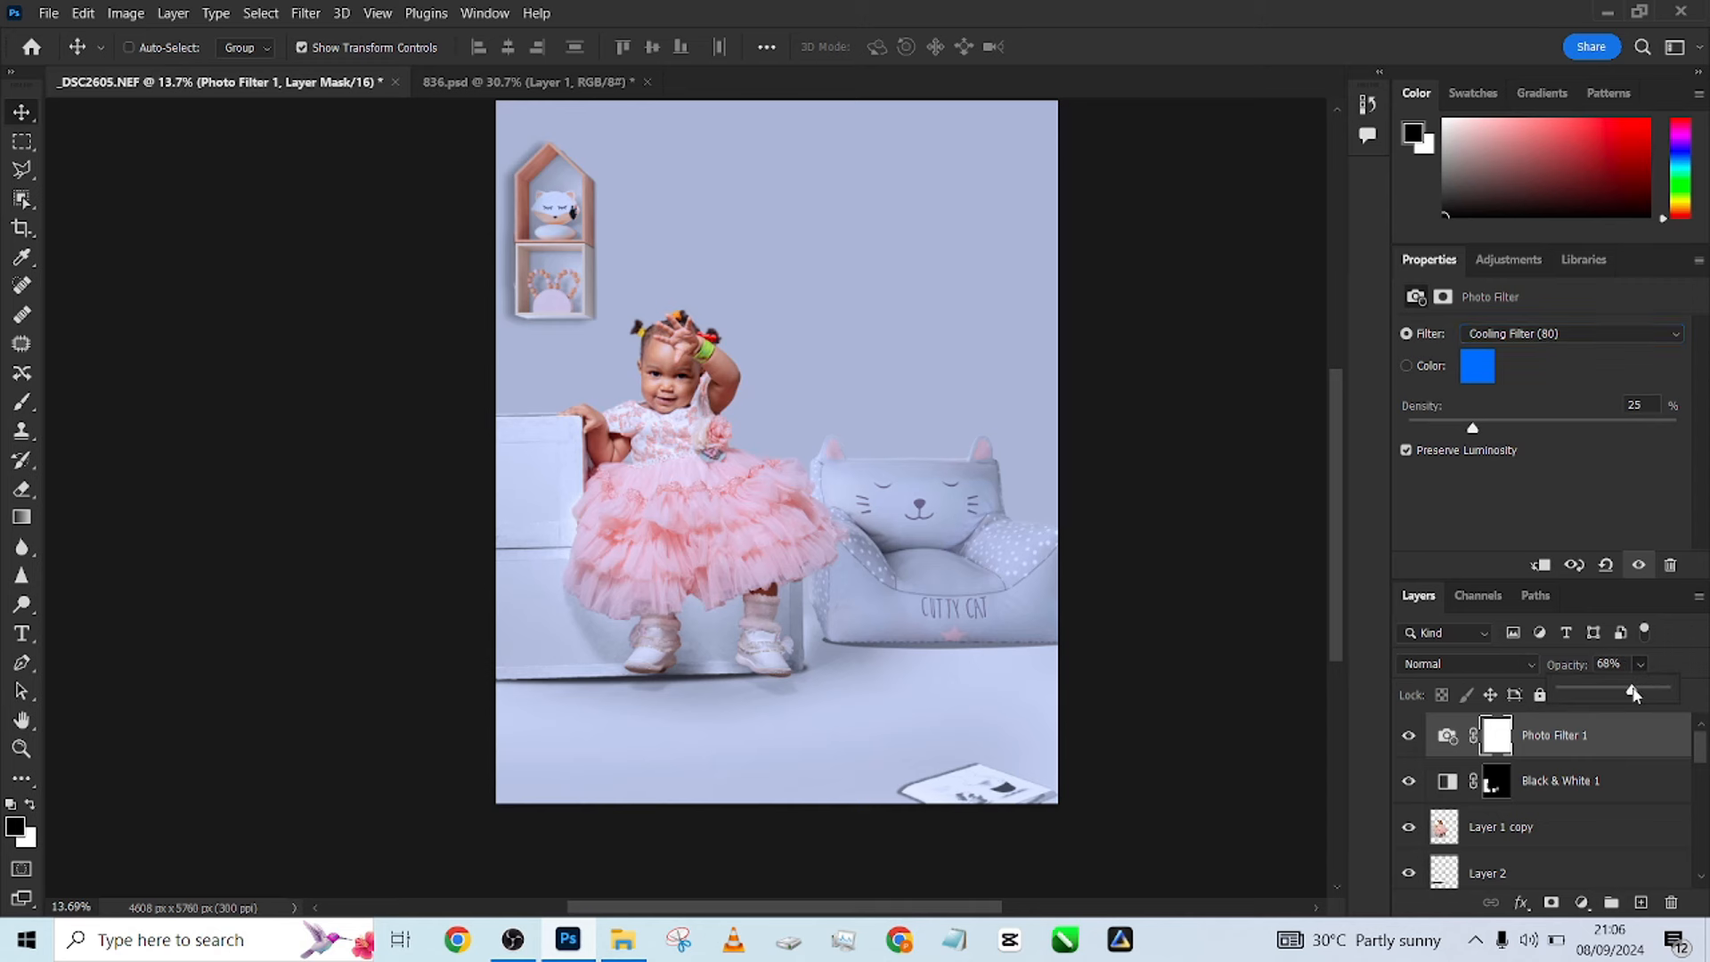
{"action": "left_click", "coordinate": [1625, 747]}
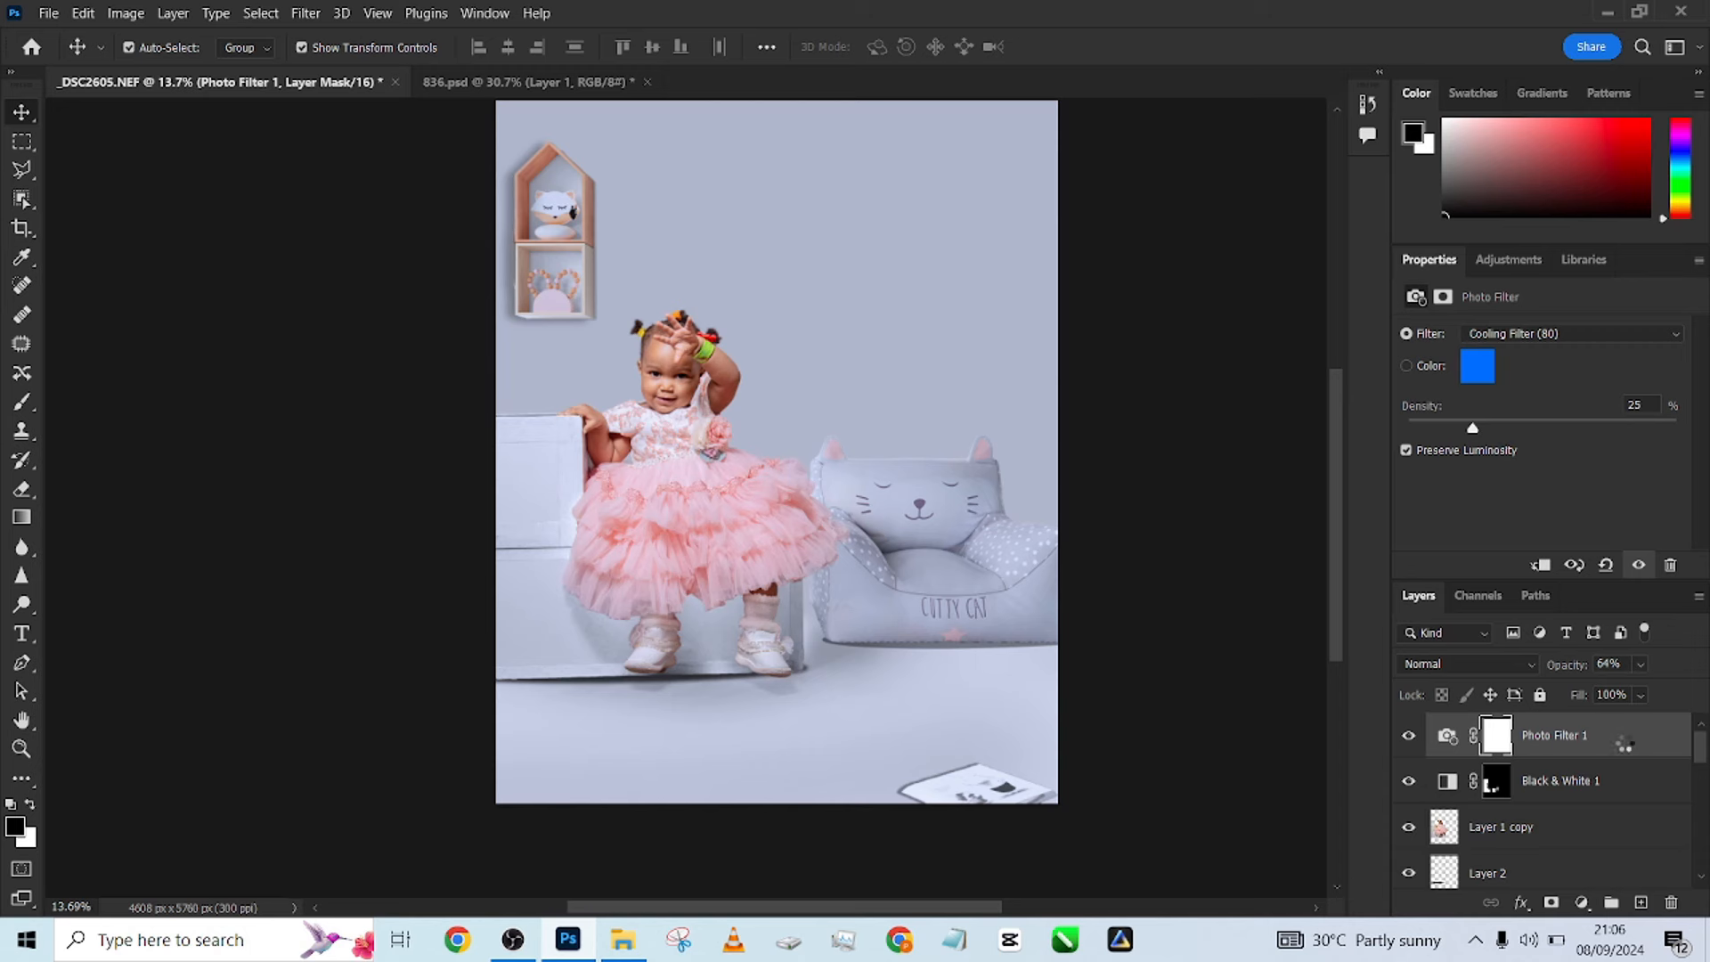
Stamp all visible layers into a new layer, open it in the Camera Raw Filter, and set Temperature to -11.
{"action": "key", "text": "ctrl+shift+alt+e"}
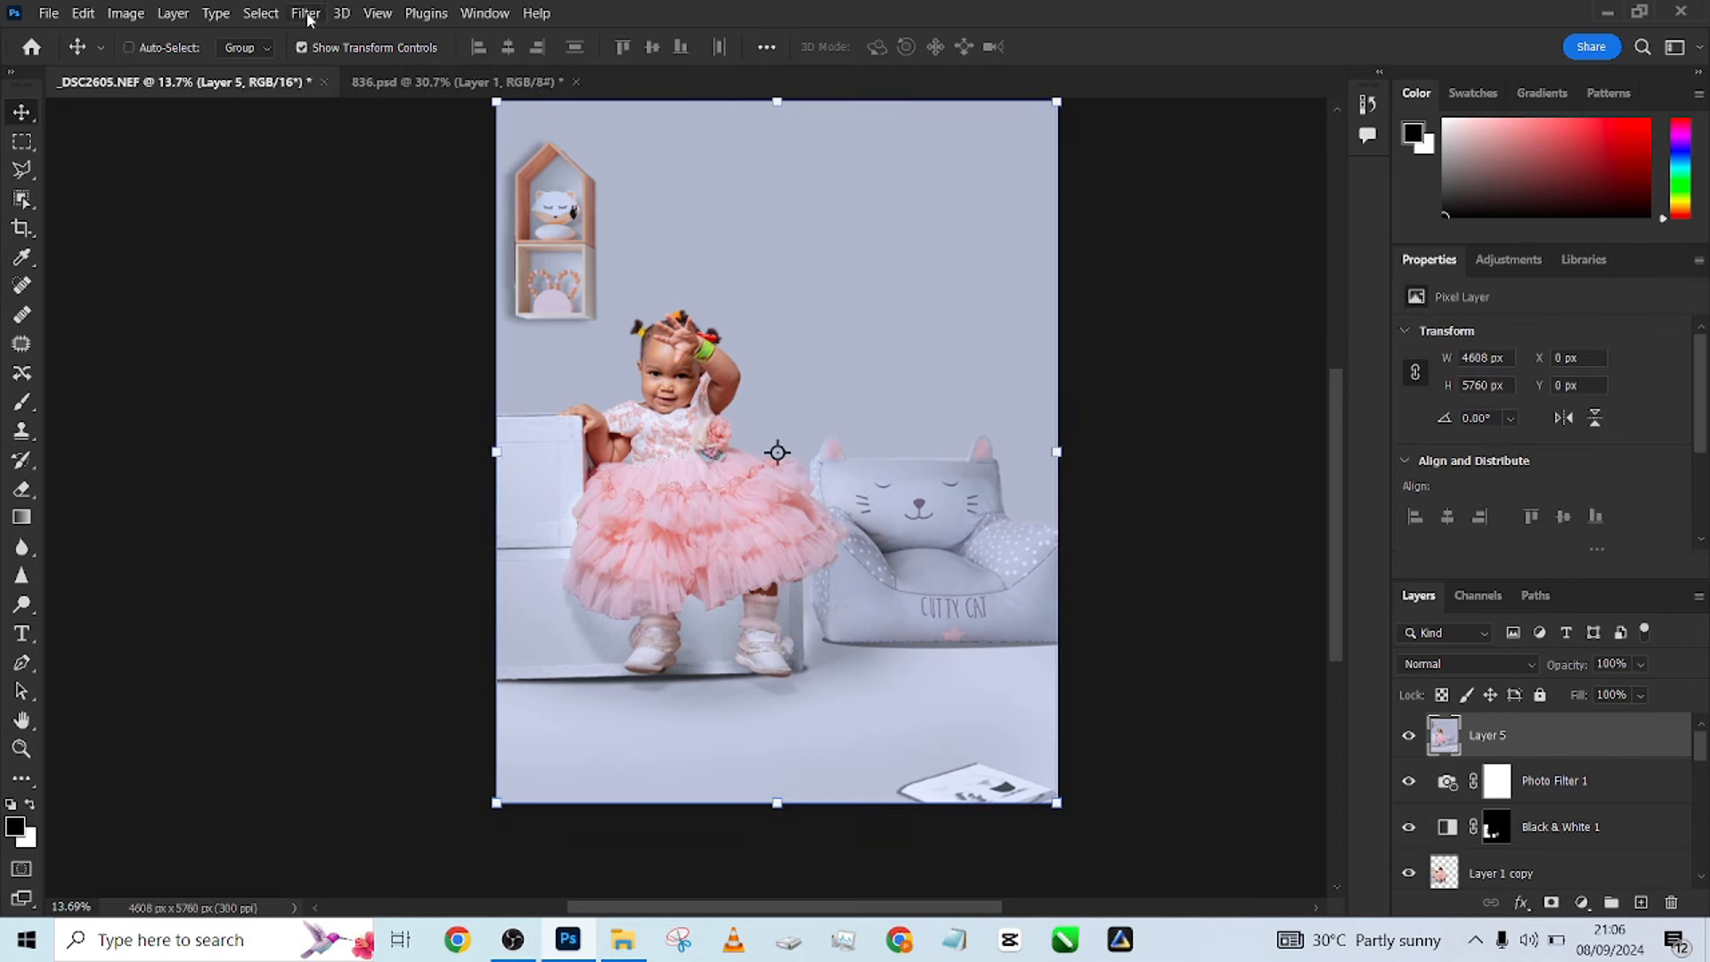
{"action": "left_click", "coordinate": [305, 12]}
{"action": "left_click", "coordinate": [359, 147]}
{"action": "key", "text": "shift+ctrl+a"}
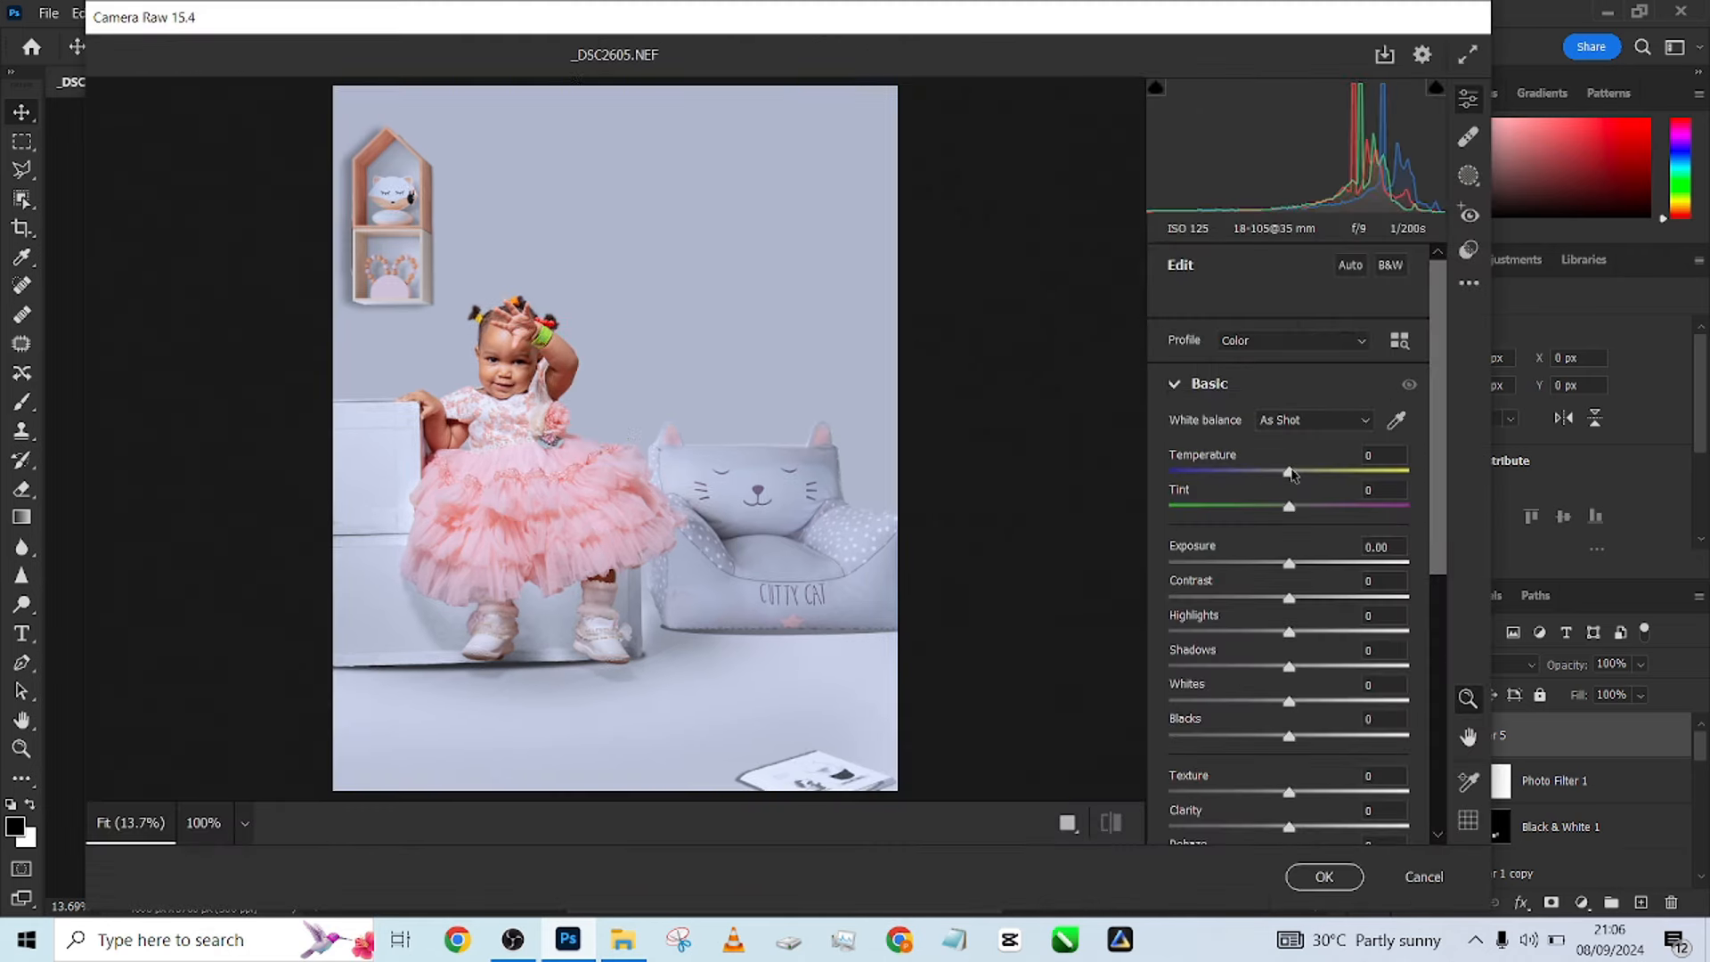
{"action": "left_click_drag", "start_coordinate": [1290, 472], "coordinate": [1277, 475]}
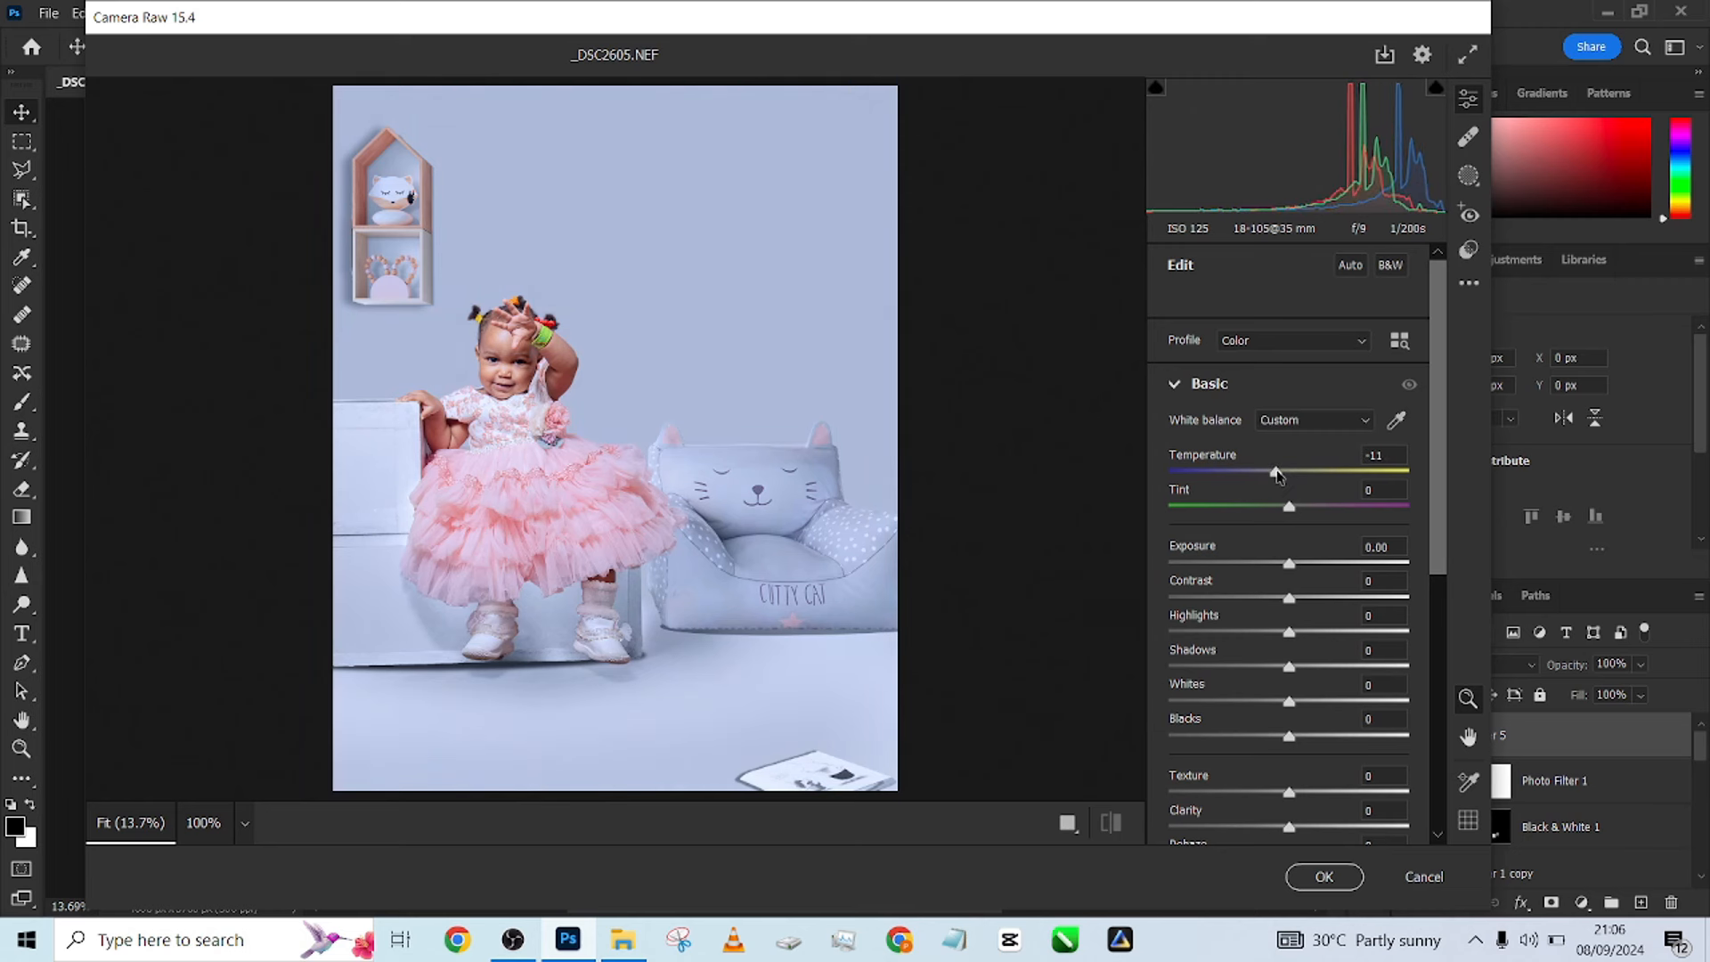
Increase the Blue Primary saturation in the Camera Raw calibration settings.
{"action": "scroll", "coordinate": [1278, 656], "scroll_direction": "down", "scroll_amount": 5}
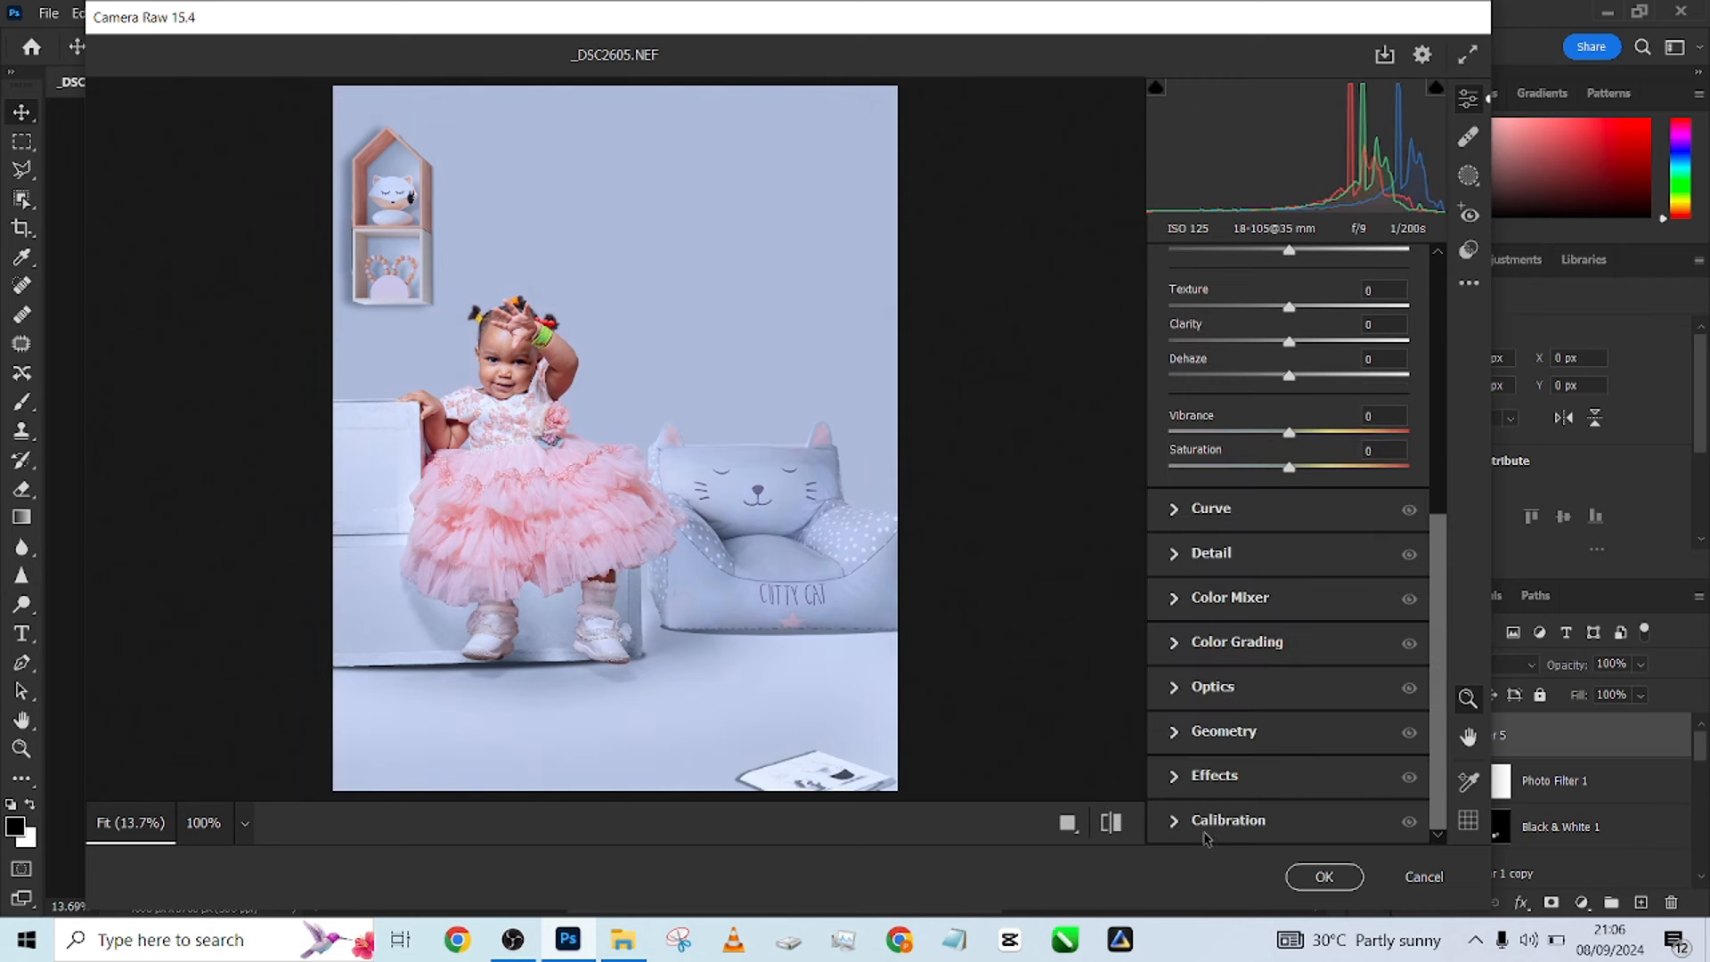
{"action": "left_click", "coordinate": [1232, 835]}
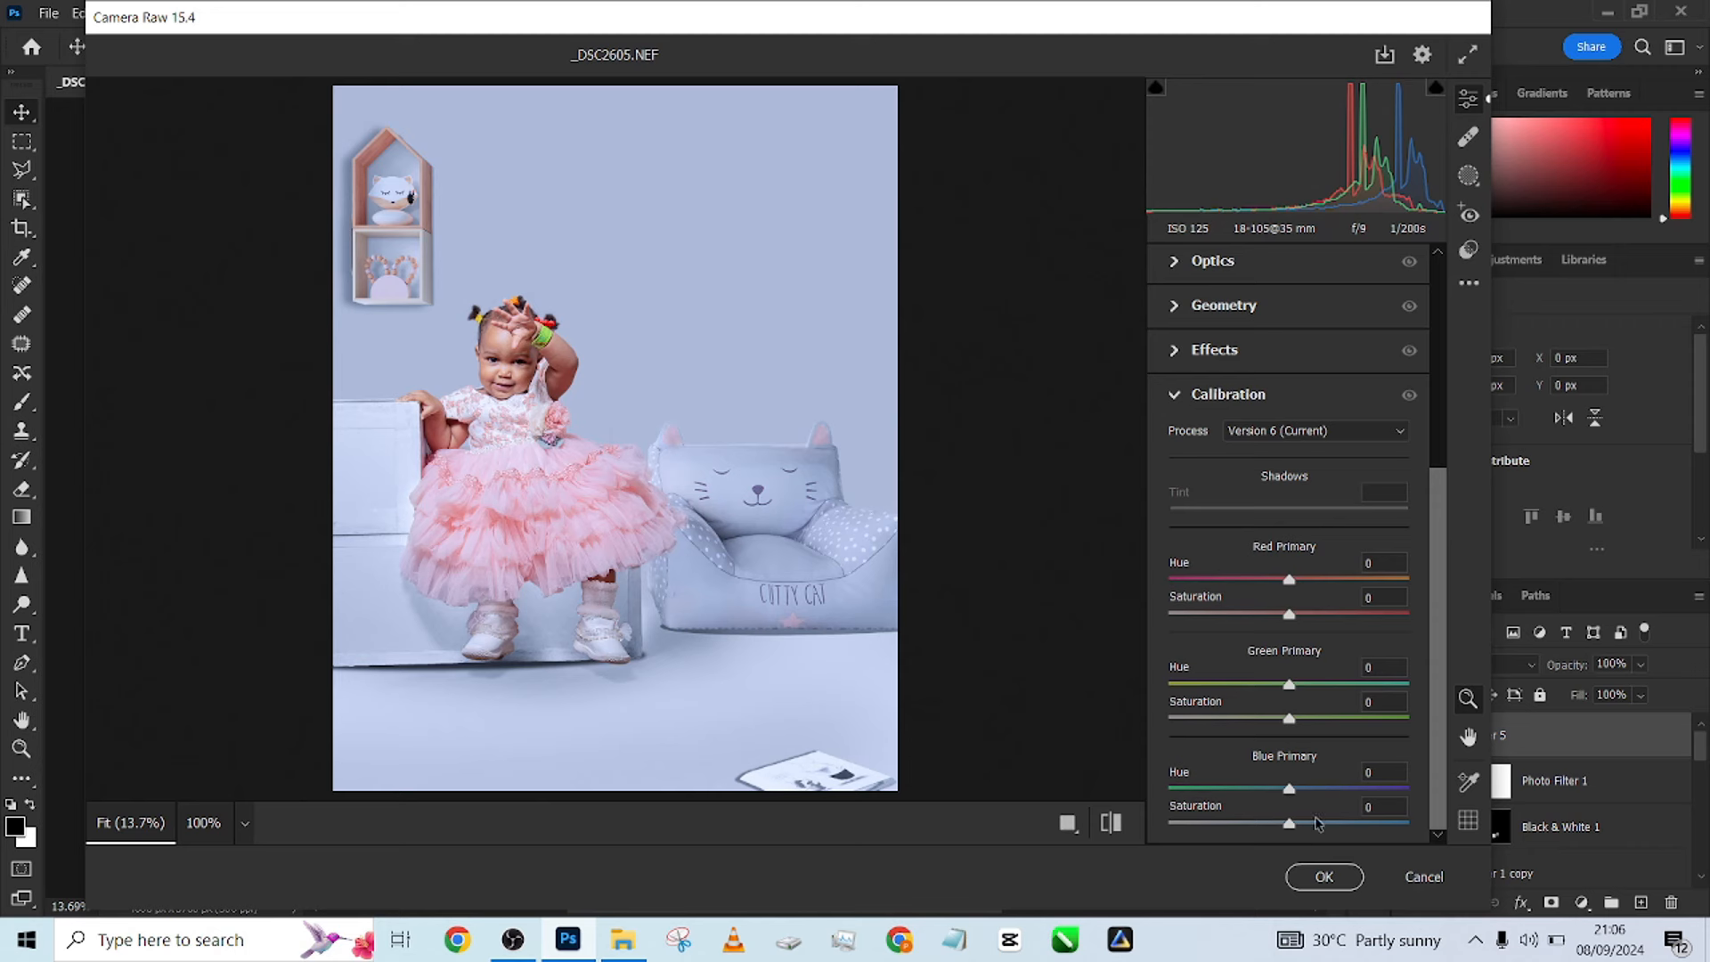
{"action": "left_click_drag", "start_coordinate": [1322, 828], "coordinate": [1365, 824]}
Reduce the Blues saturation to -38 in the Color Mixer and raise the Magentas saturation slightly.
{"action": "scroll", "coordinate": [1306, 648], "scroll_direction": "up", "scroll_amount": 10}
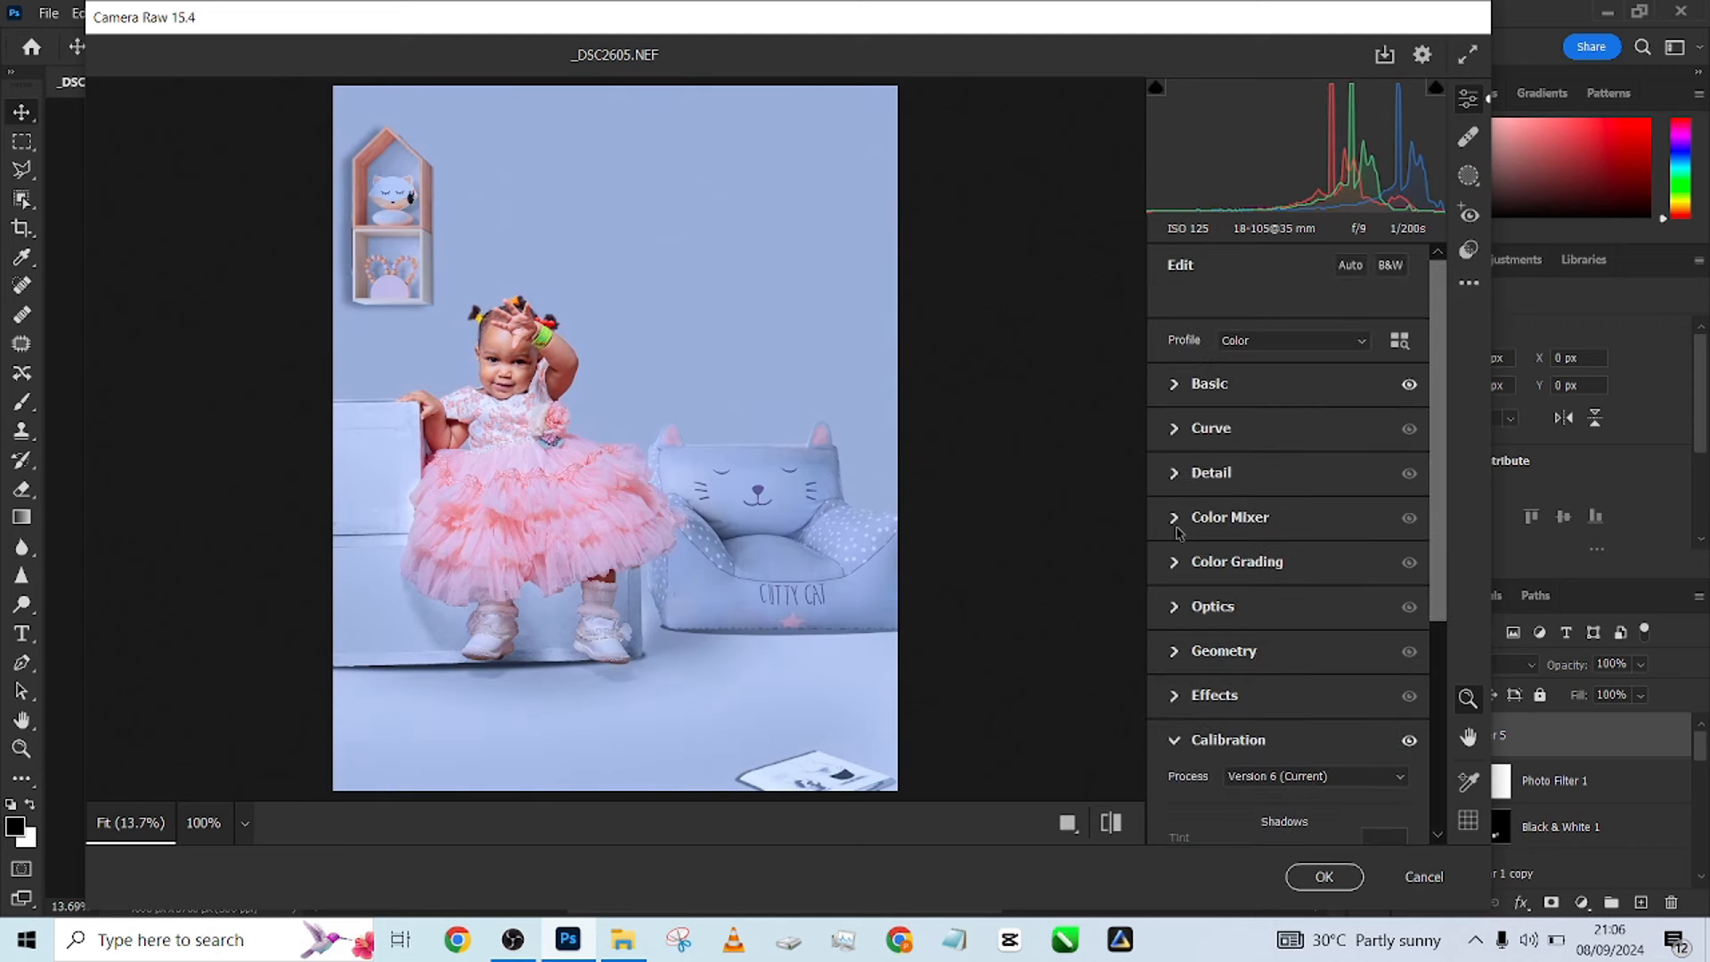
{"action": "left_click", "coordinate": [1179, 525]}
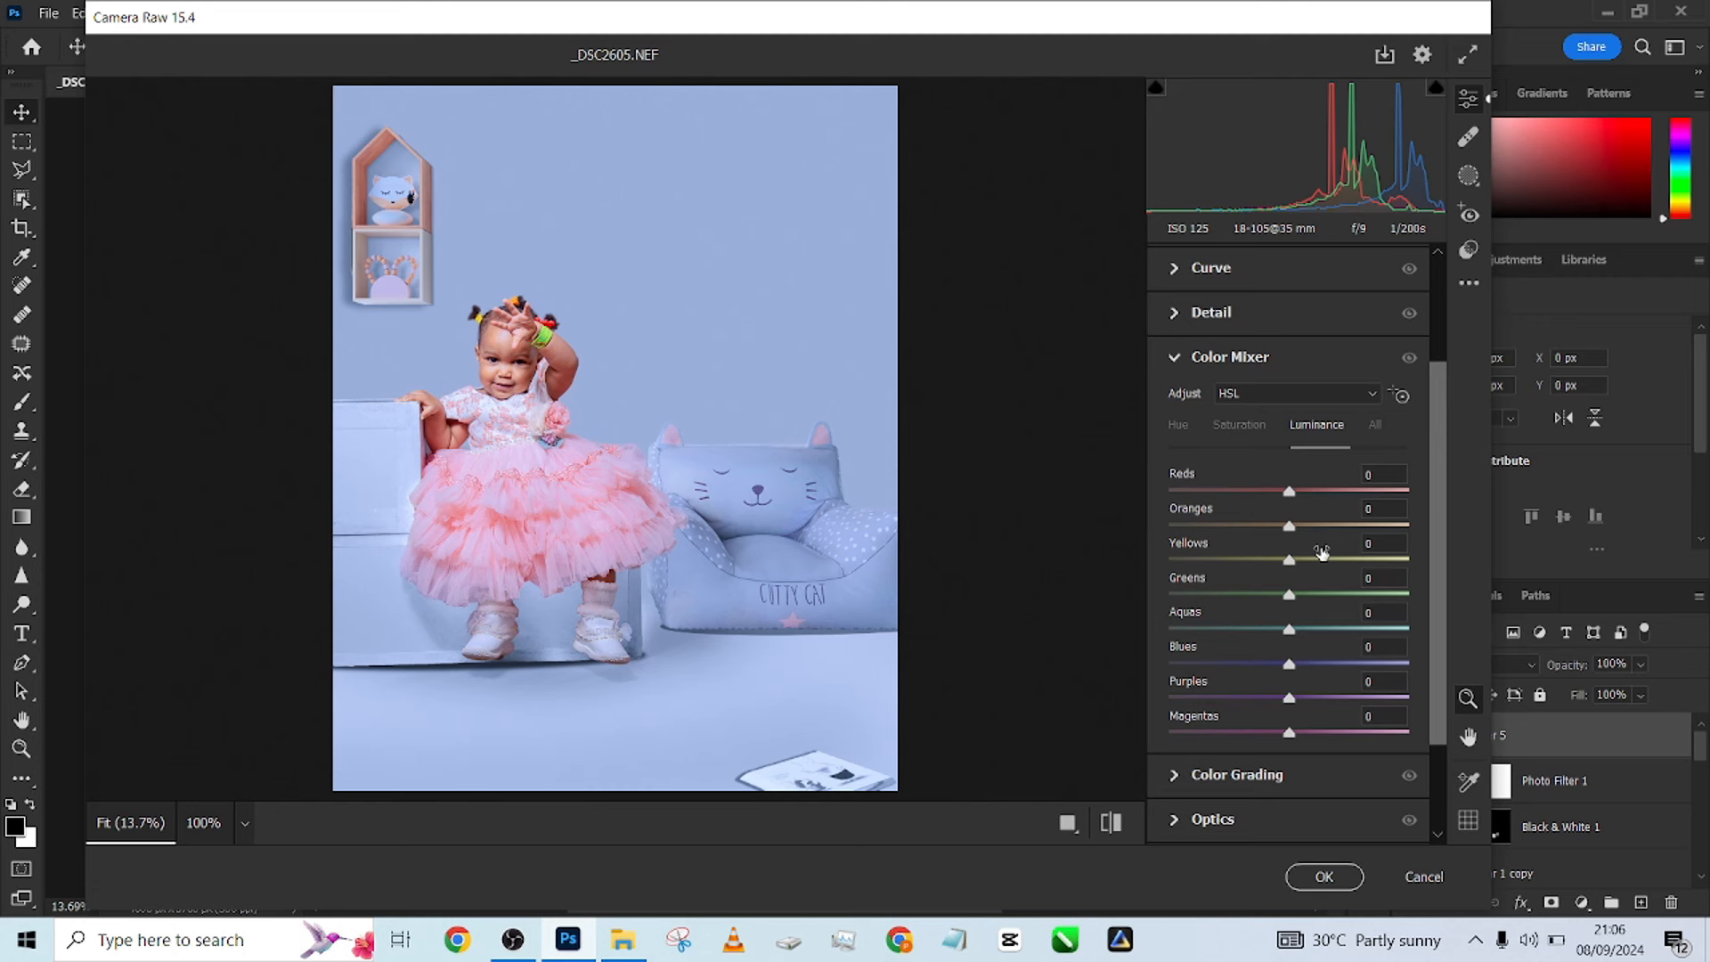
{"action": "left_click", "coordinate": [1241, 424]}
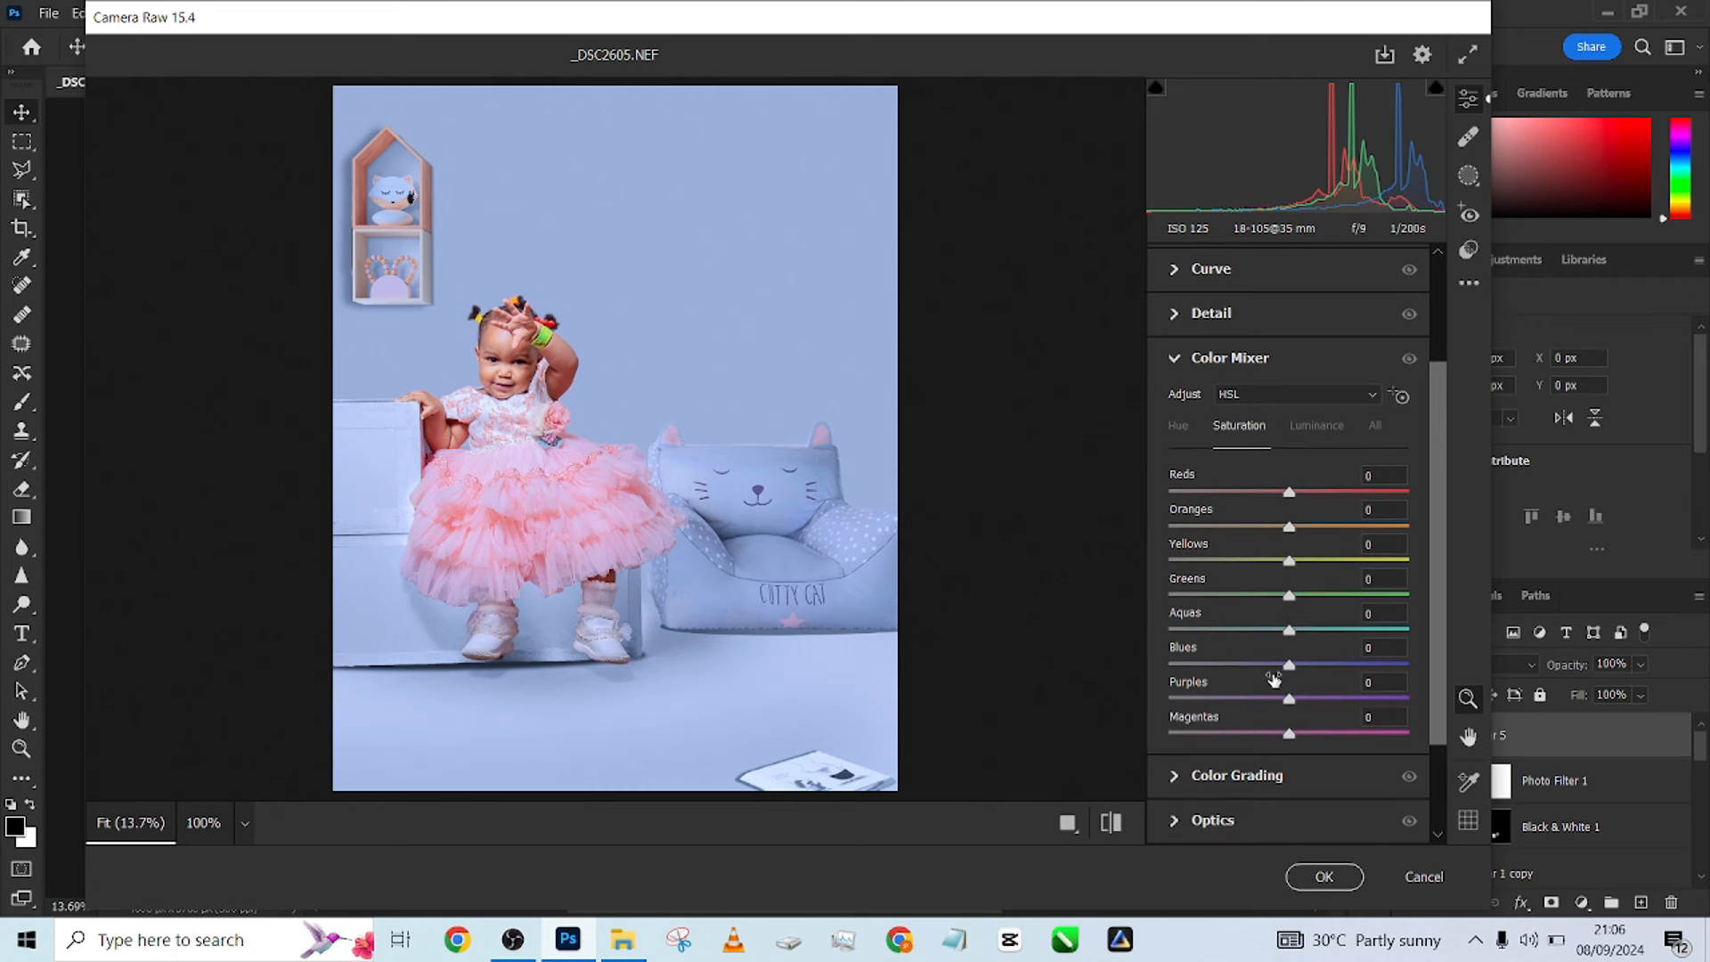
{"action": "left_click_drag", "start_coordinate": [1256, 666], "coordinate": [1247, 670]}
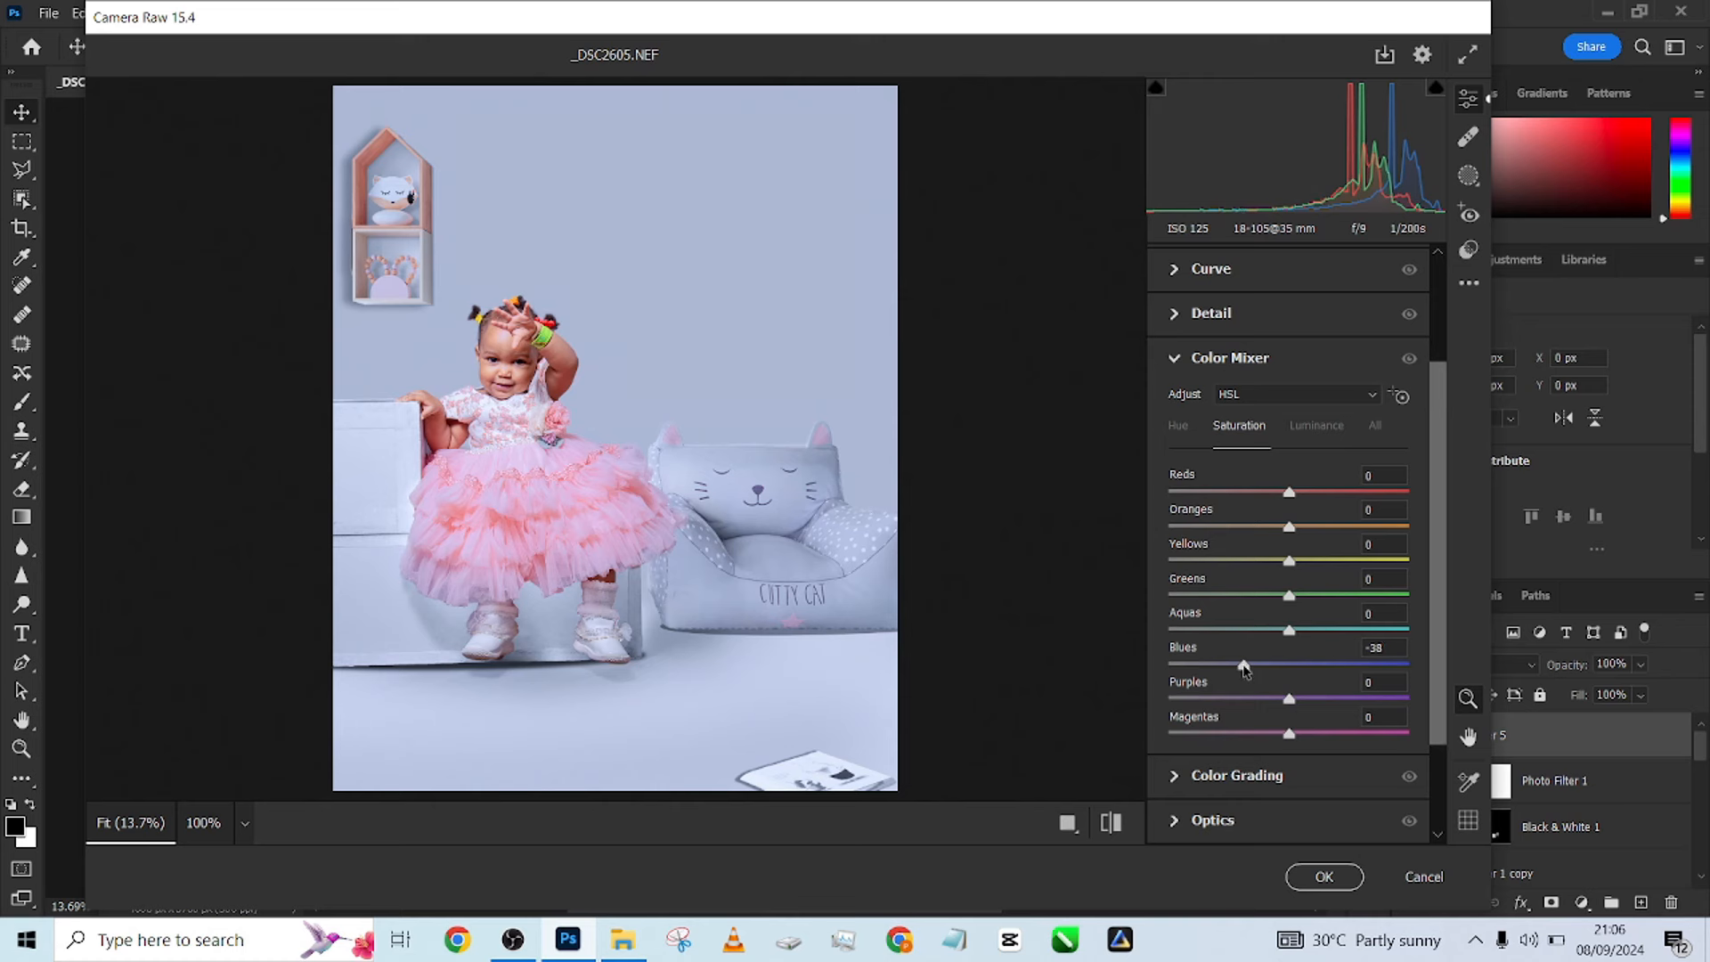
{"action": "mouse_move", "coordinate": [1289, 733]}
{"action": "left_mouse_down"}
{"action": "mouse_move", "coordinate": [1339, 740]}
{"action": "mouse_move", "coordinate": [1305, 742]}
{"action": "left_mouse_up"}
Set the Camera Raw white balance Temperature to -1.
{"action": "scroll", "coordinate": [1266, 435], "scroll_direction": "up", "scroll_amount": 2}
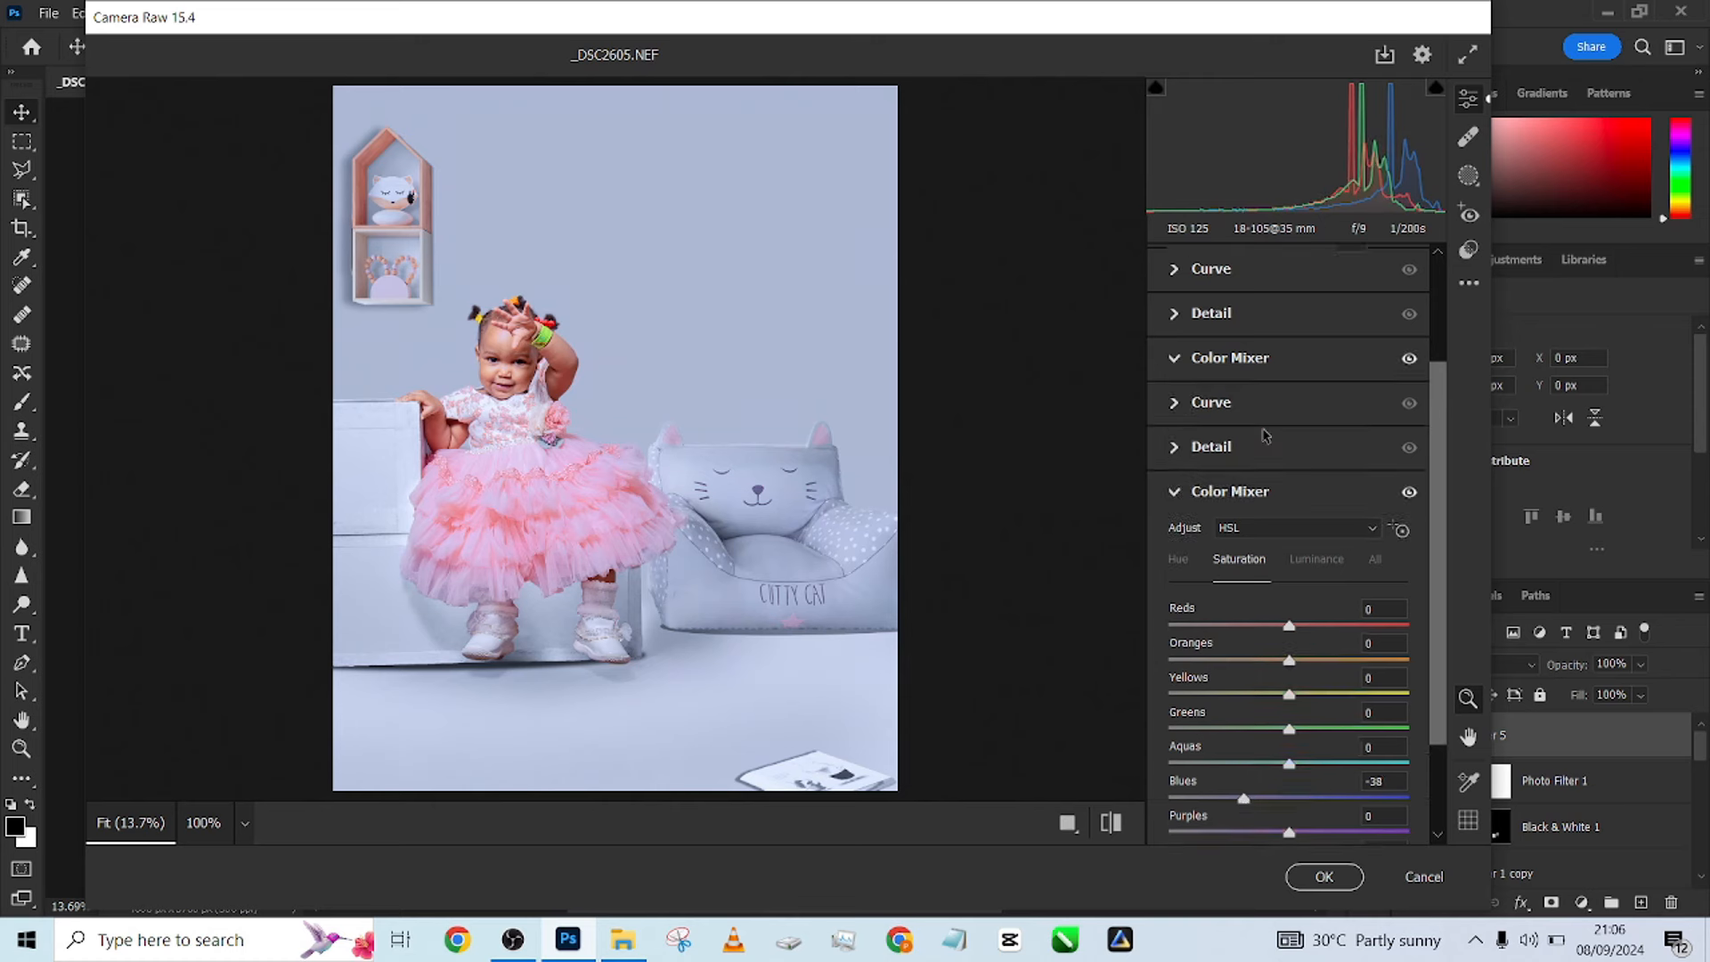
{"action": "scroll", "coordinate": [1265, 435], "scroll_direction": "up", "scroll_amount": 2}
{"action": "left_click", "coordinate": [1173, 390]}
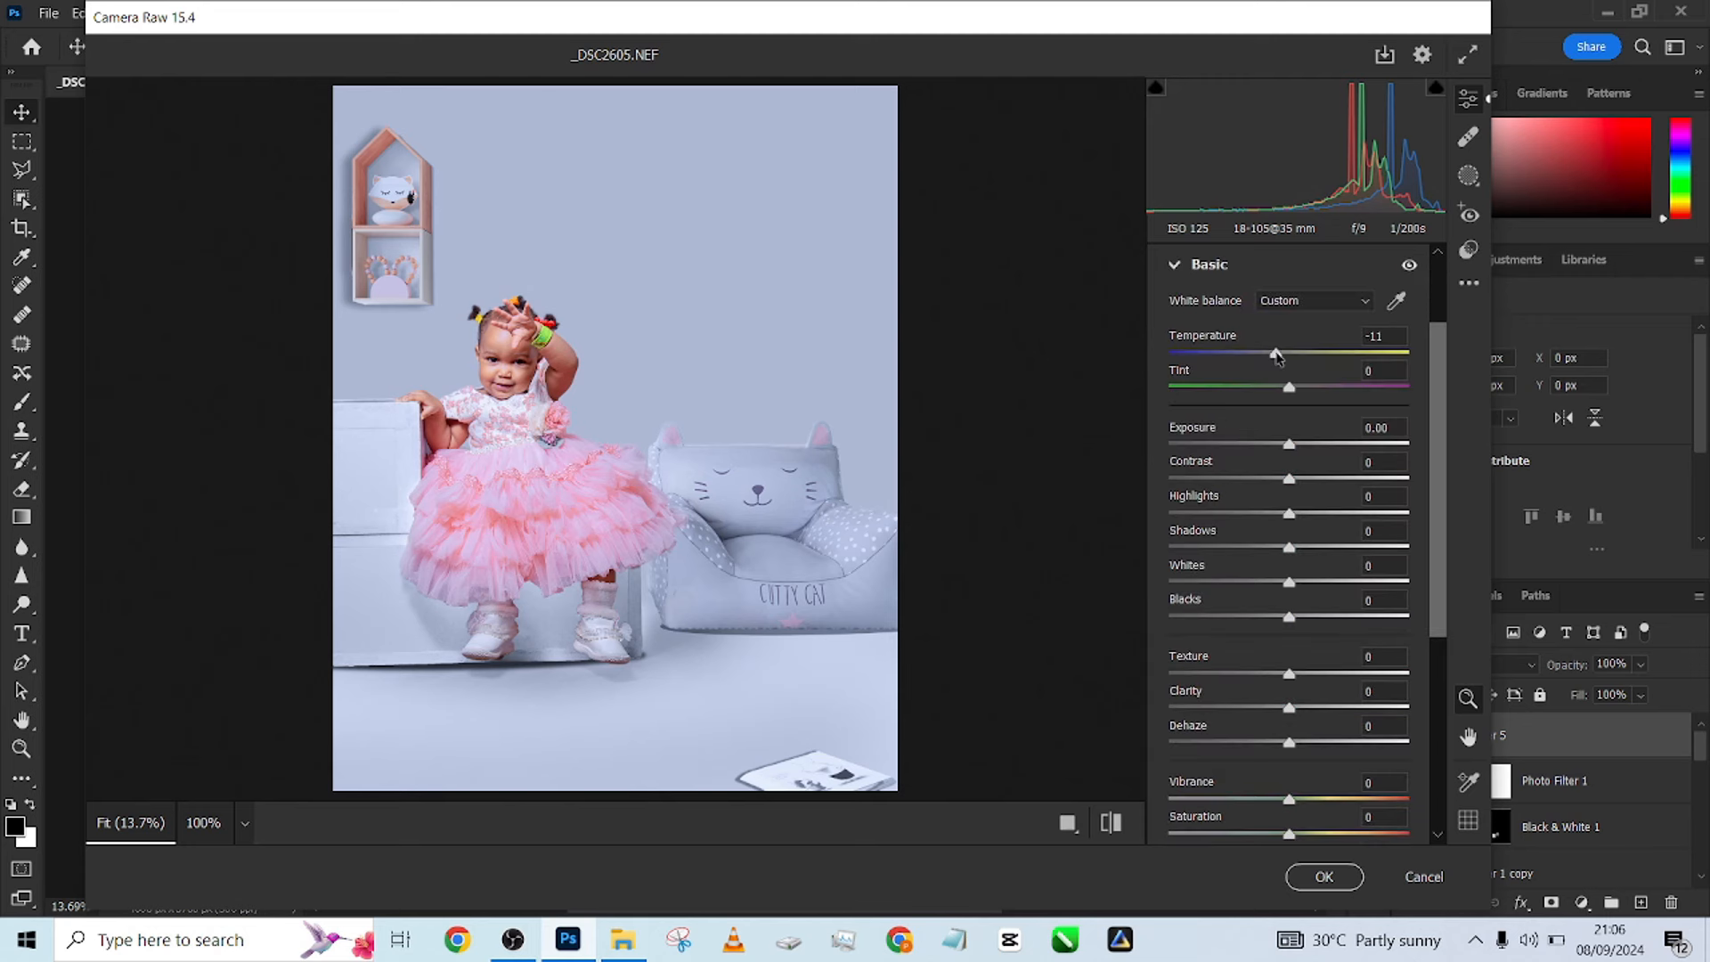
{"action": "left_click_drag", "start_coordinate": [1278, 356], "coordinate": [1291, 359]}
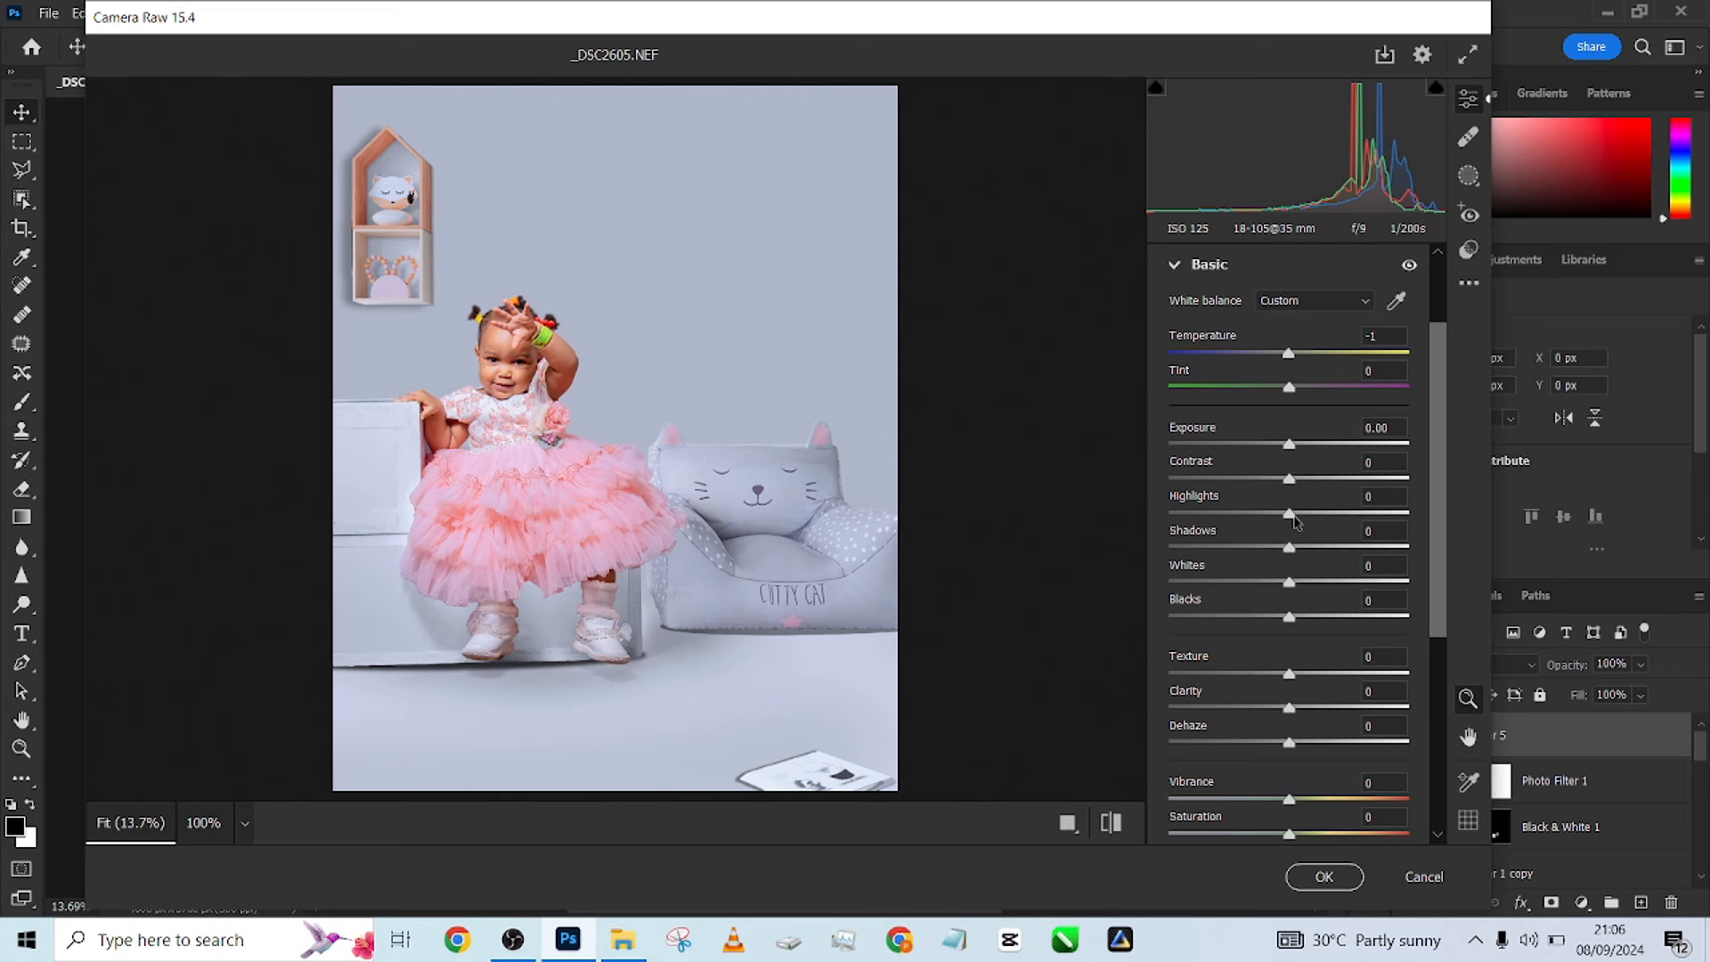
Darken the image edges with a Vignetting amount of -41 in the Camera Raw effects.
{"action": "scroll", "coordinate": [1278, 613], "scroll_direction": "down", "scroll_amount": 4}
{"action": "left_click", "coordinate": [1198, 777]}
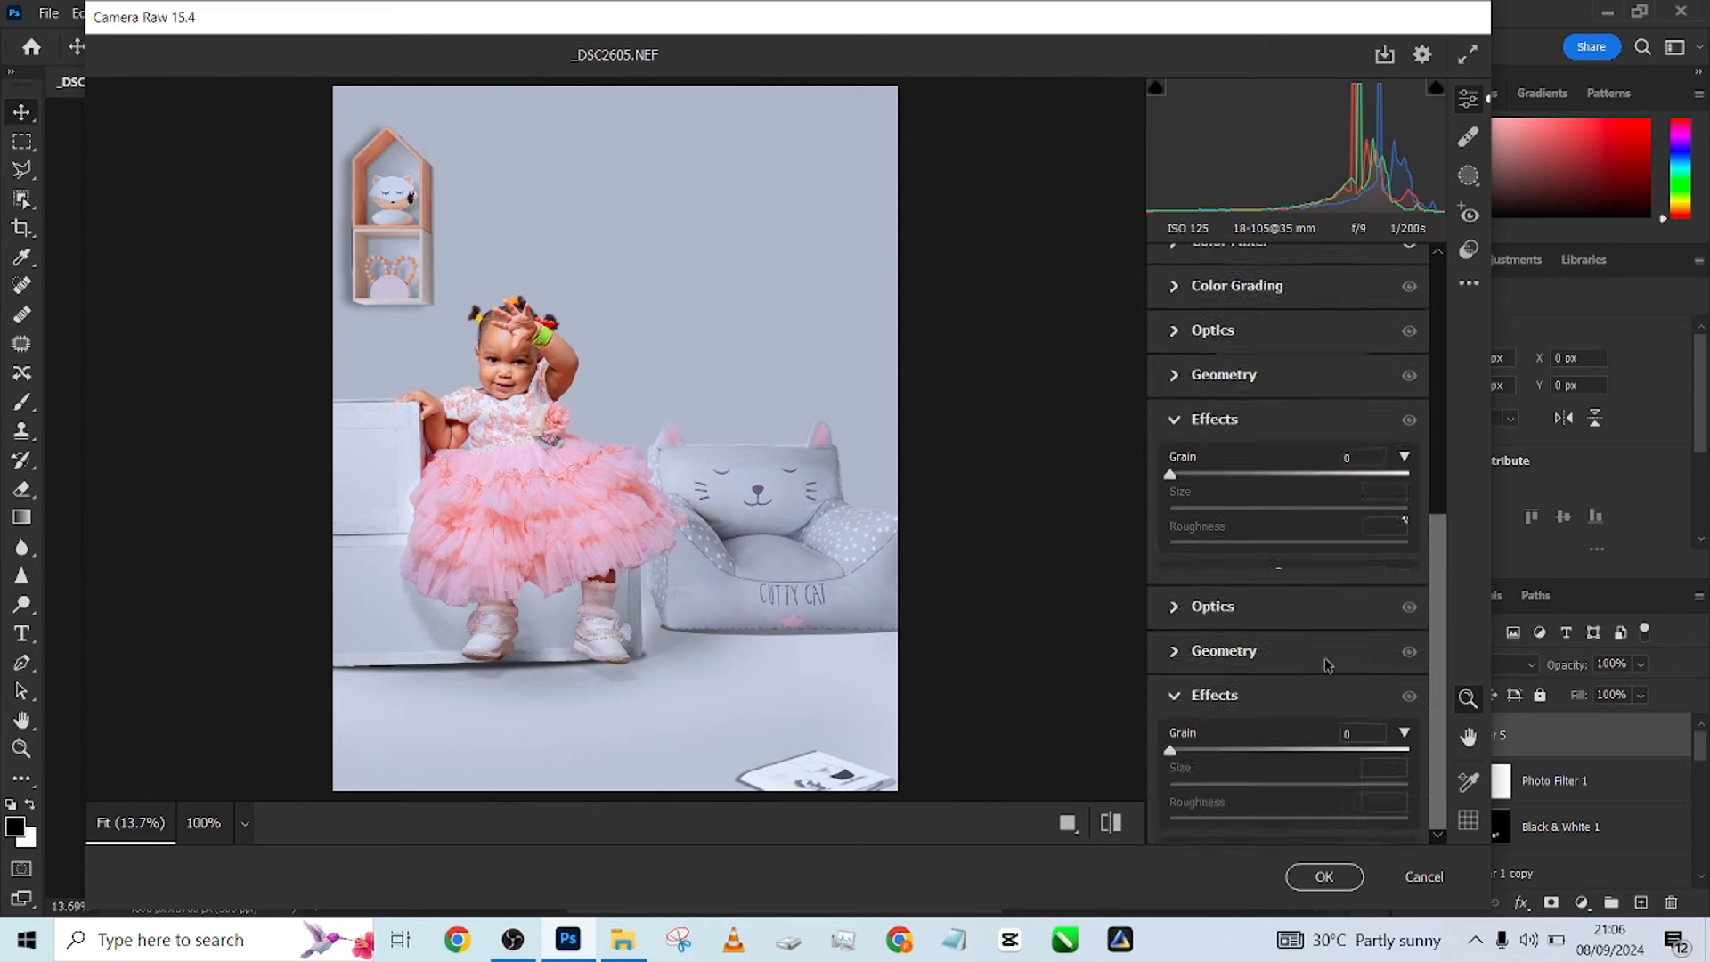
{"action": "left_click_drag", "start_coordinate": [1287, 593], "coordinate": [1239, 595]}
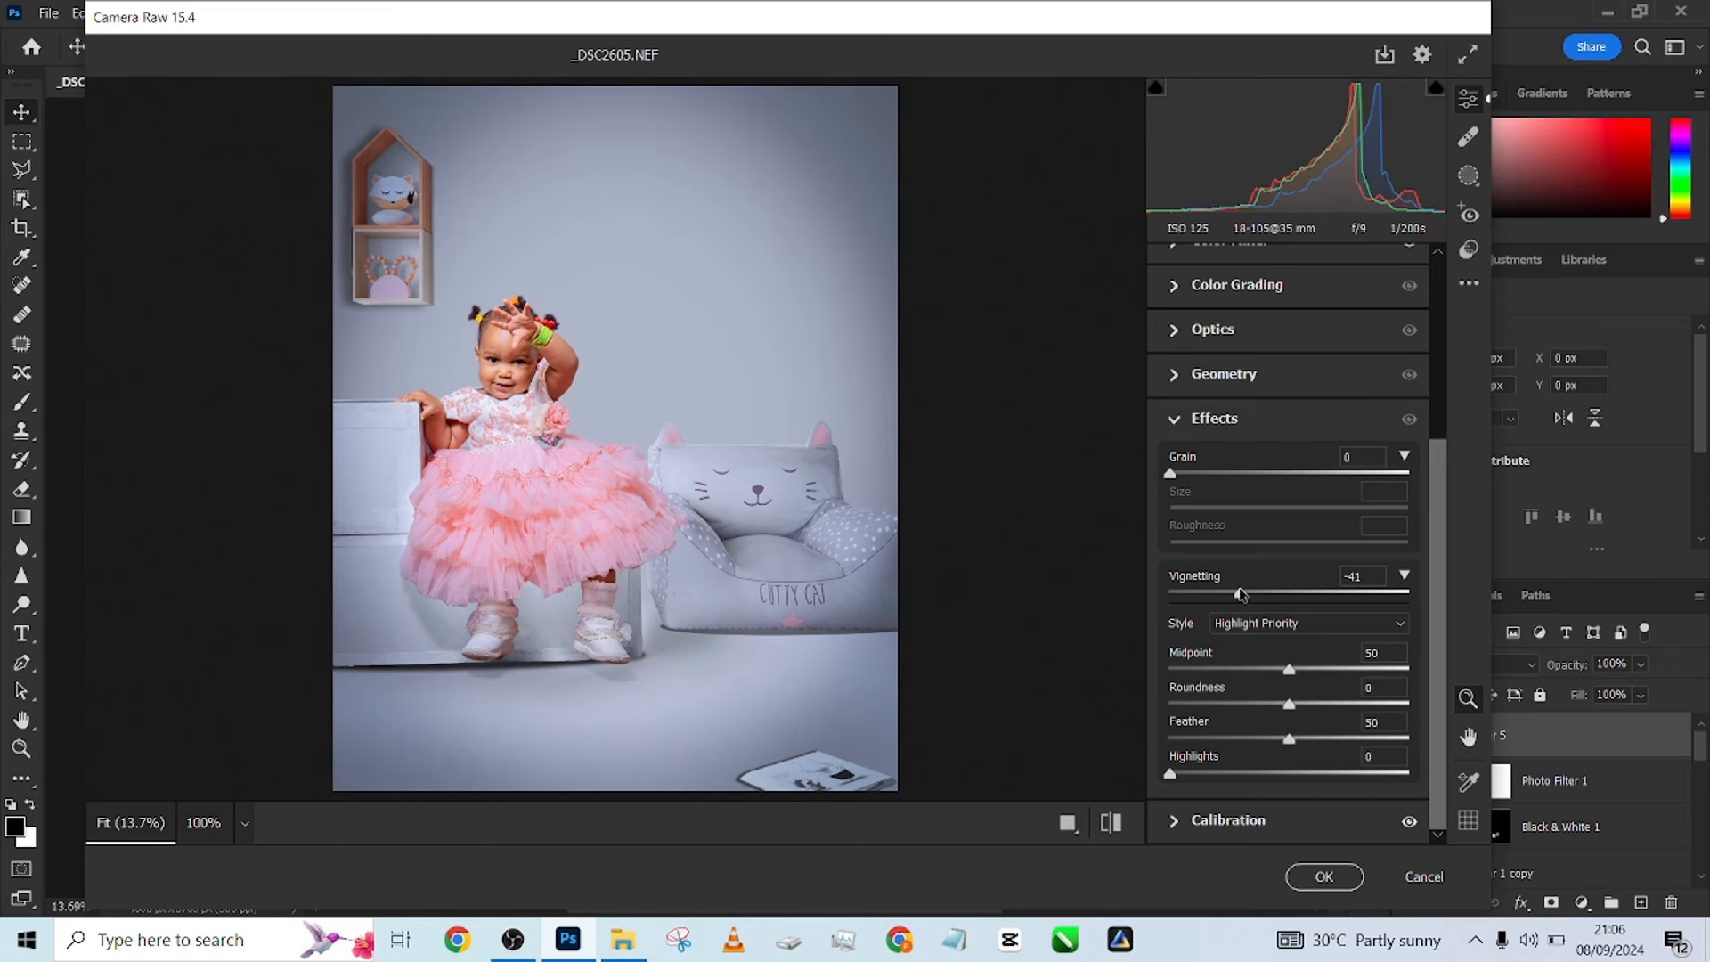
Set Highlights to +31, Shadows to +21 and Whites to -41 in the basic tone settings.
{"action": "scroll", "coordinate": [1318, 441], "scroll_direction": "up", "scroll_amount": 4}
{"action": "left_click", "coordinate": [1174, 384]}
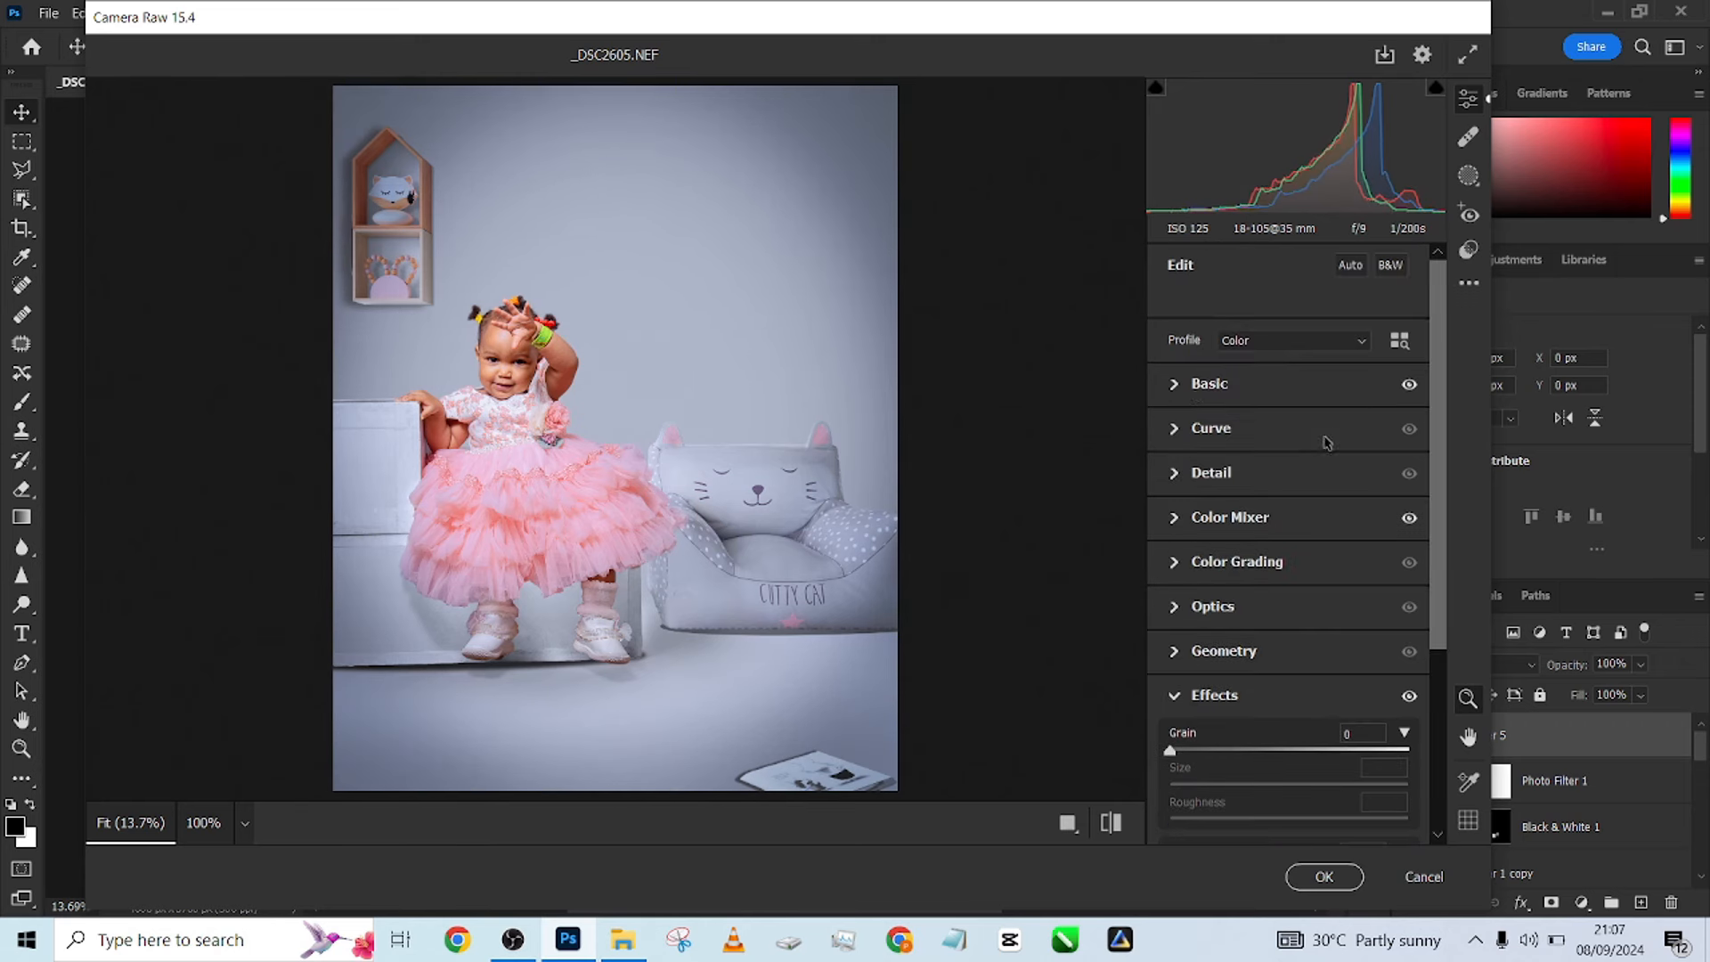
{"action": "left_click_drag", "start_coordinate": [1289, 513], "coordinate": [1327, 532]}
{"action": "key", "text": "Tab"}
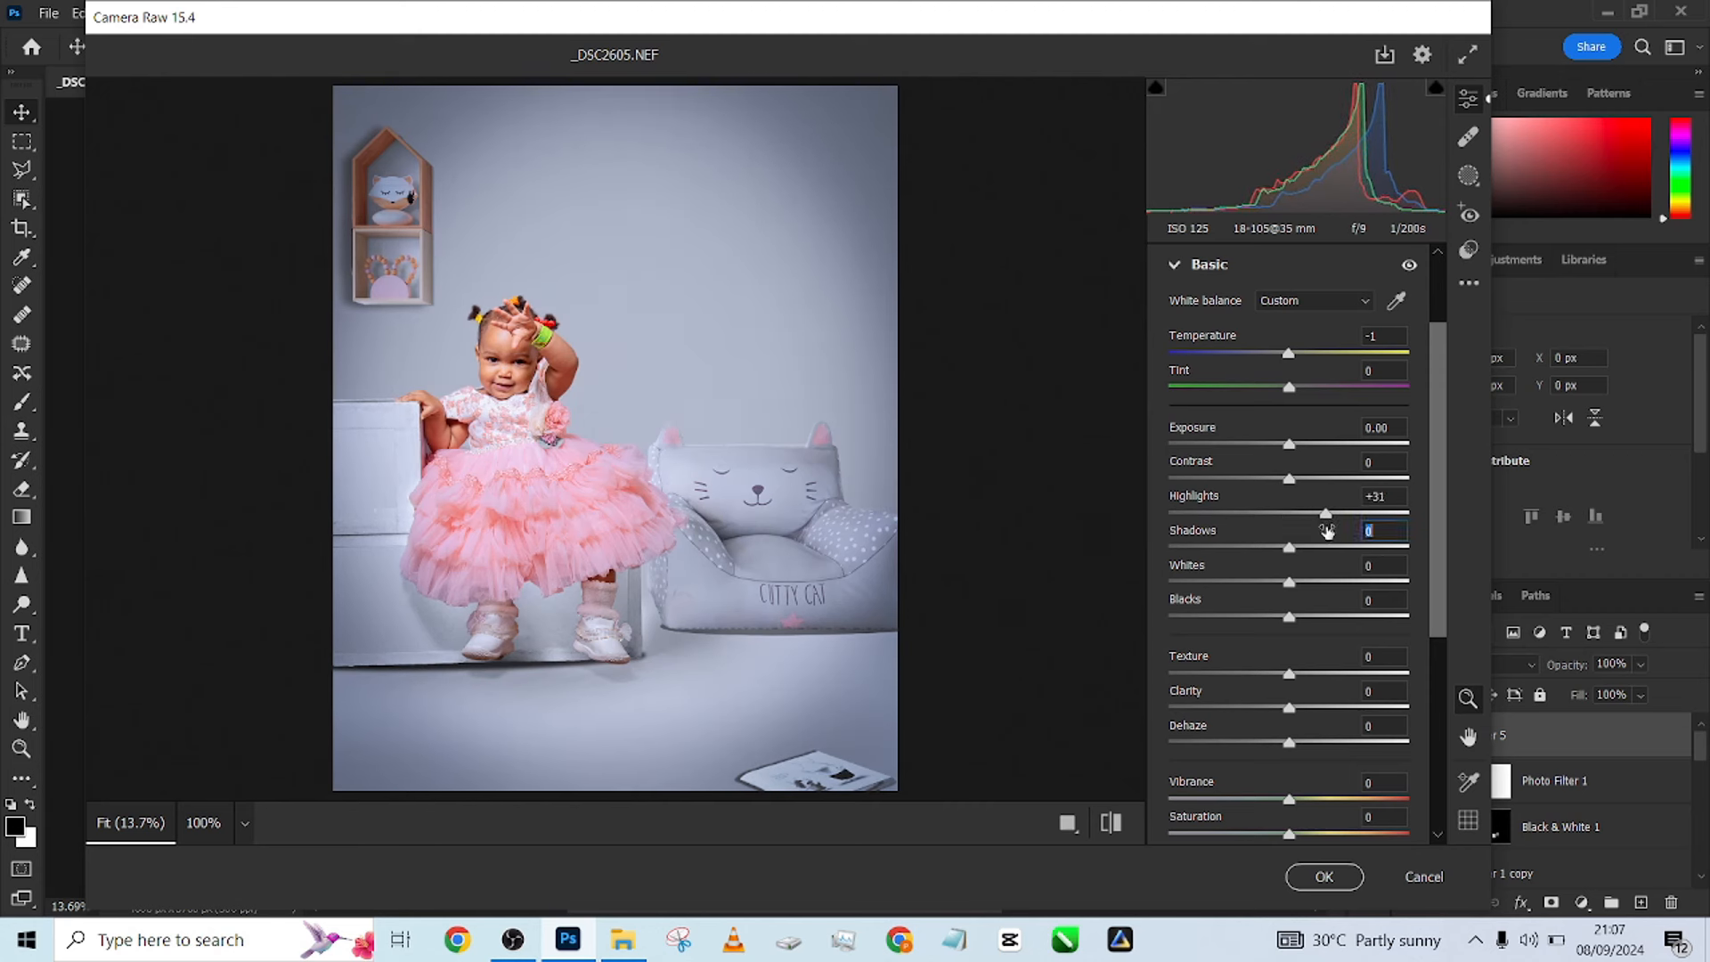
{"action": "left_click", "coordinate": [1335, 546]}
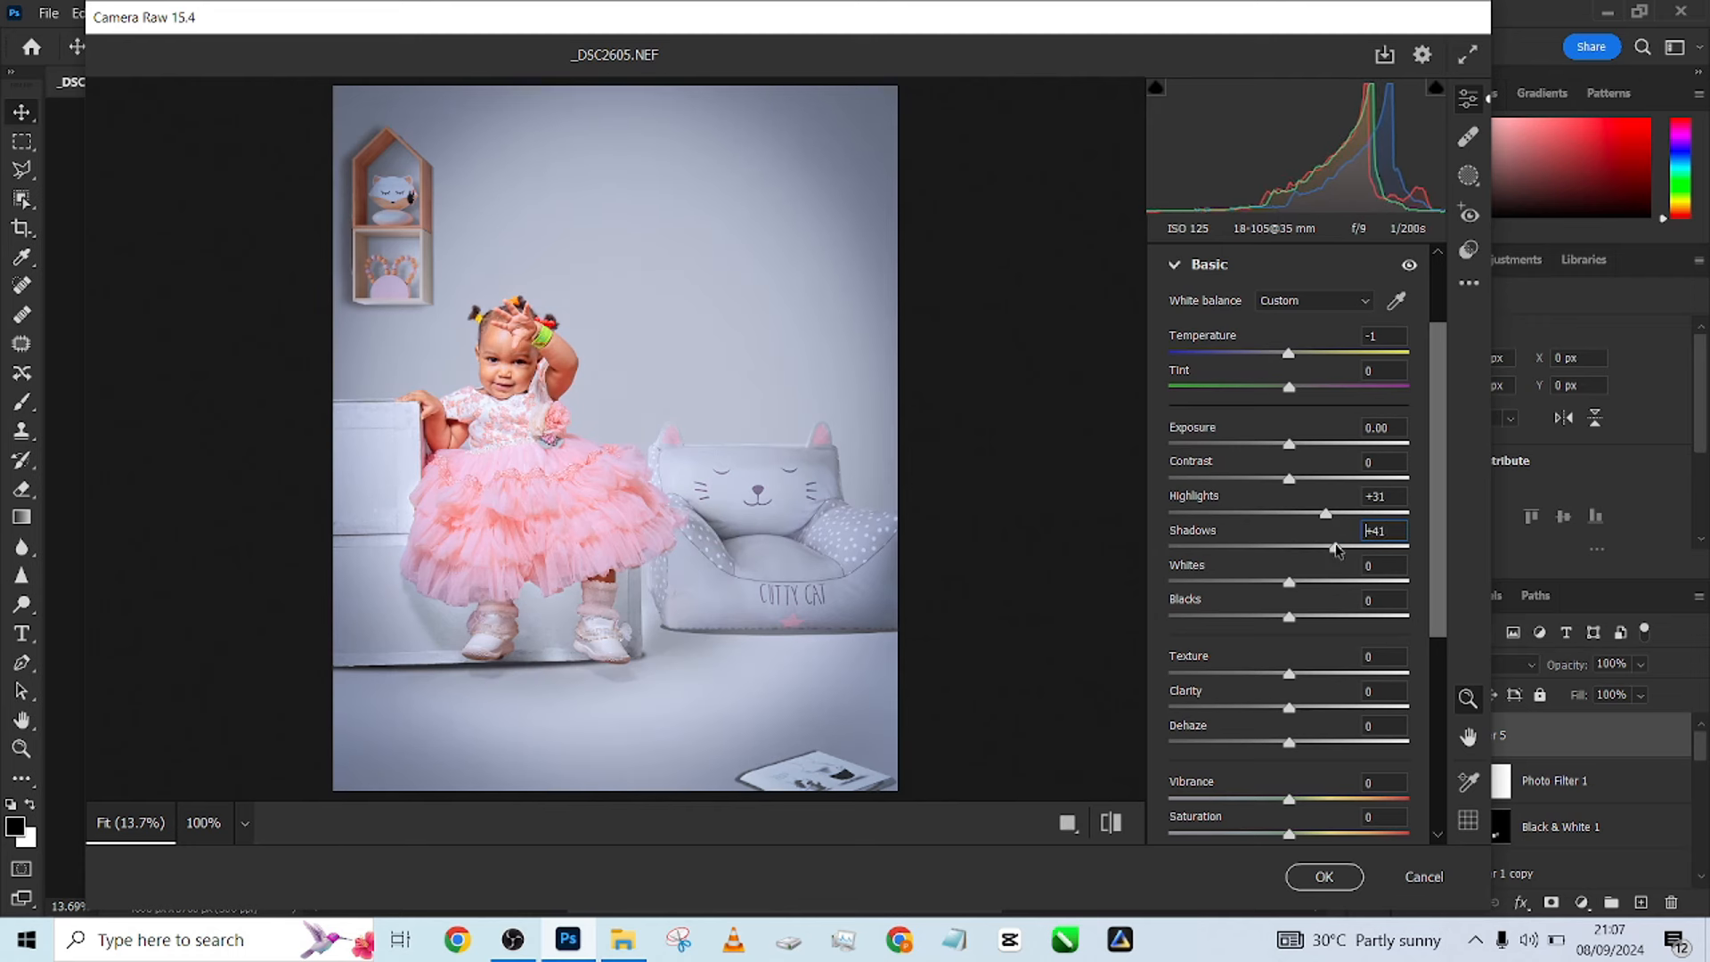
{"action": "left_click_drag", "start_coordinate": [1335, 545], "coordinate": [1240, 581]}
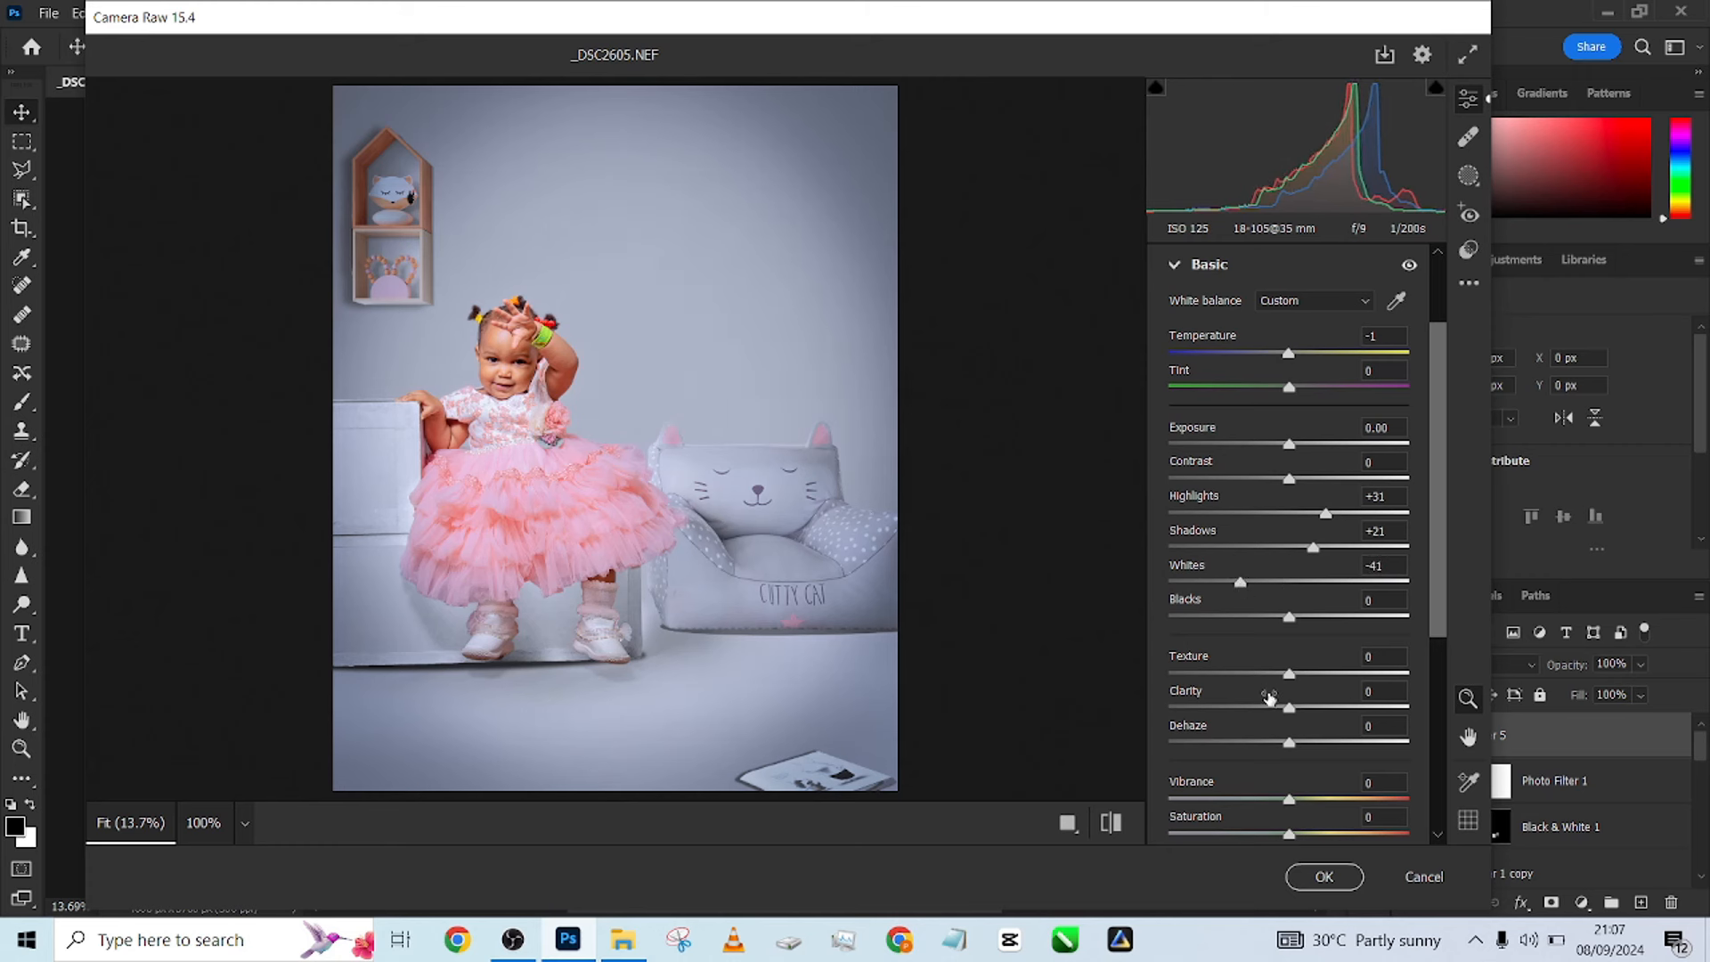
Fine-tune the basic settings with Dehaze -4, Whites -27, Blacks -17 and Vibrance +42.
{"action": "mouse_move", "coordinate": [1290, 743]}
{"action": "left_mouse_down"}
{"action": "mouse_move", "coordinate": [1304, 743]}
{"action": "mouse_move", "coordinate": [1260, 746]}
{"action": "mouse_move", "coordinate": [1292, 746]}
{"action": "left_mouse_up"}
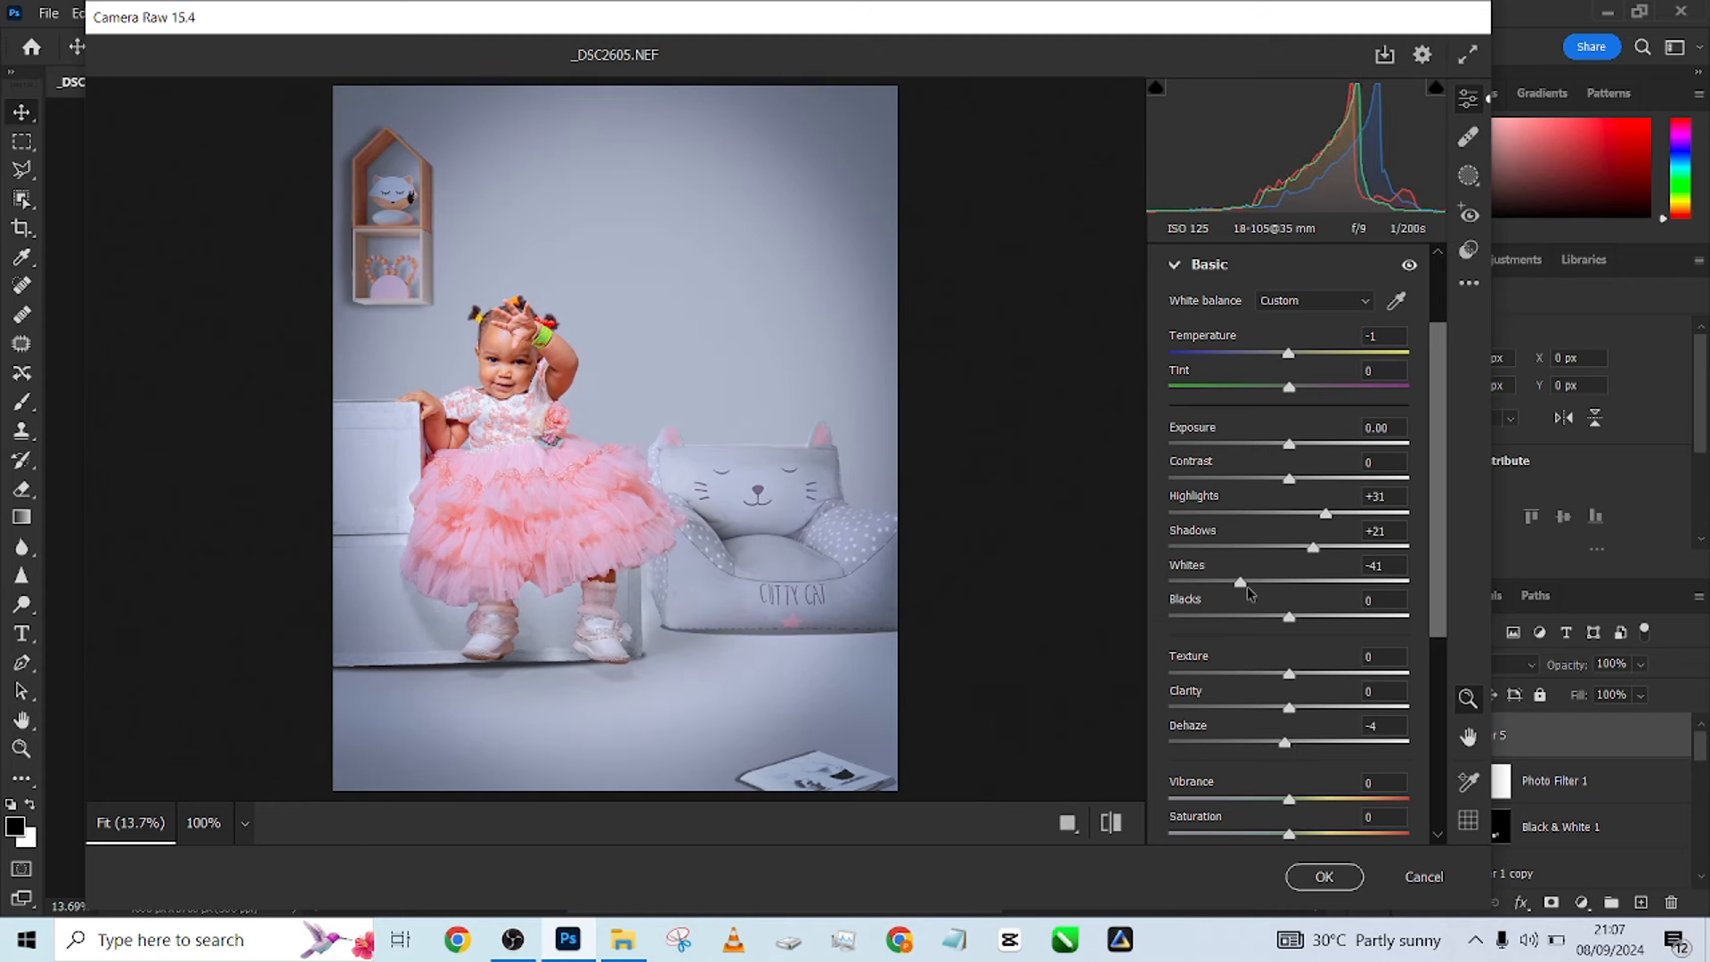
{"action": "left_click", "coordinate": [1260, 581]}
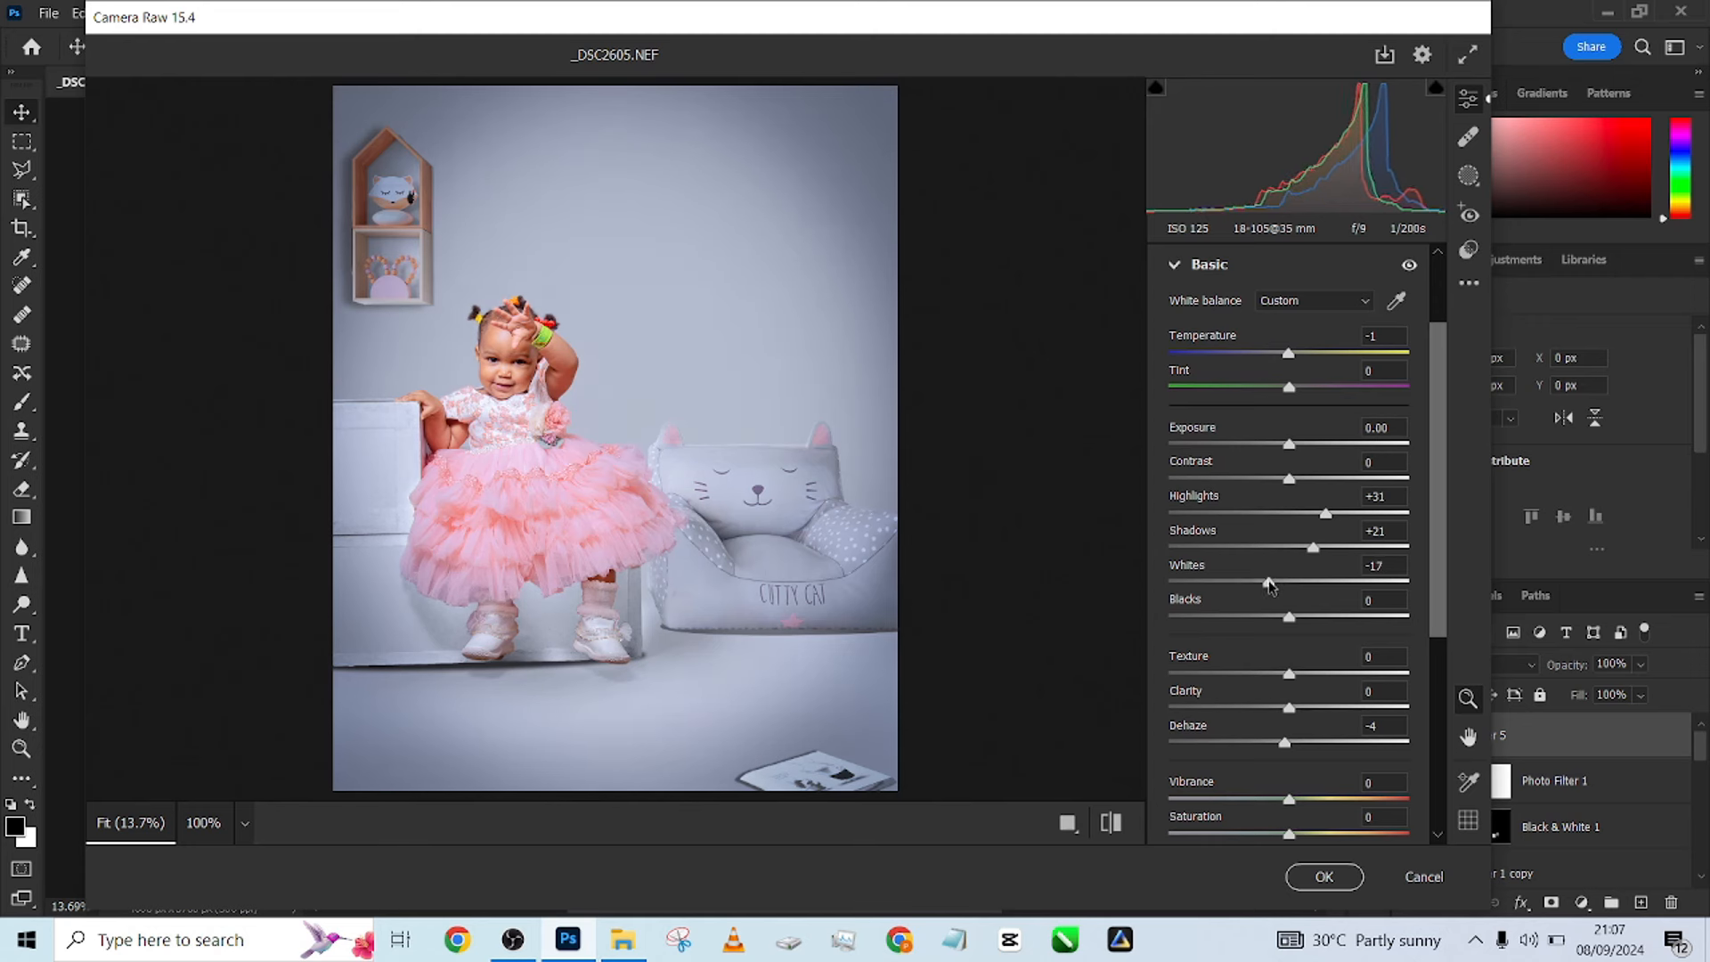
{"action": "left_click_drag", "start_coordinate": [1289, 618], "coordinate": [1271, 621]}
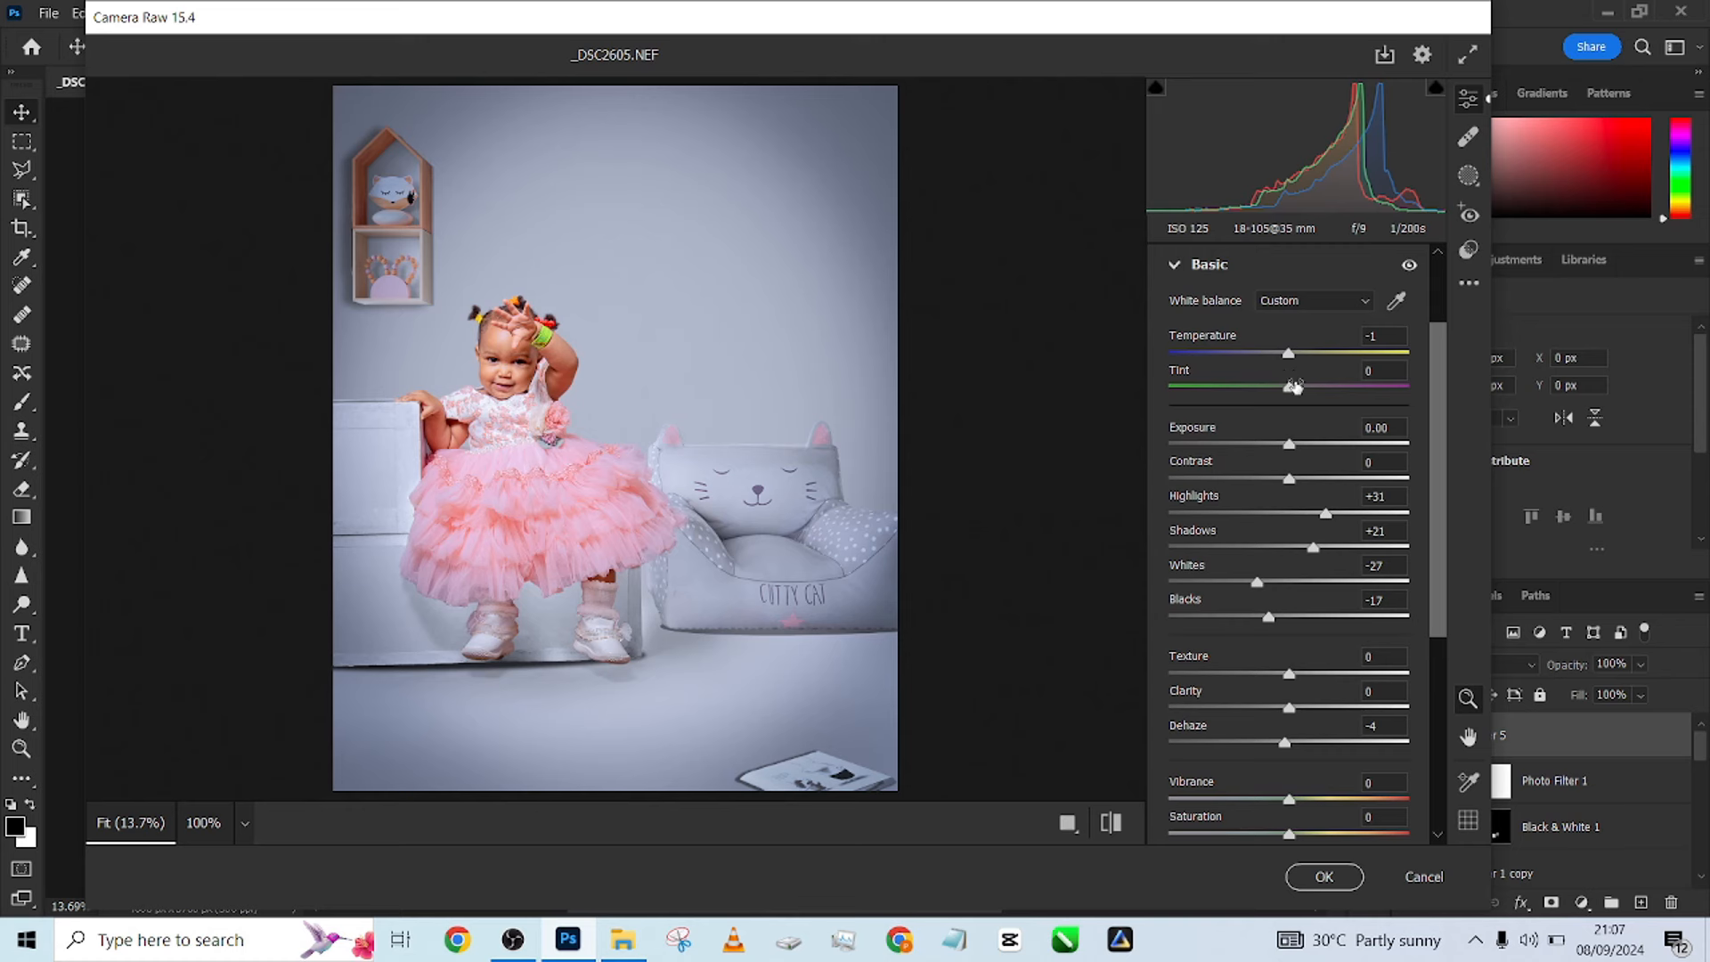
{"action": "mouse_move", "coordinate": [1322, 800]}
{"action": "left_mouse_down"}
{"action": "mouse_move", "coordinate": [1362, 800]}
{"action": "mouse_move", "coordinate": [1338, 800]}
{"action": "left_mouse_up"}
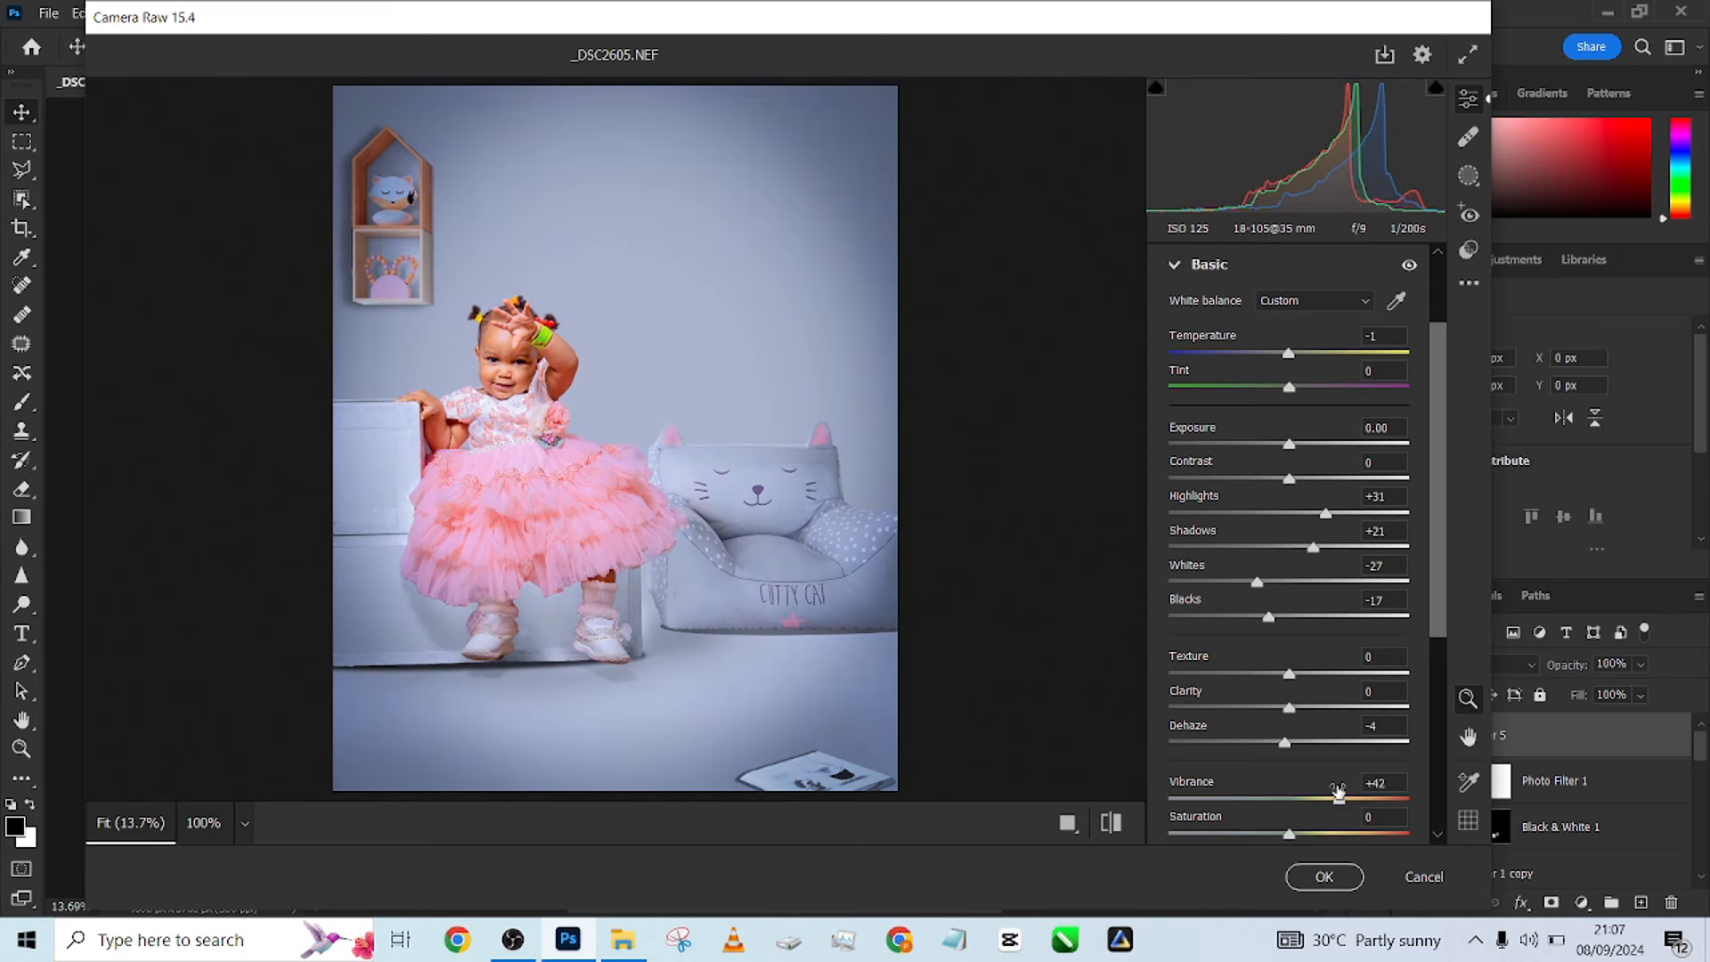
Set the Magentas to -25 saturation and -4 luminance in the Color Mixer.
{"action": "scroll", "coordinate": [1247, 703], "scroll_direction": "down", "scroll_amount": 5}
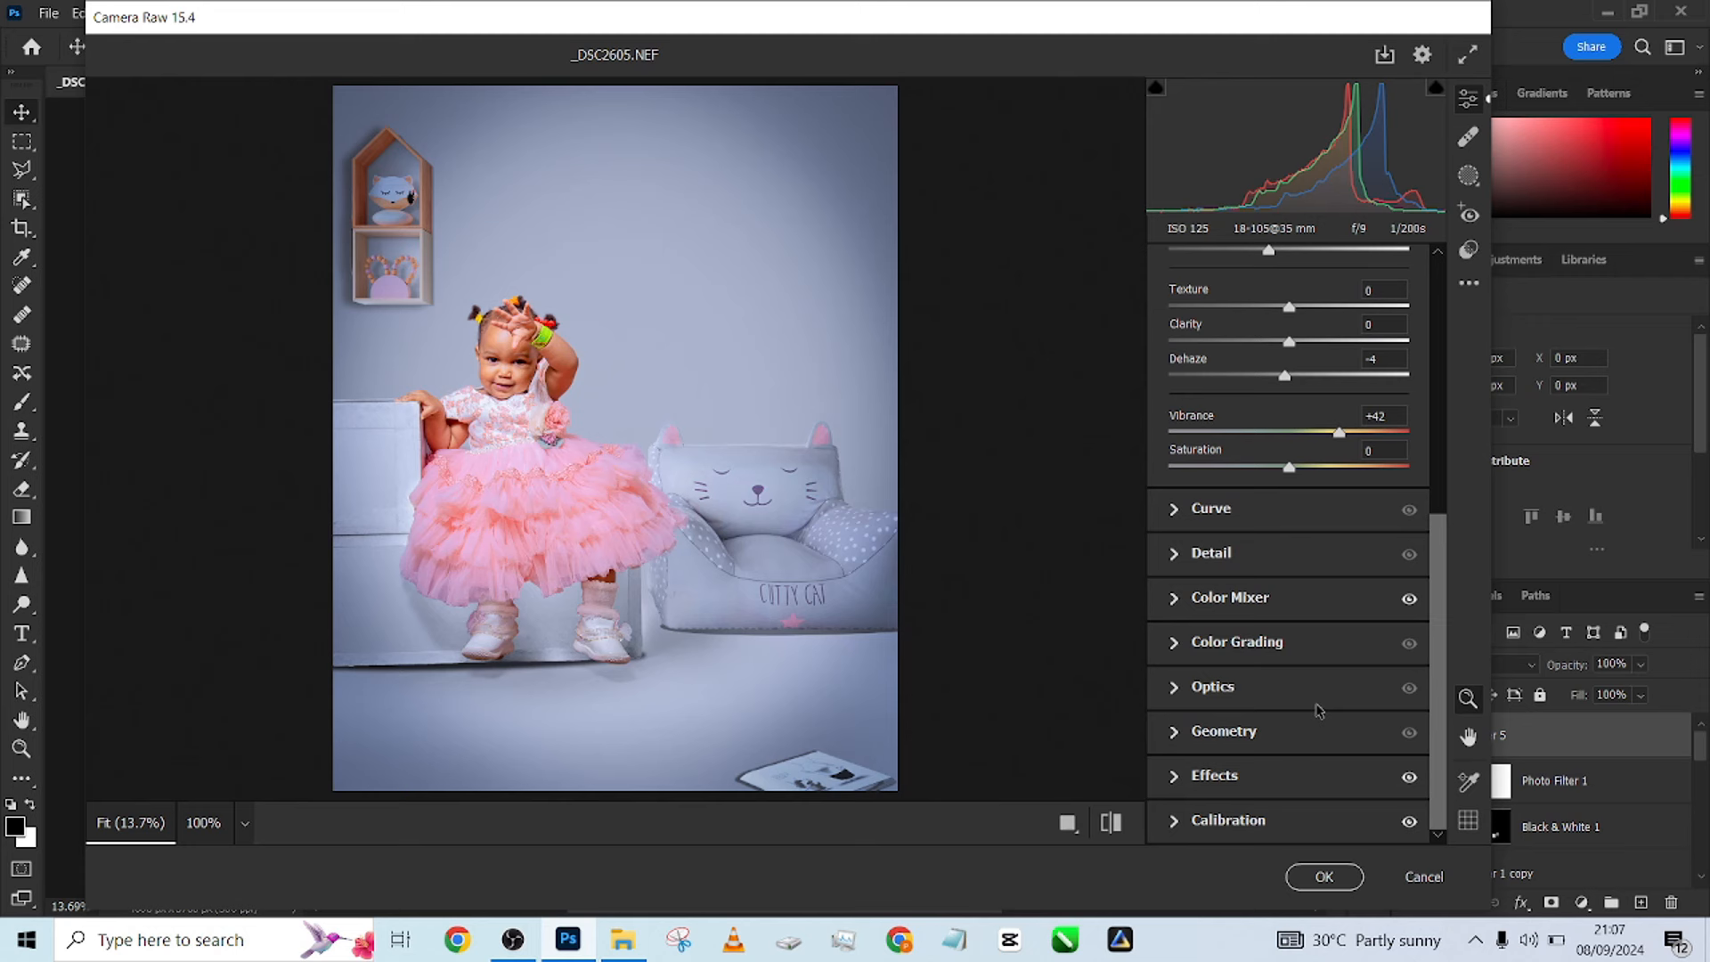
{"action": "left_click", "coordinate": [1192, 601]}
{"action": "left_click_drag", "start_coordinate": [1280, 733], "coordinate": [1246, 735]}
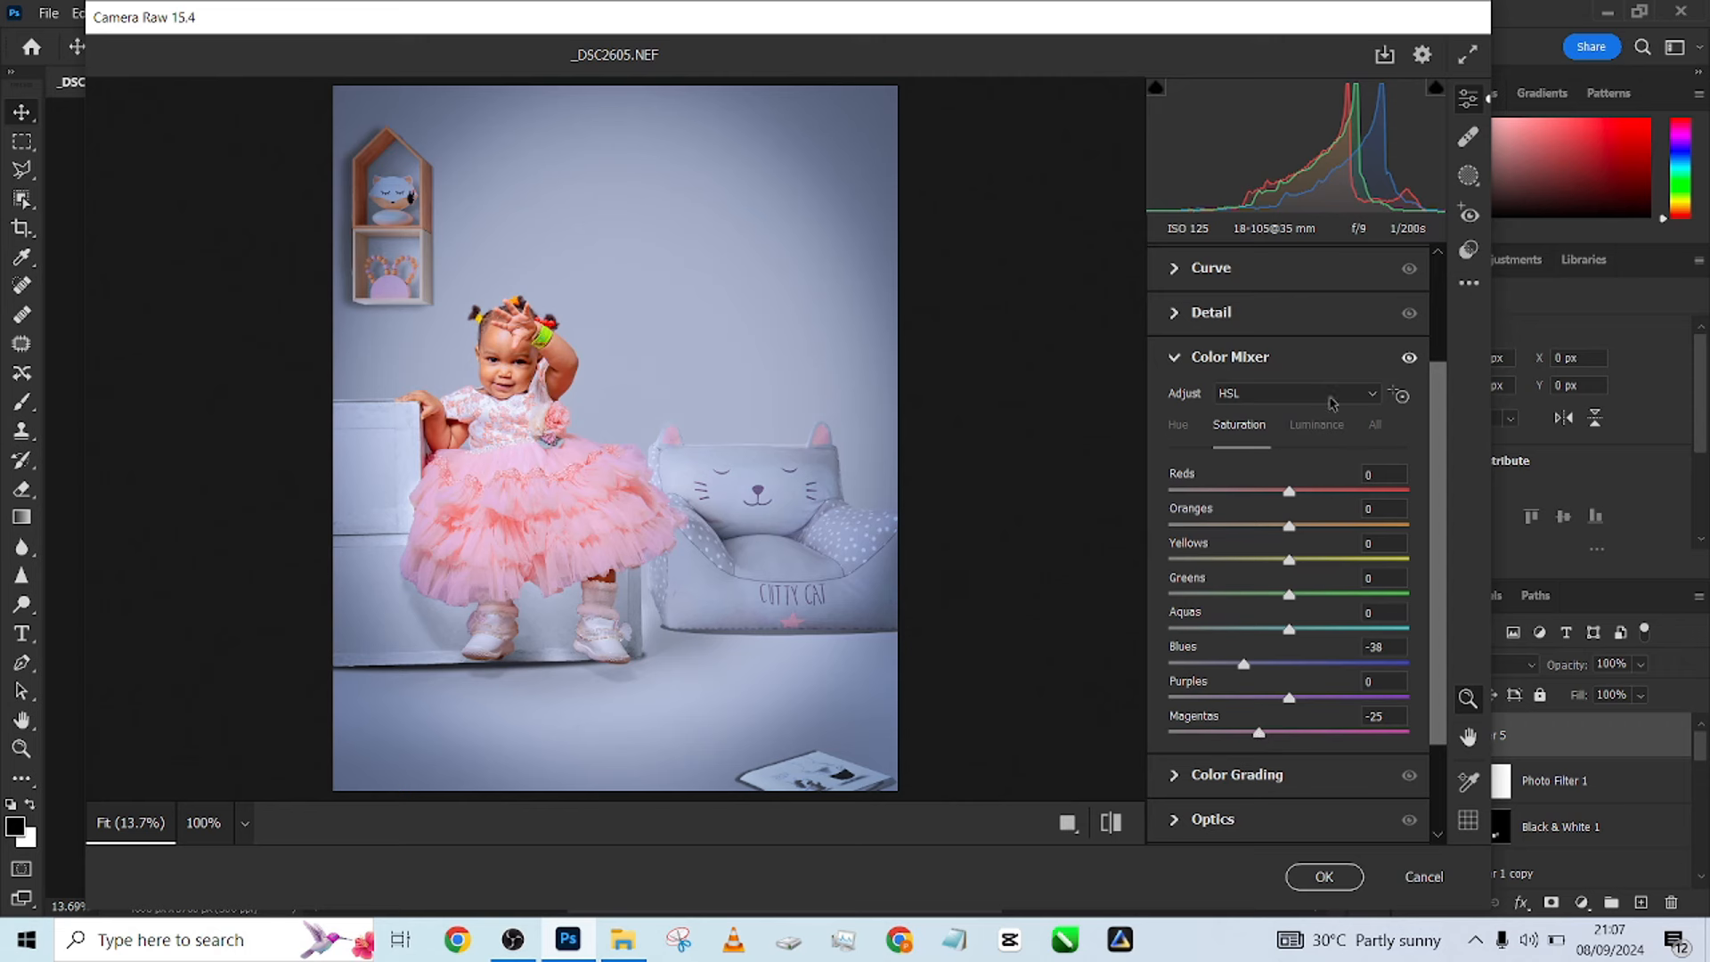
{"action": "left_click", "coordinate": [1319, 425]}
{"action": "mouse_move", "coordinate": [1289, 733]}
{"action": "left_mouse_down"}
{"action": "mouse_move", "coordinate": [1265, 734]}
{"action": "mouse_move", "coordinate": [1356, 745]}
{"action": "mouse_move", "coordinate": [1201, 745]}
{"action": "mouse_move", "coordinate": [1277, 736]}
{"action": "mouse_move", "coordinate": [1286, 758]}
{"action": "left_mouse_up"}
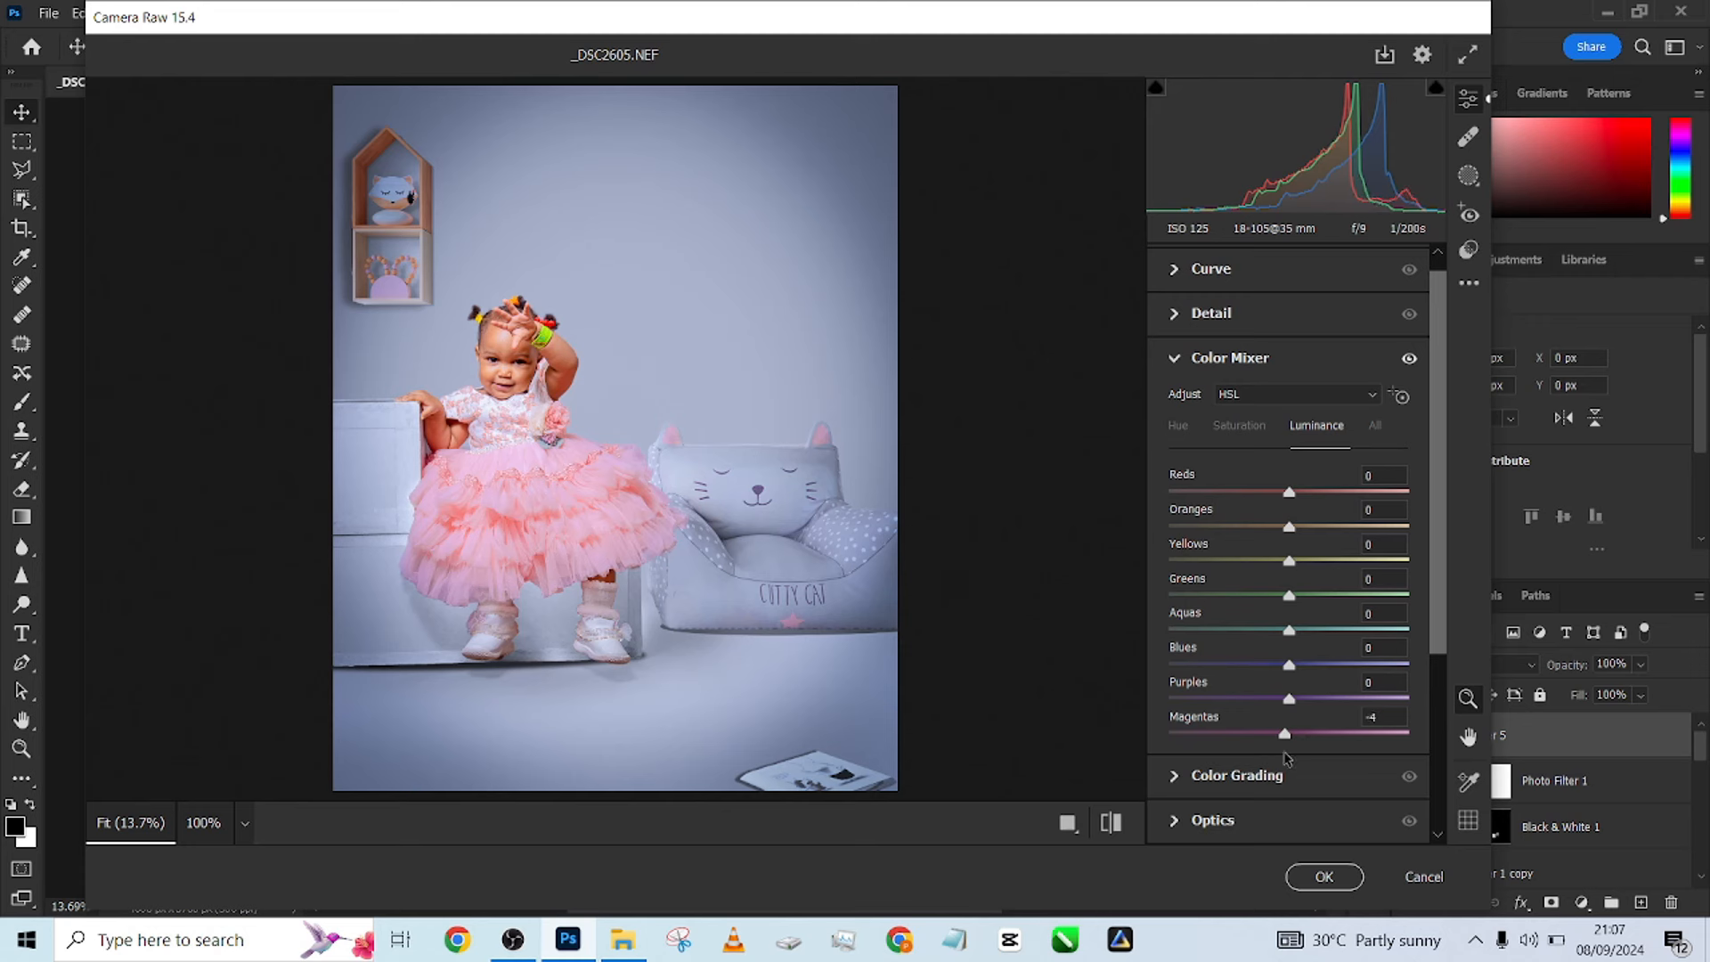
Set the Color Mixer saturation of Greens to +64, Yellows to +81 and Oranges to -12.
{"action": "left_click", "coordinate": [1240, 427]}
{"action": "left_click_drag", "start_coordinate": [1408, 595], "coordinate": [1386, 561]}
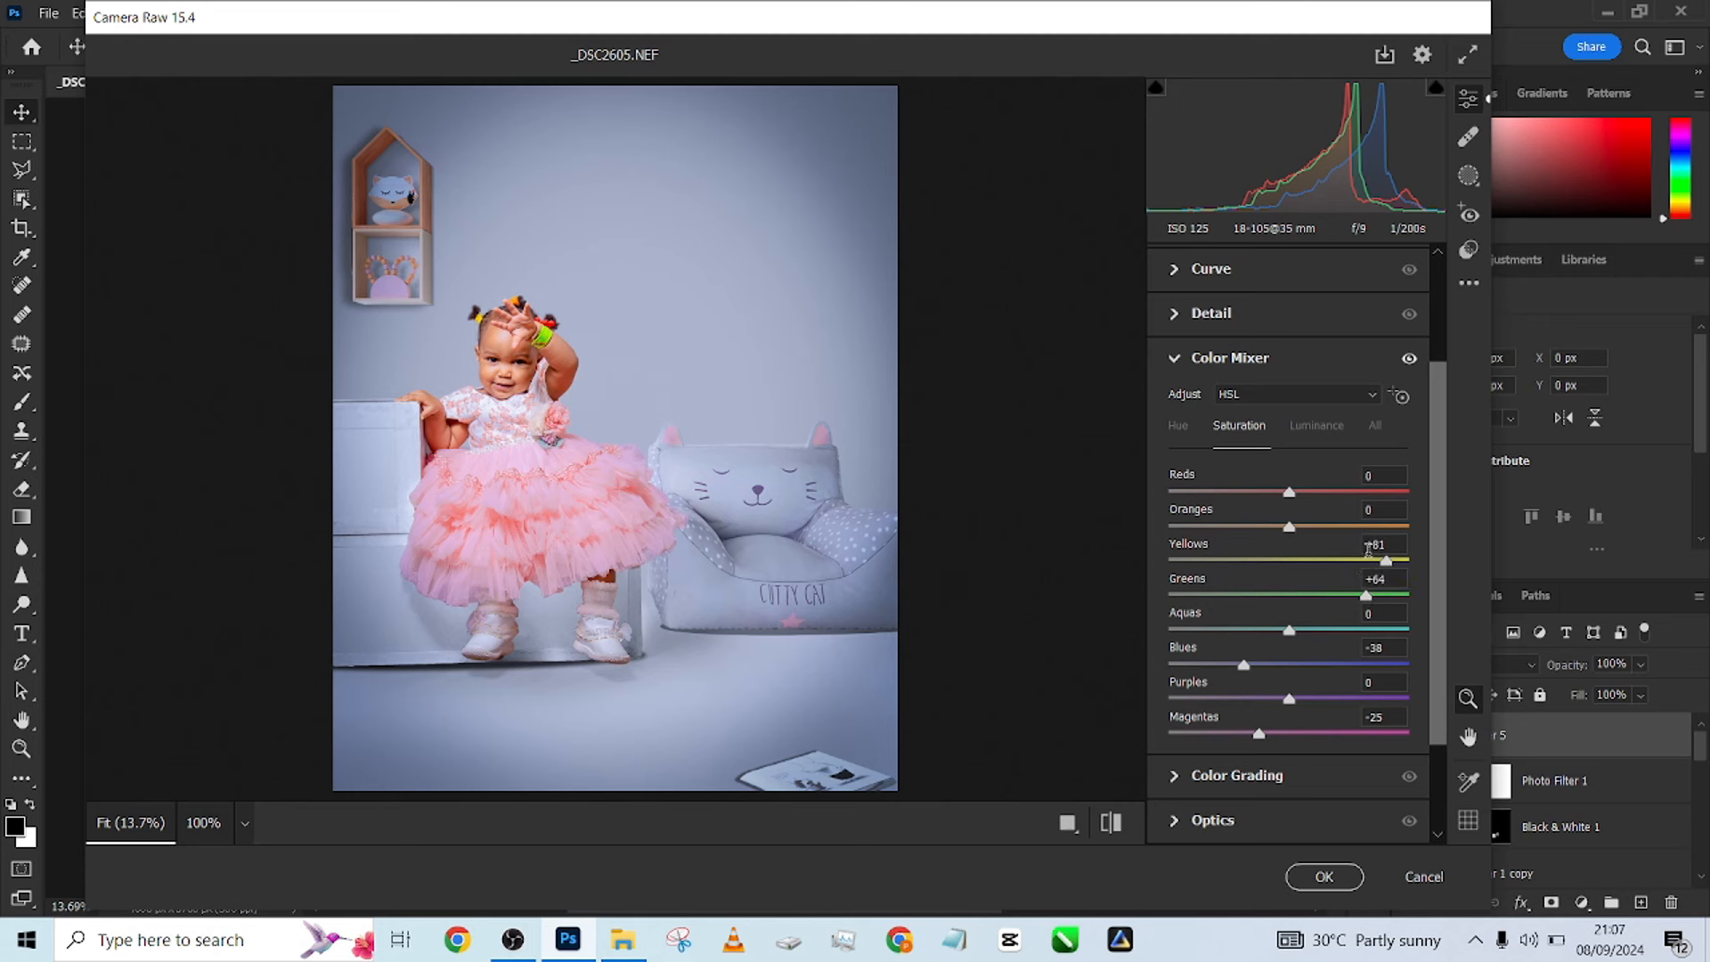
{"action": "left_click", "coordinate": [1275, 529]}
Compare the graded portrait with its default settings and apply the Camera Raw adjustments.
{"action": "left_click", "coordinate": [1115, 825]}
{"action": "left_click", "coordinate": [1115, 825]}
{"action": "left_click", "coordinate": [1116, 824]}
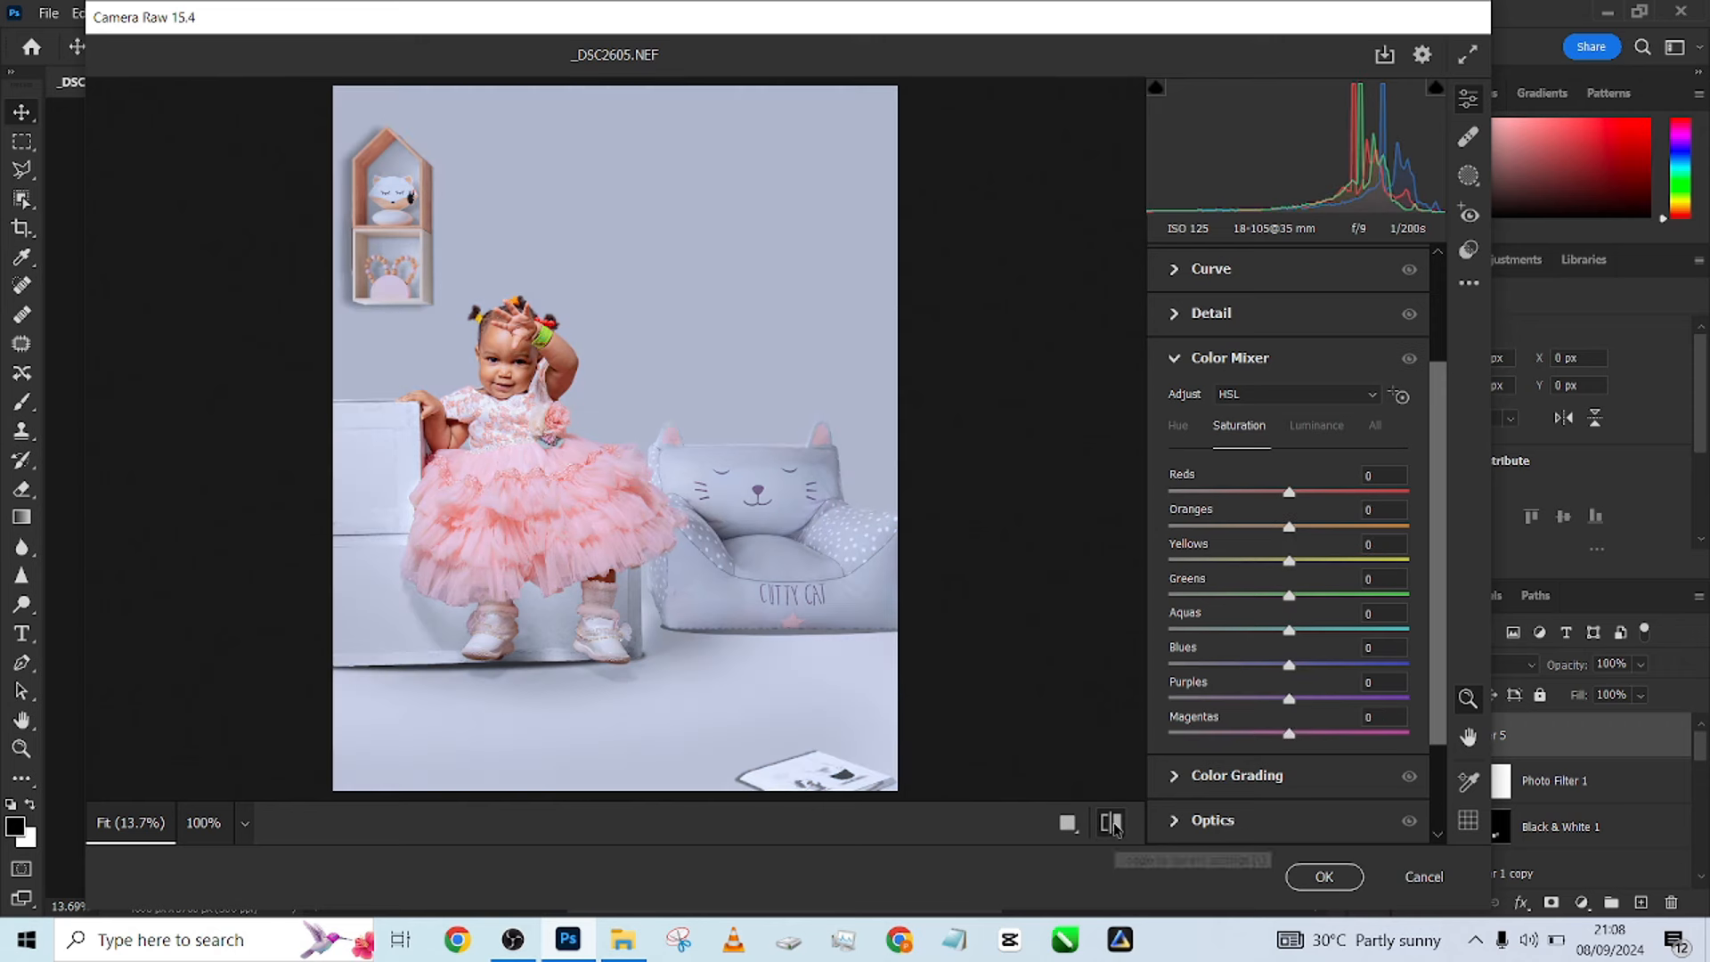
{"action": "left_click", "coordinate": [1115, 825]}
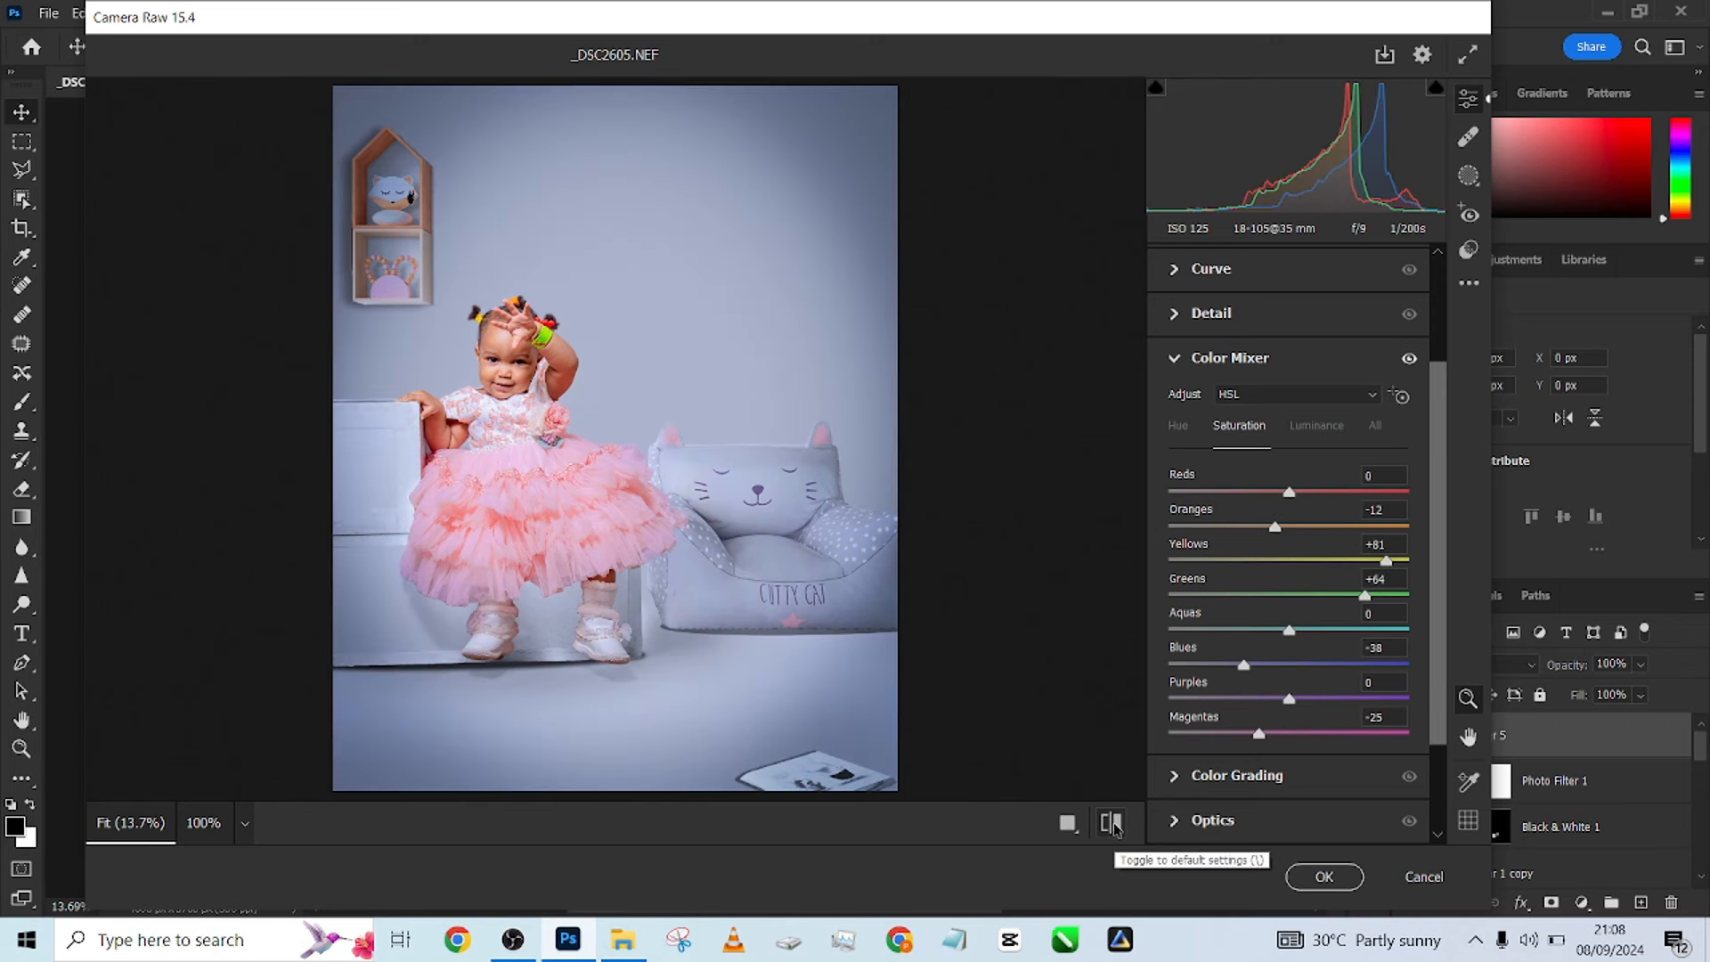
{"action": "left_click", "coordinate": [1115, 825]}
{"action": "left_click", "coordinate": [1115, 825]}
{"action": "left_click", "coordinate": [1115, 825]}
{"action": "left_click", "coordinate": [1115, 824]}
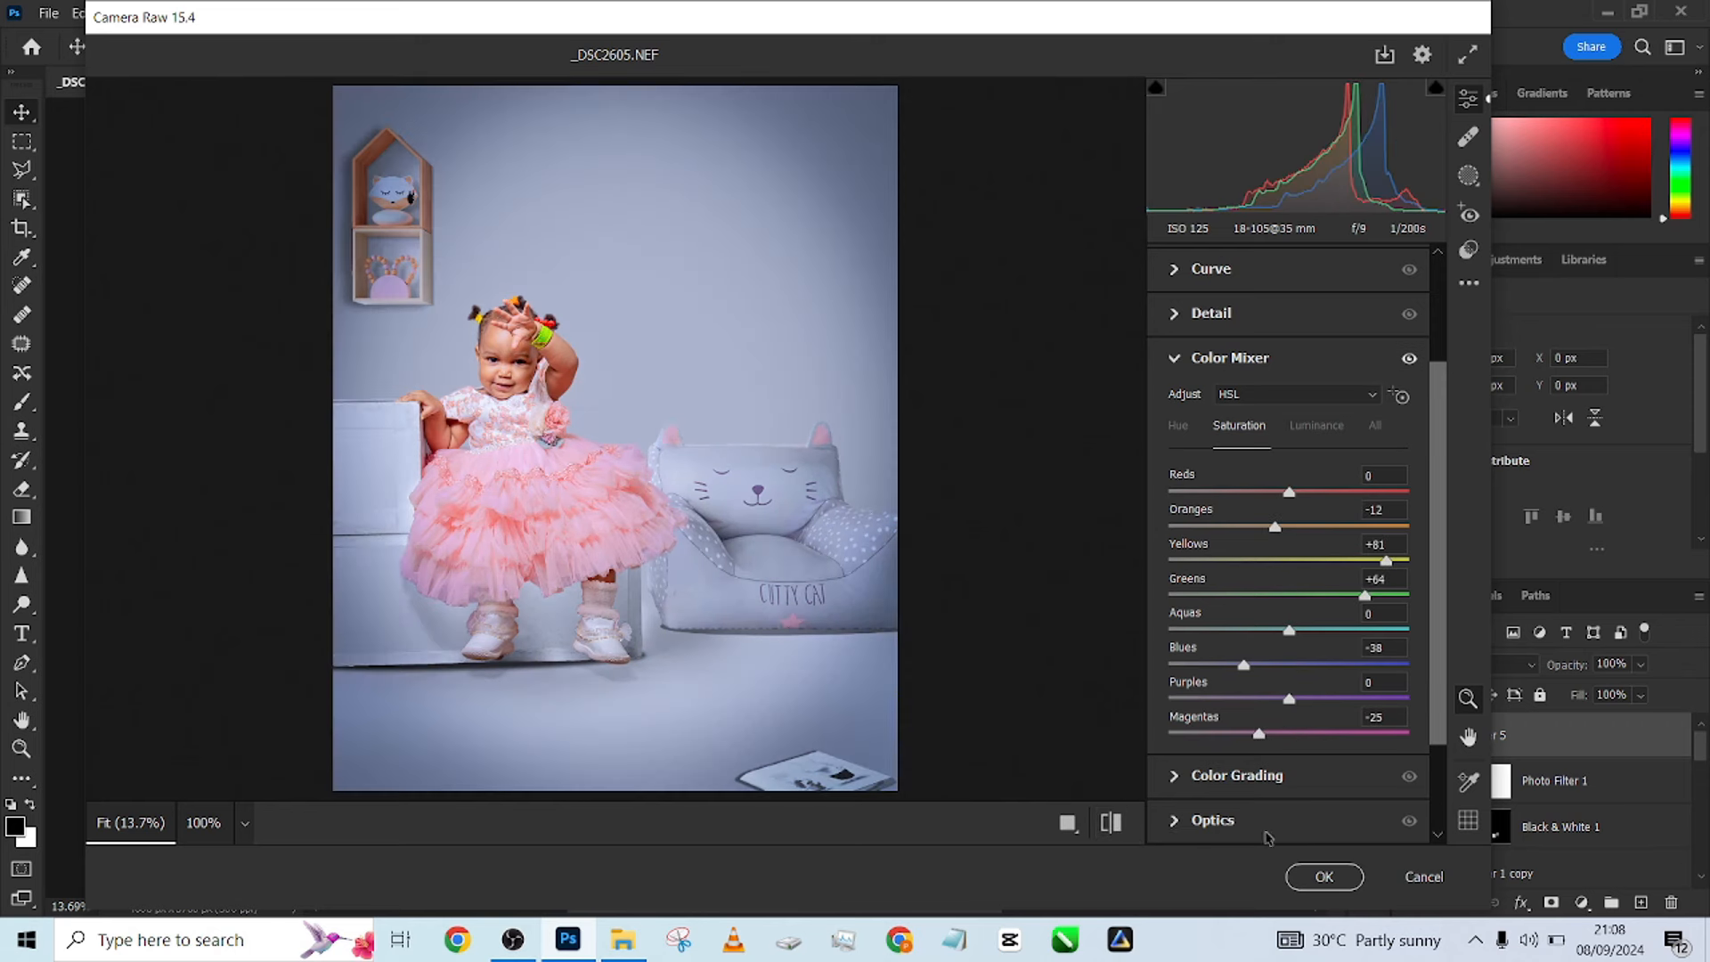
{"action": "left_click", "coordinate": [1343, 876]}
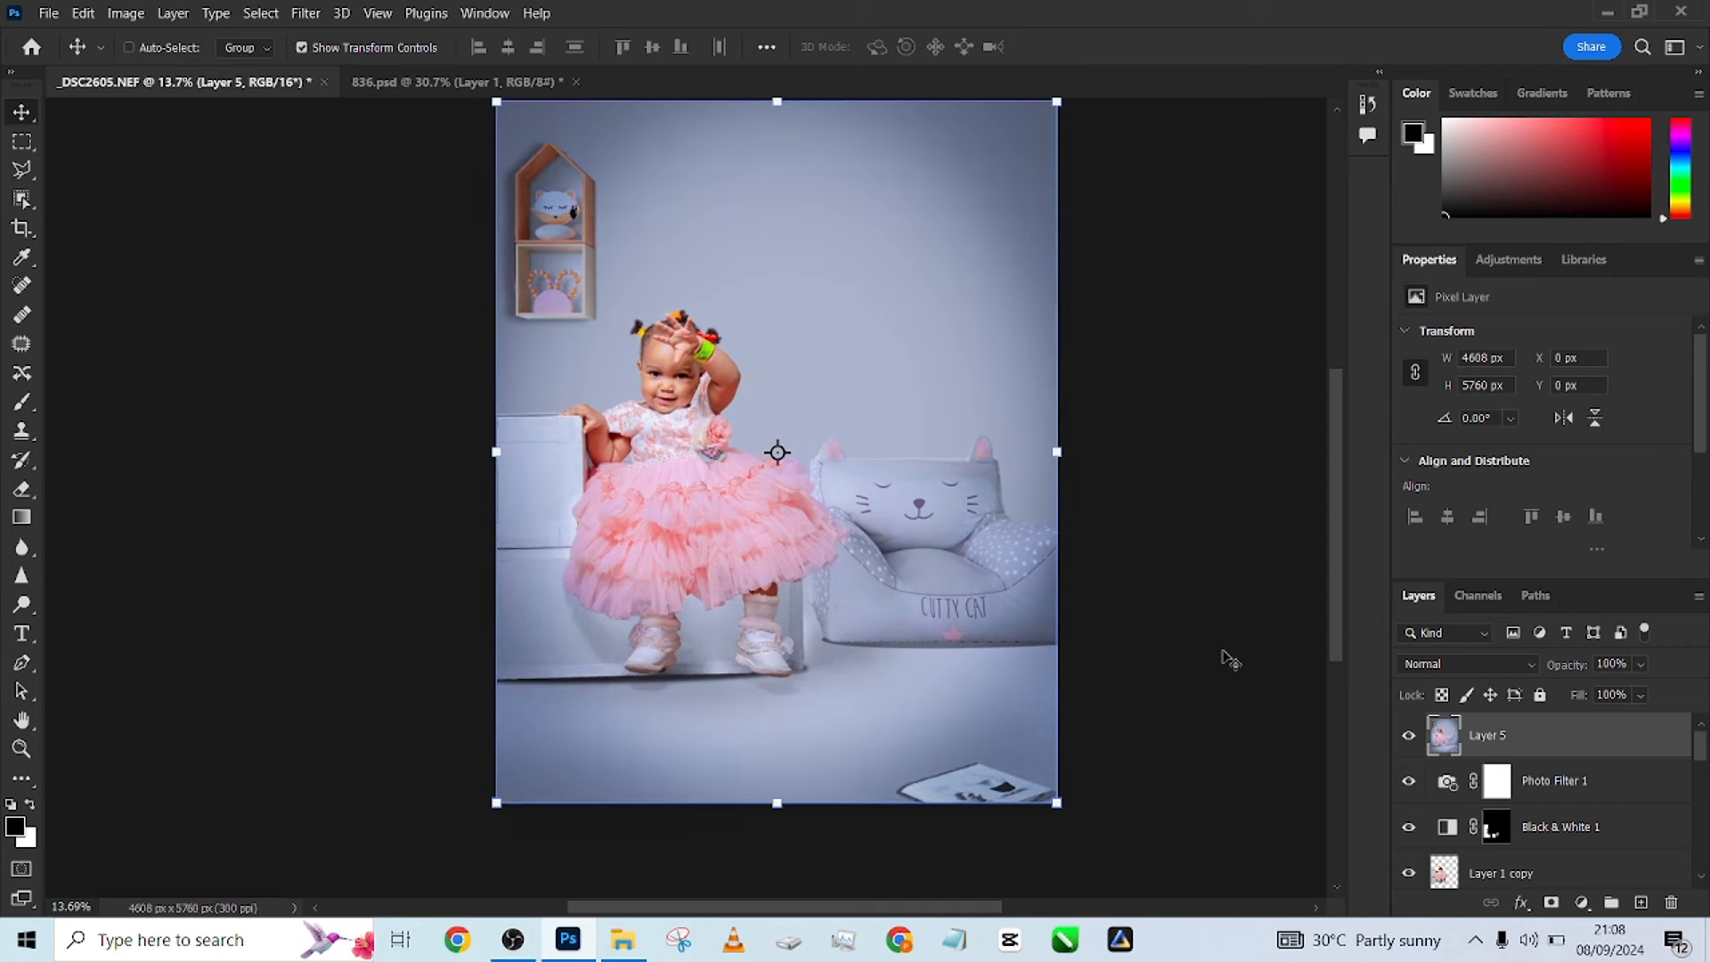
Add a Color Lookup adjustment layer above the graded layer using the 2Strip.look 3D LUT.
{"action": "left_click", "coordinate": [1582, 903]}
{"action": "left_click", "coordinate": [1584, 786]}
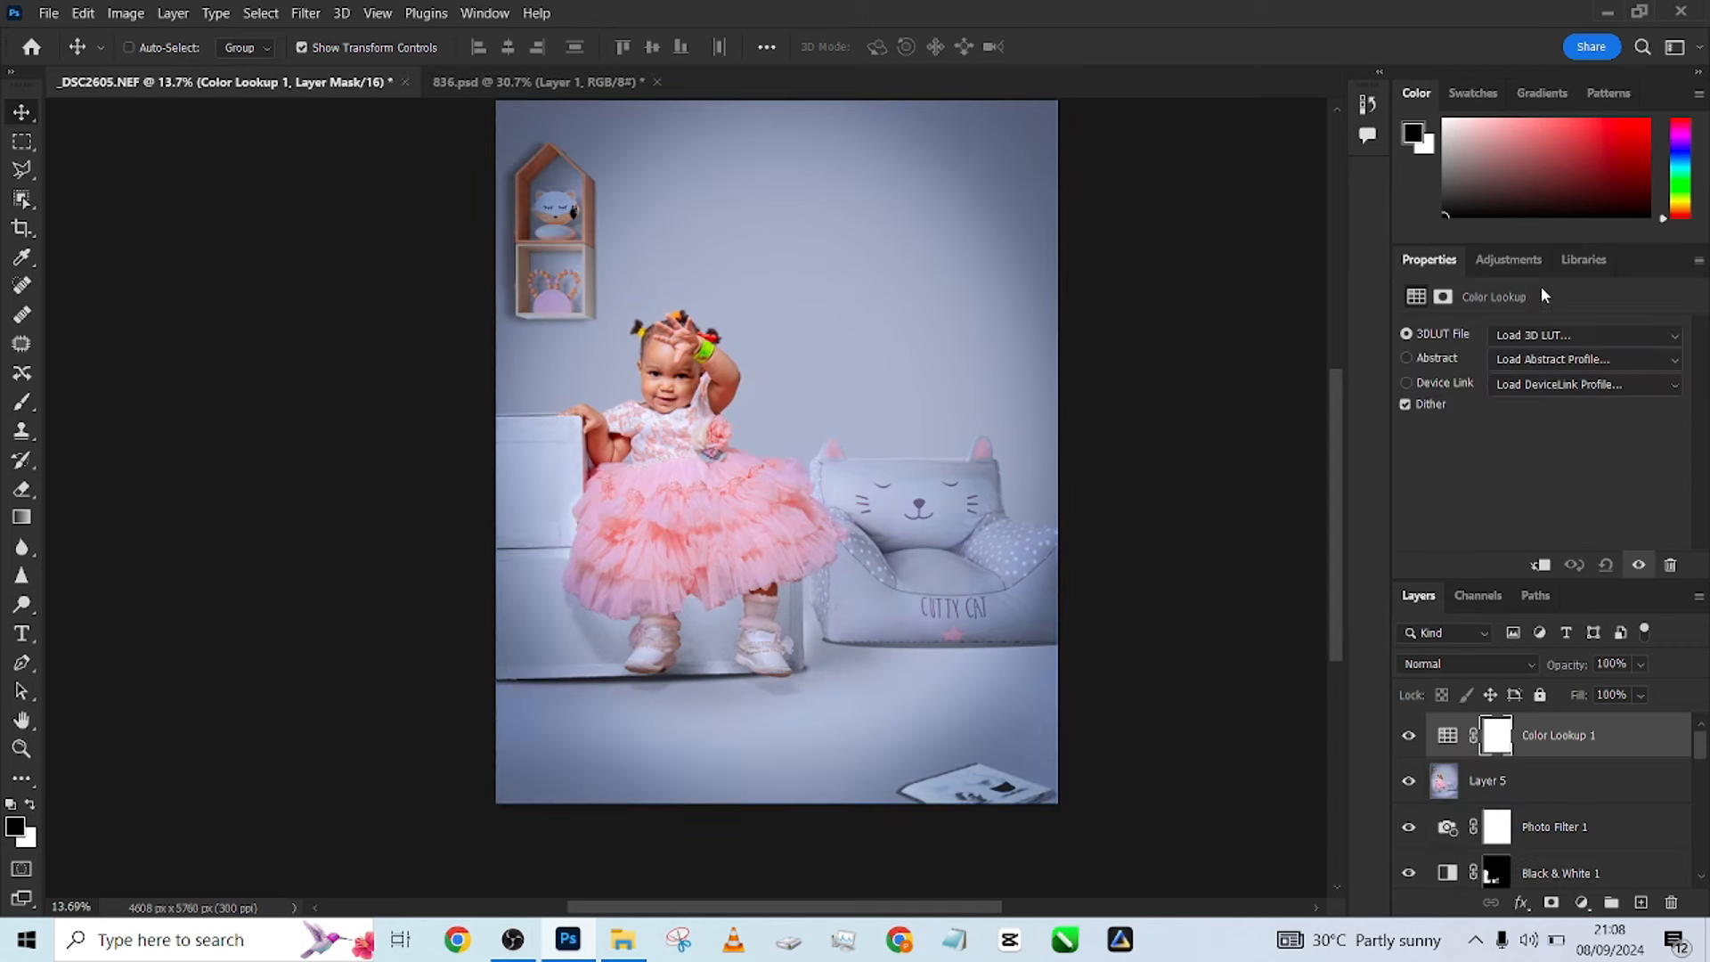
{"action": "left_click", "coordinate": [1546, 335]}
{"action": "left_click", "coordinate": [1472, 75]}
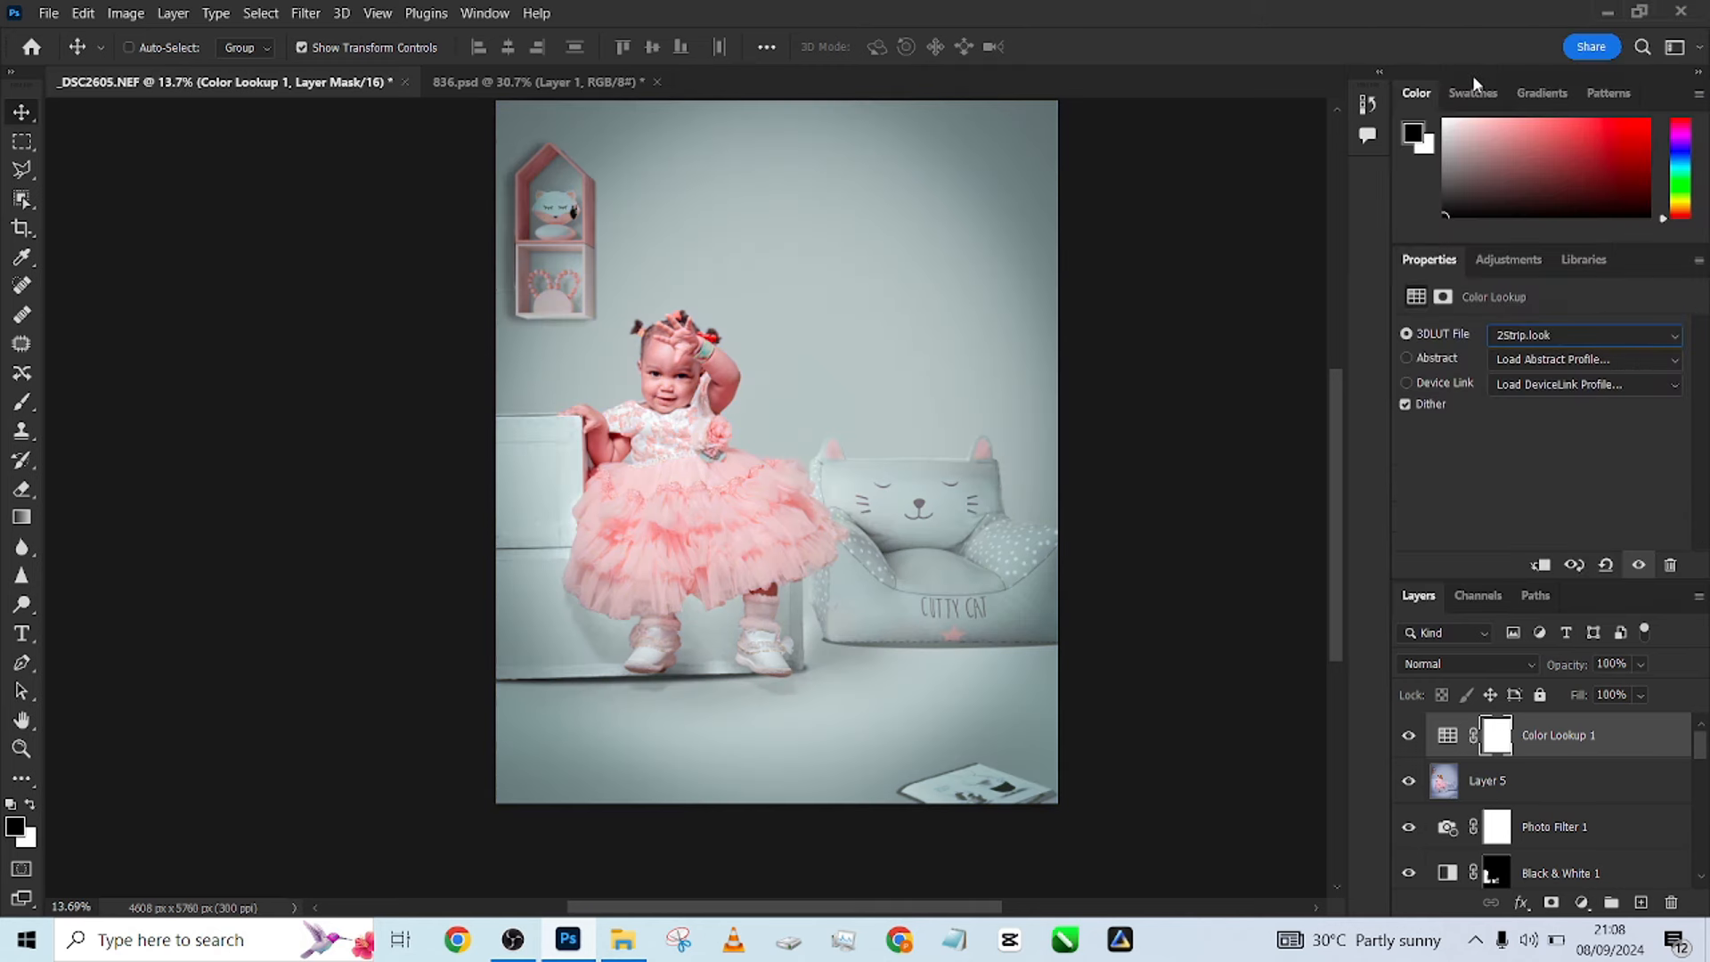
Try successive 3D LUTs, choose Crisp_Winter.look, and reduce the Color Lookup layer's opacity to 35%.
{"action": "key", "text": "Down"}
{"action": "key", "text": "Down"}
{"action": "key", "text": "Down"}
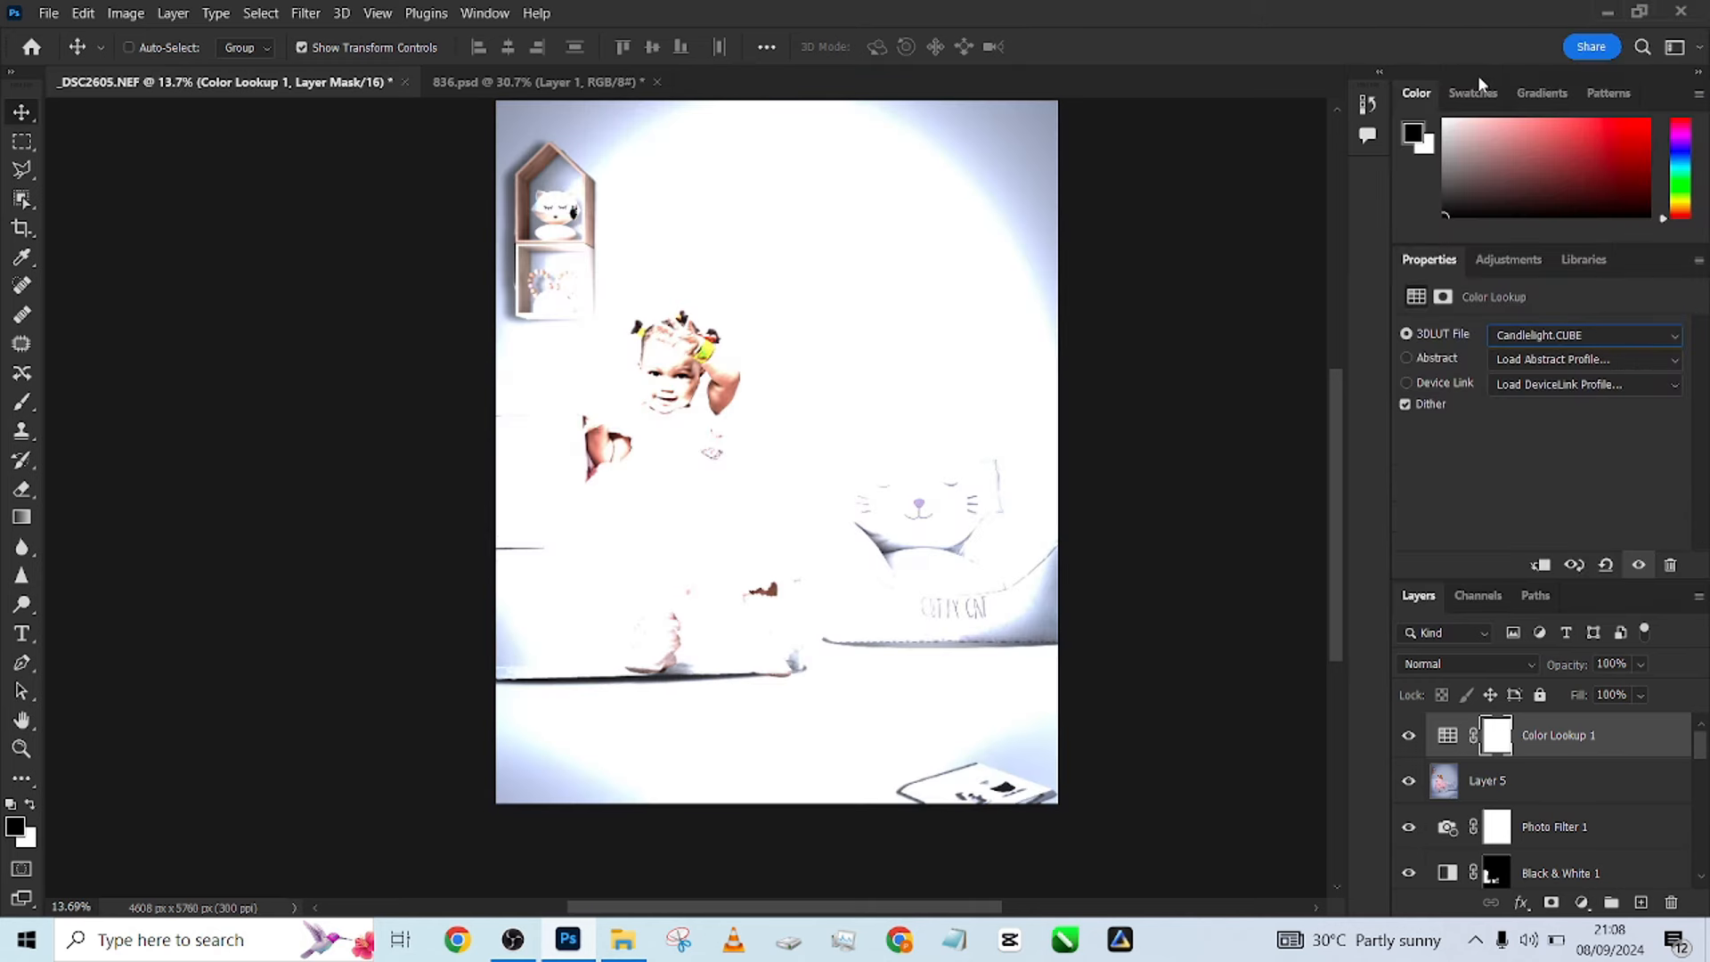
{"action": "key", "text": "Down"}
{"action": "key", "text": "Down"}
{"action": "key", "text": "Down"}
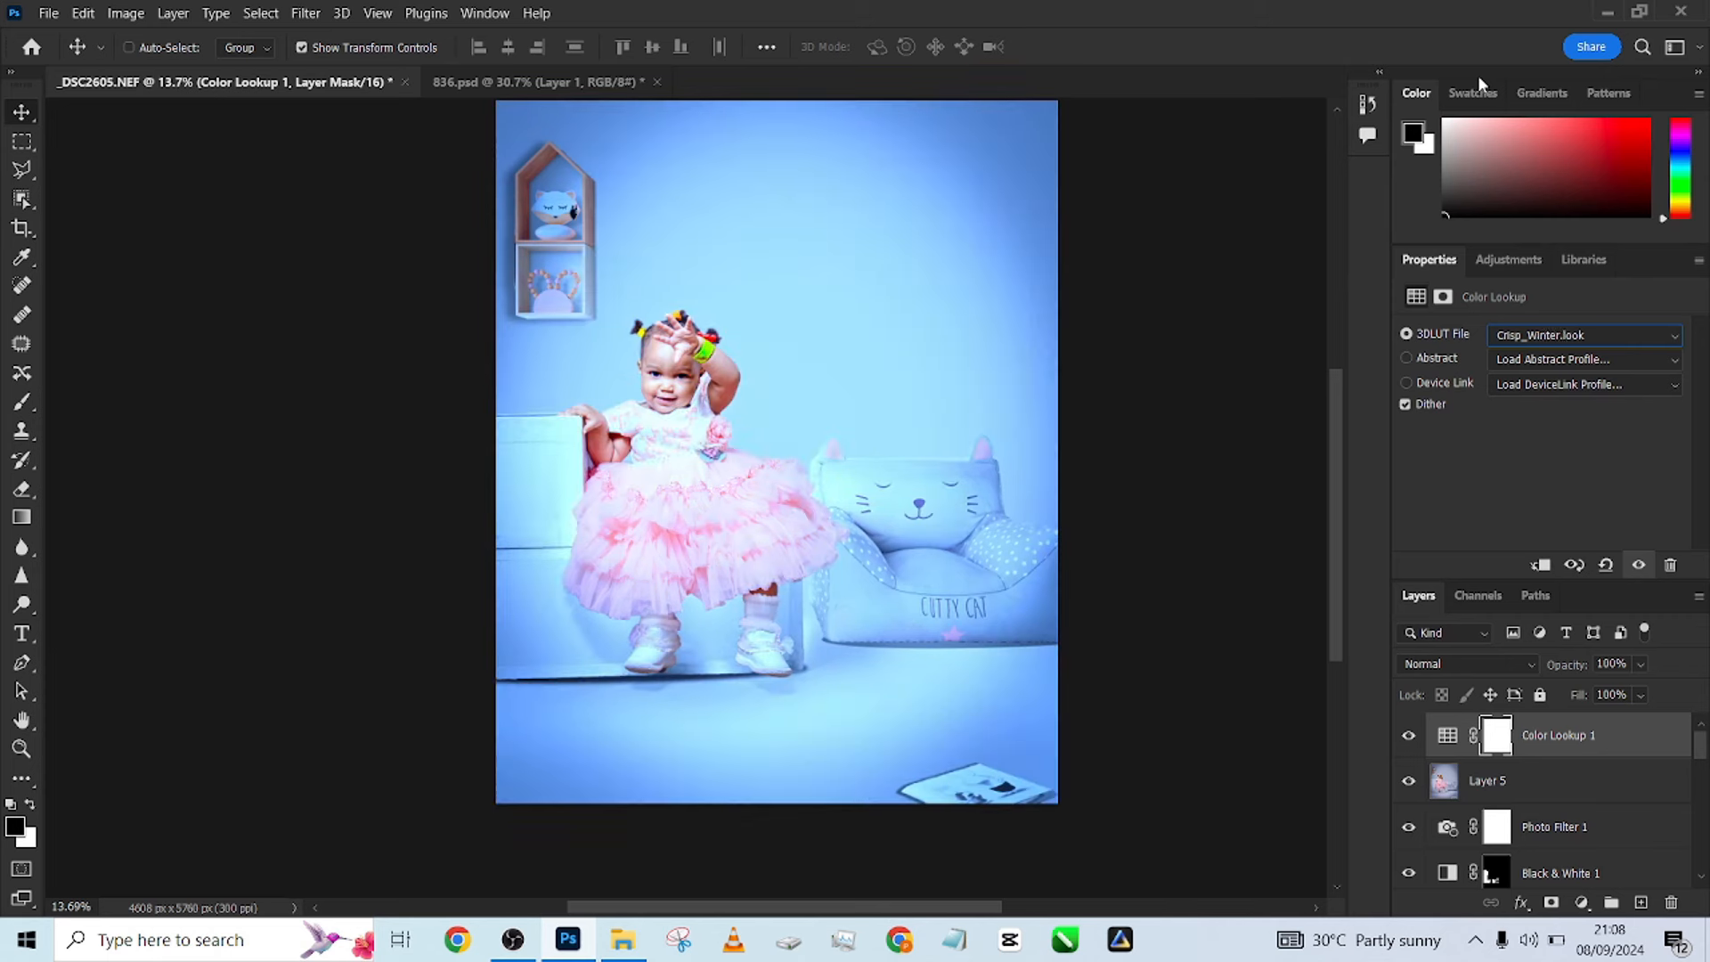
{"action": "key", "text": "Up"}
{"action": "left_click_drag", "start_coordinate": [1604, 693], "coordinate": [1600, 693]}
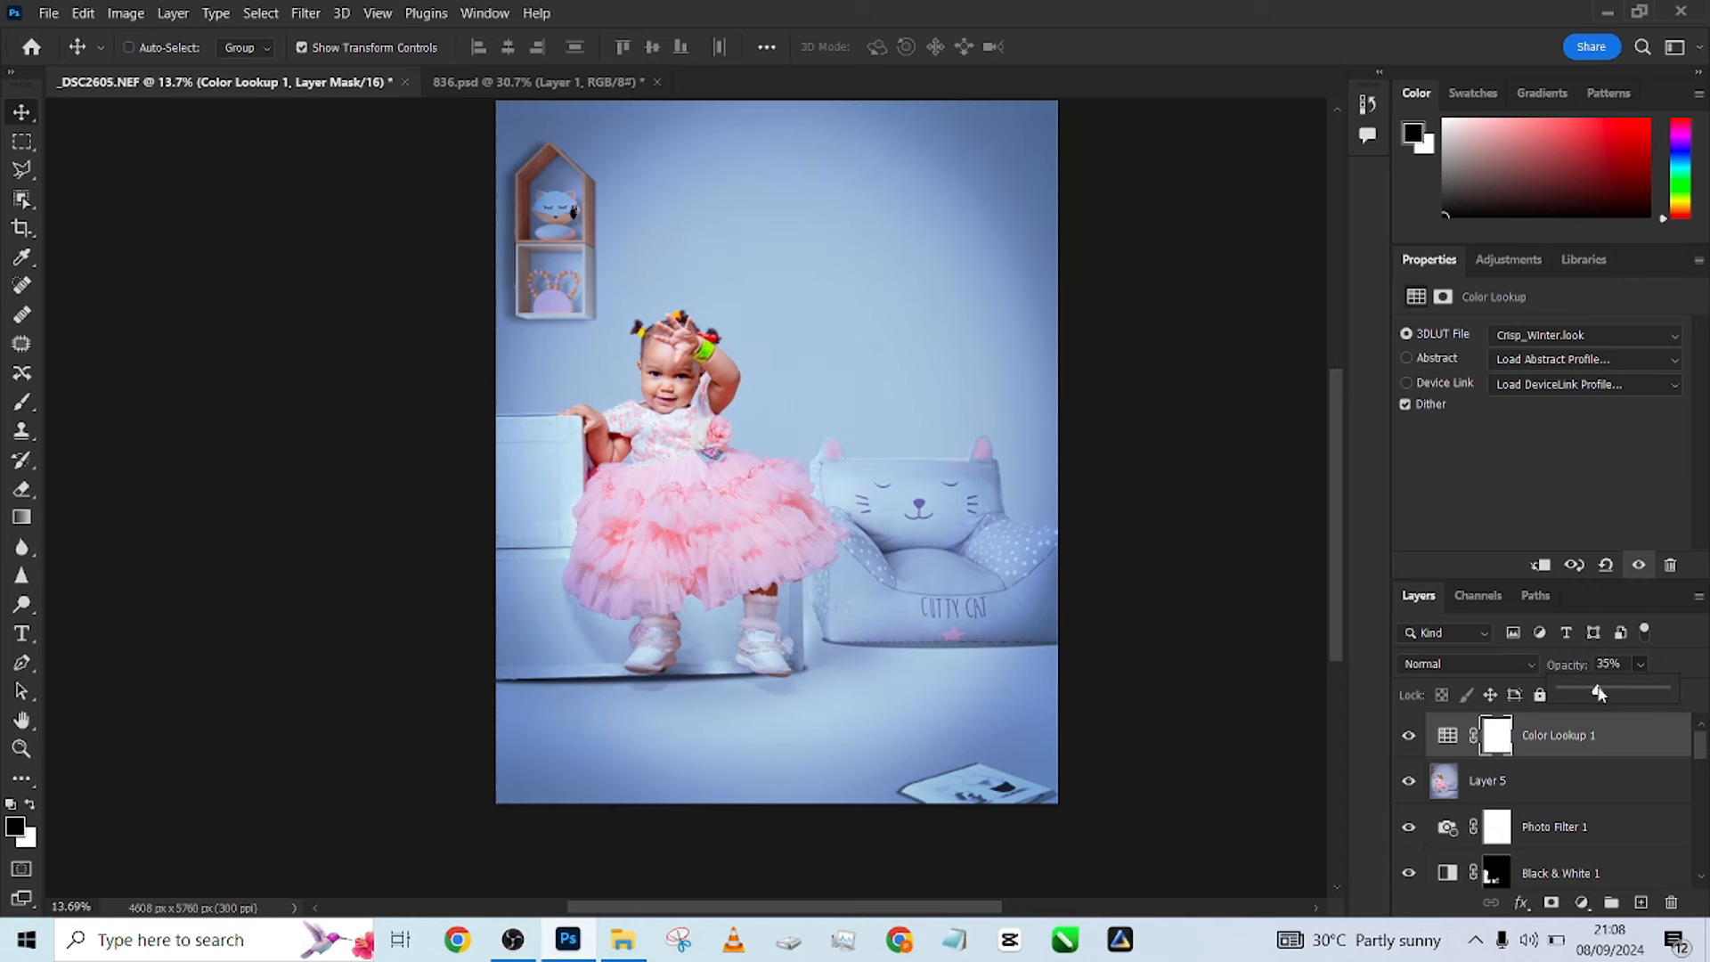
Switch the Color Lookup to the Kodak 5218 Kodak 2395 LUT and lower the layer's fill to 51%.
{"action": "left_click", "coordinate": [1569, 336]}
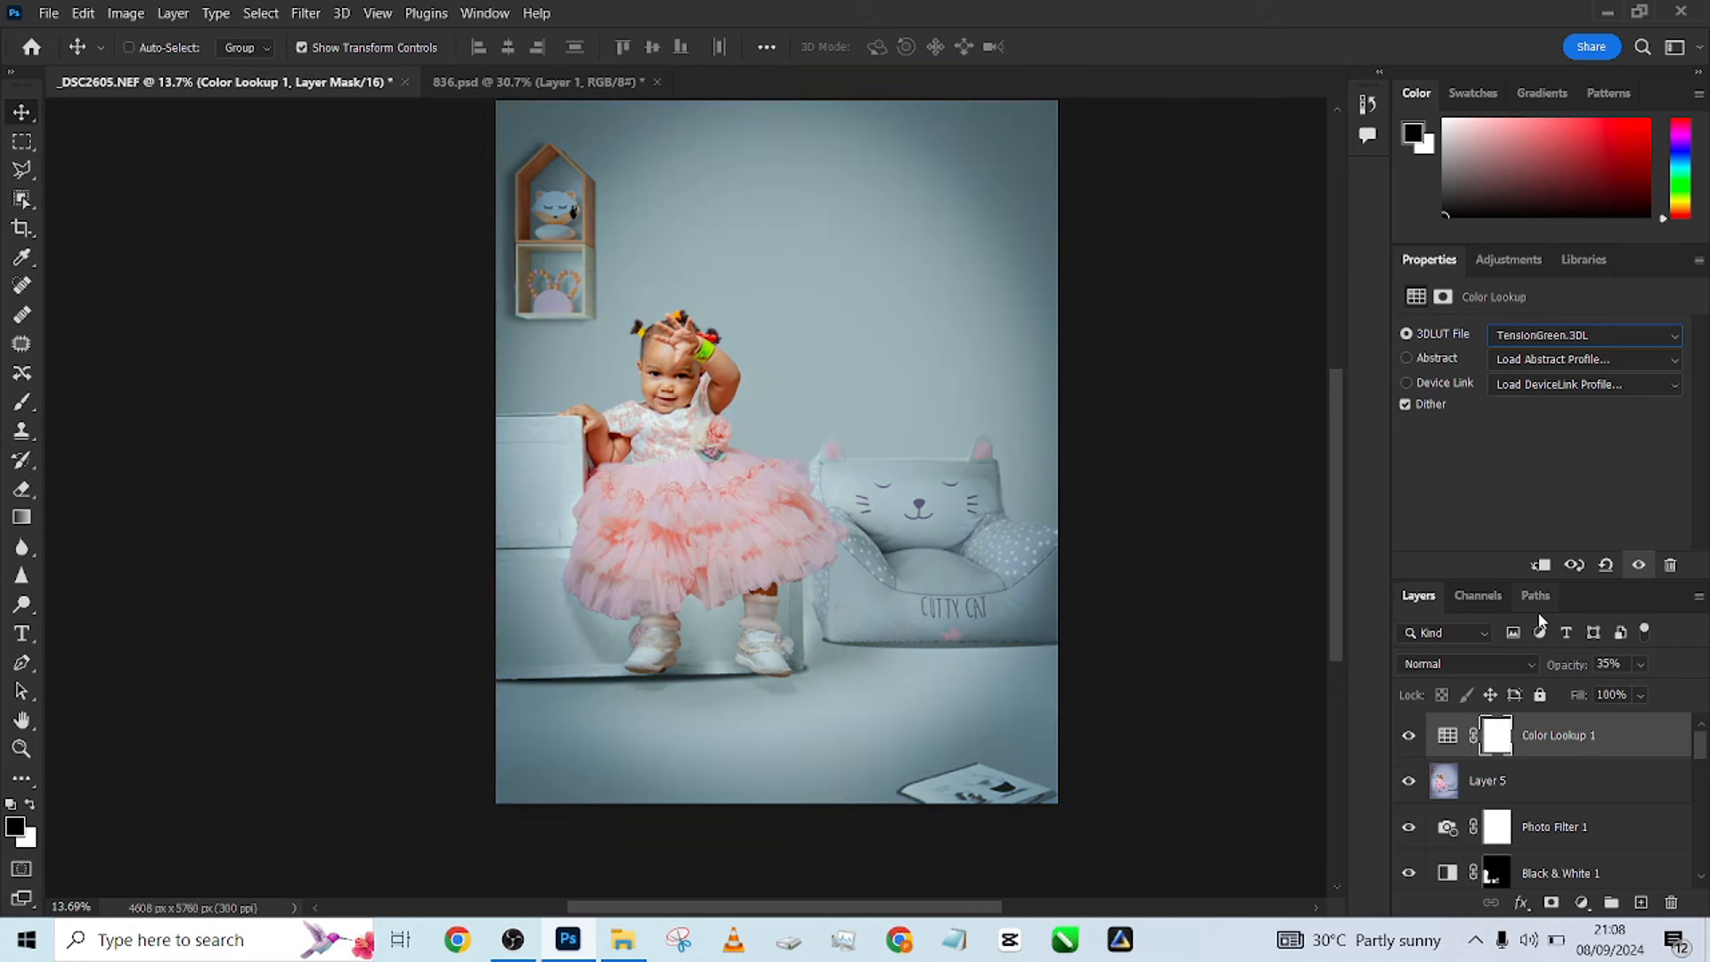
{"action": "key", "text": "Up"}
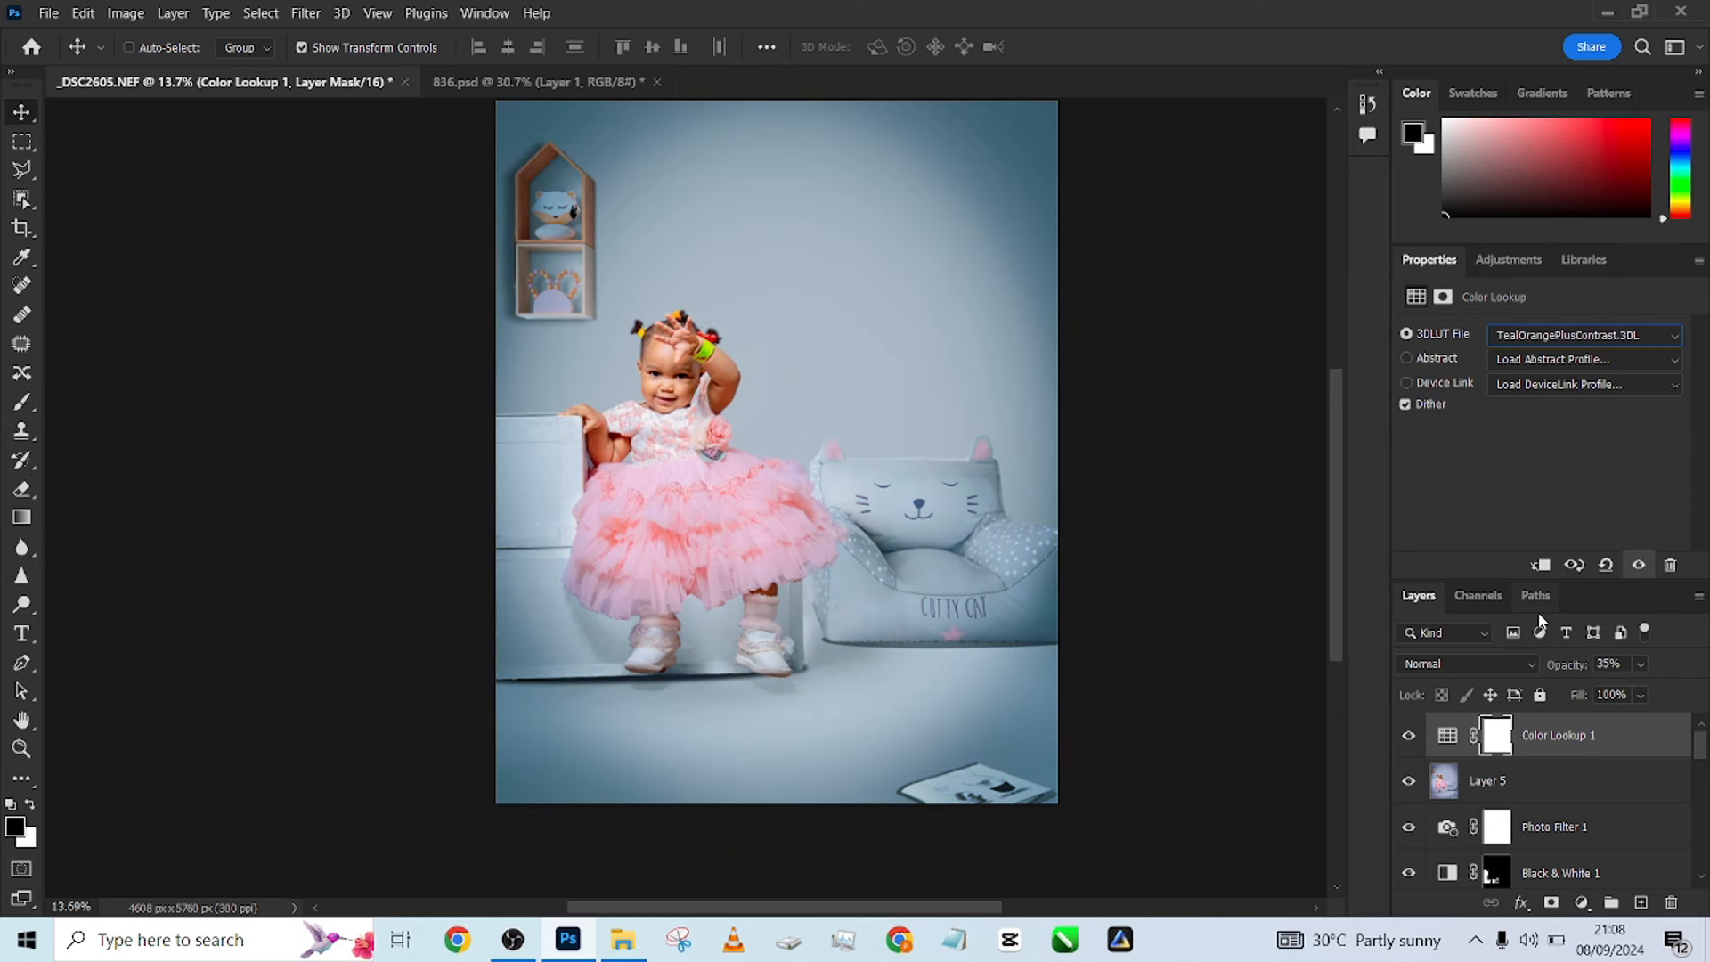
{"action": "key", "text": "Up"}
{"action": "key", "text": "Up"}
{"action": "key", "text": "Up"}
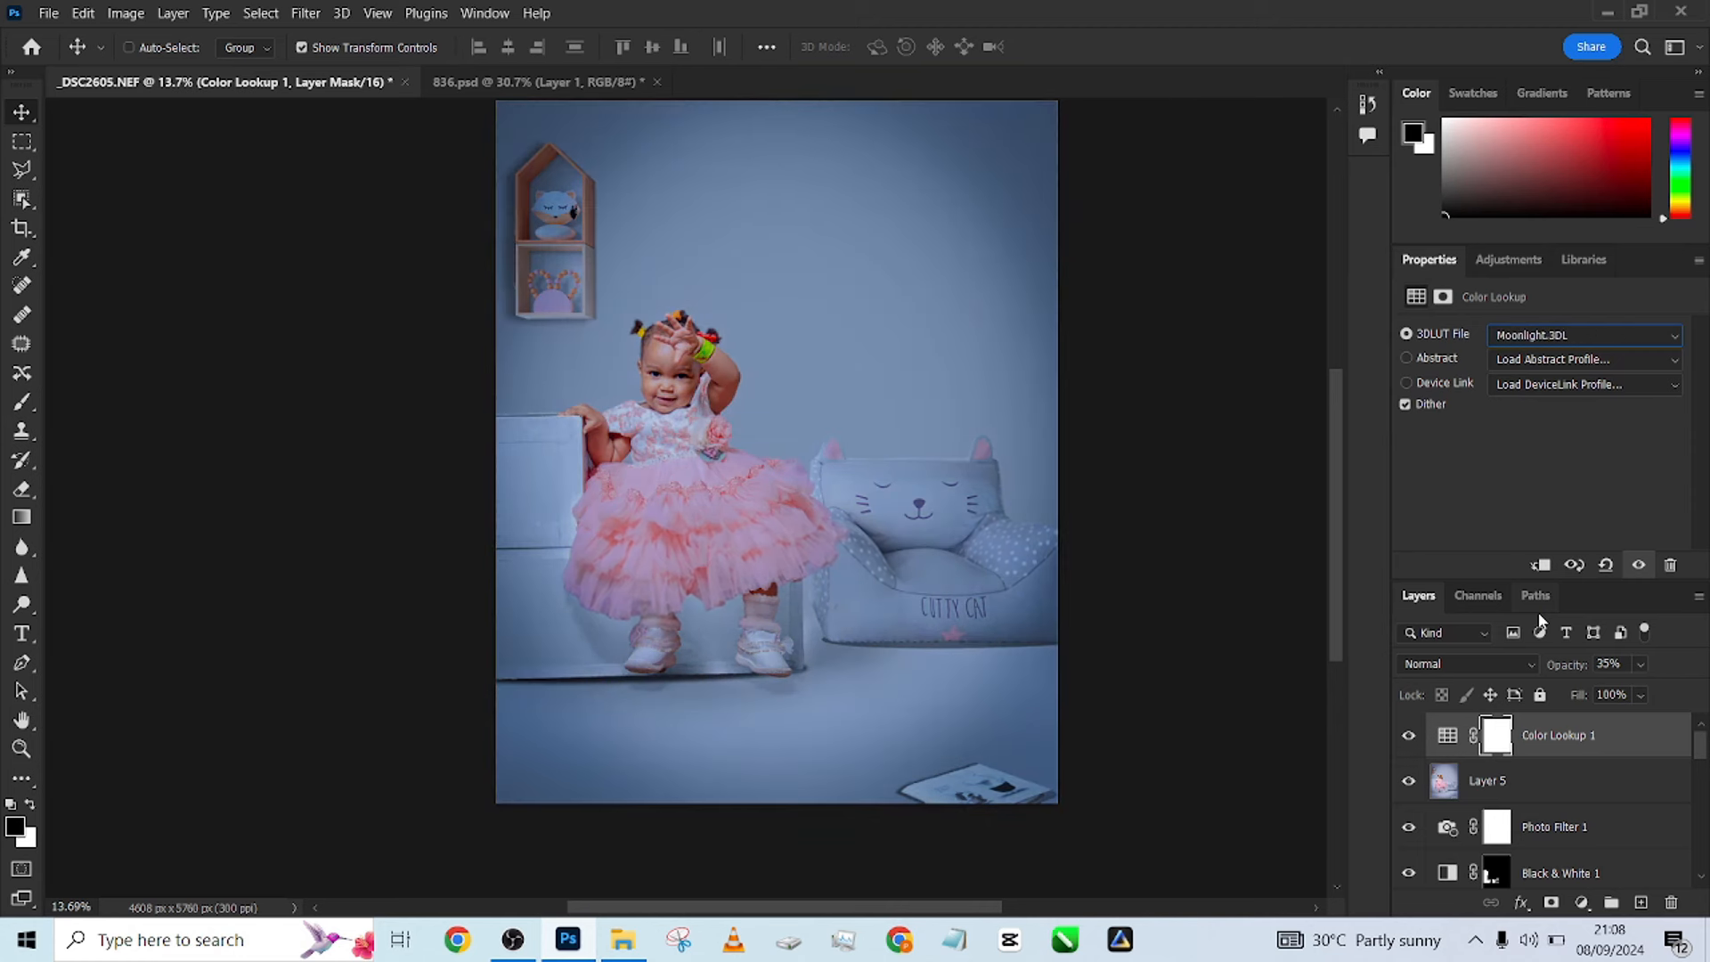
{"action": "key", "text": "Up"}
{"action": "key", "text": "Up"}
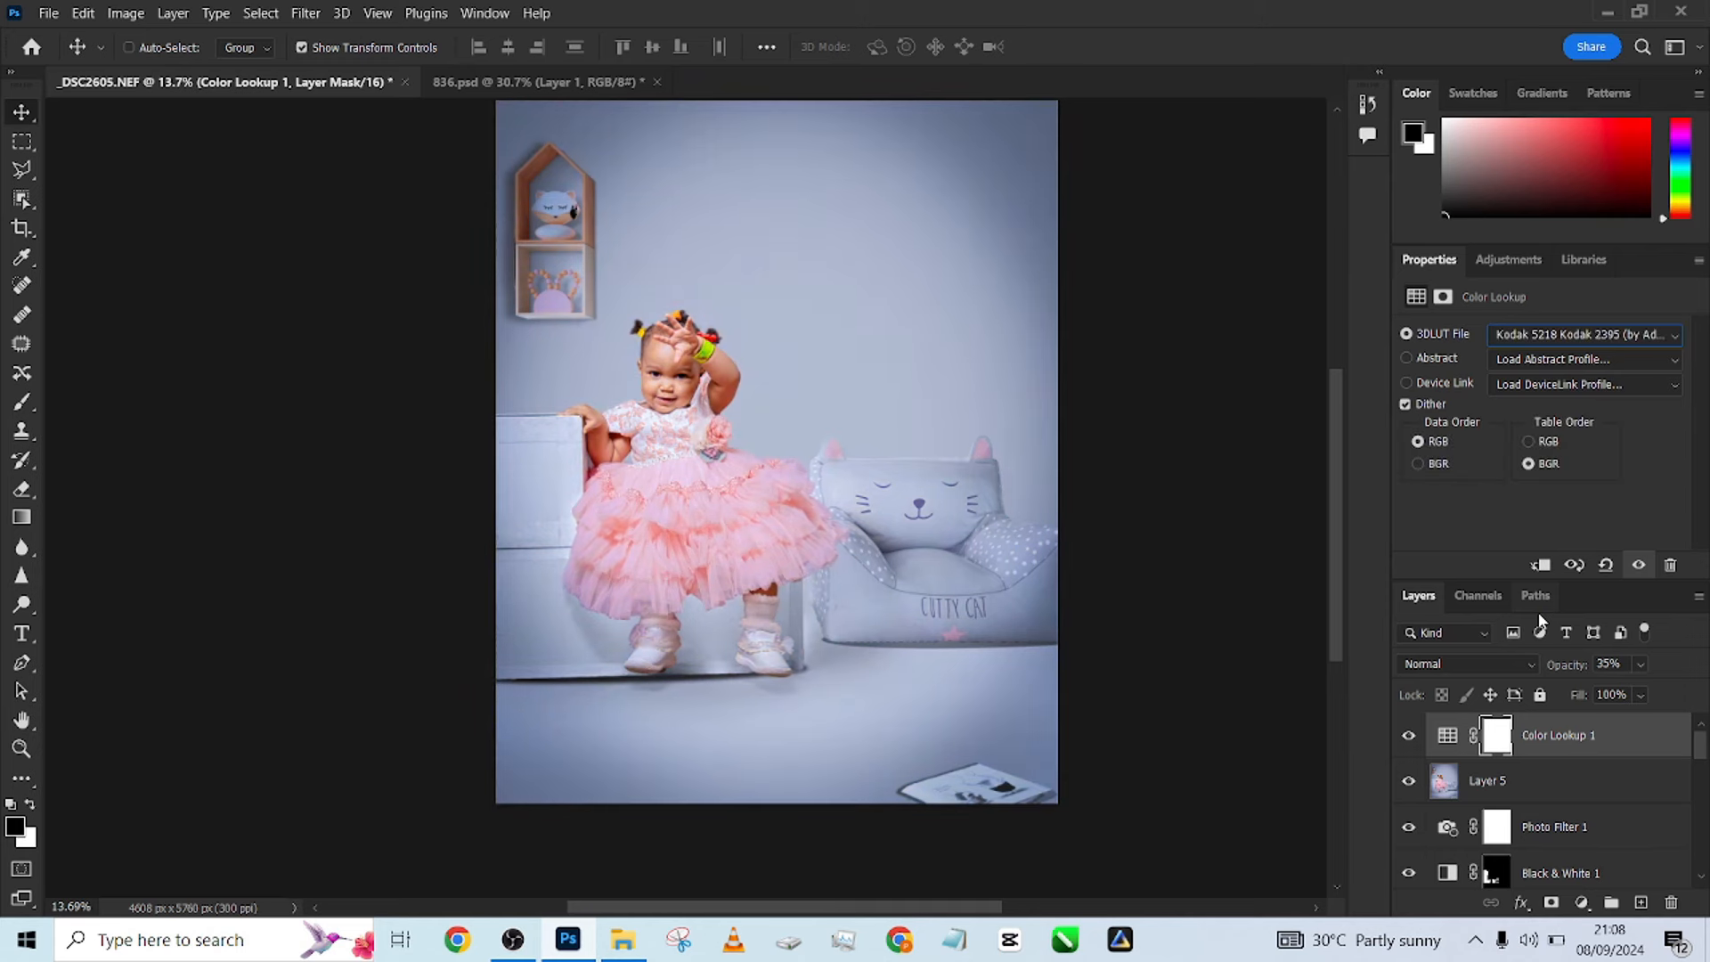
{"action": "left_click", "coordinate": [1640, 694]}
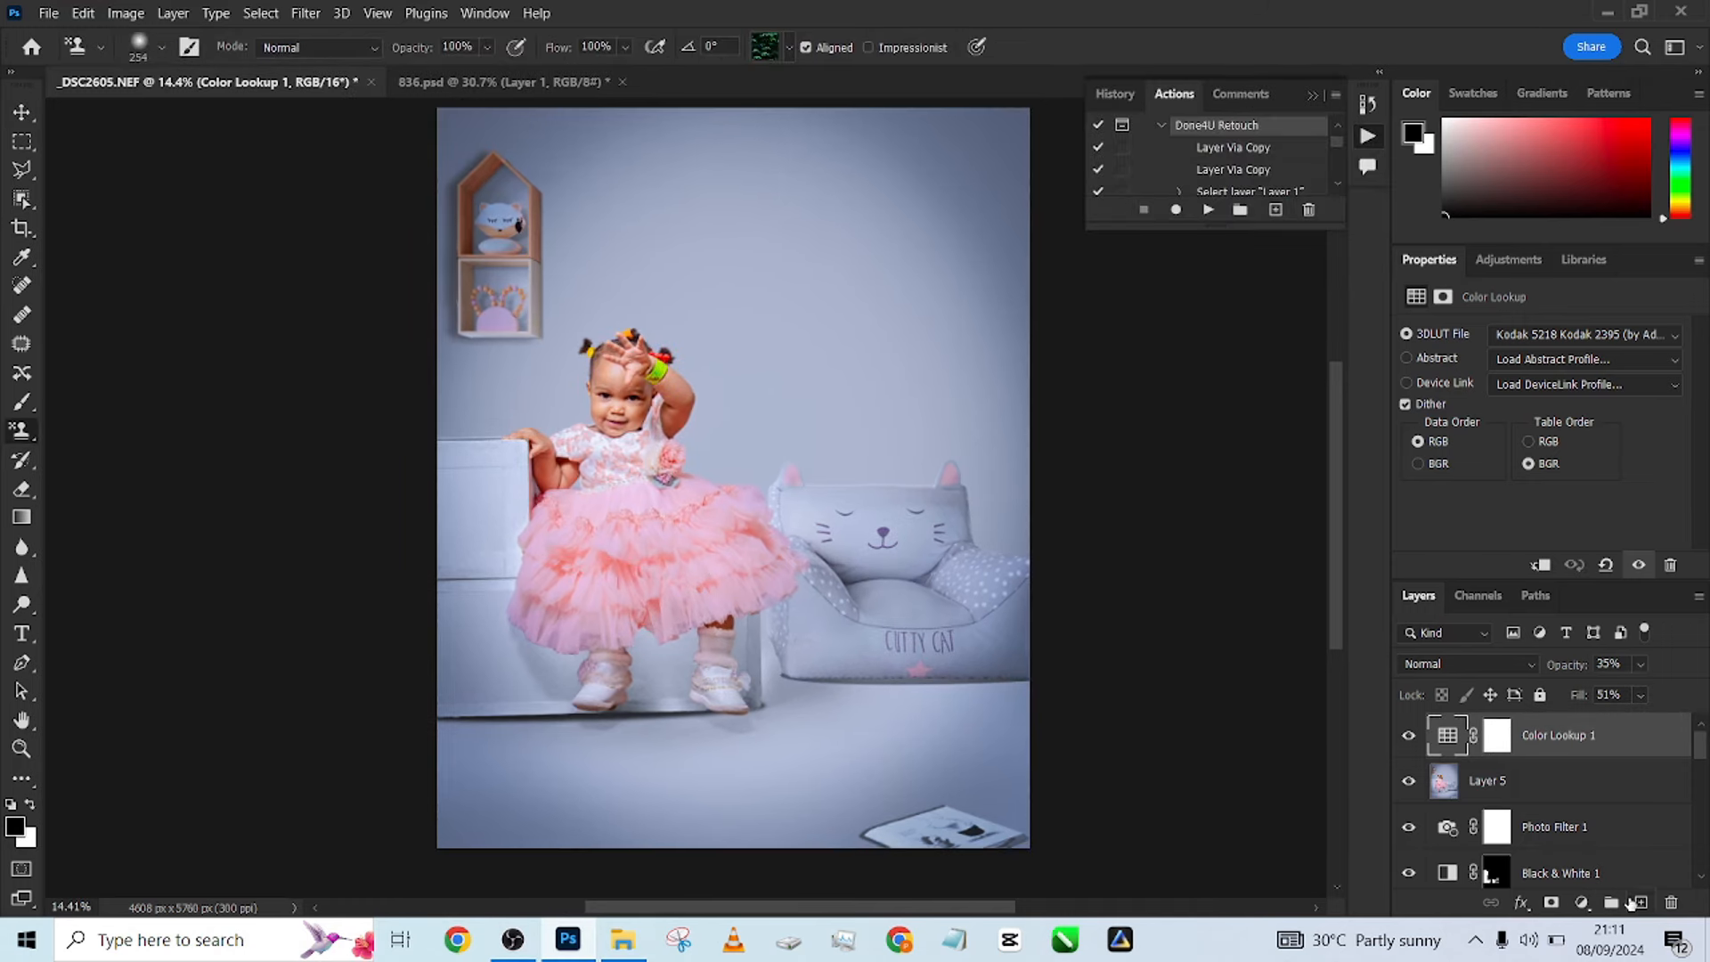
Add a Photo Filter adjustment layer with Cooling Filter (80) and set its opacity to 45%.
{"action": "left_click", "coordinate": [1582, 902]}
{"action": "left_click", "coordinate": [1594, 748]}
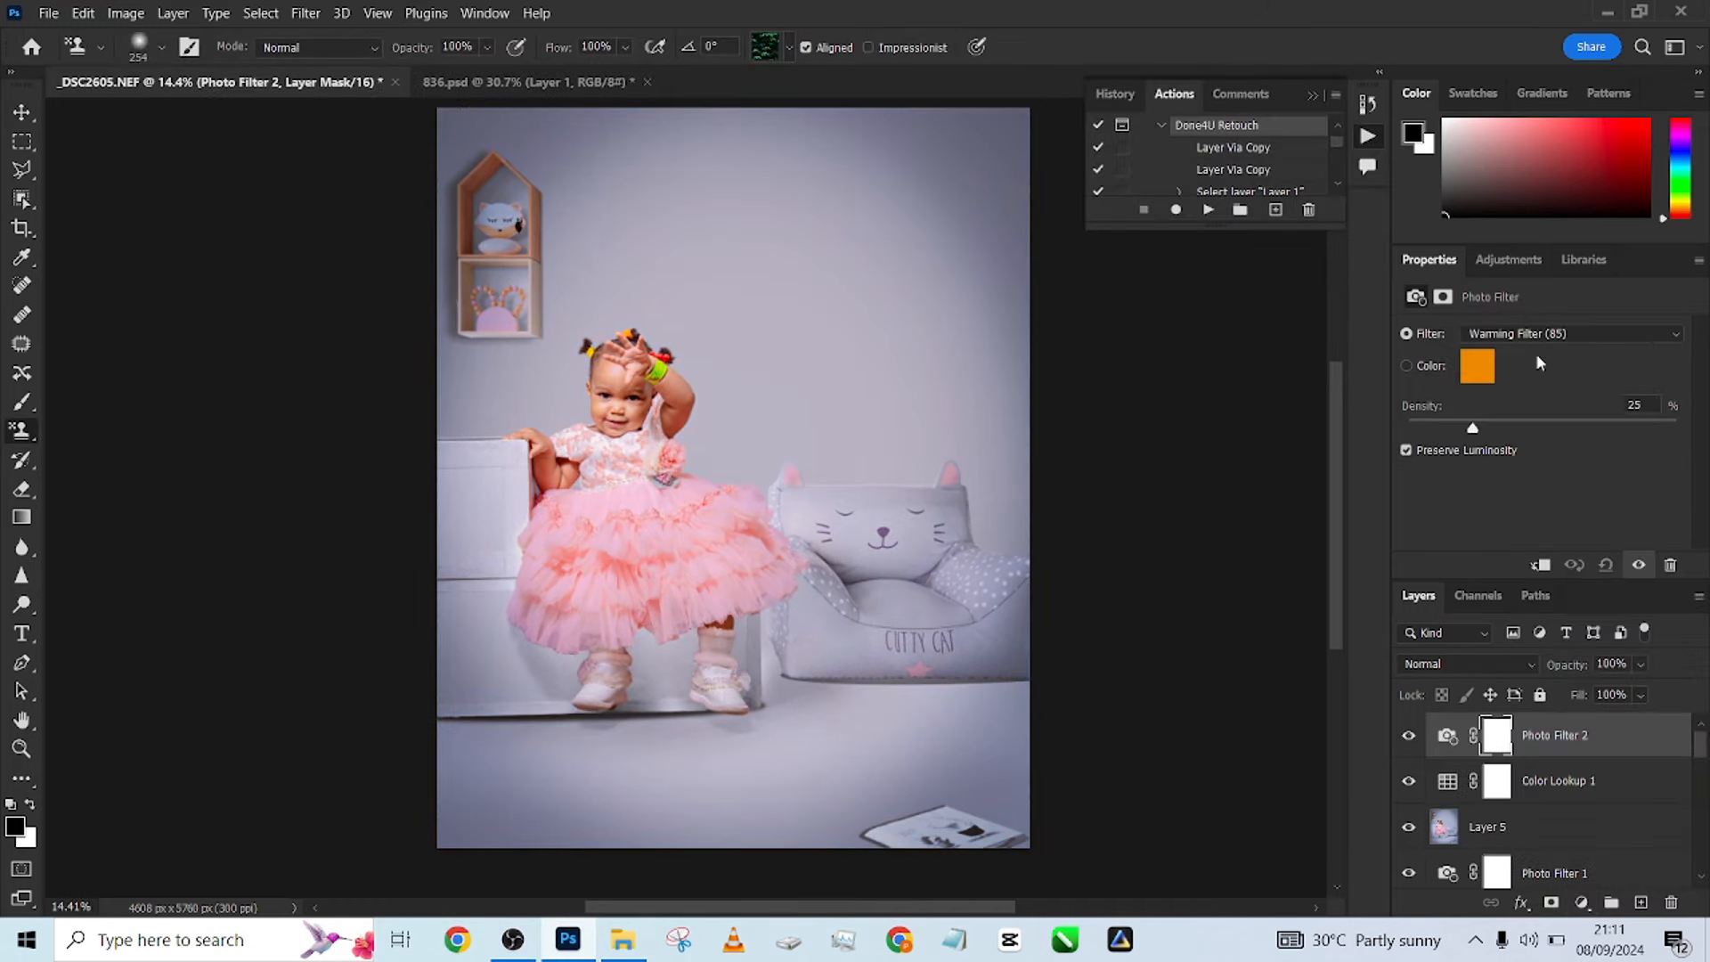
{"action": "left_click", "coordinate": [1534, 335]}
{"action": "left_click", "coordinate": [1519, 406]}
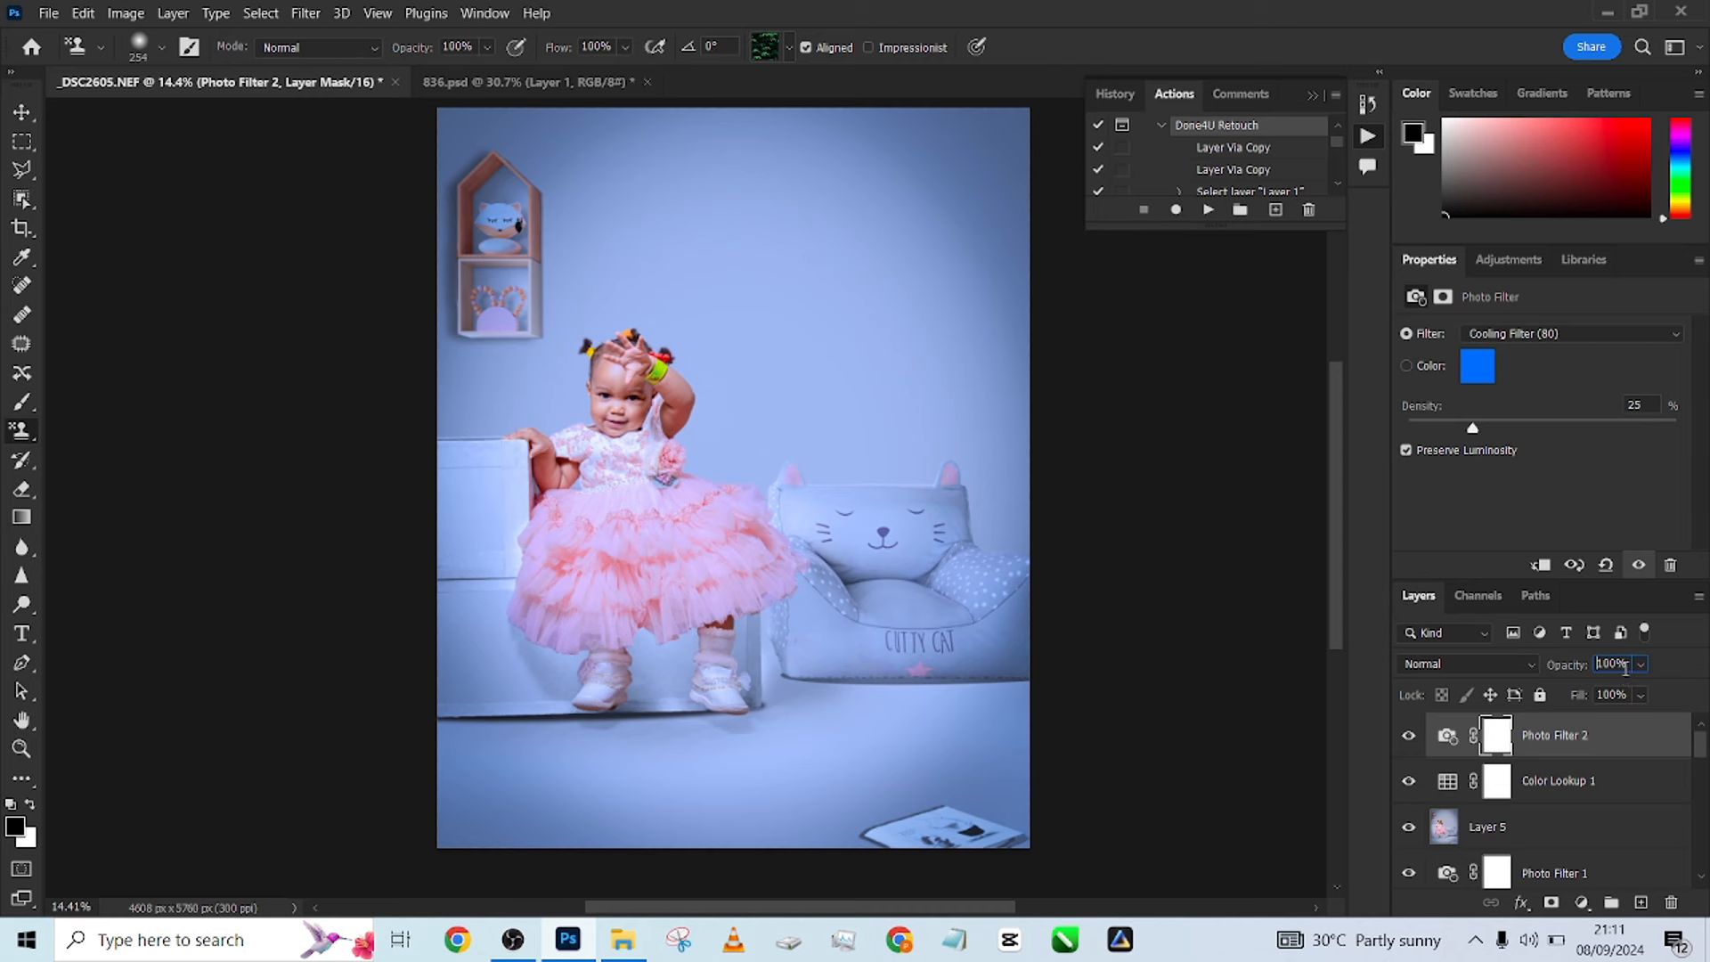
{"action": "left_click_drag", "start_coordinate": [1629, 664], "coordinate": [1594, 664]}
{"action": "type", "text": "45"}
Flatten the image into a single background layer, discarding the hidden layers.
{"action": "right_click", "coordinate": [1659, 747]}
{"action": "left_click", "coordinate": [1517, 705]}
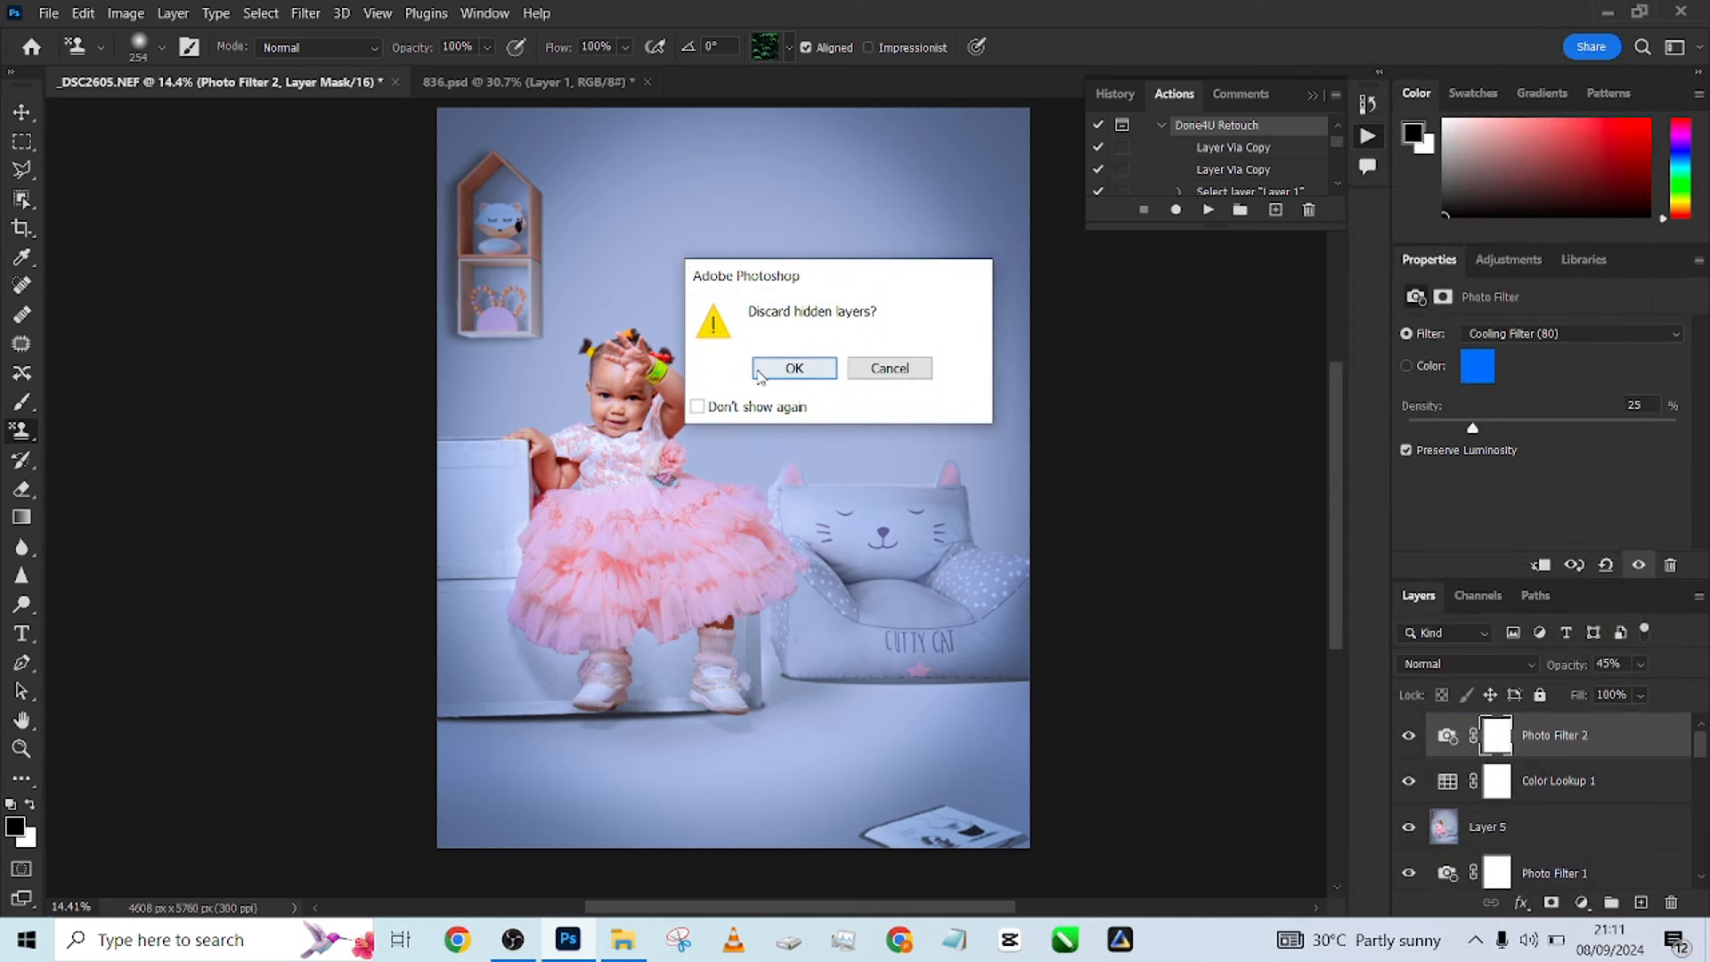
{"action": "left_click", "coordinate": [788, 367]}
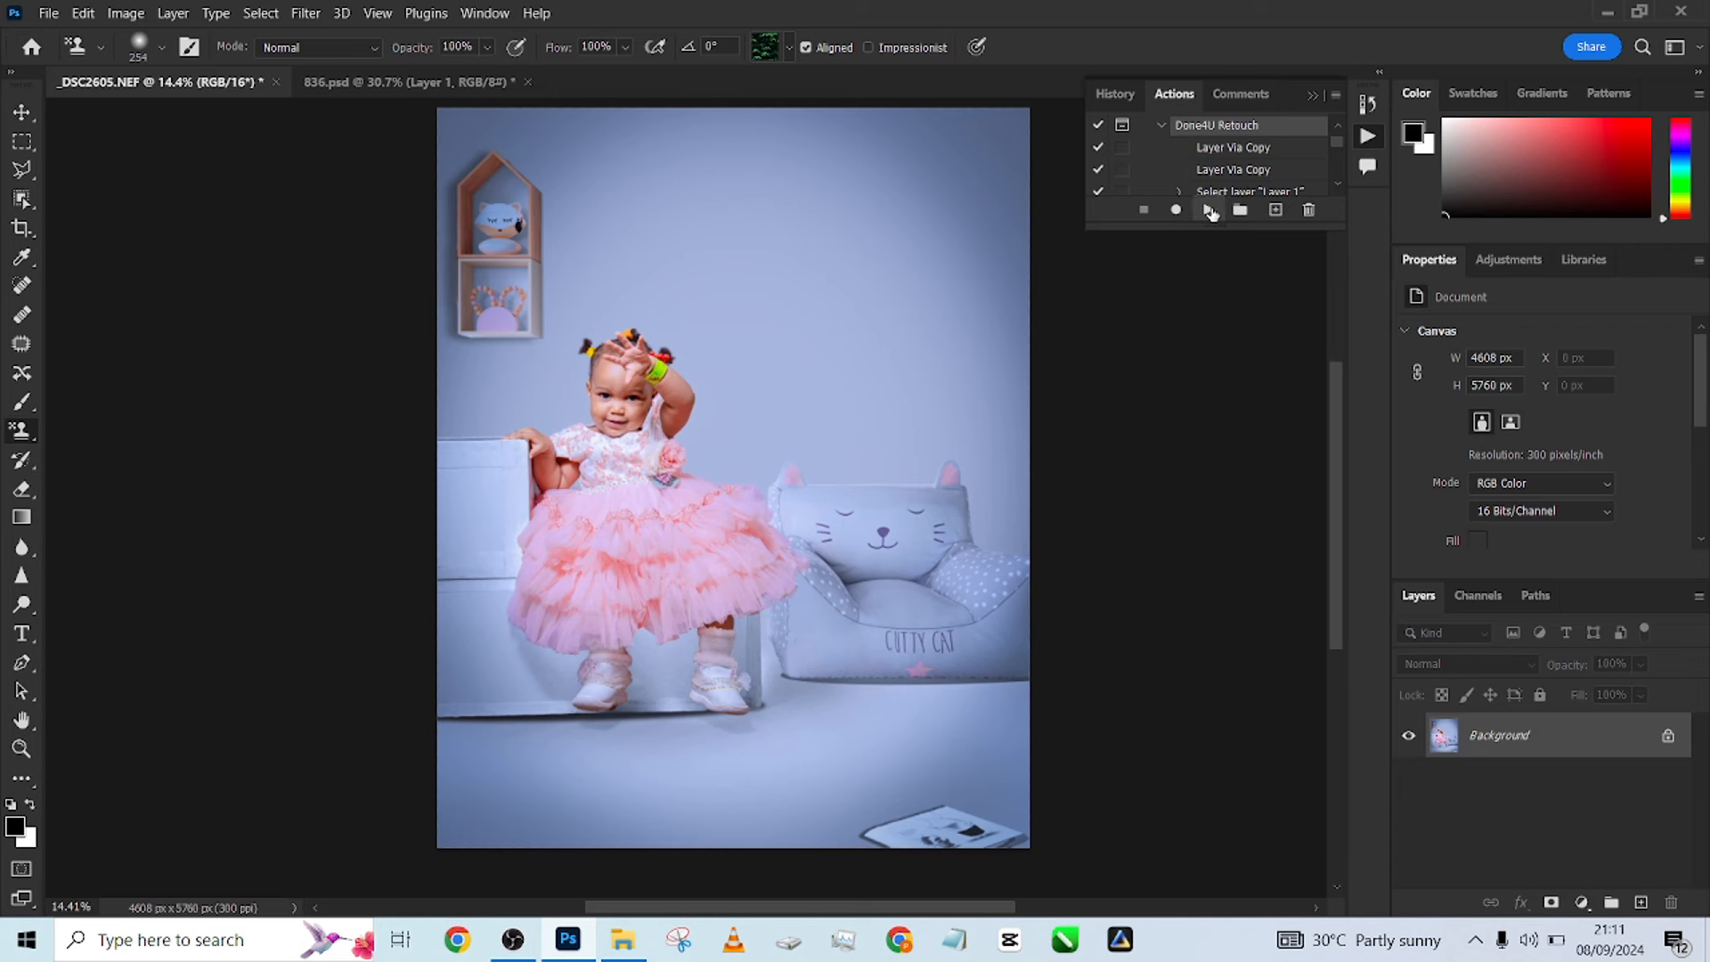
Run the Done4U Retouch action on the flattened portrait with a Gaussian Blur radius of 2 pixels.
{"action": "left_click", "coordinate": [1211, 211]}
{"action": "type", "text": "2"}
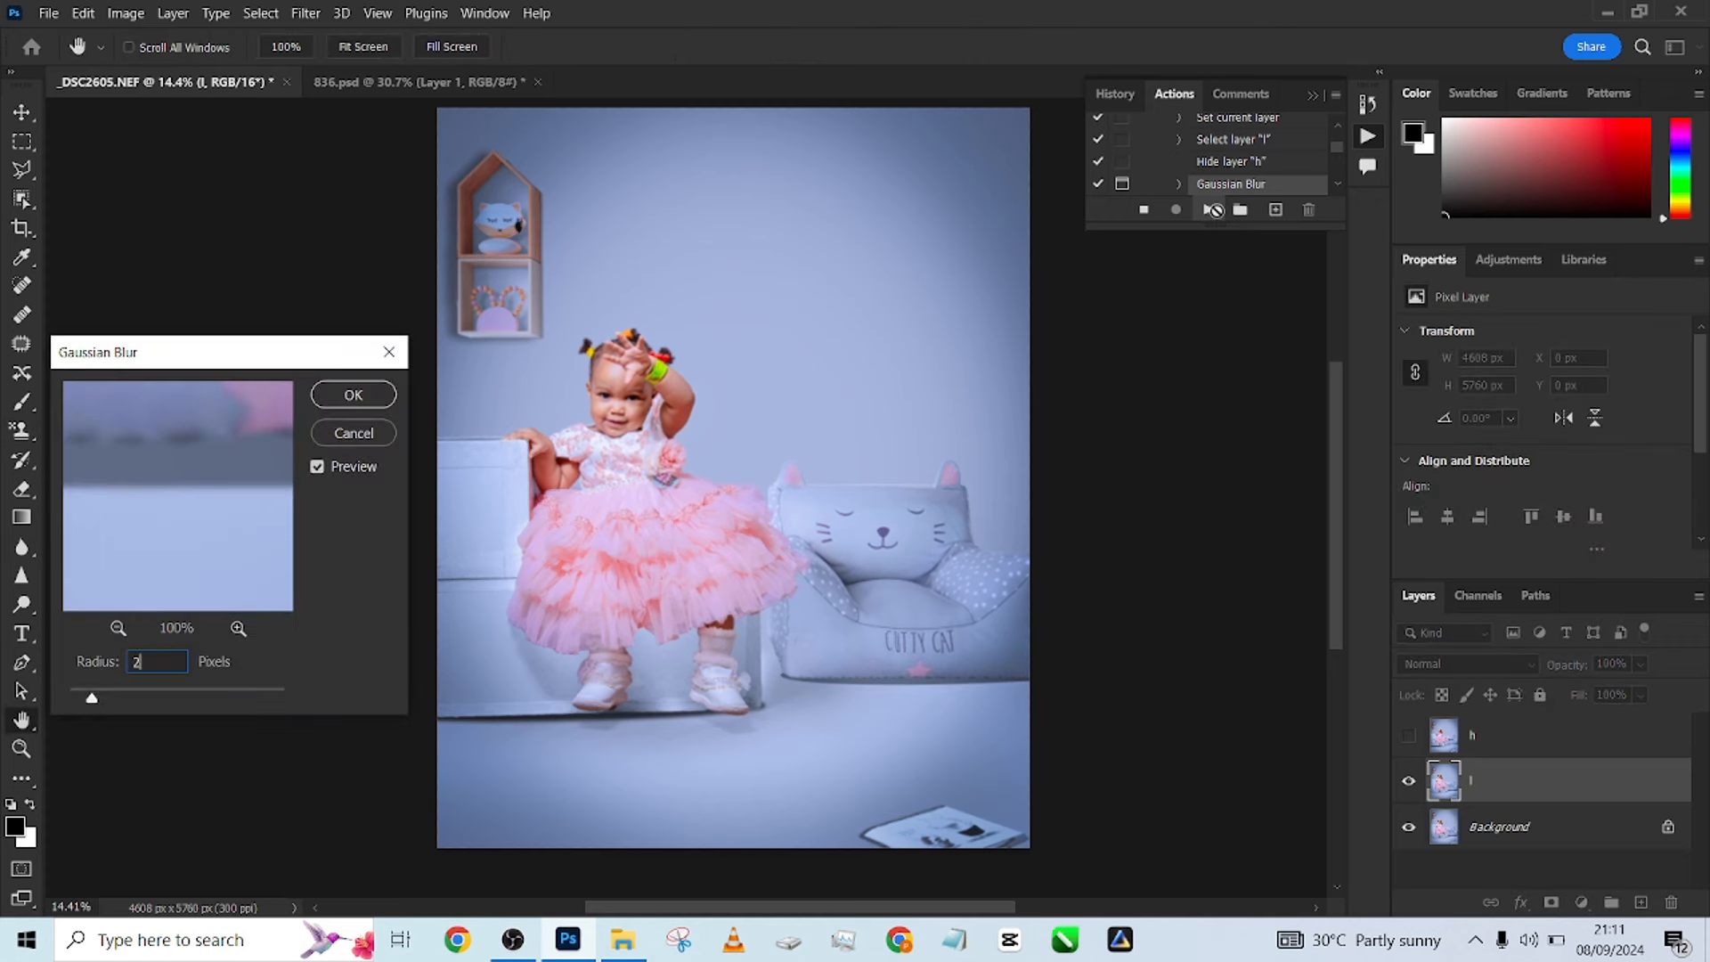
{"action": "left_click", "coordinate": [349, 395]}
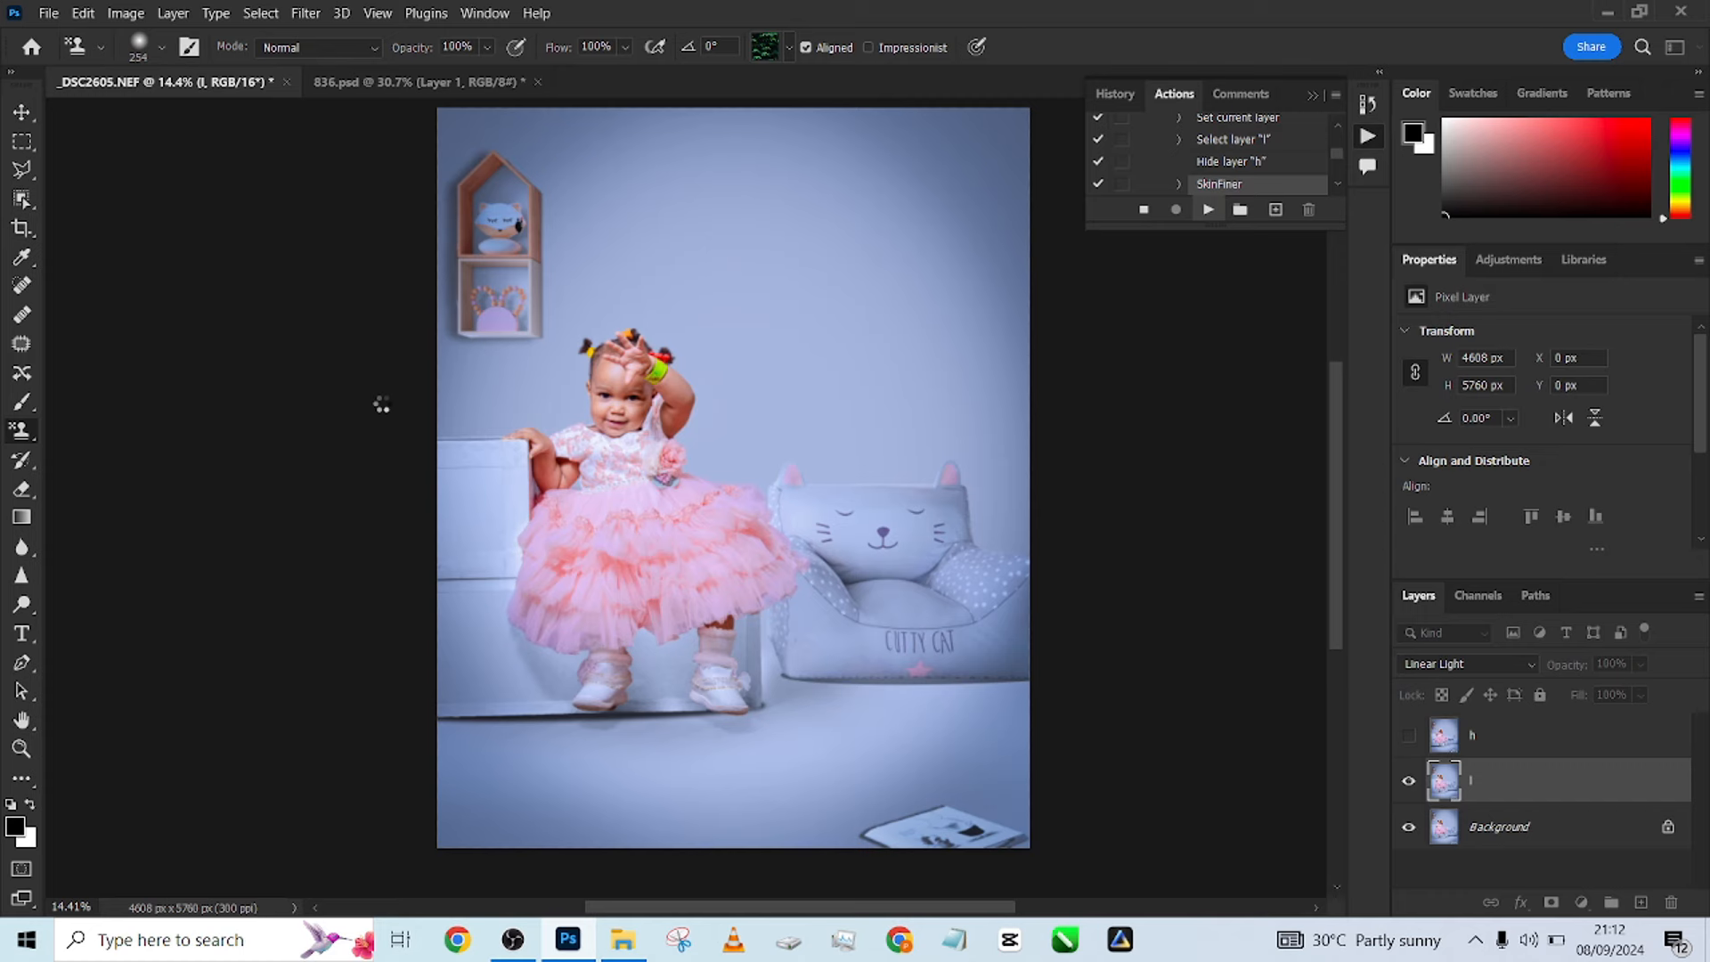
{"action": "scroll", "coordinate": [501, 412], "scroll_direction": "up", "scroll_amount": 3}
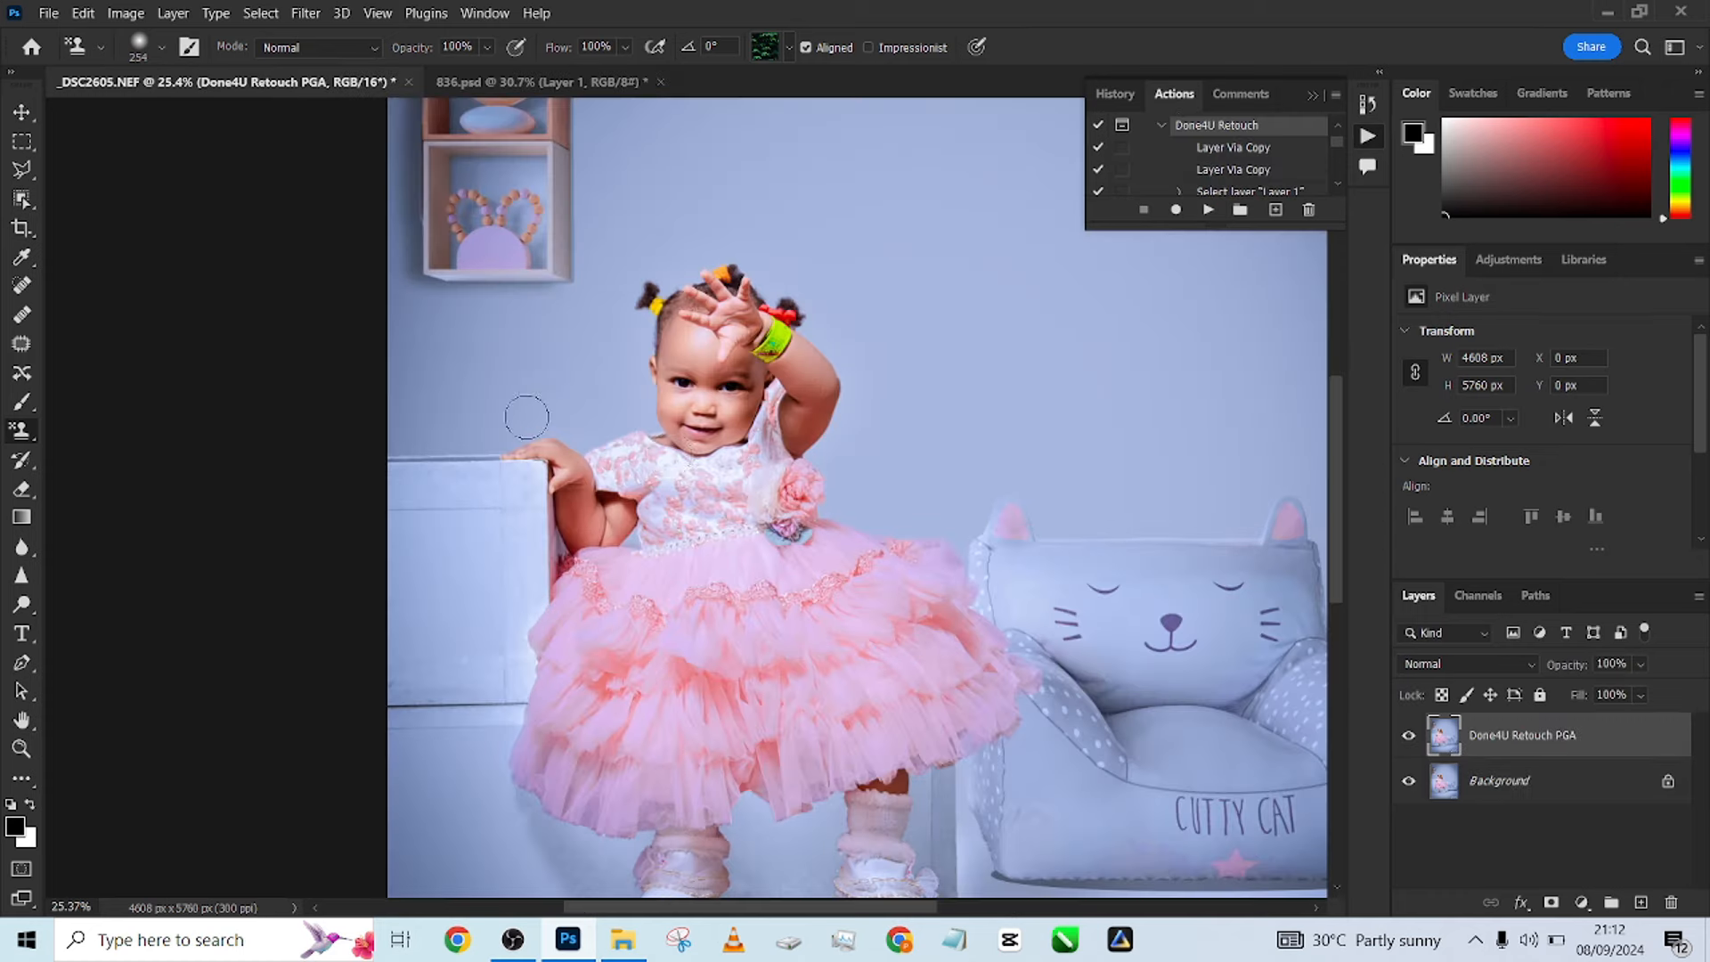
Compare the child's skin before and after retouching by toggling the visibility of the Done4U Retouch PGA layer.
{"action": "scroll", "coordinate": [527, 417], "scroll_direction": "up", "scroll_amount": 3}
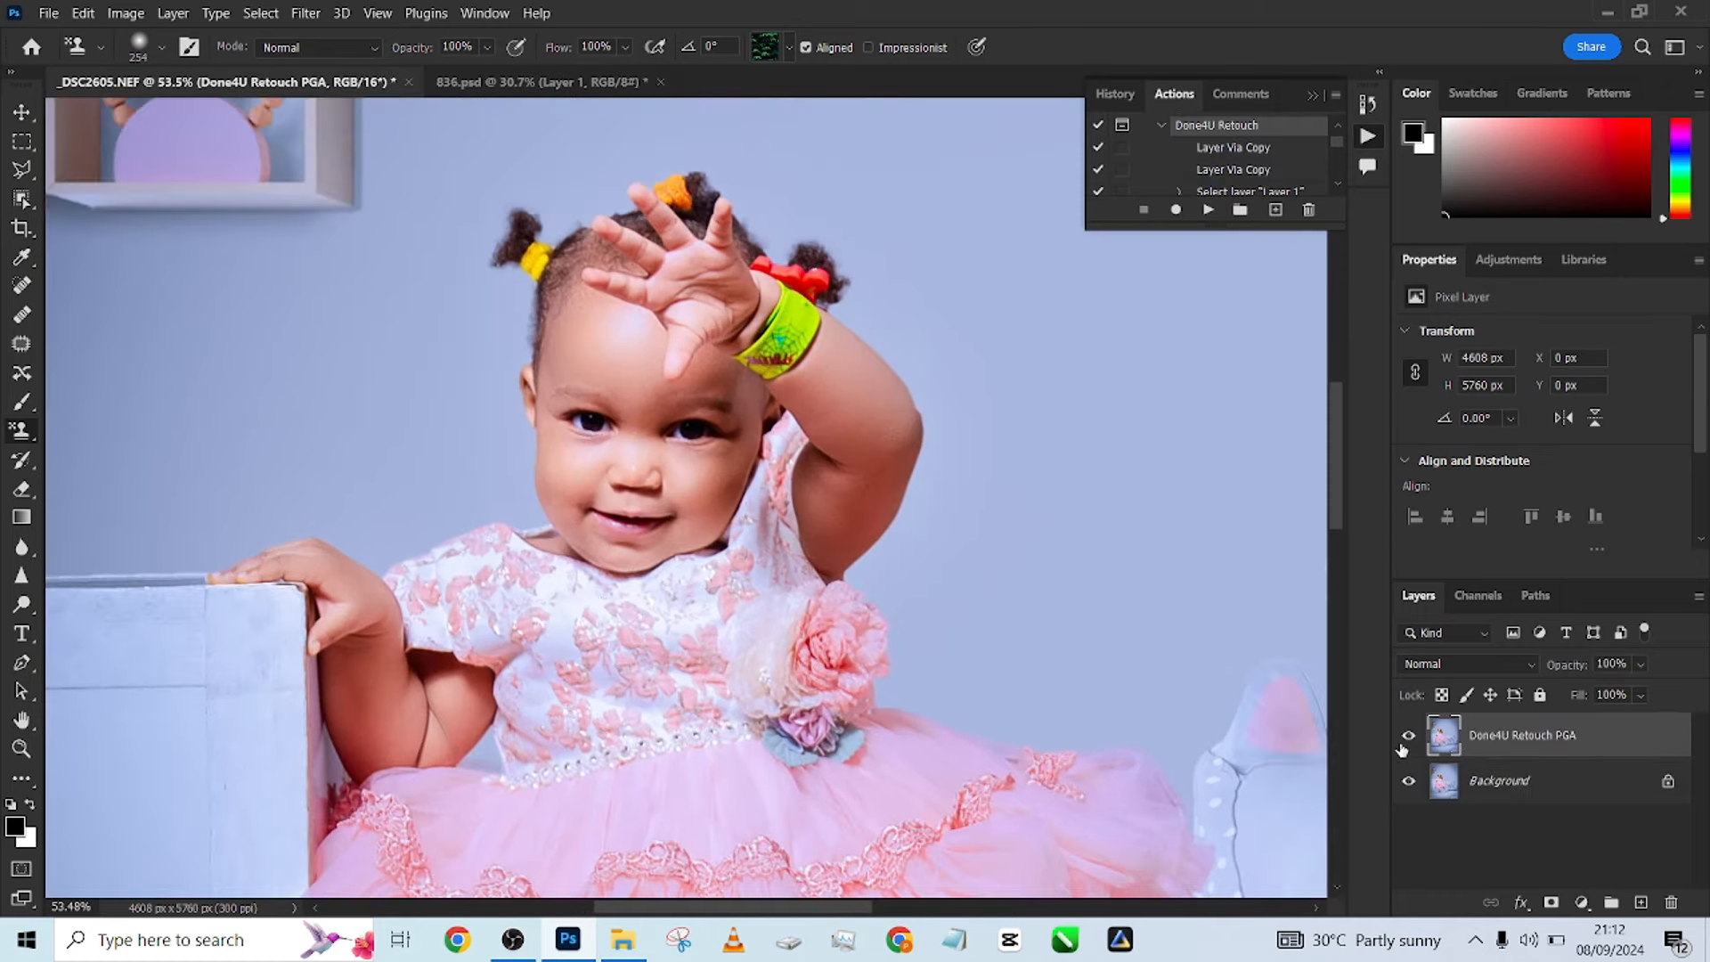
{"action": "left_click", "coordinate": [1408, 739]}
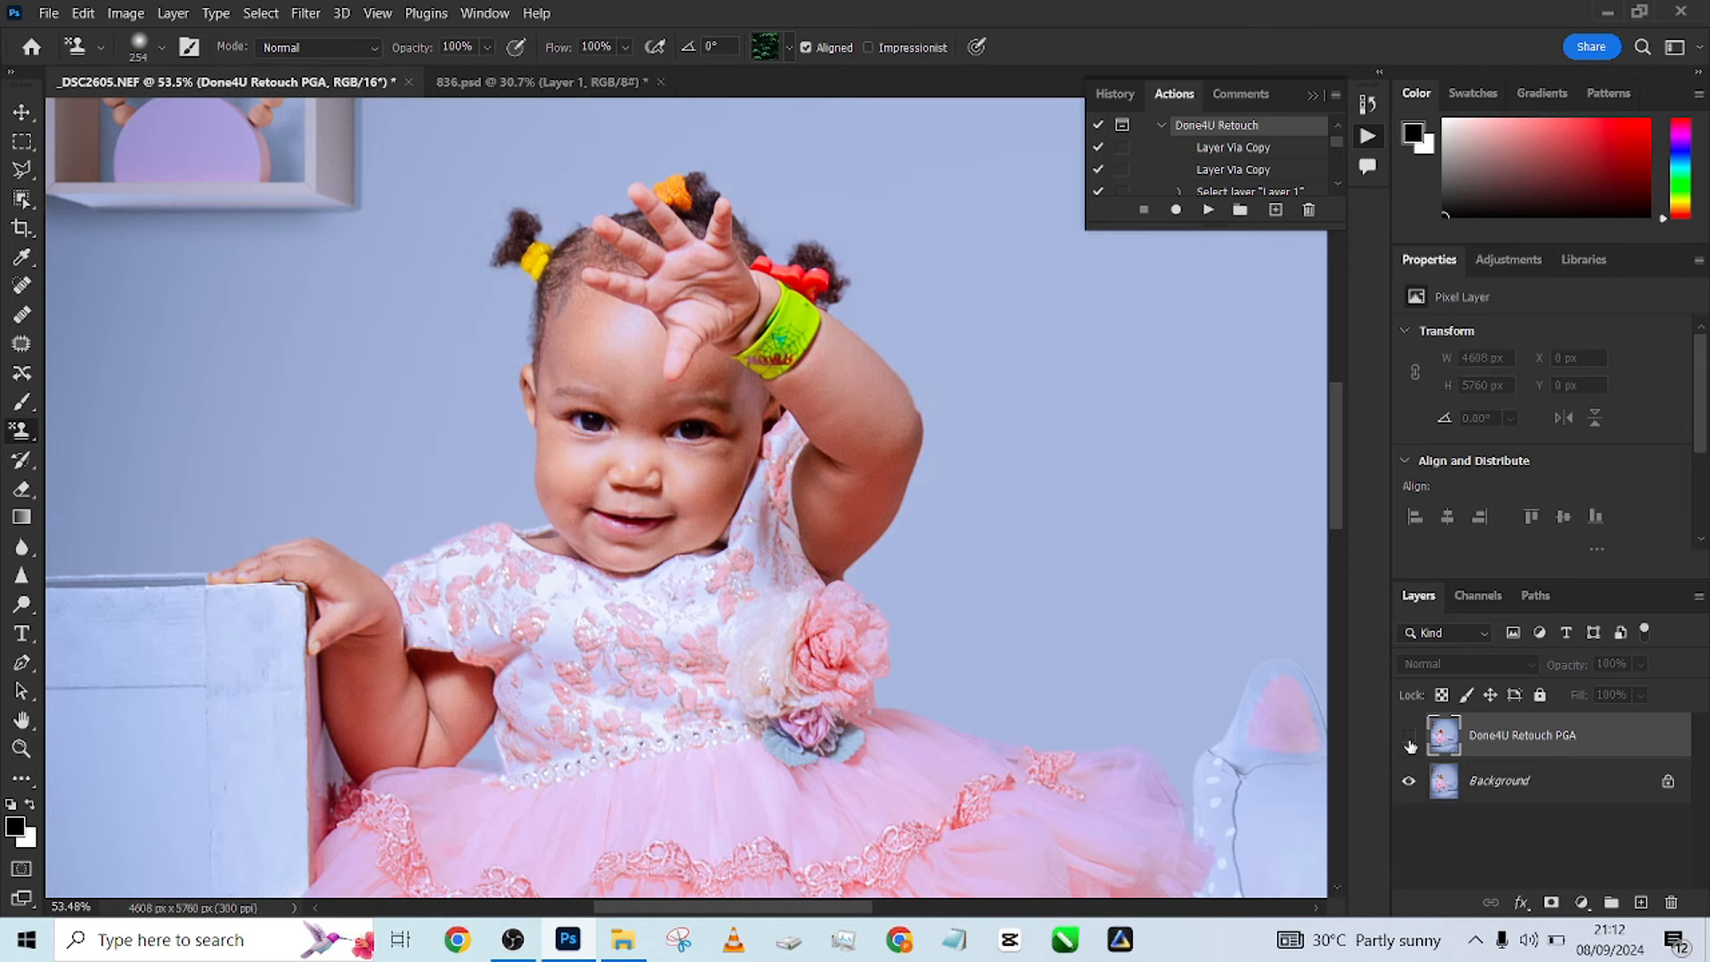
{"action": "left_click", "coordinate": [1408, 740]}
{"action": "left_click", "coordinate": [1408, 740]}
{"action": "left_click", "coordinate": [1408, 739]}
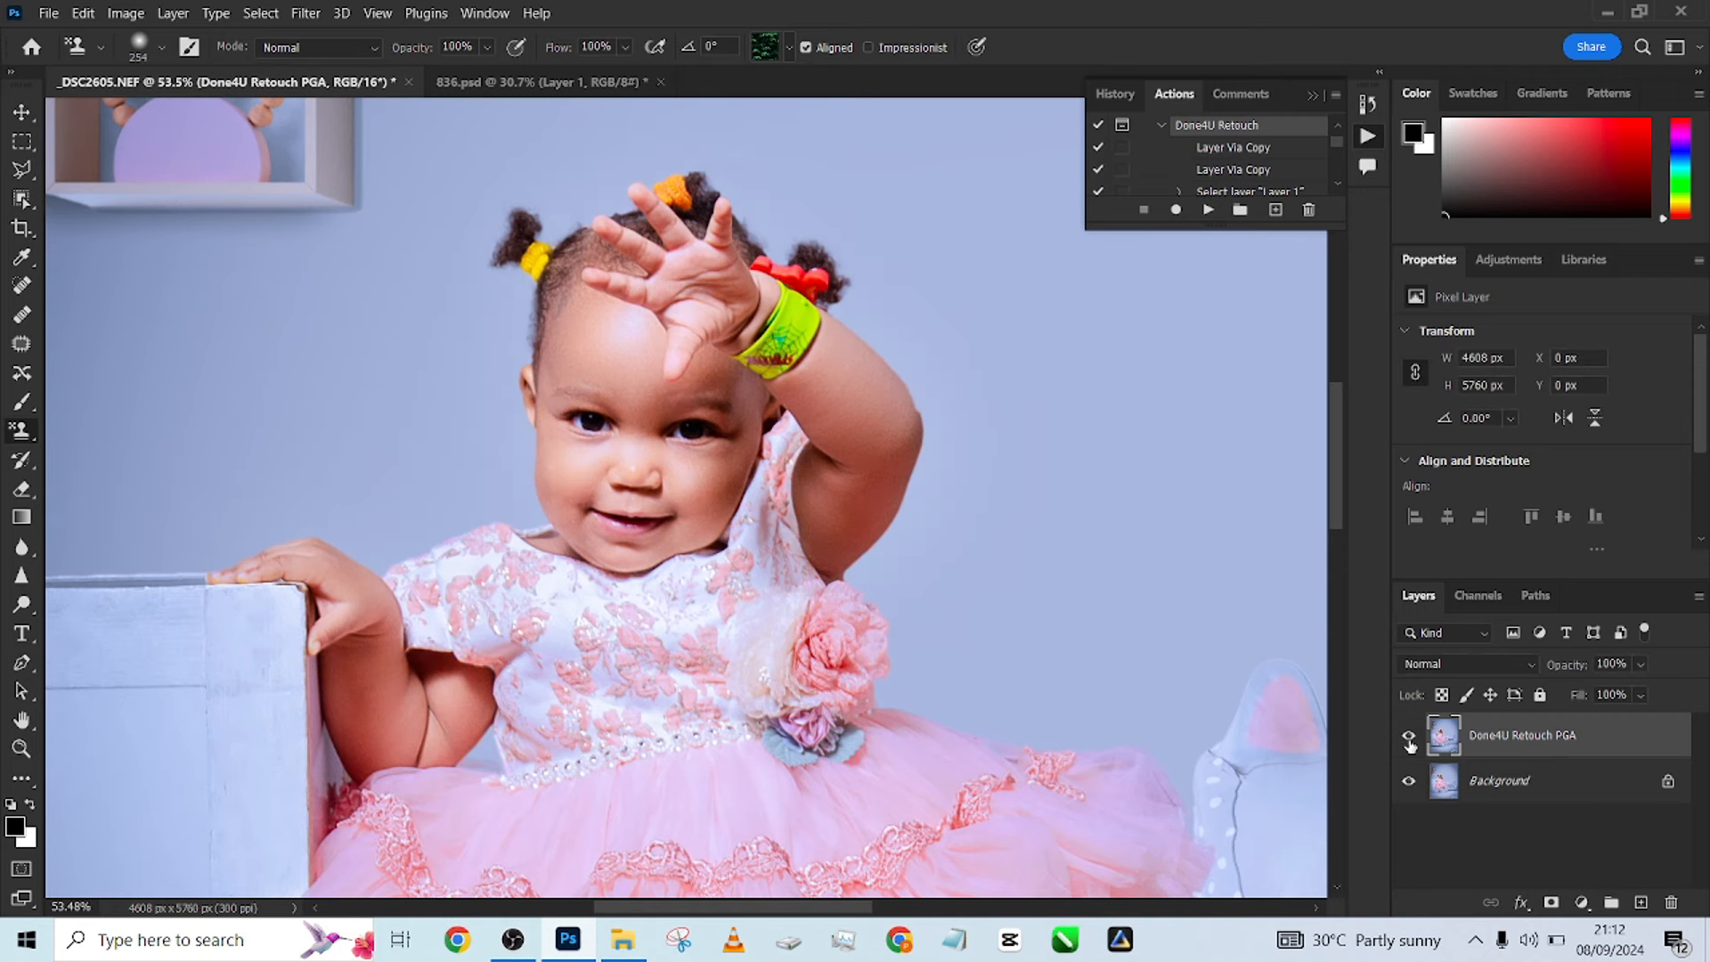
{"action": "left_click", "coordinate": [1409, 741]}
{"action": "left_click", "coordinate": [1409, 741]}
{"action": "left_click", "coordinate": [1410, 741]}
{"action": "left_click", "coordinate": [1409, 741]}
Compare the whole composite with the original photo by switching the history to the _DSC2605.NEF state and back to Snapshot 1.
{"action": "scroll", "coordinate": [844, 613], "scroll_direction": "down", "scroll_amount": 5}
{"action": "scroll", "coordinate": [845, 613], "scroll_direction": "down", "scroll_amount": 2}
{"action": "left_click_drag", "start_coordinate": [962, 627], "coordinate": [732, 468]}
{"action": "scroll", "coordinate": [719, 465], "scroll_direction": "up", "scroll_amount": 1}
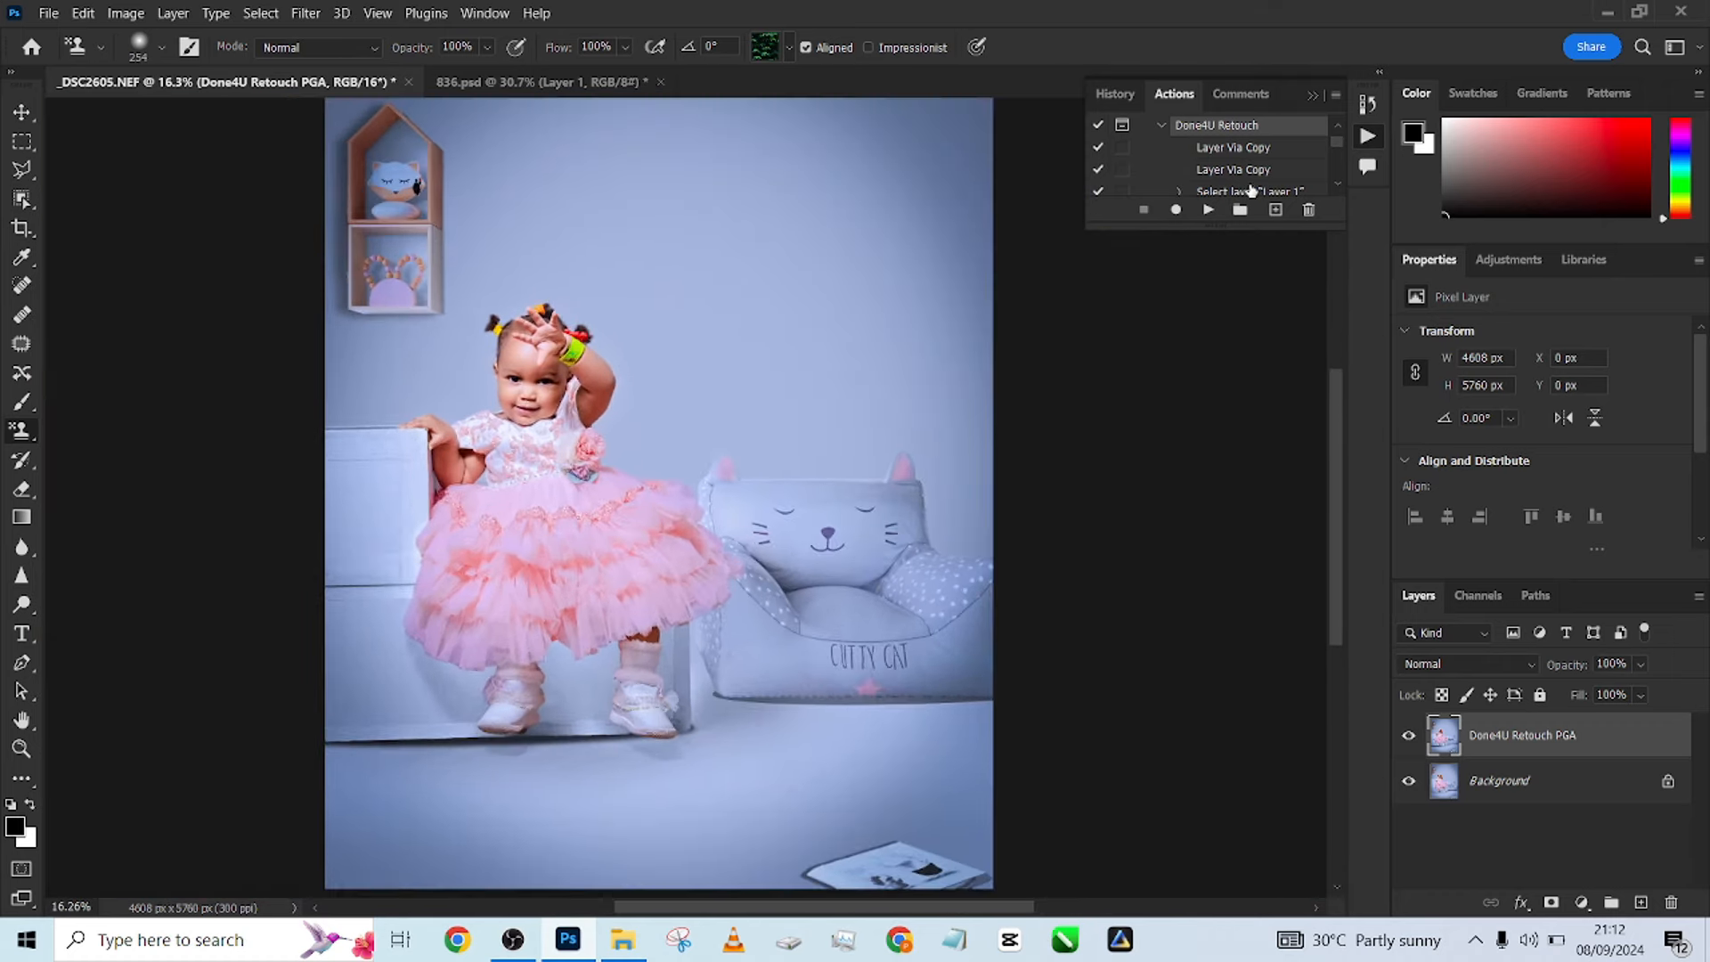
{"action": "left_click", "coordinate": [1125, 94]}
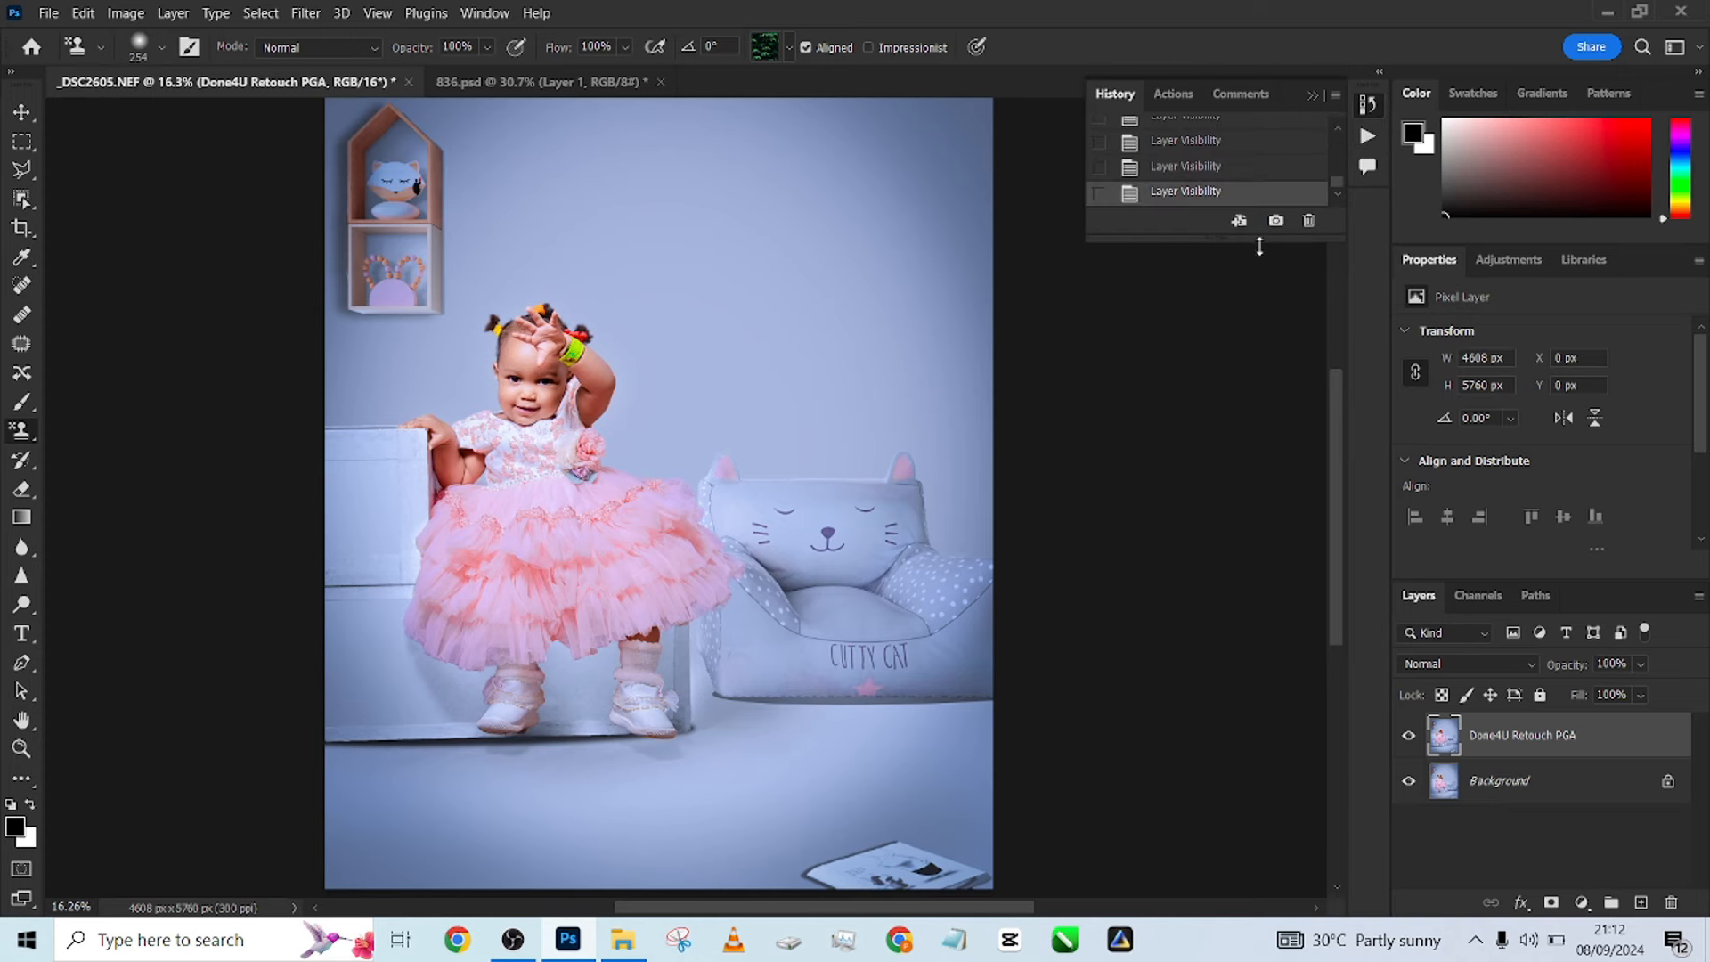
{"action": "left_click_drag", "start_coordinate": [1260, 247], "coordinate": [1259, 755]}
{"action": "scroll", "coordinate": [1301, 323], "scroll_direction": "up", "scroll_amount": 8}
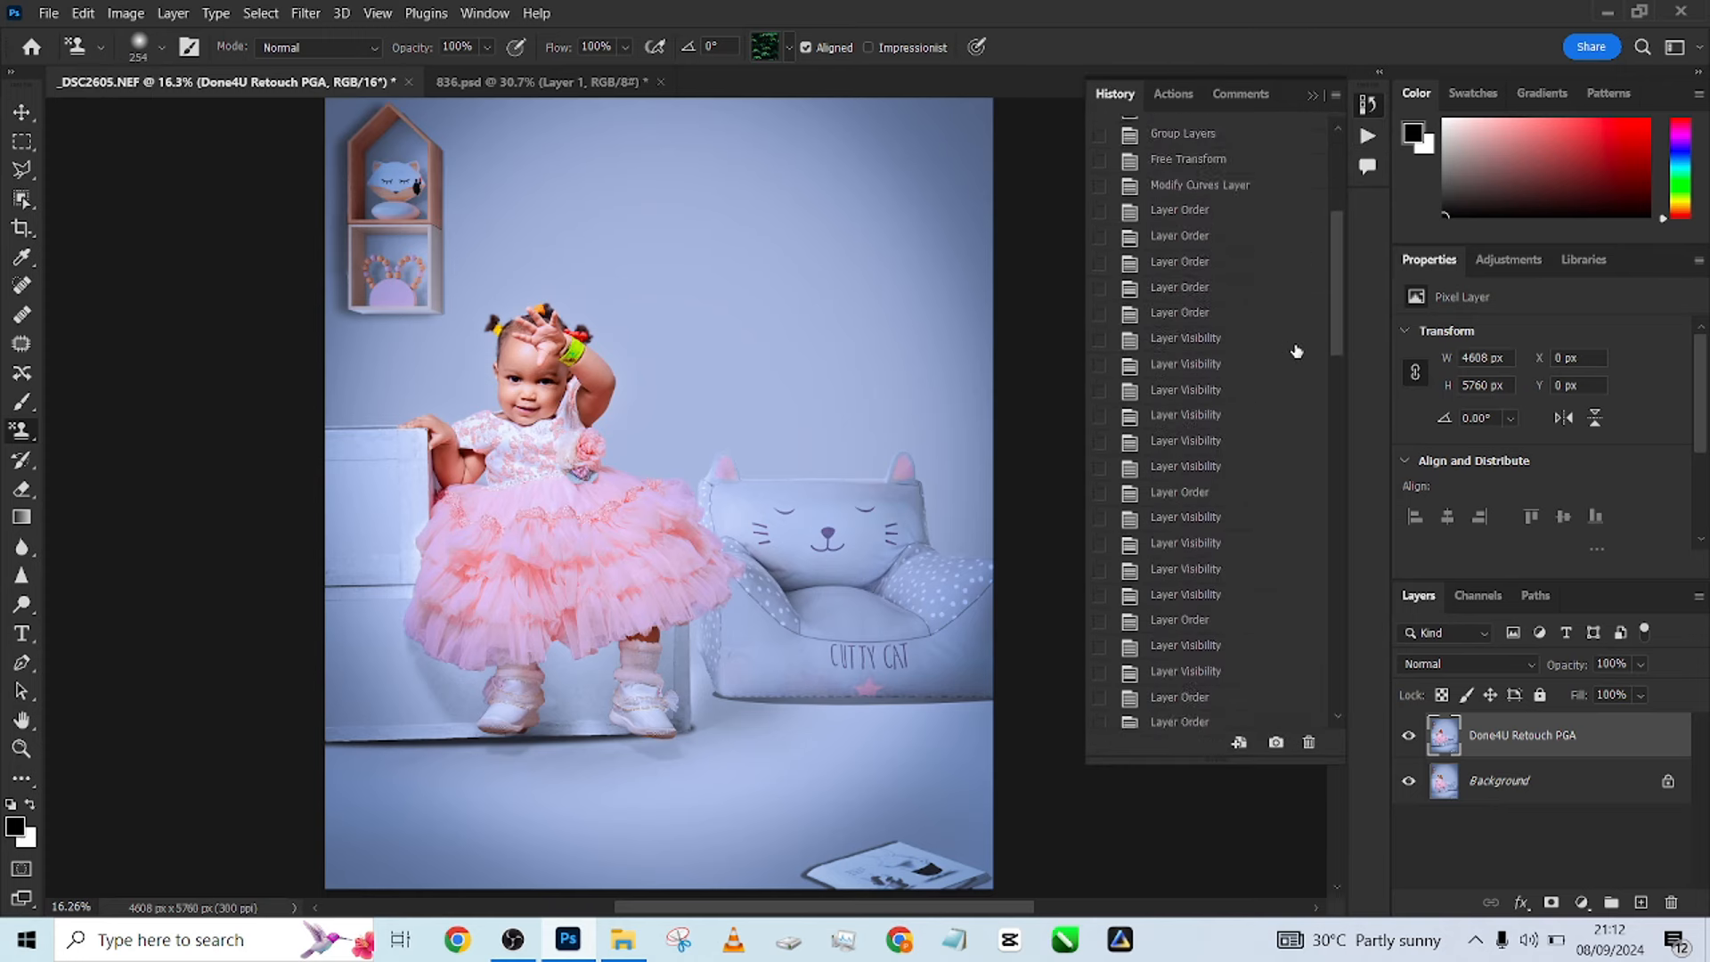
{"action": "scroll", "coordinate": [1297, 351], "scroll_direction": "up", "scroll_amount": 10}
{"action": "left_click", "coordinate": [1210, 135]}
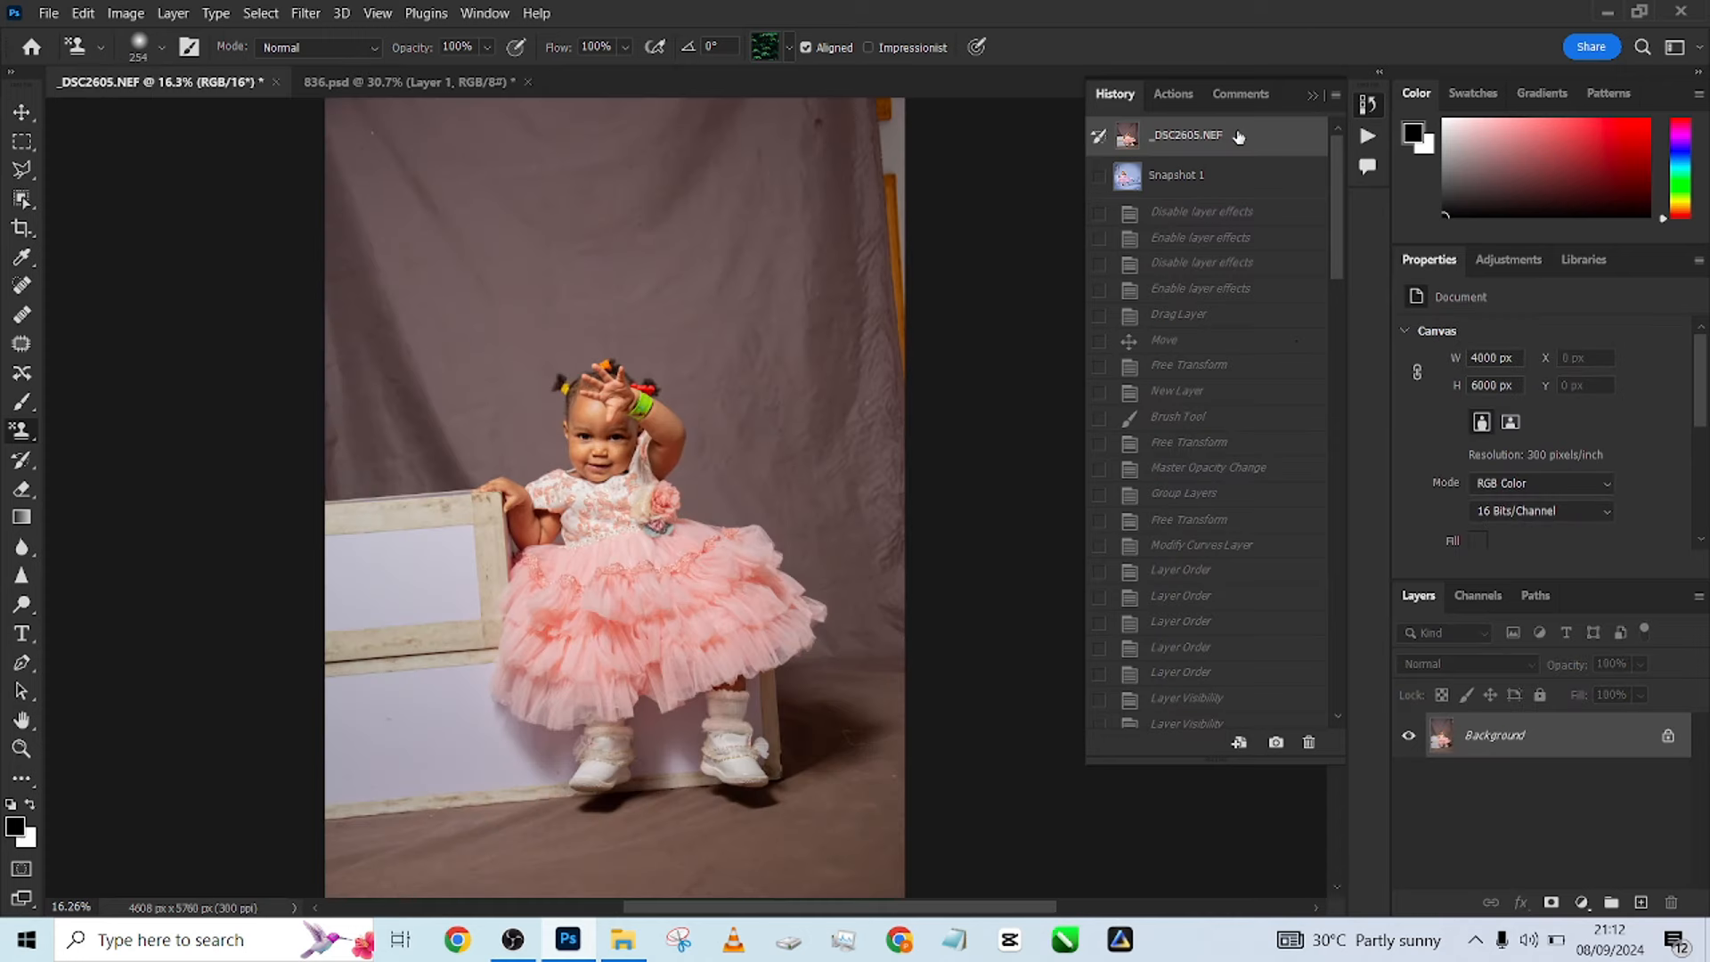
{"action": "left_click", "coordinate": [1181, 184]}
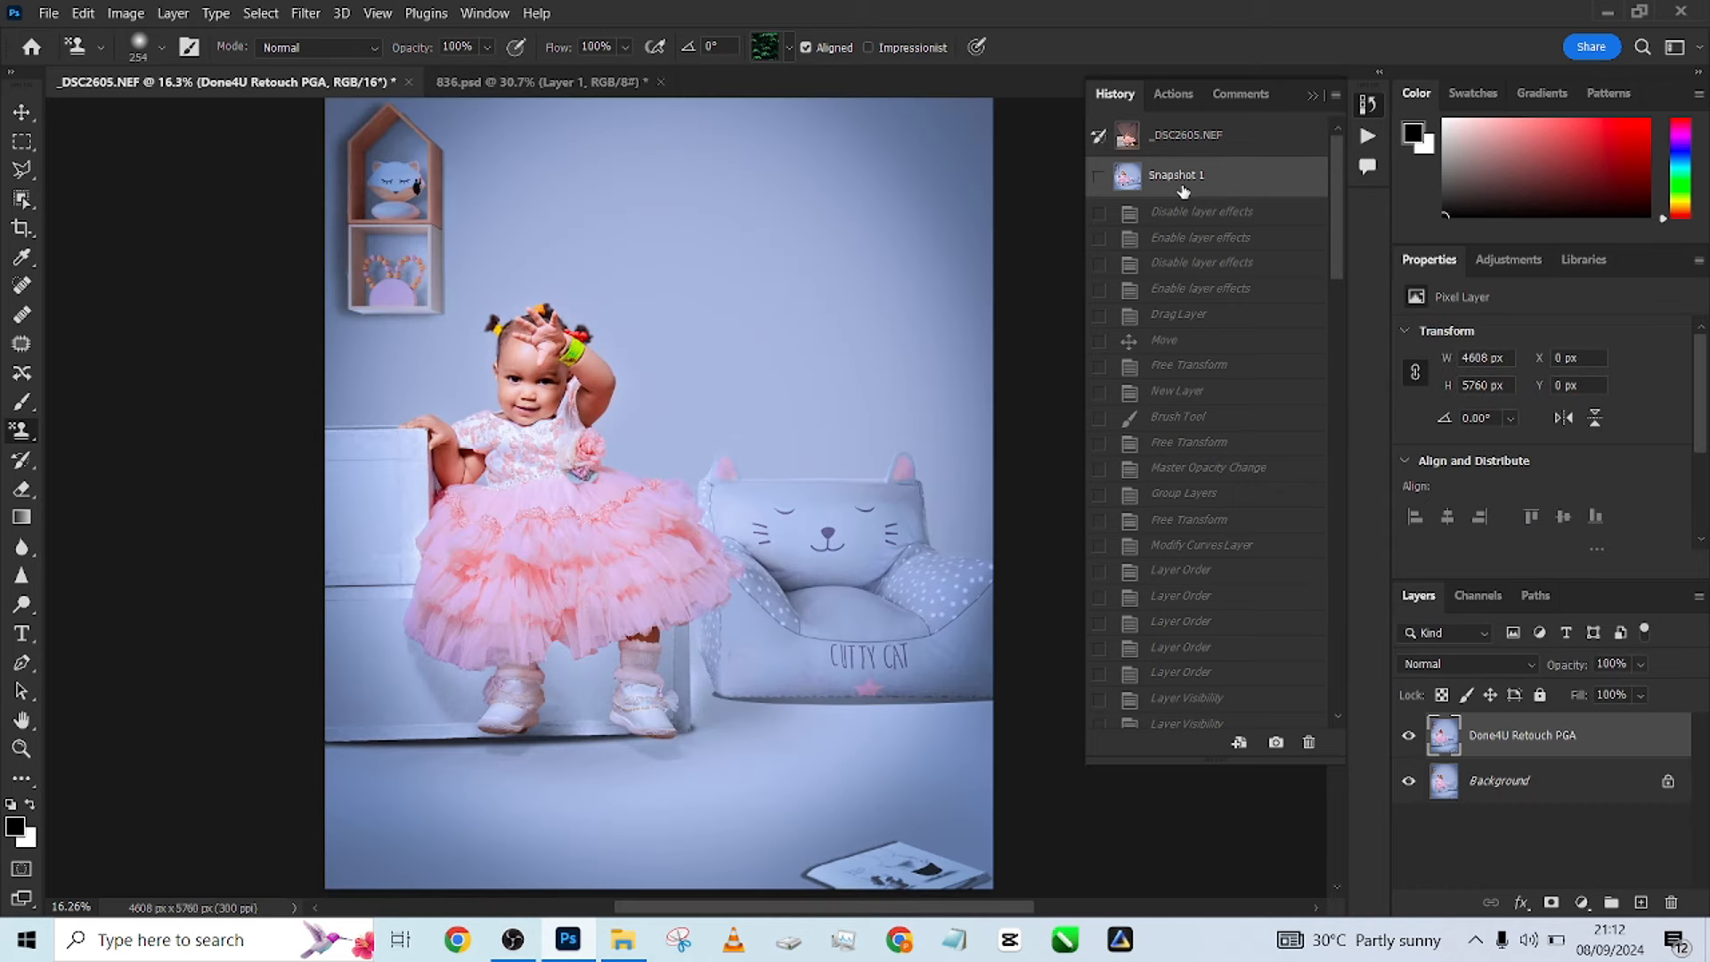